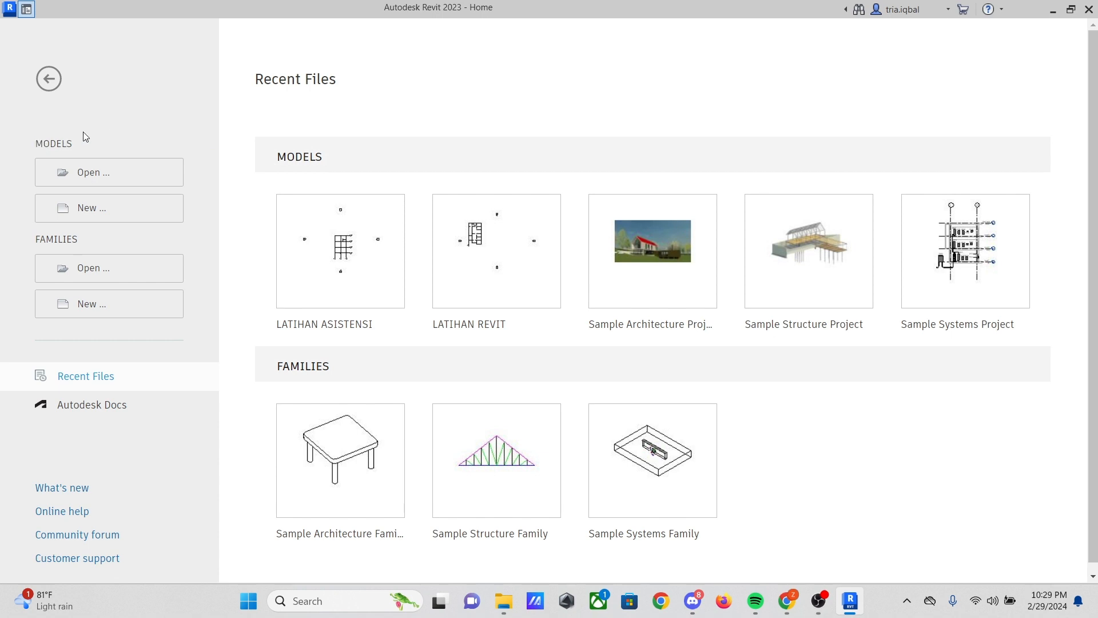
Create a new project from the Imperial-Architectural Template
left_click(101, 209)
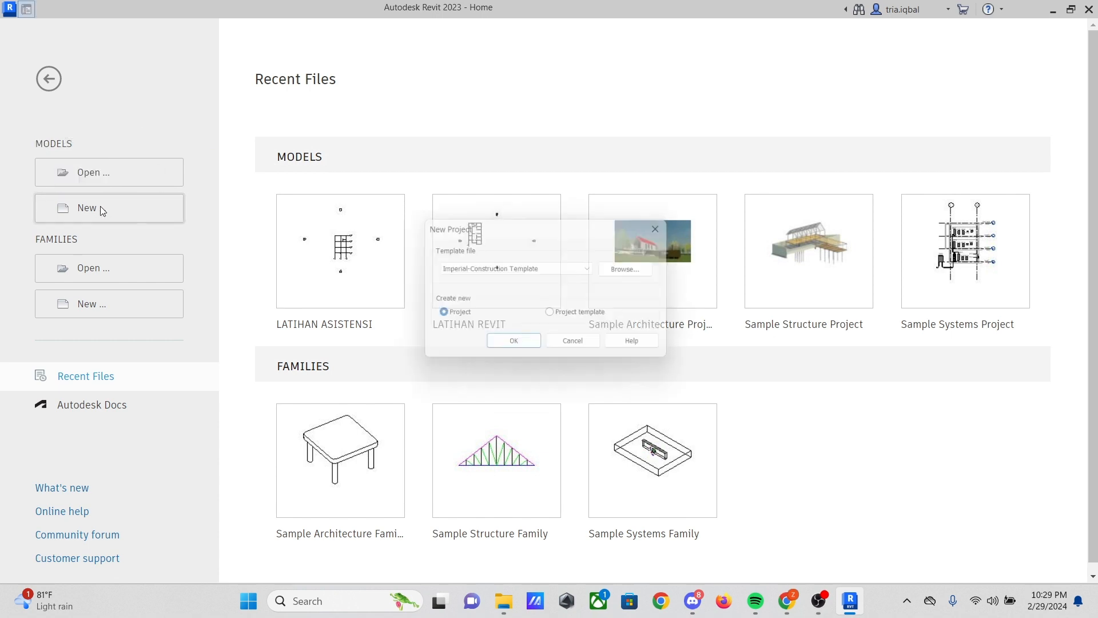
left_click(543, 272)
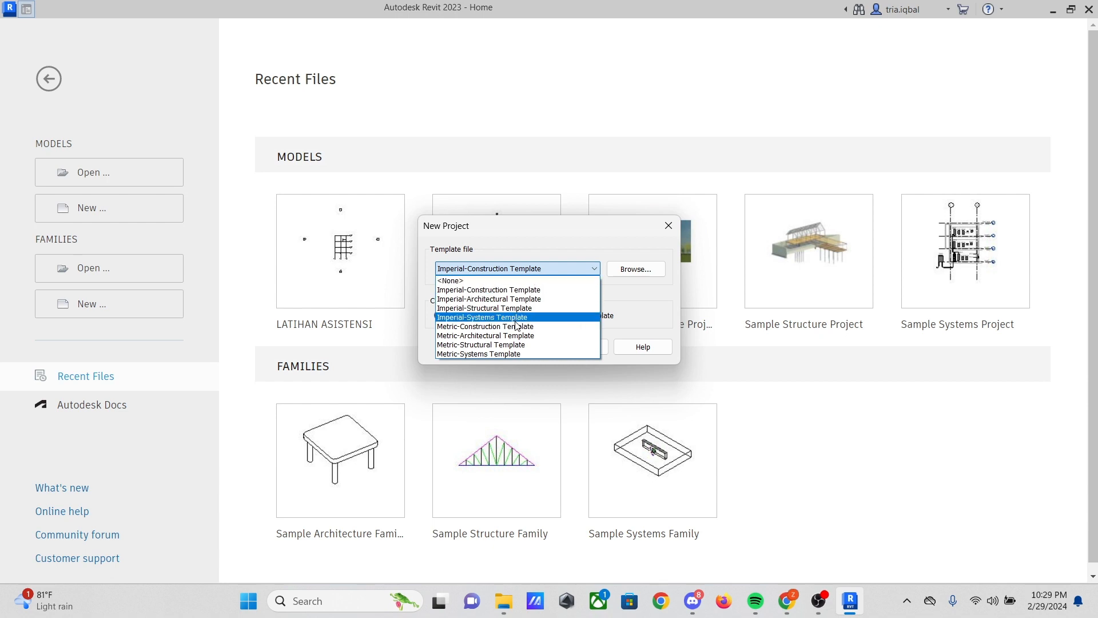
left_click(522, 300)
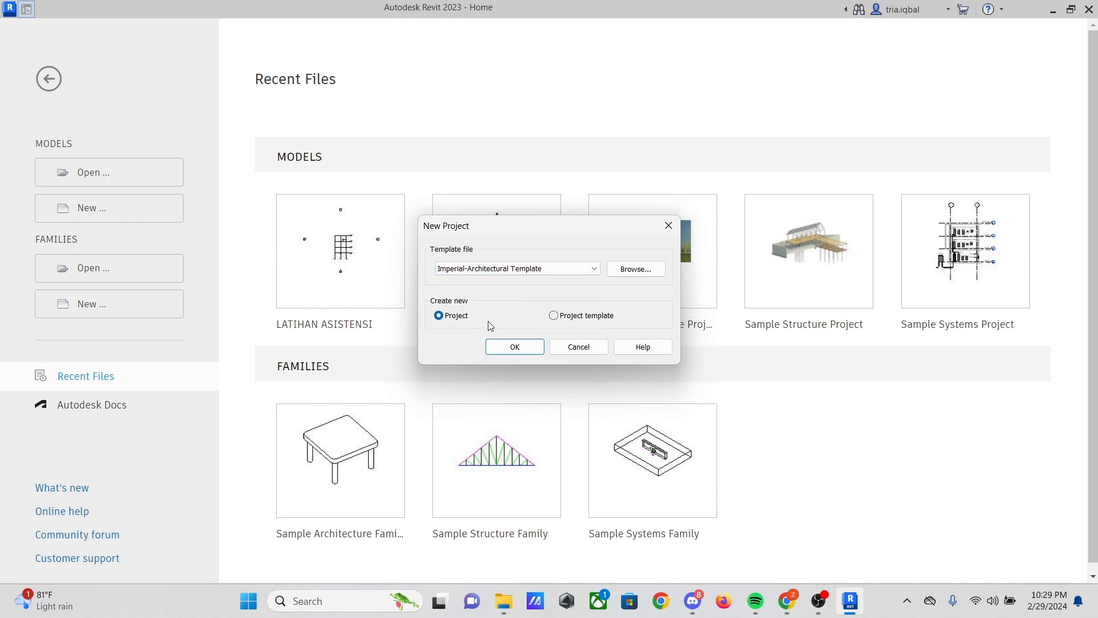
left_click(522, 348)
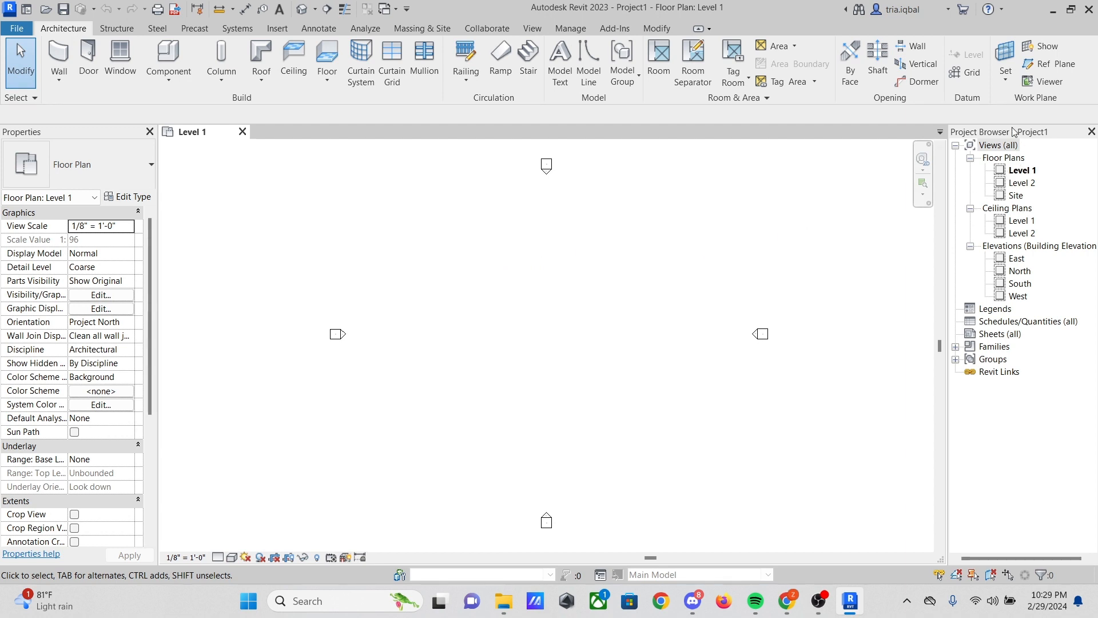
Move the Project Browser over the Properties palette and return it to its original docked place
left_click_drag(1002, 133, 51, 355)
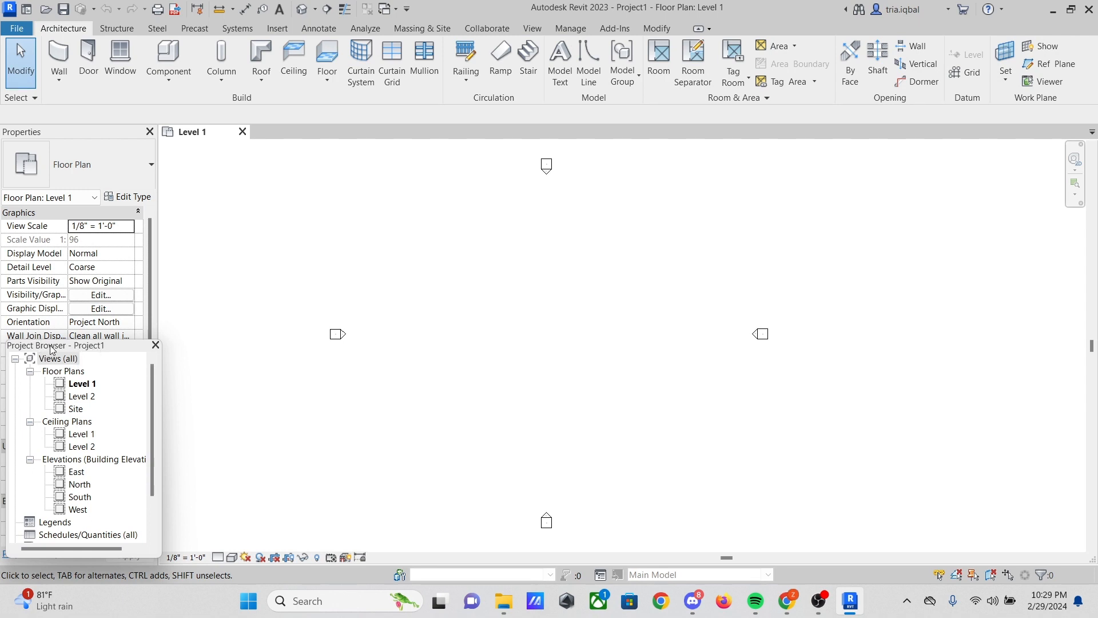
left_click_drag(51, 350, 1097, 258)
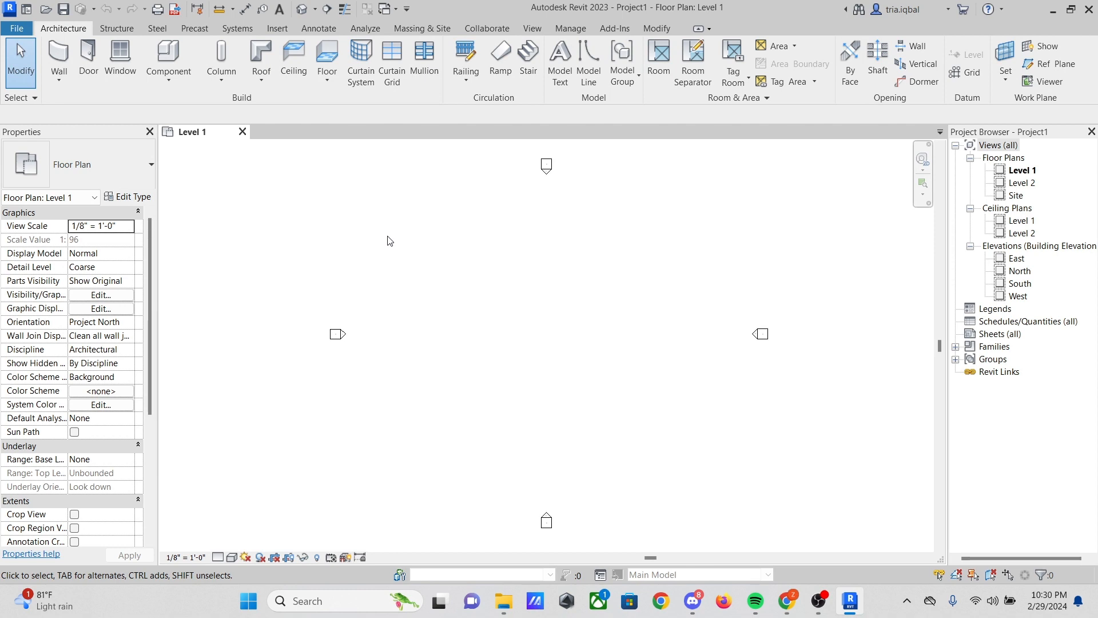
In the project units, format Length as centimeters with 0 decimal places and the cm unit symbol
key("u")
key("n")
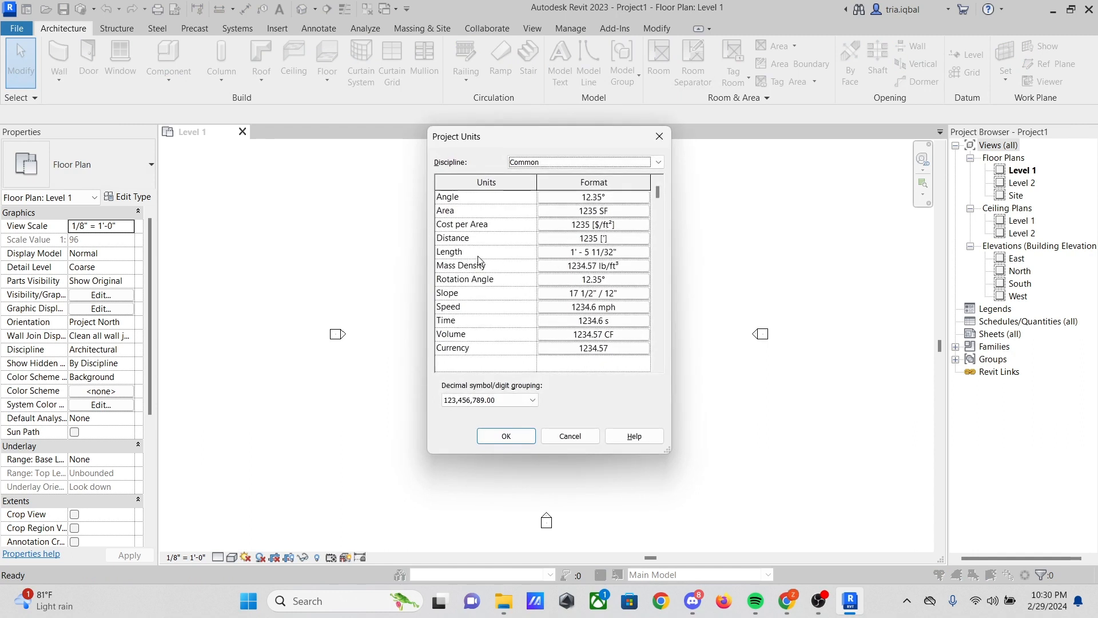
left_click(626, 256)
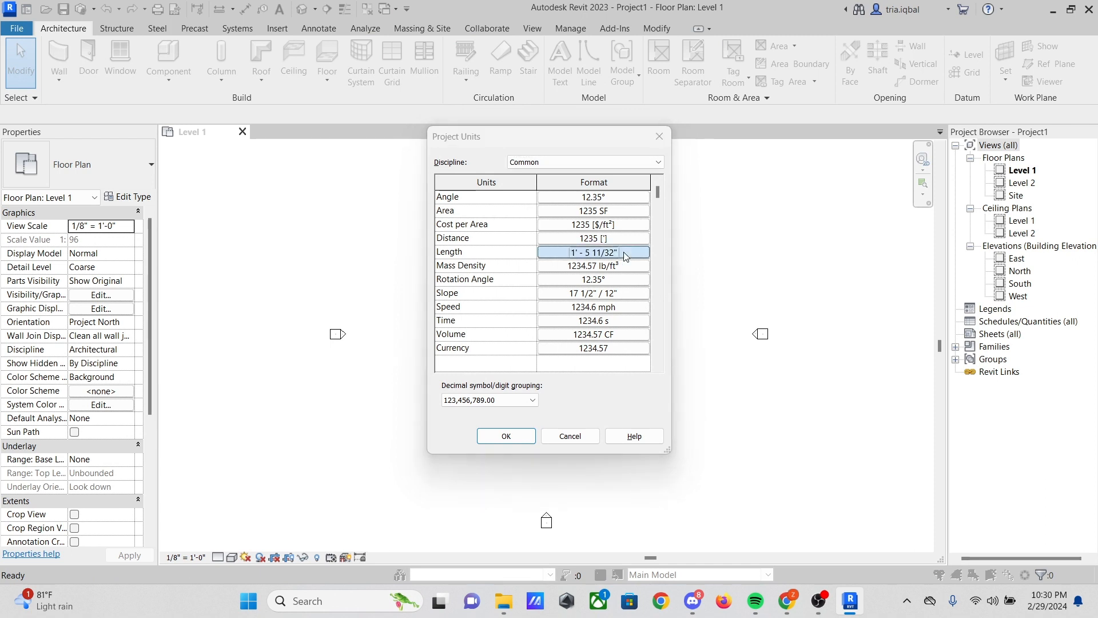
left_click(589, 220)
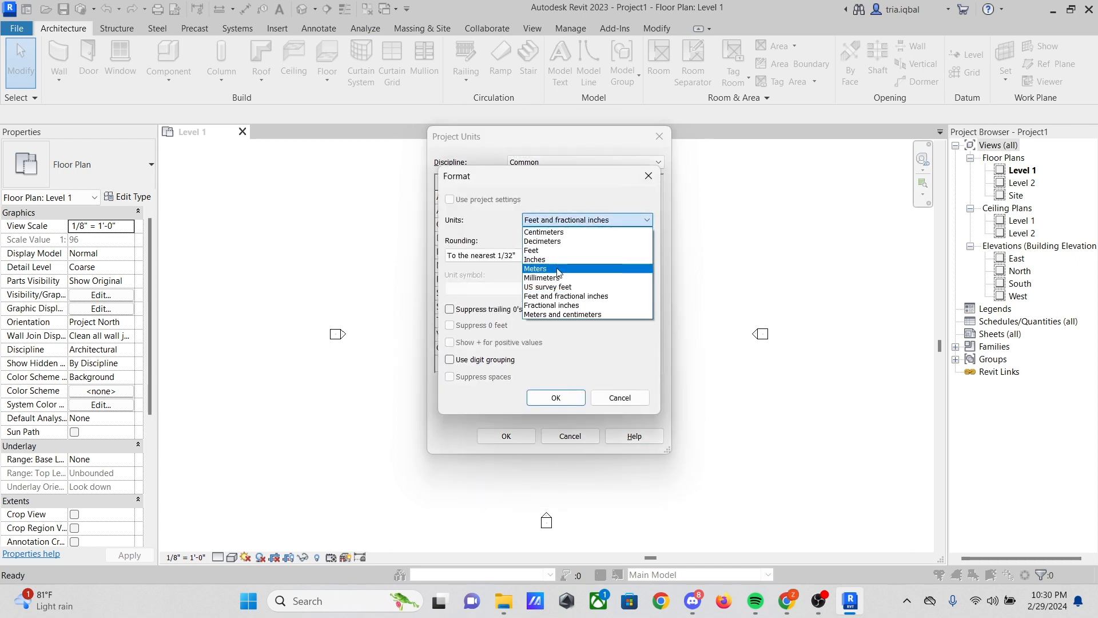
left_click(569, 233)
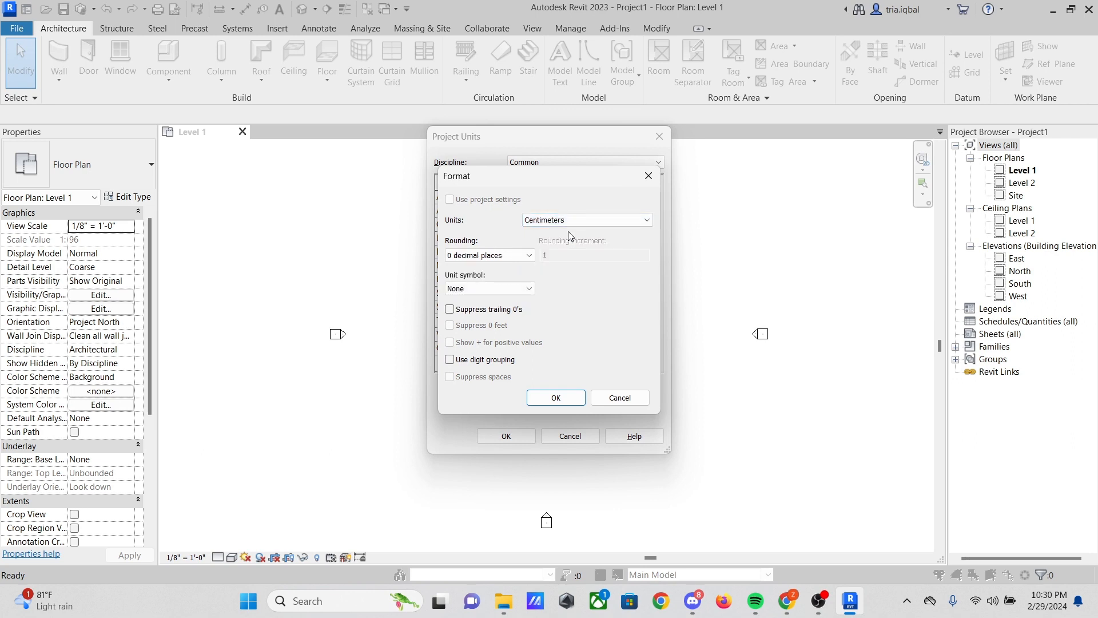
left_click(516, 255)
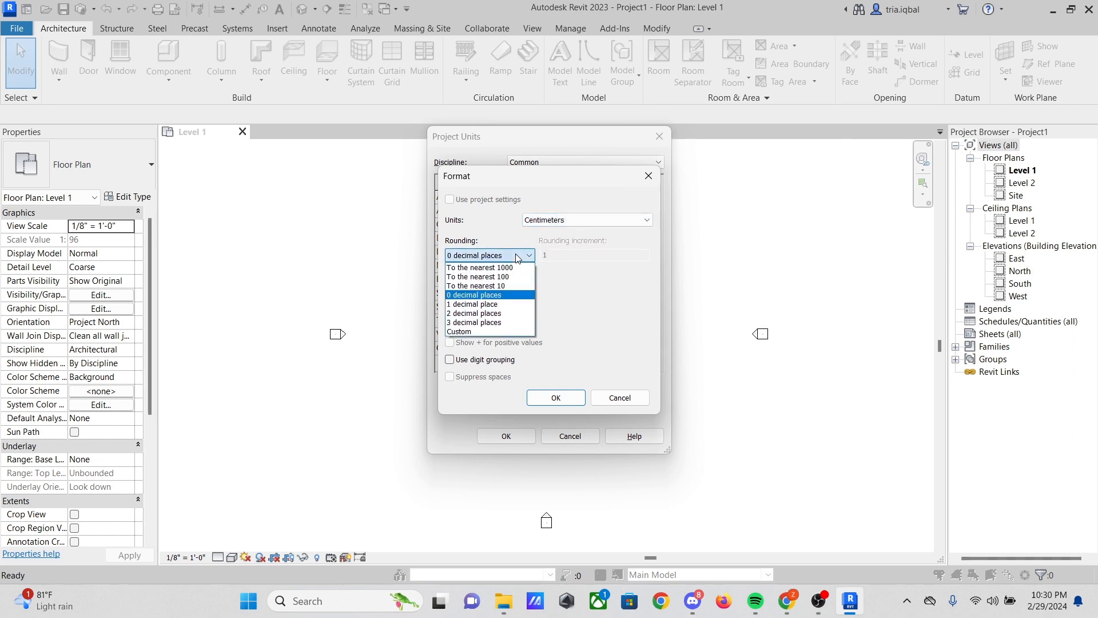
left_click(509, 293)
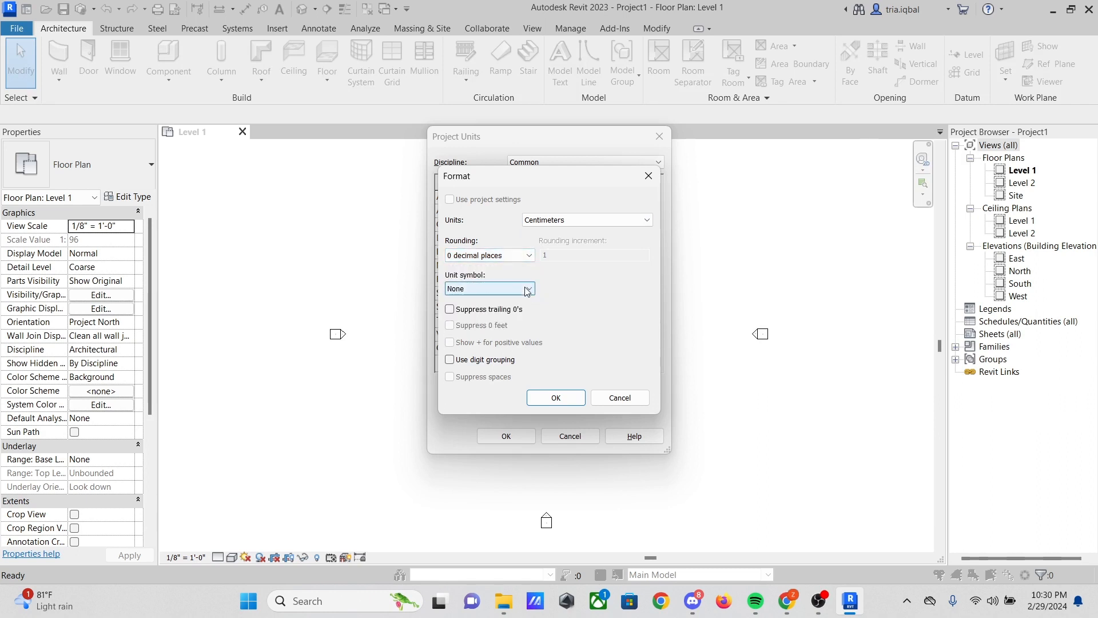
left_click(524, 290)
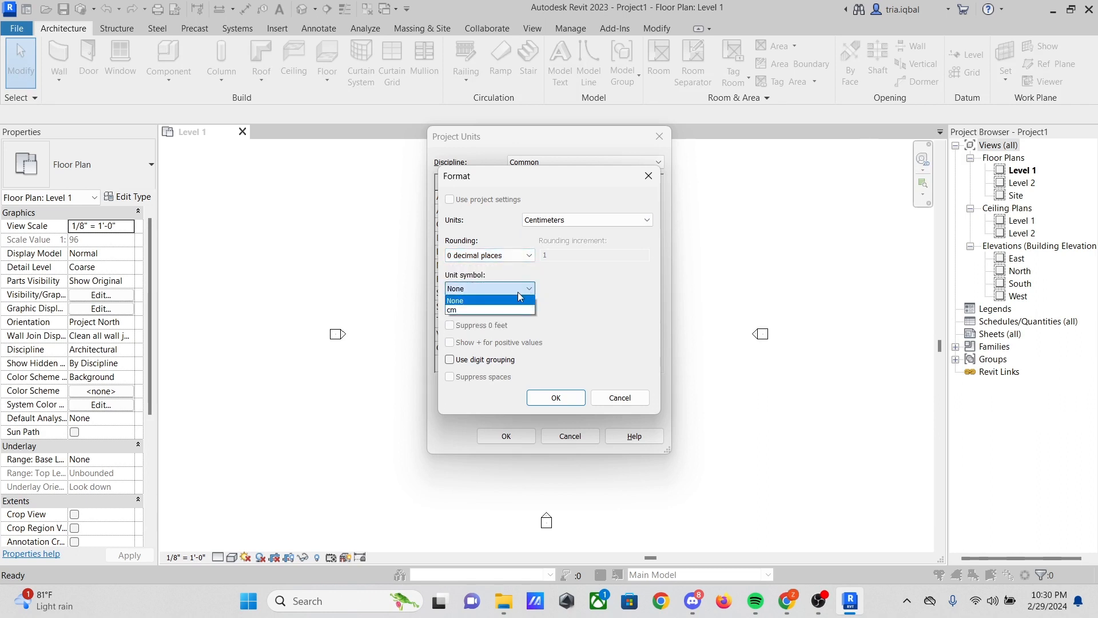
left_click(486, 310)
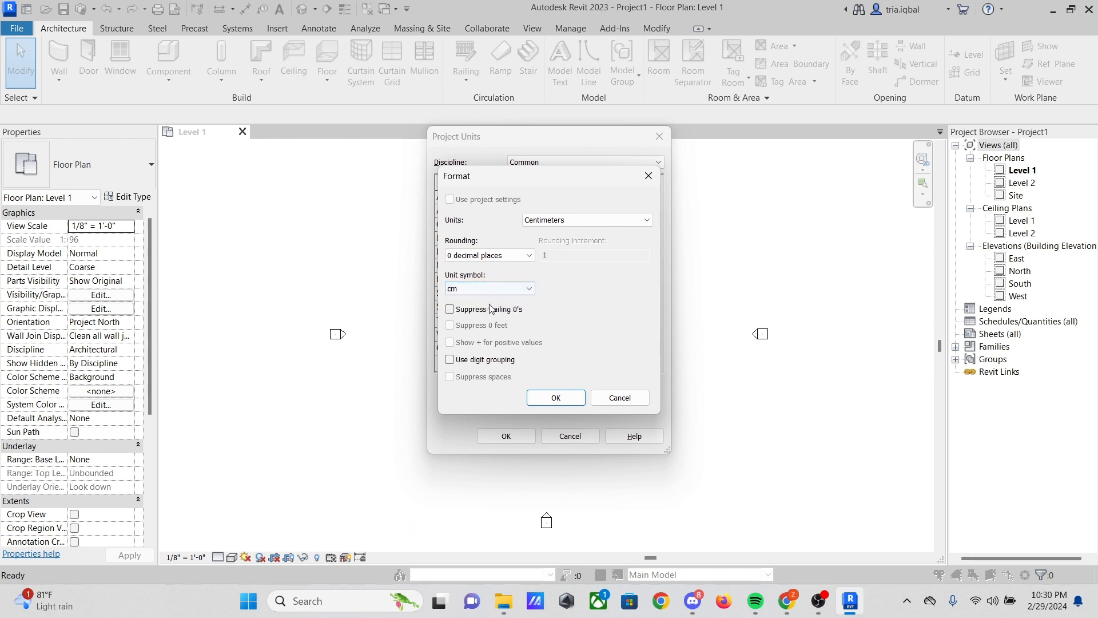
left_click(553, 399)
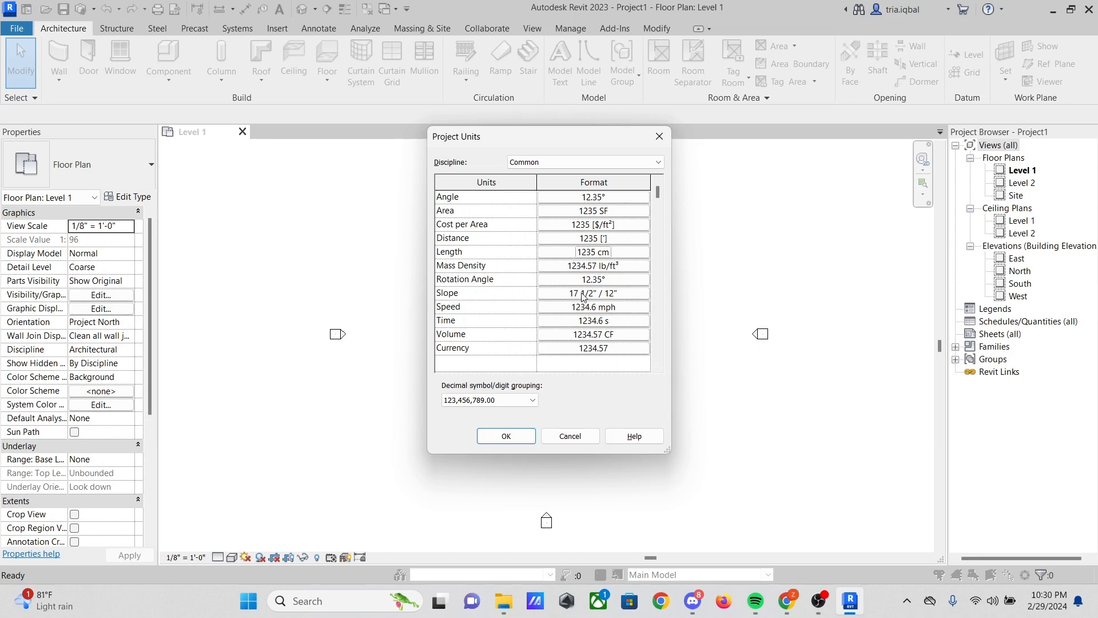
Format the Slope project unit as degrees with 2 decimal places and the ° symbol, and apply the project units
left_click(627, 297)
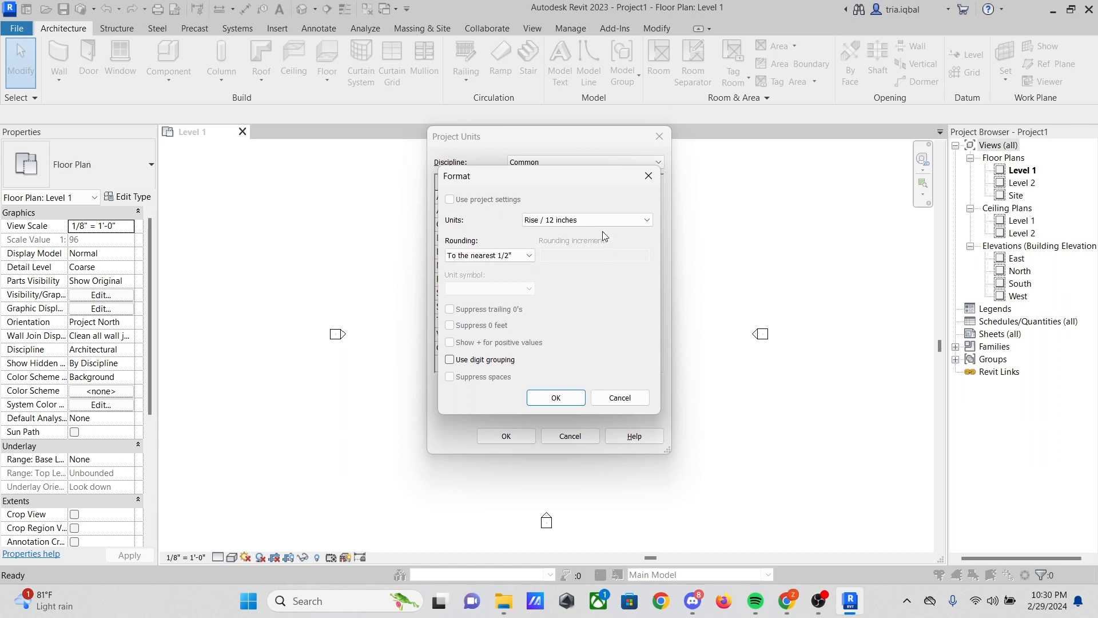
left_click(632, 222)
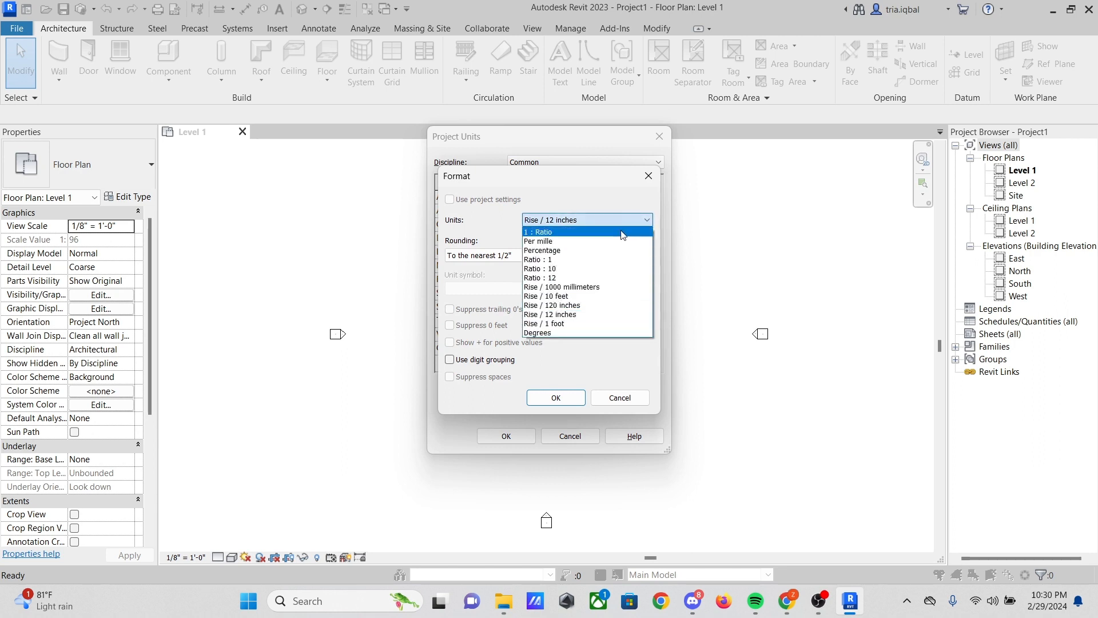
left_click(574, 334)
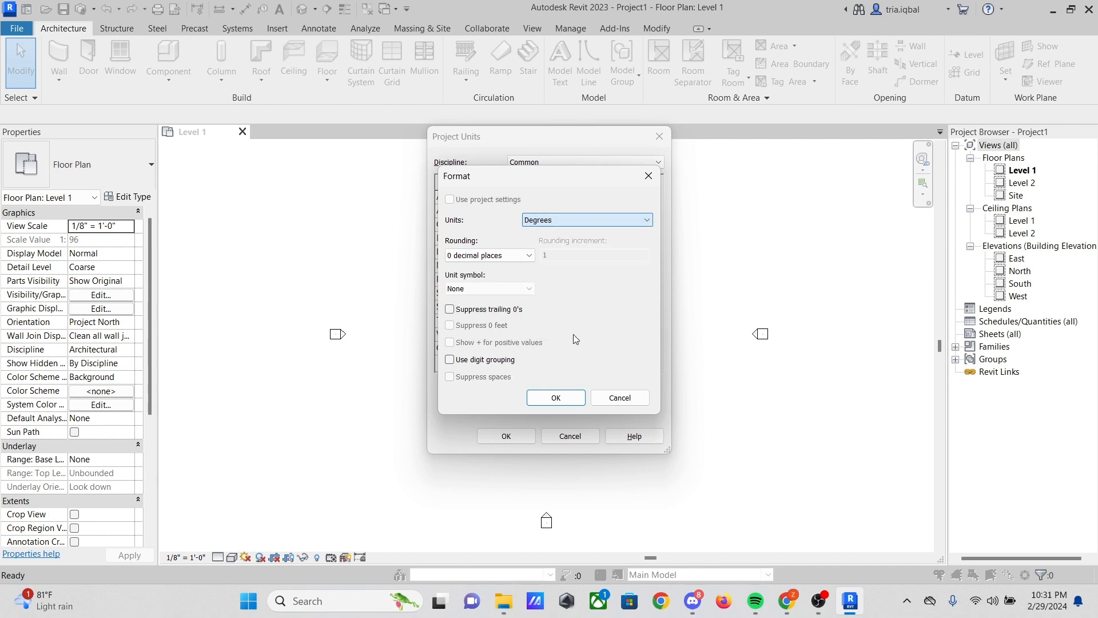
left_click(497, 257)
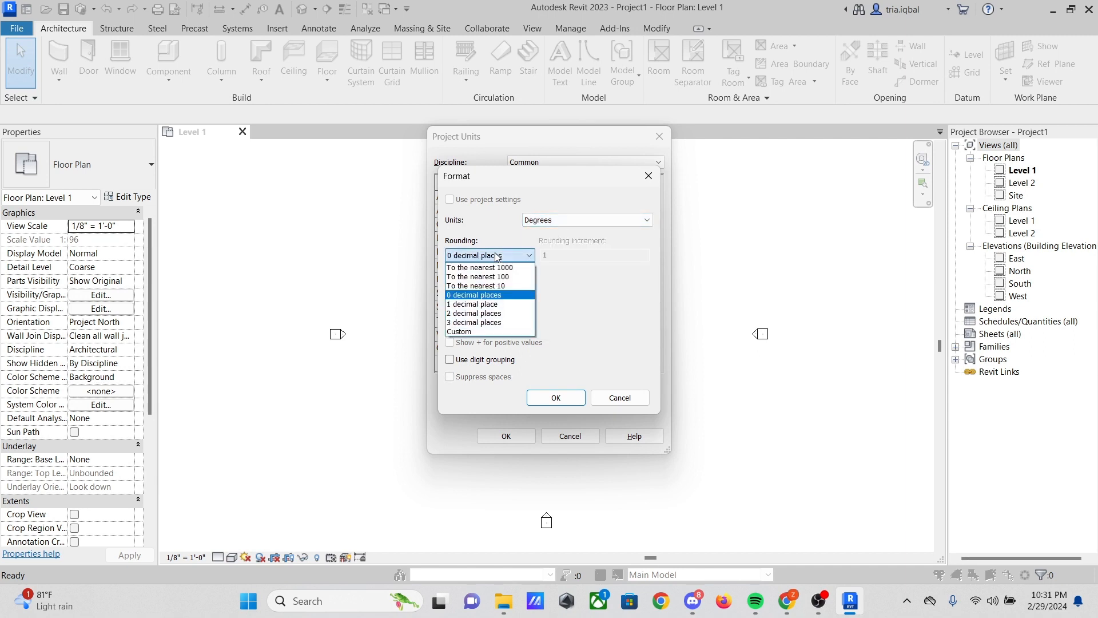
left_click(501, 314)
left_click(506, 292)
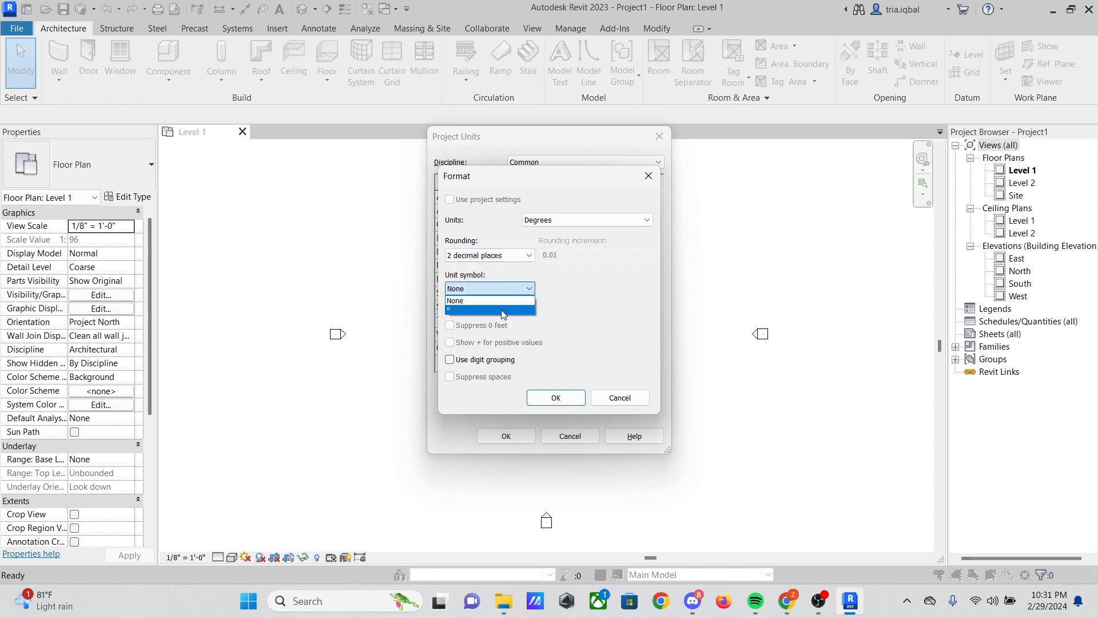
left_click(504, 309)
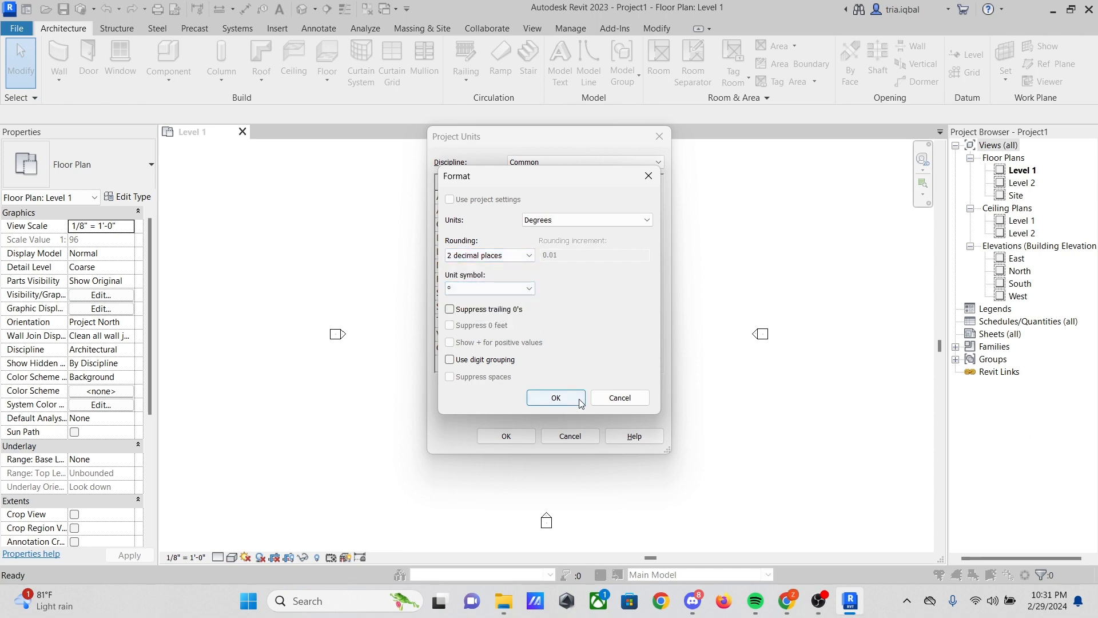
left_click(557, 398)
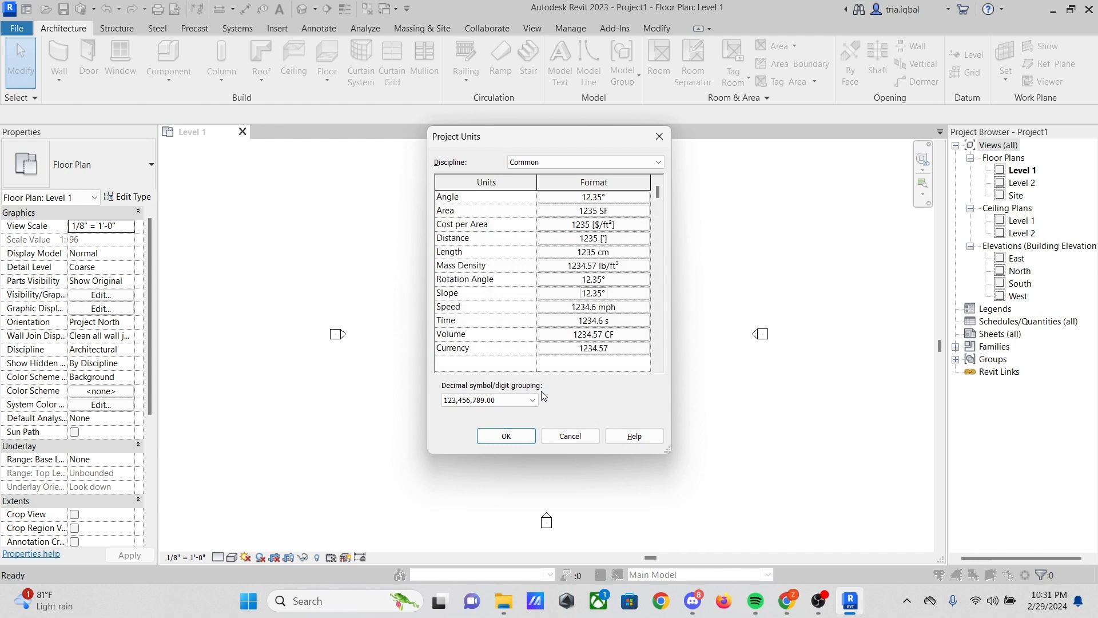
left_click(507, 437)
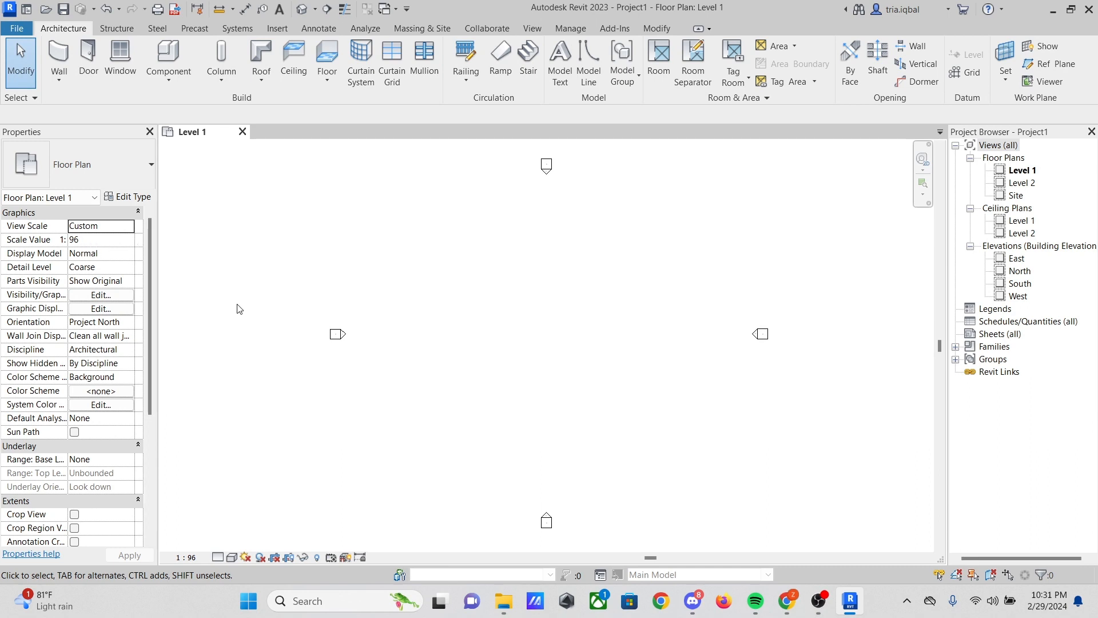
Set the scale of the Level 1 floor plan view to 1 : 100
left_click(111, 239)
type("100")
key("Return")
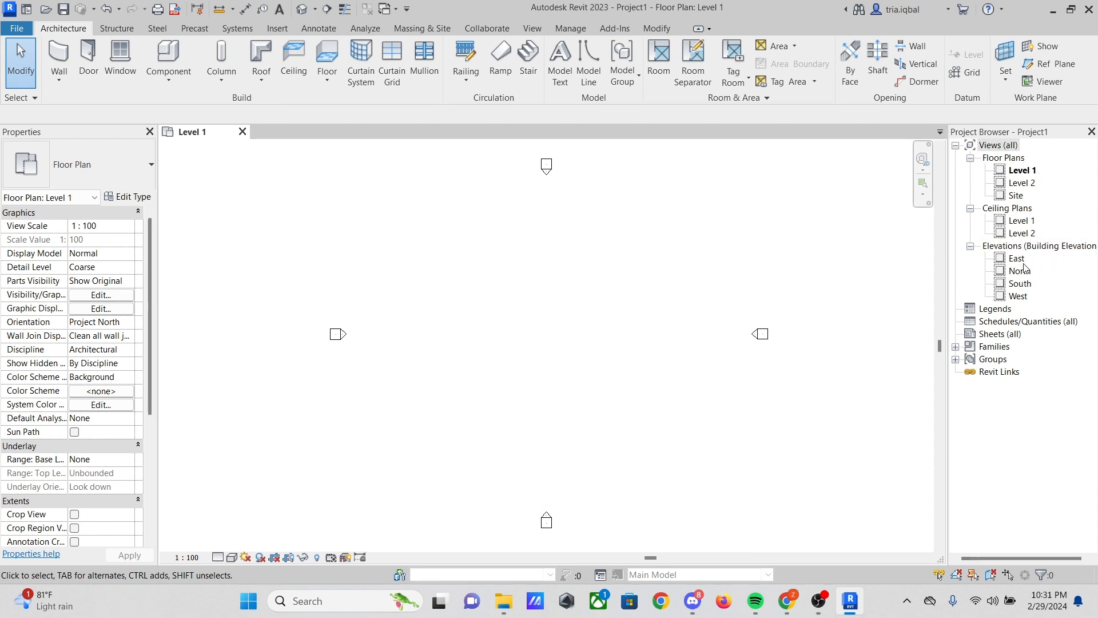
Open the South building elevation view
left_click(970, 247)
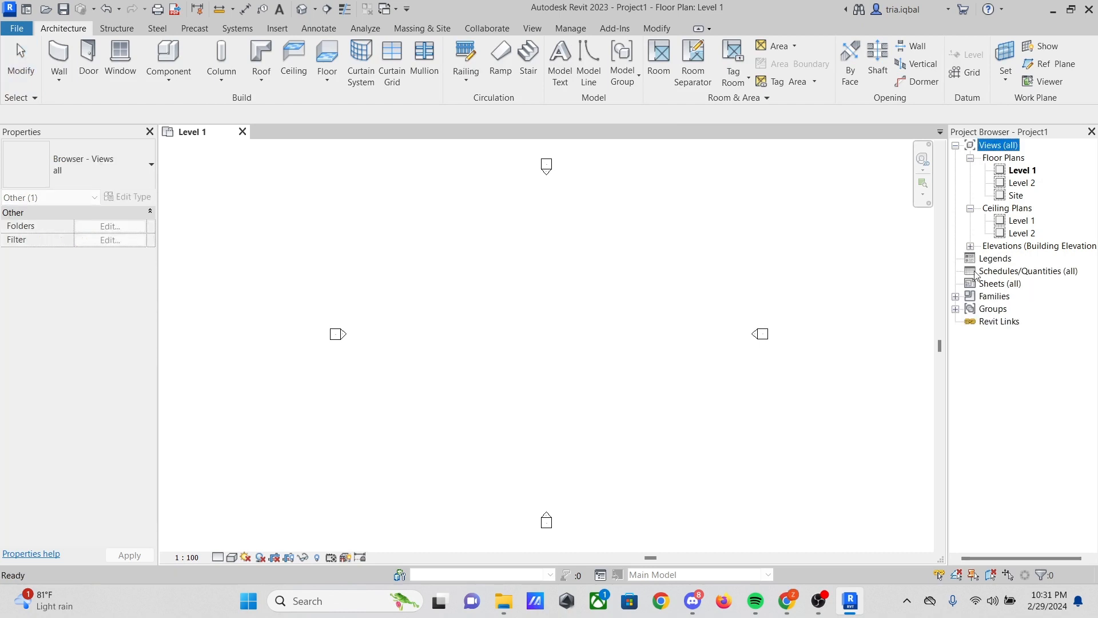
left_click(971, 247)
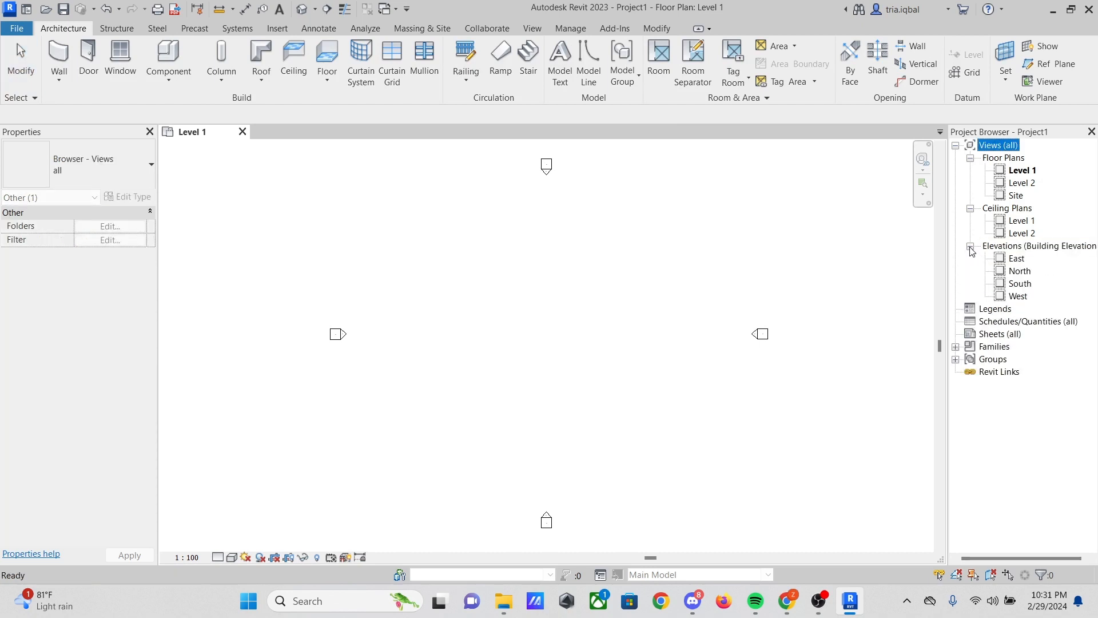
double_click(1019, 284)
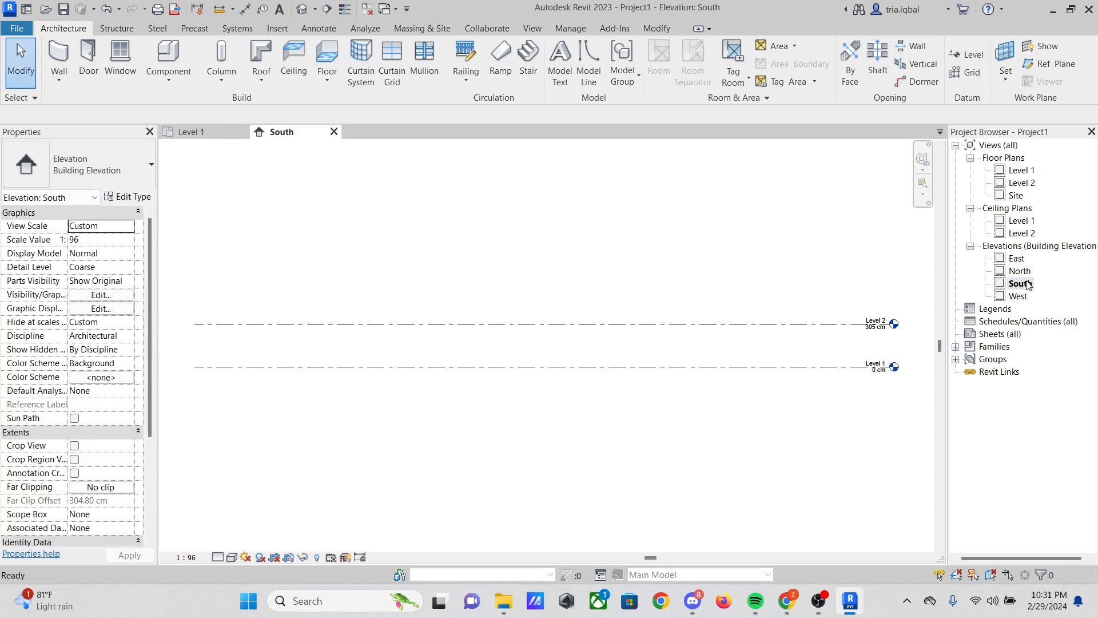
Examine the Level 1 and Level 2 lines with their names and elevation labels in the South elevation
scroll(824, 352, "up", 3)
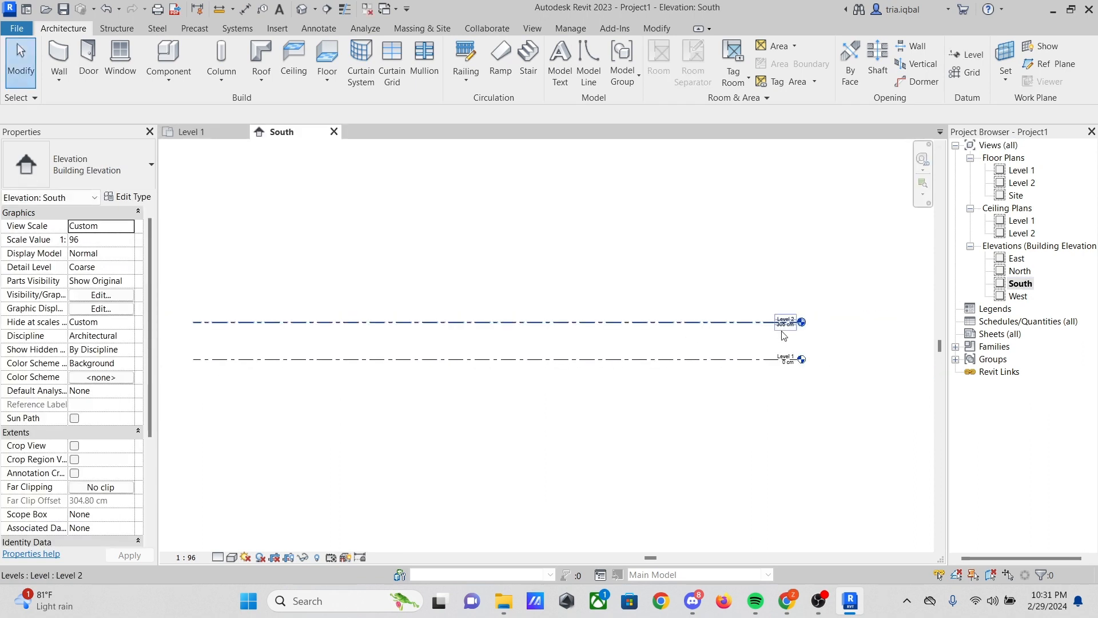
scroll(823, 332, "down", 2)
scroll(804, 343, "up", 5)
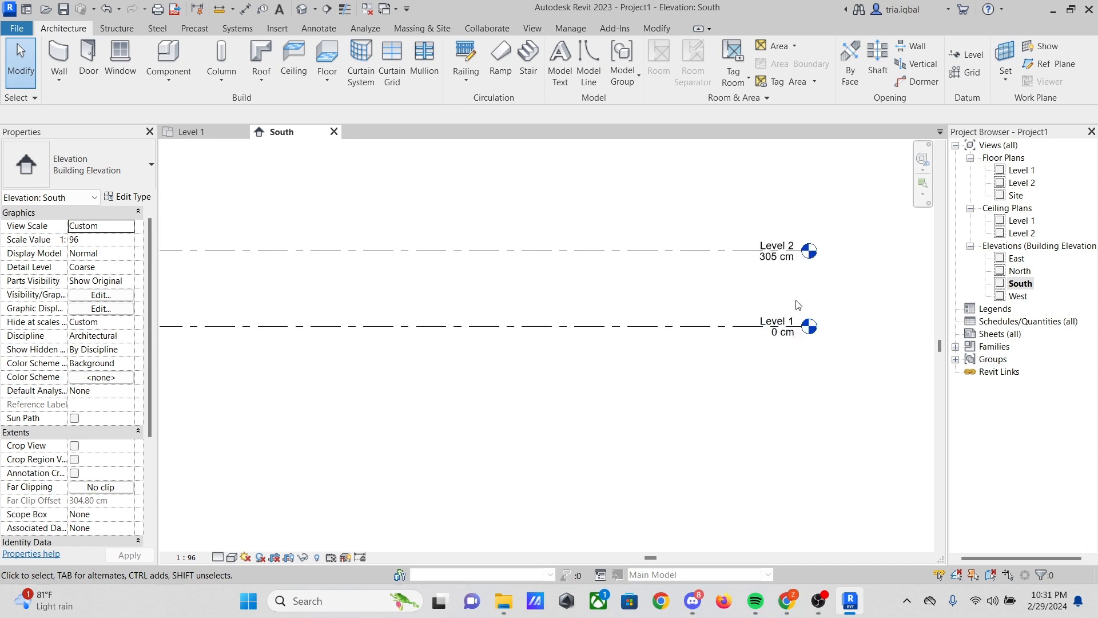
scroll(813, 252, "down", 3)
scroll(813, 321, "up", 3)
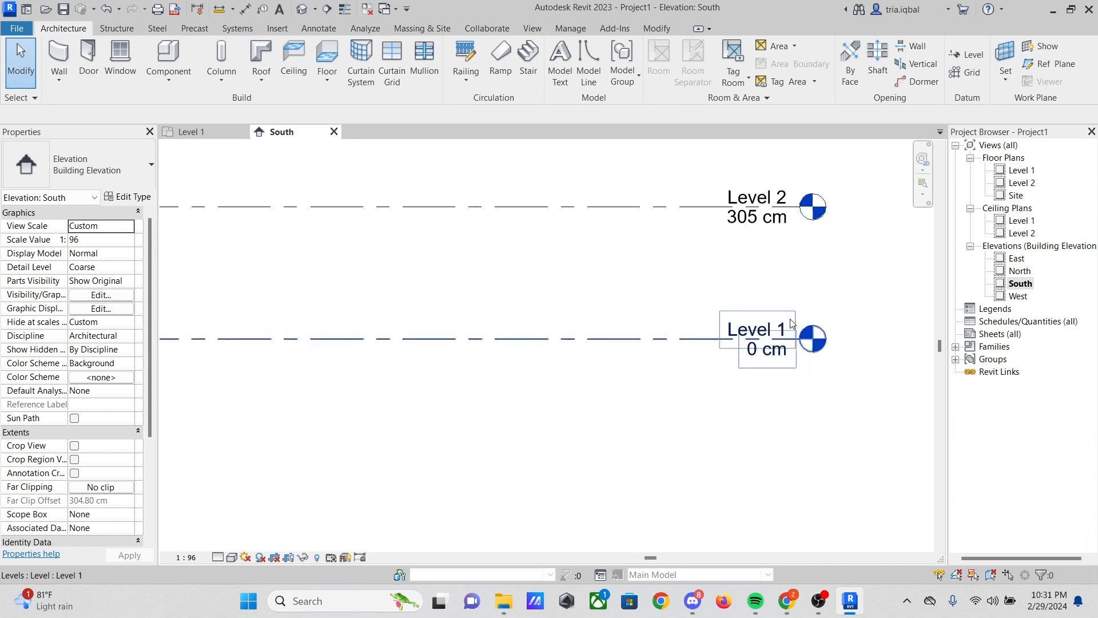
scroll(823, 341, "down", 2)
scroll(748, 246, "up", 1)
scroll(755, 255, "down", 1)
left_click(761, 260)
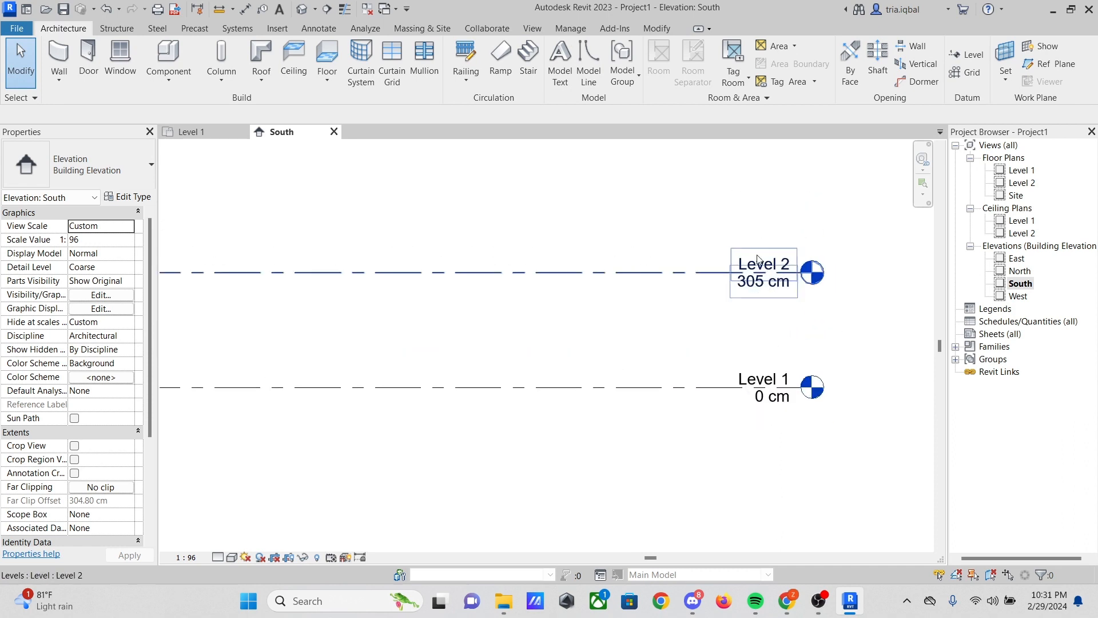
left_click(694, 288)
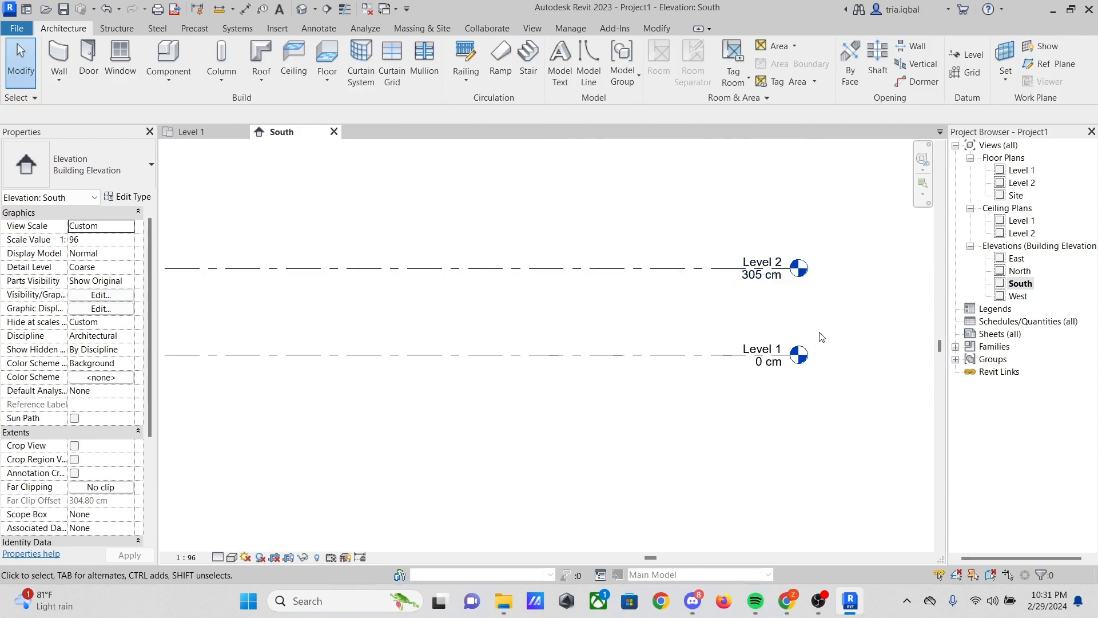
left_click(756, 350)
scroll(752, 340, "up", 3)
scroll(691, 394, "down", 3)
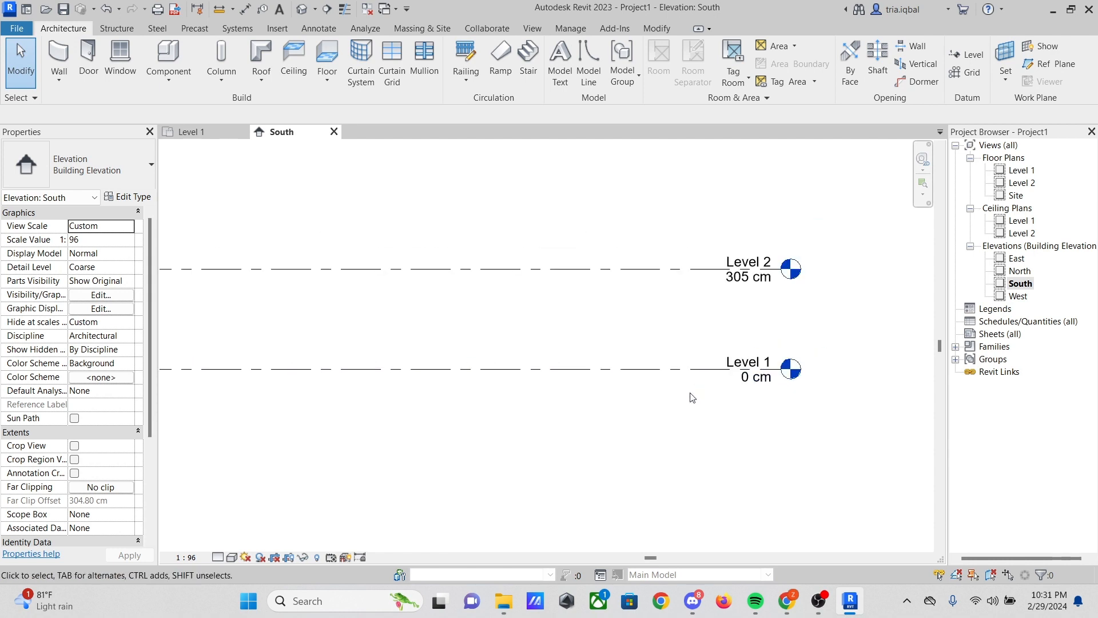
scroll(738, 272, "up", 2)
scroll(788, 331, "down", 1)
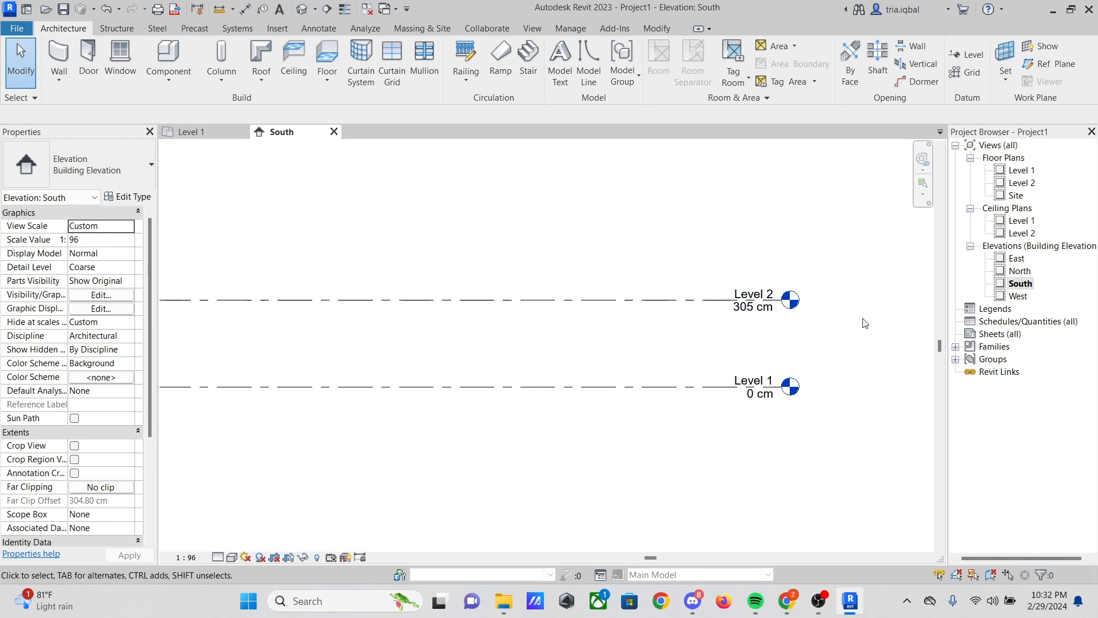
scroll(760, 381, "up", 3)
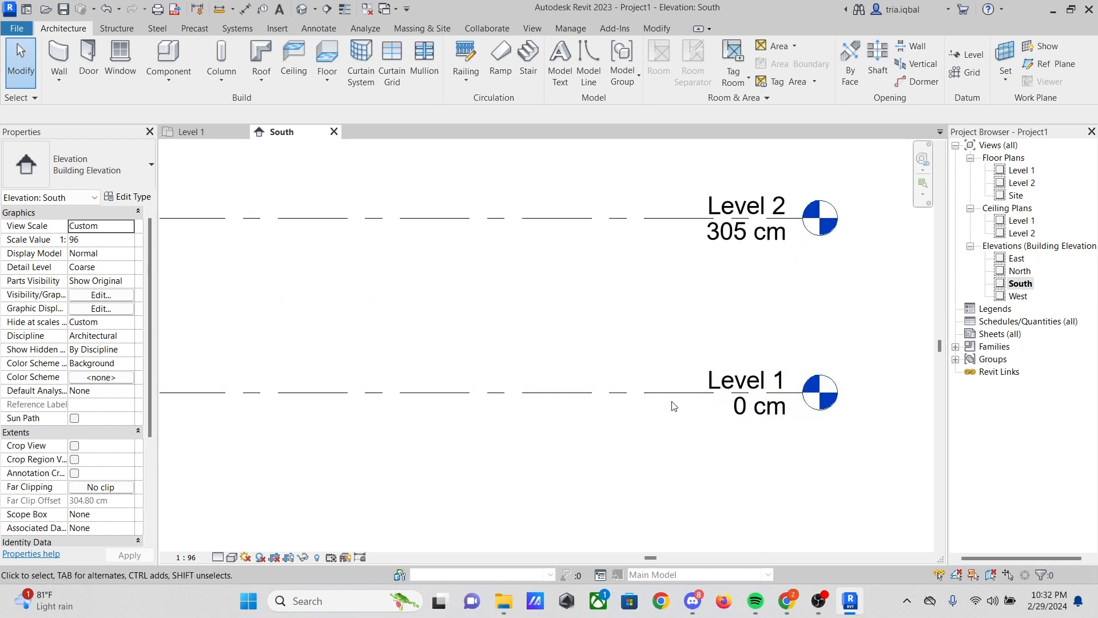
Rename Level 1 as Denah Lantai 1, along with its corresponding plan views
scroll(752, 331, "down", 2)
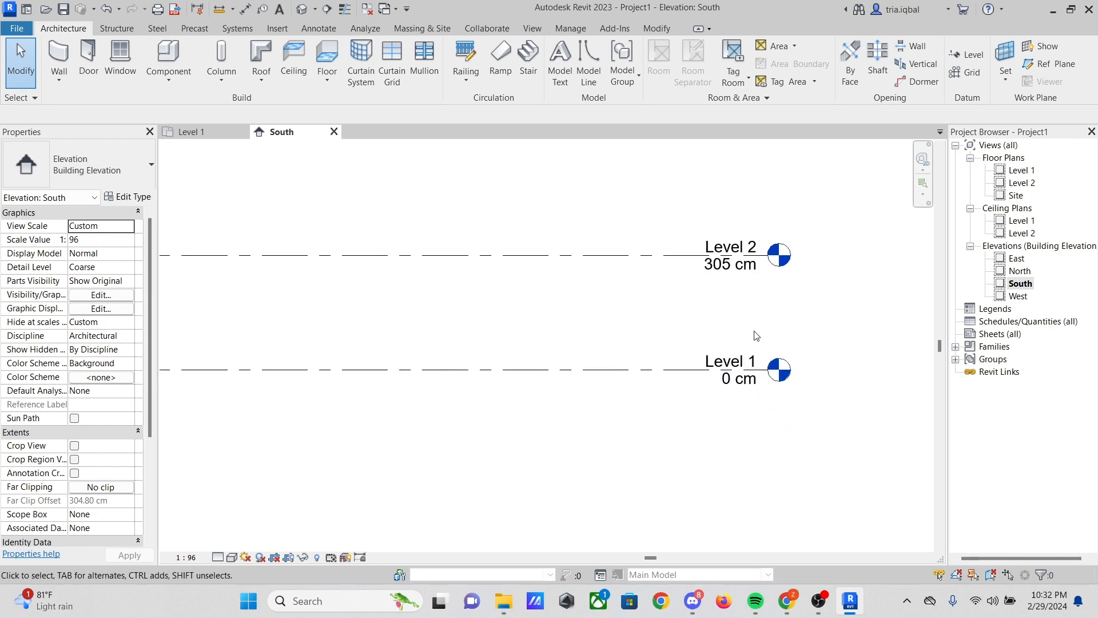
left_click(722, 358)
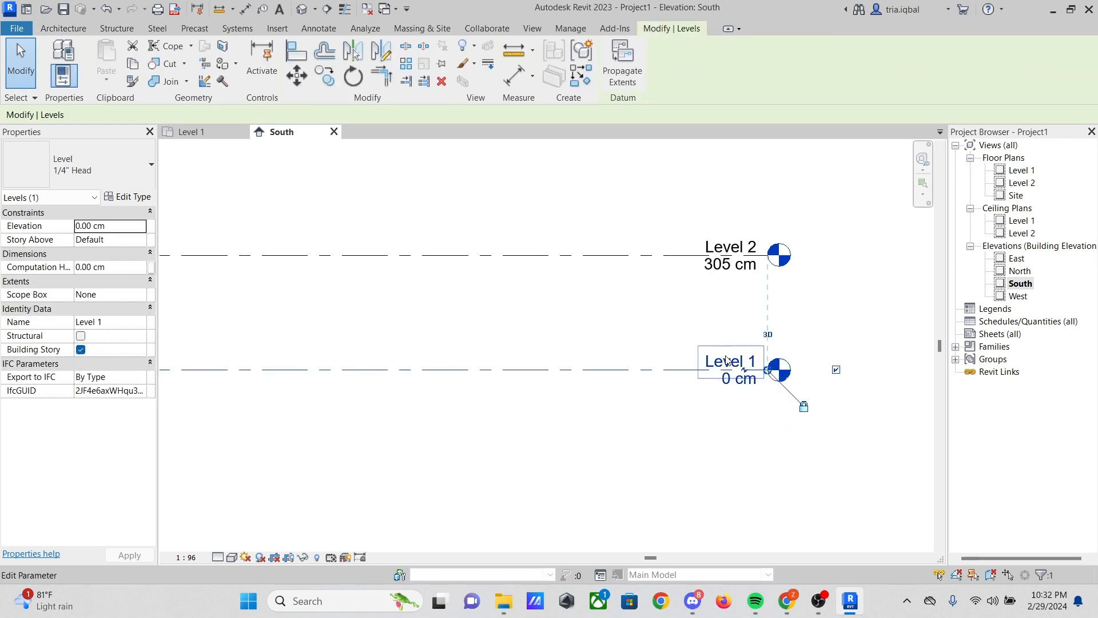
left_click(727, 359)
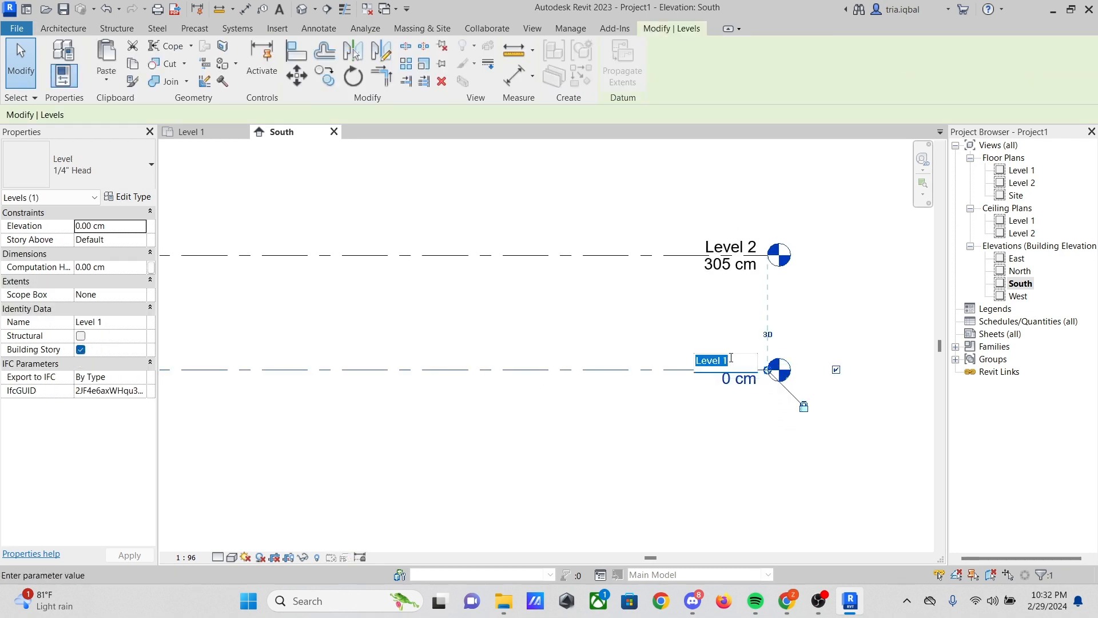
type("Denah L")
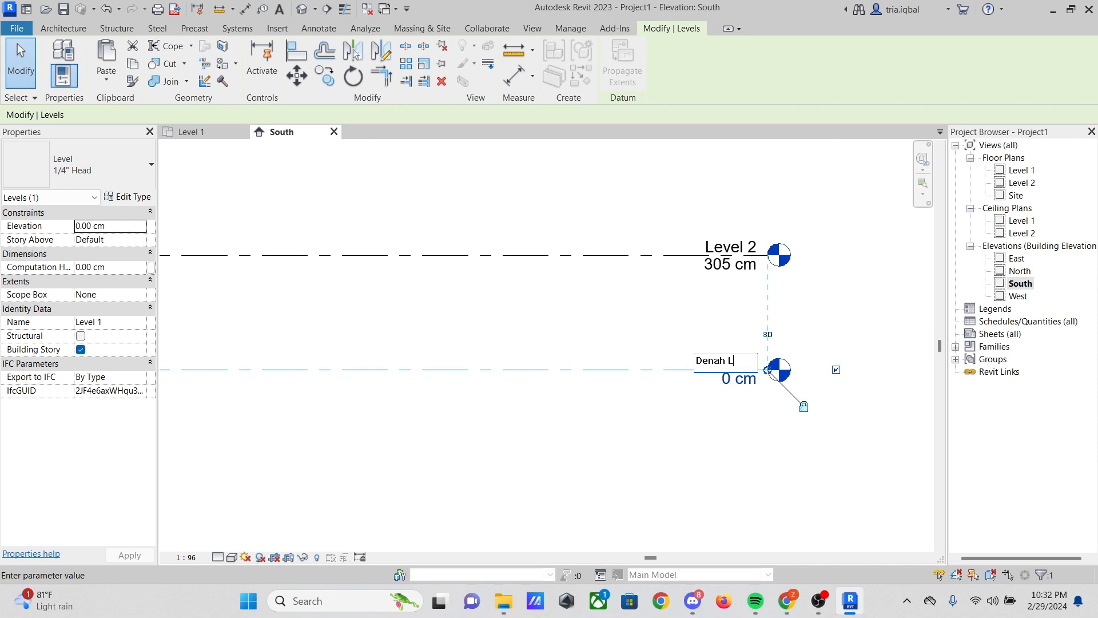
type("antai 1")
key("Return")
Rename Level 2 as Denah Lantai 2, along with its corresponding plan views
left_click(725, 246)
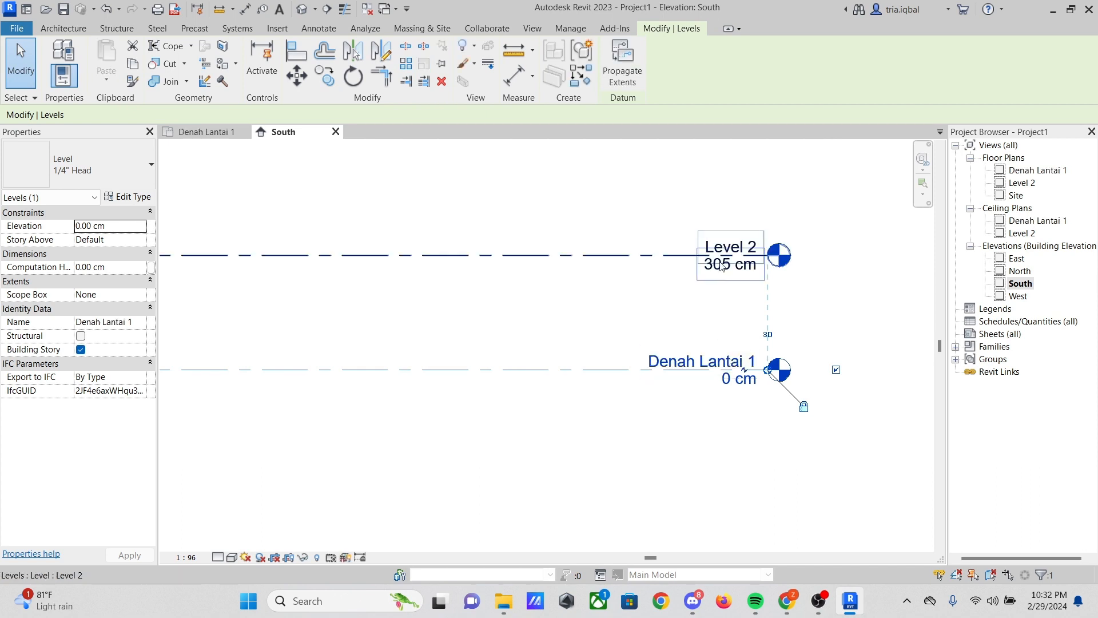
left_click(740, 246)
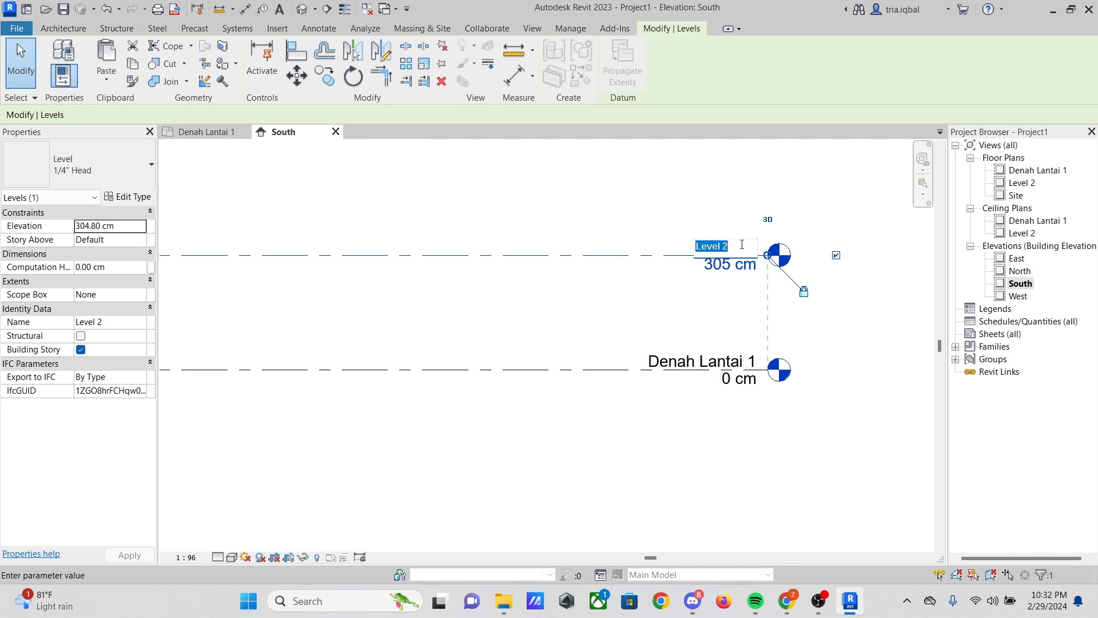
type("De")
type("nah Lan")
type("tai 2")
key("Return")
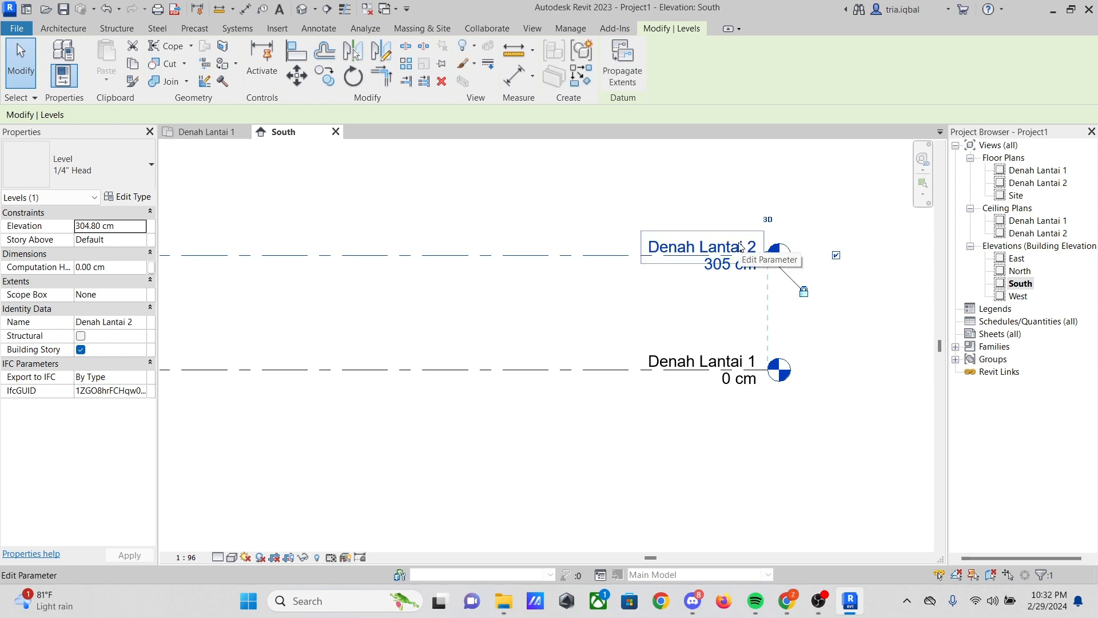
left_click(645, 315)
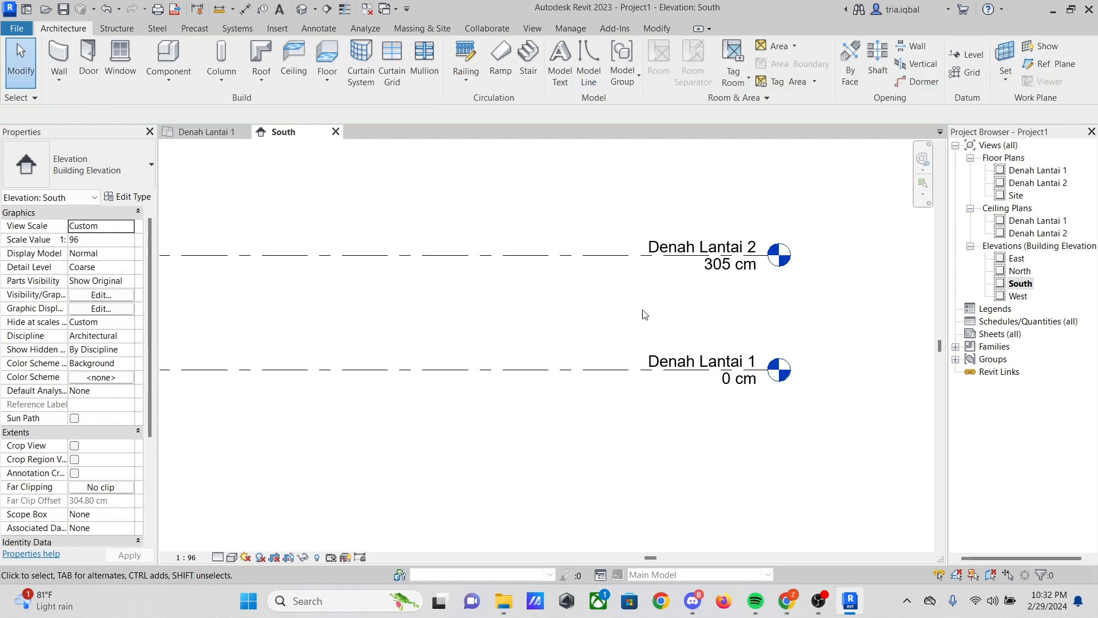
Set the elevation of the Denah Lantai 2 level to 335 cm
left_click(731, 271)
left_click(722, 264)
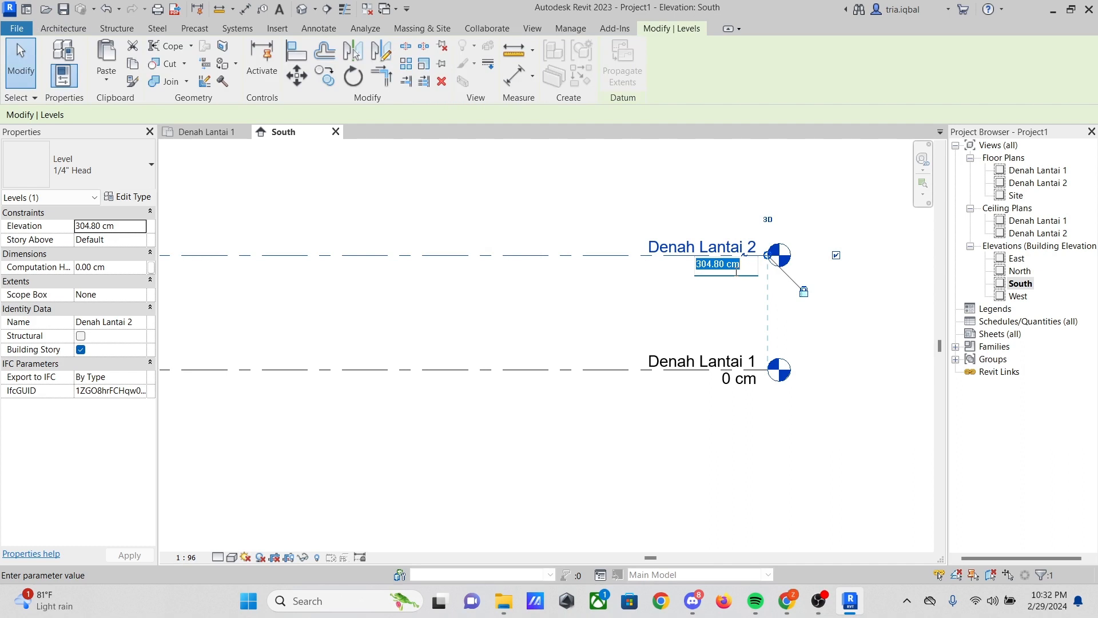
type("335")
key("Return")
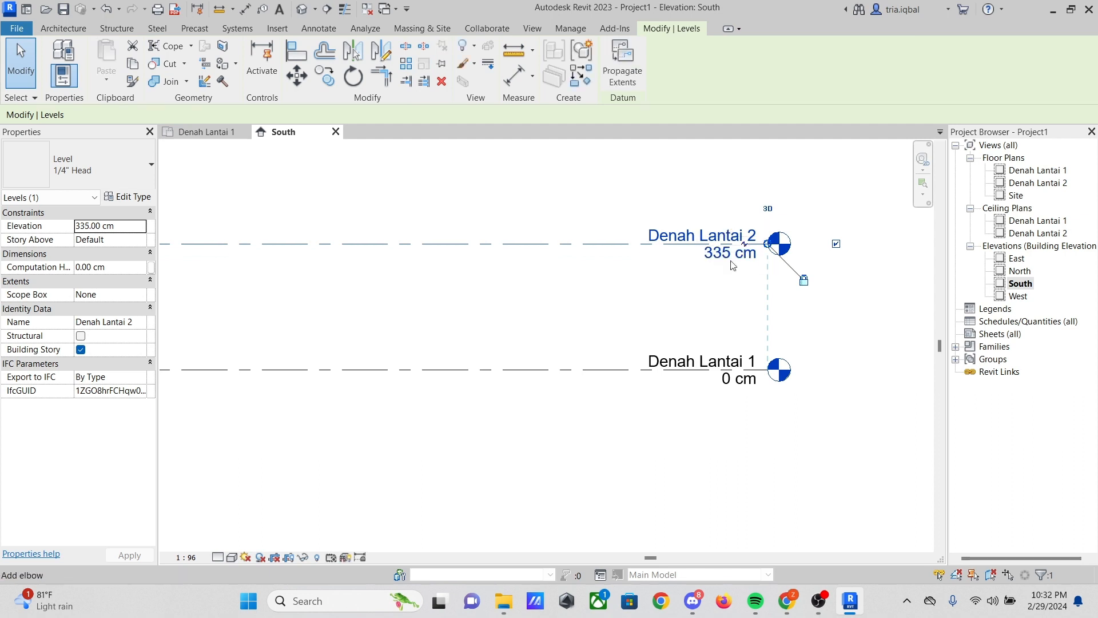
scroll(657, 383, "down", 1)
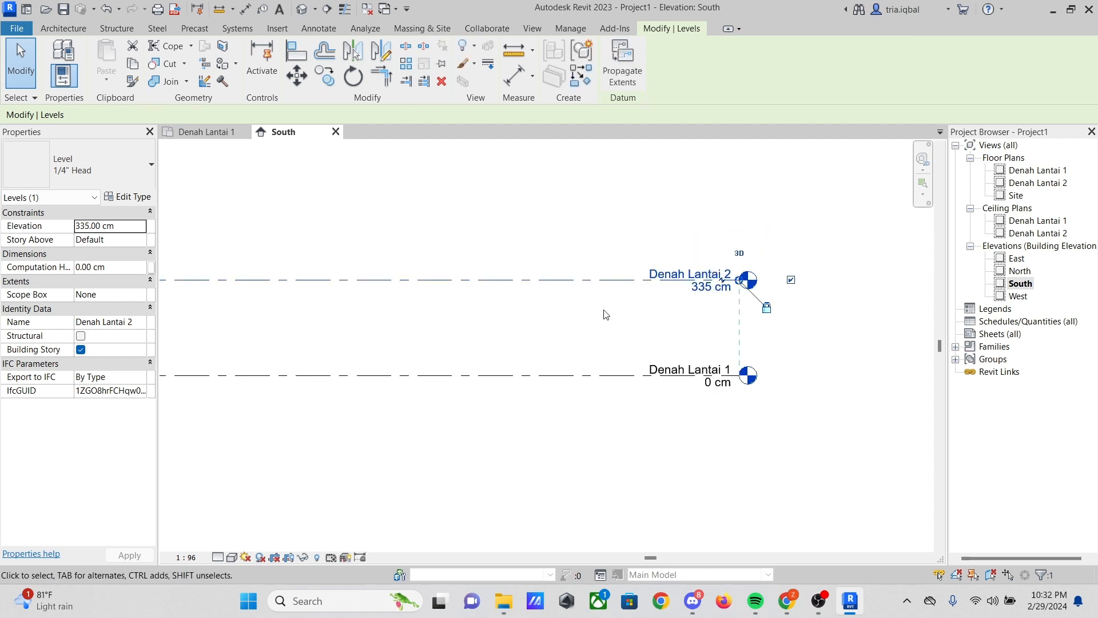
Copy the Denah Lantai 2 level straight up by 335 cm to create a third floor level
left_click(595, 329)
left_click(601, 280)
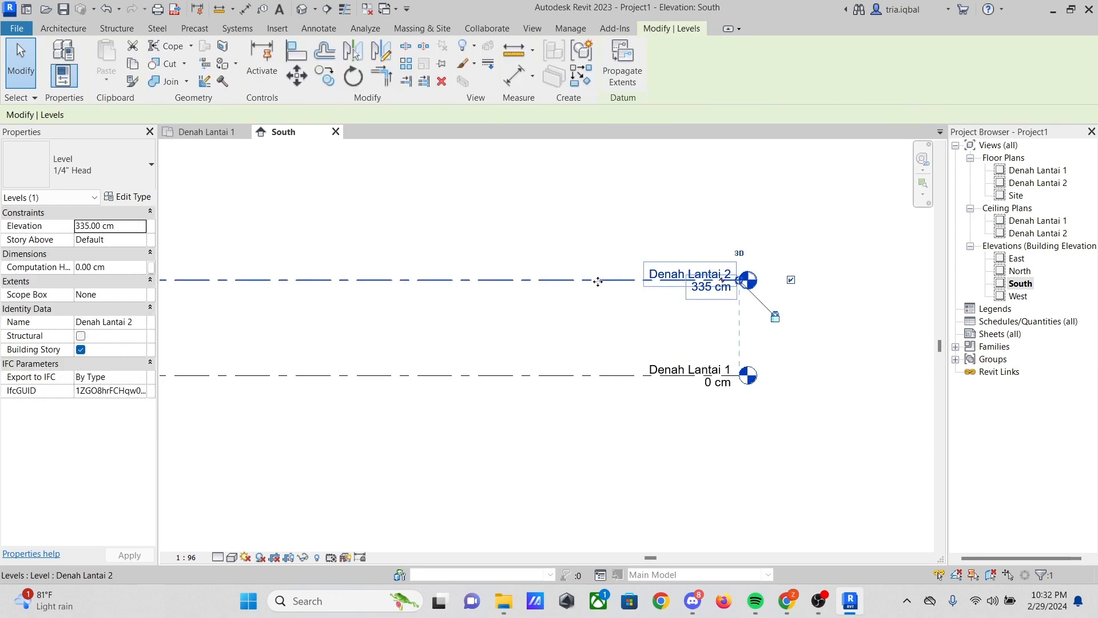
left_click(328, 76)
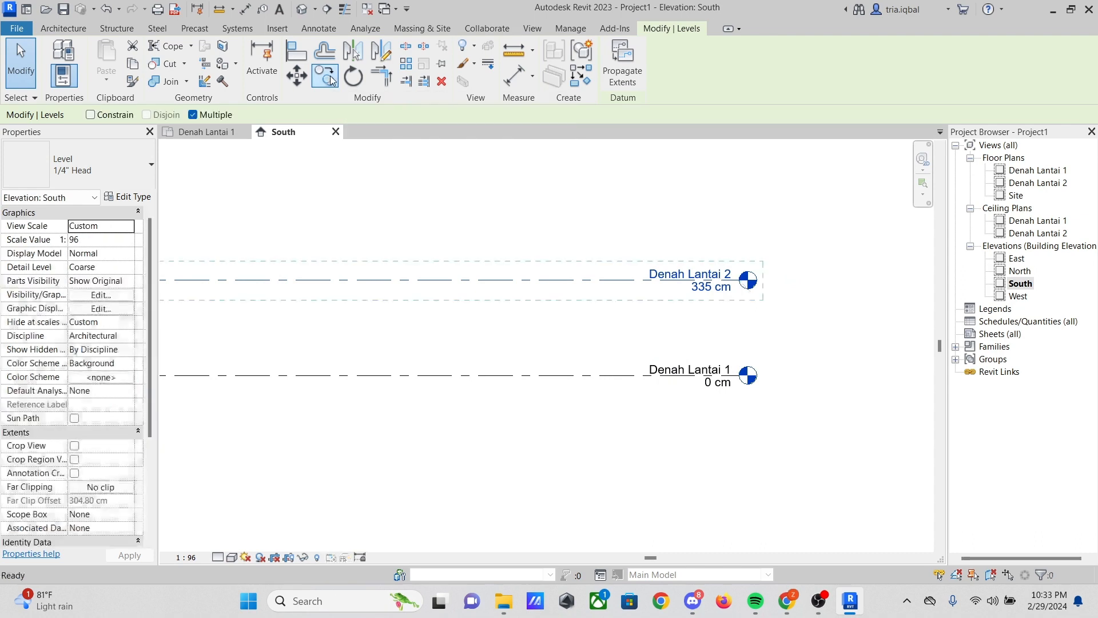
left_click(604, 280)
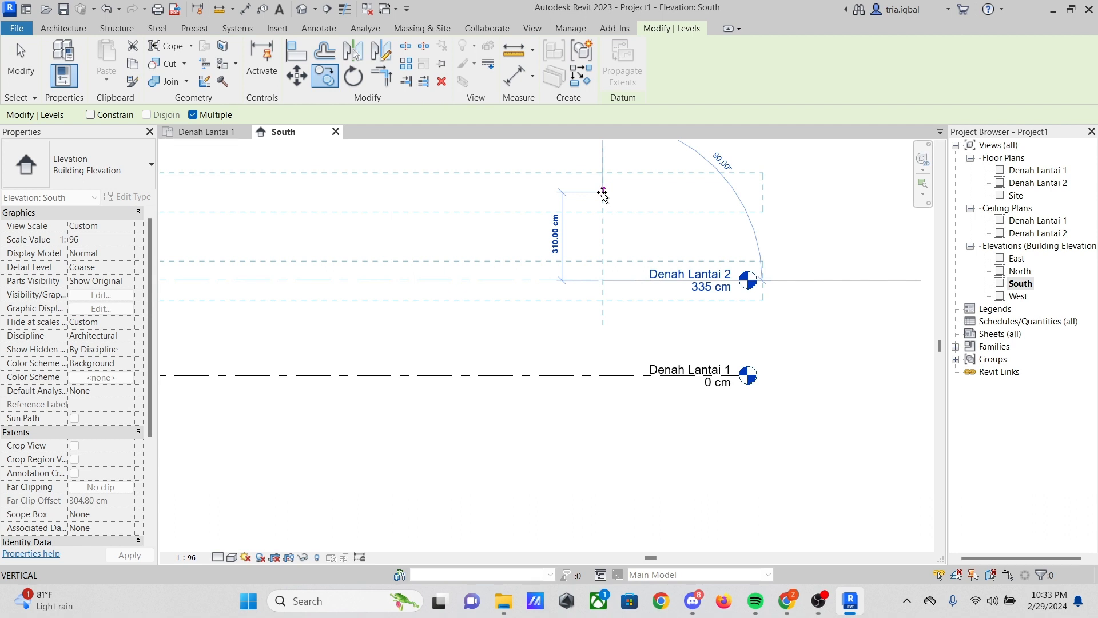
type("33")
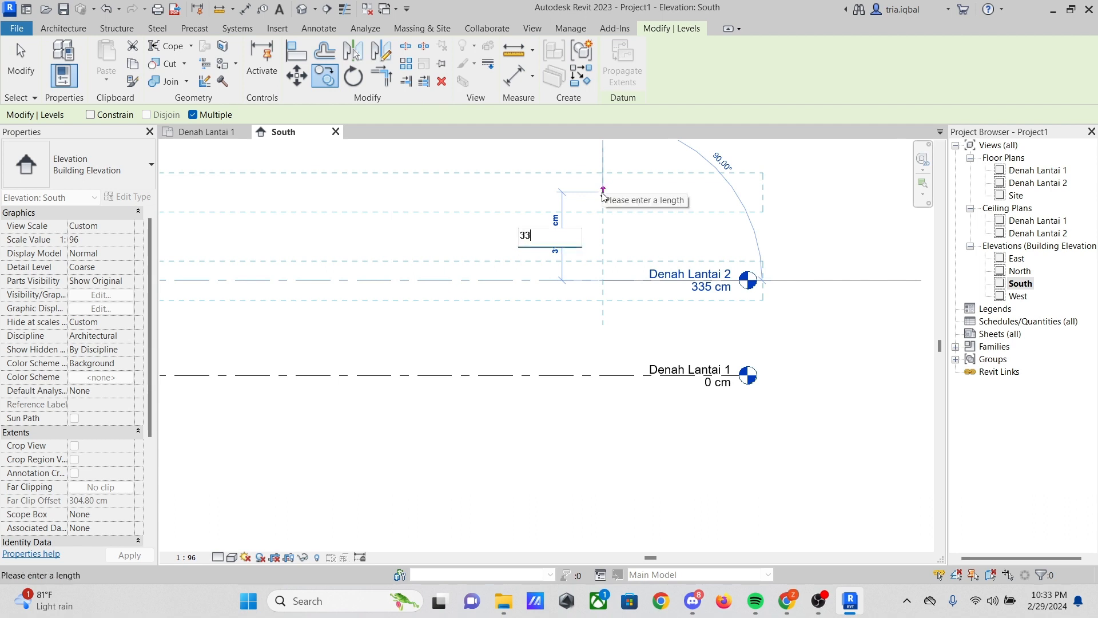
type("5")
key("Return")
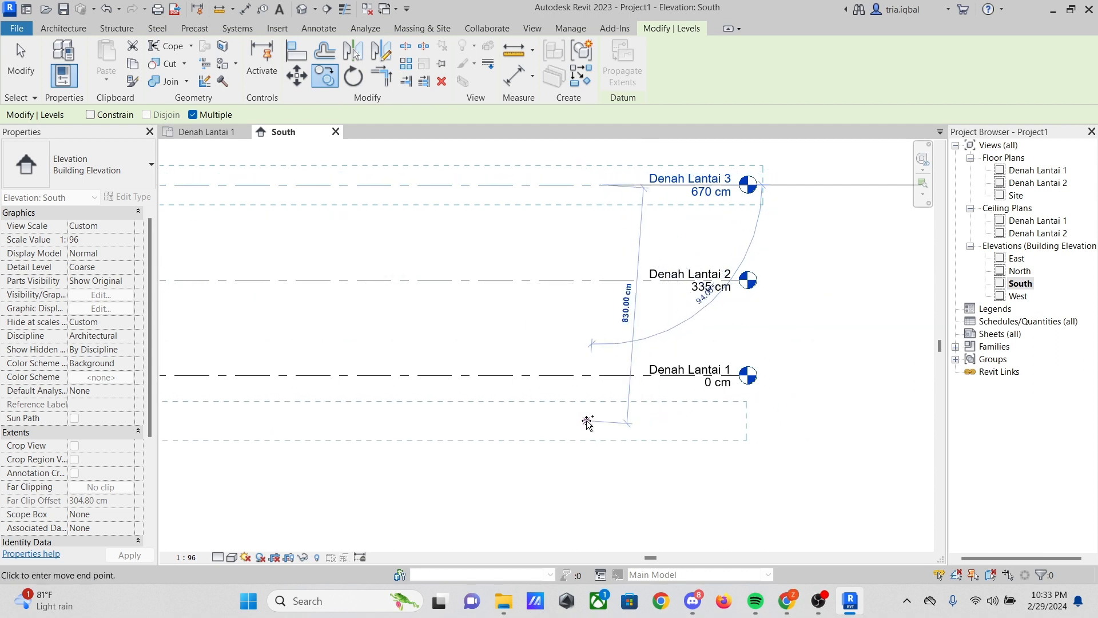
key("Escape")
scroll(567, 345, "down", 2)
scroll(606, 386, "up", 2)
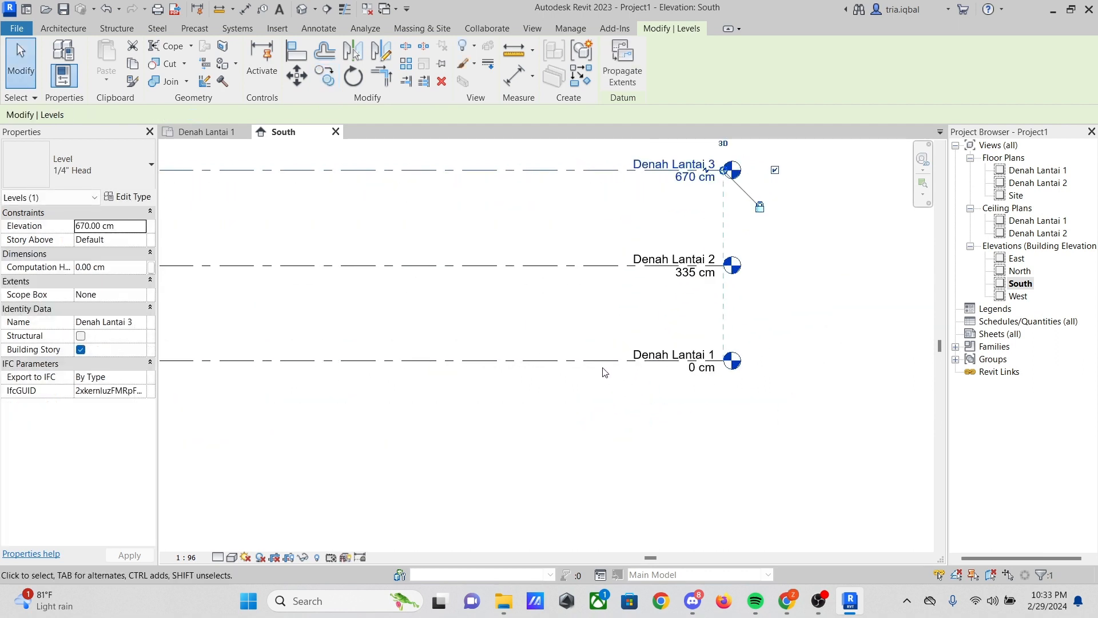
Copy the Denah Lantai 1 level straight down by 21 cm
left_click(604, 361)
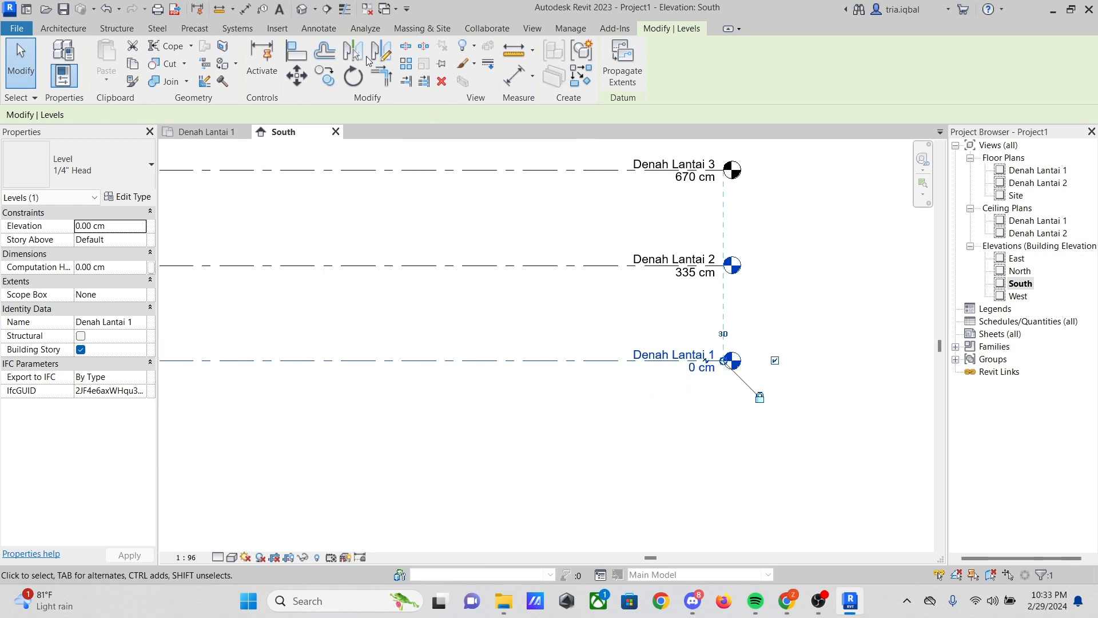
left_click(327, 83)
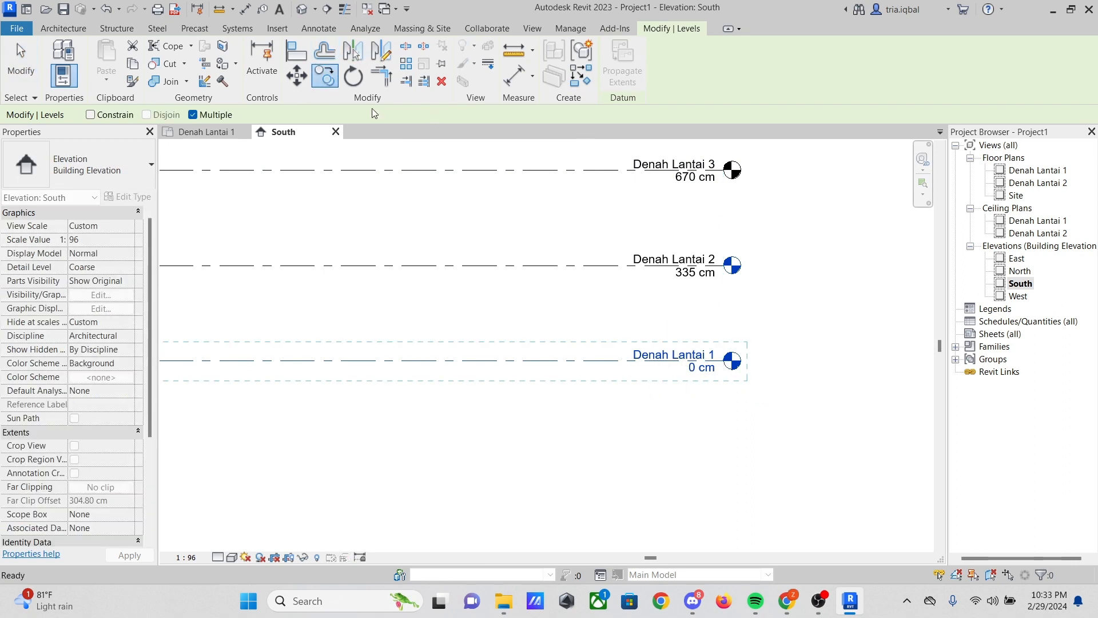
left_click(573, 361)
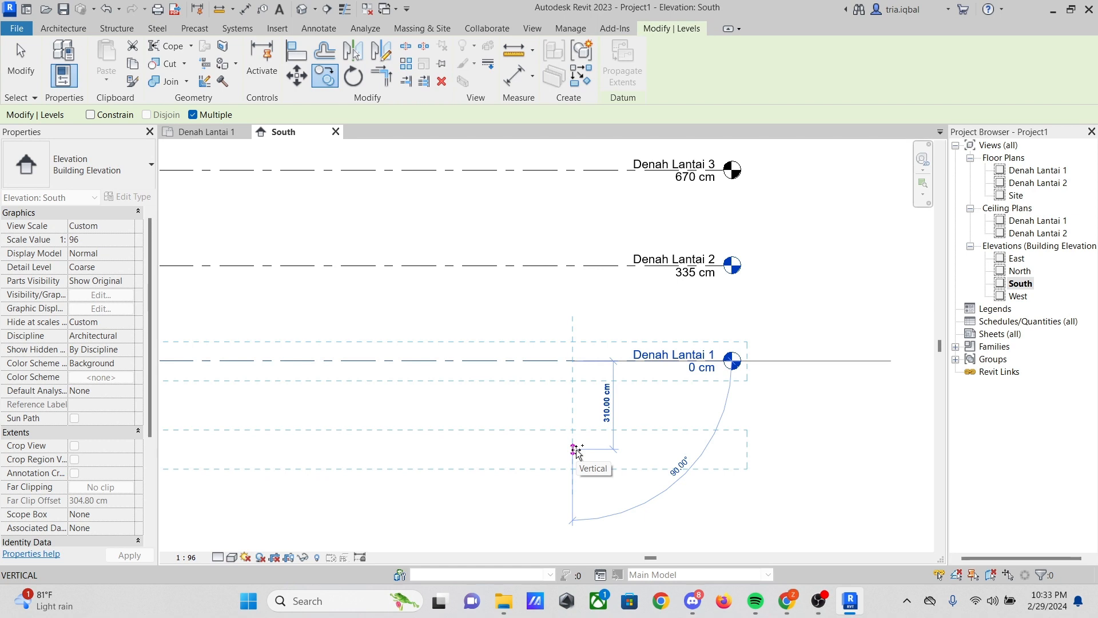
type("21")
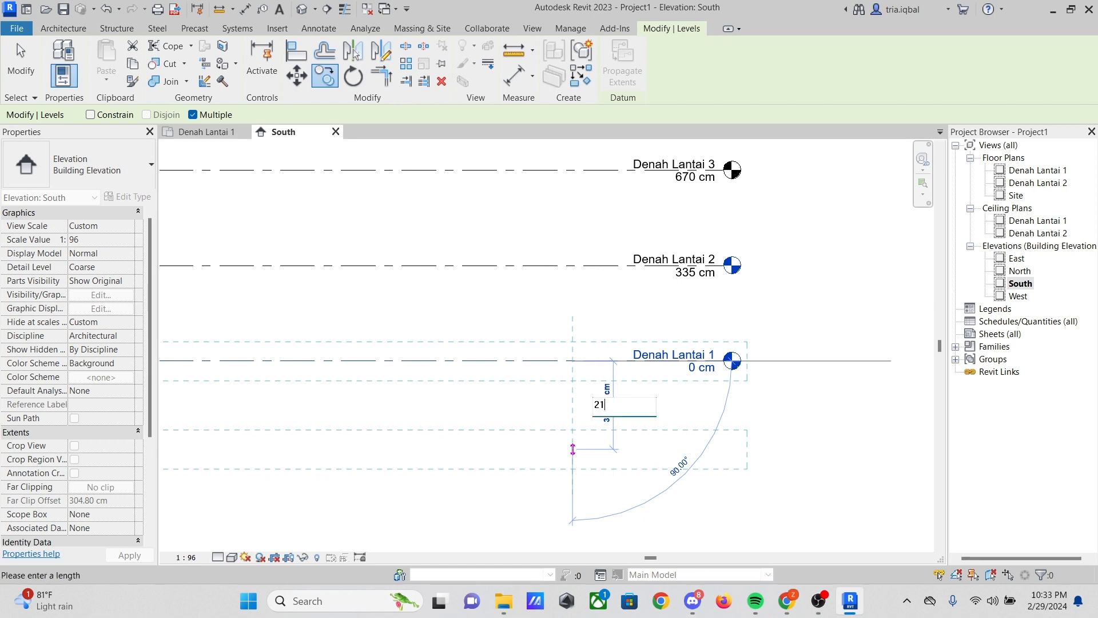
key("Return")
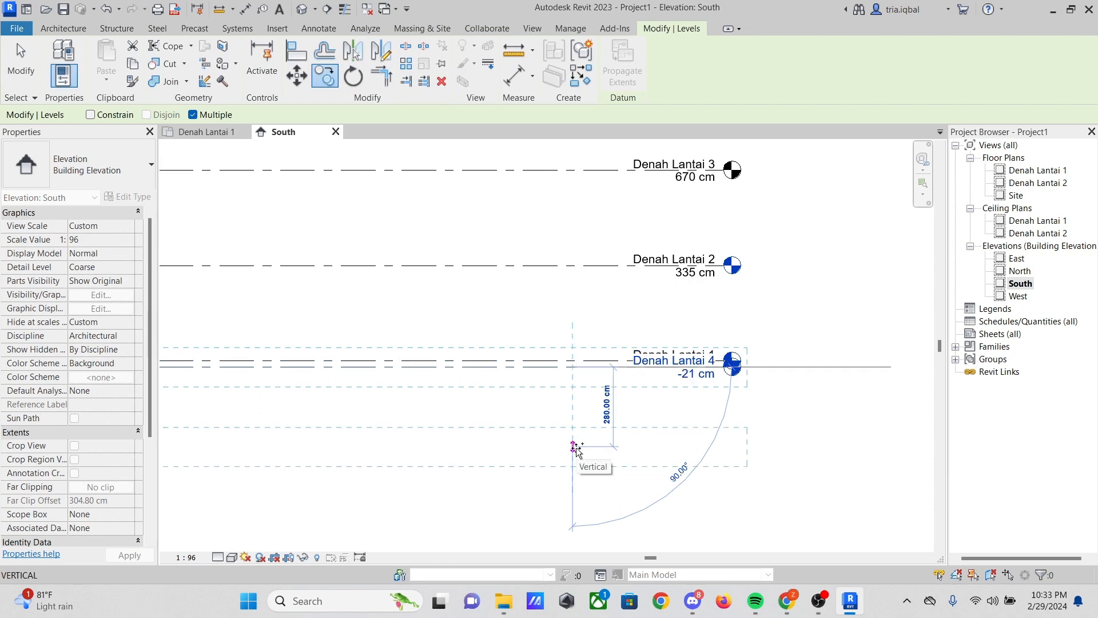
key("Escape")
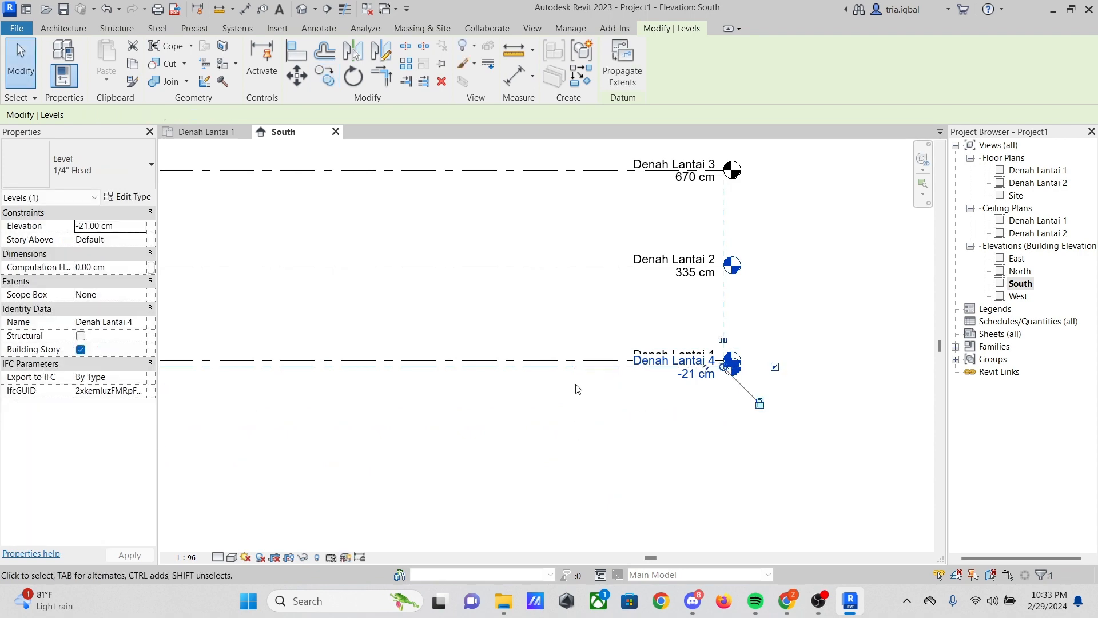
Copy the Denah Lantai 1 level straight down by 200 cm to create the lowest level
left_click(331, 76)
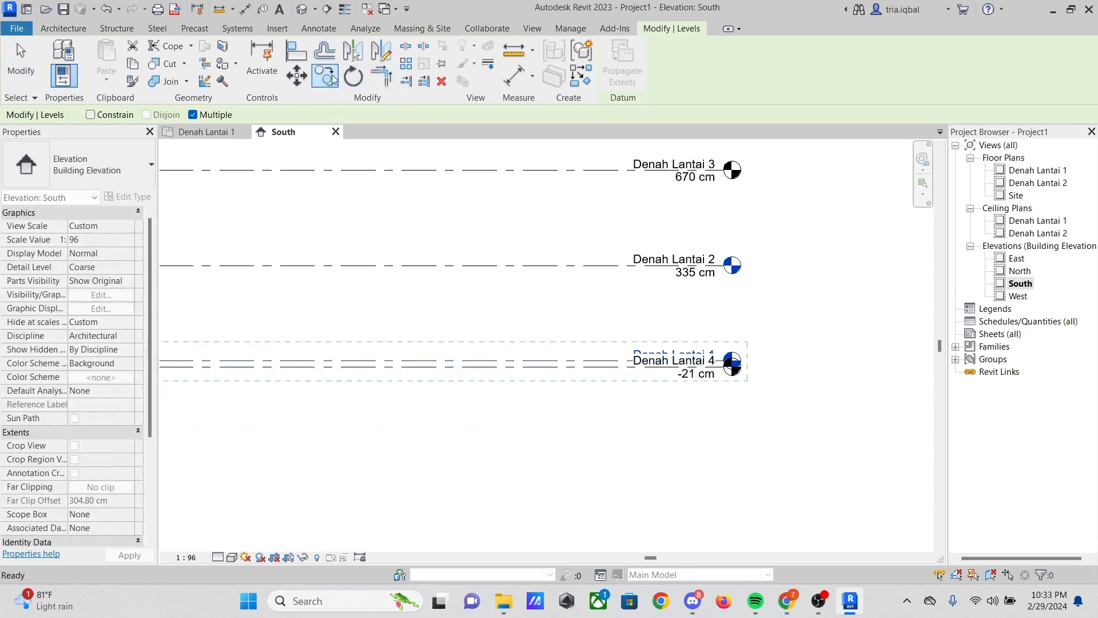
left_click(604, 361)
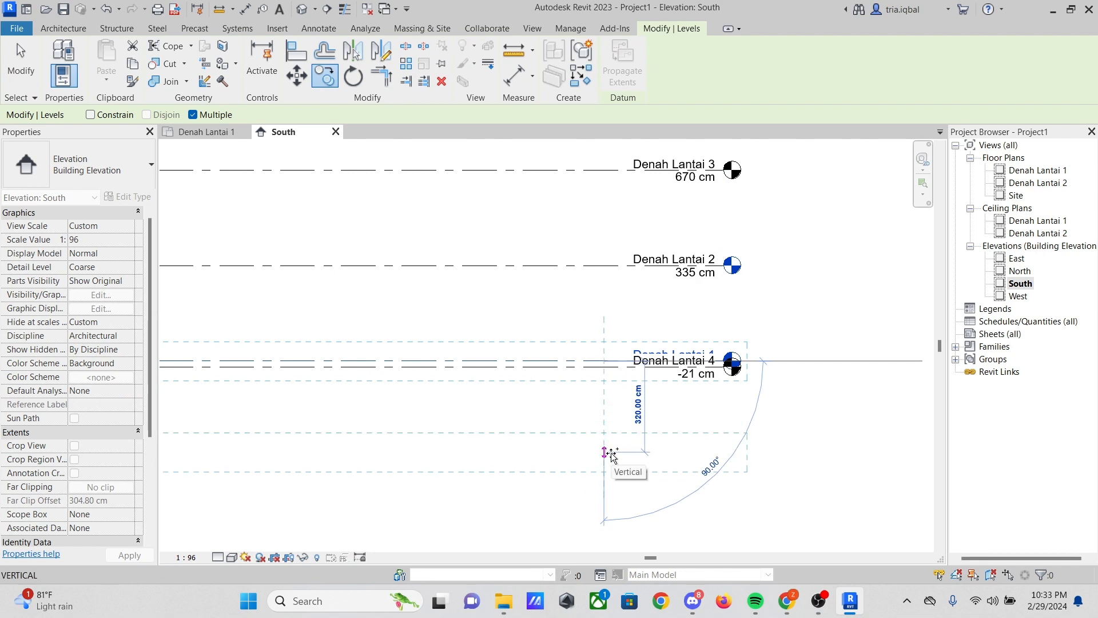
type("200")
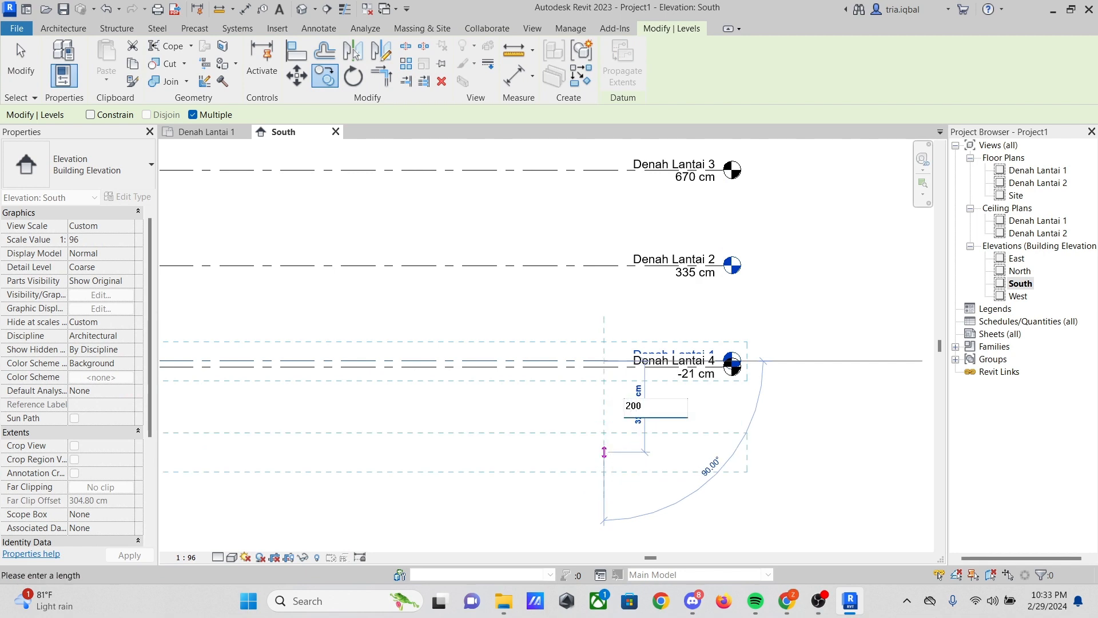
key("Return")
key("Escape")
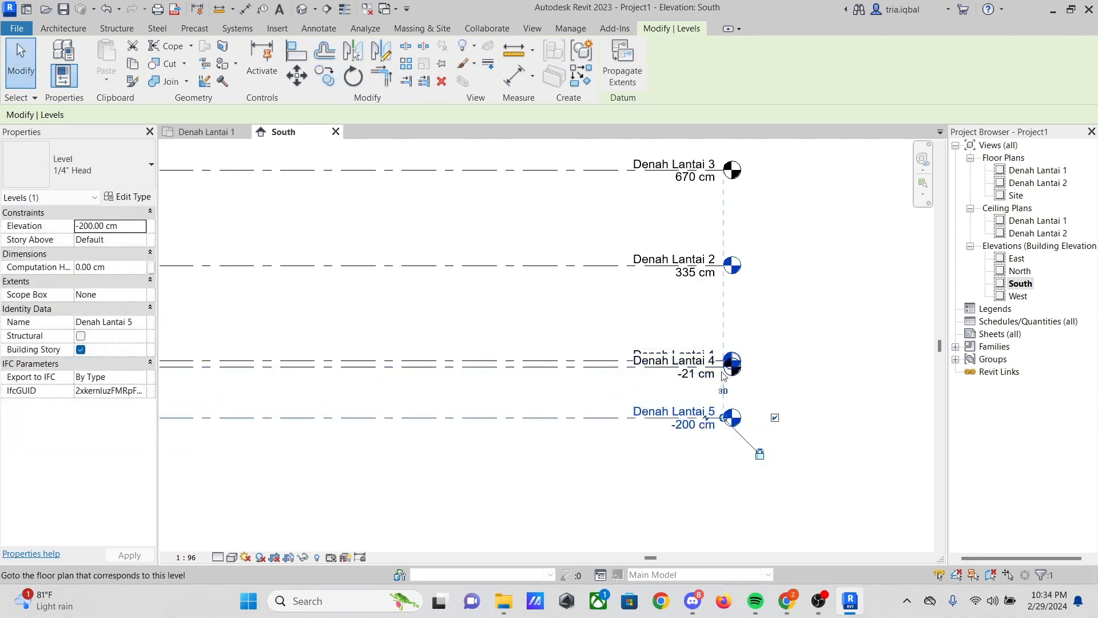
Add an elbow to the -21 cm level line so its head and label separate from Denah Lantai 1
scroll(726, 346, "up", 2)
scroll(578, 383, "up", 2)
scroll(618, 379, "down", 4)
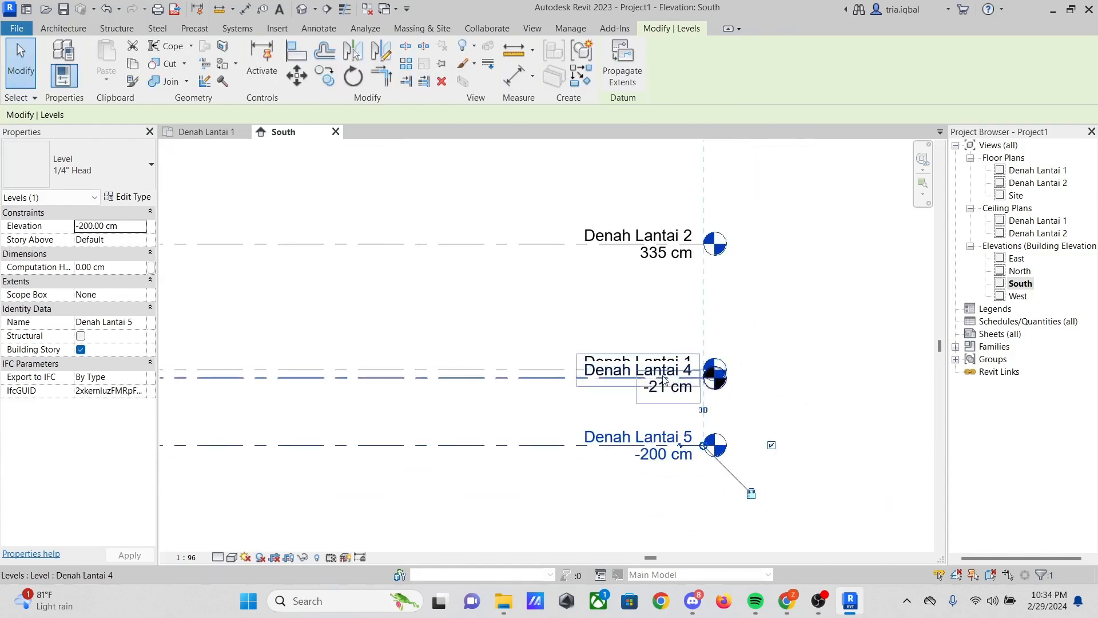
scroll(628, 382, "up", 1)
scroll(522, 372, "up", 2)
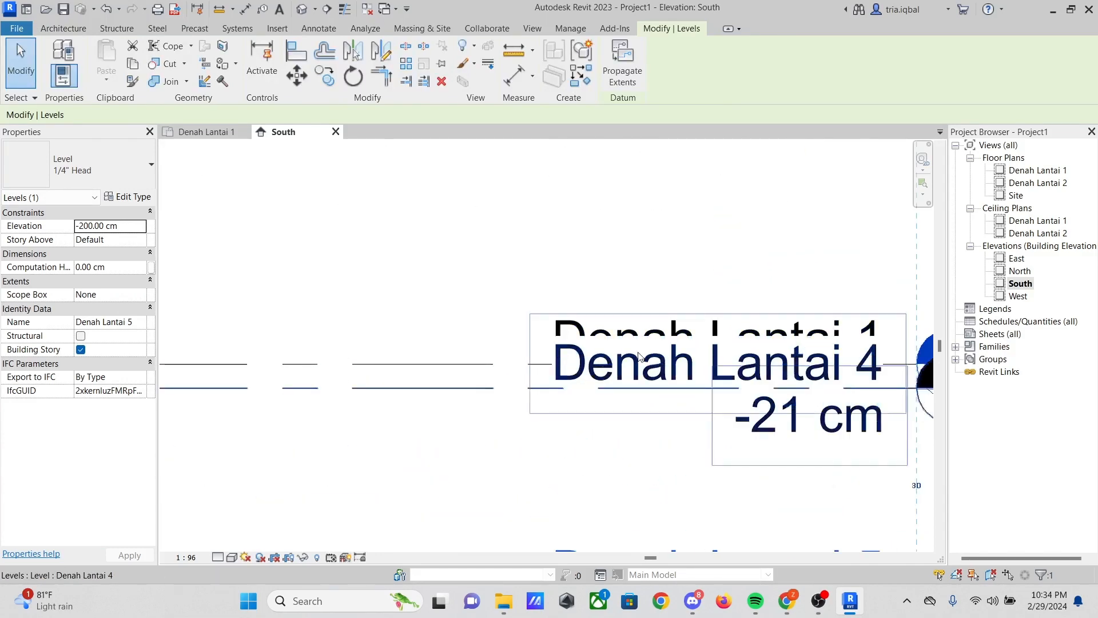
scroll(514, 389, "down", 1)
left_click(715, 395)
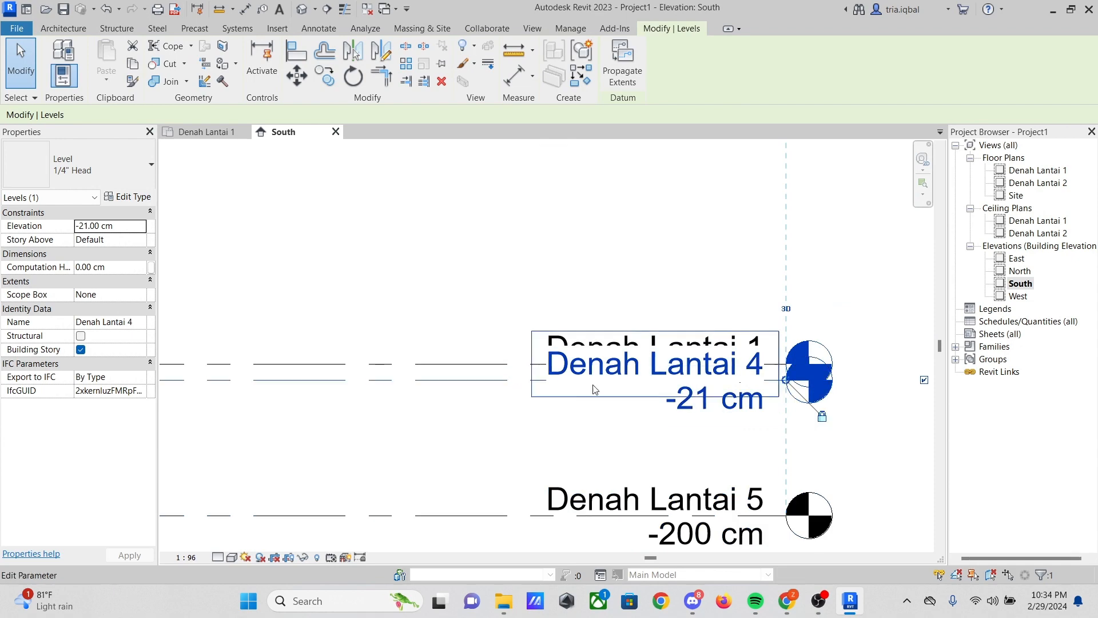
scroll(755, 389, "up", 2)
scroll(743, 383, "up", 4)
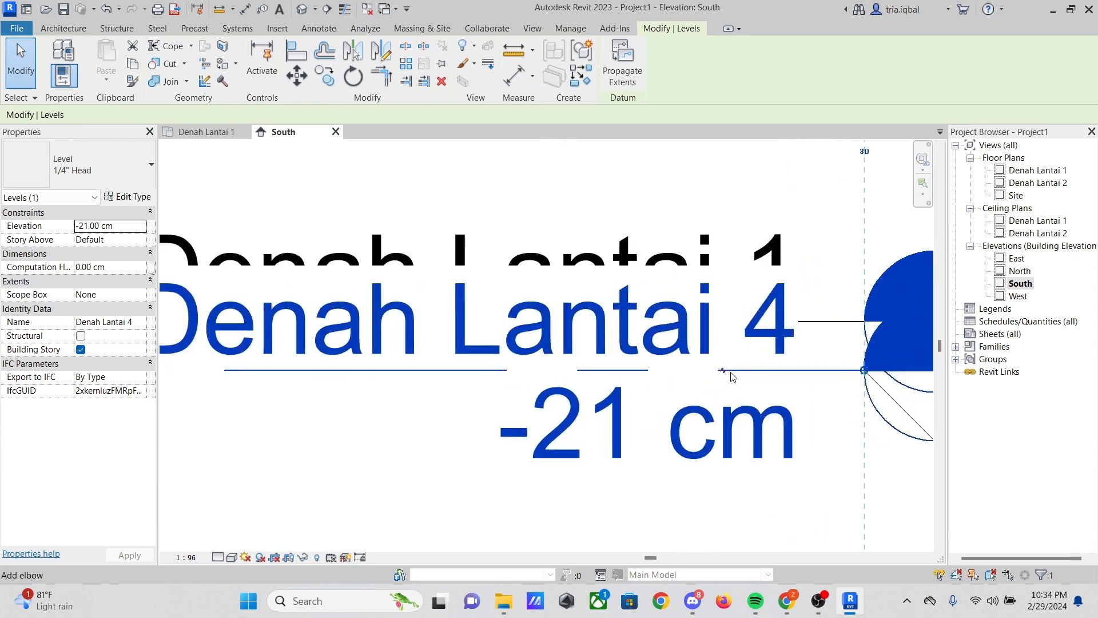
scroll(701, 372, "down", 1)
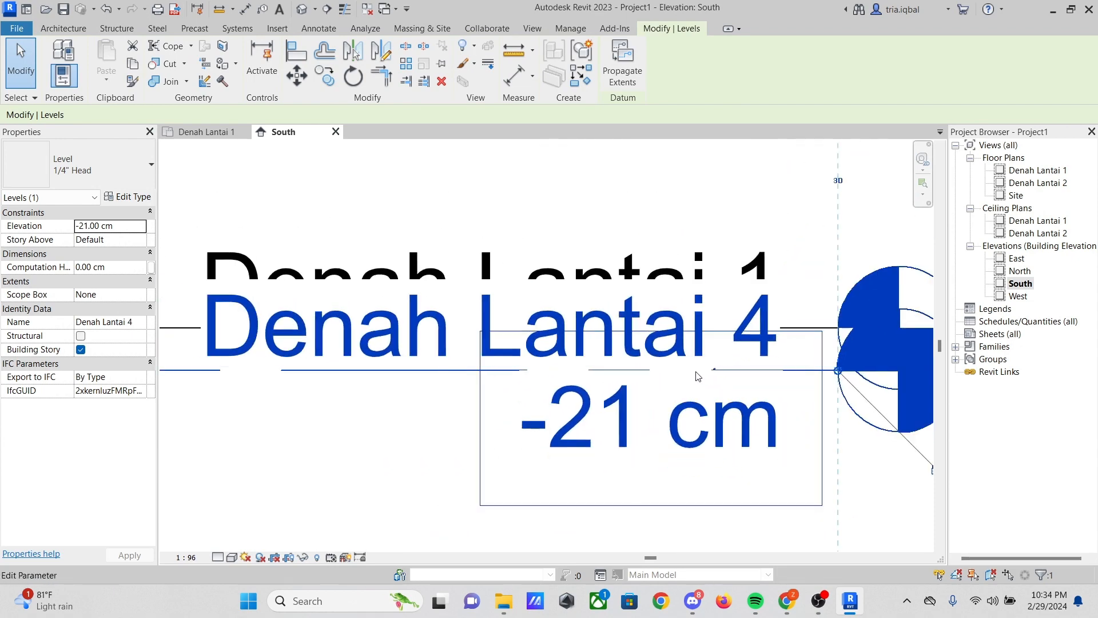
scroll(716, 375, "up", 2)
left_click(712, 374)
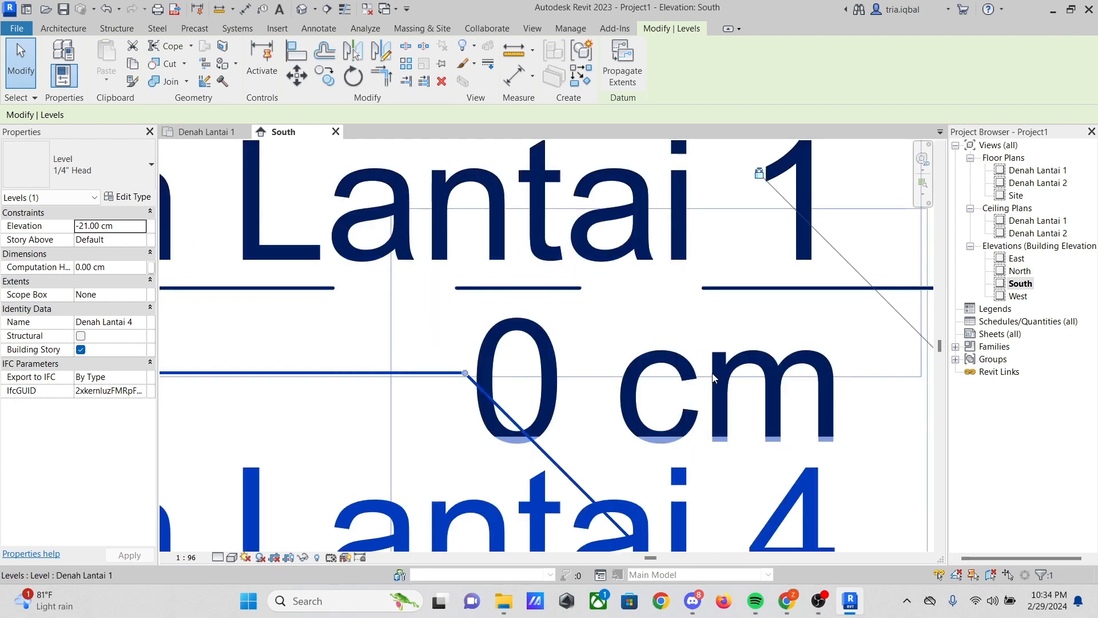
Move the elbow's lower bend point on the -21 cm level closer to the level head, clear of the label text
scroll(580, 339, "down", 5)
scroll(601, 378, "up", 1)
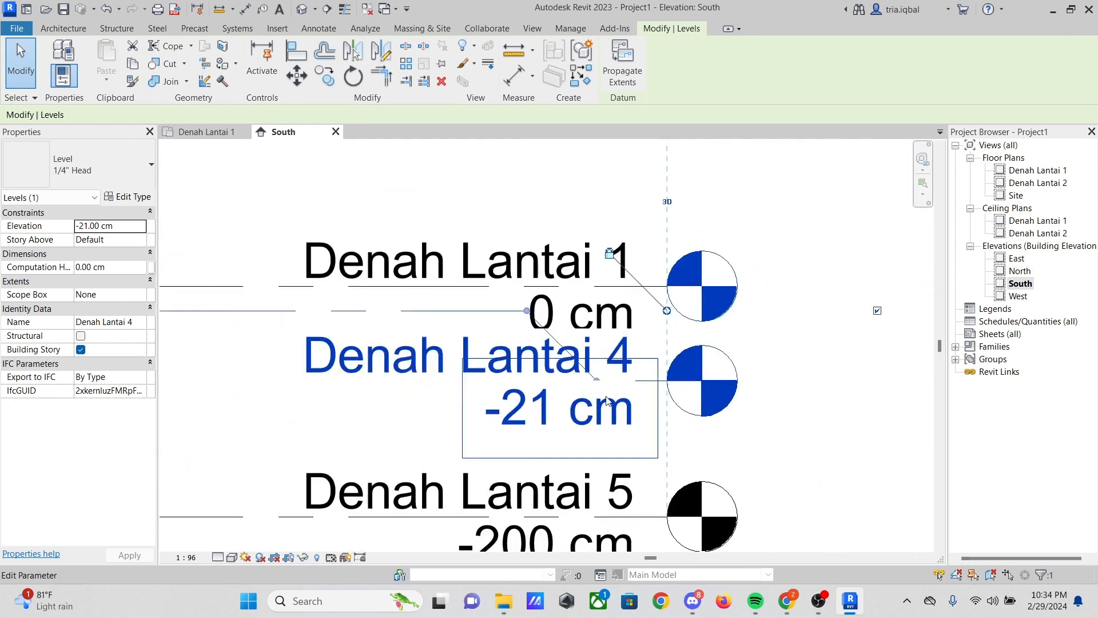
left_click_drag(599, 384, 640, 401)
scroll(605, 307, "down", 2)
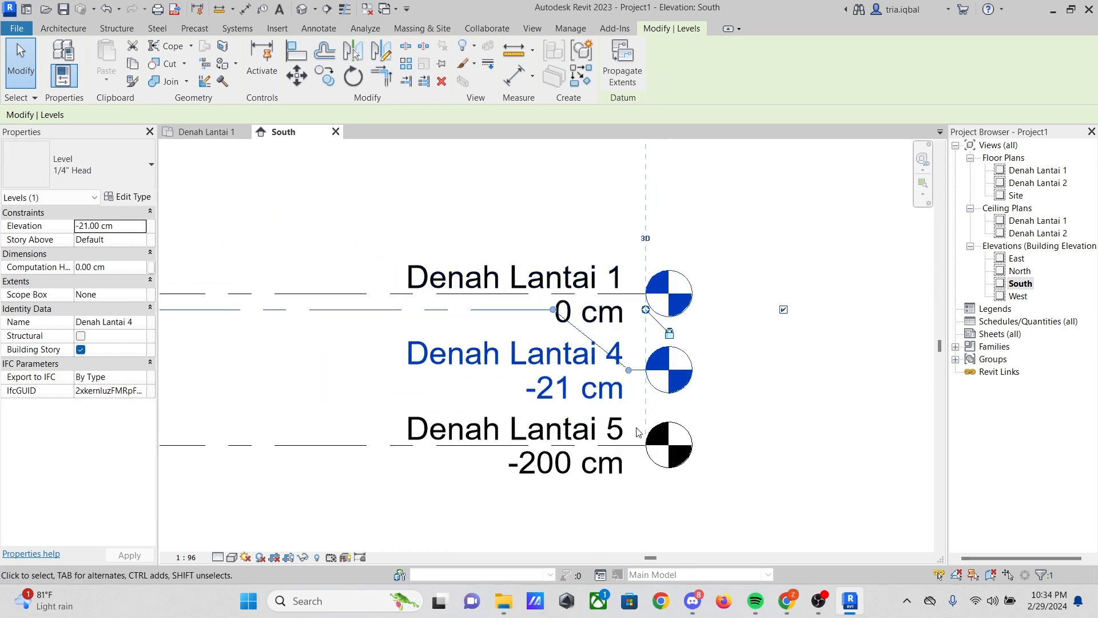
Rename the topmost level, Denah Lantai 3 at 670 cm, as Ring Balk
left_click(773, 355)
scroll(570, 286, "up", 3)
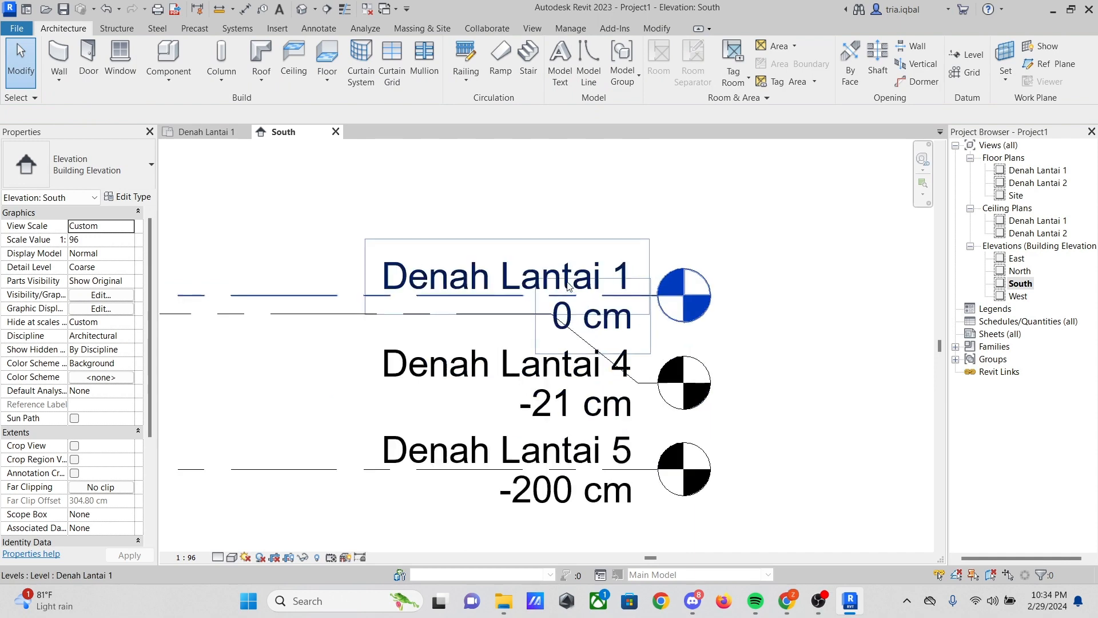
scroll(838, 256, "down", 5)
scroll(543, 380, "down", 5)
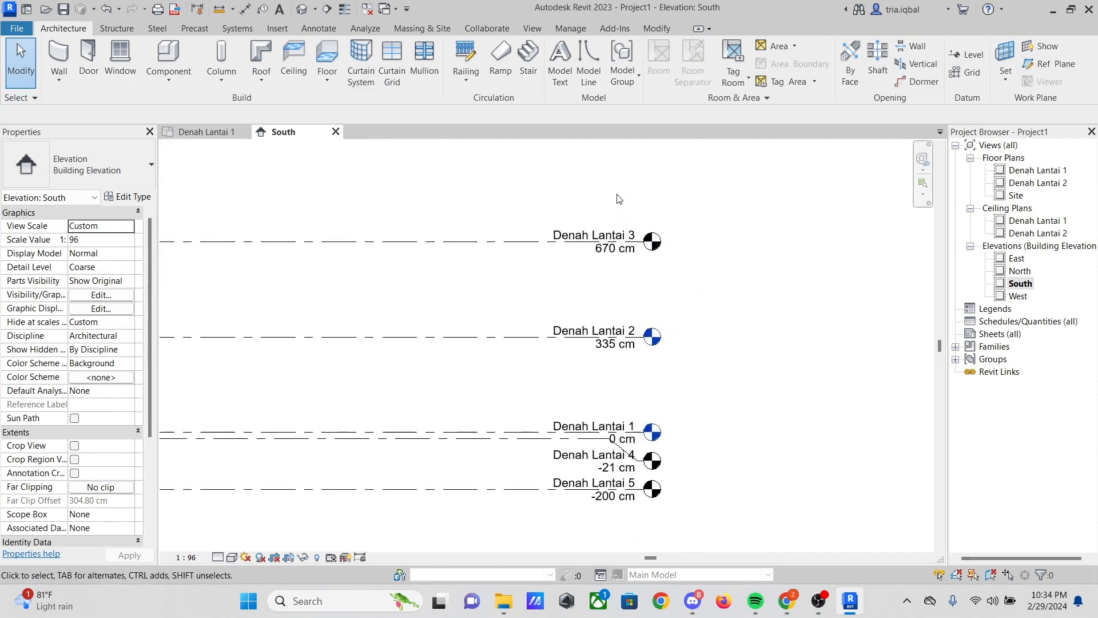
scroll(621, 209, "up", 6)
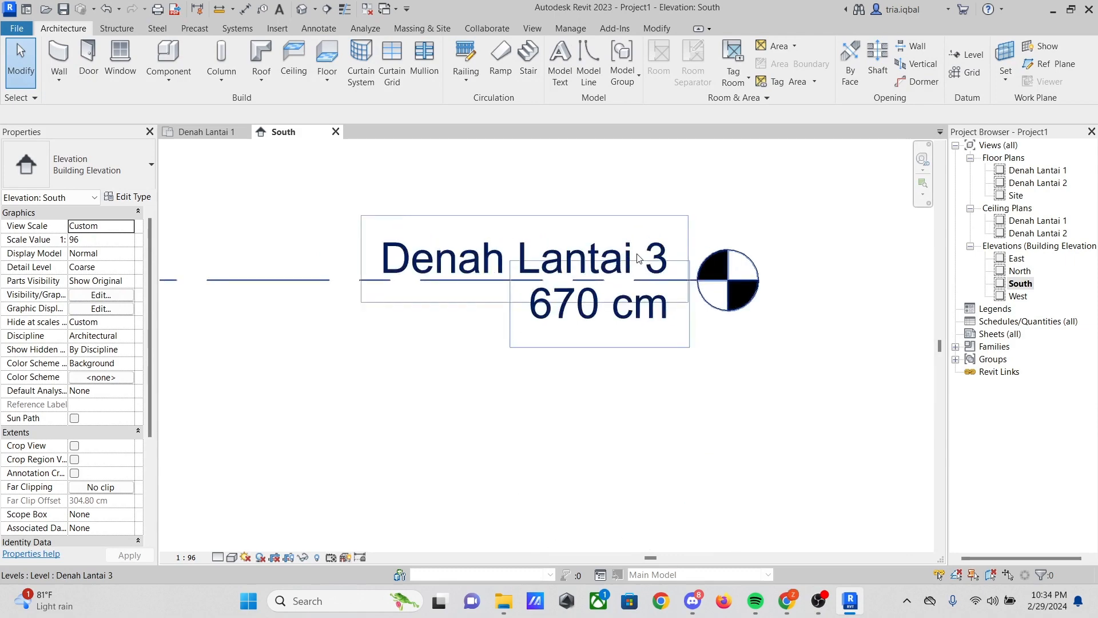
left_click(640, 258)
left_click(620, 255)
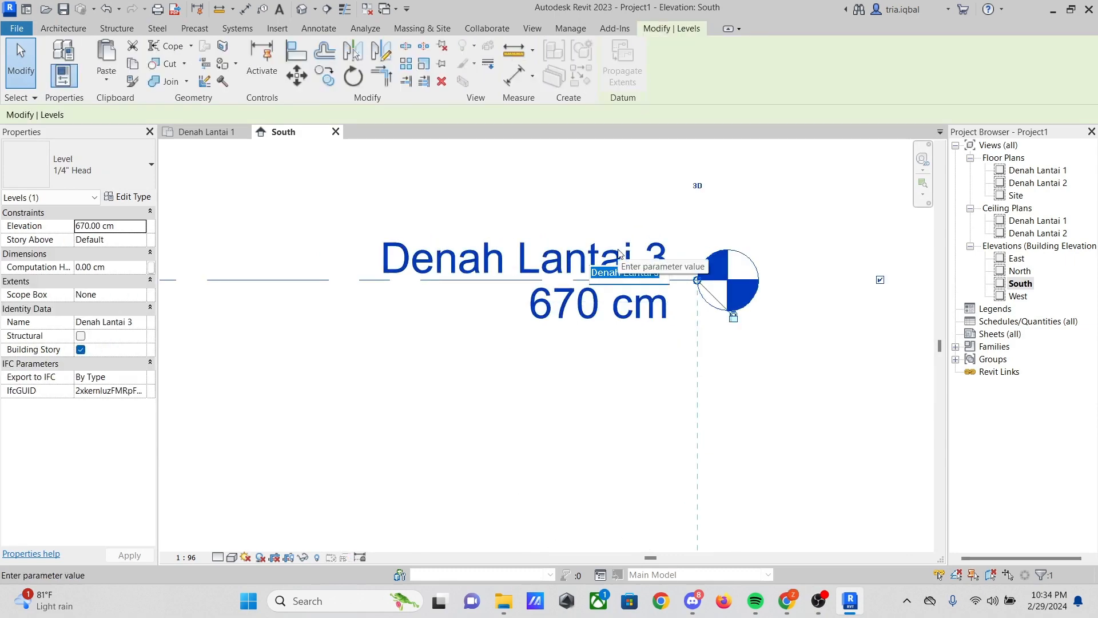
type("Ring")
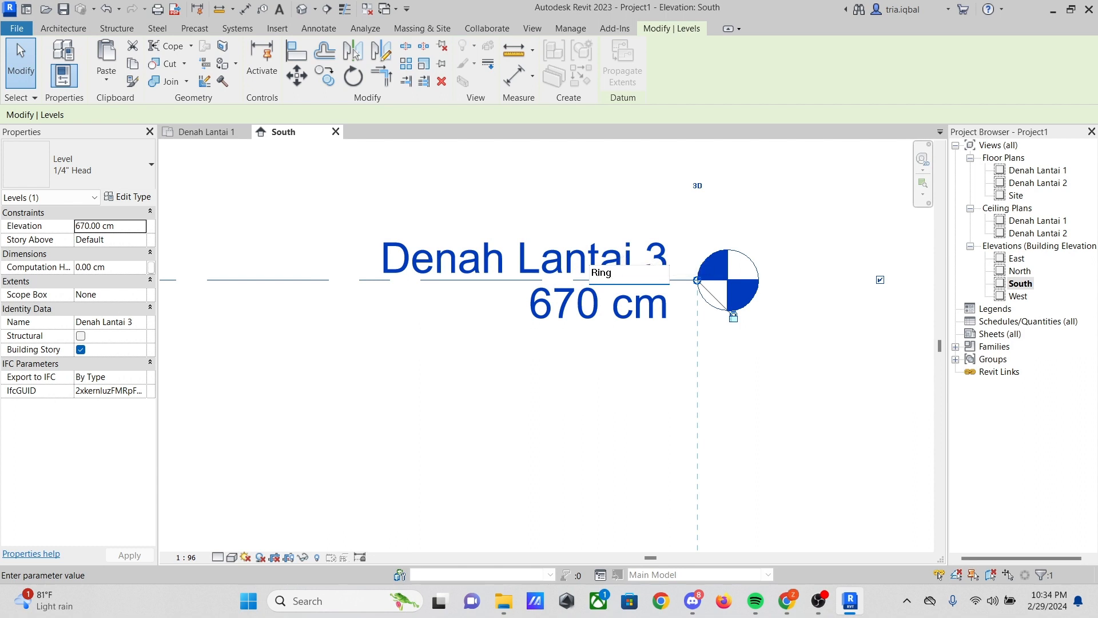
type(" Balk")
key("Return")
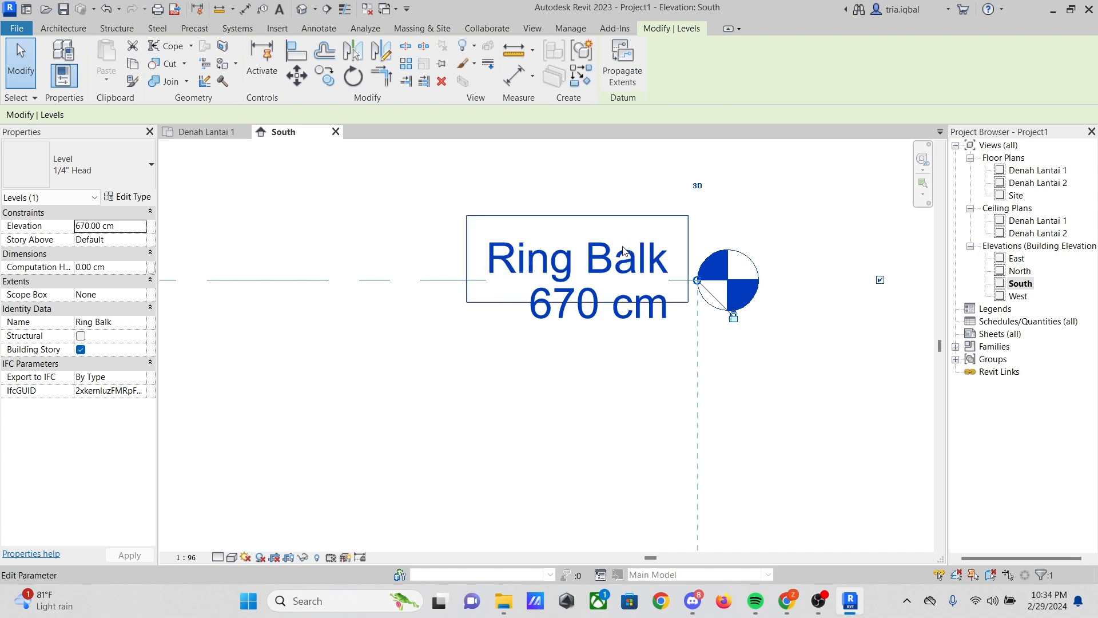
Rename the -21 cm level, Denah Lantai 4, as Sloof dan Pondasi
scroll(516, 221, "down", 2)
scroll(515, 221, "down", 3)
scroll(564, 406, "up", 5)
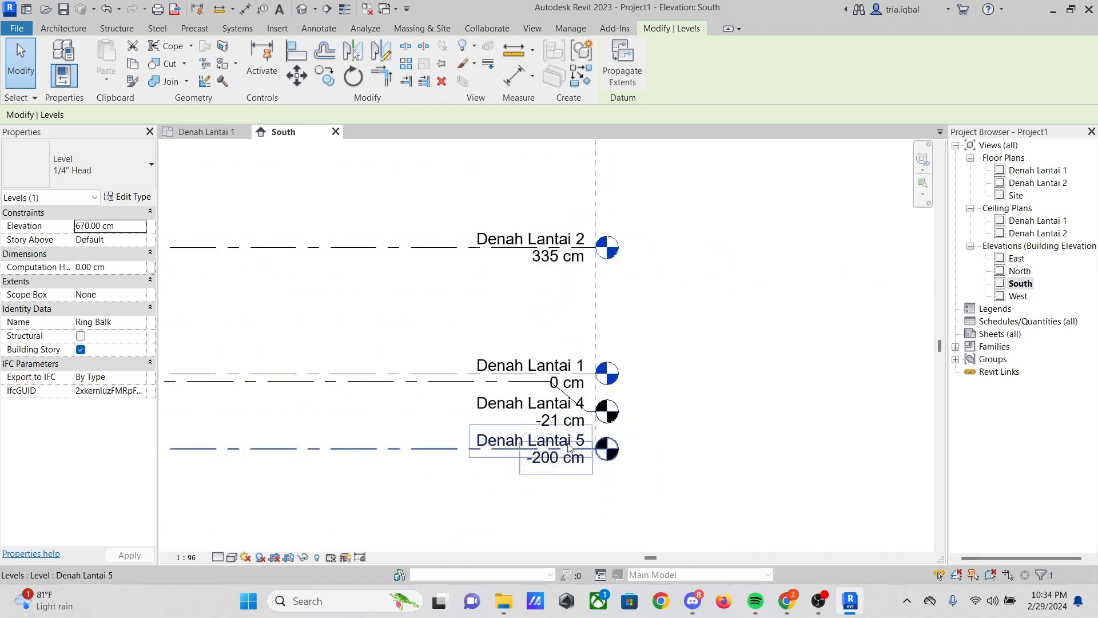
scroll(563, 406, "up", 2)
key("Escape")
scroll(549, 234, "down", 2)
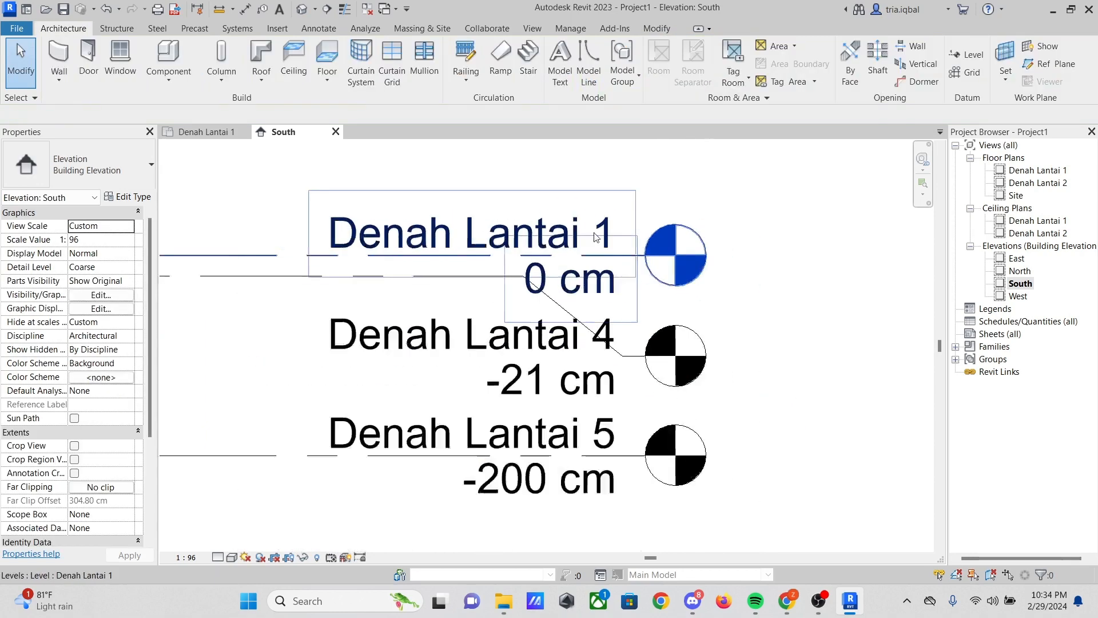
scroll(553, 235, "down", 2)
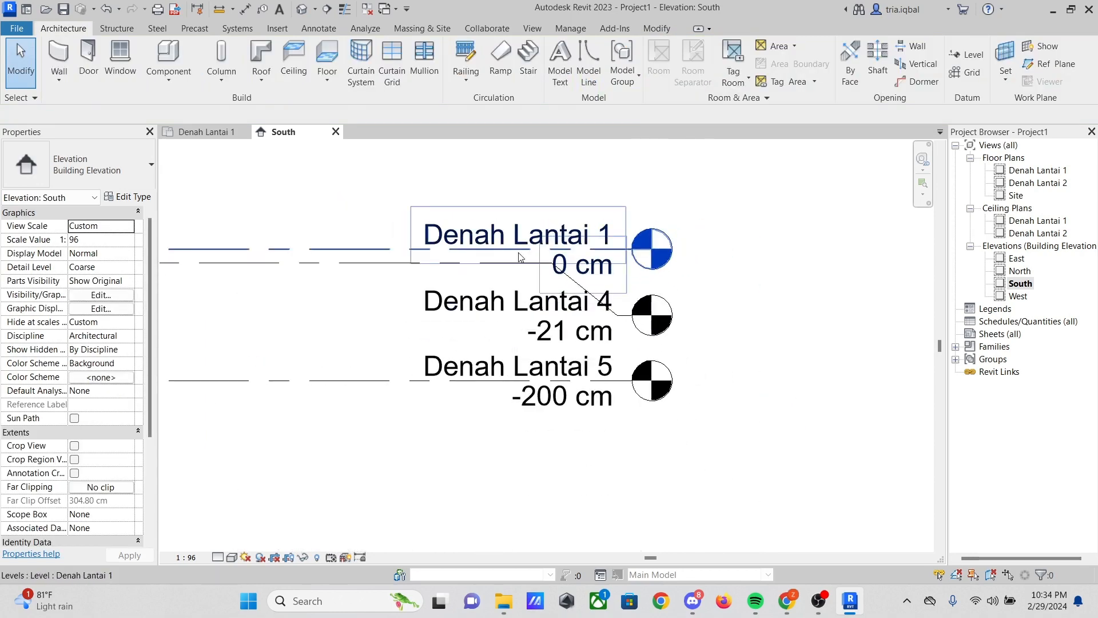
scroll(533, 300, "up", 3)
left_click(599, 348)
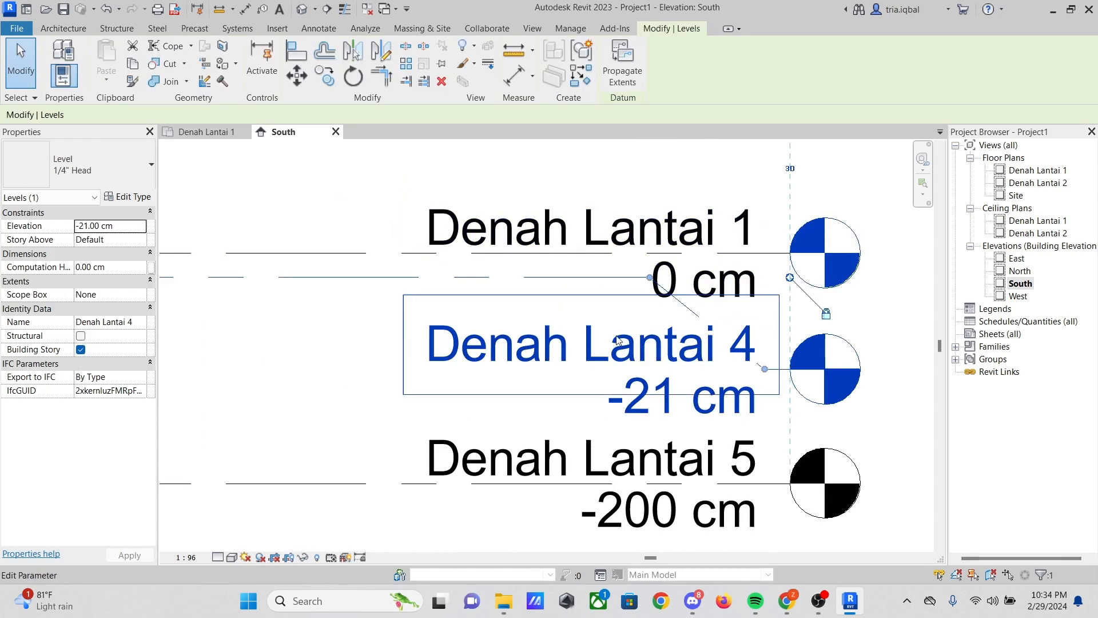
left_click(619, 341)
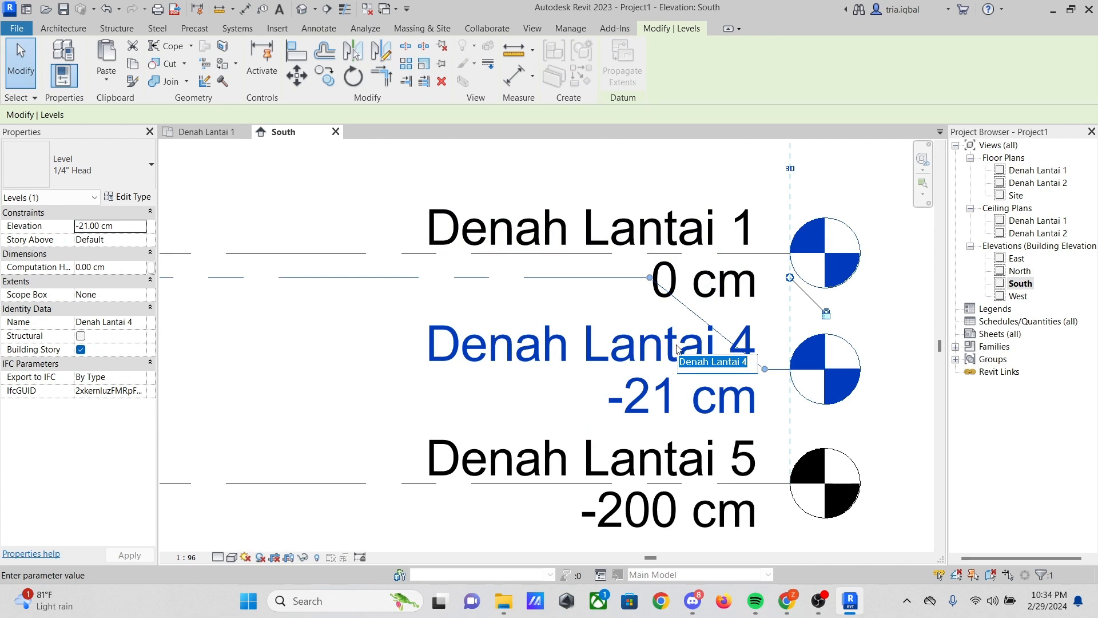
type("Sloo")
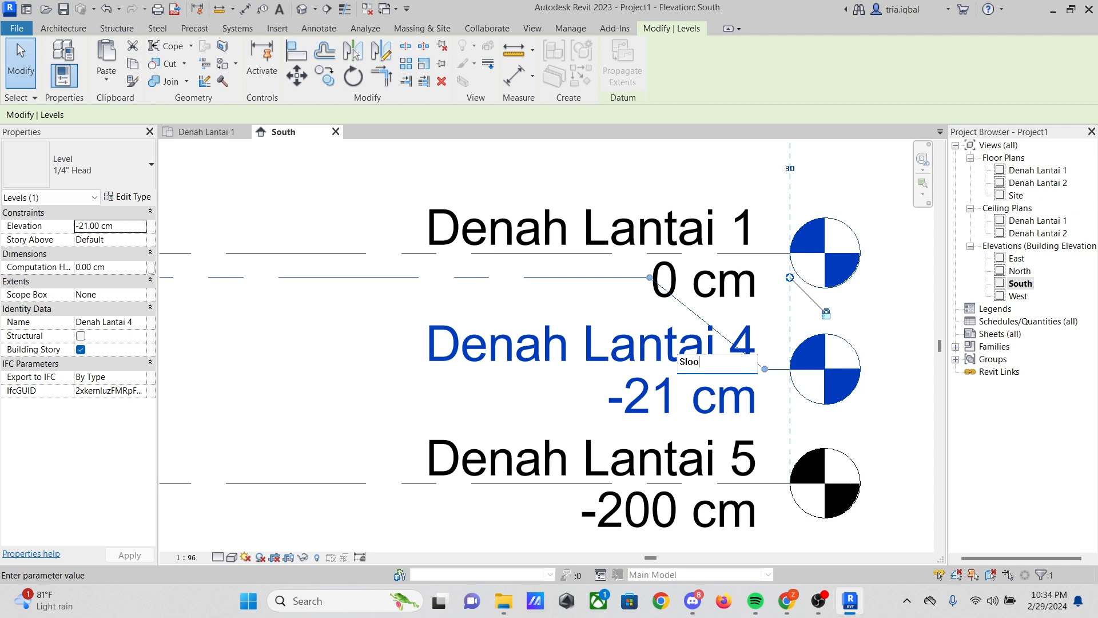
type("f dan Pondasi")
key("Return")
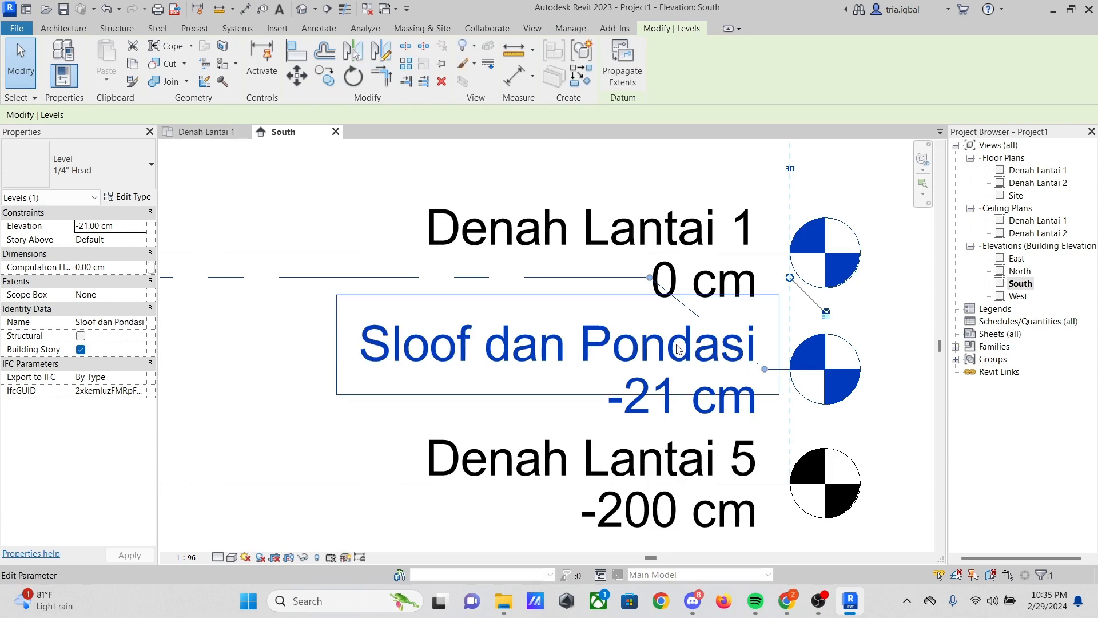
Rename the lowest level, Denah Lantai 5 at -200 cm, as FootPlate and deselect it
scroll(633, 293, "down", 3)
scroll(654, 430, "up", 4)
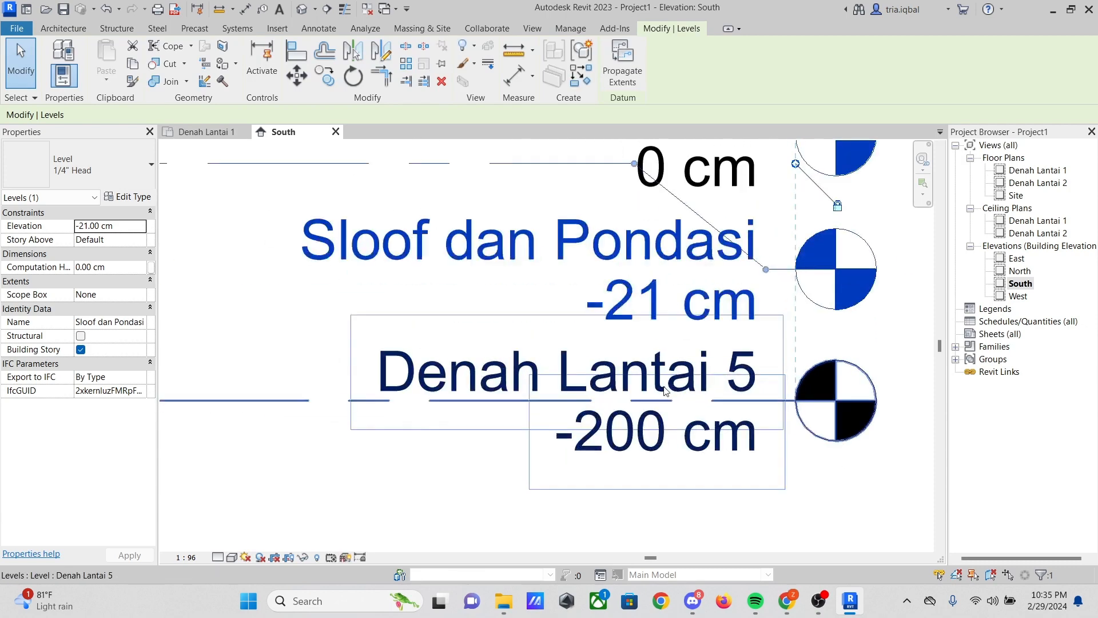
key("Escape")
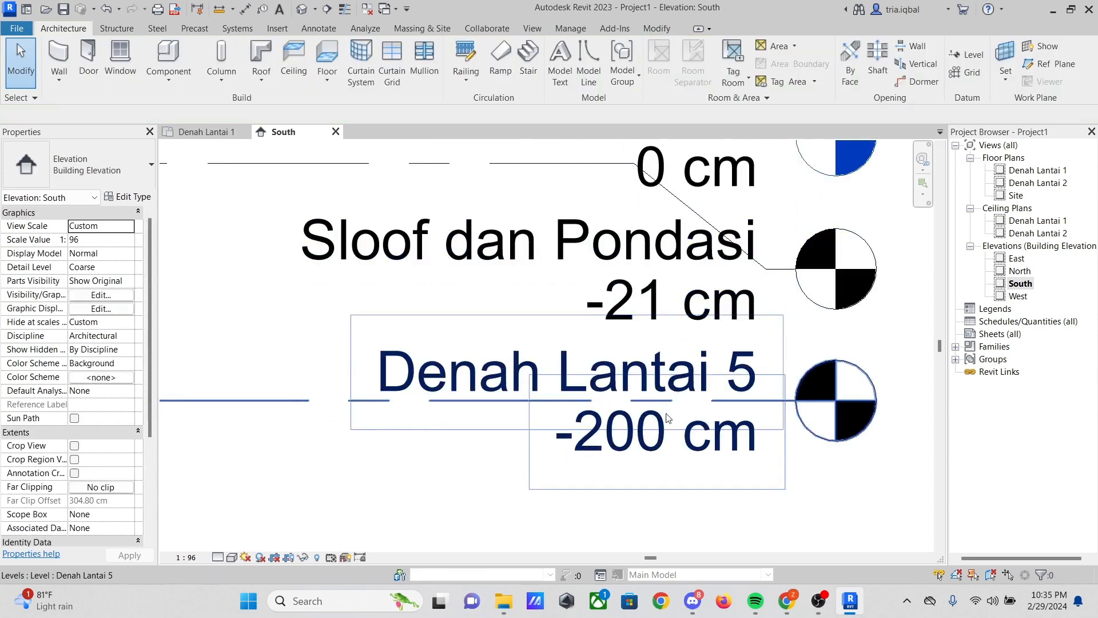
left_click(575, 376)
left_click(599, 374)
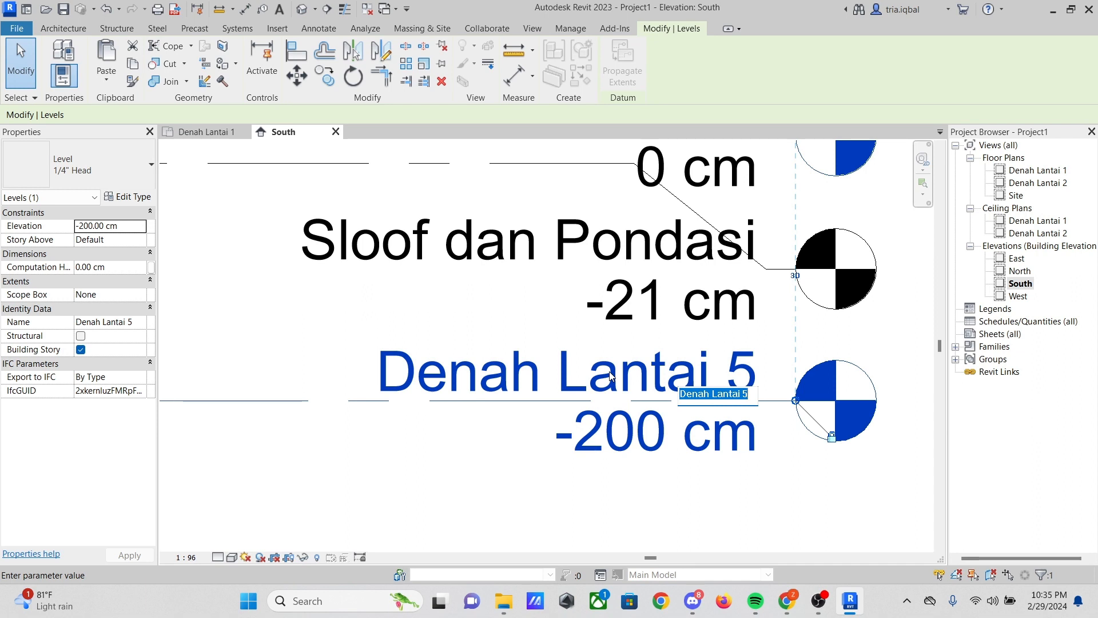
type("FootPlate")
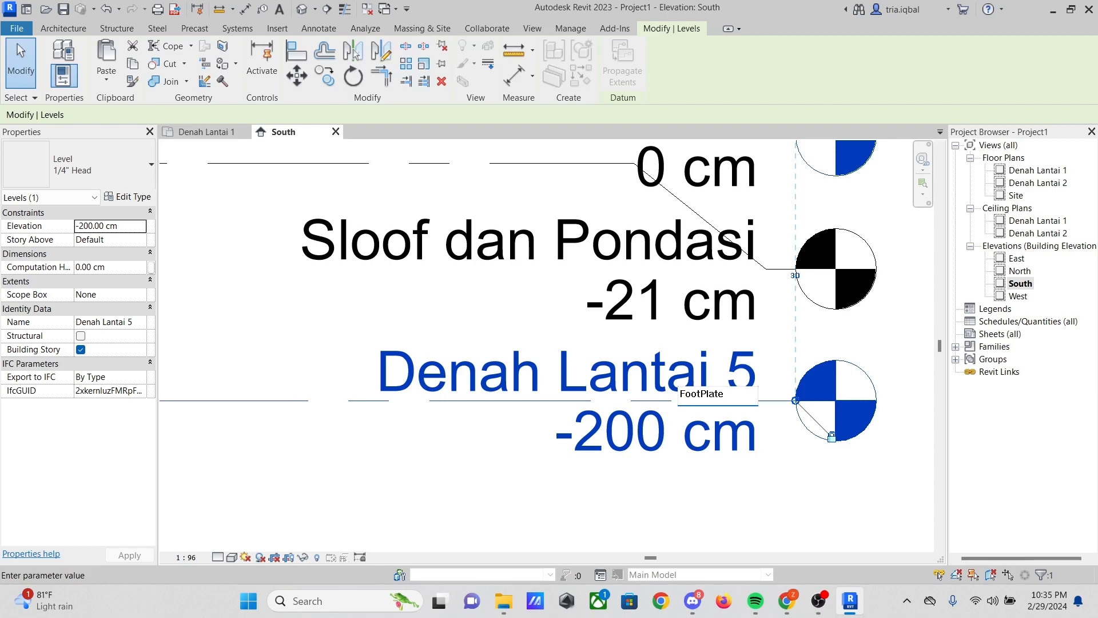
key("Return")
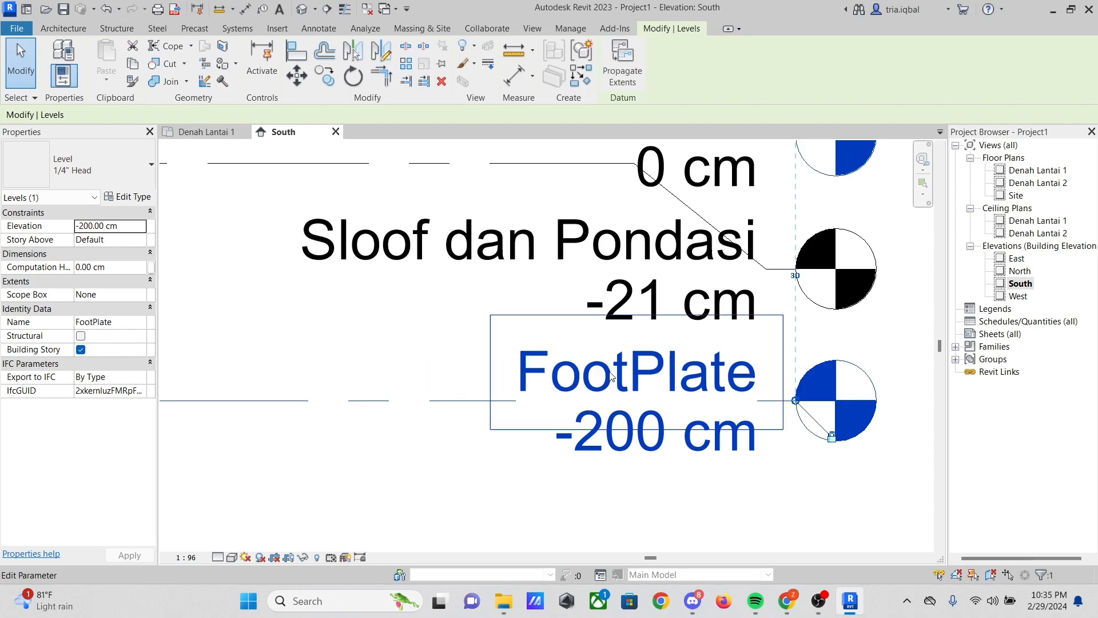
scroll(572, 343, "down", 5)
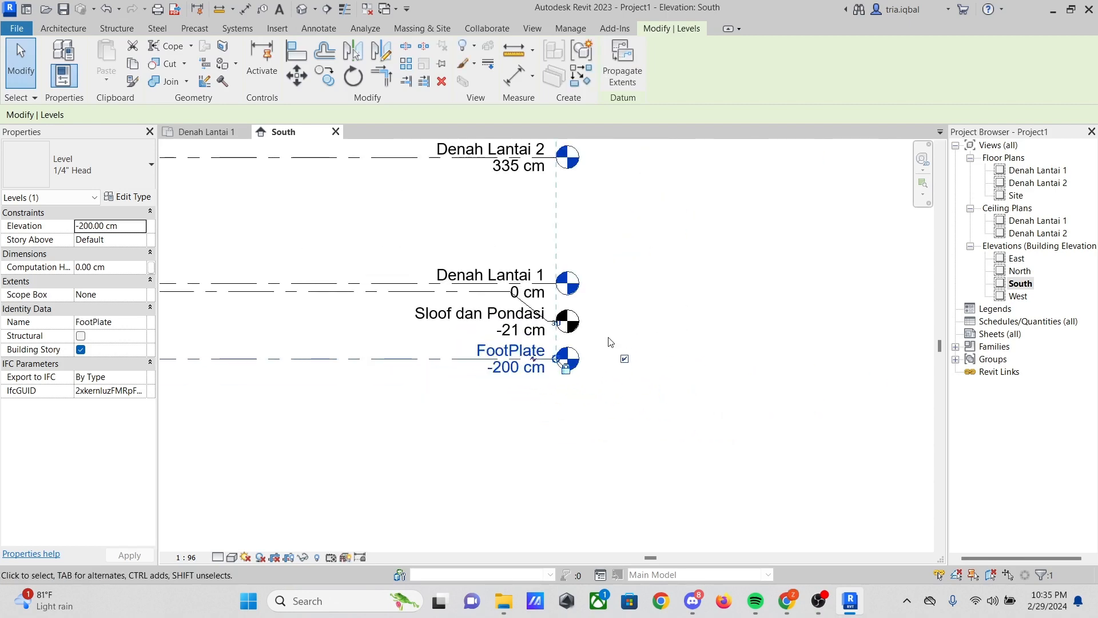
scroll(582, 290, "down", 3)
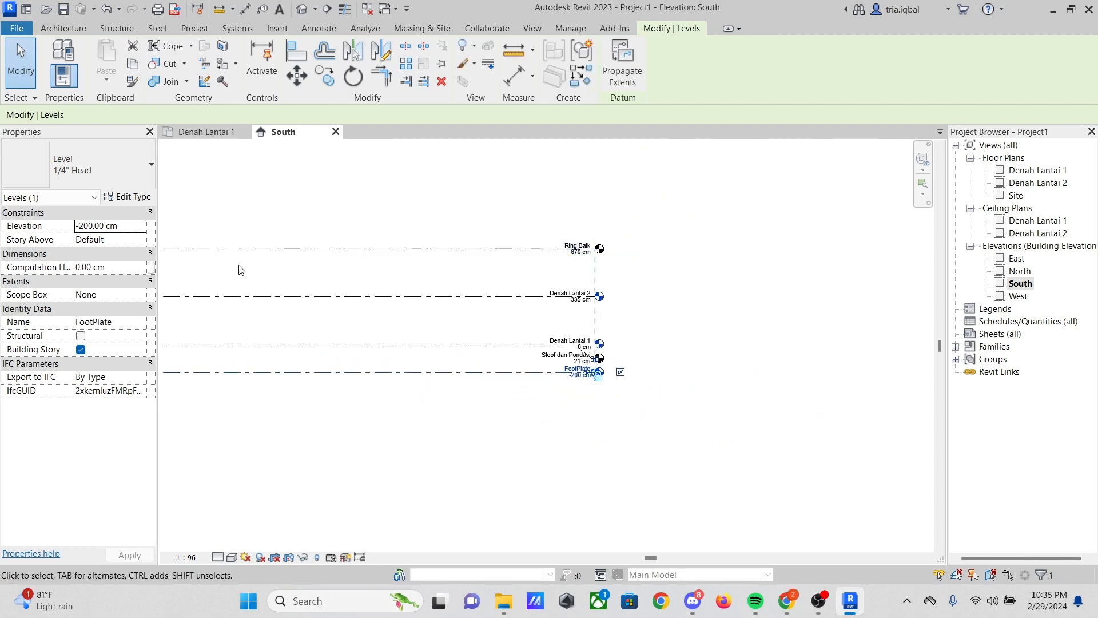
scroll(461, 326, "up", 4)
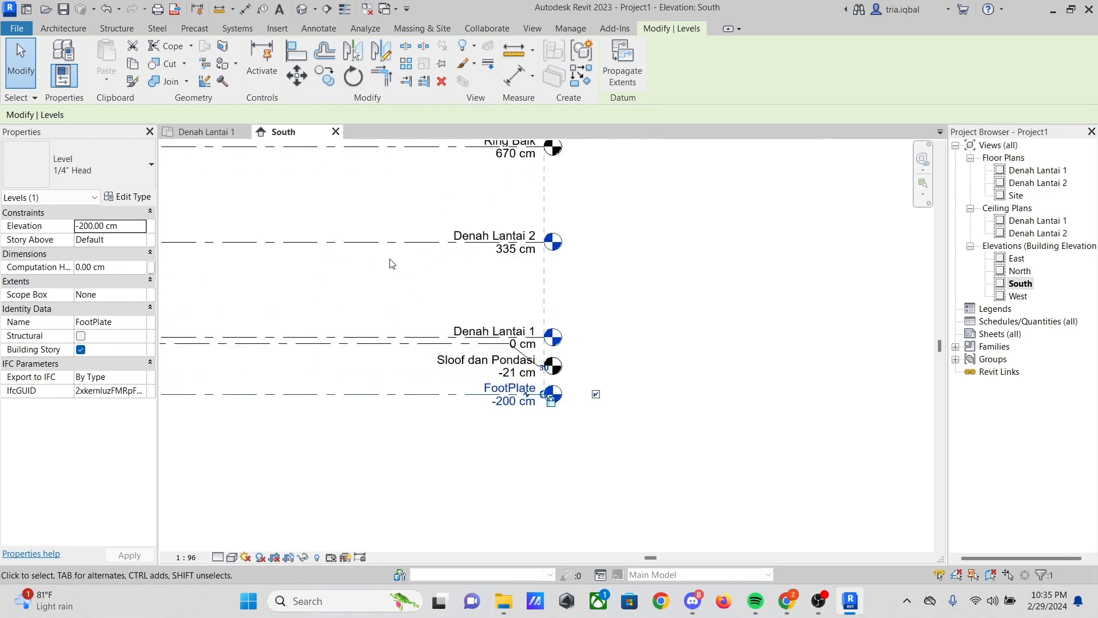
left_click(463, 266)
scroll(683, 325, "down", 1)
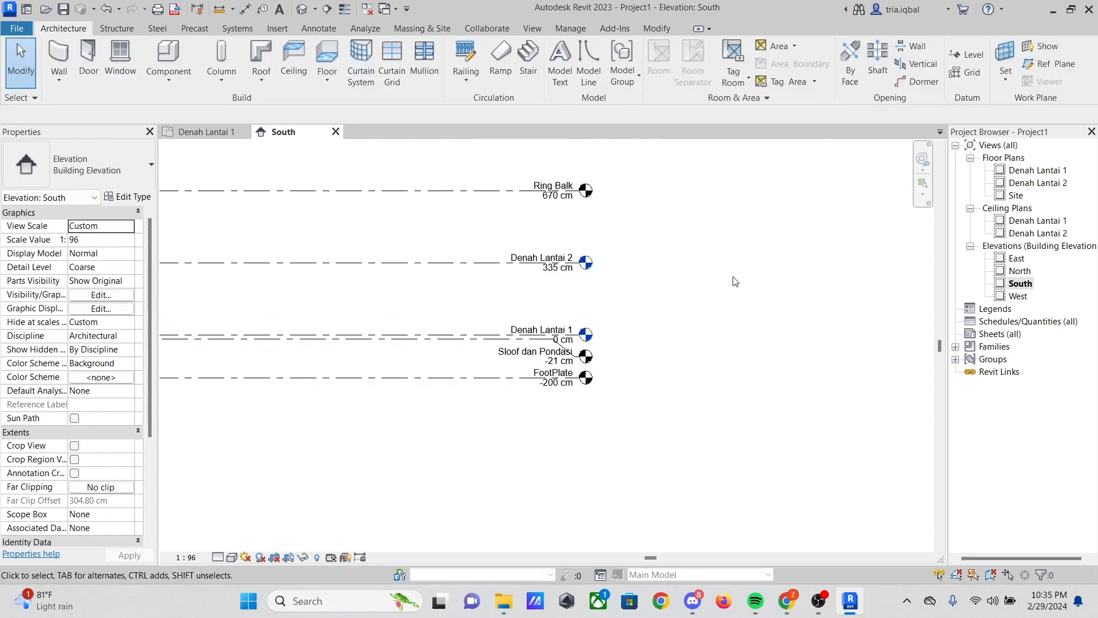
Create structural plan views for all five levels: Denah Lantai 1, Denah Lantai 2, FootPlate, Ring Balk and Sloof dan Pondasi
left_click(534, 28)
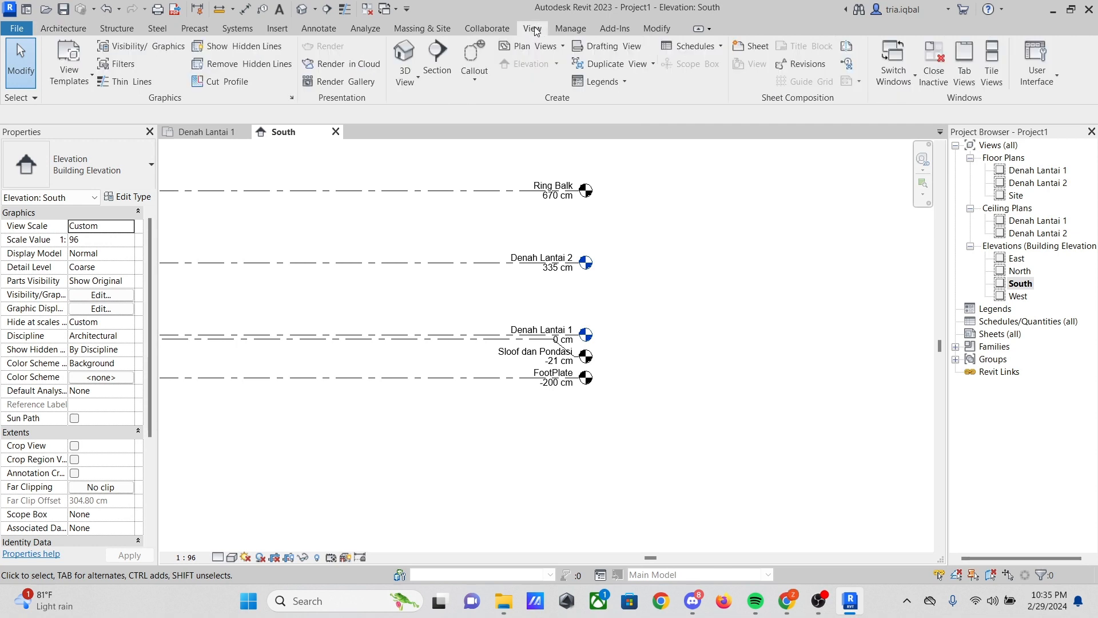
left_click(563, 47)
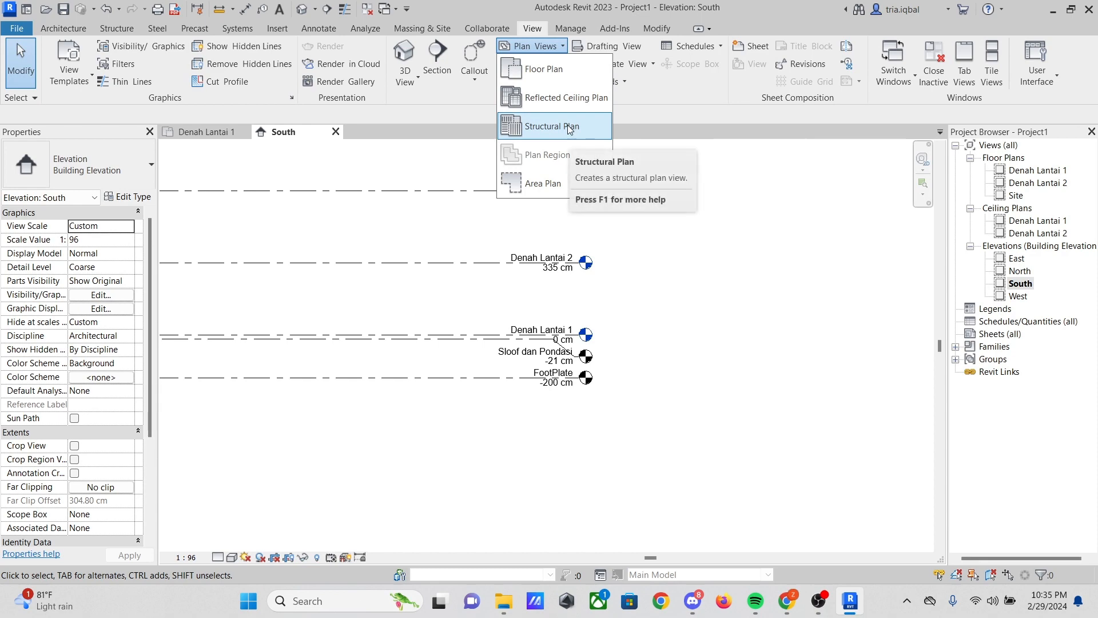
left_click(569, 139)
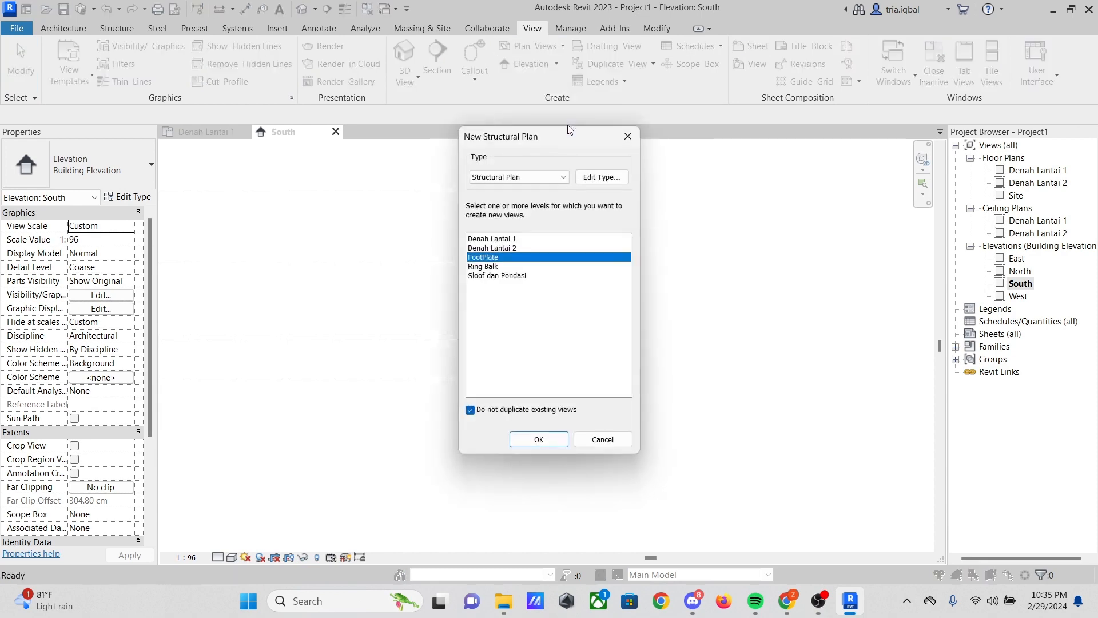
left_click(525, 241)
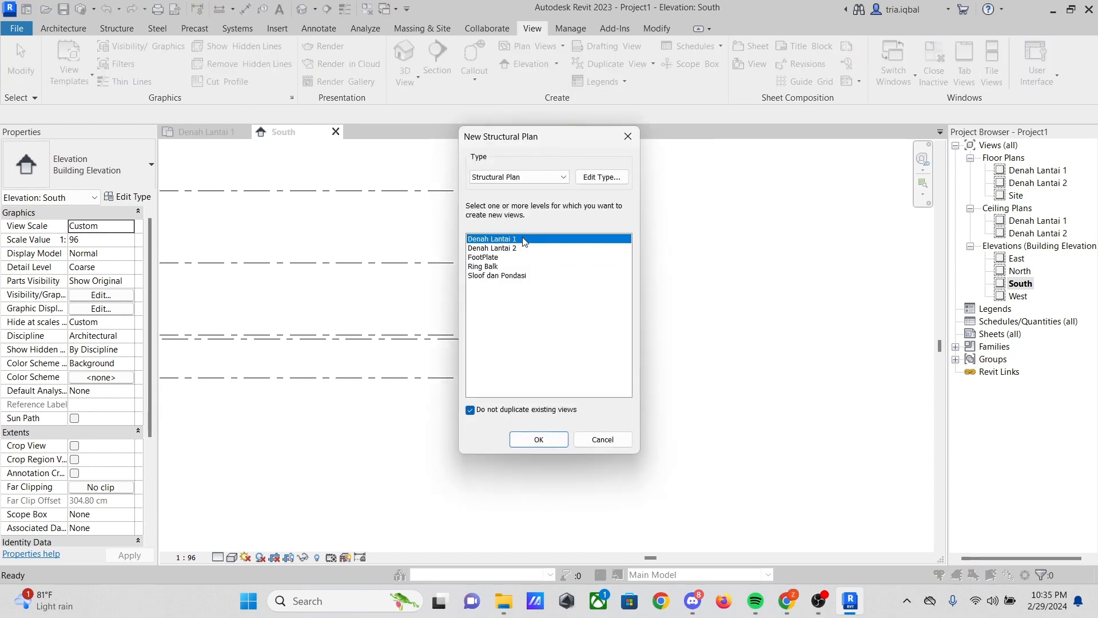
left_click(526, 277, "shift")
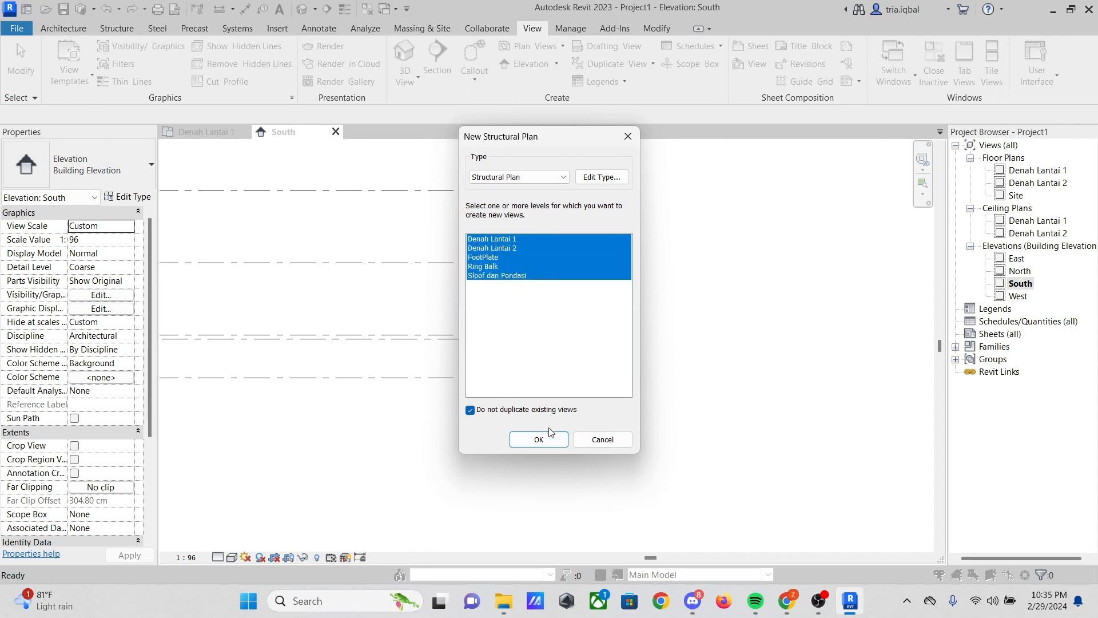
left_click(549, 442)
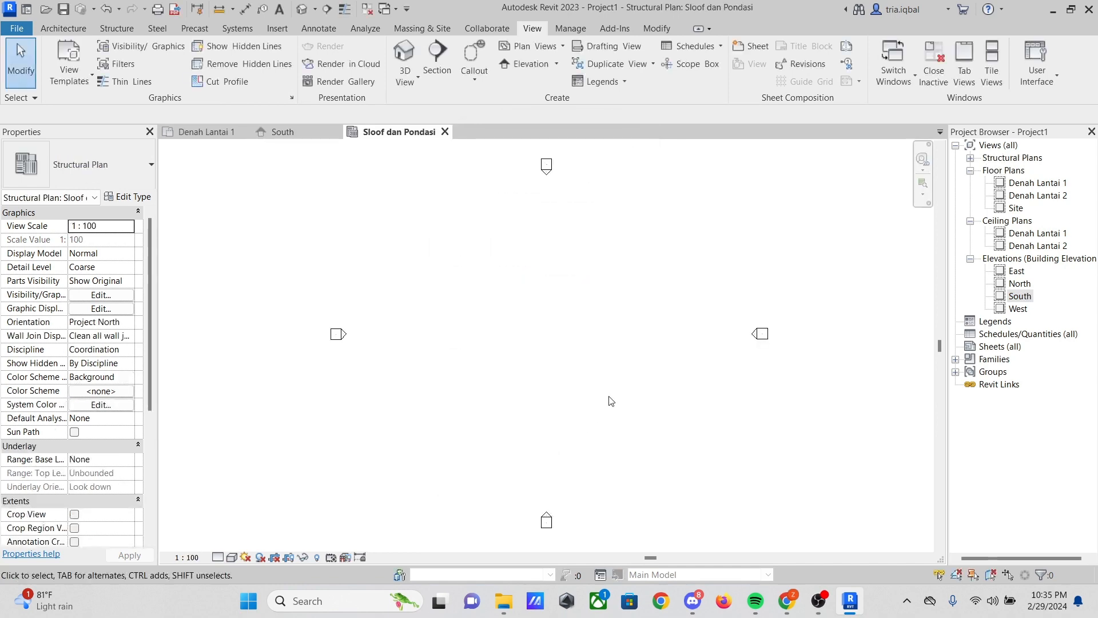
Expand the list of structural plans and open the Denah Lantai 1 structural plan view
scroll(562, 330, "down", 1)
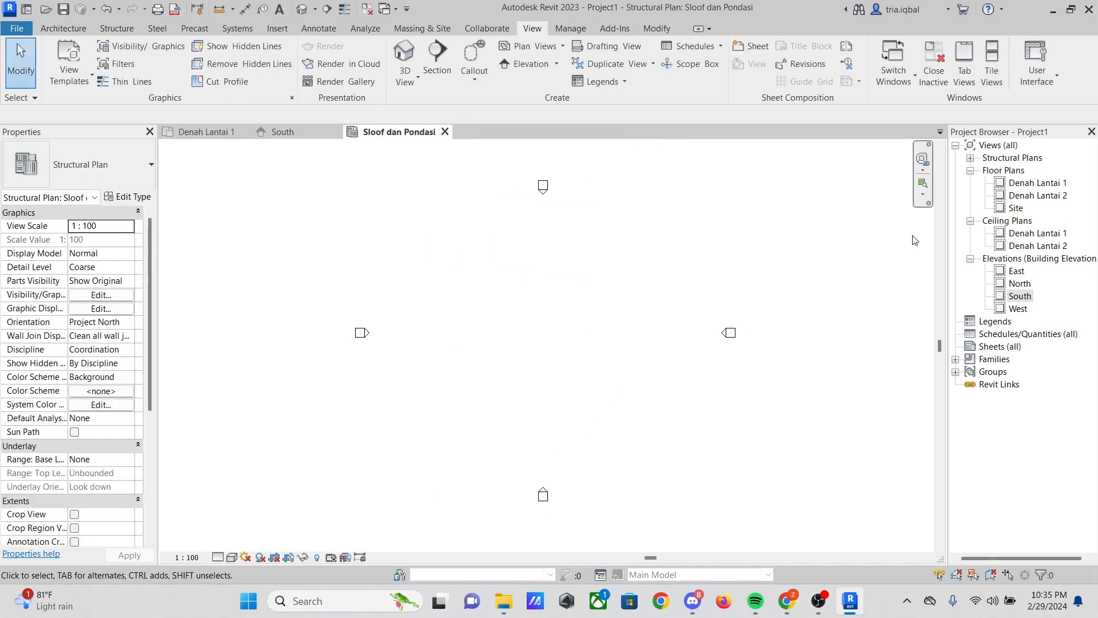
left_click(971, 159)
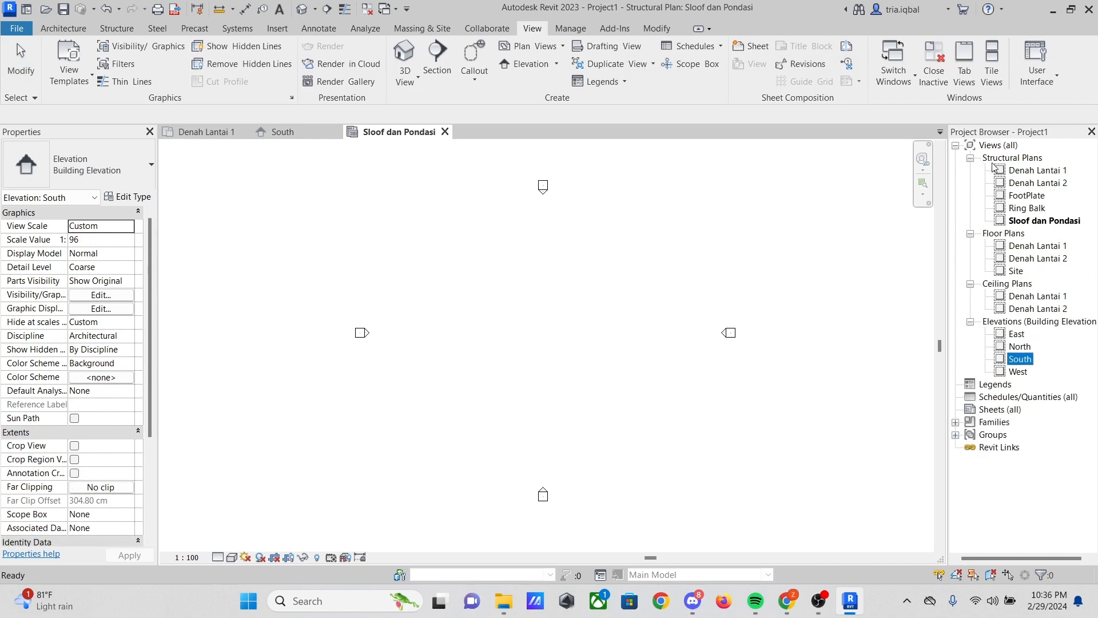
left_click(1044, 172)
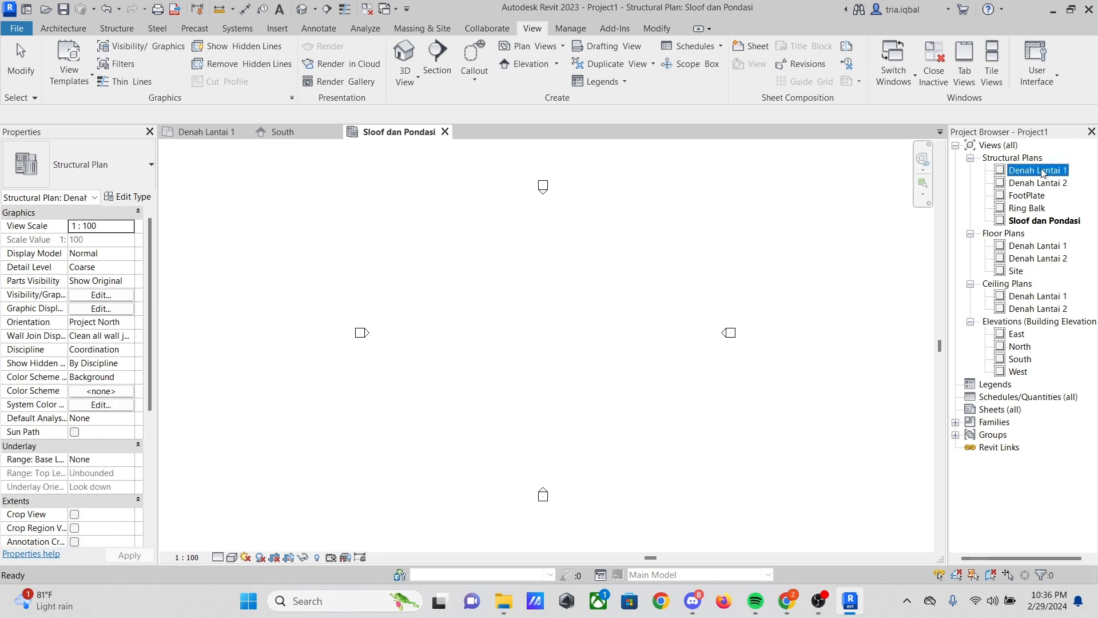
left_click(1044, 171)
left_click(791, 231)
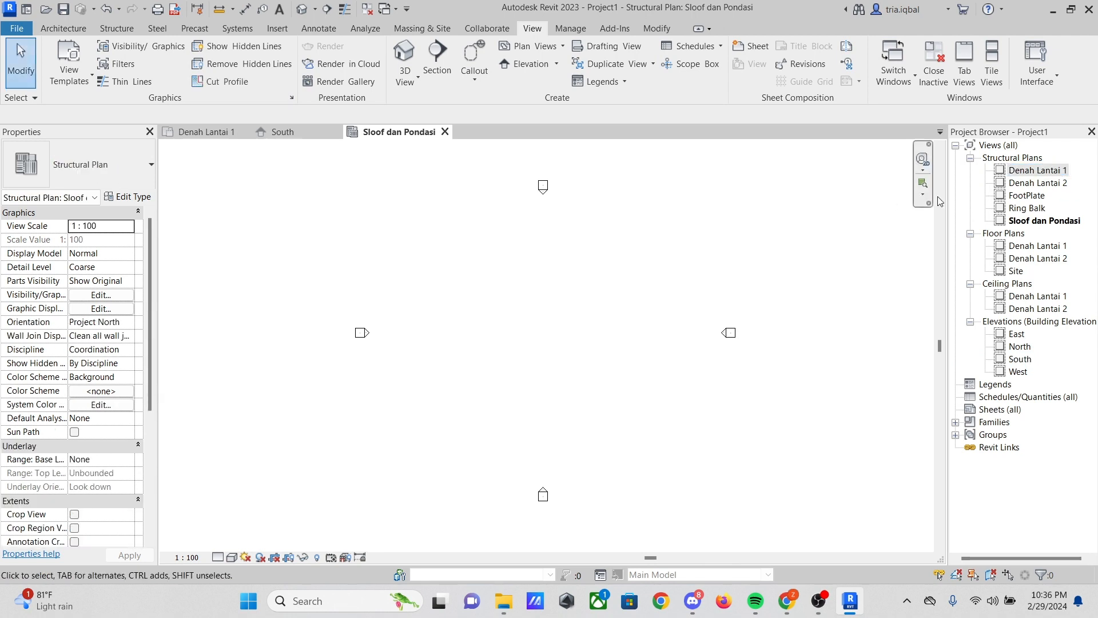
double_click(1036, 170)
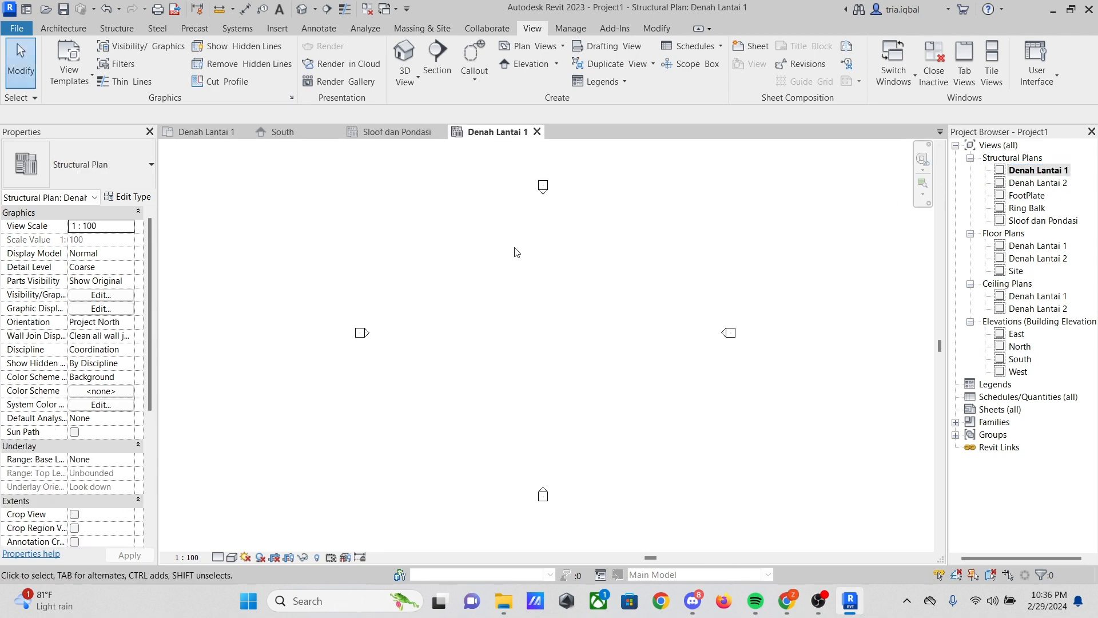
scroll(503, 295, "up", 1)
scroll(582, 276, "up", 1)
scroll(541, 281, "down", 2)
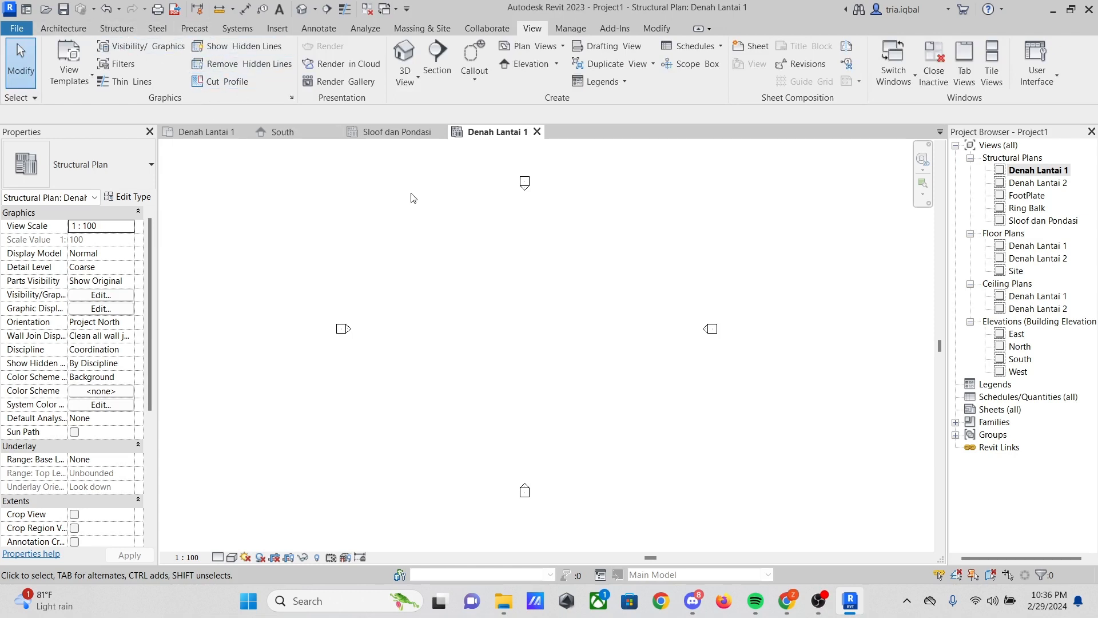
Draw a vertical 1200 cm thin detail line in the Denah Lantai 1 structural plan as the outline's left edge
left_click(321, 32)
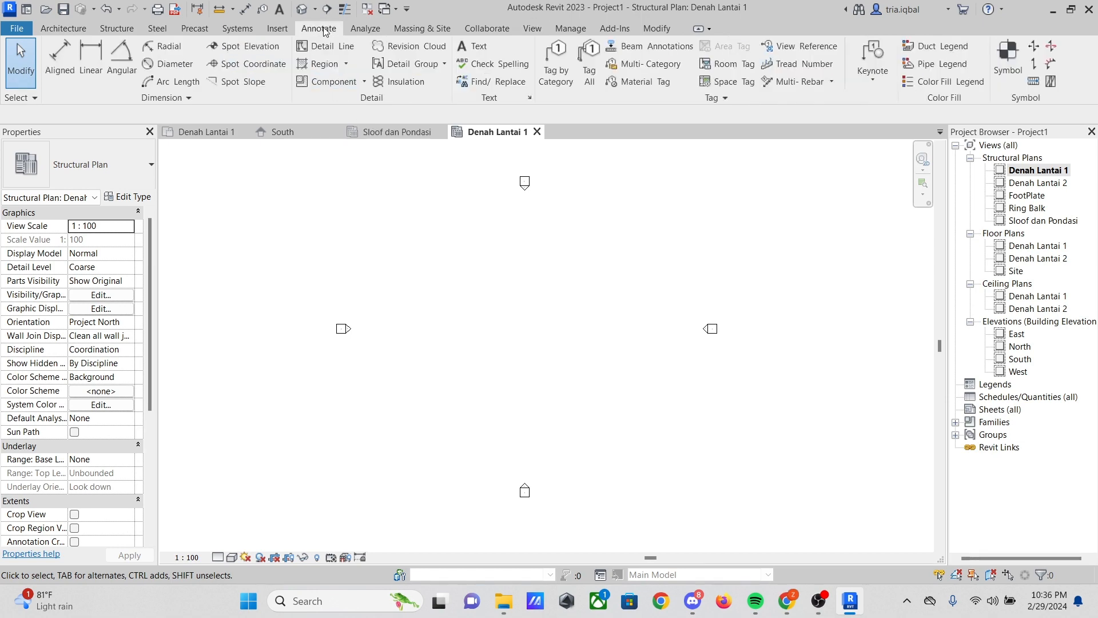
left_click(330, 50)
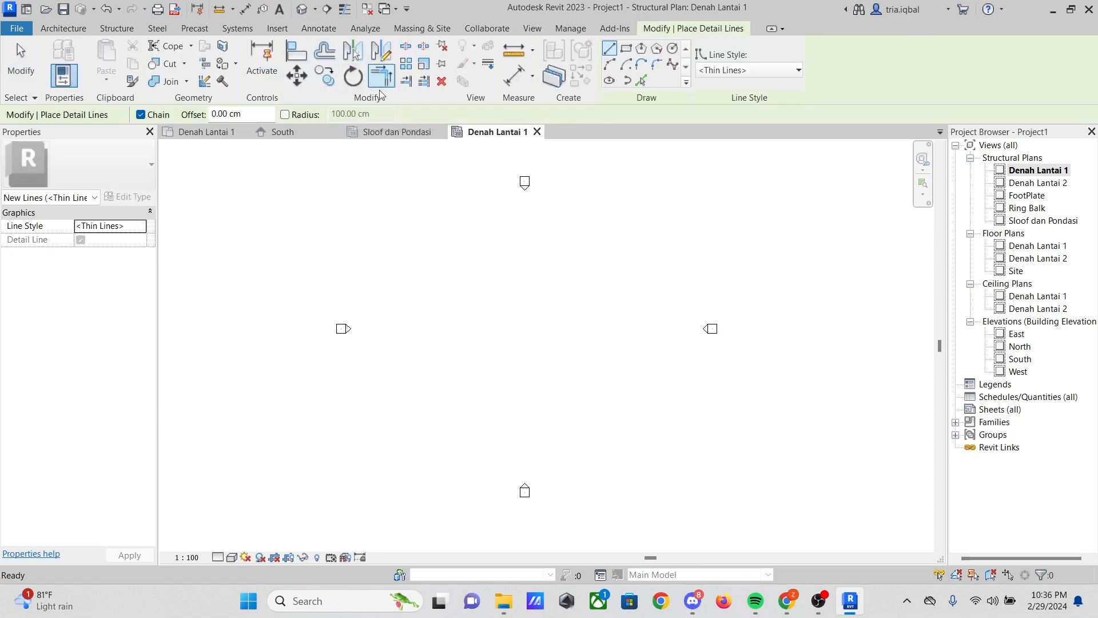
left_click(452, 243)
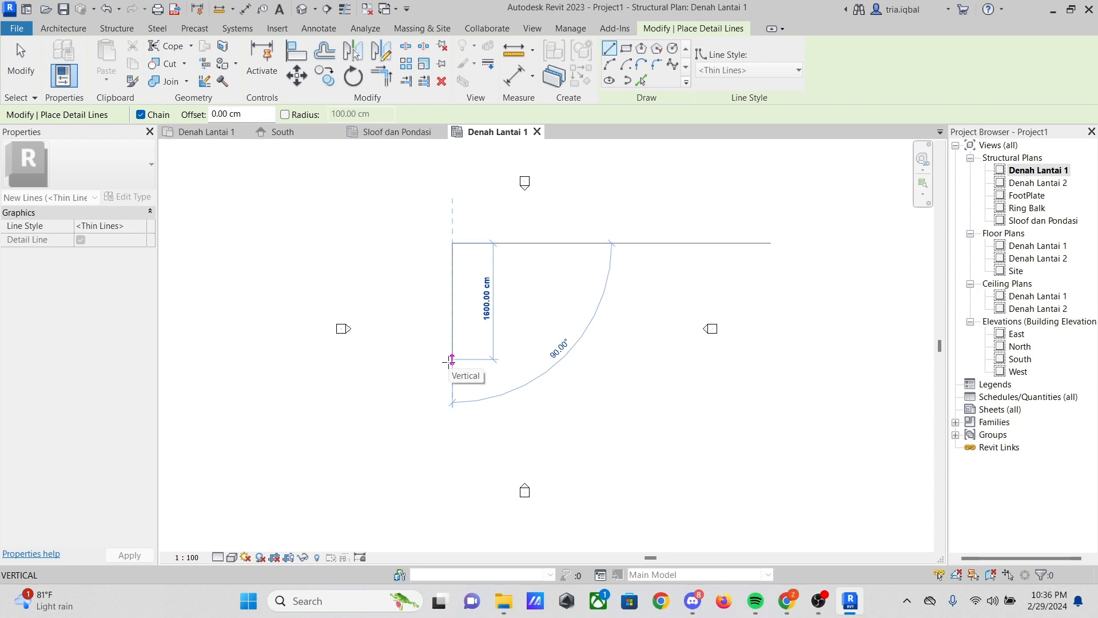
type("12")
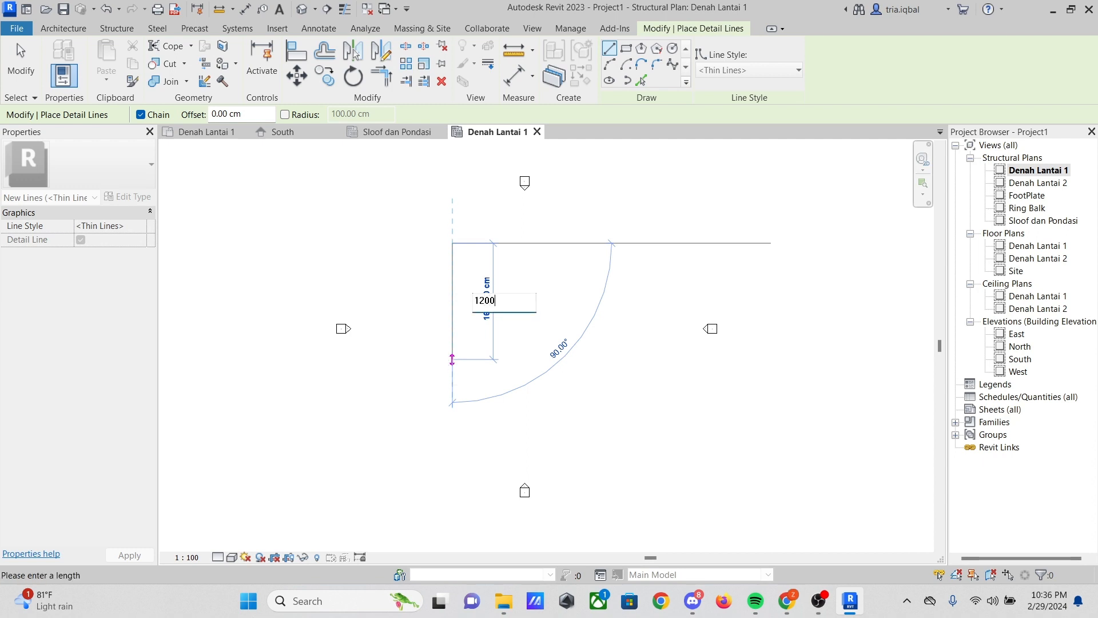
type("00")
key("Return")
scroll(492, 343, "down", 1)
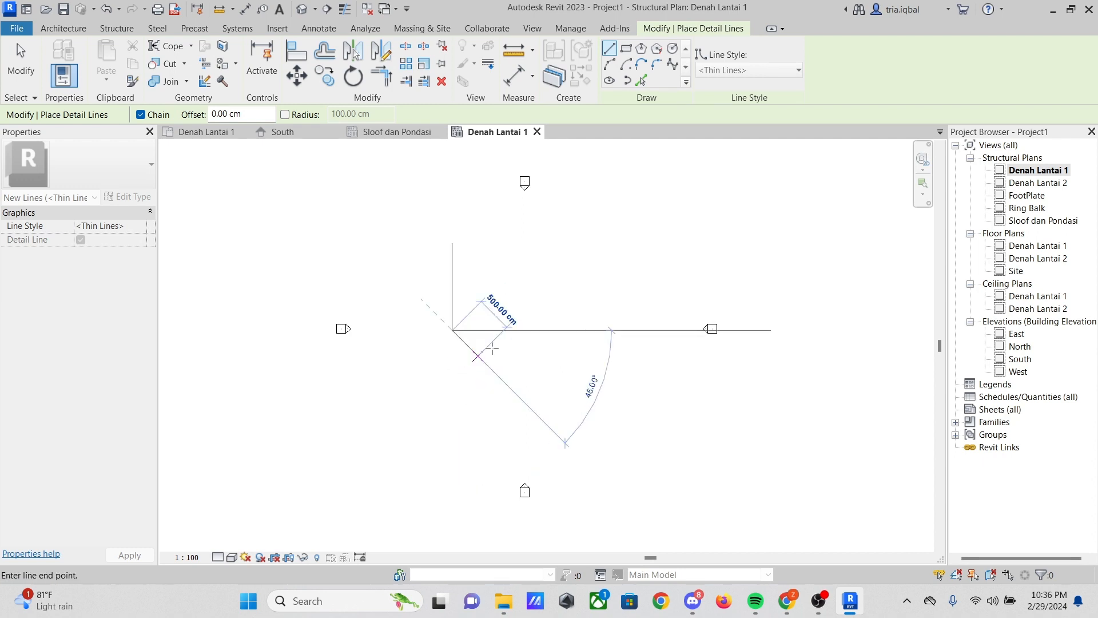
Continue the detail lines with an 800 cm bottom edge and close the outline into an 800 by 1200 cm rectangle
scroll(540, 330, "up", 3)
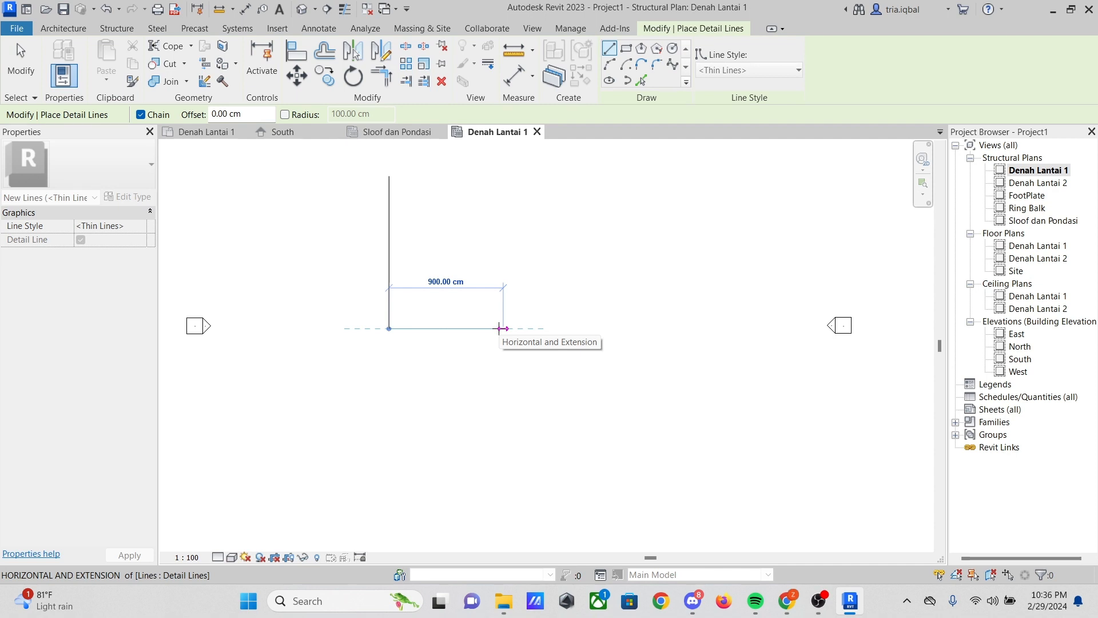
type("800")
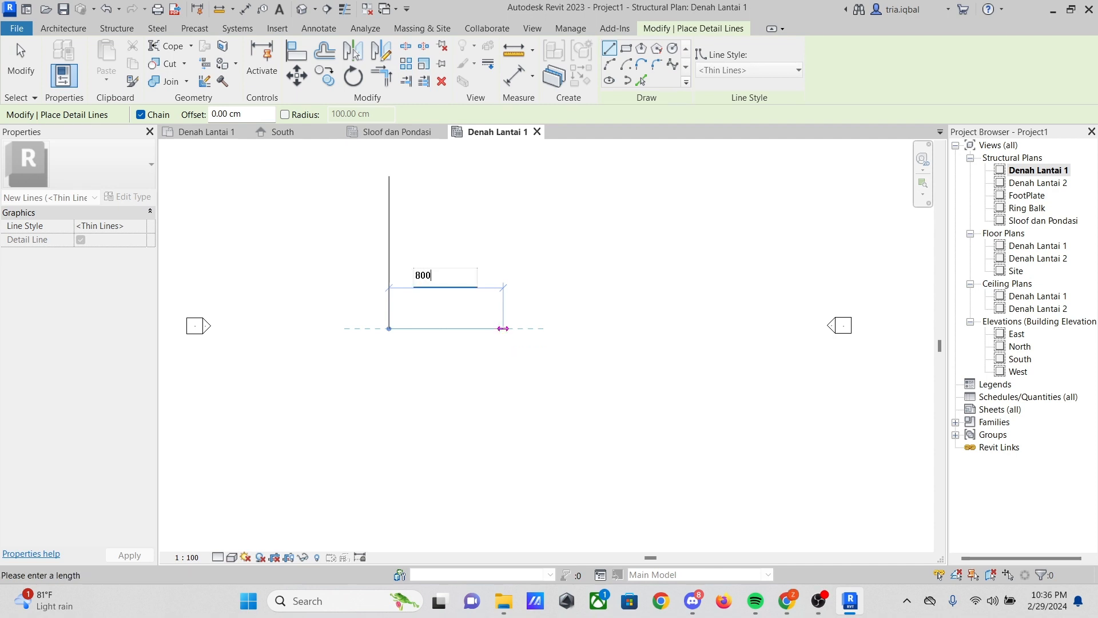
key("Return")
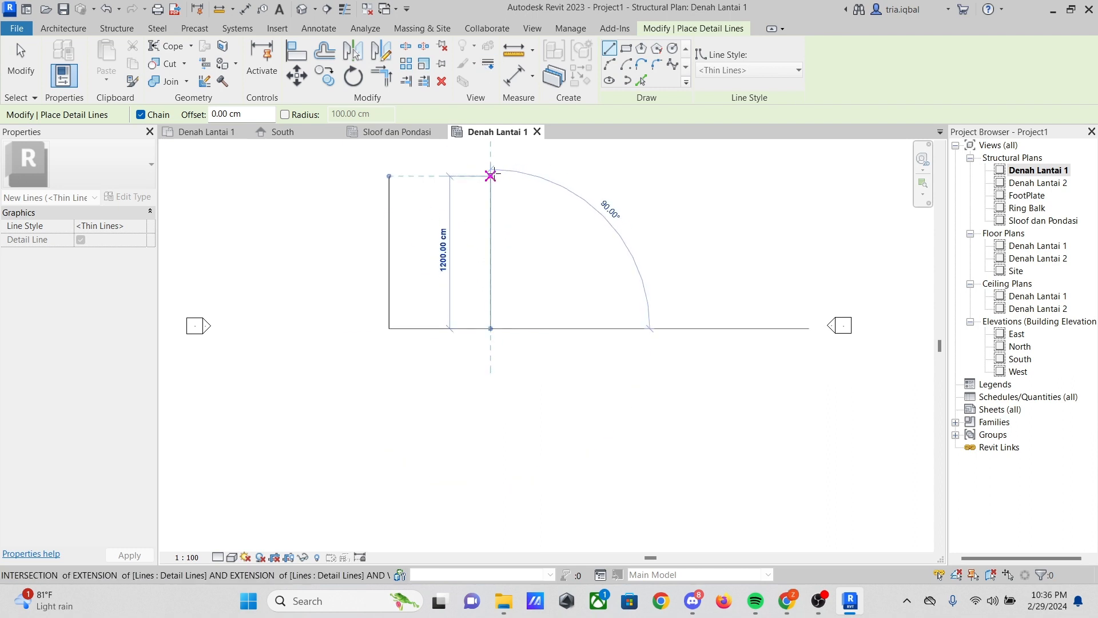
left_click(491, 175)
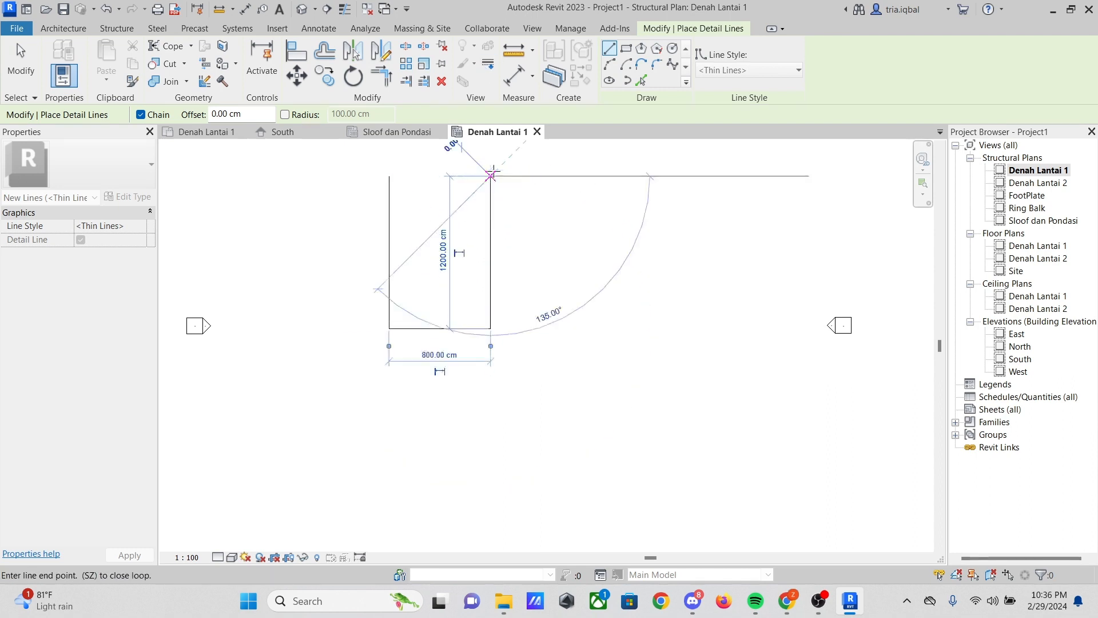
left_click(396, 175)
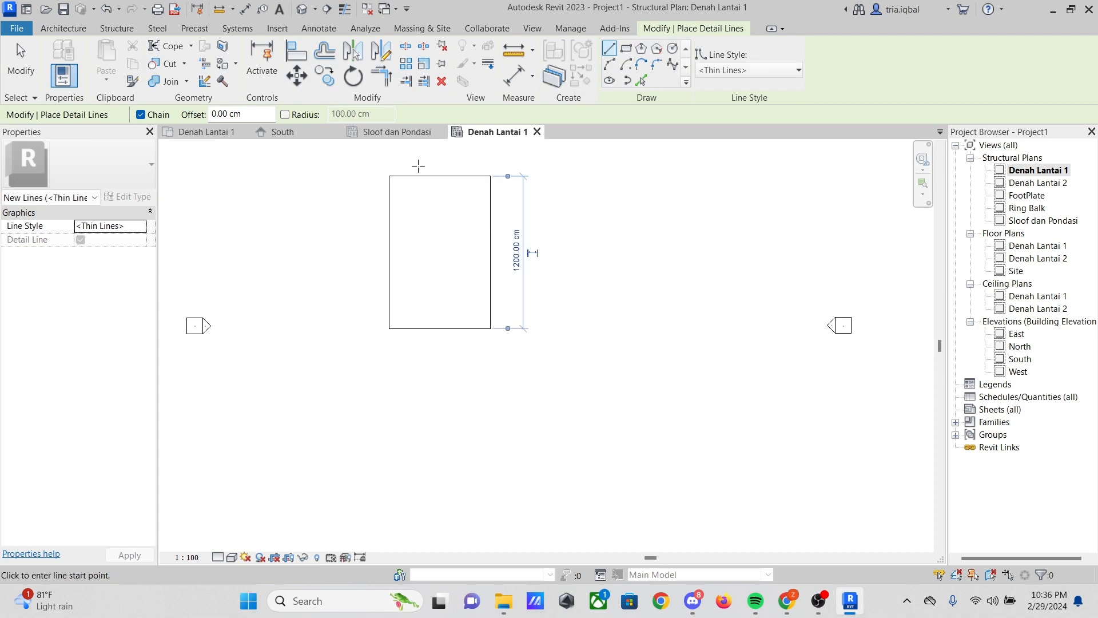
Draw detail lines enclosing a 400 by 400 cm square room in the rectangle's upper-right corner
scroll(426, 173, "up", 3)
left_click(445, 174)
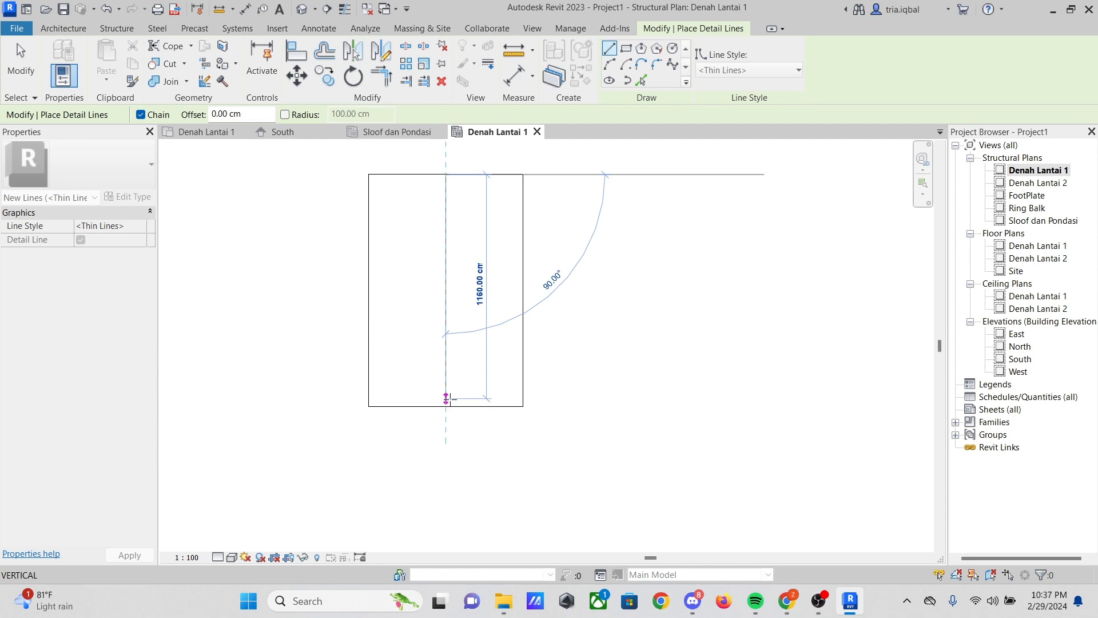
left_click(446, 252)
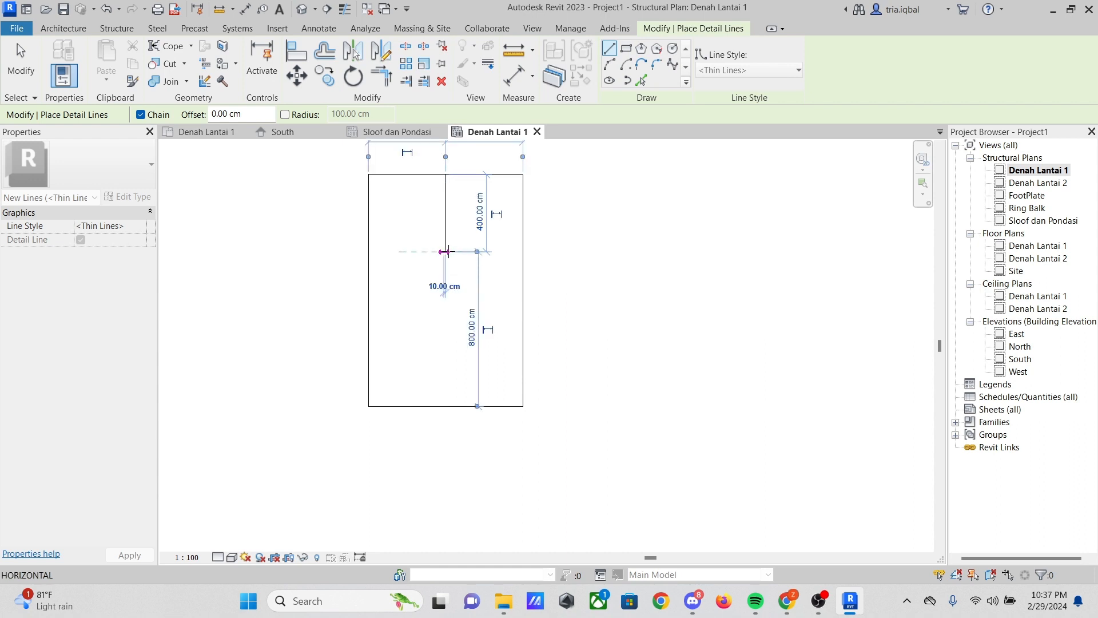
left_click(522, 252)
key("Escape")
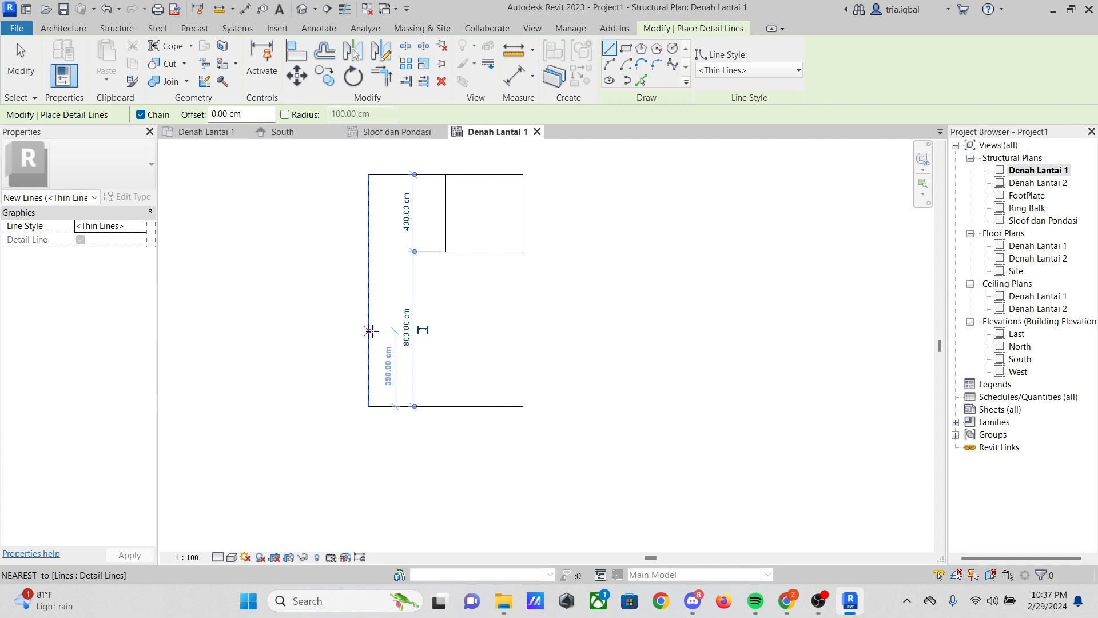
Draw detail lines enclosing a square room about 400 by 400 cm in the rectangle's lower-left corner
left_click(369, 329)
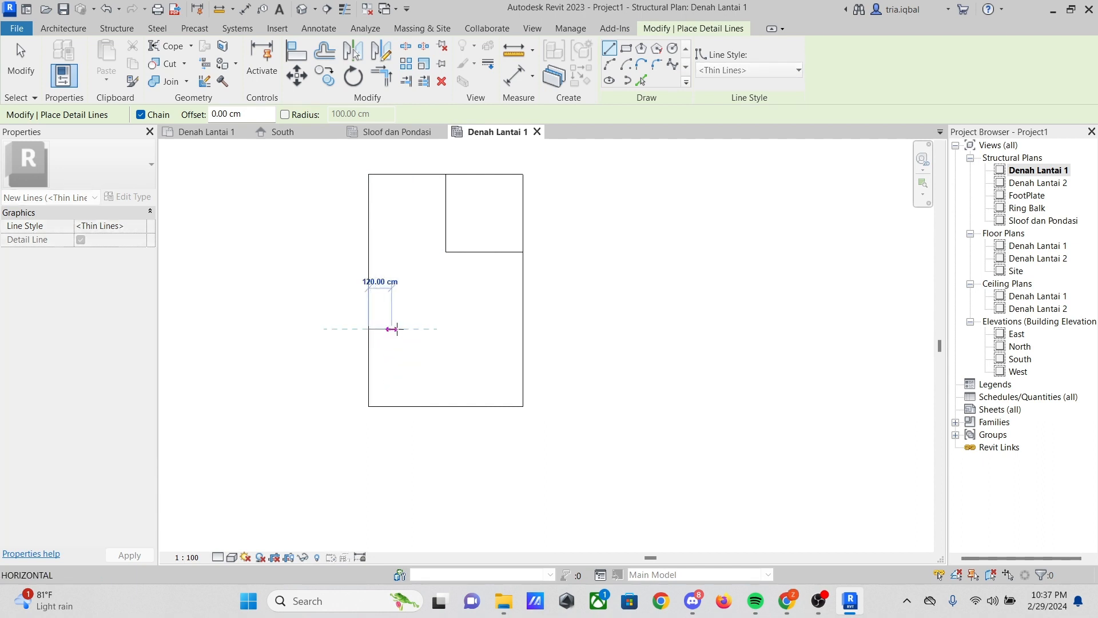
left_click(446, 329)
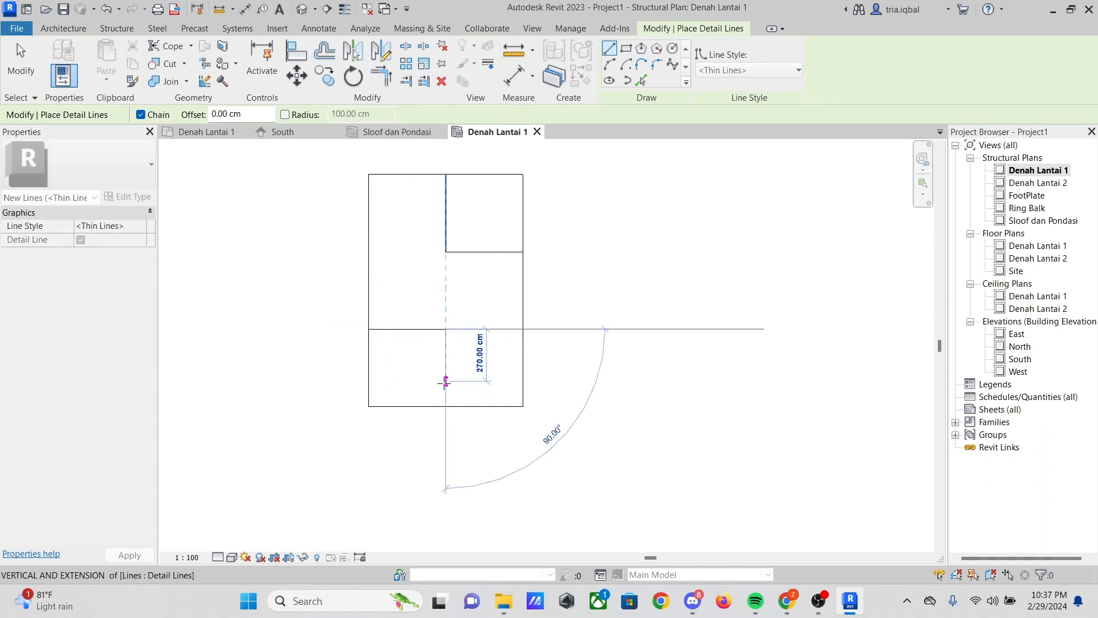
left_click(445, 405)
key("Escape")
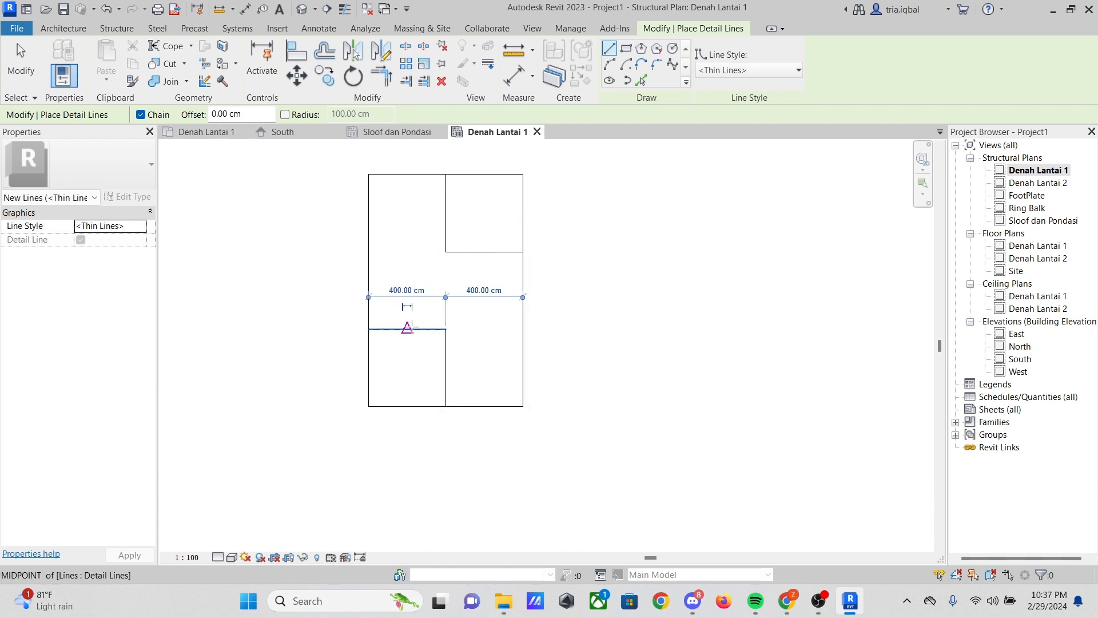
scroll(417, 318, "up", 4)
scroll(418, 406, "down", 4)
scroll(442, 301, "up", 2)
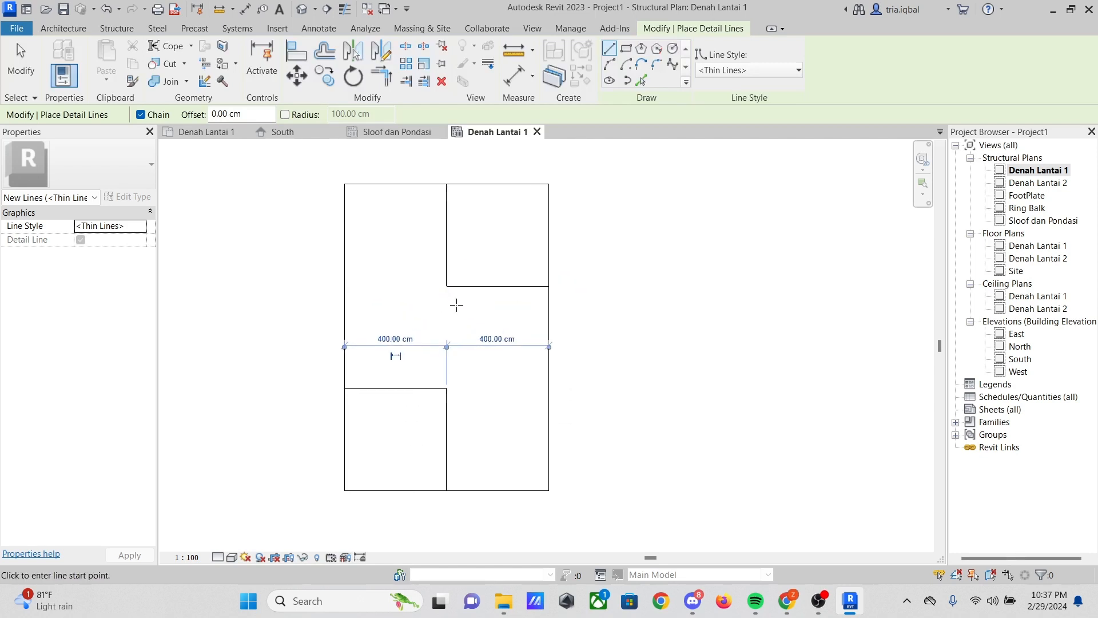
scroll(456, 305, "up", 1)
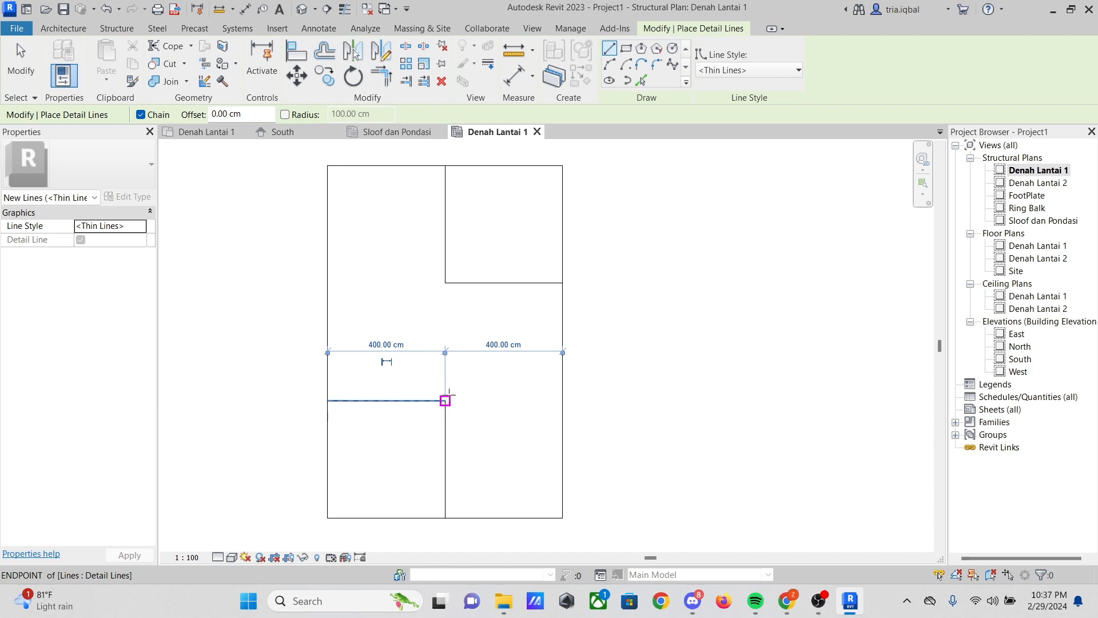
scroll(455, 396, "up", 1)
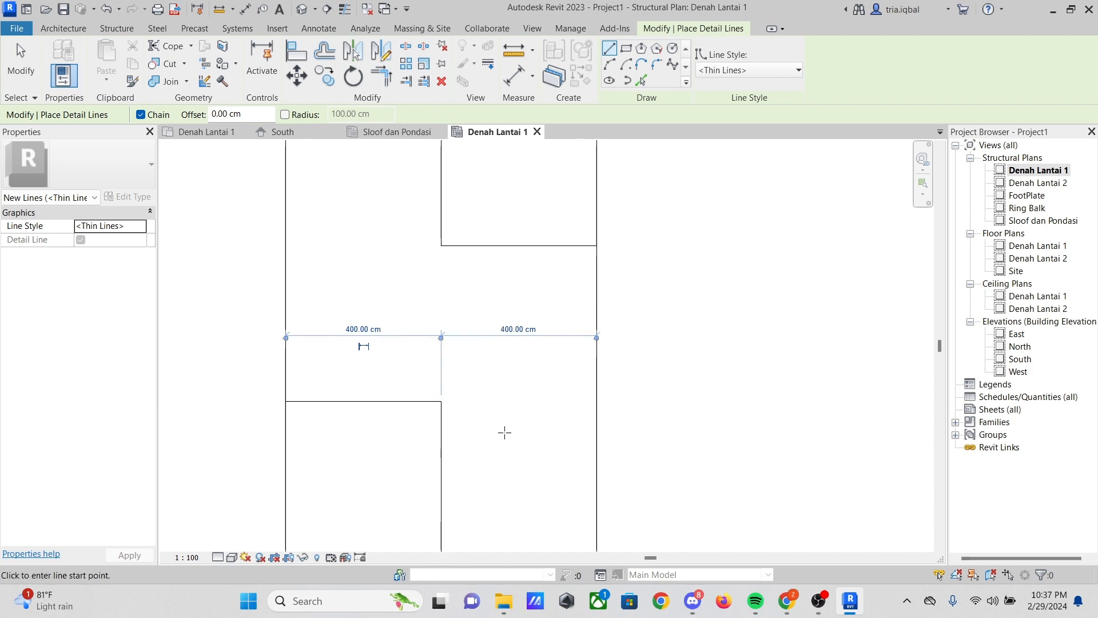
scroll(532, 458, "down", 1)
scroll(349, 309, "up", 1)
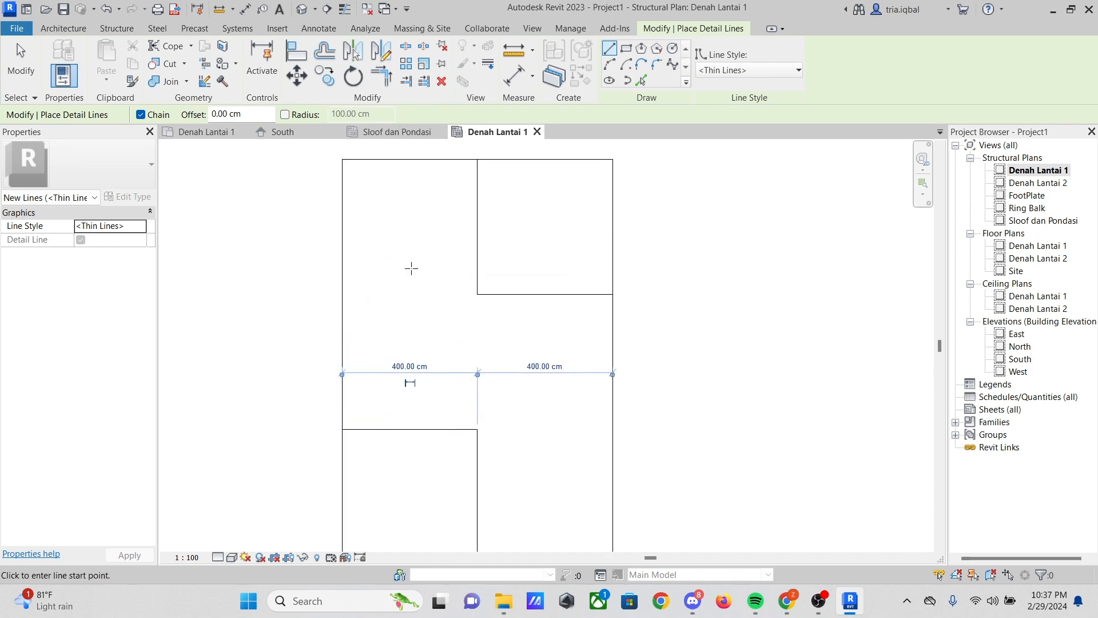
scroll(433, 229, "down", 1)
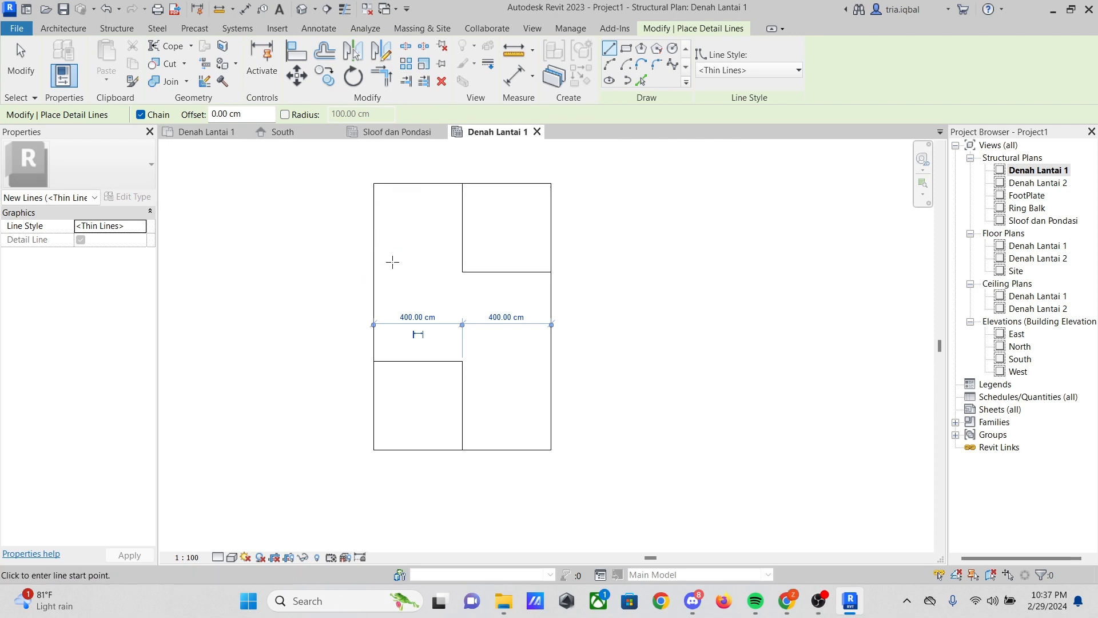
Draw a 200 cm partition line upward from the lower-left room's top edge, 150 cm from its right corner, and finish the detail lines
scroll(387, 284, "up", 2)
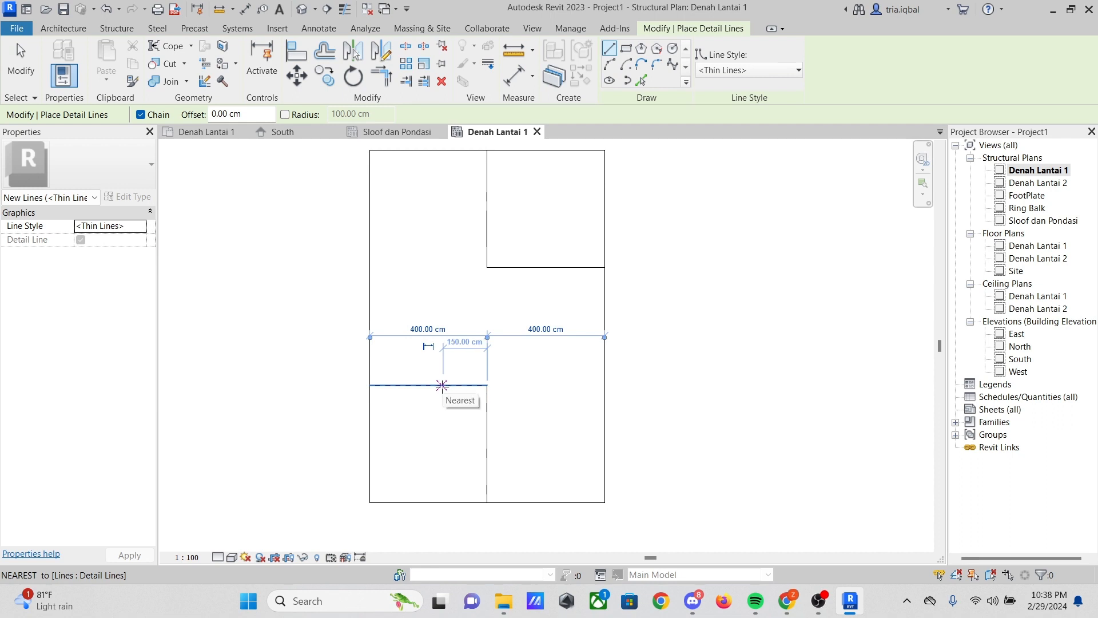
left_click(442, 385)
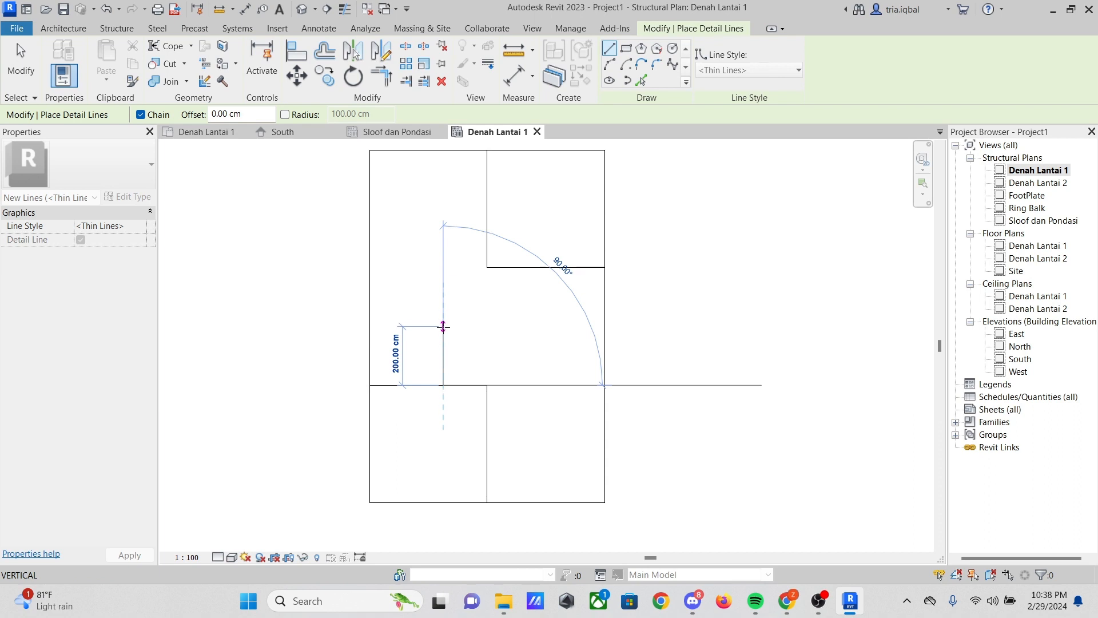
left_click(443, 326)
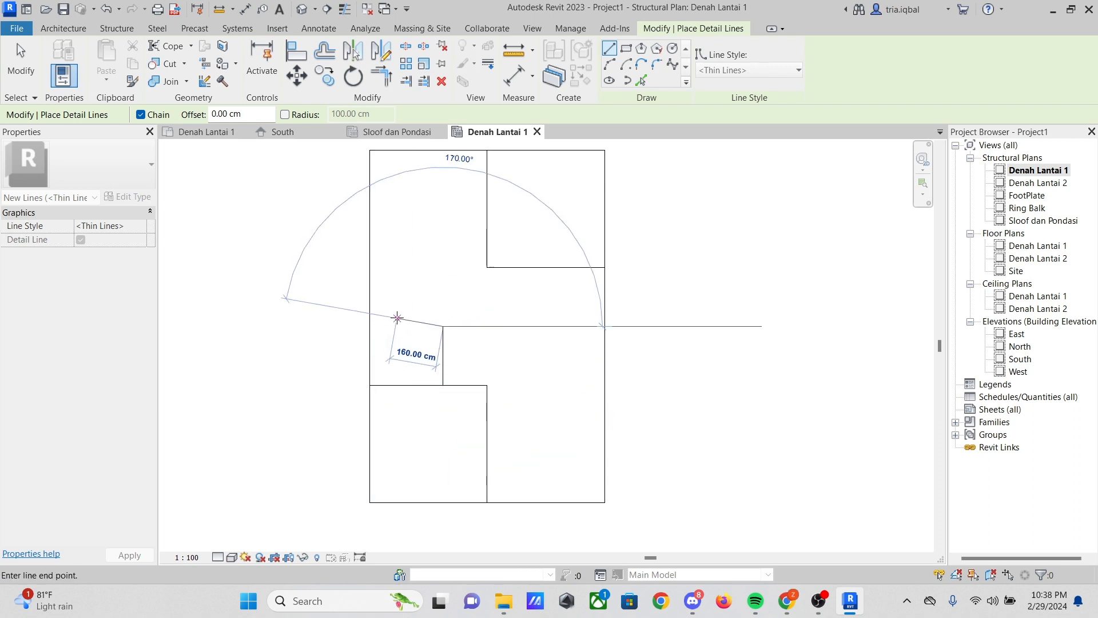
key("Escape")
scroll(566, 298, "down", 4)
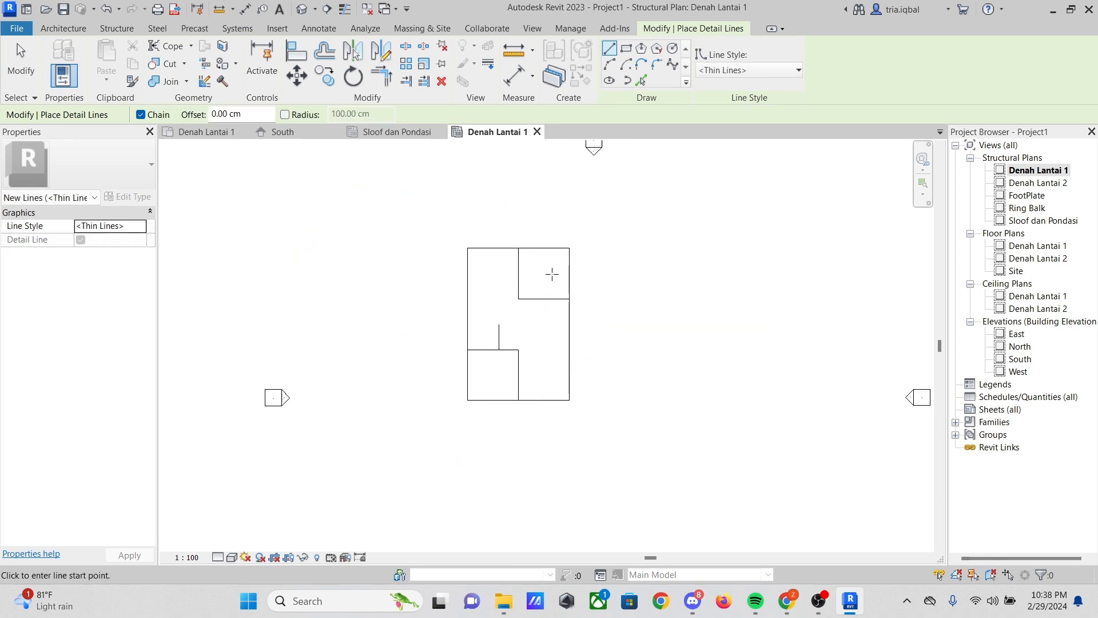
key("Escape")
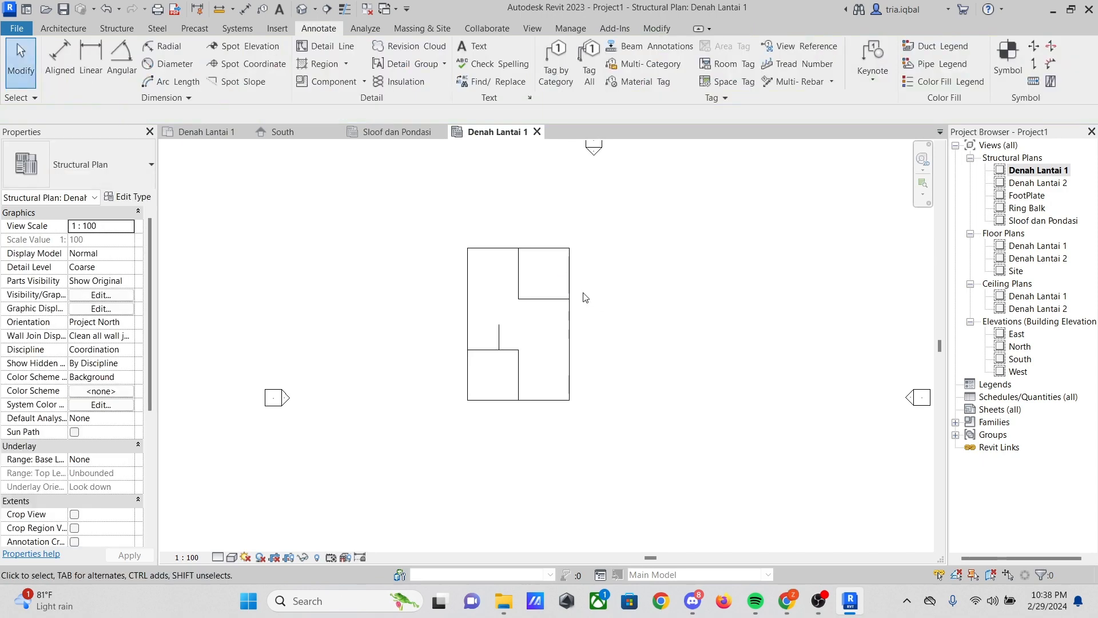
Place a horizontal structural grid along the outline's top edge, from its upper-left corner to a point beyond the right edge
scroll(491, 311, "down", 2)
scroll(515, 274, "up", 3)
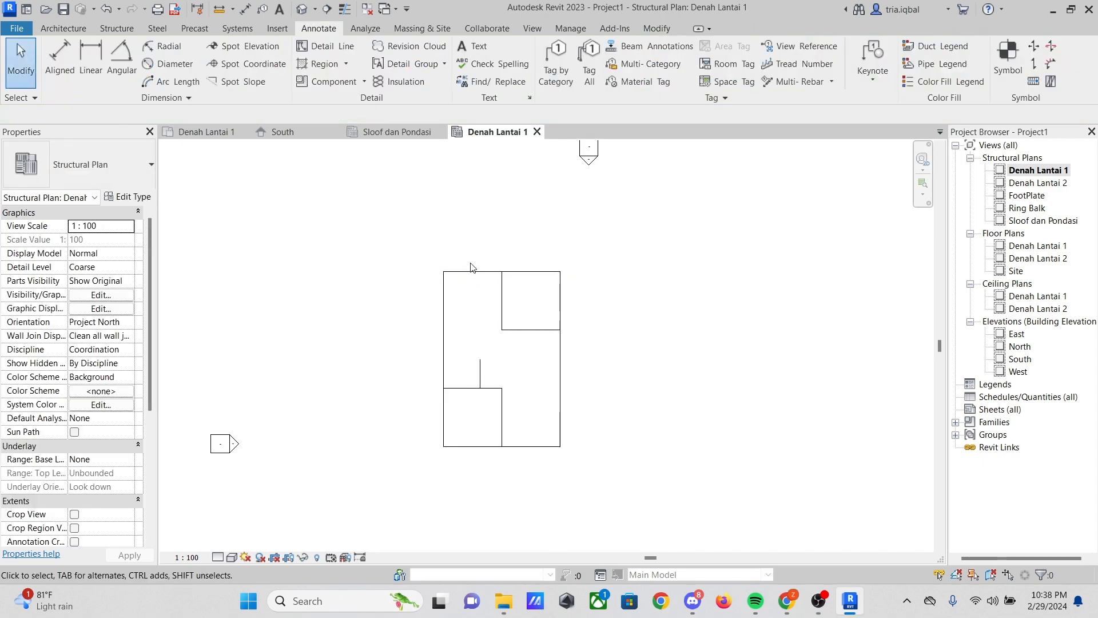
scroll(470, 265, "up", 1)
scroll(459, 287, "down", 1)
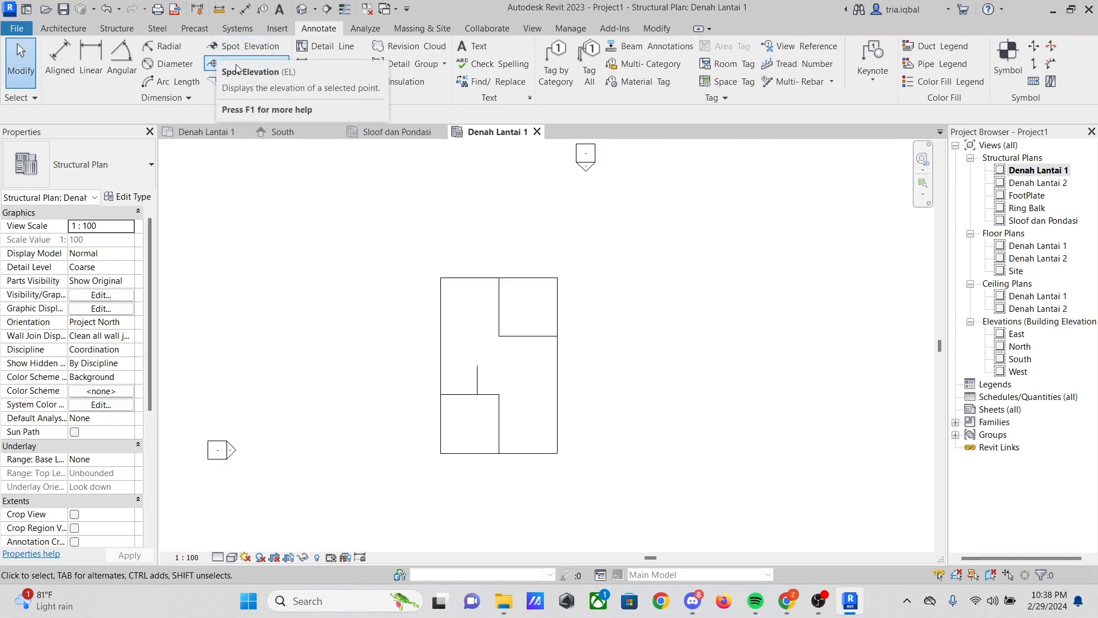
left_click(117, 29)
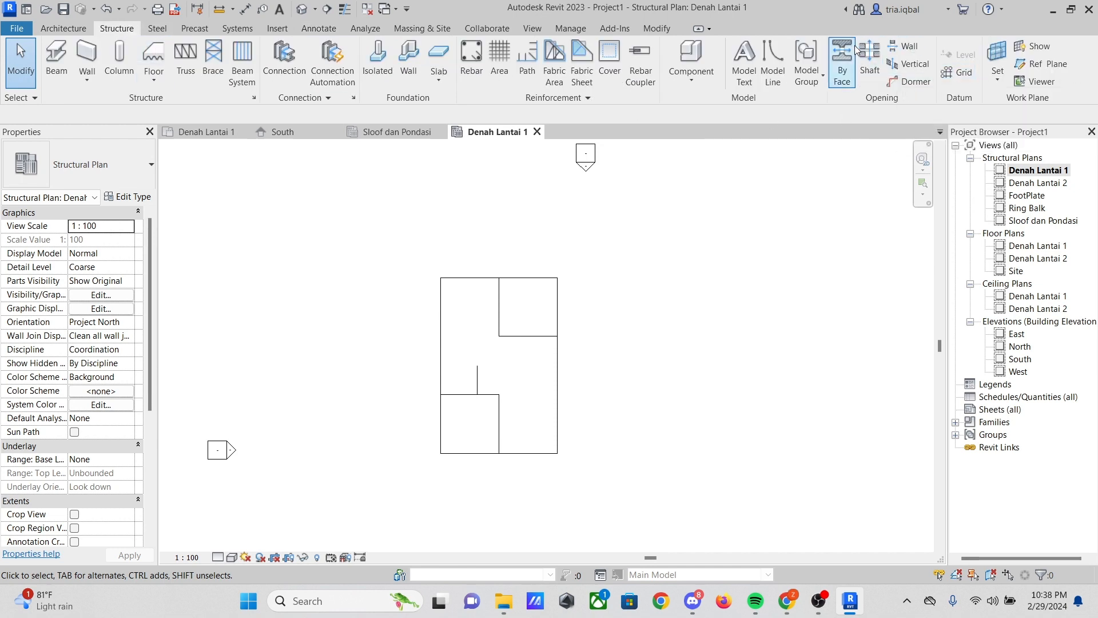
left_click(963, 73)
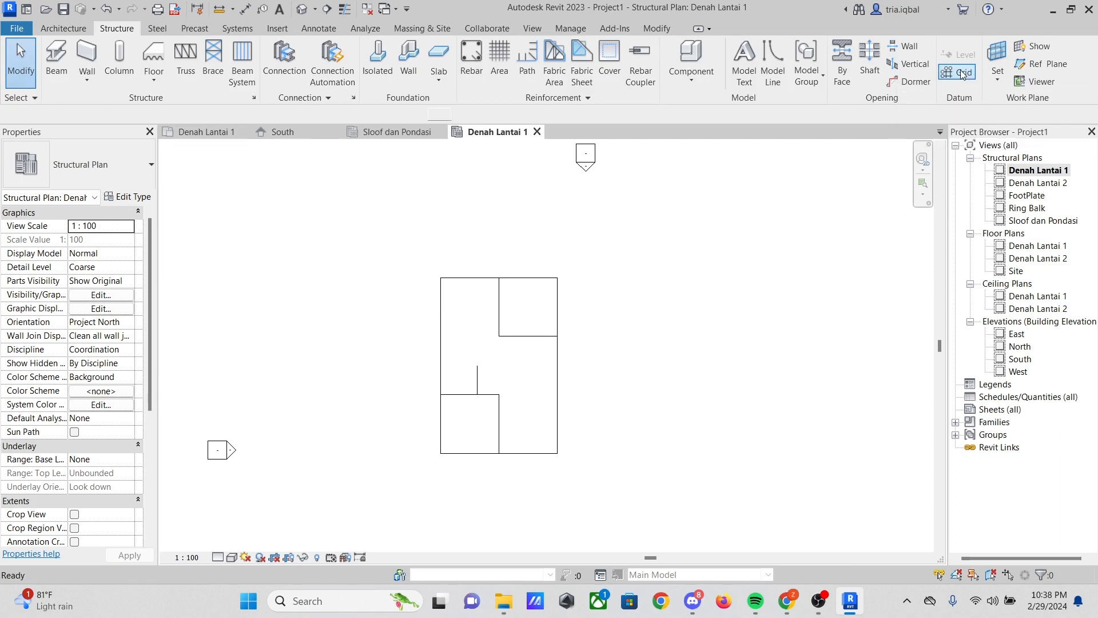
scroll(443, 269, "up", 2)
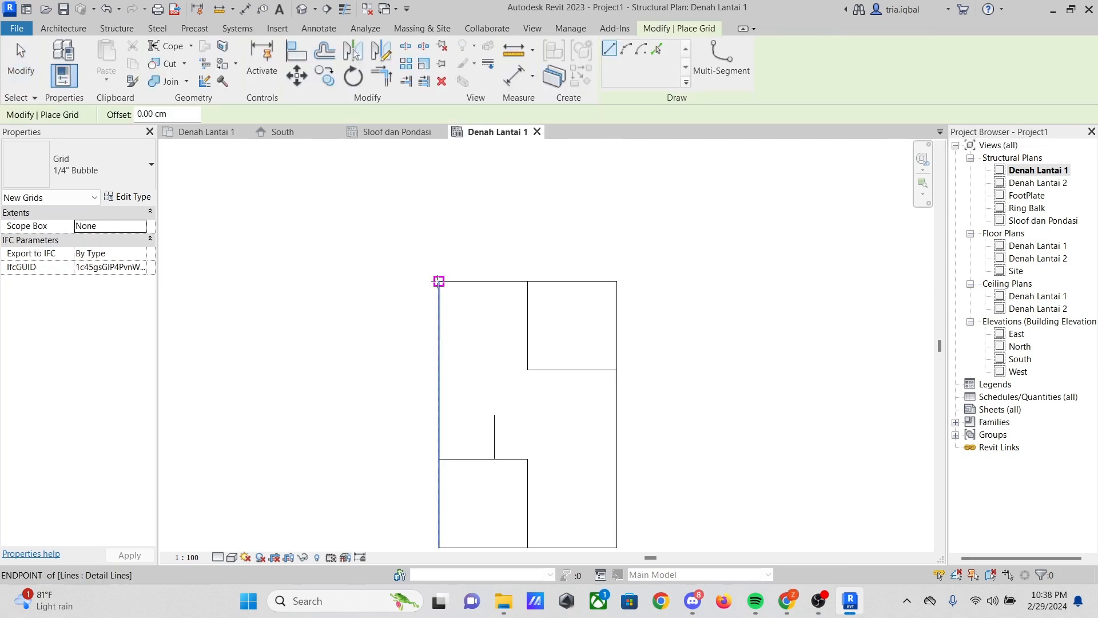
scroll(493, 255, "down", 3)
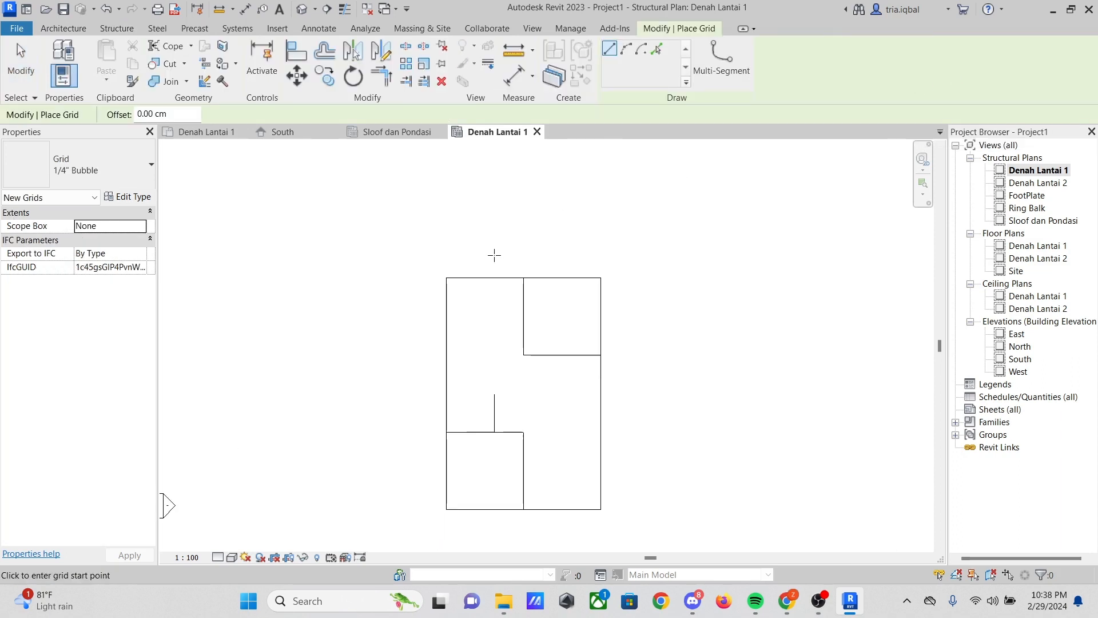
scroll(522, 266, "up", 3)
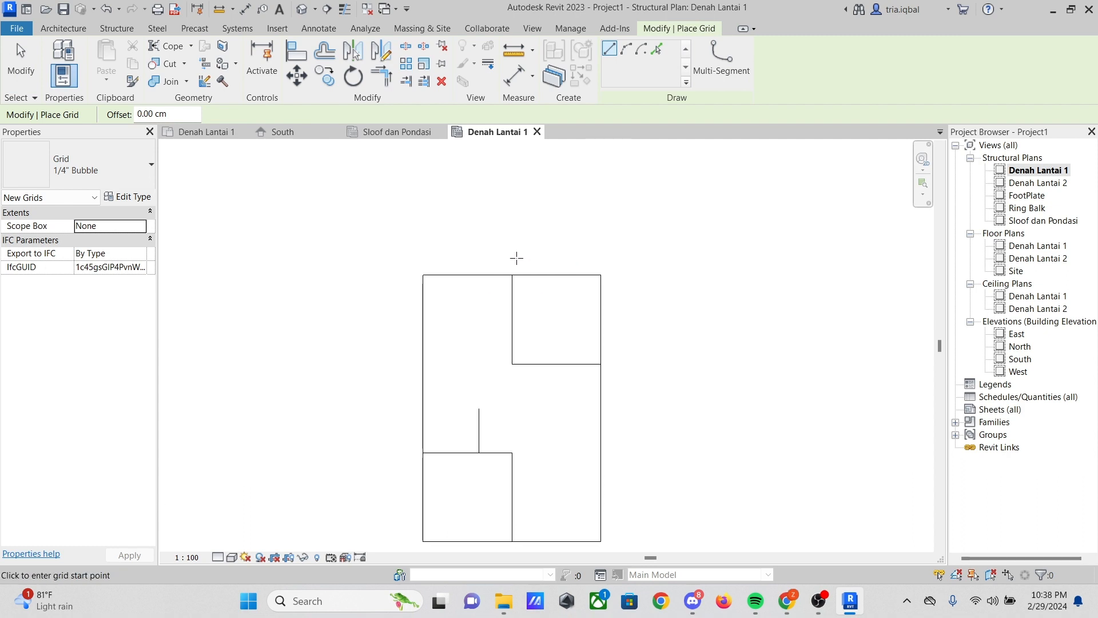
scroll(517, 258, "down", 1)
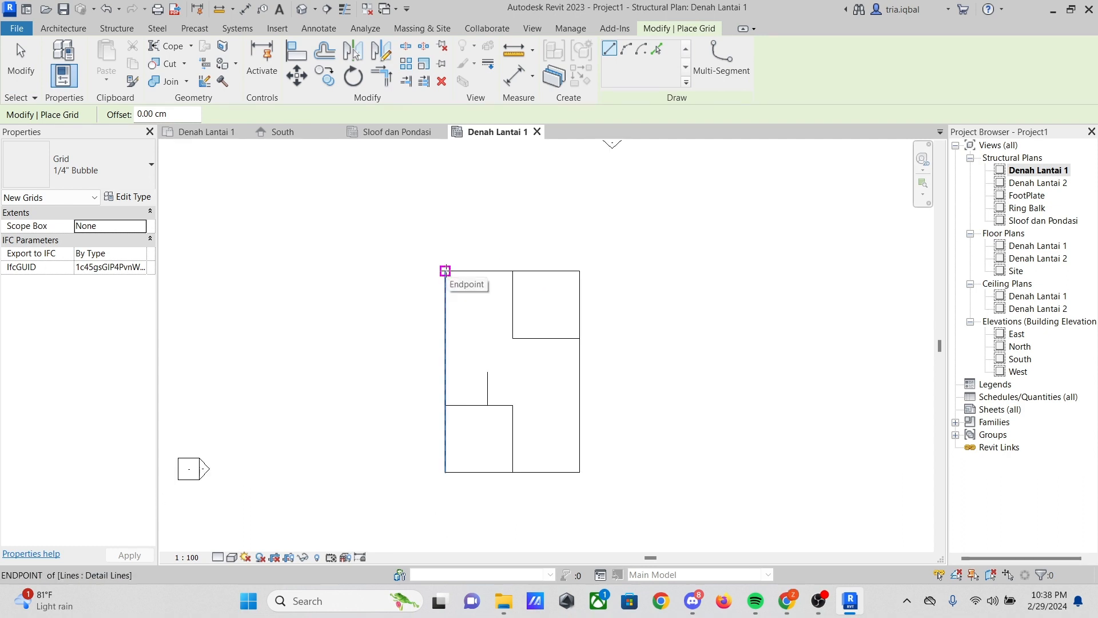
left_click(445, 271)
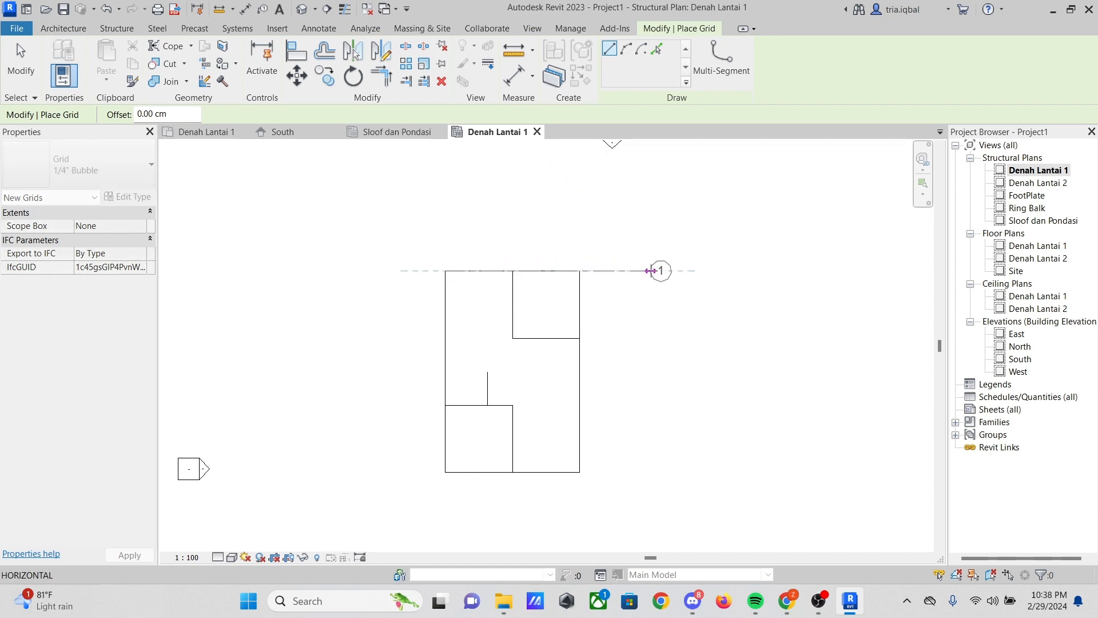
left_click(644, 271)
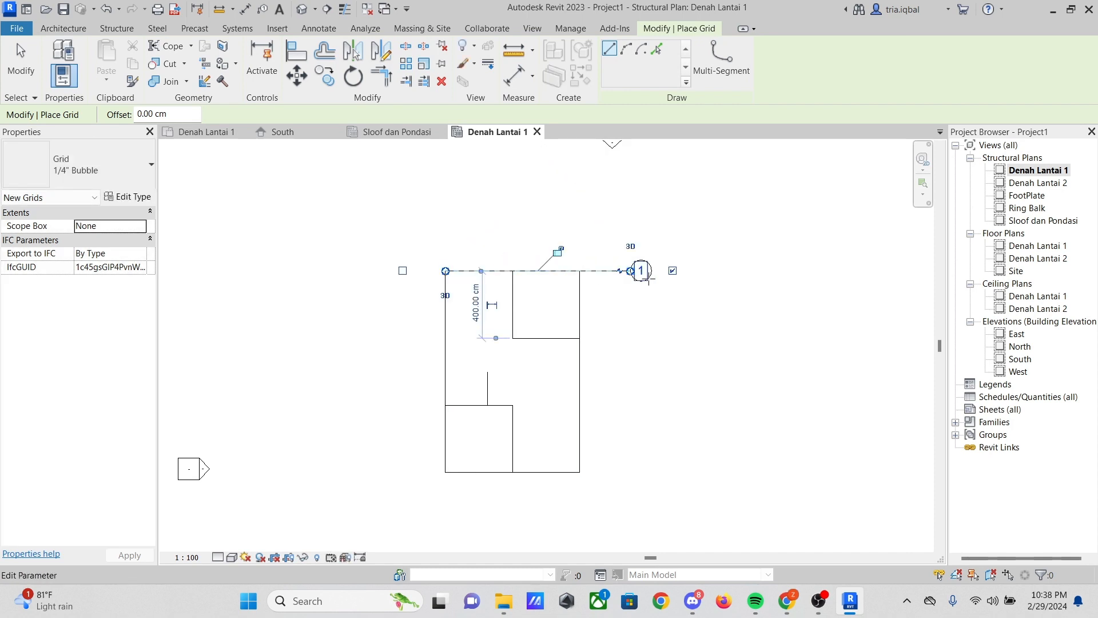
Rename the grid along the outline's top edge as A
scroll(653, 268, "up", 5)
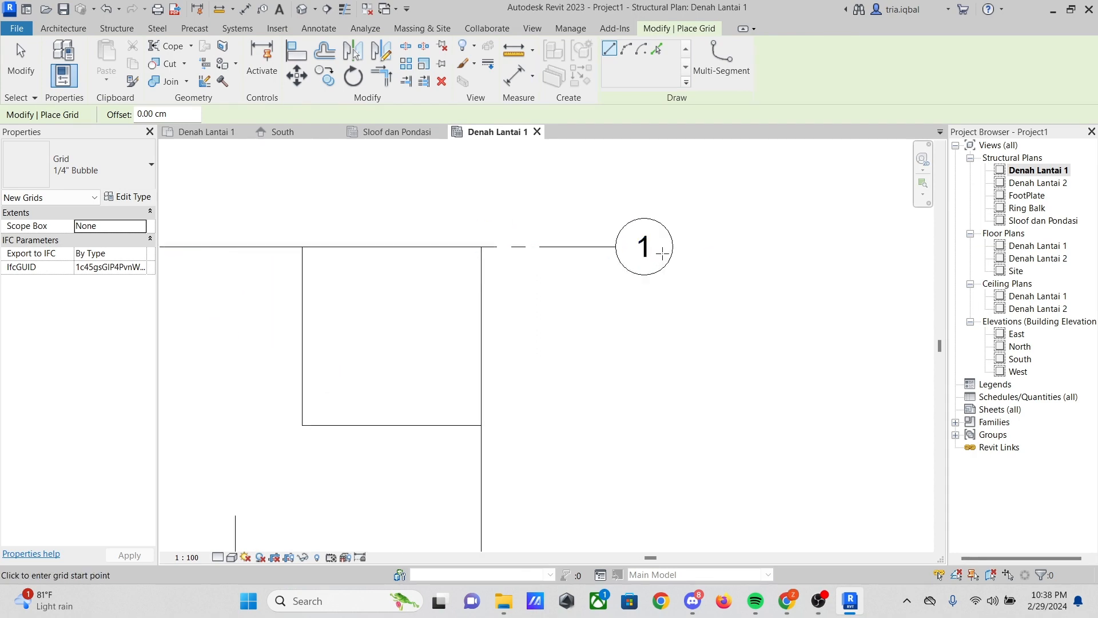
key("Escape")
key("Escape")
left_click(644, 247)
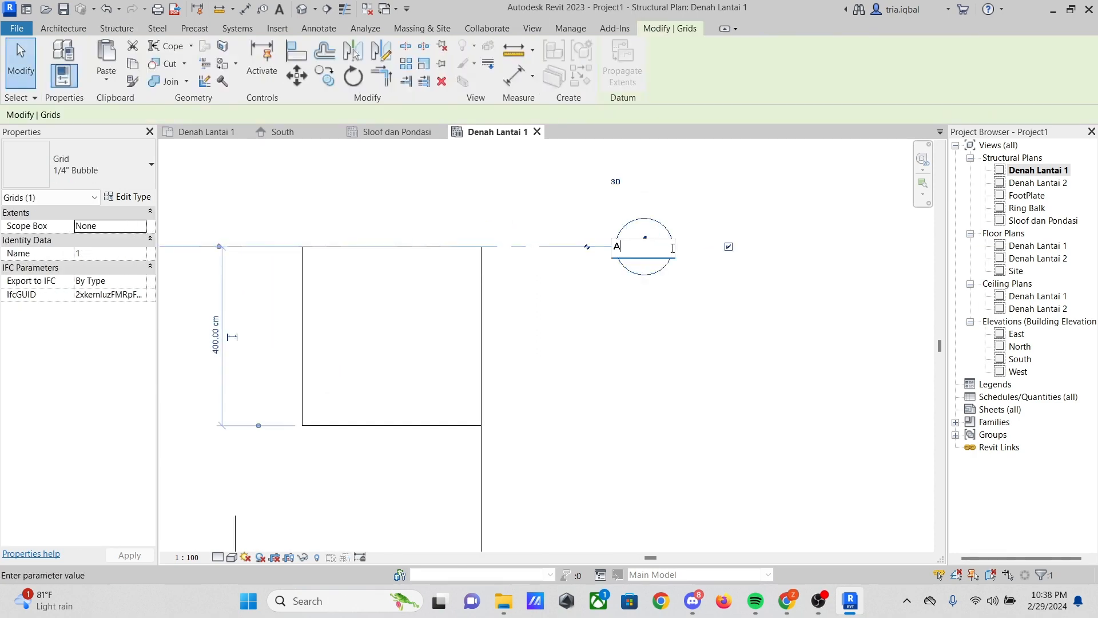
key("Return")
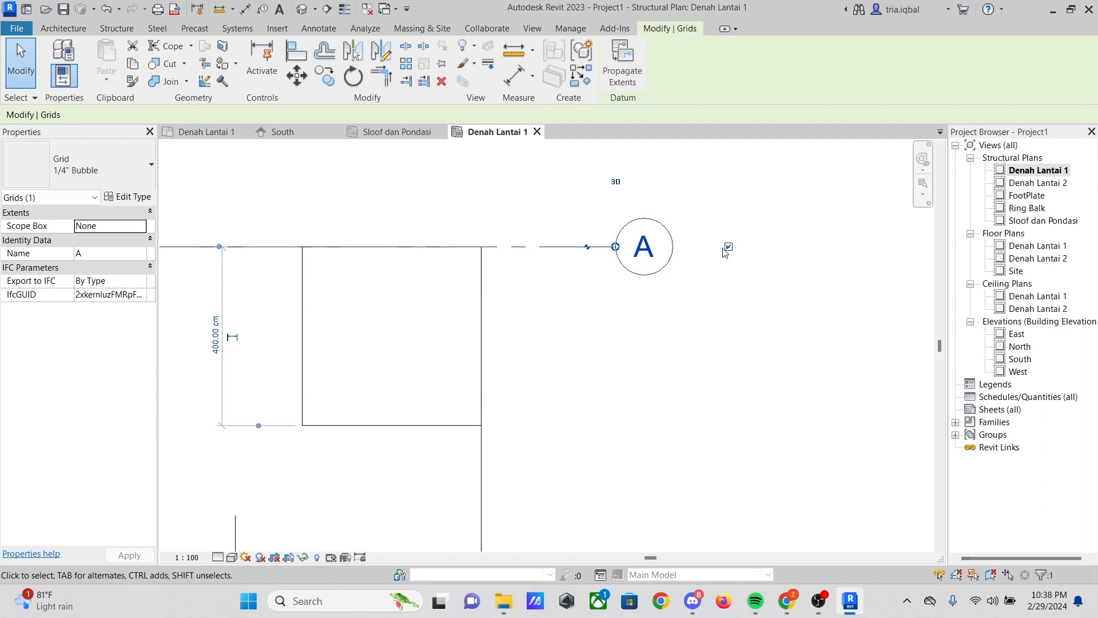
scroll(726, 252, "down", 2)
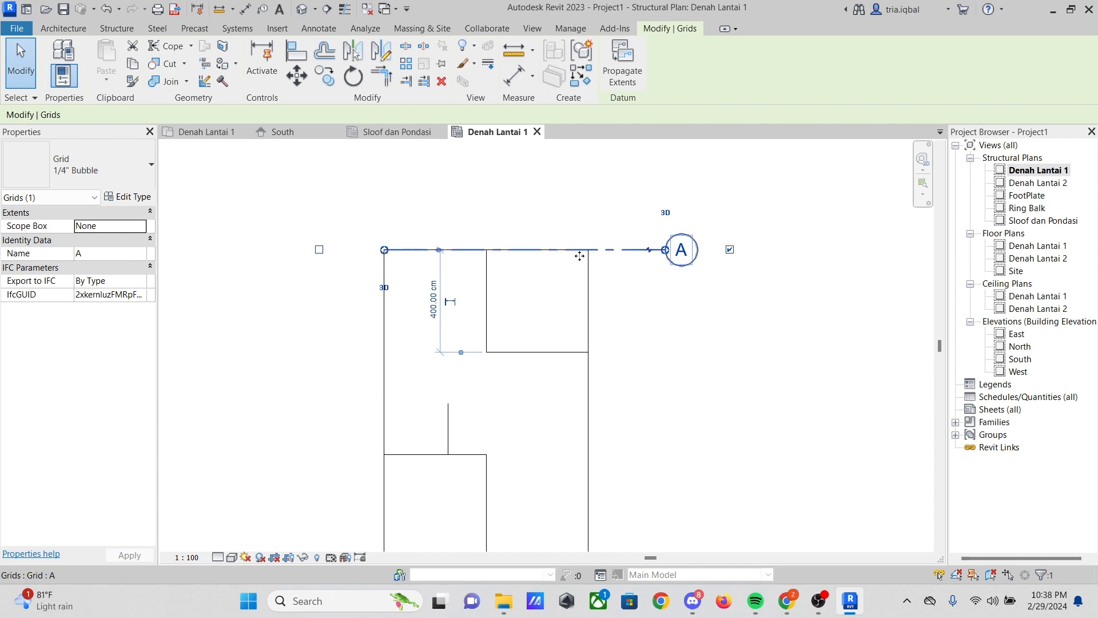
key("Escape")
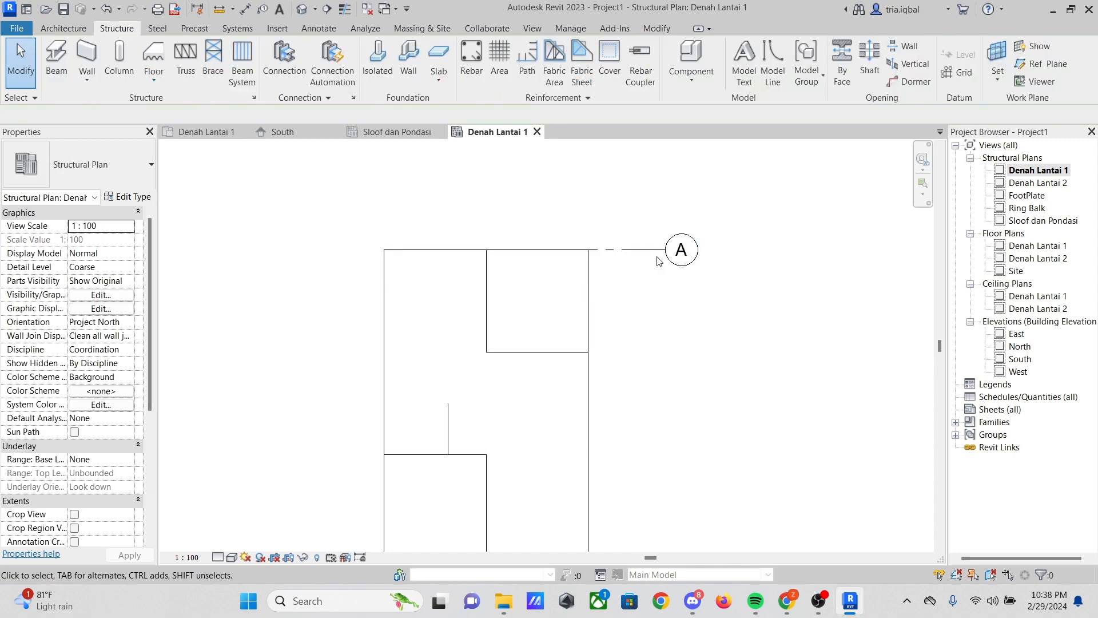
Place horizontal grids along the upper-right room's bottom edge and the lower-left room's top edge, with both ends aligned to grid A
left_click(959, 73)
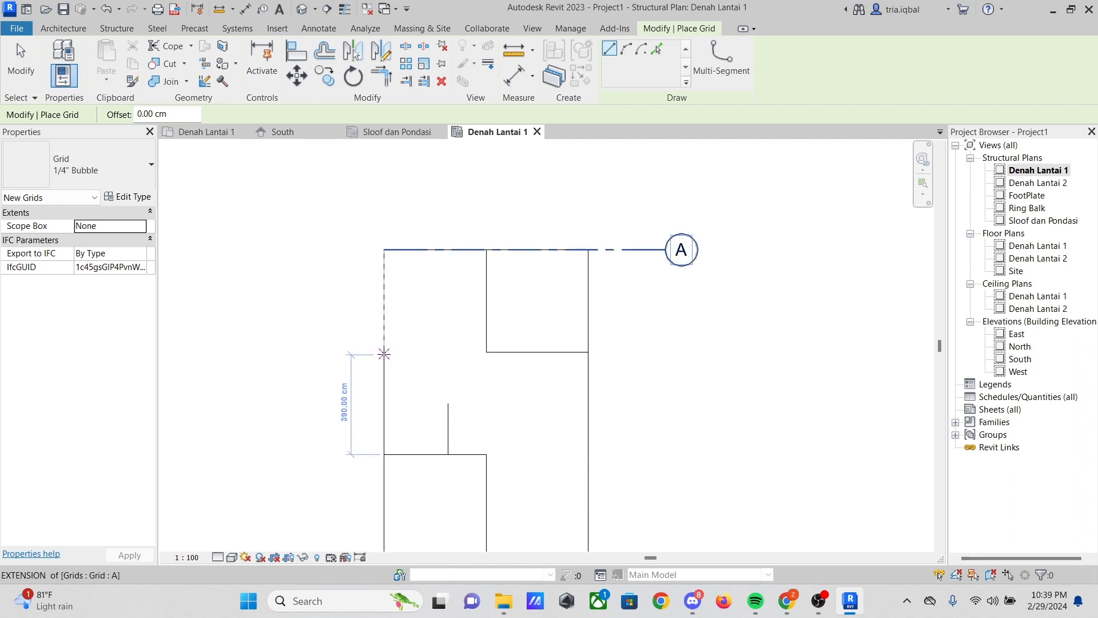
left_click(384, 354)
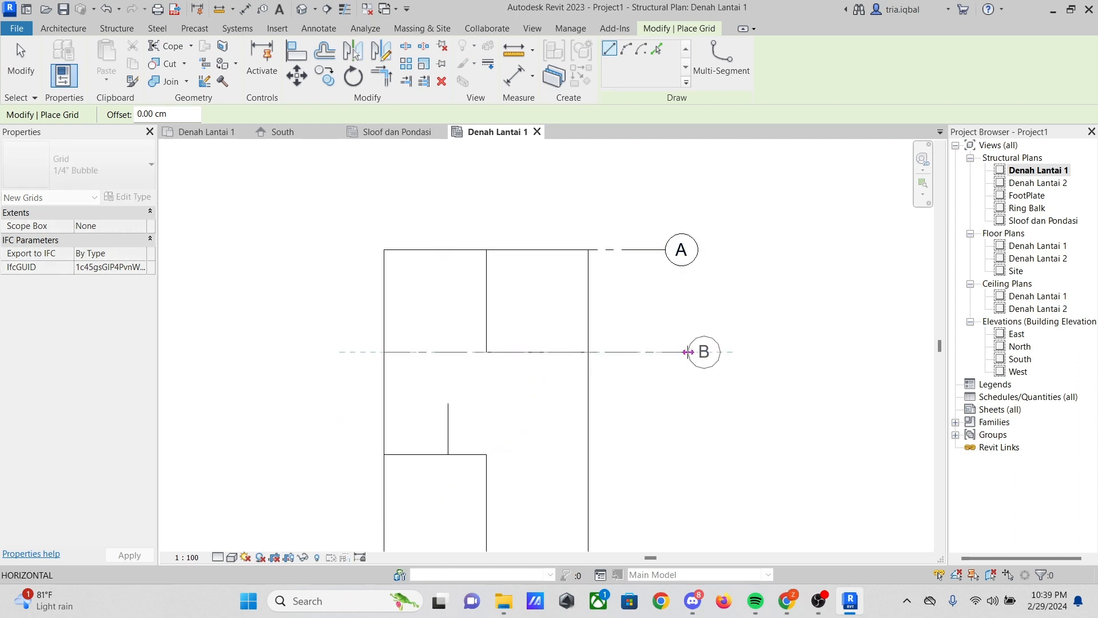
left_click(667, 352)
scroll(388, 353, "down", 2)
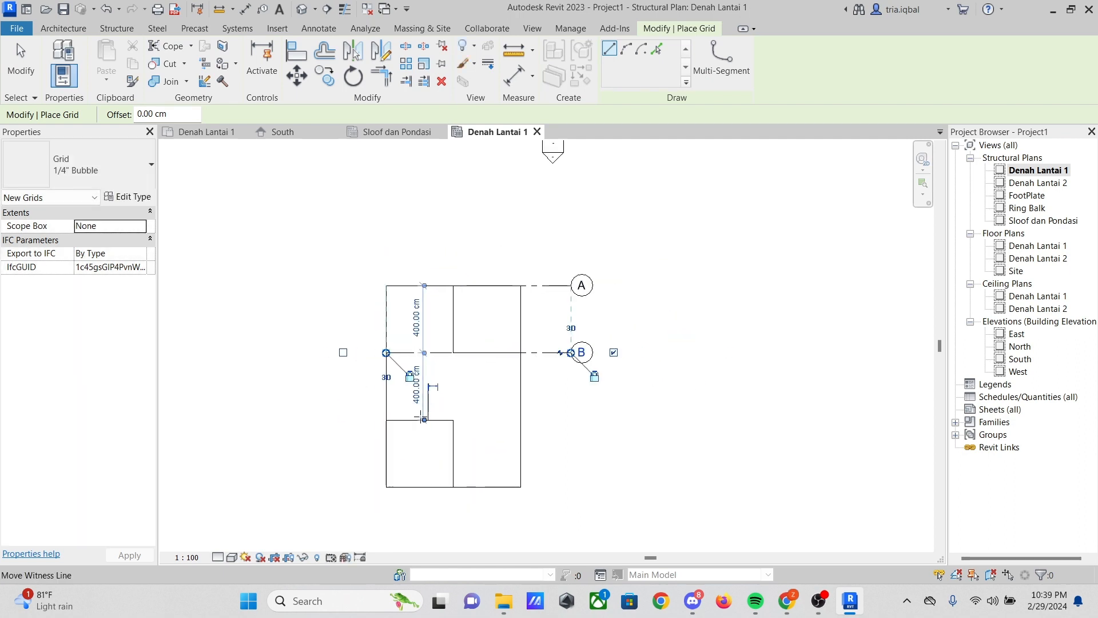
scroll(418, 416, "up", 2)
left_click(373, 421)
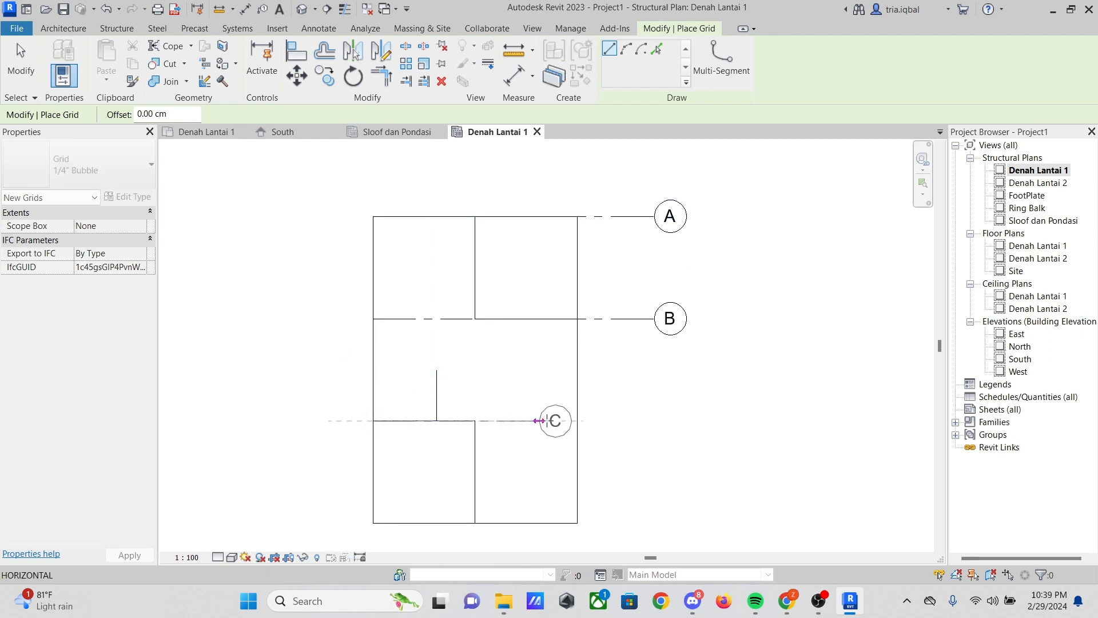
left_click(653, 421)
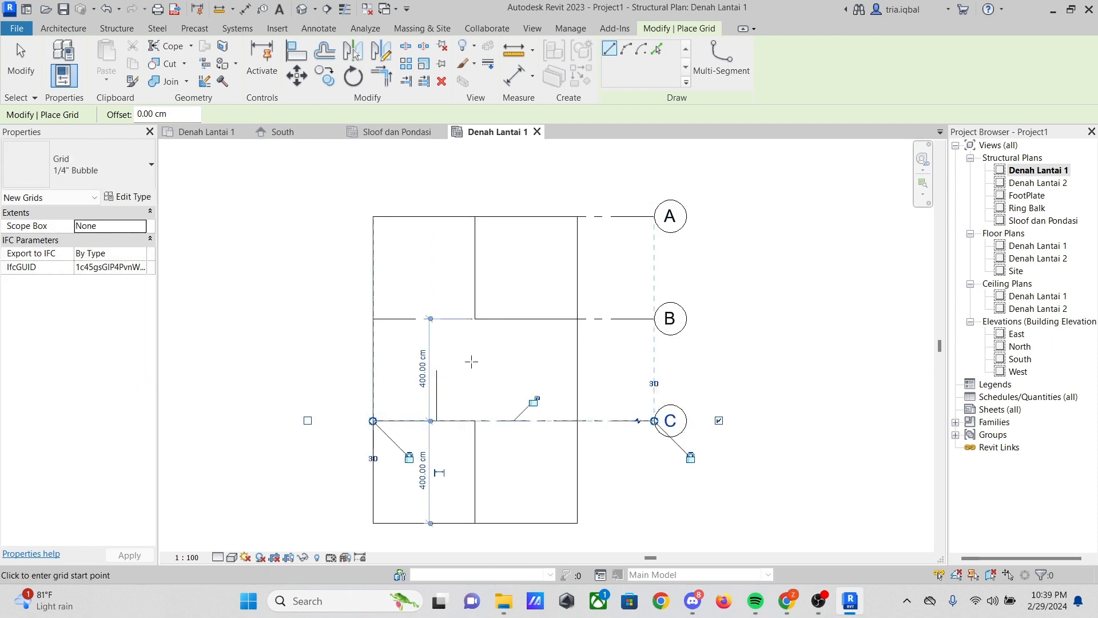
Place a horizontal grid along the outline's bottom edge, with both ends aligned to the other horizontal grids
scroll(400, 321, "up", 3)
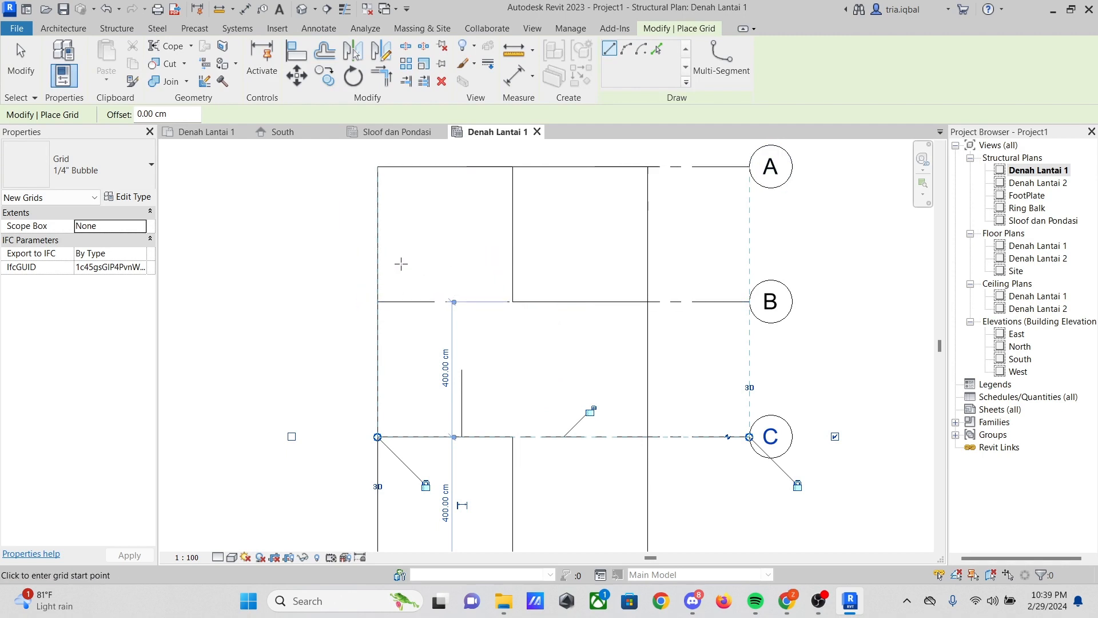
scroll(437, 255, "down", 4)
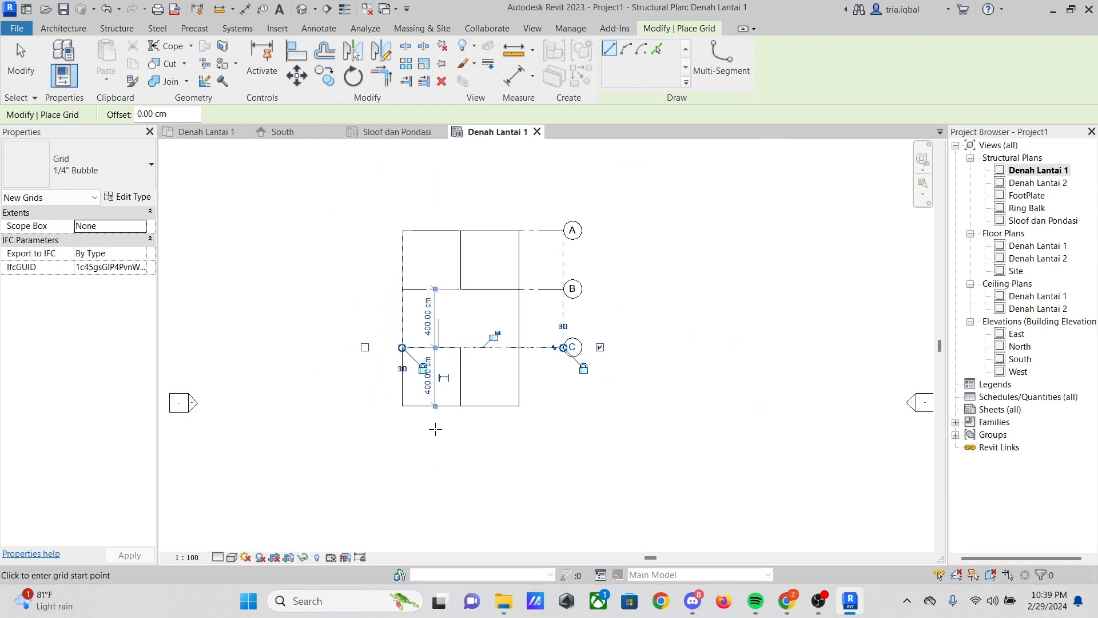
scroll(435, 427, "up", 3)
scroll(498, 417, "down", 2)
scroll(407, 408, "up", 2)
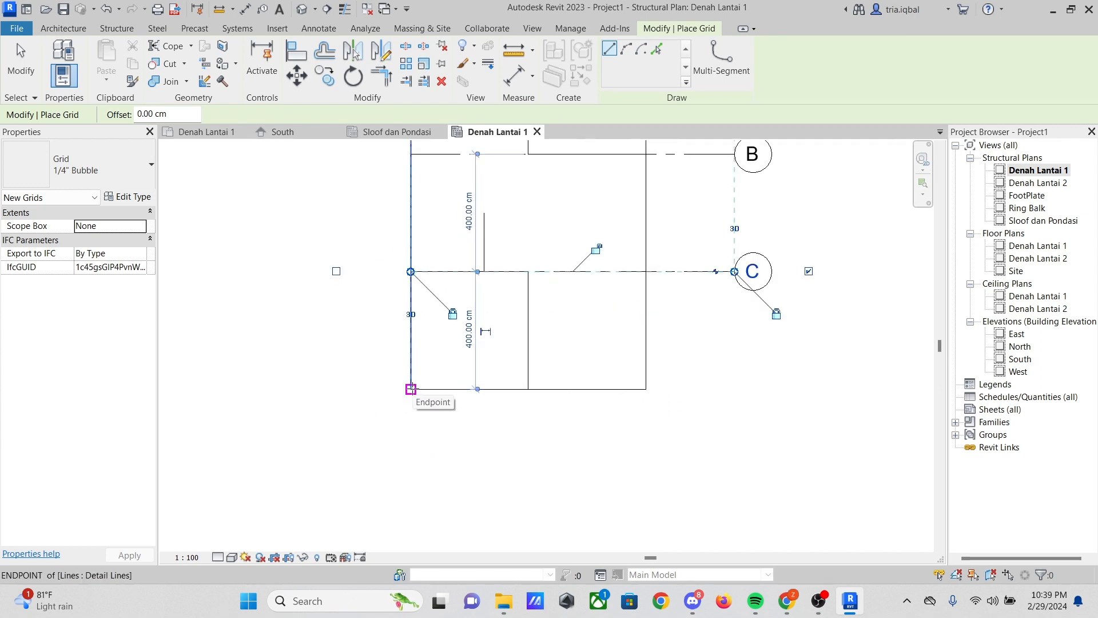
left_click(411, 389)
left_click(735, 389)
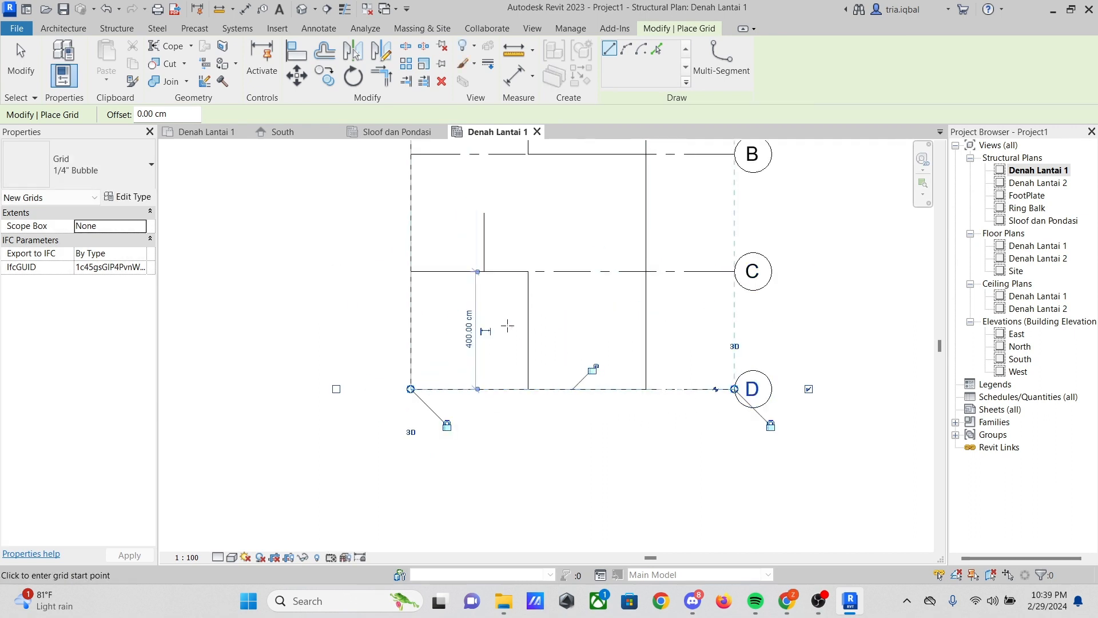
Place a vertical grid along the outline's left edge, from its upper-left corner to a point below the bottom edge
scroll(566, 343, "down", 3)
scroll(523, 246, "up", 2)
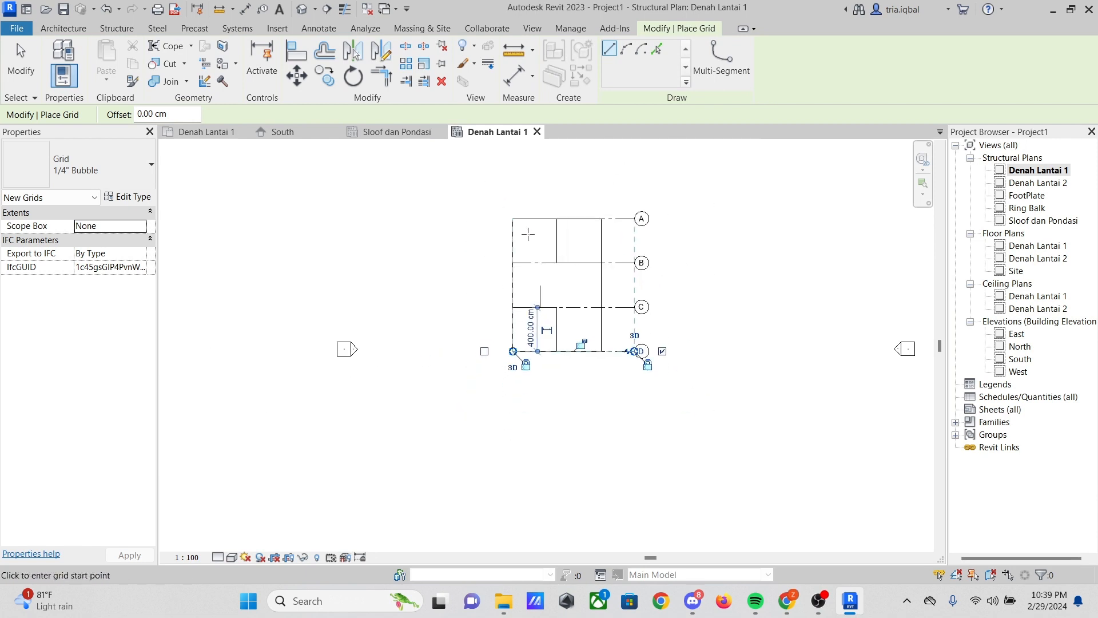
scroll(523, 239, "up", 1)
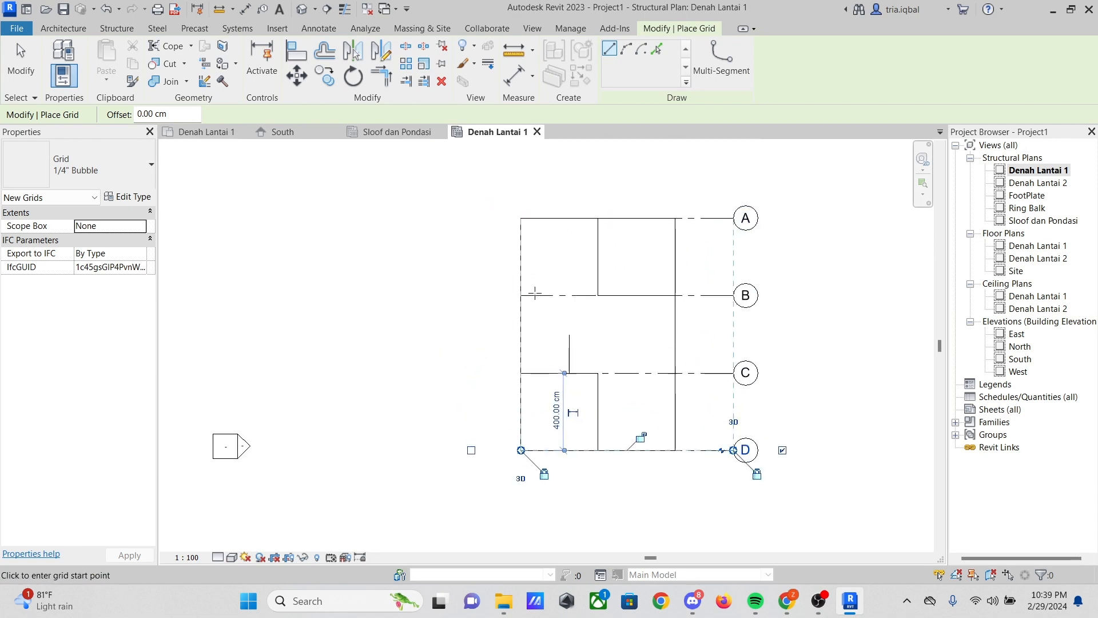
left_click(520, 218)
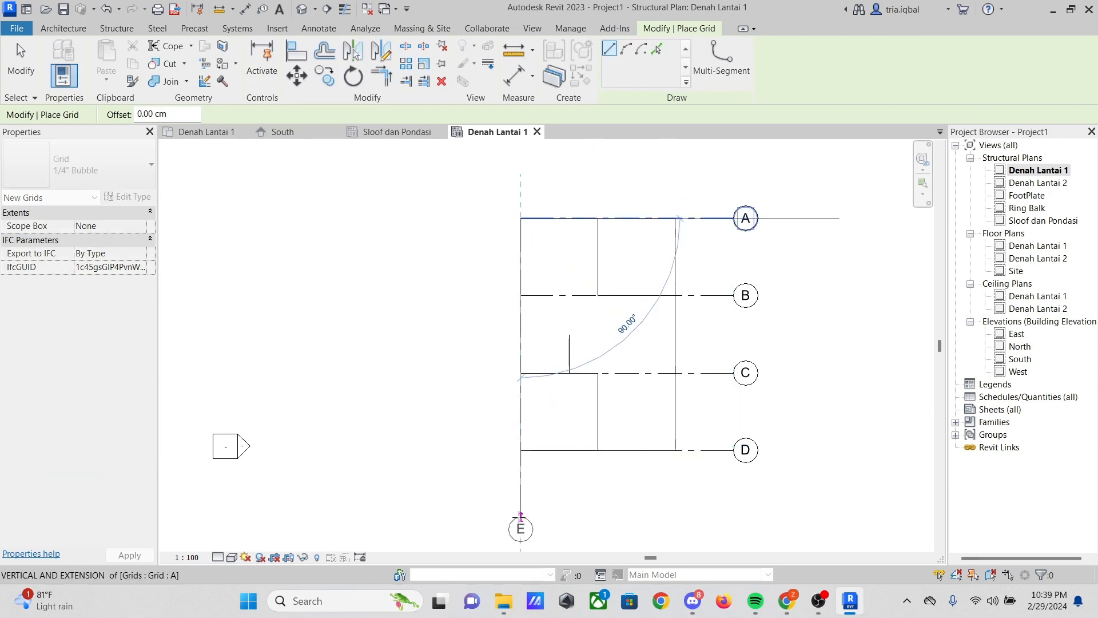
left_click(521, 515)
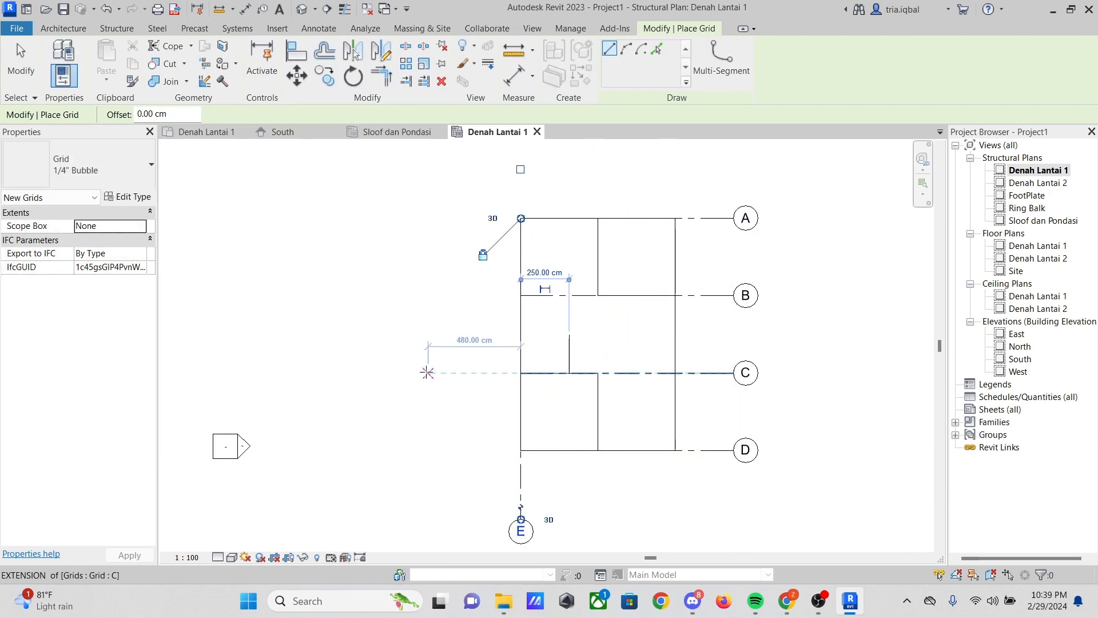
Rename the vertical grid along the outline's left edge as 1
scroll(415, 320, "down", 2)
scroll(508, 455, "up", 2)
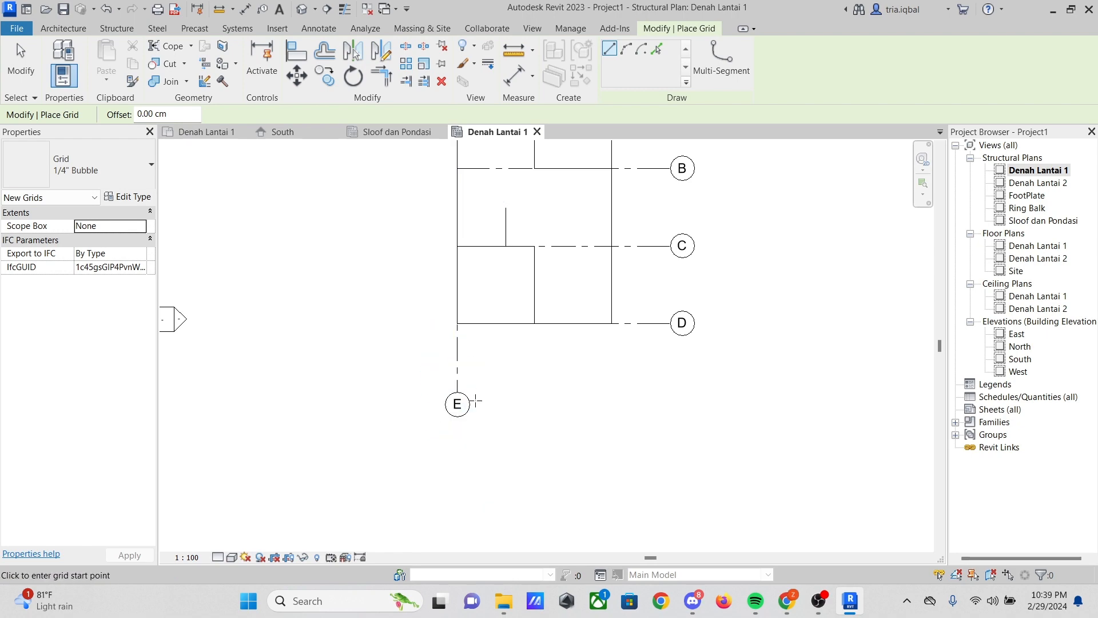
key("Escape")
key("Escape")
double_click(458, 405)
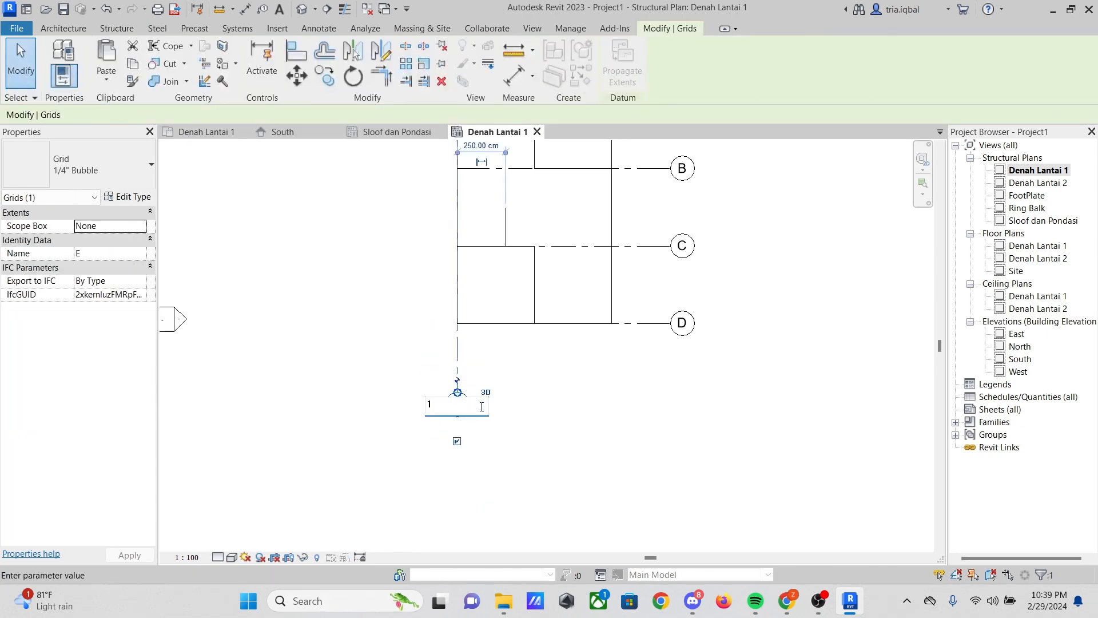
key("Return")
scroll(483, 407, "down", 3)
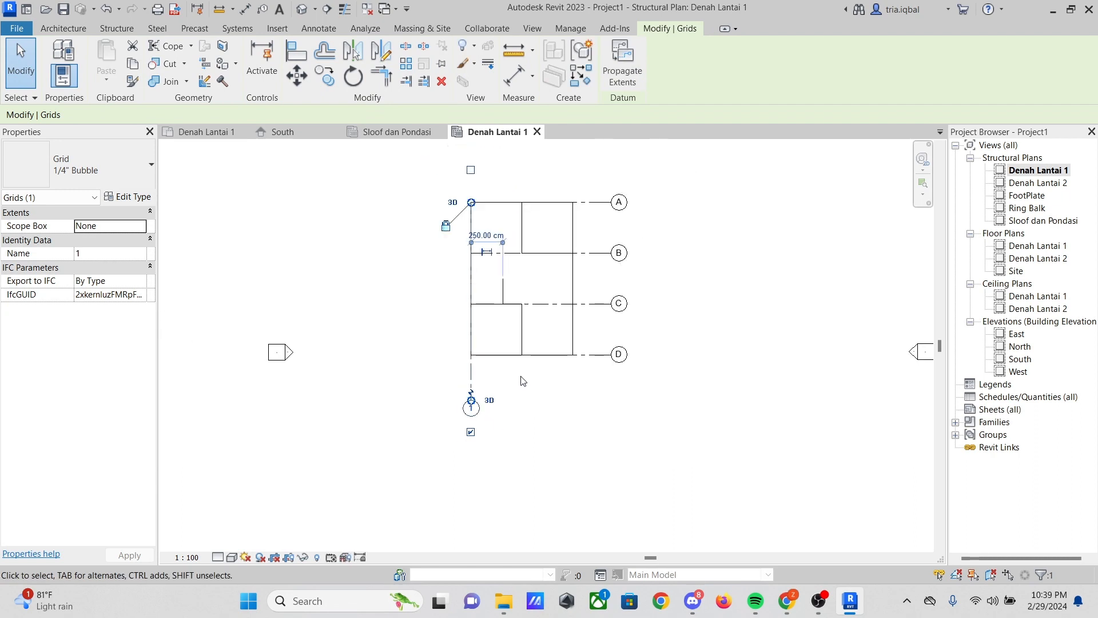
scroll(517, 380, "up", 3)
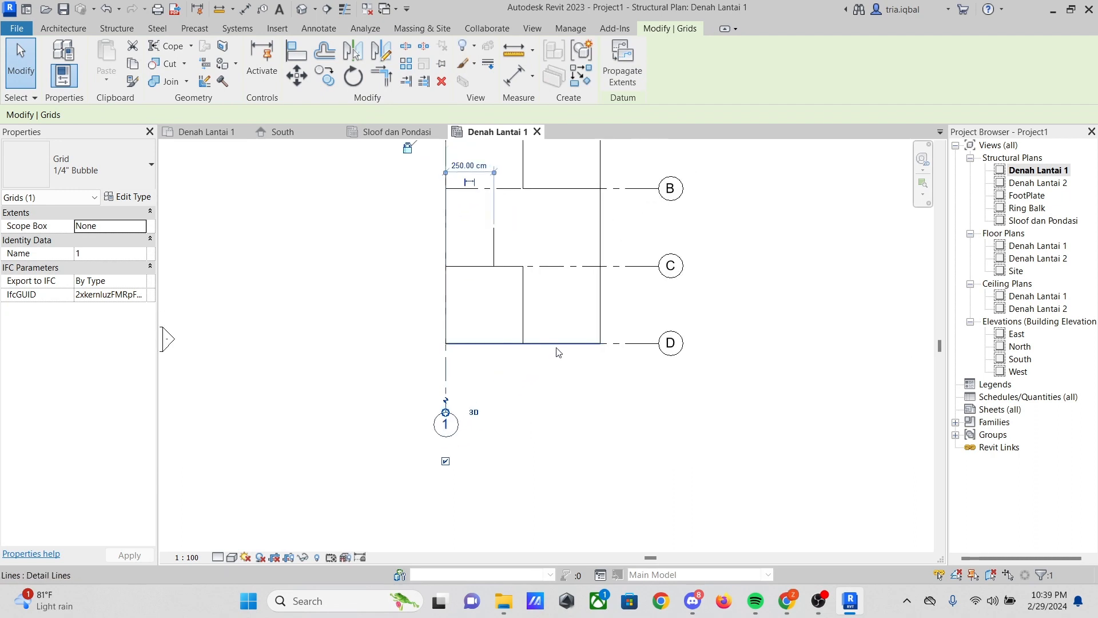
left_click(616, 242)
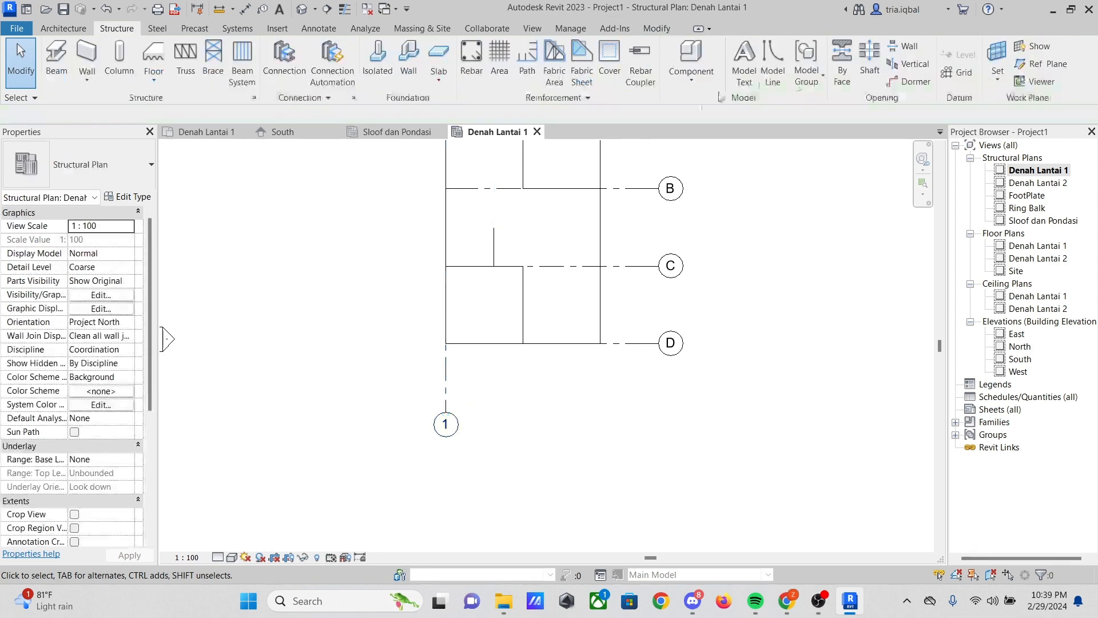
Place a vertical grid from the midpoint of the outline's top edge down to align with the lower end of grid 1
left_click(958, 72)
scroll(546, 383, "down", 2)
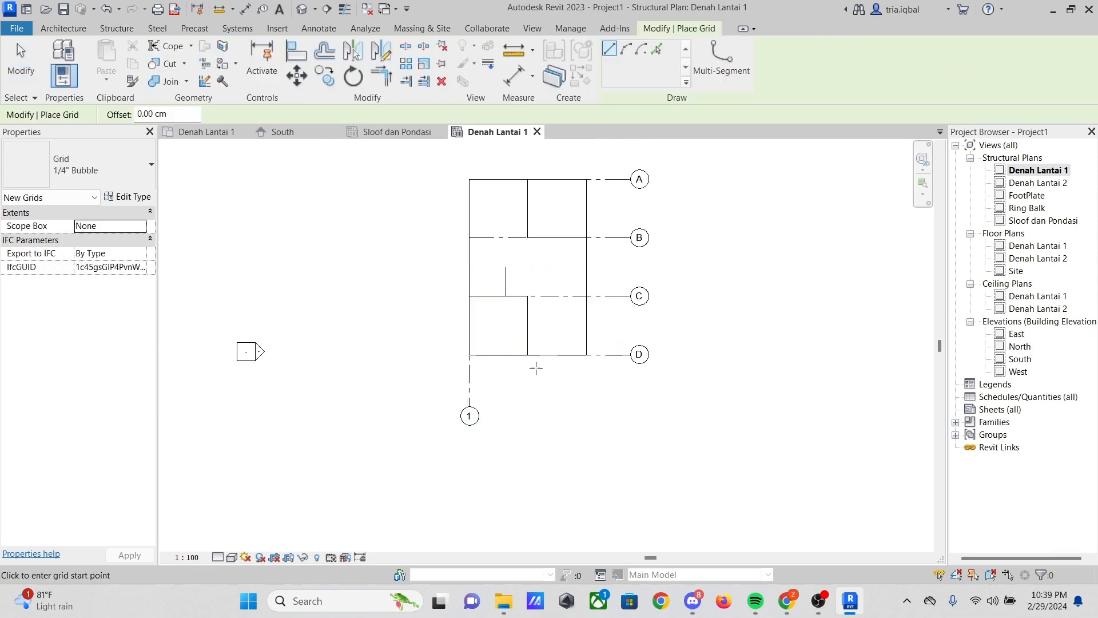
scroll(529, 247, "up", 2)
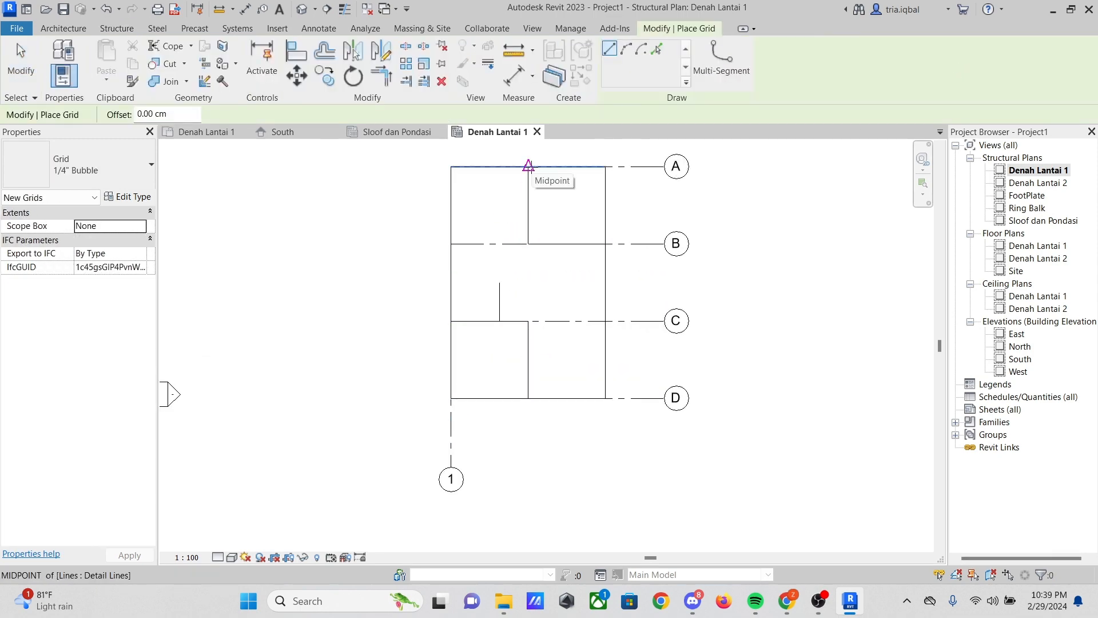
left_click(529, 166)
left_click(529, 466)
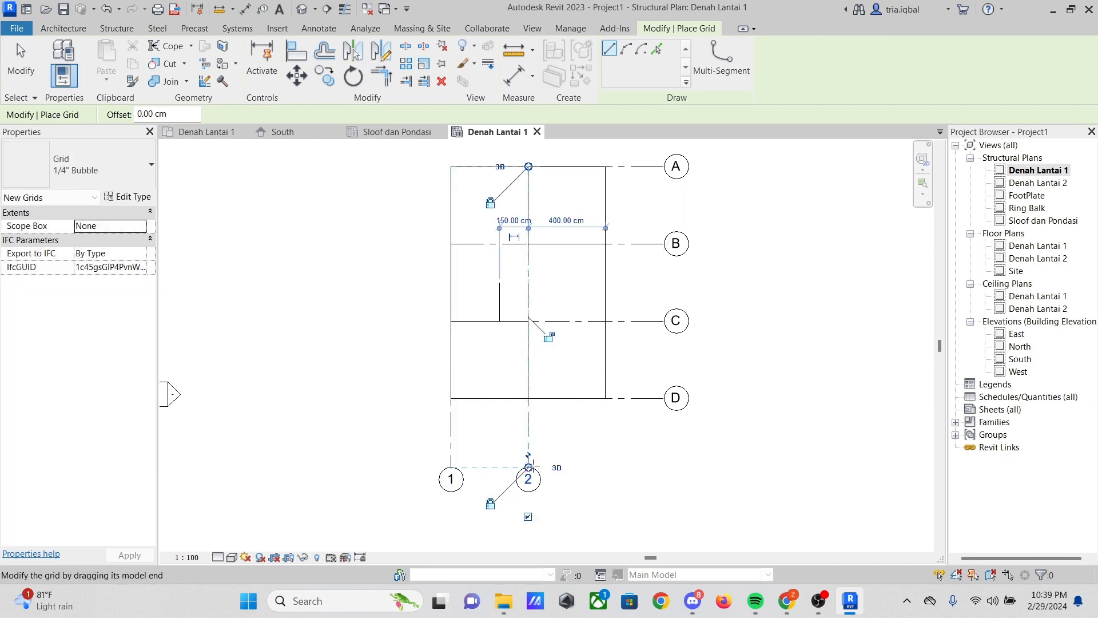
Place a vertical grid along the outline's right edge, with its lower end aligned to grids 1 and 2, and finish the Grid command
left_click(606, 167)
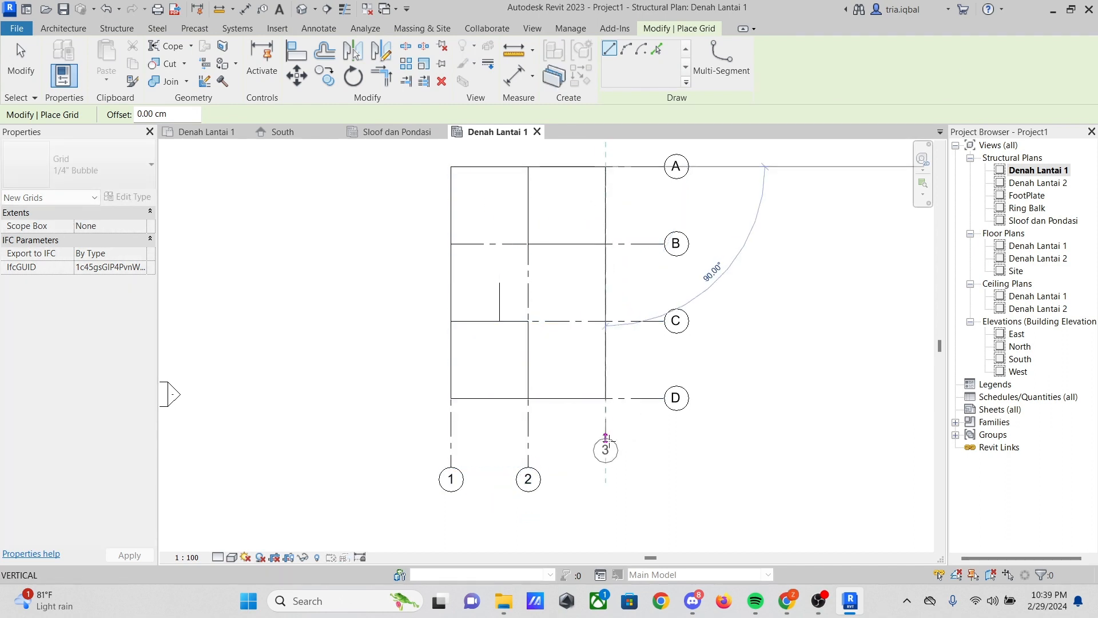
left_click(605, 468)
scroll(487, 351, "down", 2)
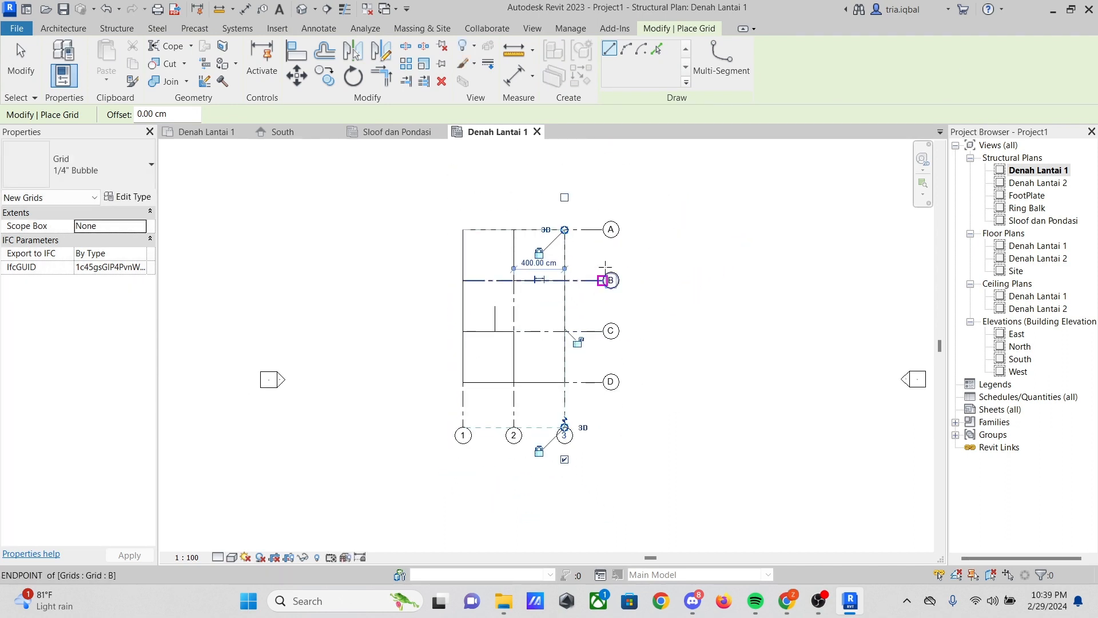
scroll(511, 303, "up", 2)
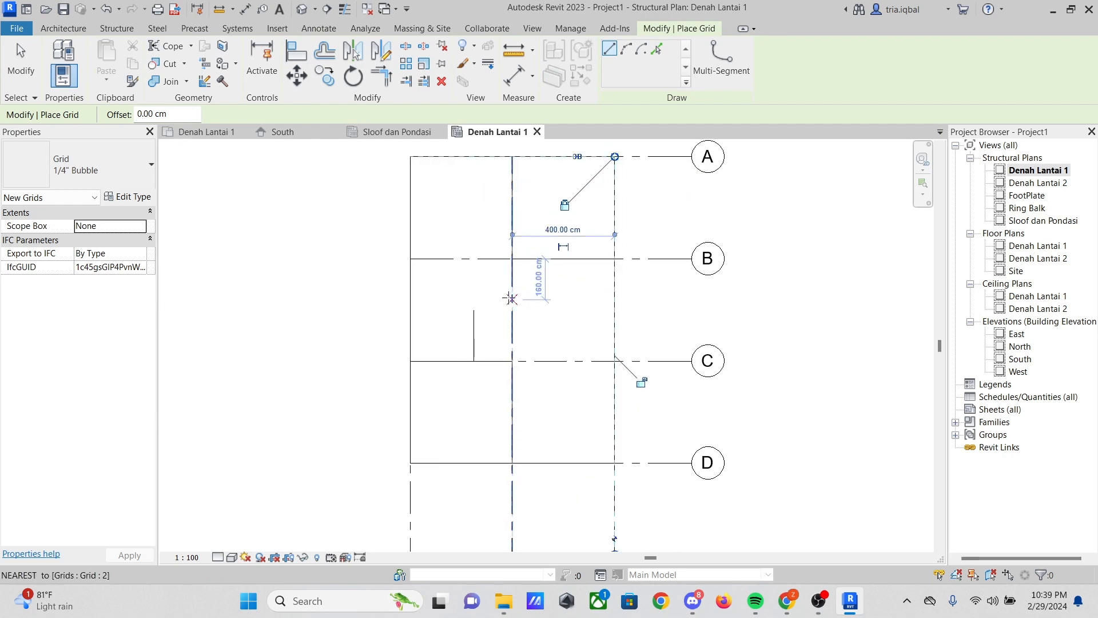
scroll(406, 258, "up", 1)
scroll(407, 259, "down", 4)
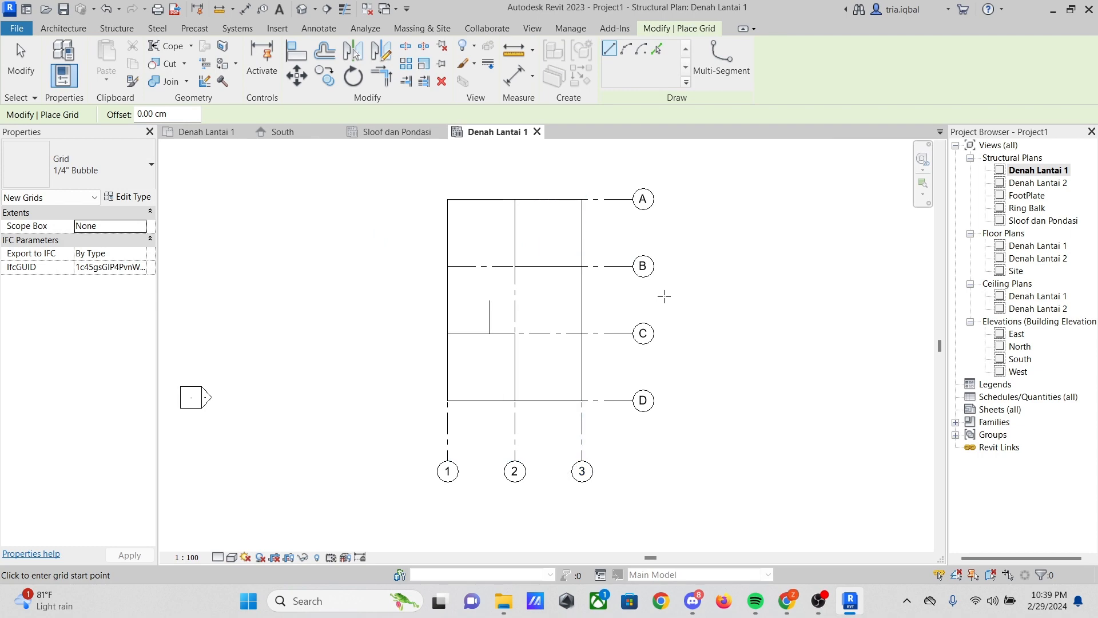
scroll(502, 299, "down", 2)
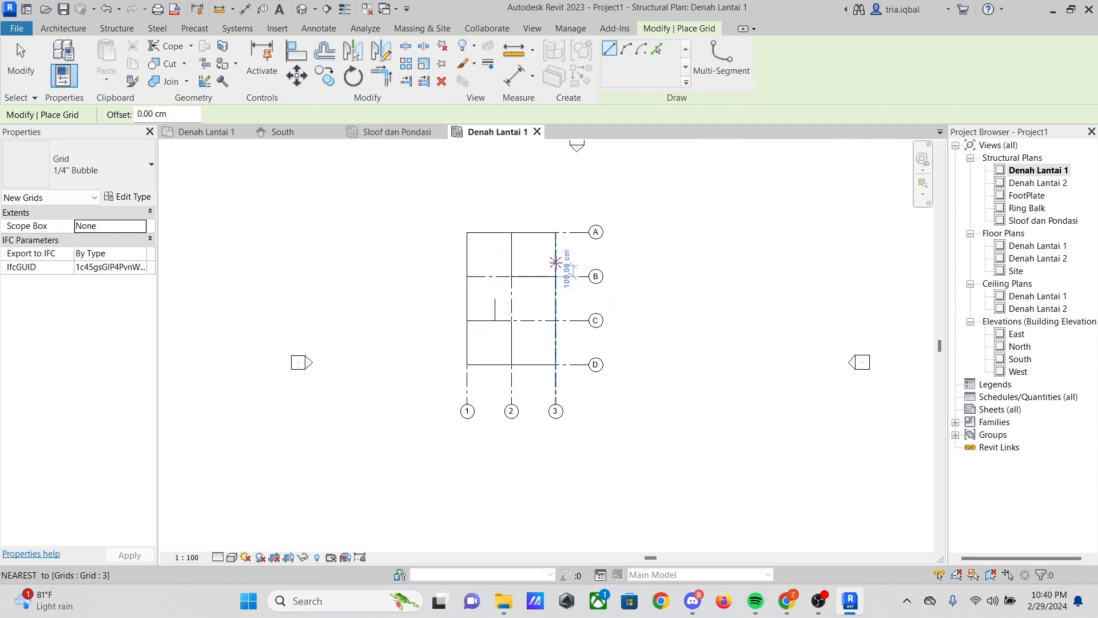
key("Escape")
key("Escape")
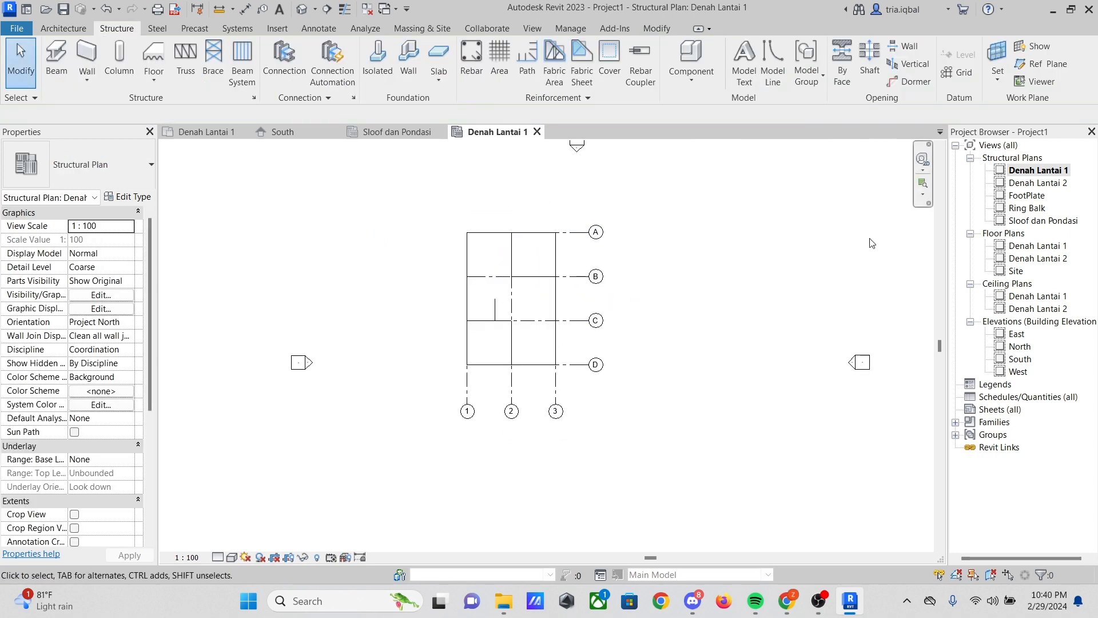
Open the Denah Lantai 2 structural plan and draw an 800 by 1200 cm outline in detail lines along grids A, 3, D and 1
double_click(1055, 184)
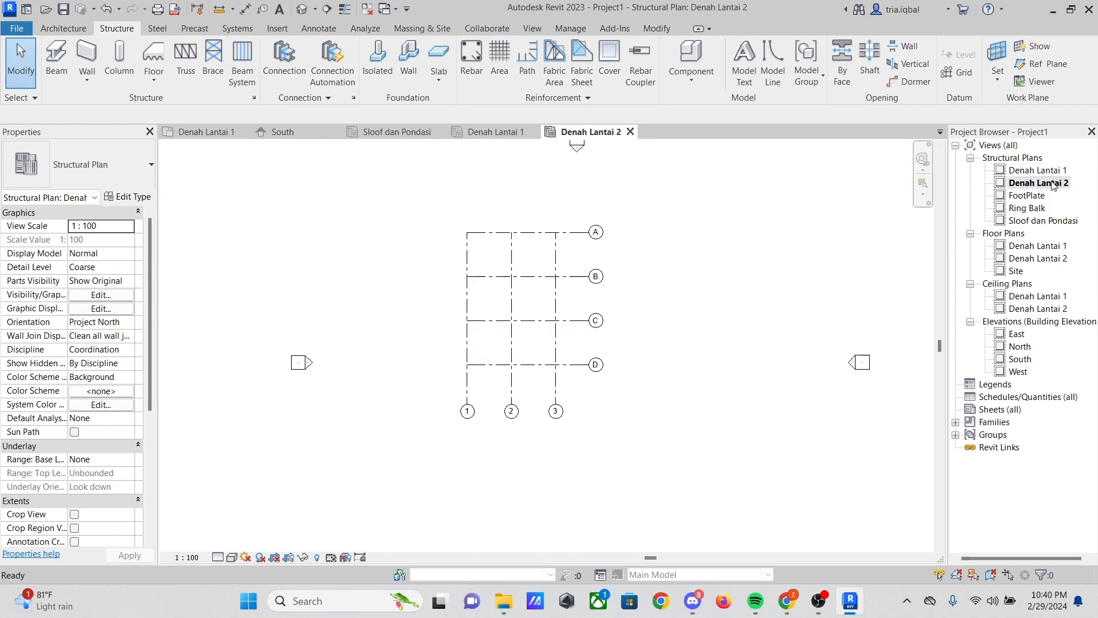
scroll(475, 276, "up", 1)
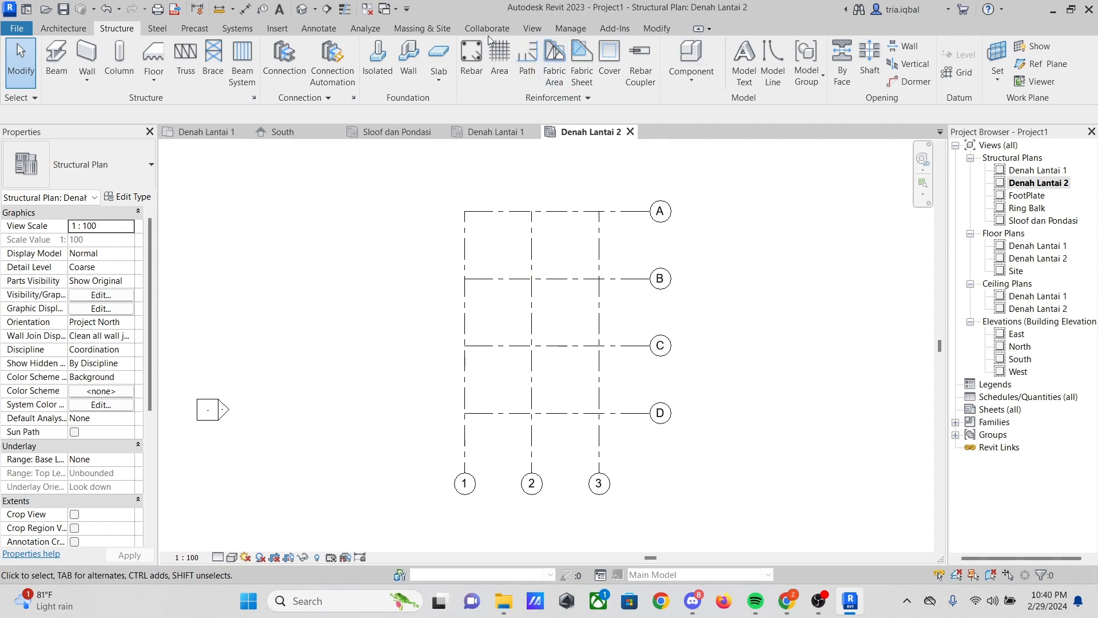
left_click(335, 27)
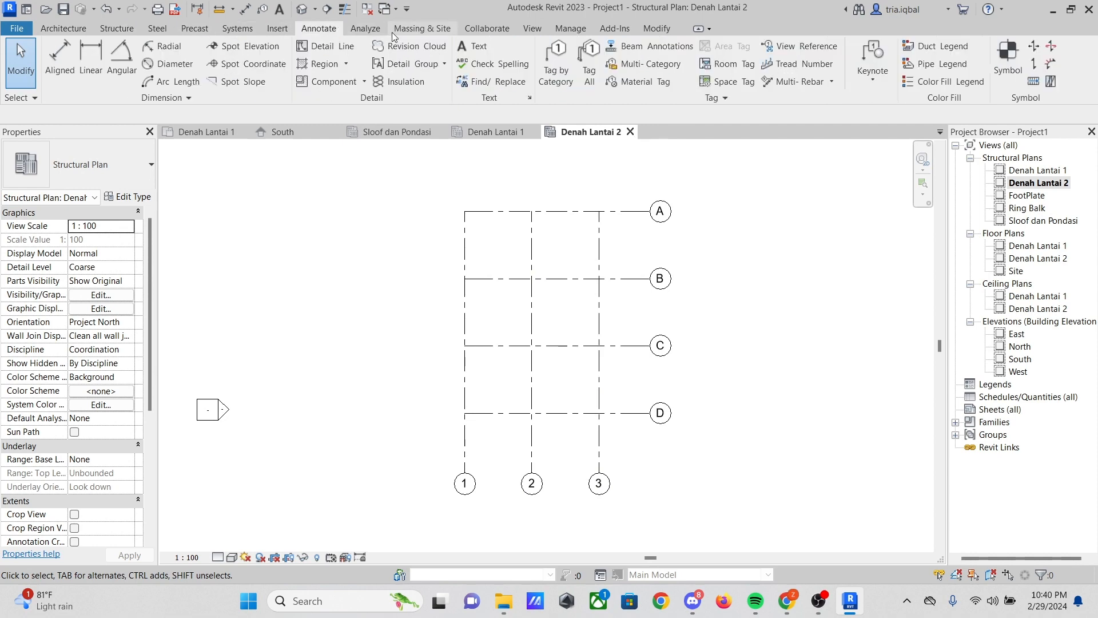
left_click(334, 45)
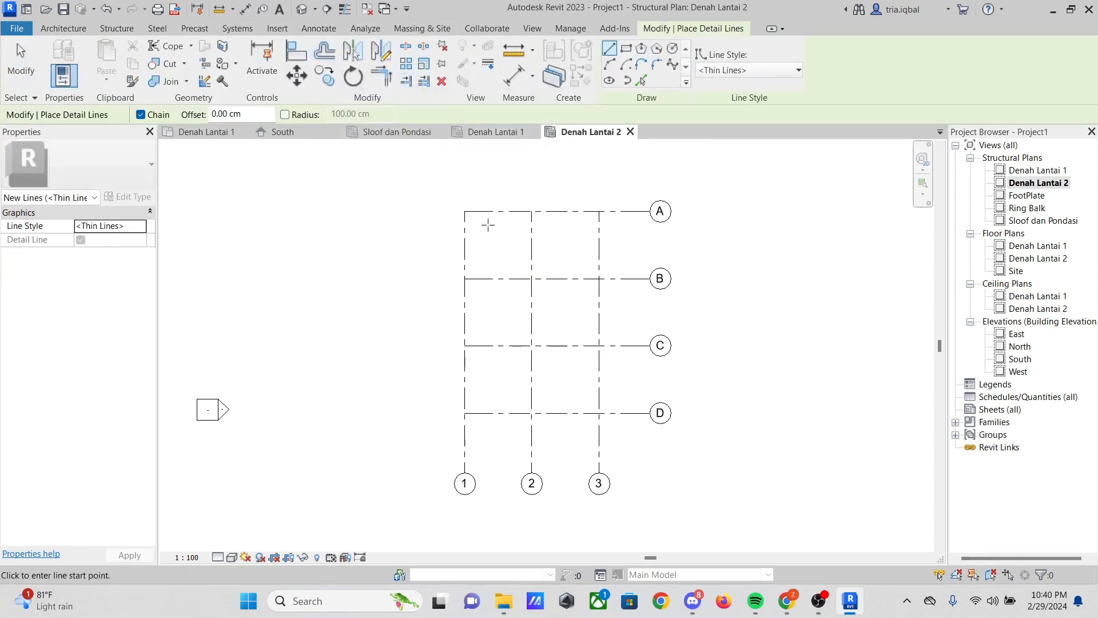
scroll(457, 225, "up", 2)
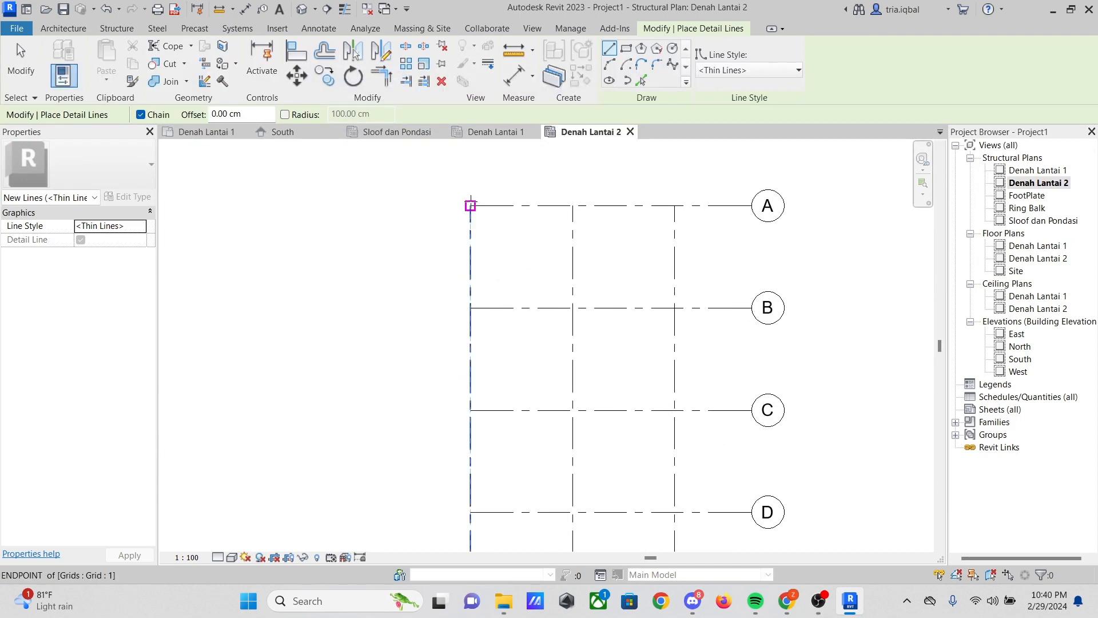
left_click(470, 206)
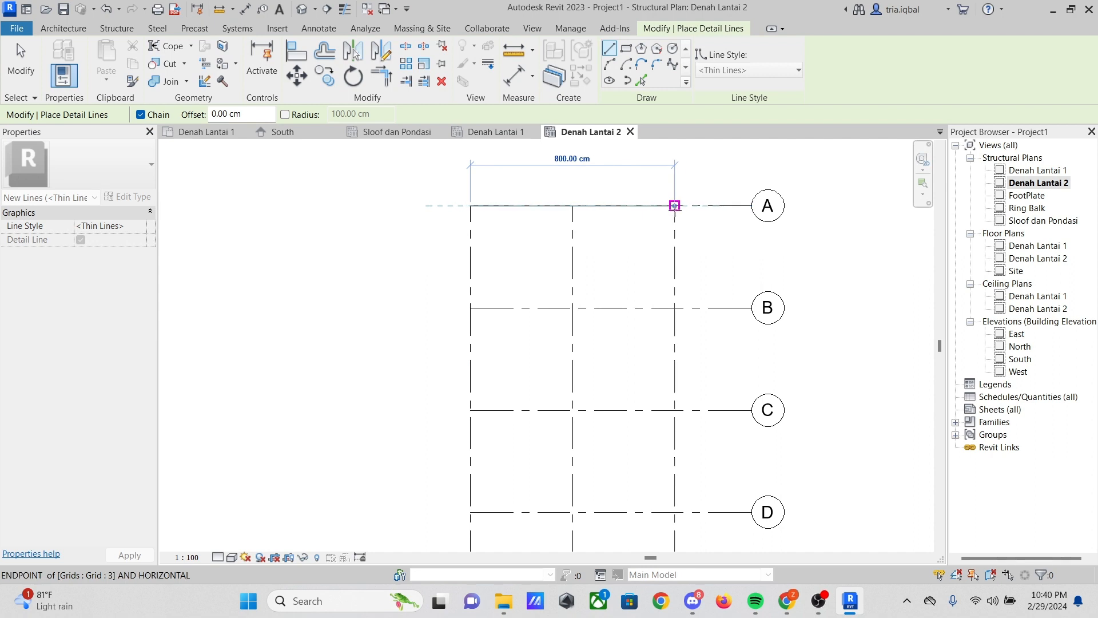
left_click(675, 206)
scroll(649, 373, "down", 3)
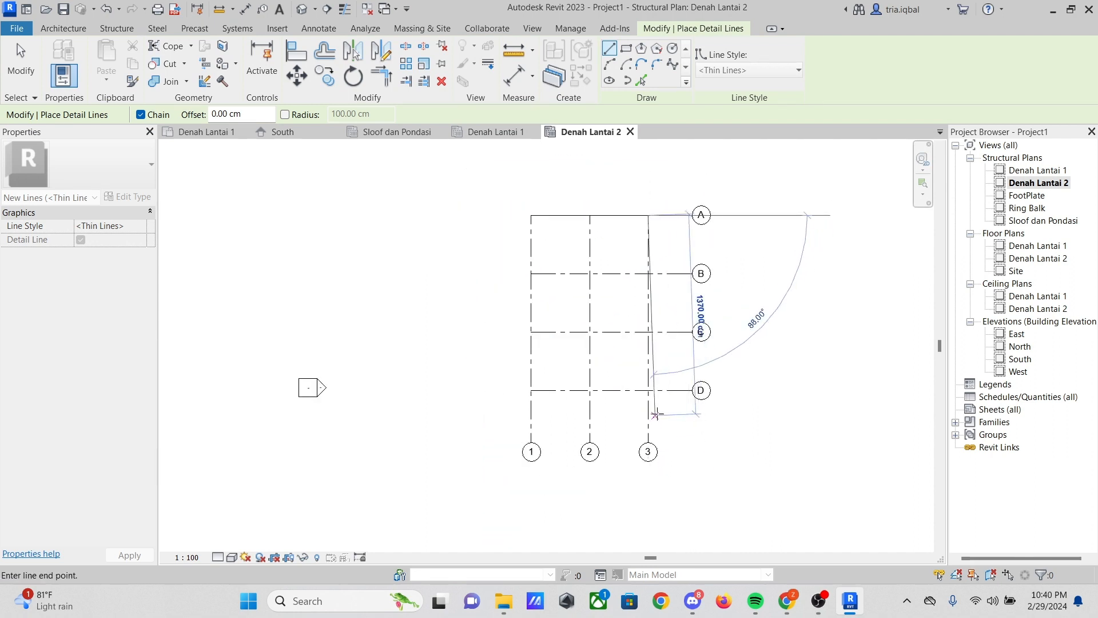
left_click(648, 391)
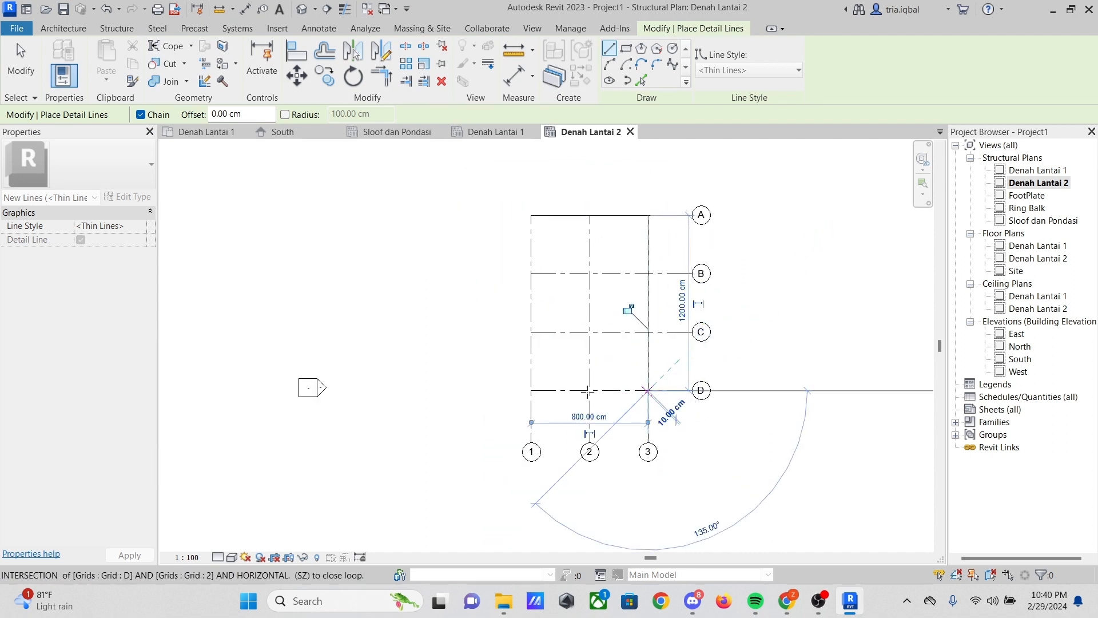
left_click(531, 390)
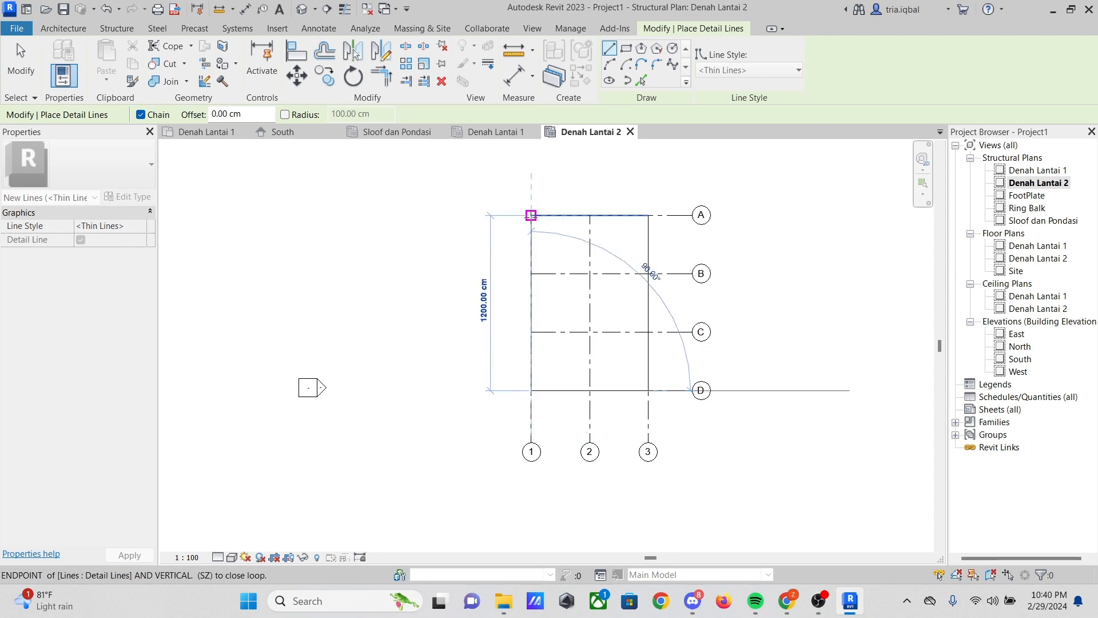
left_click(532, 215)
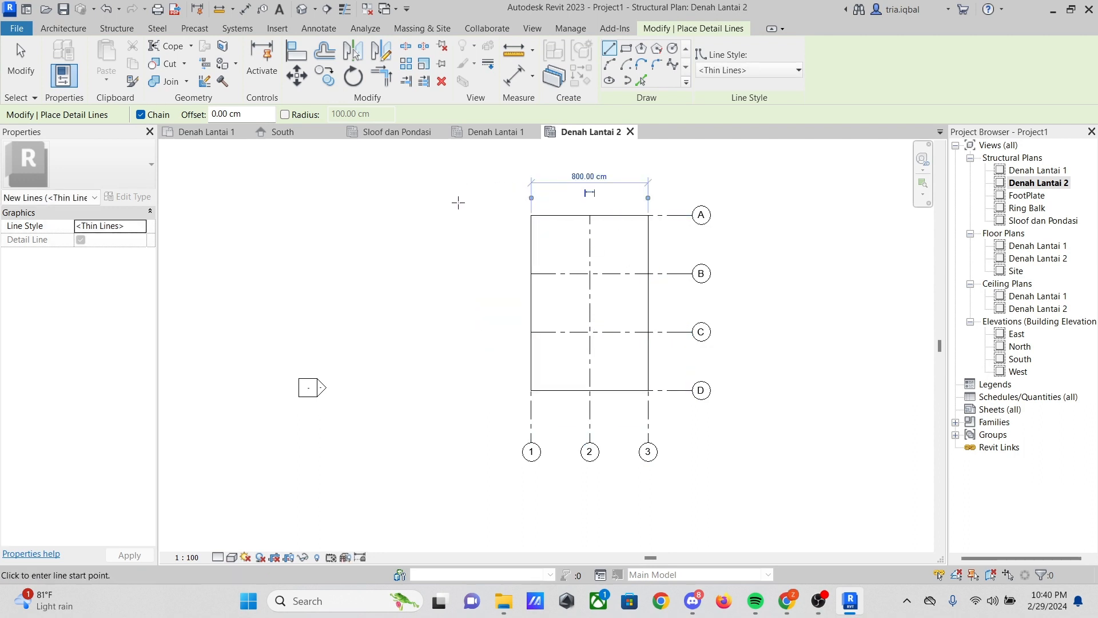
Draw the upper-right room's inner edges with detail lines, along grid 2 from A to B and along grid B to grid 3
scroll(547, 196, "up", 2)
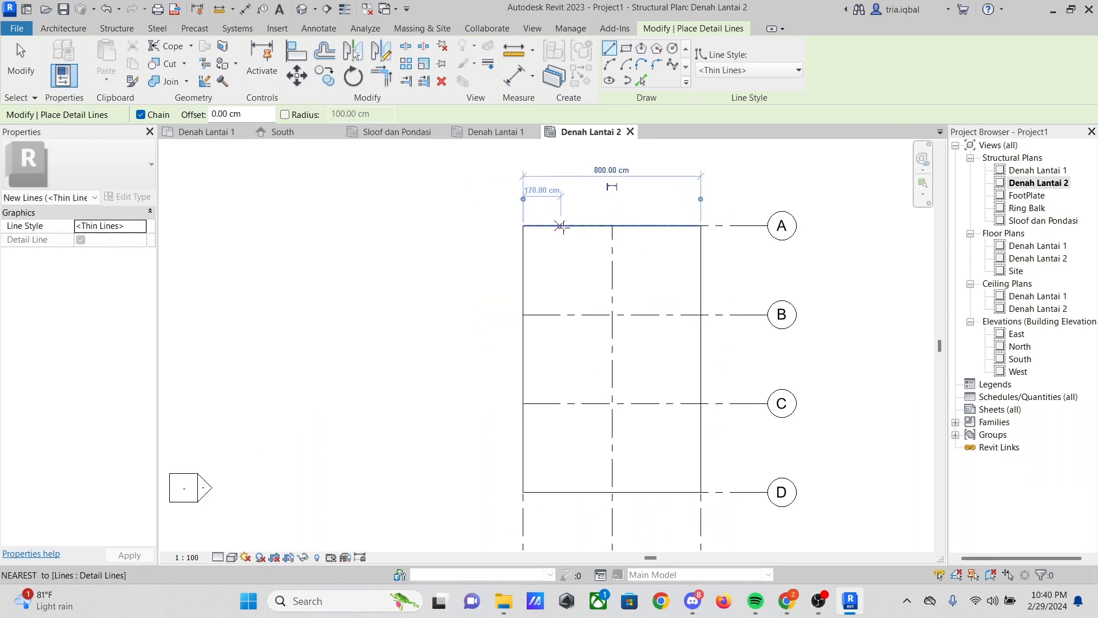
left_click(612, 225)
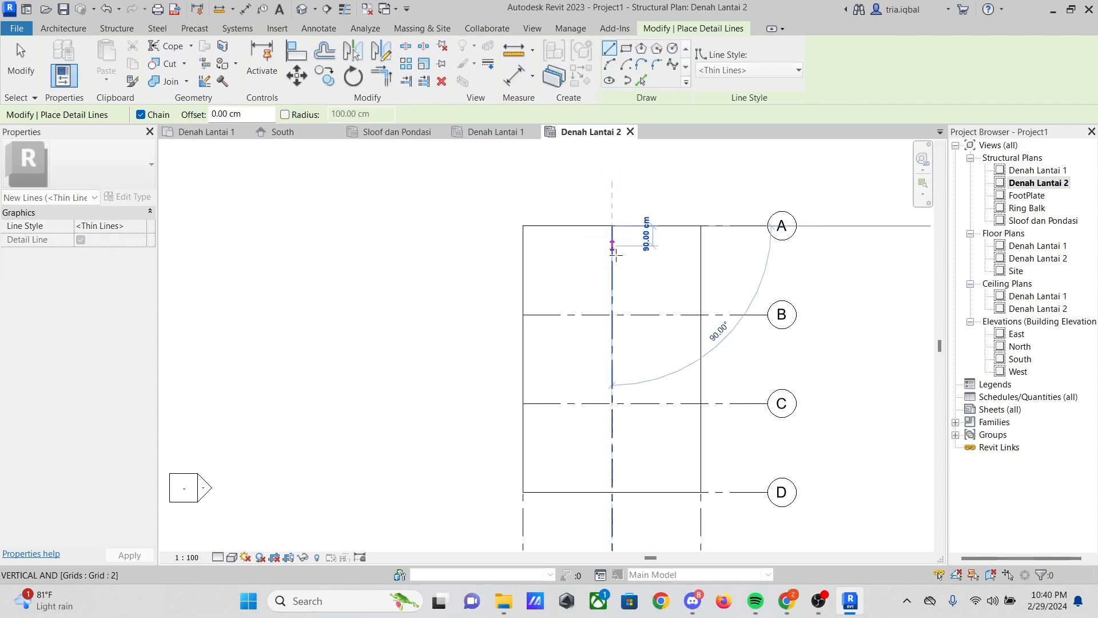
left_click(611, 315)
key("Escape")
scroll(467, 253, "down", 3)
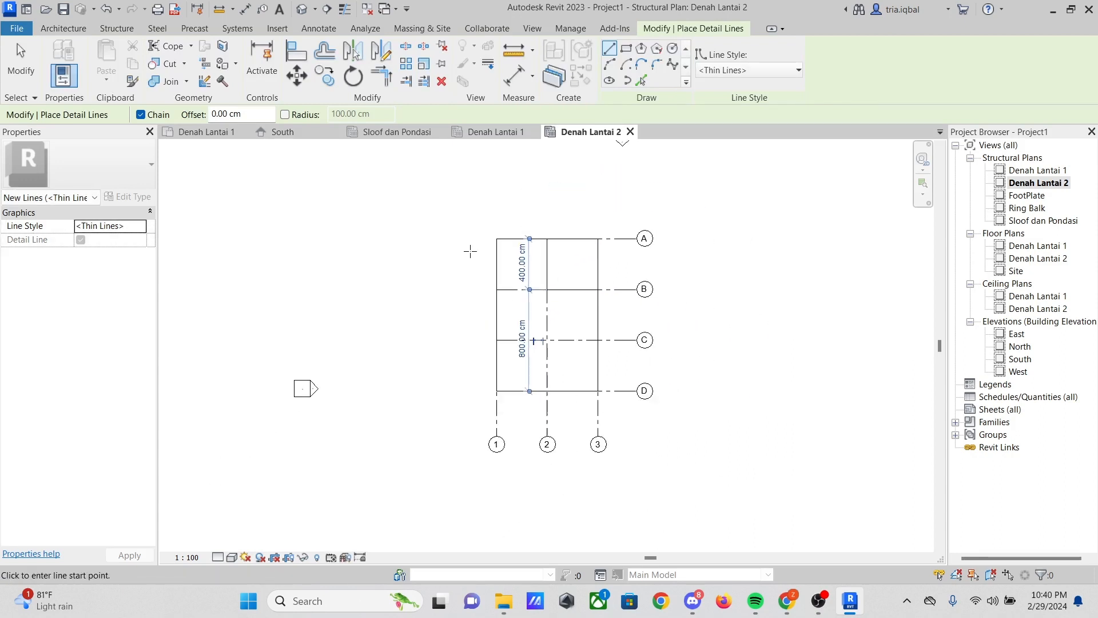
Draw the lower-left room's inner edges with detail lines, along grid 2 from D to C and along grid C to grid 1
scroll(514, 452, "up", 3)
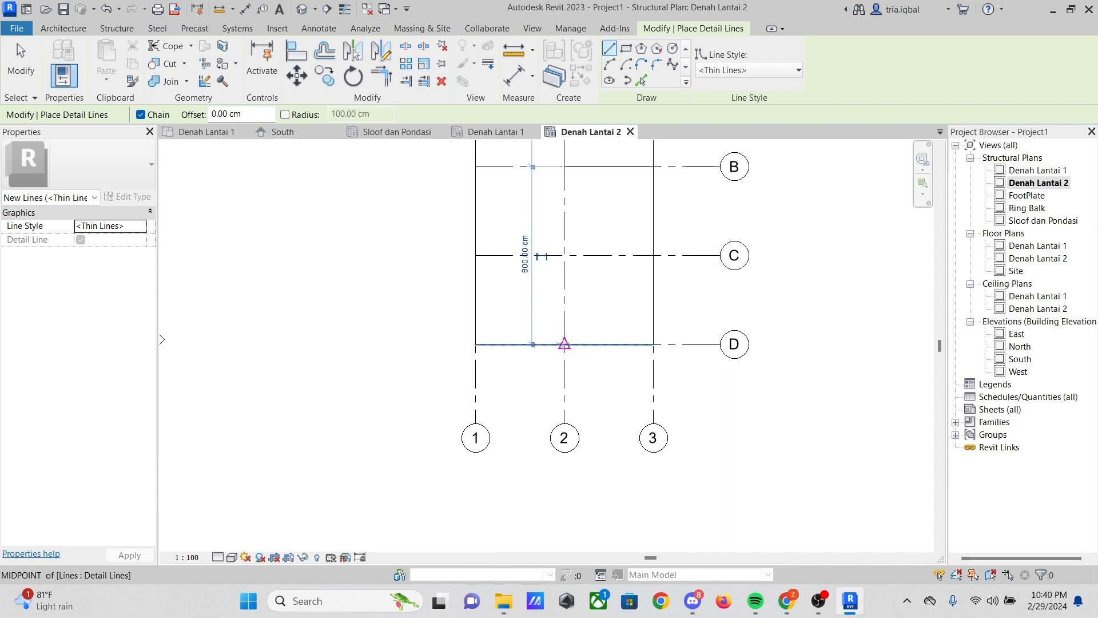
left_click(565, 256)
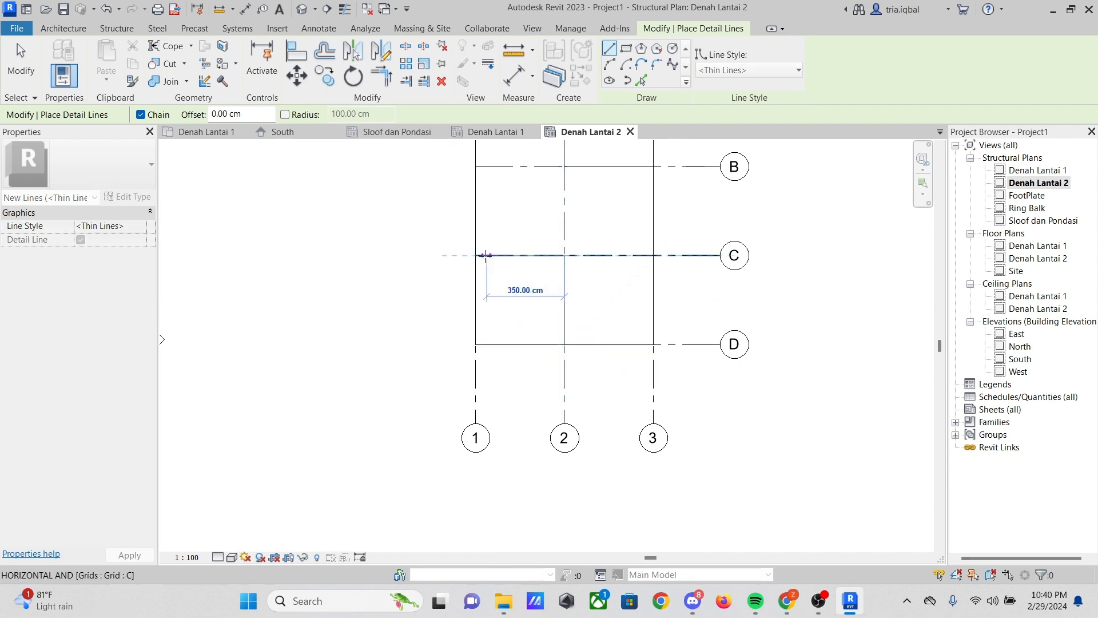
left_click(477, 257)
key("Escape")
scroll(508, 304, "down", 2)
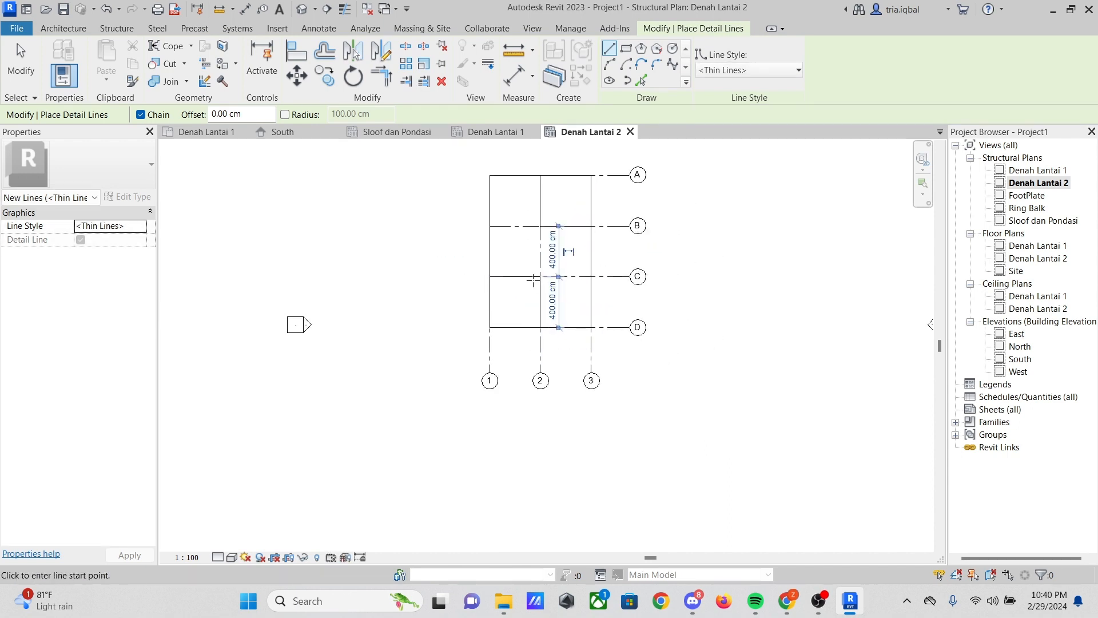
scroll(514, 226, "up", 2)
scroll(527, 260, "down", 2)
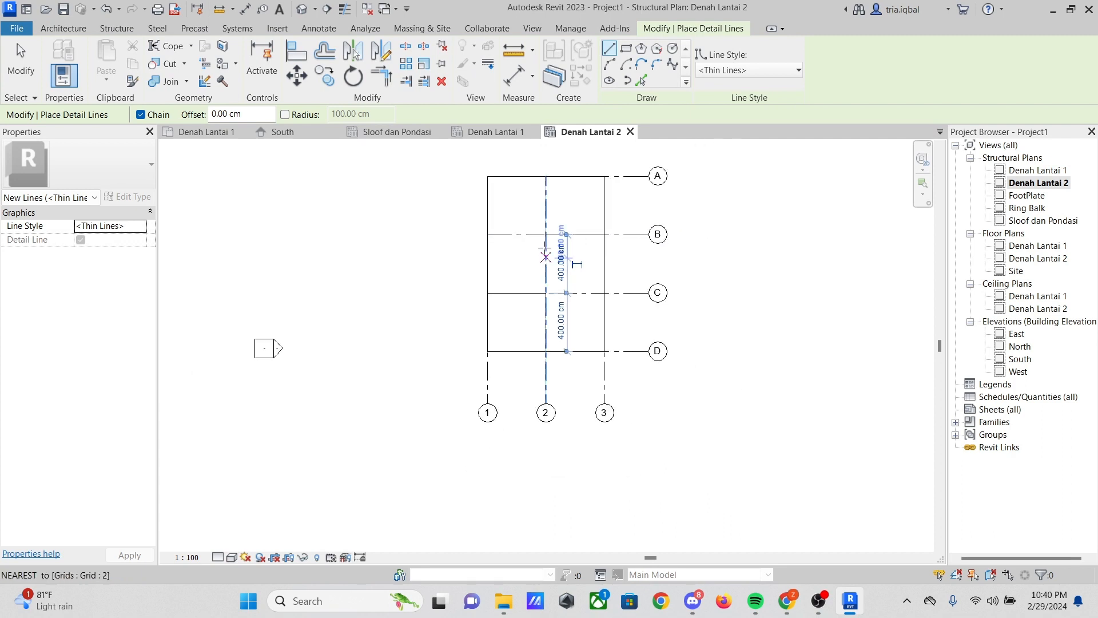
scroll(581, 235, "up", 2)
scroll(528, 237, "up", 2)
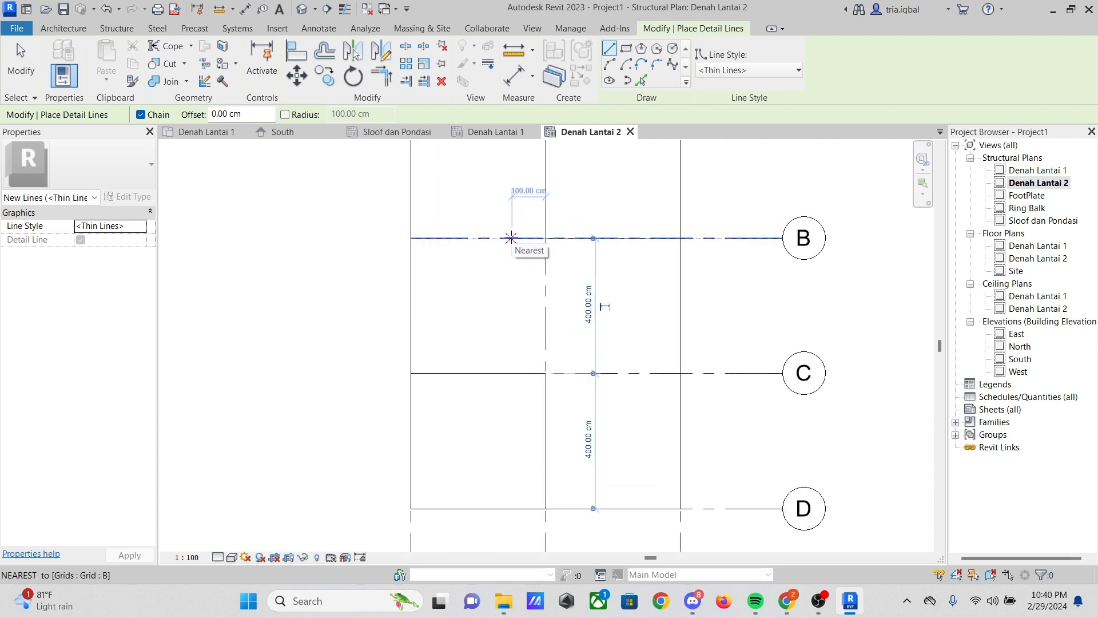
scroll(610, 302, "down", 2)
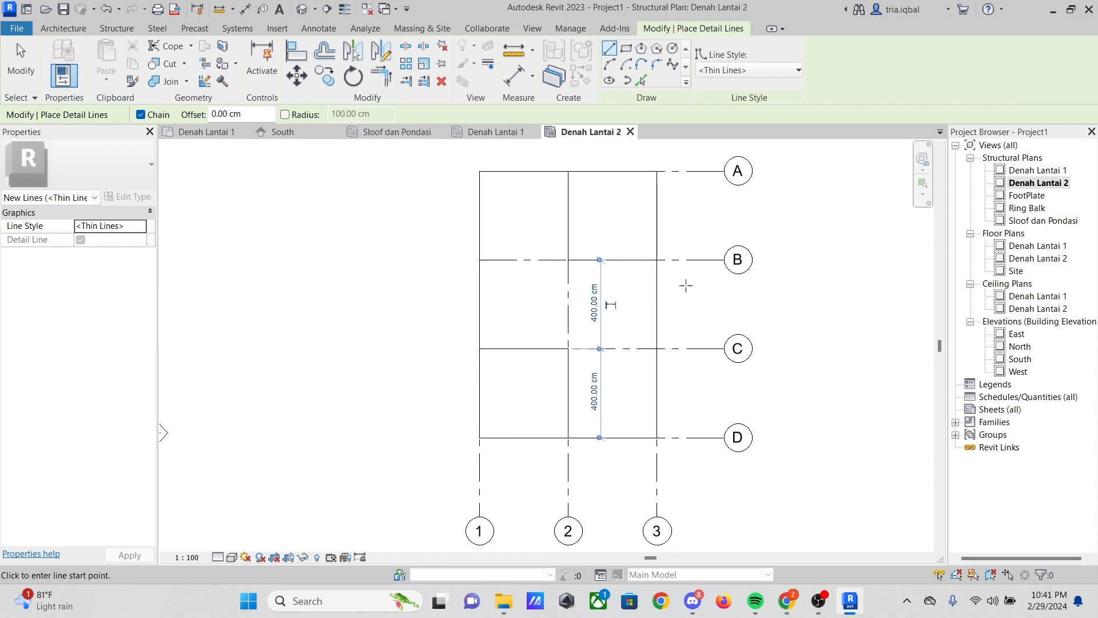
left_click(568, 259)
scroll(527, 236, "down", 2)
key("Escape")
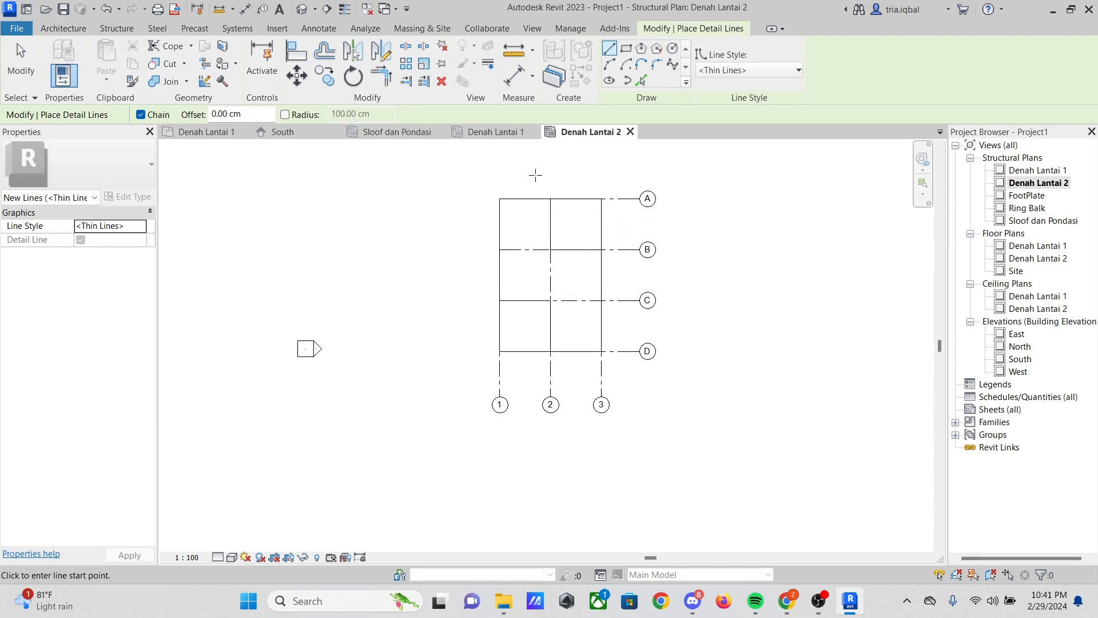
key("Escape")
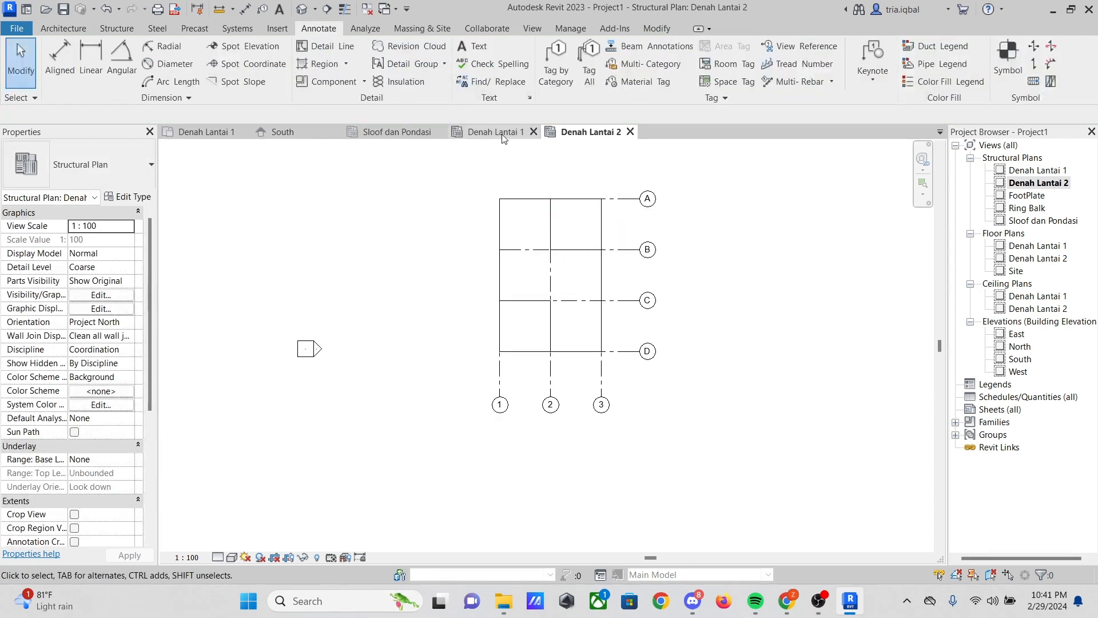
Switch to the Denah Lantai 1 structural plan, start placing a structural column and check the available column types
left_click(503, 135)
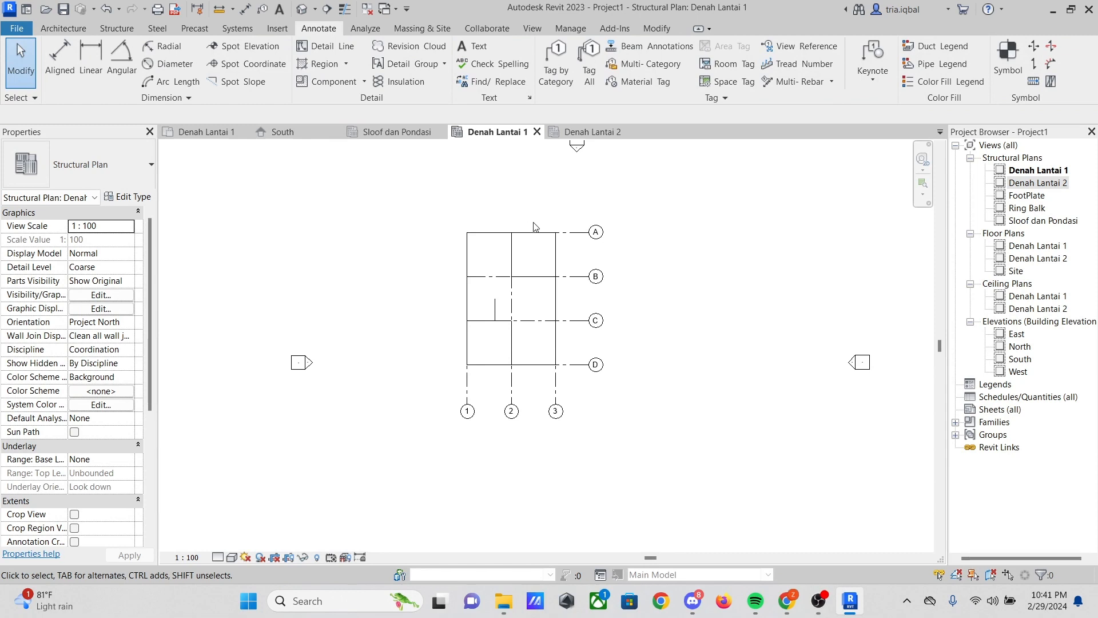
scroll(539, 252, "up", 3)
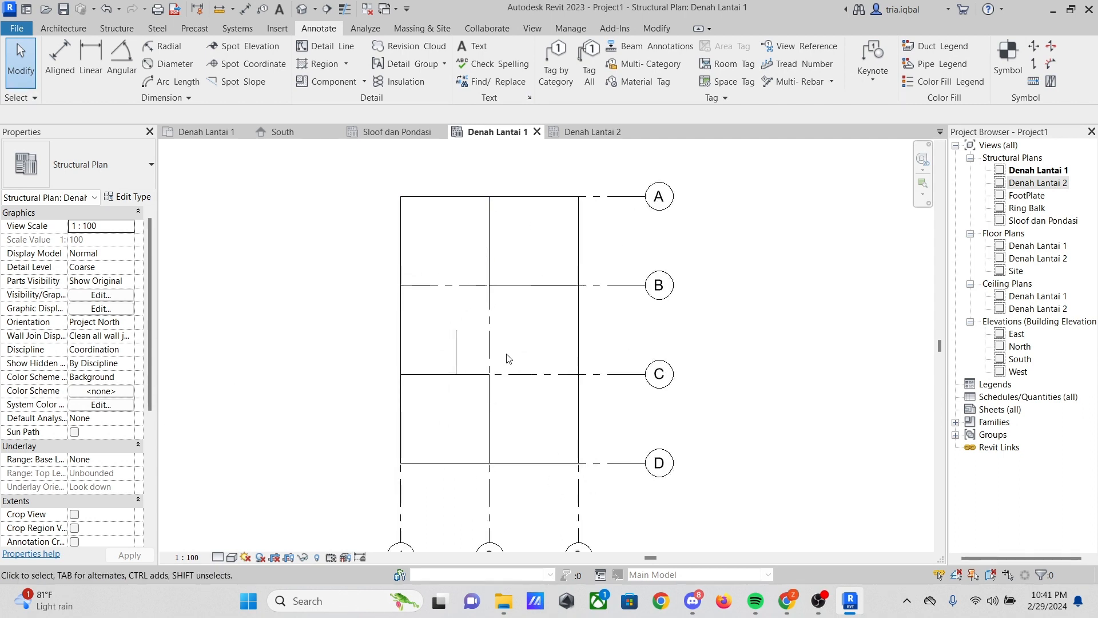
scroll(431, 363, "up", 4)
scroll(433, 363, "down", 5)
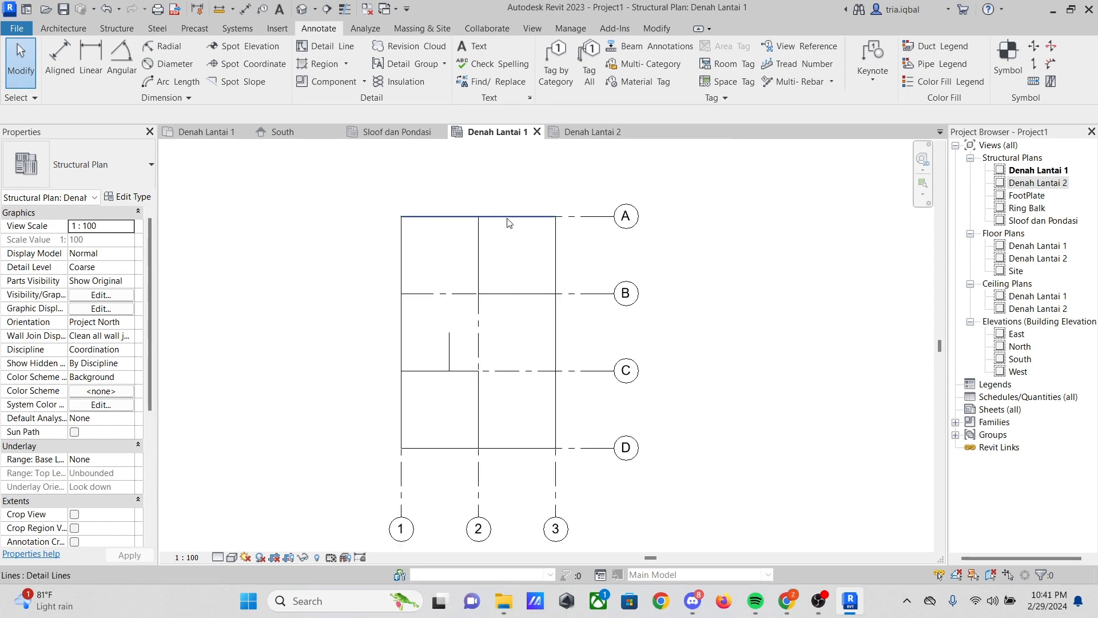
left_click(124, 29)
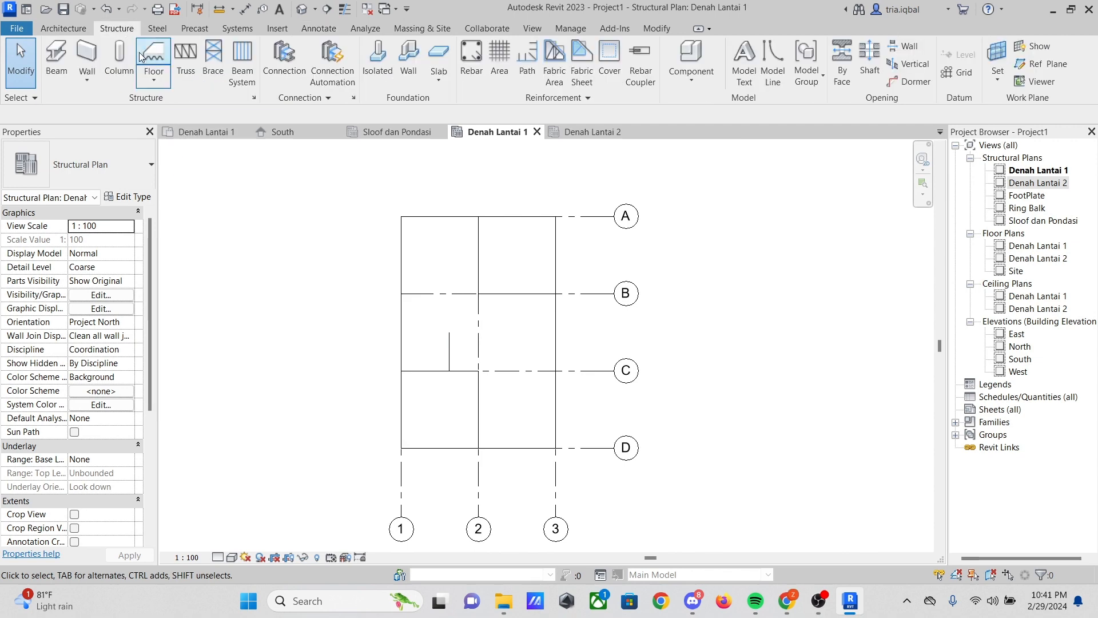
left_click(117, 64)
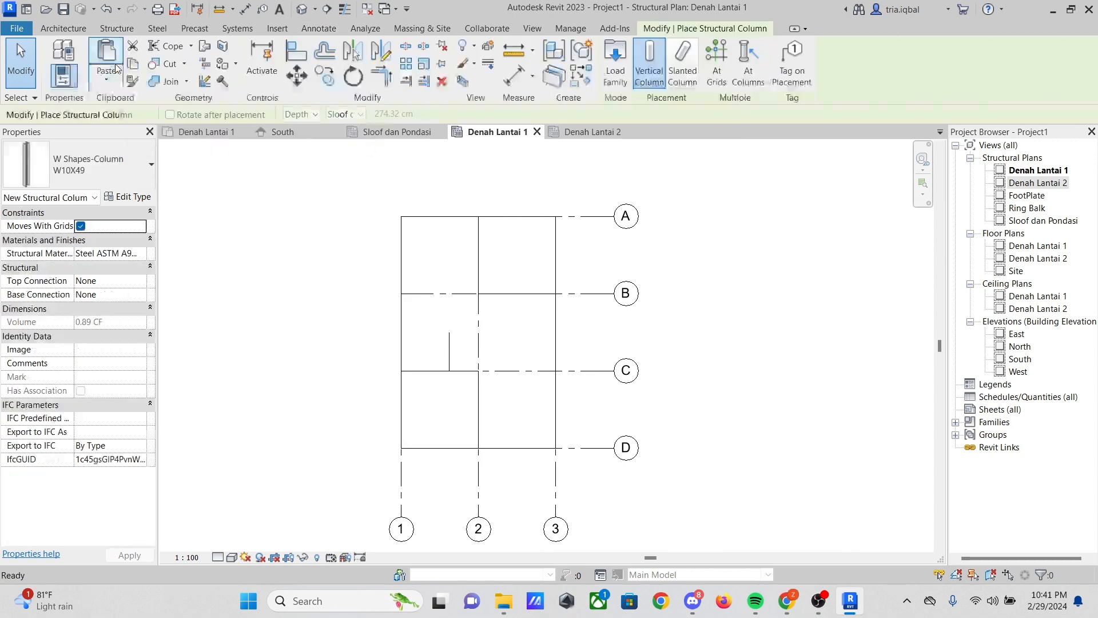
left_click(128, 165)
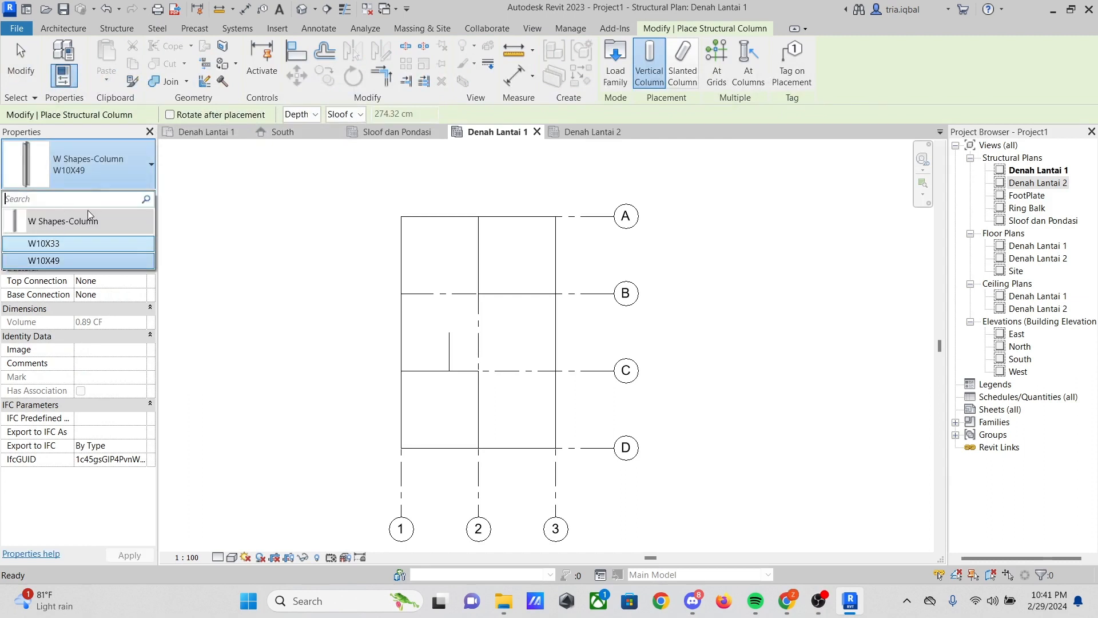
mouse_move(115, 223)
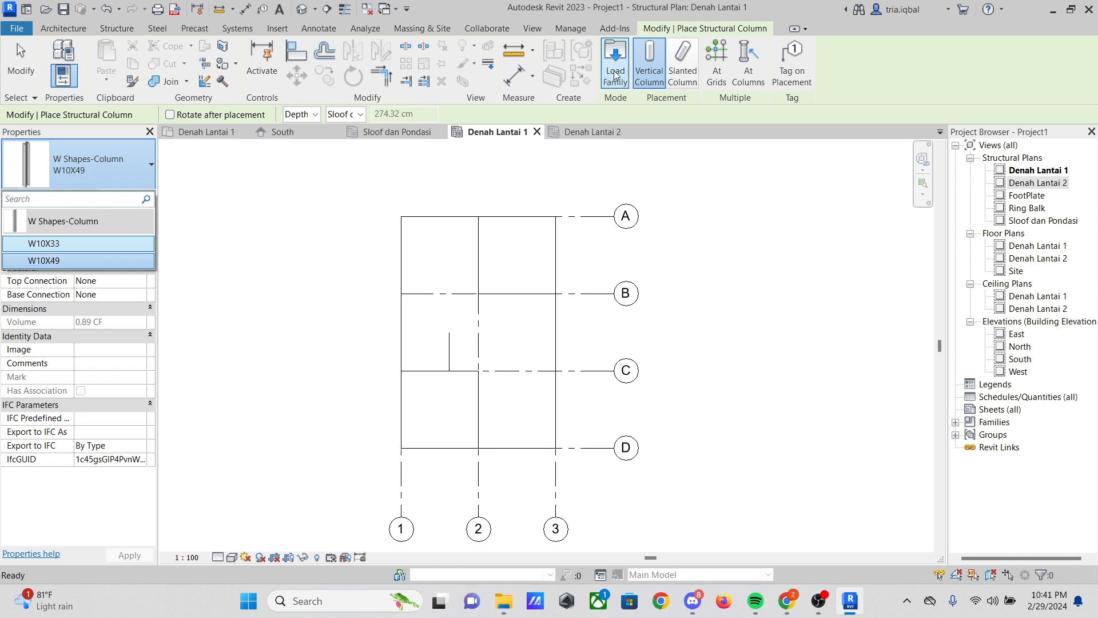
Load the M_Concrete-Rectangular-Column family from the REVIT 2023 > US > Structural Columns > Concrete folder on drive D
left_click(615, 75)
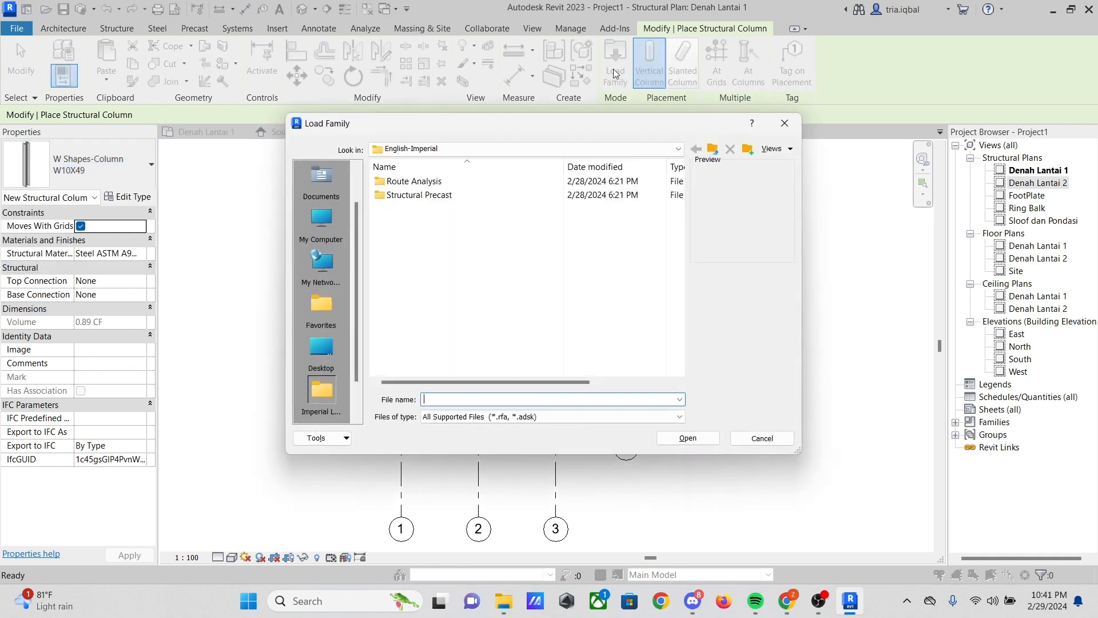
left_click(446, 148)
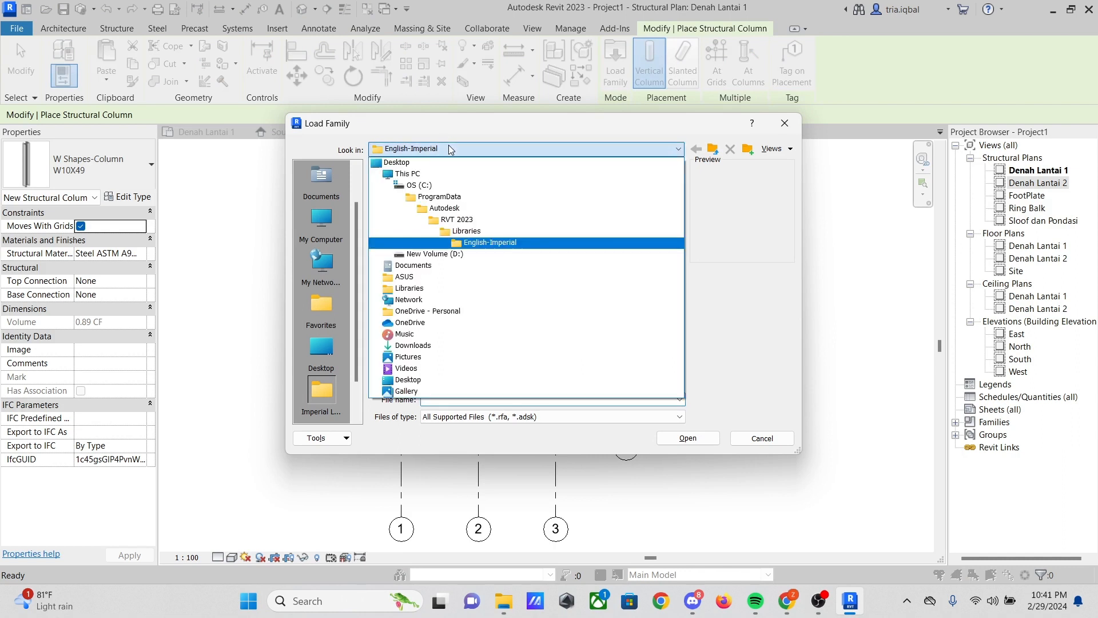
left_click(469, 256)
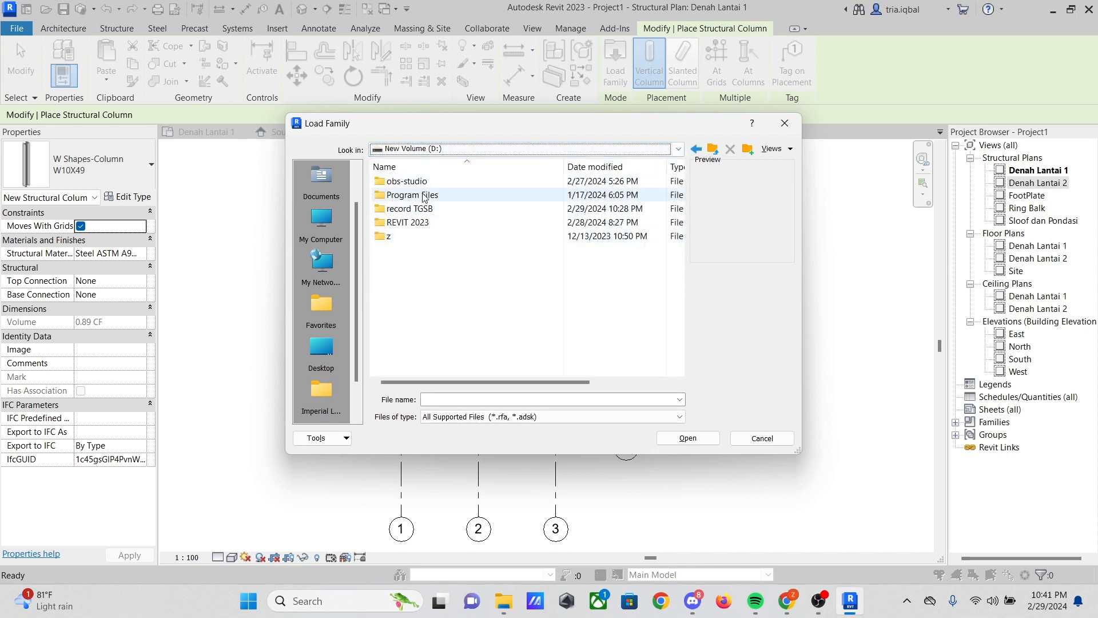
double_click(427, 222)
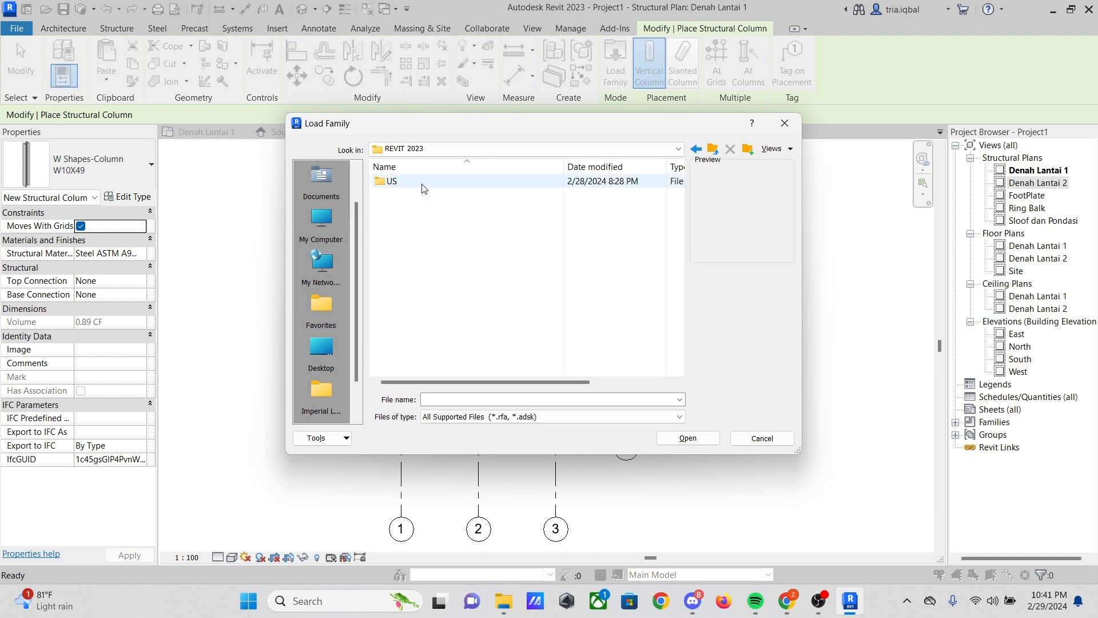
double_click(423, 184)
scroll(435, 275, "down", 4)
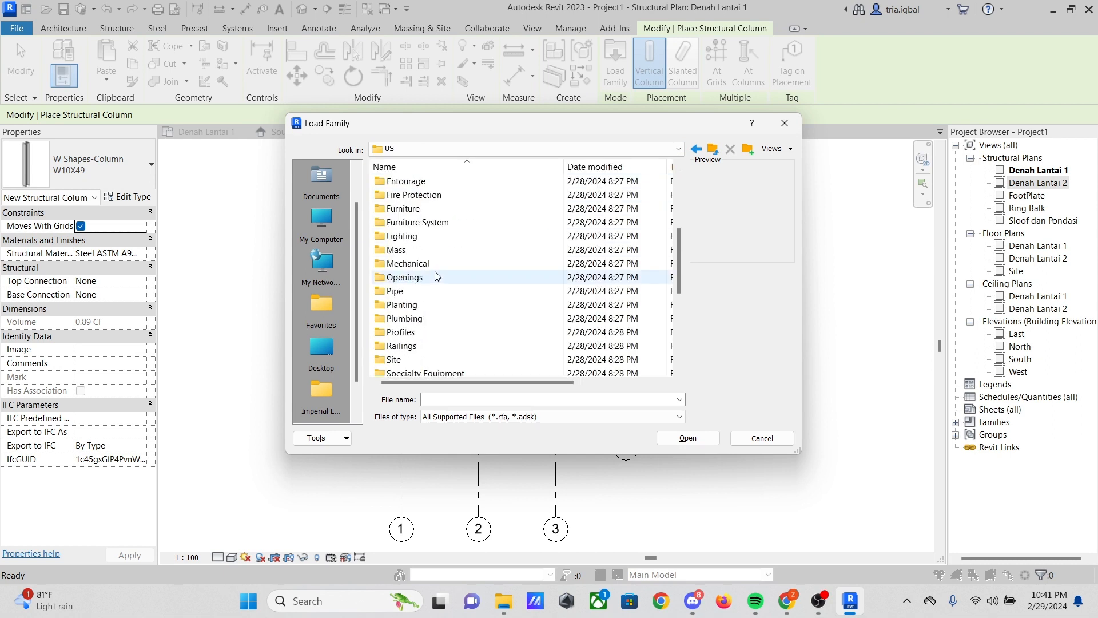
scroll(435, 276, "down", 5)
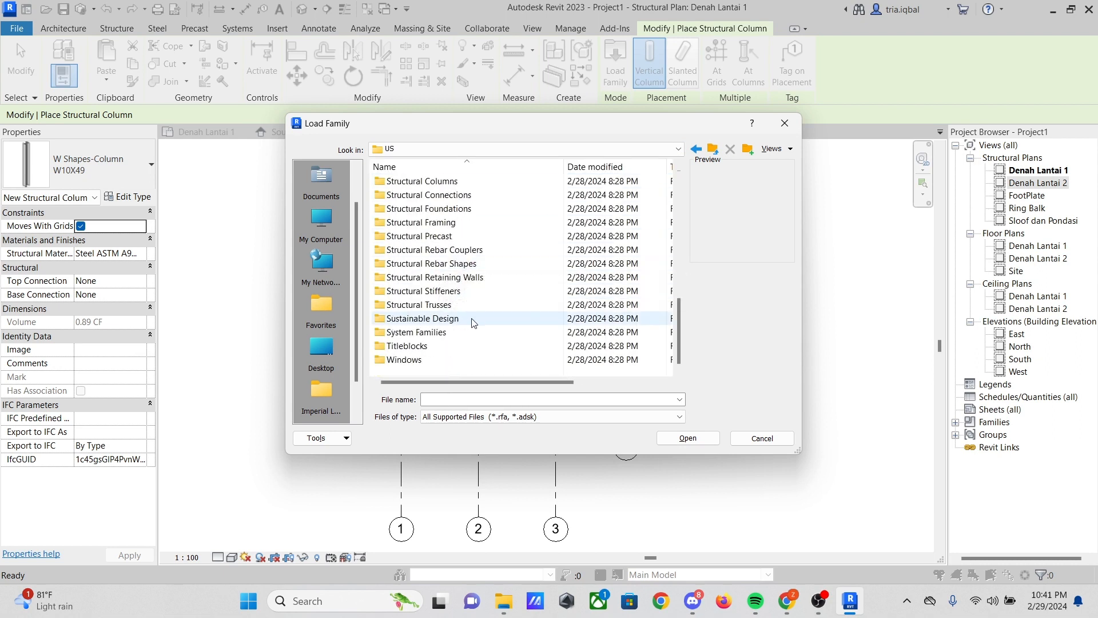
double_click(467, 182)
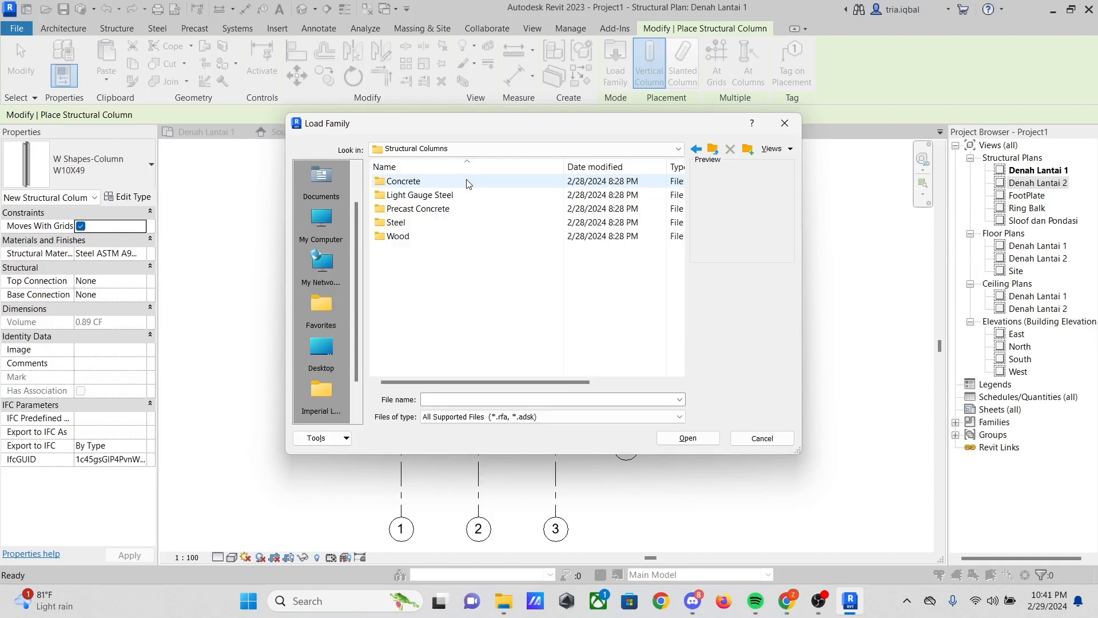
double_click(423, 182)
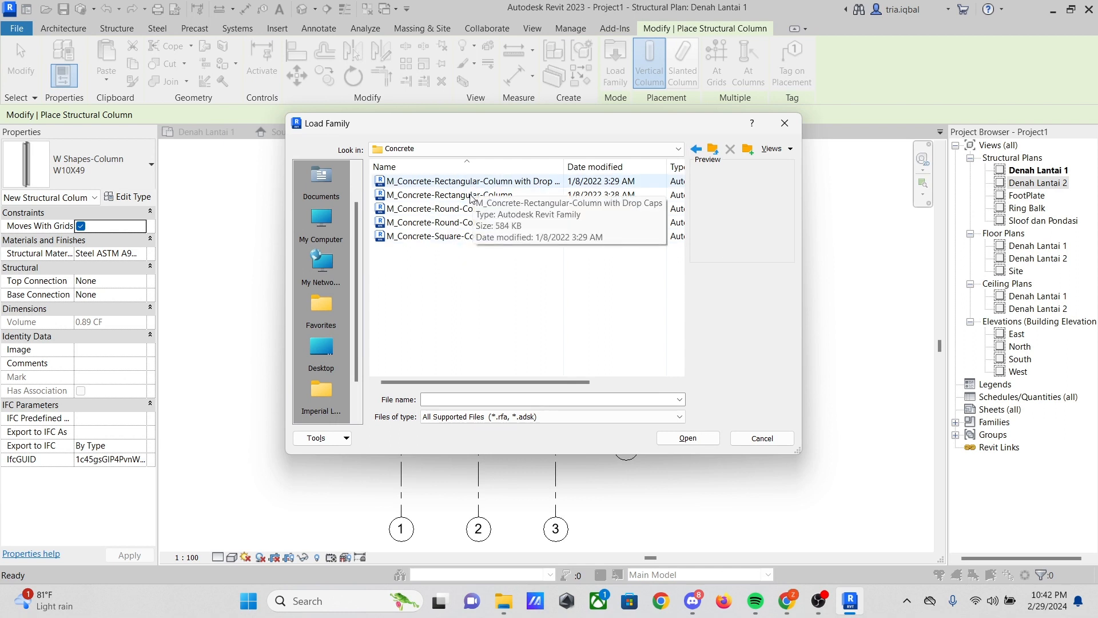
left_click(430, 198)
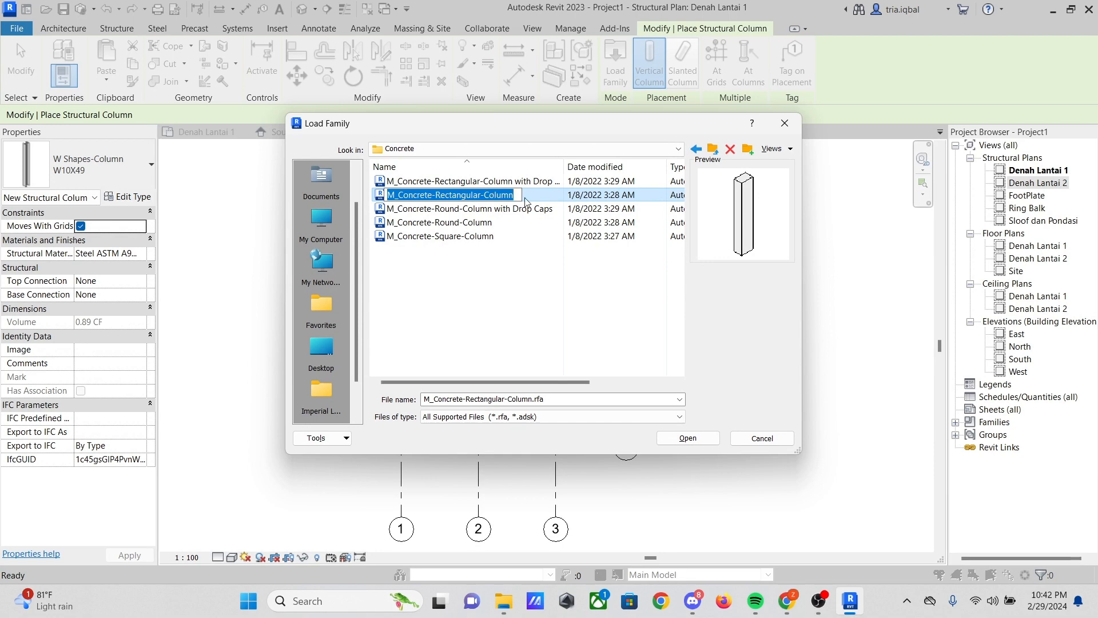
left_click(548, 195)
left_click(688, 438)
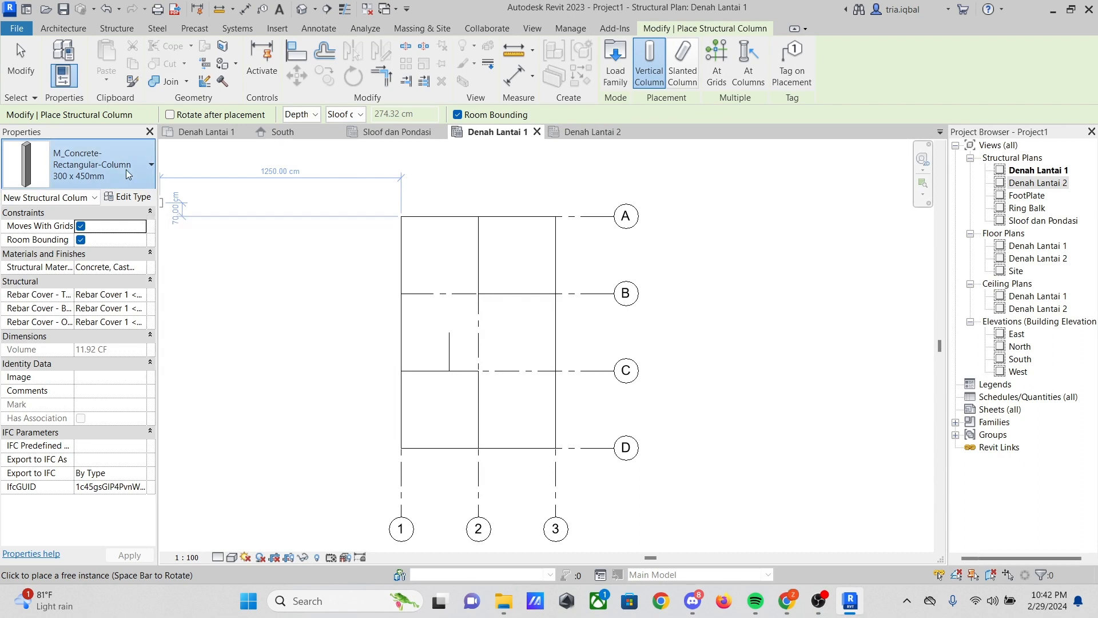
Duplicate the 300 x 450mm rectangular concrete column type under the name KOLOM UTAMA 30 x 30
left_click(150, 164)
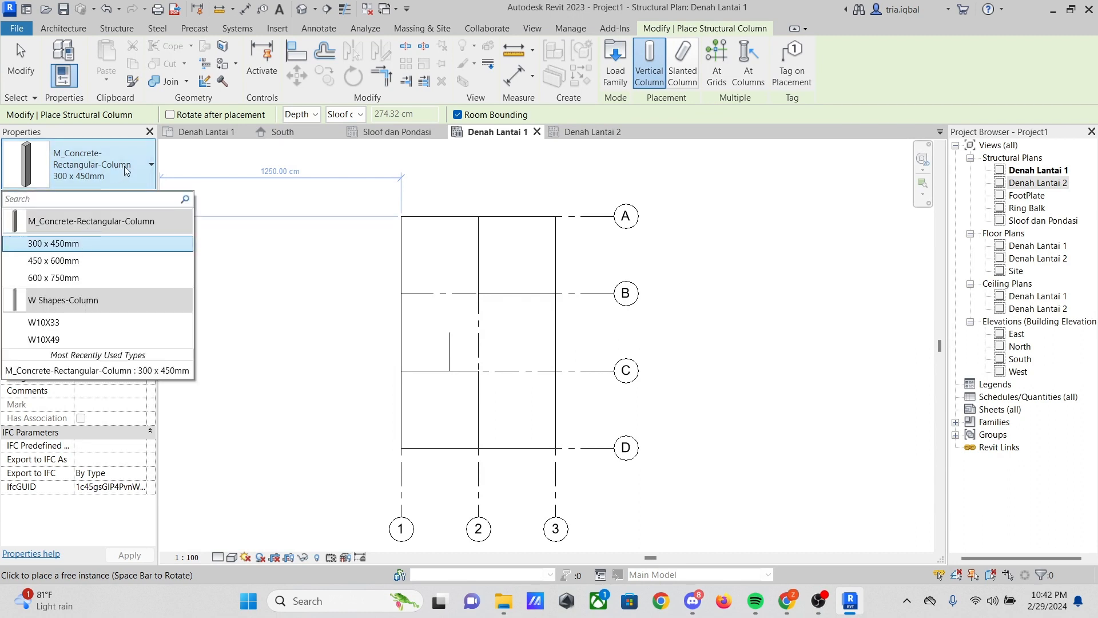
left_click(125, 166)
left_click(127, 196)
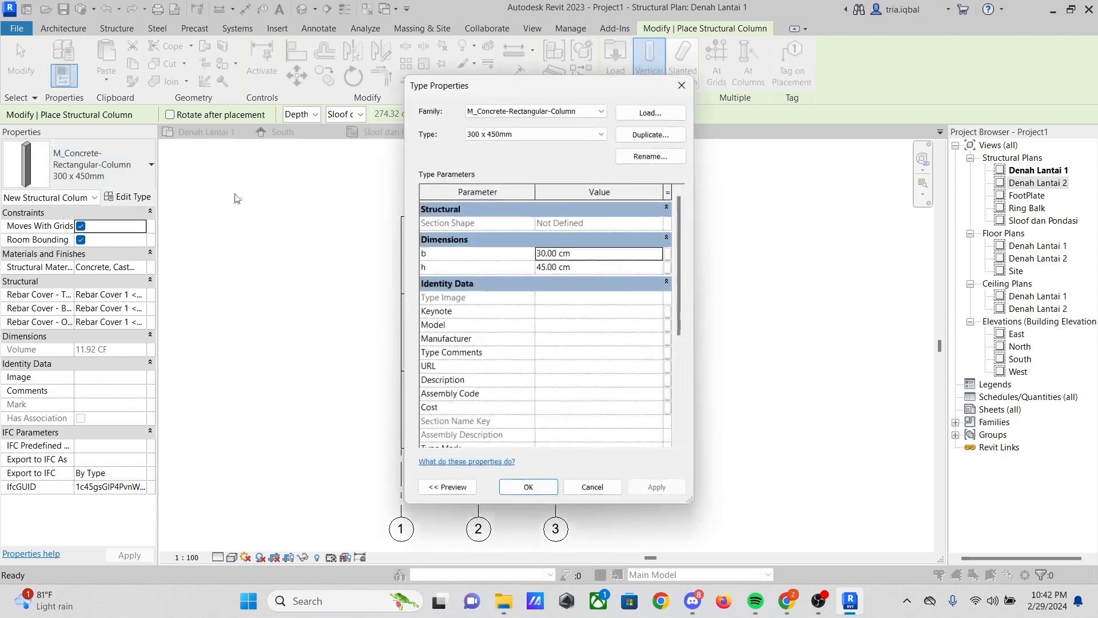
left_click(653, 135)
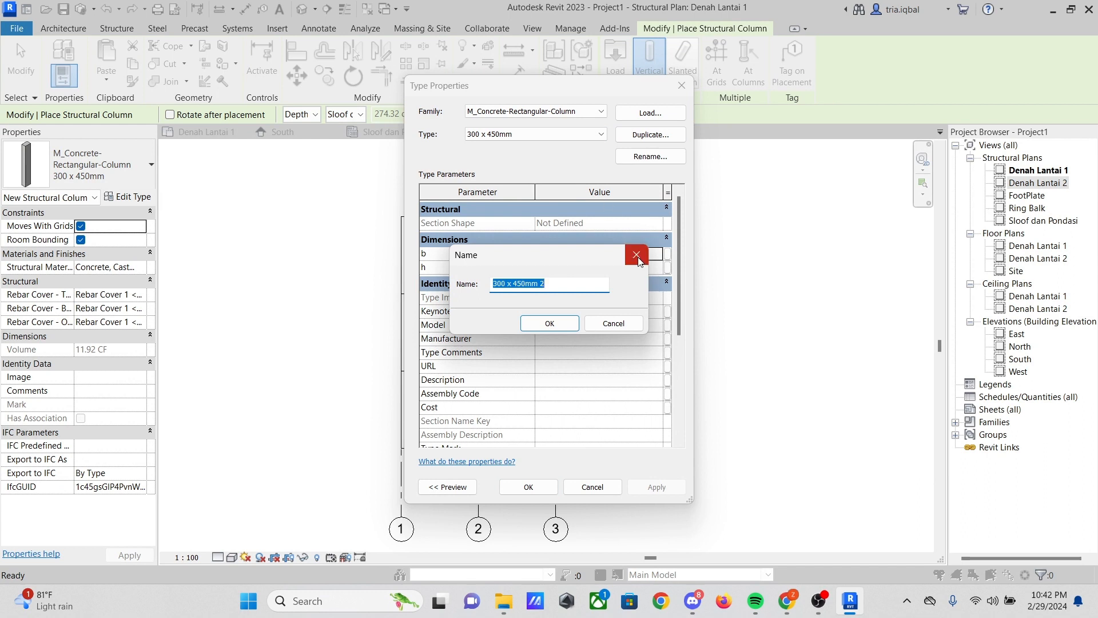
type("KLOLOM UTAMA 30 x 30")
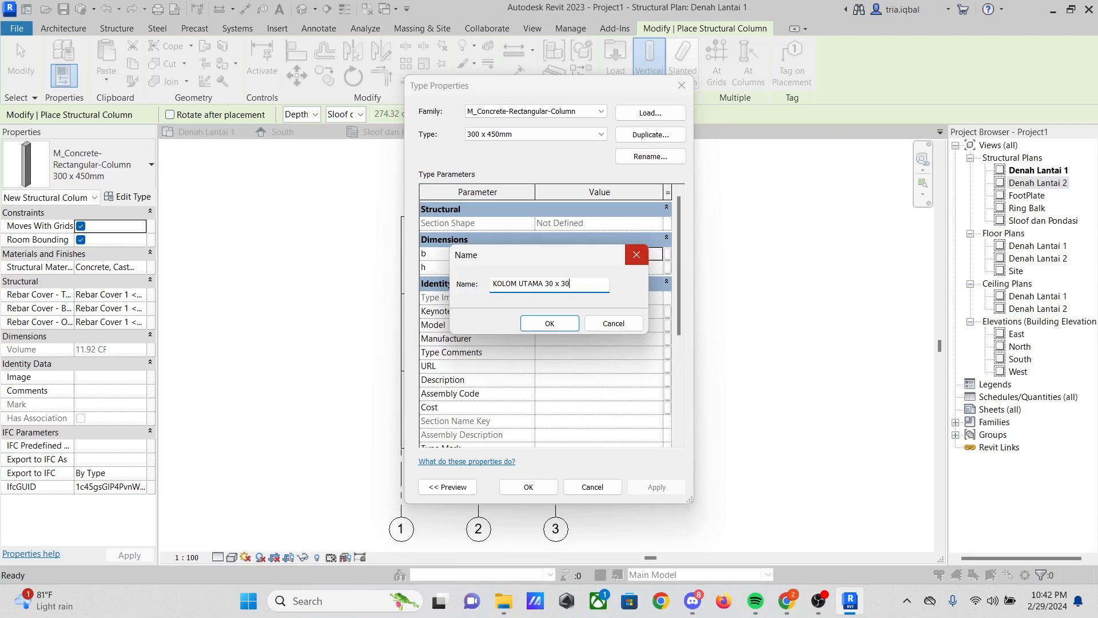
key("Return")
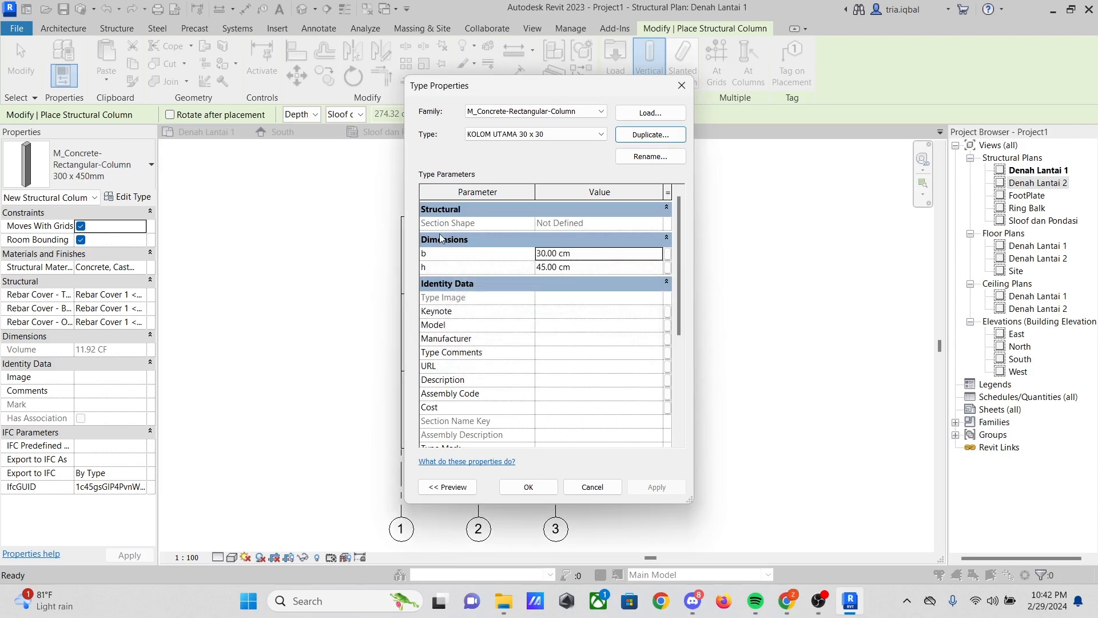
Set the h dimension of the KOLOM UTAMA 30 x 30 type to 30 cm and apply the type properties
left_click(545, 269)
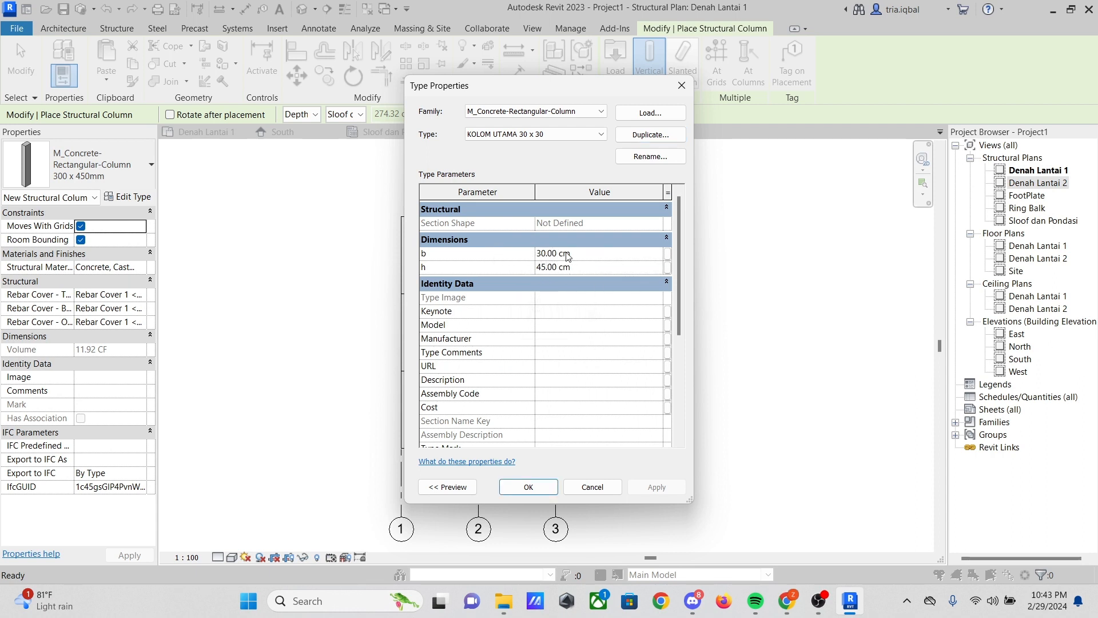
key("BackSpace")
key("BackSpace")
type("30")
left_click(529, 486)
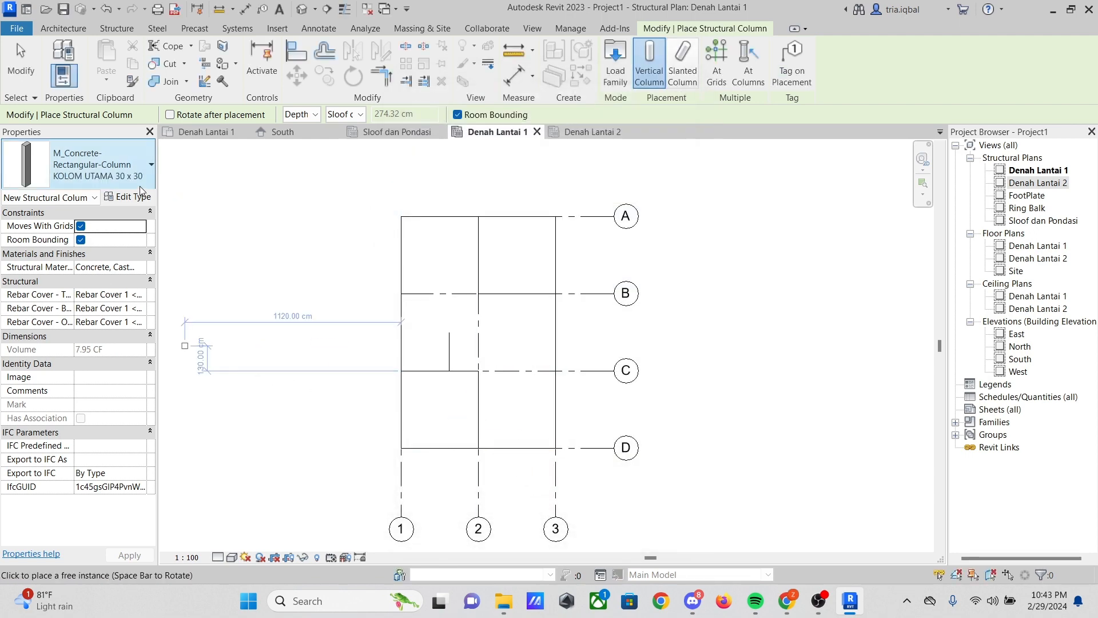
Place KOLOM UTAMA 30 x 30 columns at all intersections of grids A to D and 1 to 3, and finish the Column command
scroll(399, 206, "up", 3)
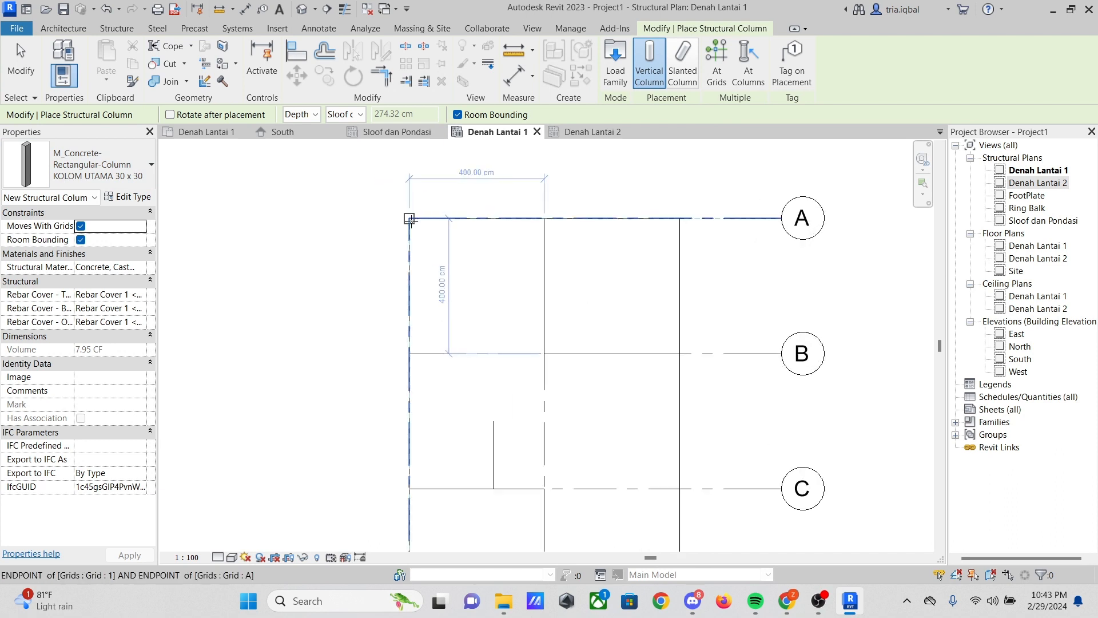
scroll(399, 205, "down", 5)
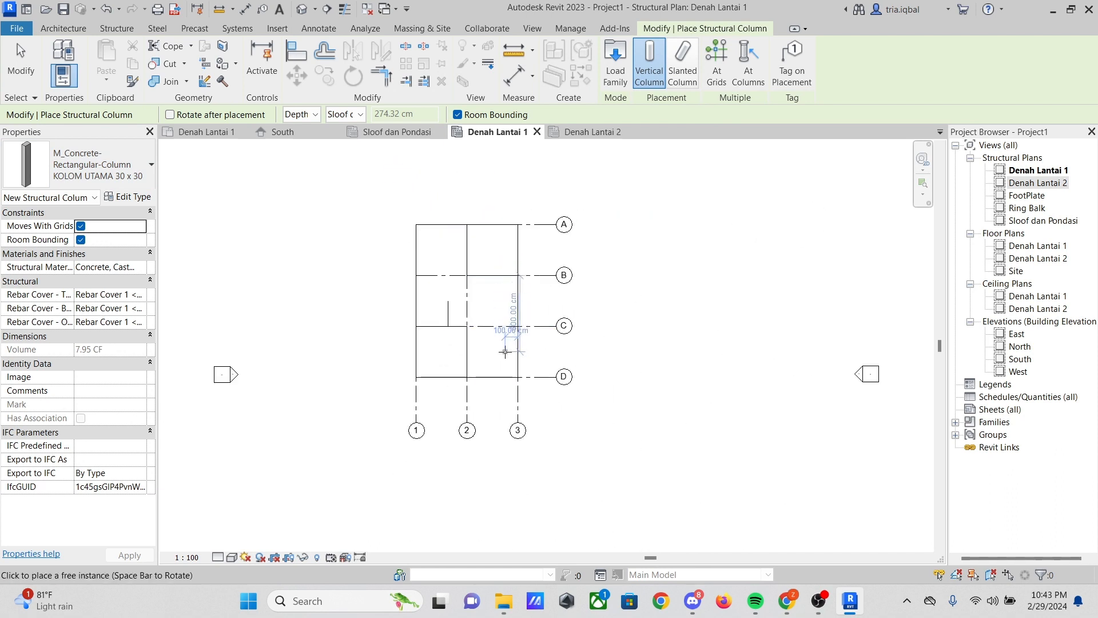
scroll(508, 353, "up", 3)
scroll(508, 353, "down", 2)
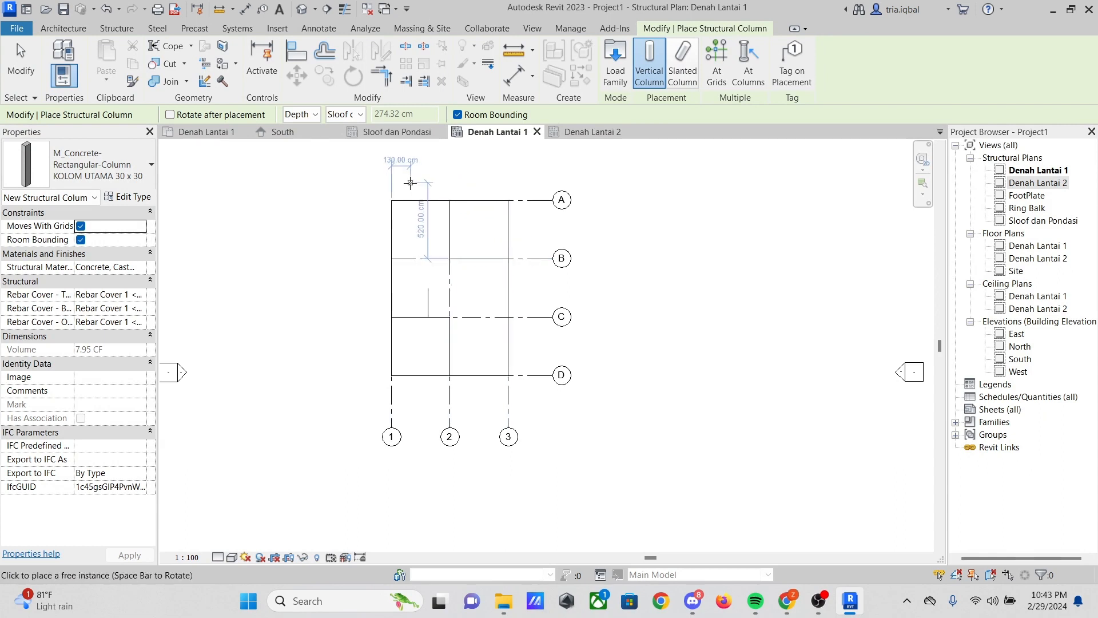
scroll(395, 199, "up", 4)
scroll(394, 214, "up", 2)
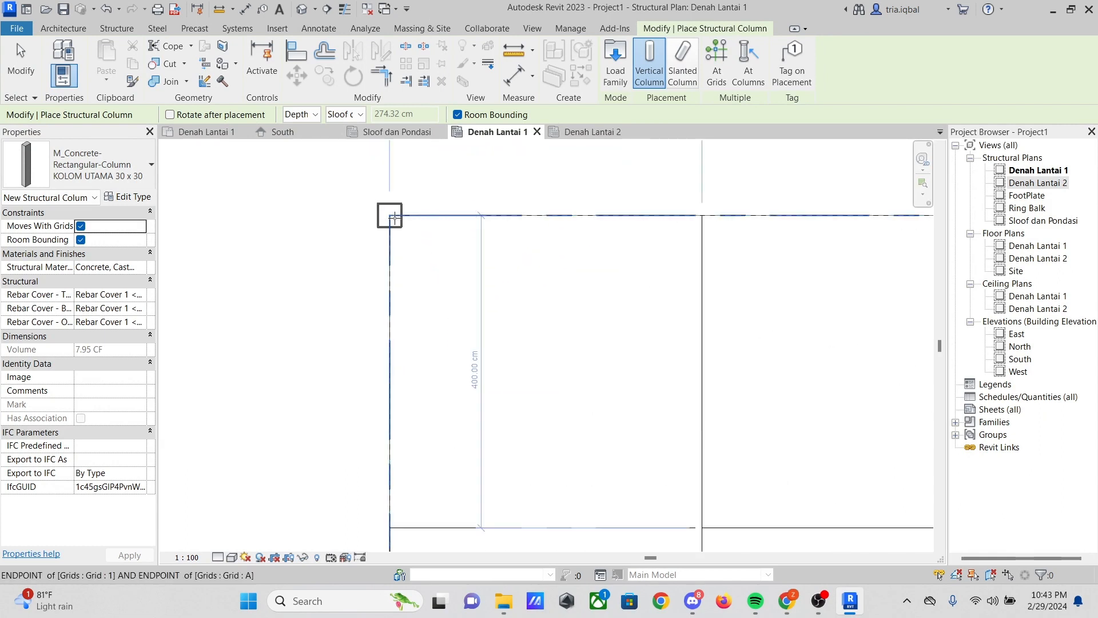
scroll(391, 216, "down", 5)
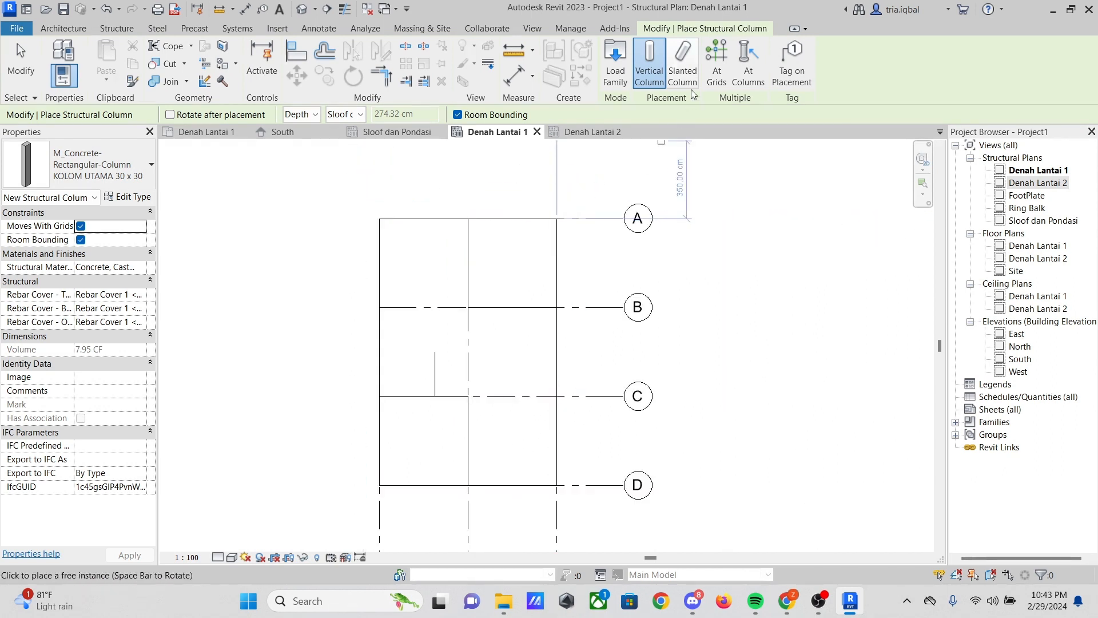
left_click(716, 62)
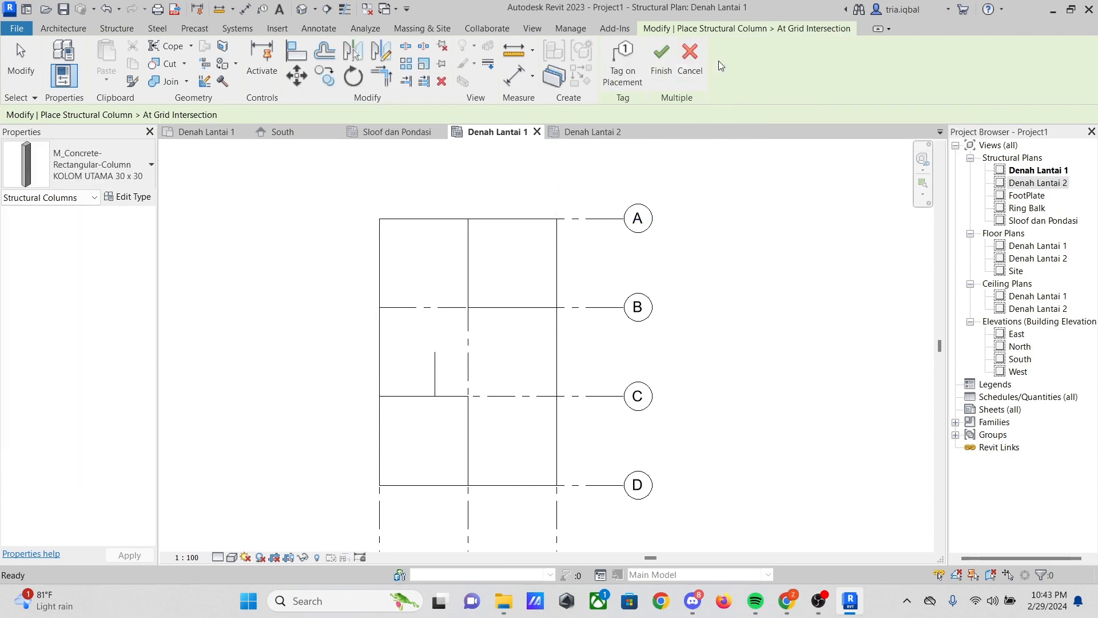
scroll(505, 238, "down", 4)
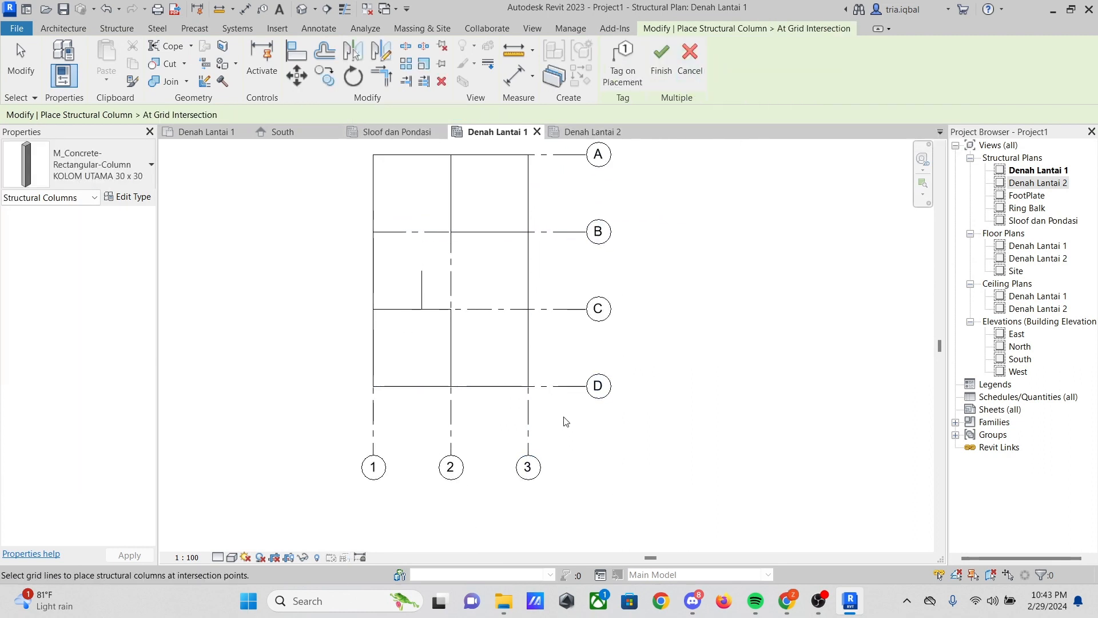
left_click_drag(562, 416, 370, 170)
scroll(475, 197, "up", 2)
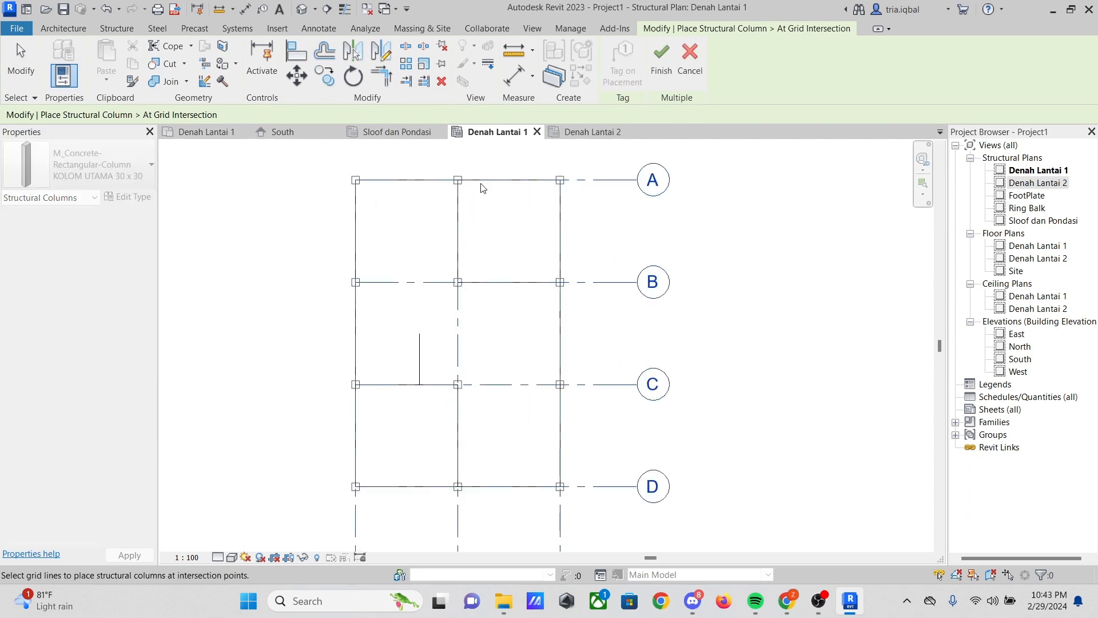
left_click(659, 71)
scroll(320, 246, "down", 3)
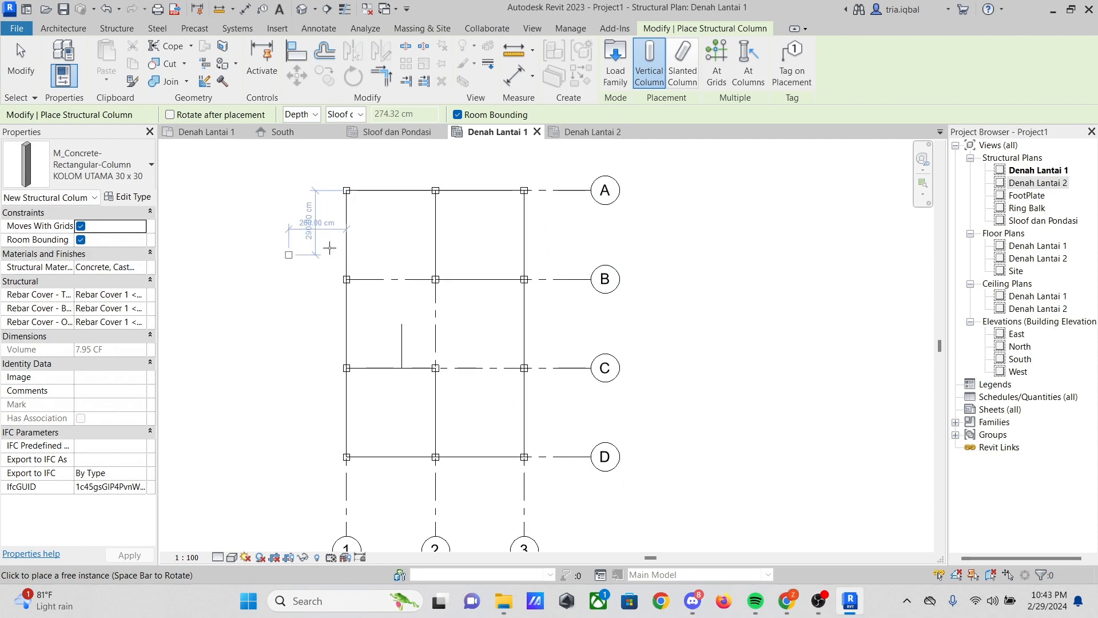
key("Escape")
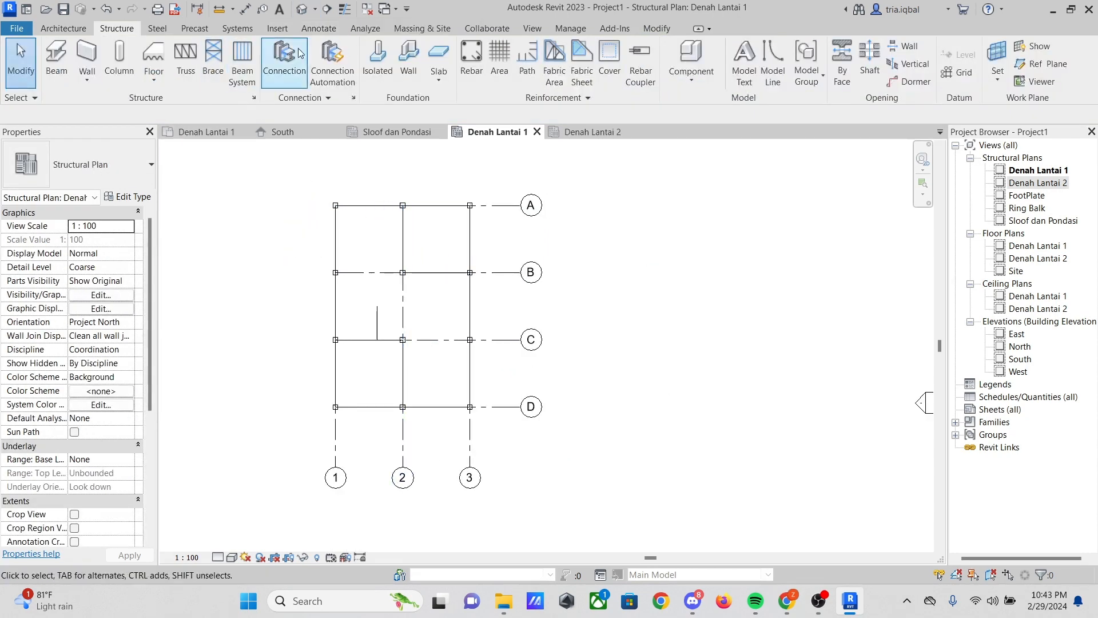
Examine the placed KOLOM UTAMA 30 x 30 columns in the default 3D view
left_click(301, 9)
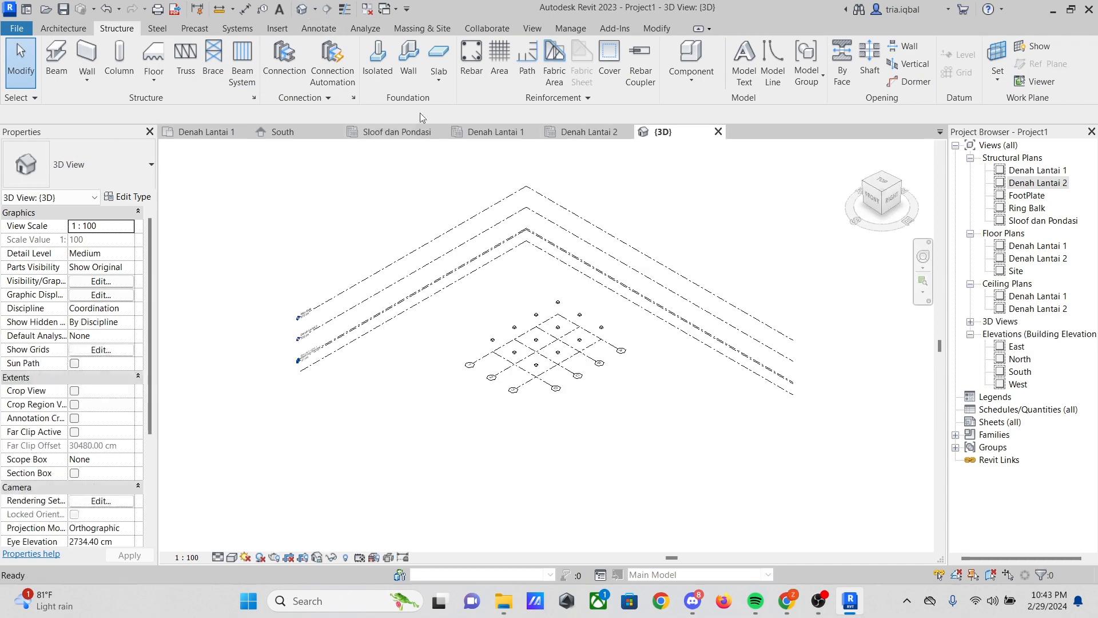
scroll(517, 371, "up", 5)
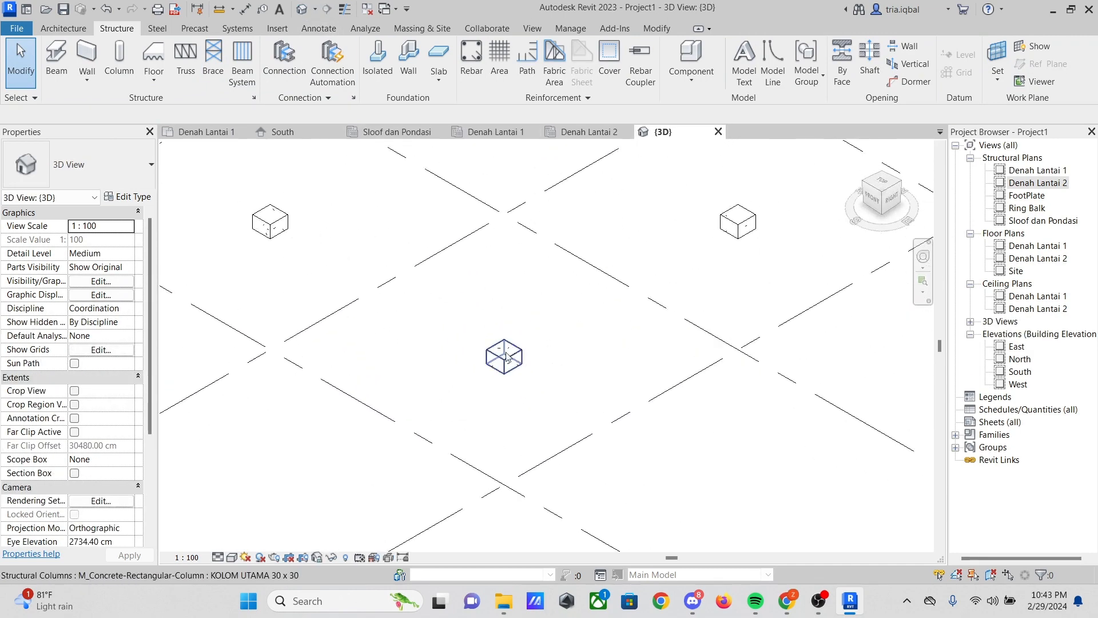
scroll(537, 349, "down", 4)
scroll(544, 359, "down", 2)
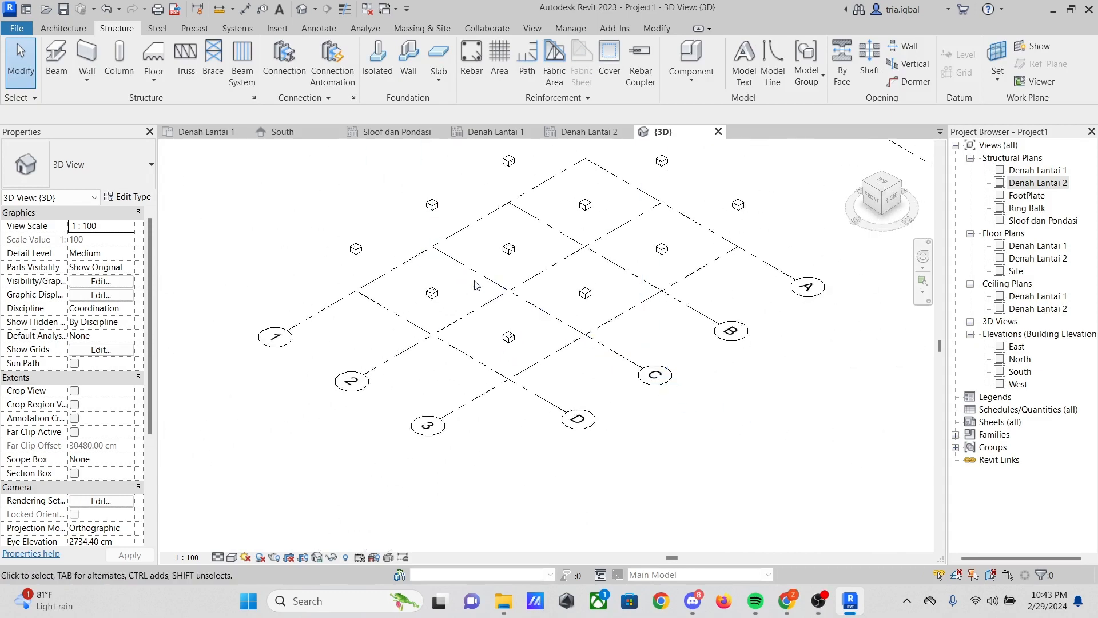
scroll(522, 337, "up", 3)
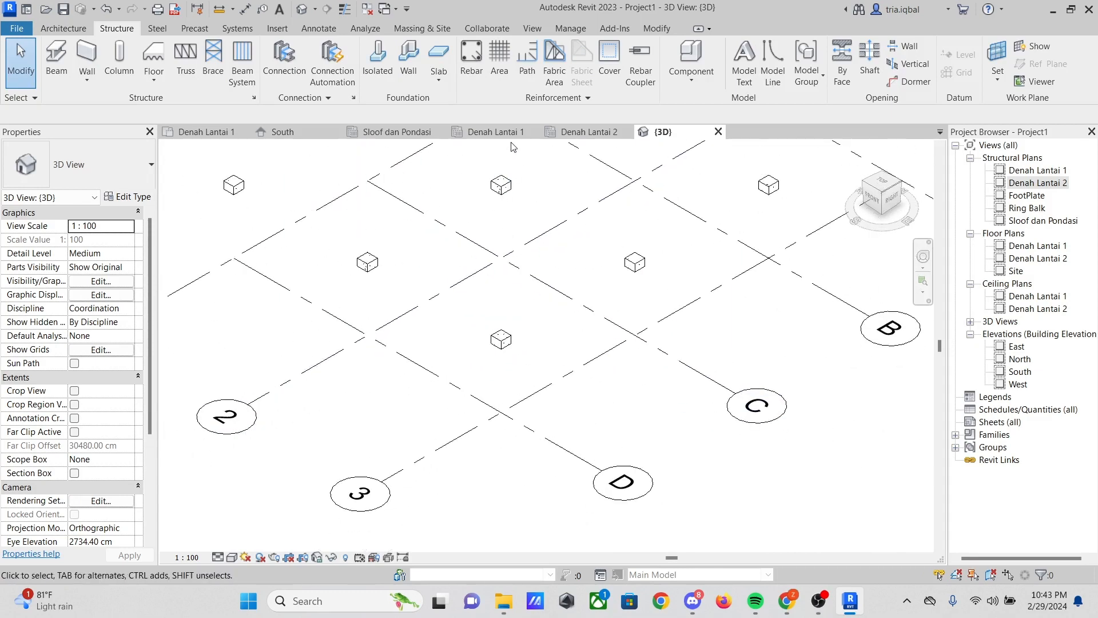
In the Denah Lantai 1 structural plan, select the whole column layout and filter the selection to Structural Columns only
left_click(495, 132)
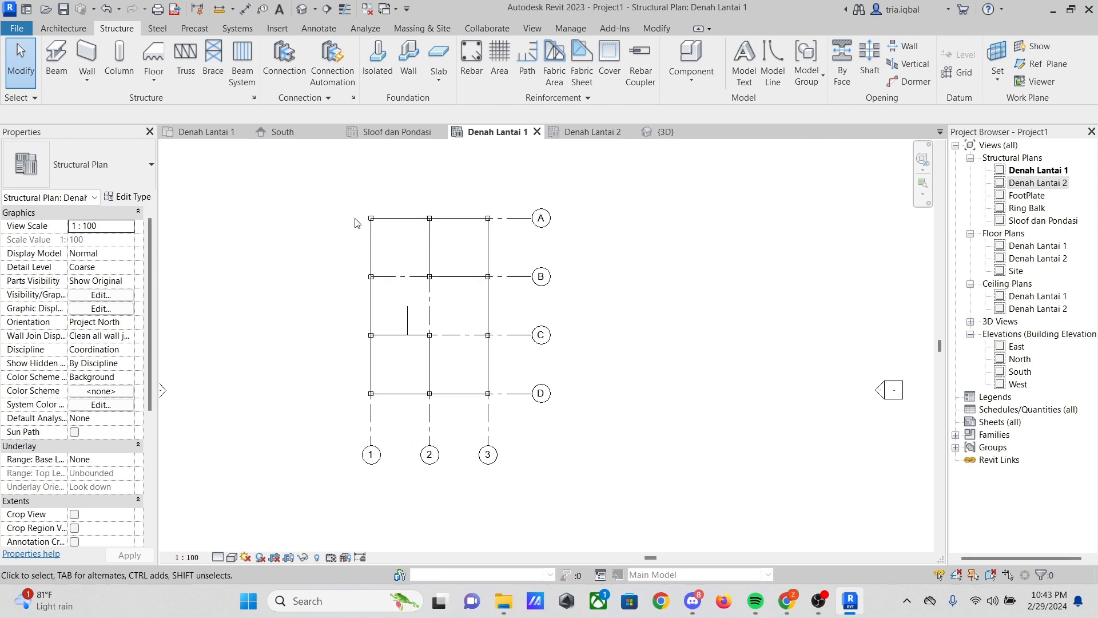
scroll(356, 223, "up", 2)
left_click_drag(356, 183, 561, 459)
left_click(615, 60)
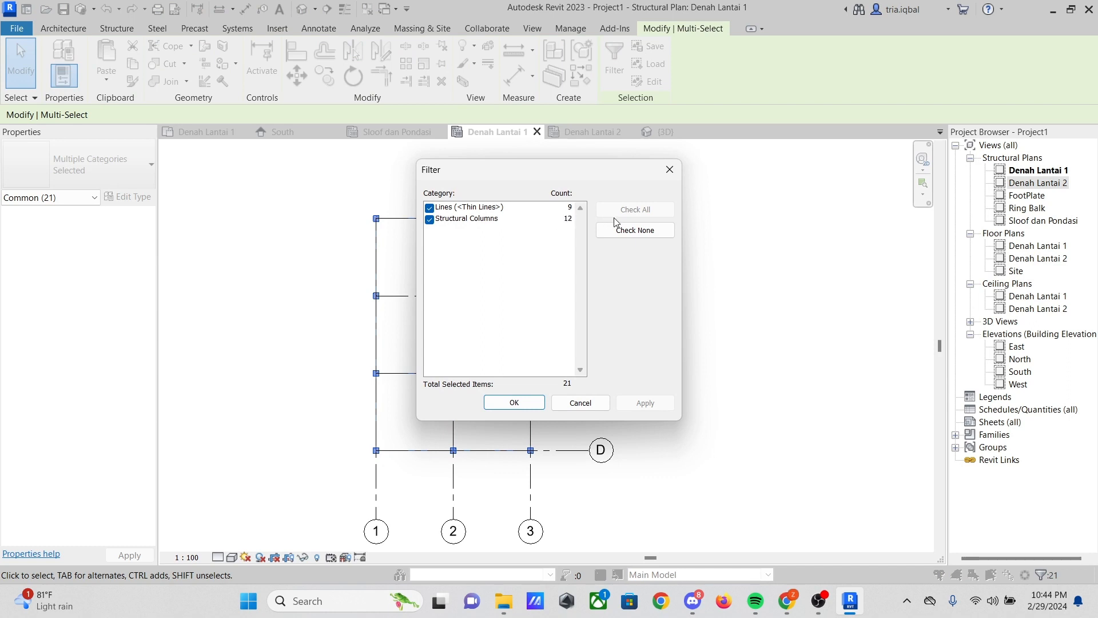
left_click(430, 208)
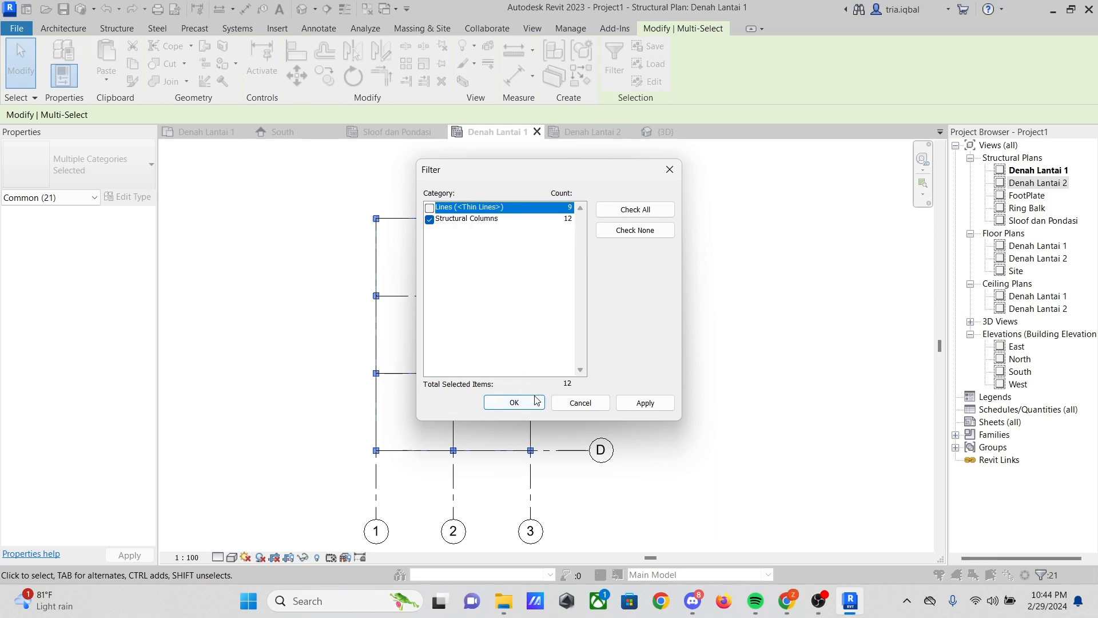
left_click(514, 403)
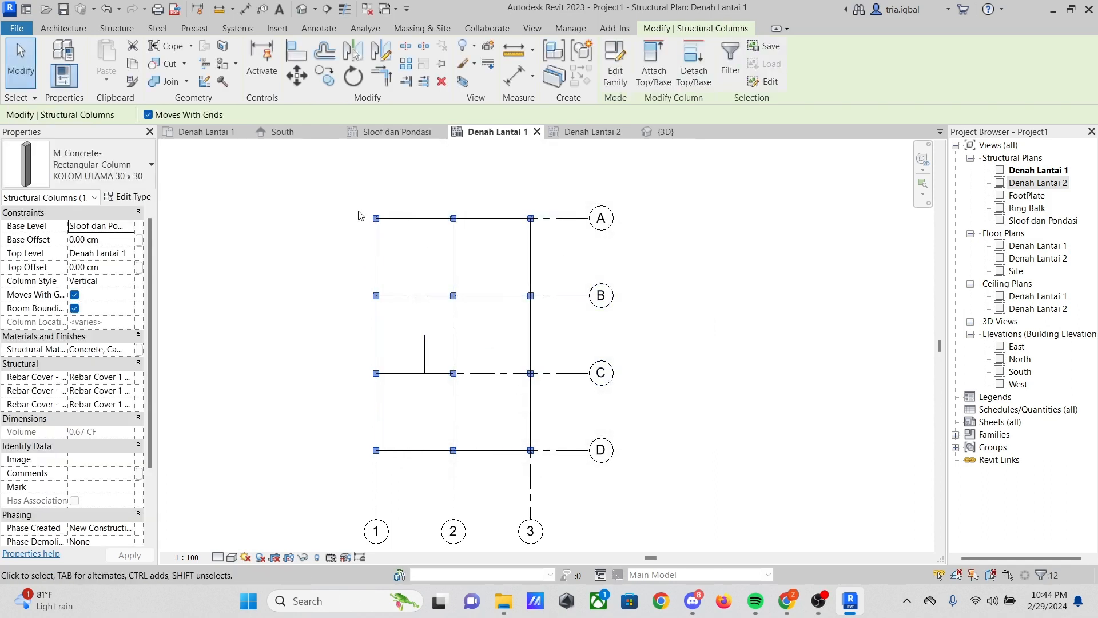
Set the selected columns' Base Level to FootPlate and Top Level to Ring Balk, and clear the selection
left_click(132, 227)
left_click(129, 226)
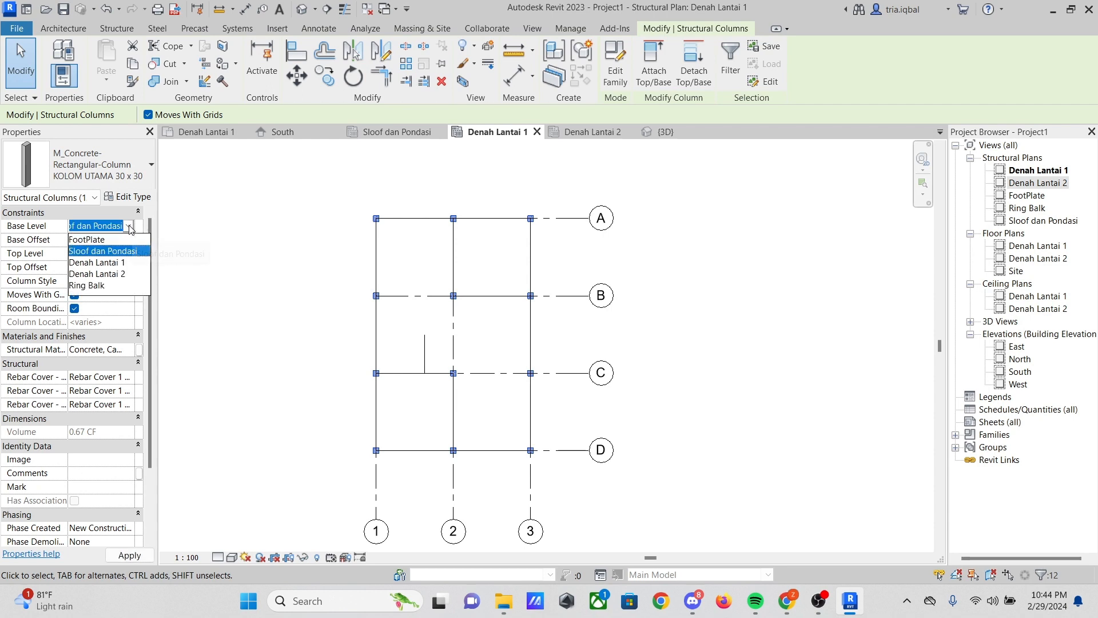
left_click(125, 240)
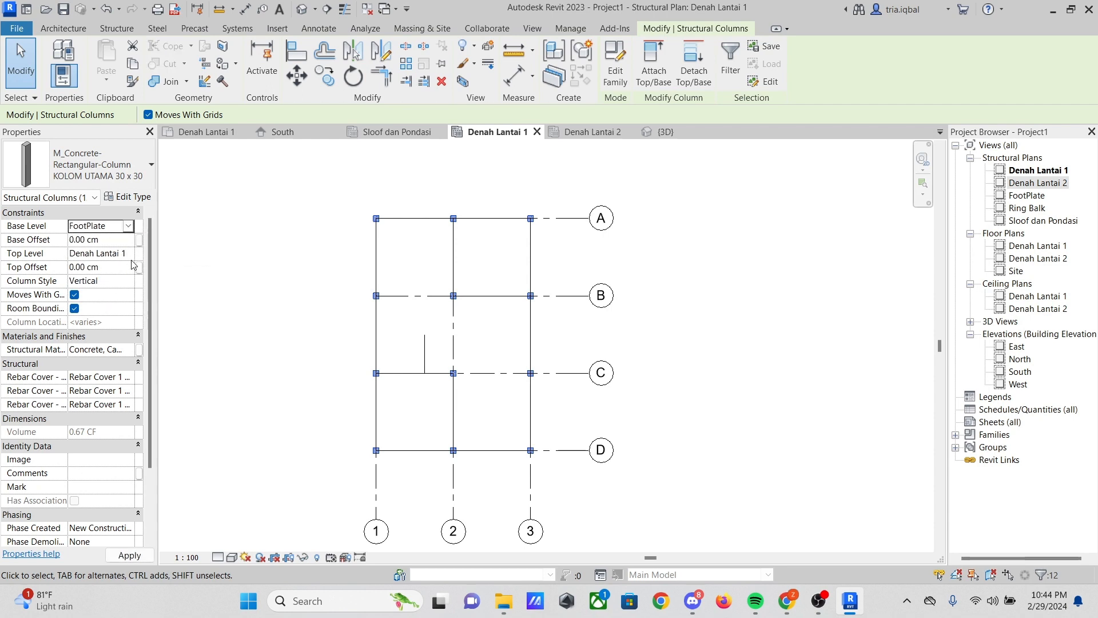
left_click(130, 253)
left_click(131, 253)
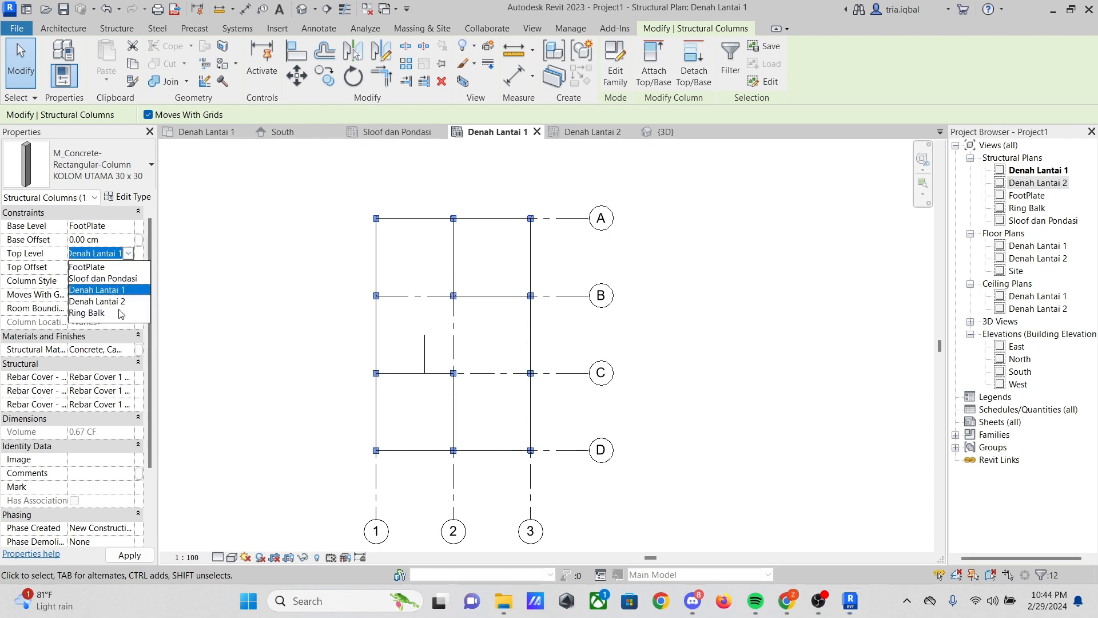
left_click(120, 313)
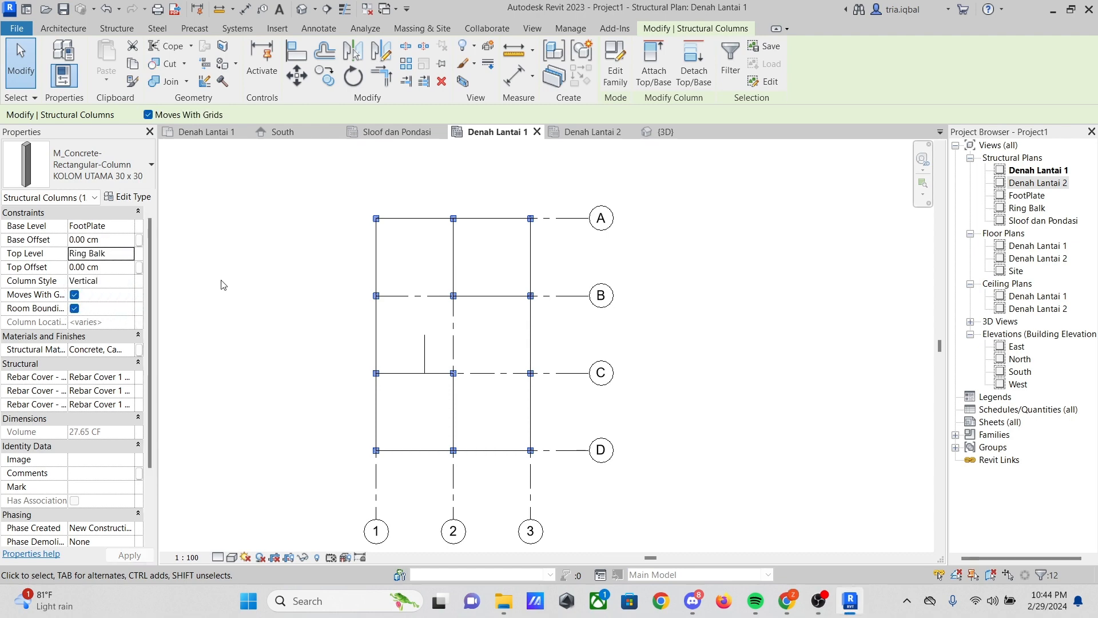
left_click(271, 244)
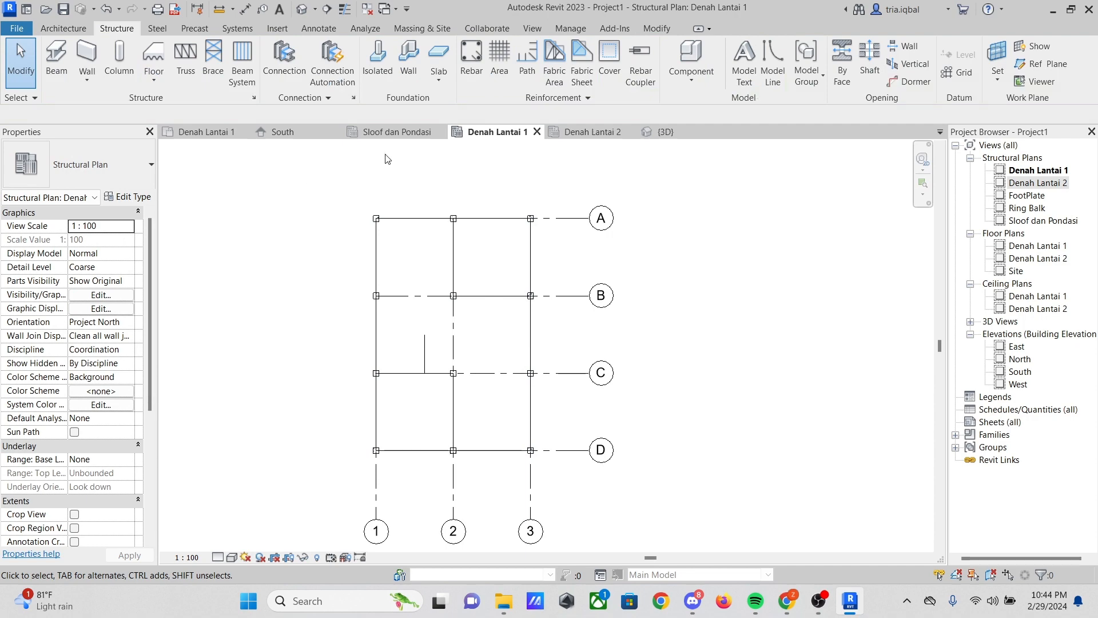
Inspect the full-height columns from several angles in the 3D view
left_click(301, 8)
scroll(477, 350, "down", 3)
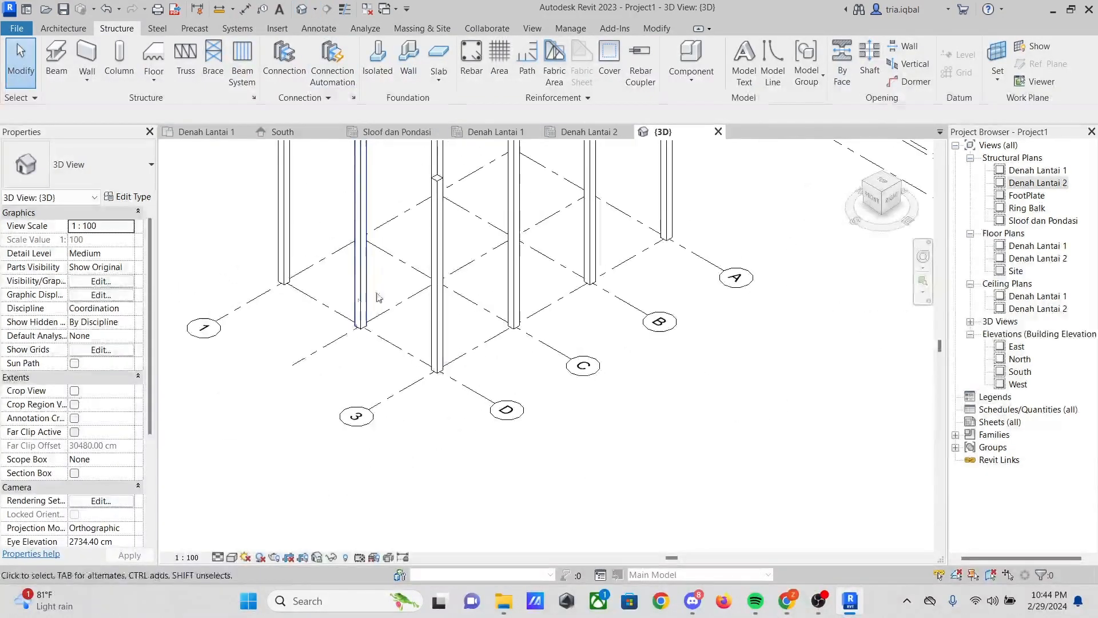
scroll(535, 157, "up", 4)
scroll(695, 224, "down", 4)
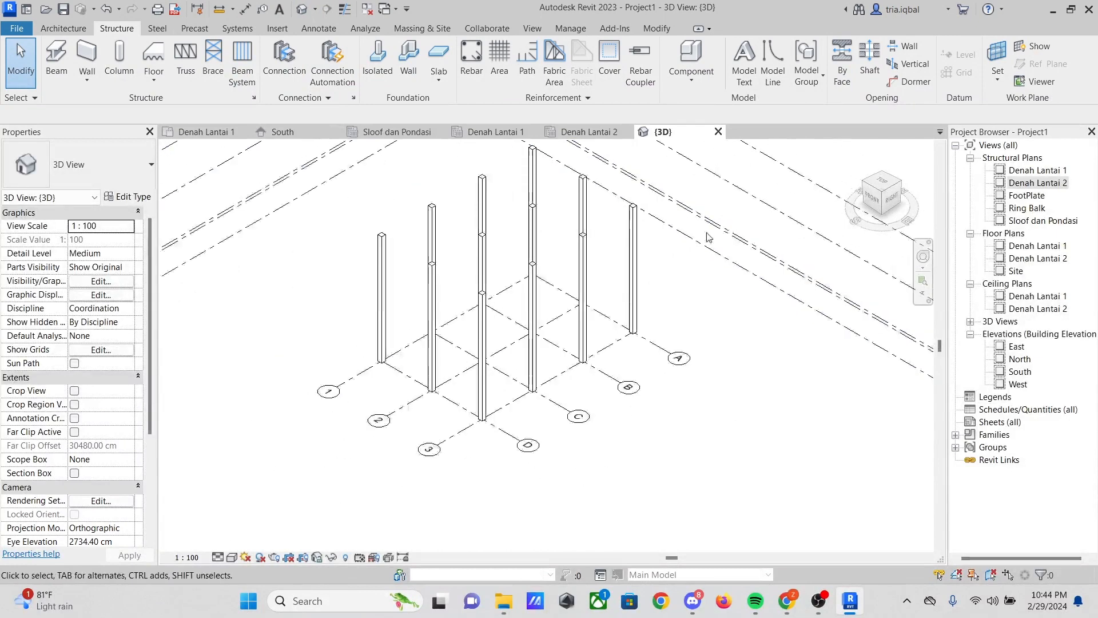
scroll(474, 289, "up", 2)
scroll(474, 288, "up", 2)
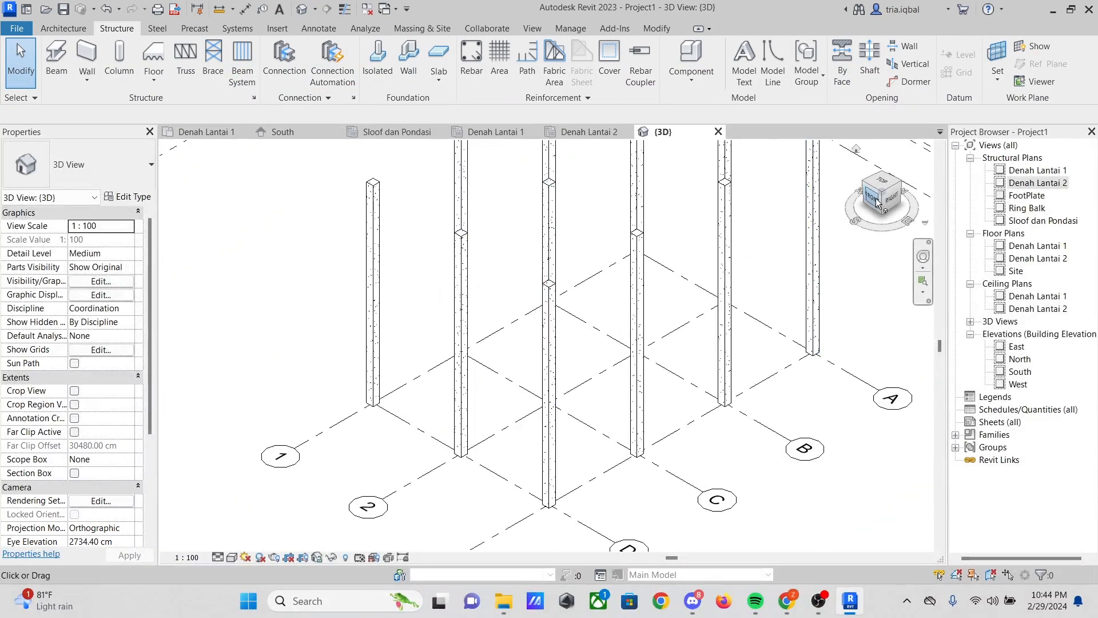
left_click_drag(880, 201, 820, 181)
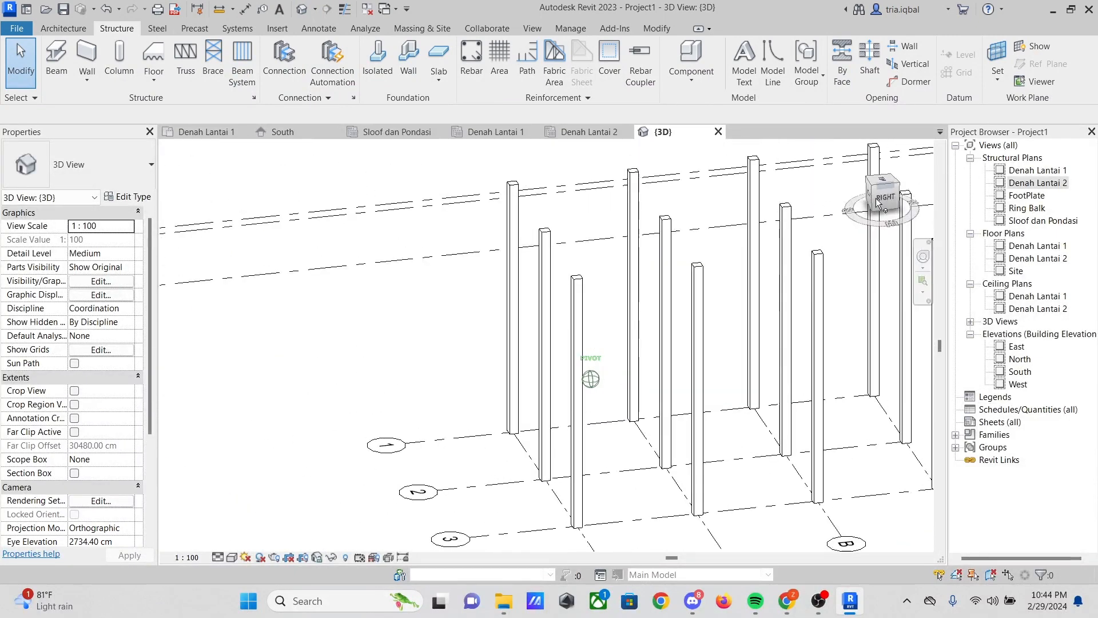
scroll(412, 364, "down", 1)
scroll(337, 360, "down", 1)
scroll(596, 374, "up", 2)
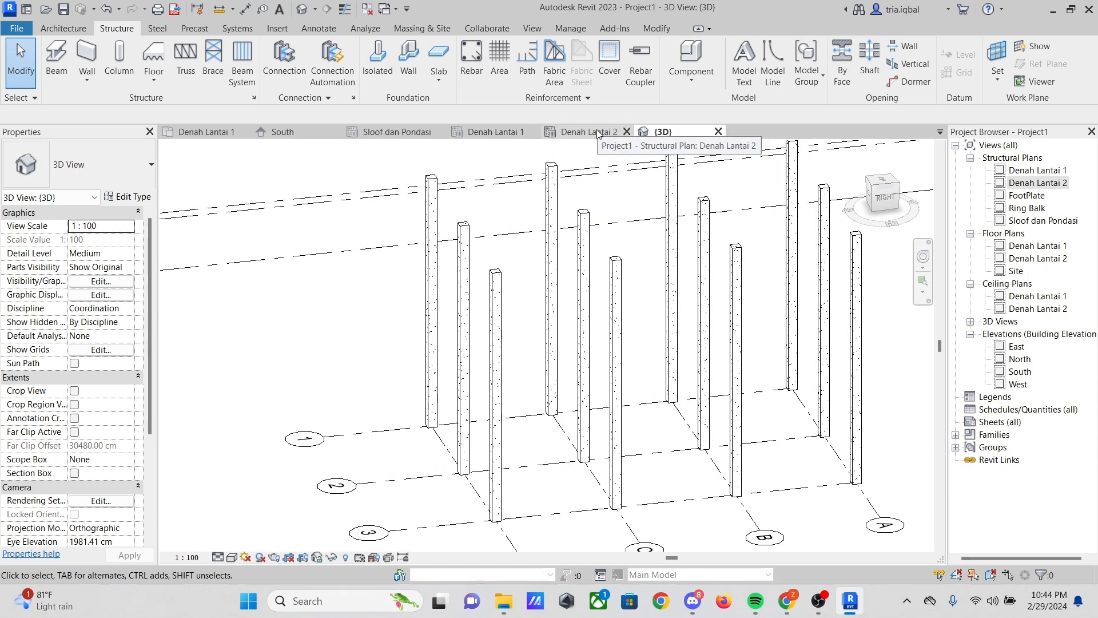
scroll(404, 201, "down", 1)
scroll(599, 159, "up", 1)
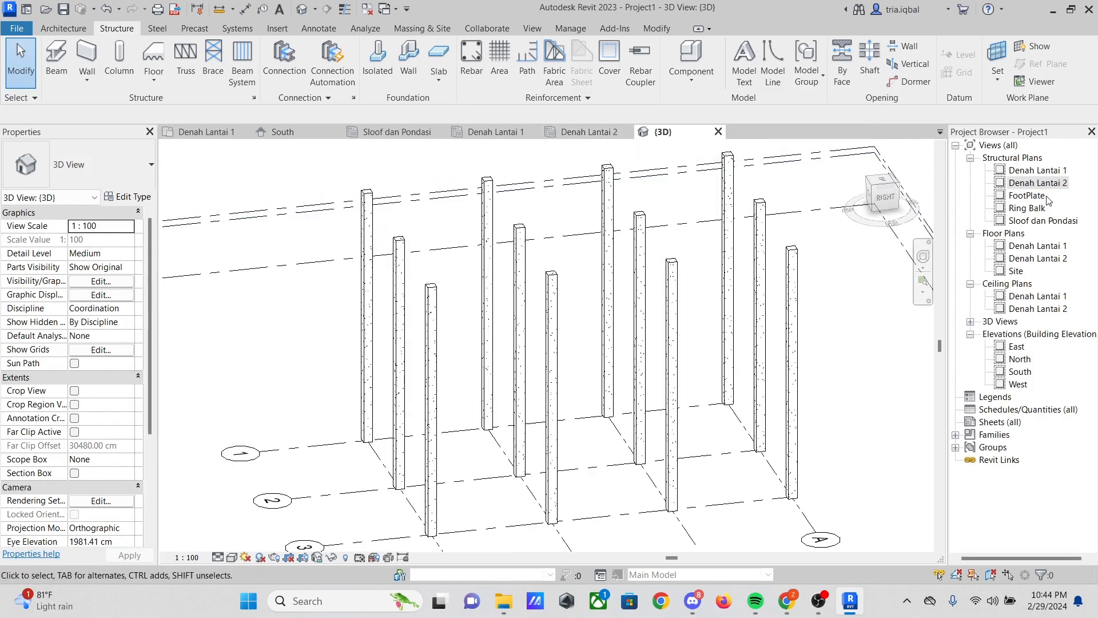
scroll(1047, 196, "down", 1)
scroll(1029, 193, "up", 1)
For beams in the Denah Lantai 2 structural plan, load M_Concrete-Rectangular Beam from the US > Structural Framing > Concrete folder
left_click(584, 131)
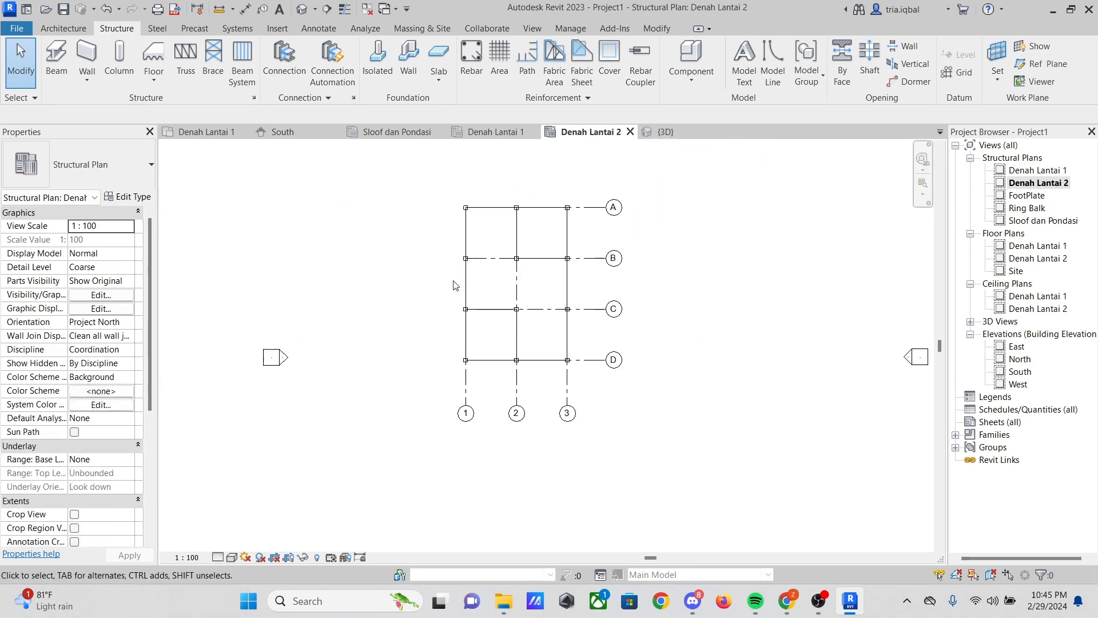
scroll(478, 204, "up", 2)
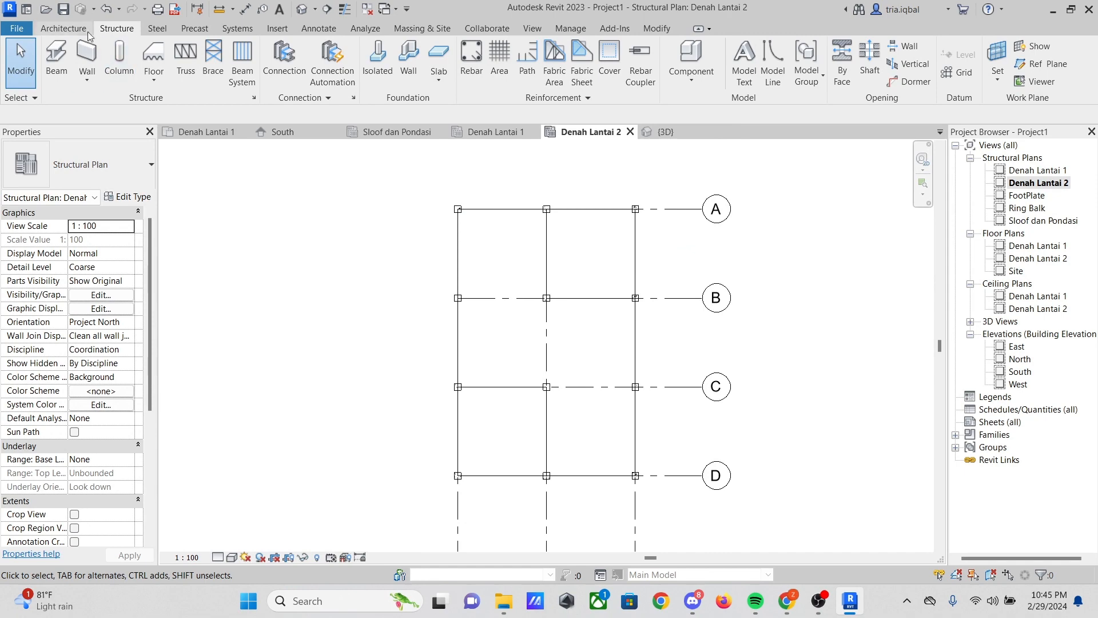
left_click(56, 60)
left_click(125, 160)
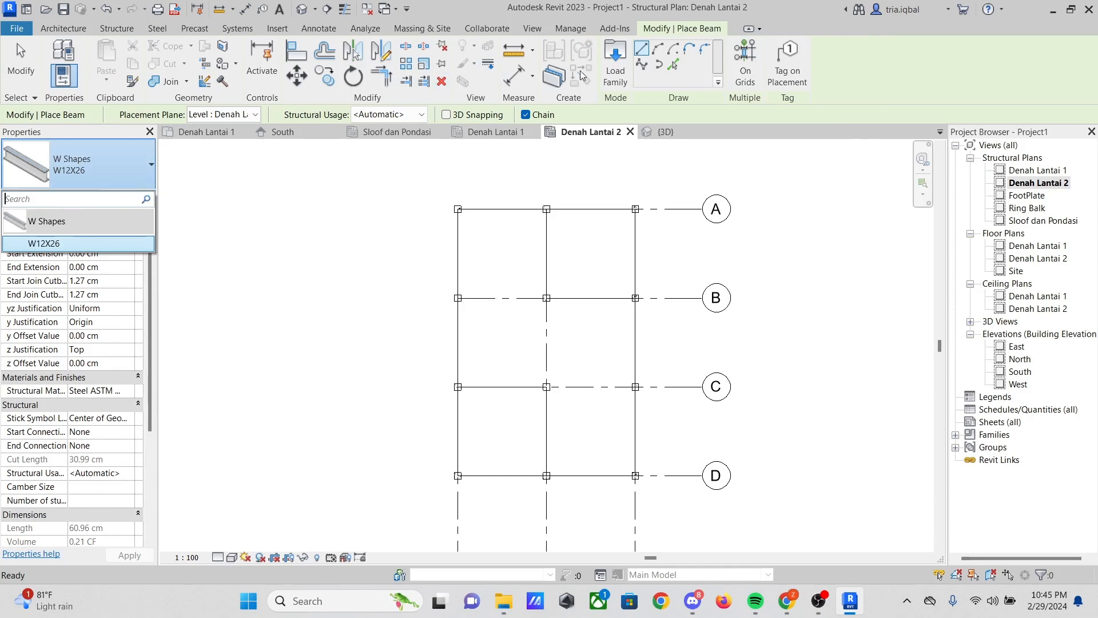
left_click(614, 63)
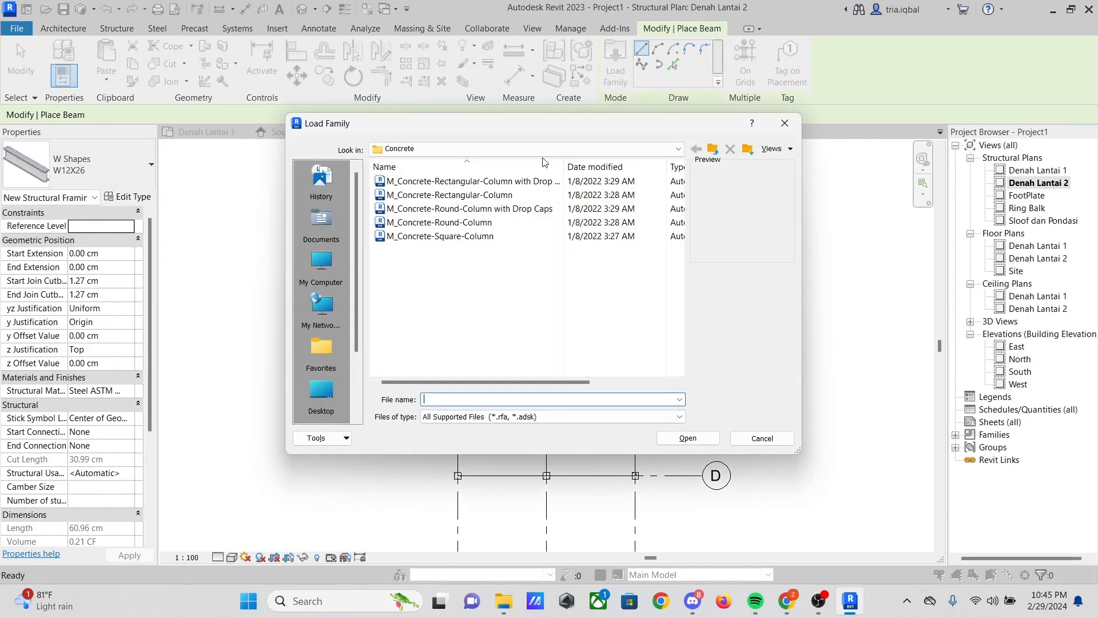
left_click(480, 150)
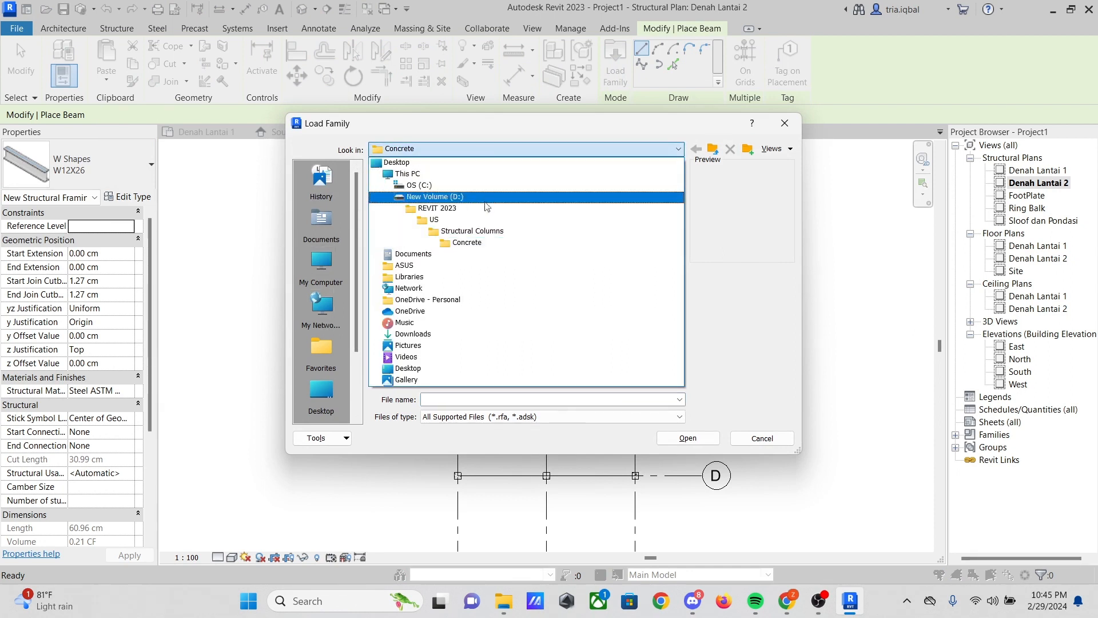
left_click(481, 220)
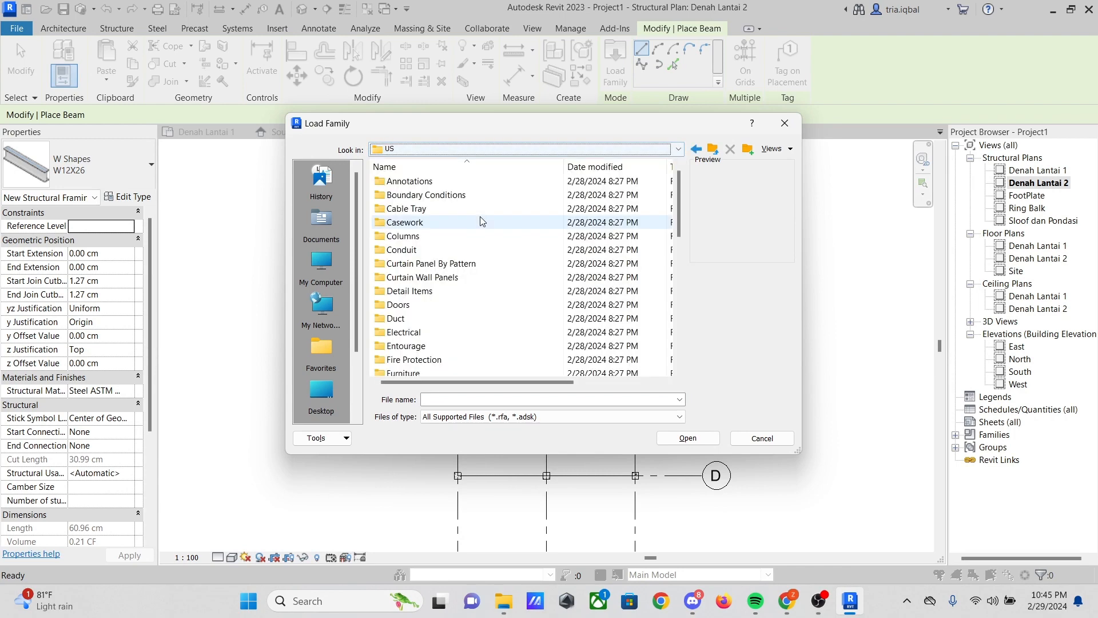
scroll(427, 244, "down", 8)
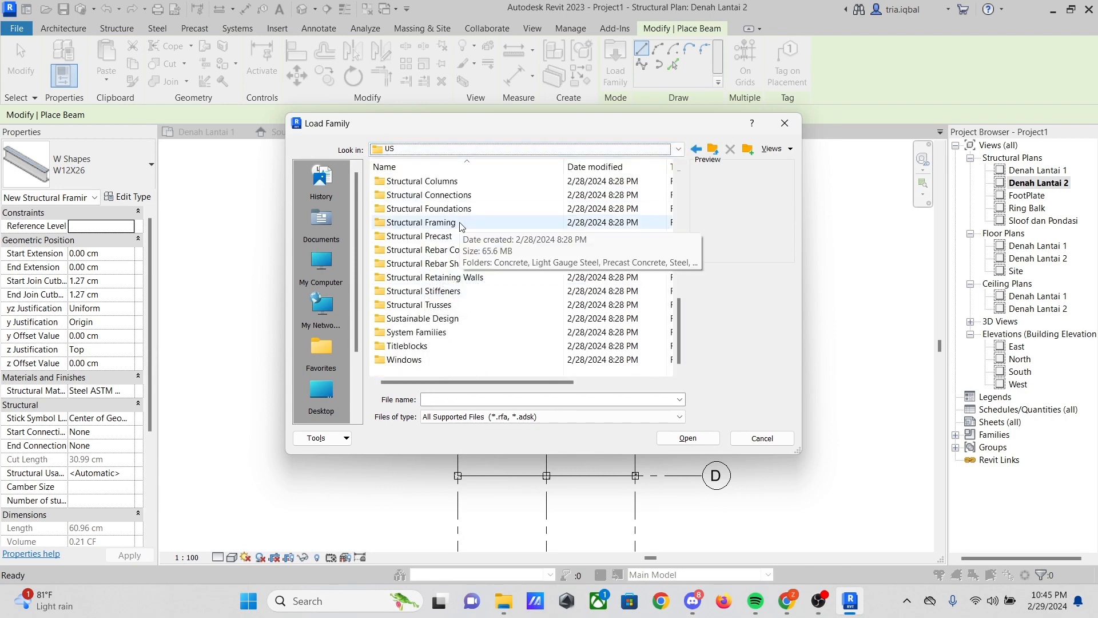
double_click(468, 227)
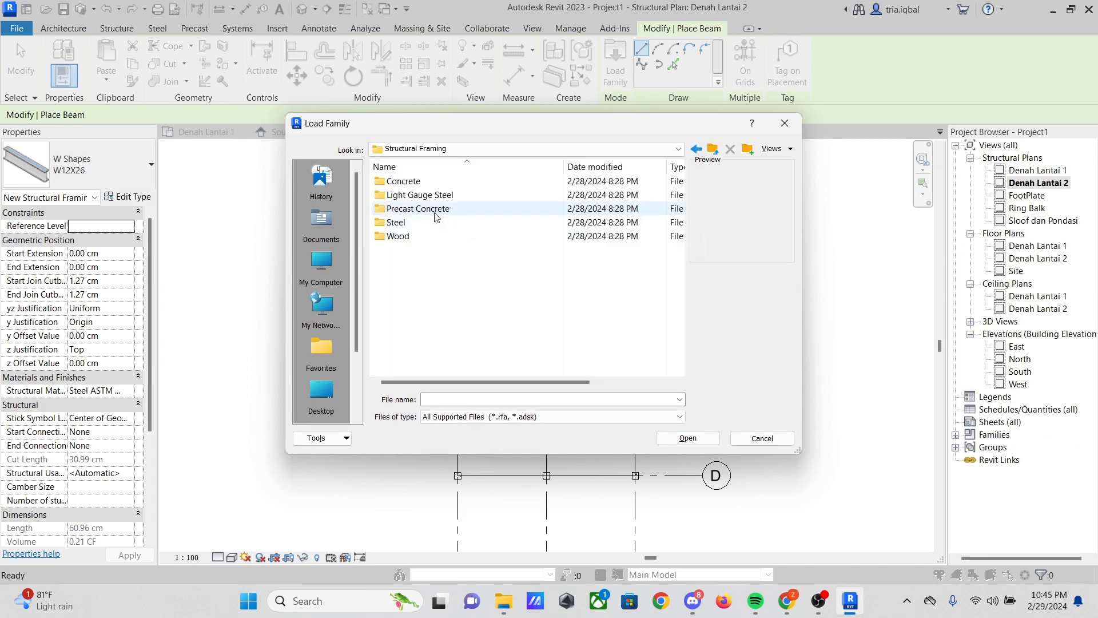
double_click(413, 183)
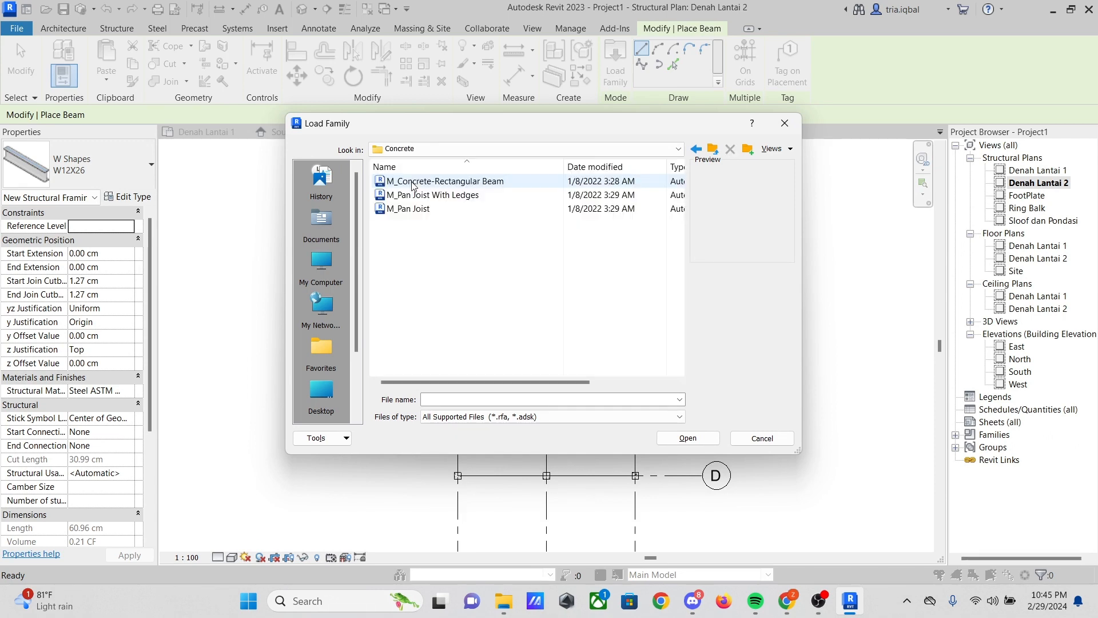
left_click(458, 182)
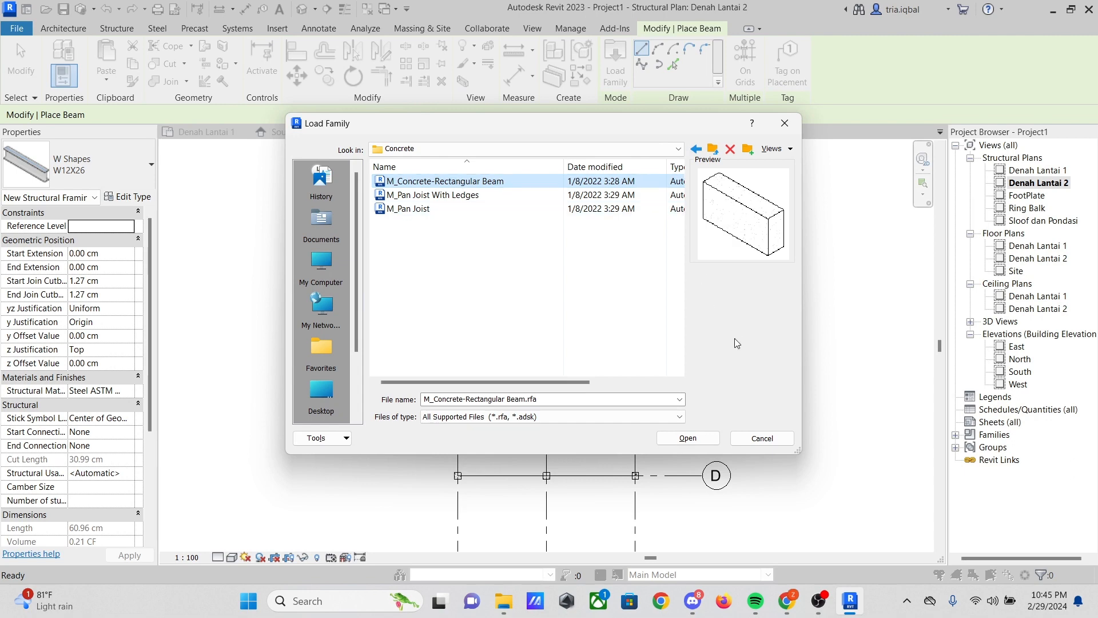
left_click(701, 438)
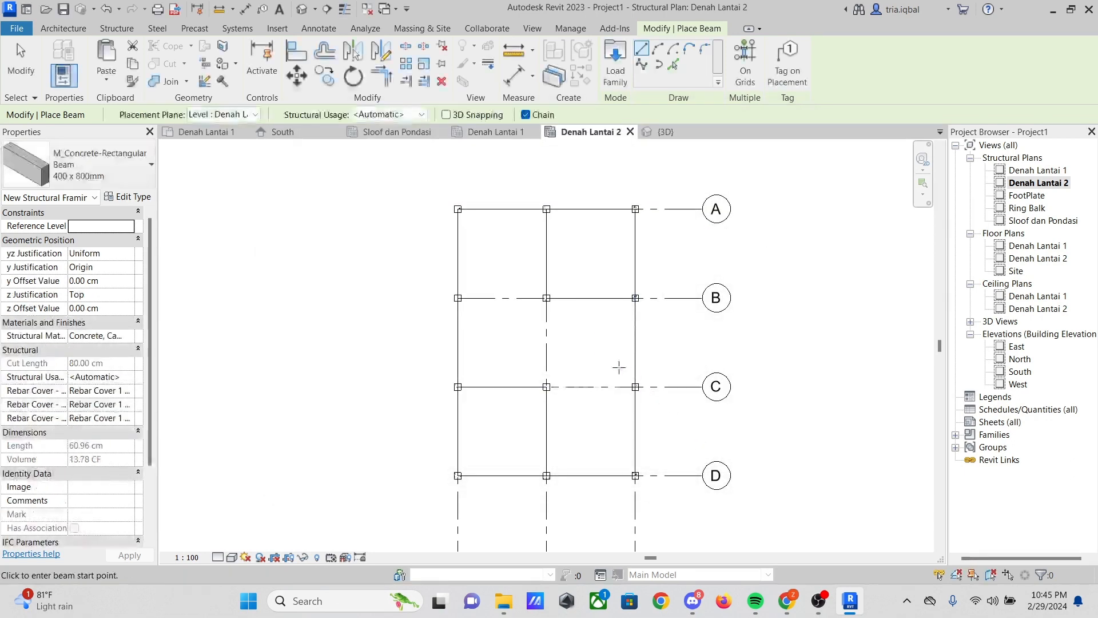
Duplicate the 400 x 800mm rectangular concrete beam type under the name BALOK INDUK 20 x 30
left_click(124, 164)
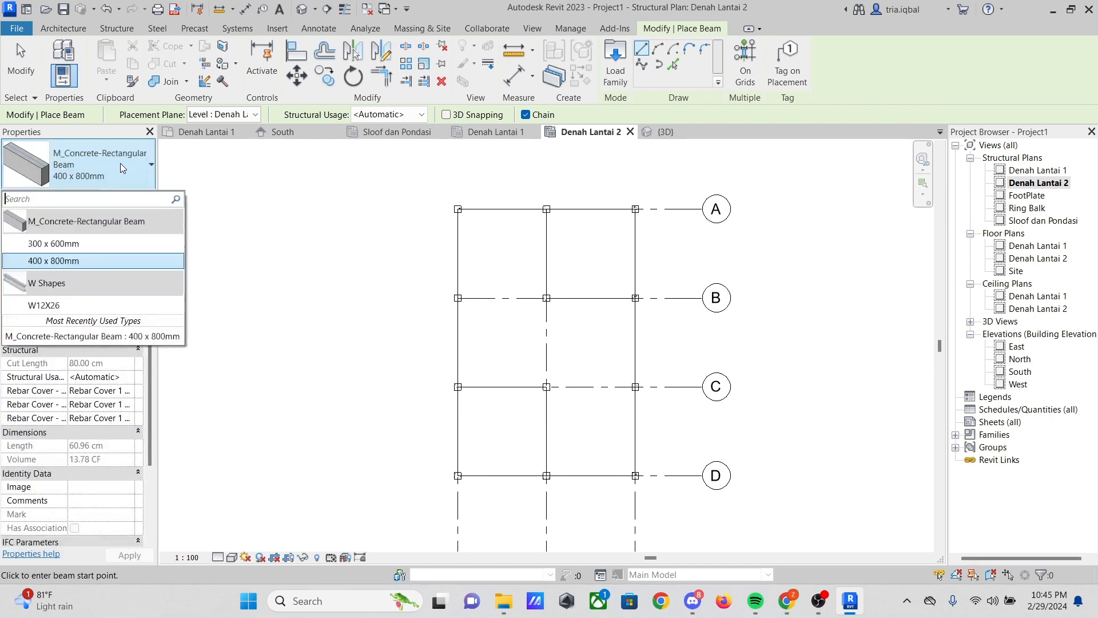
left_click(111, 166)
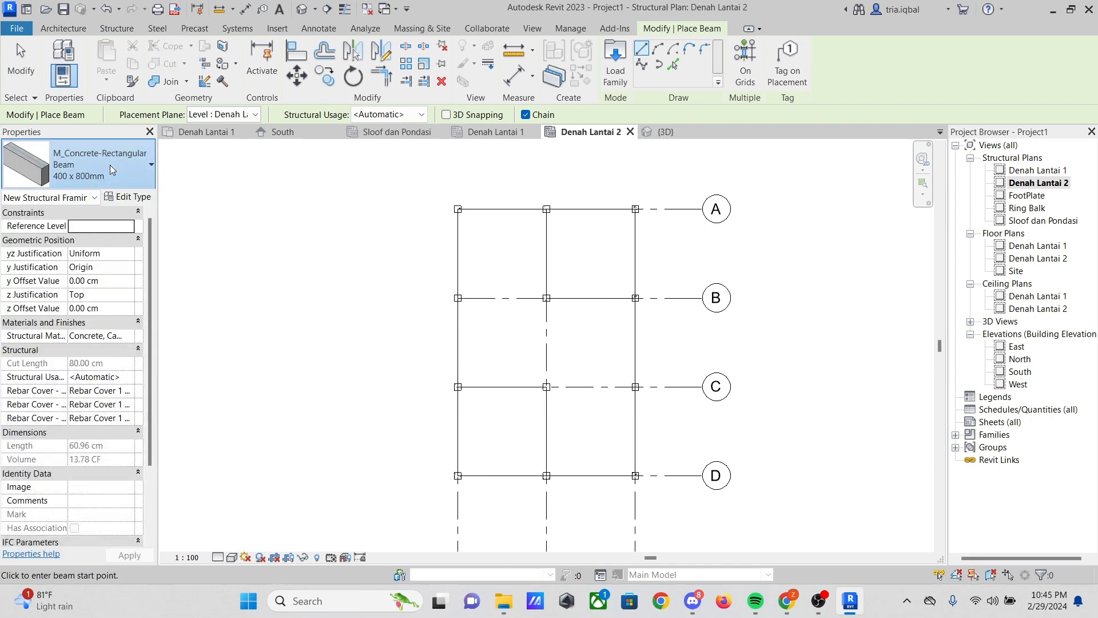
left_click(129, 198)
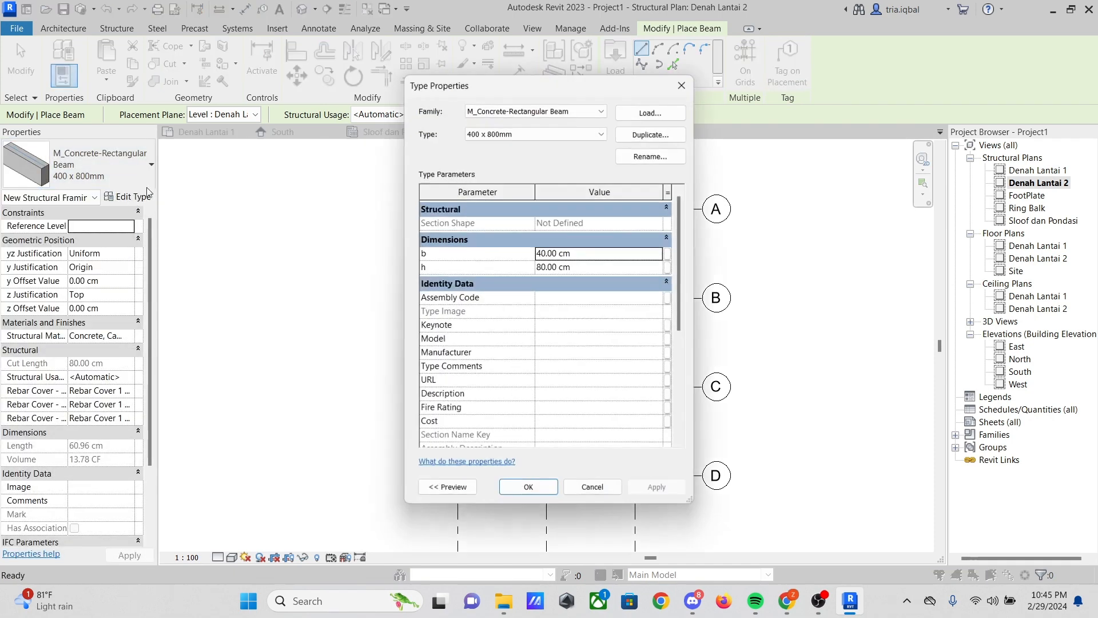
left_click(652, 135)
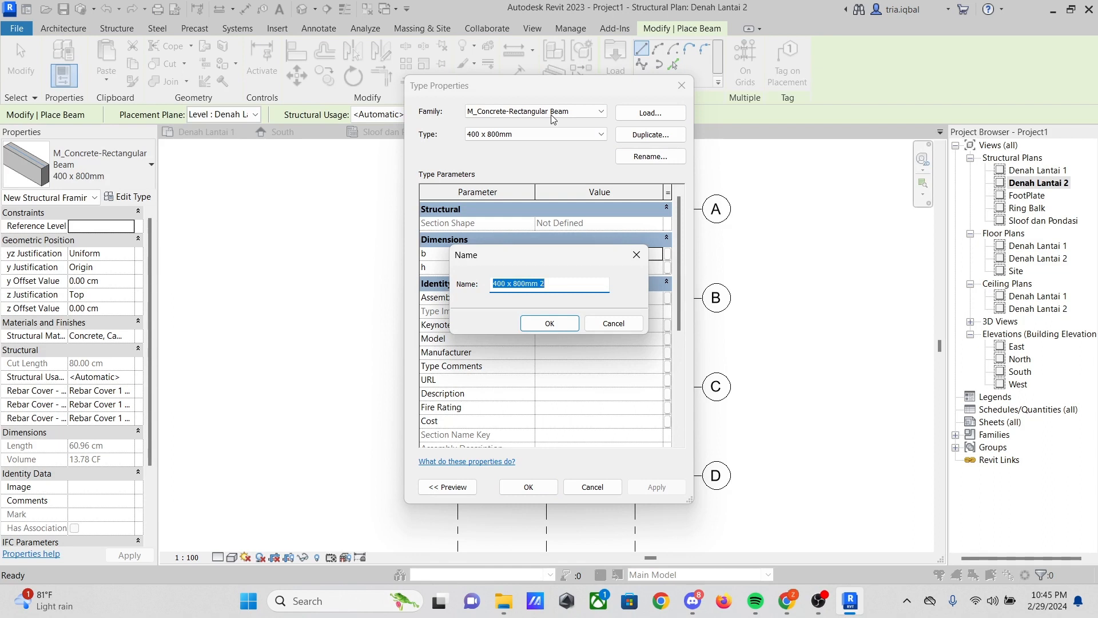
type("BA")
type("LOK INDUK 20 x 30")
key("Return")
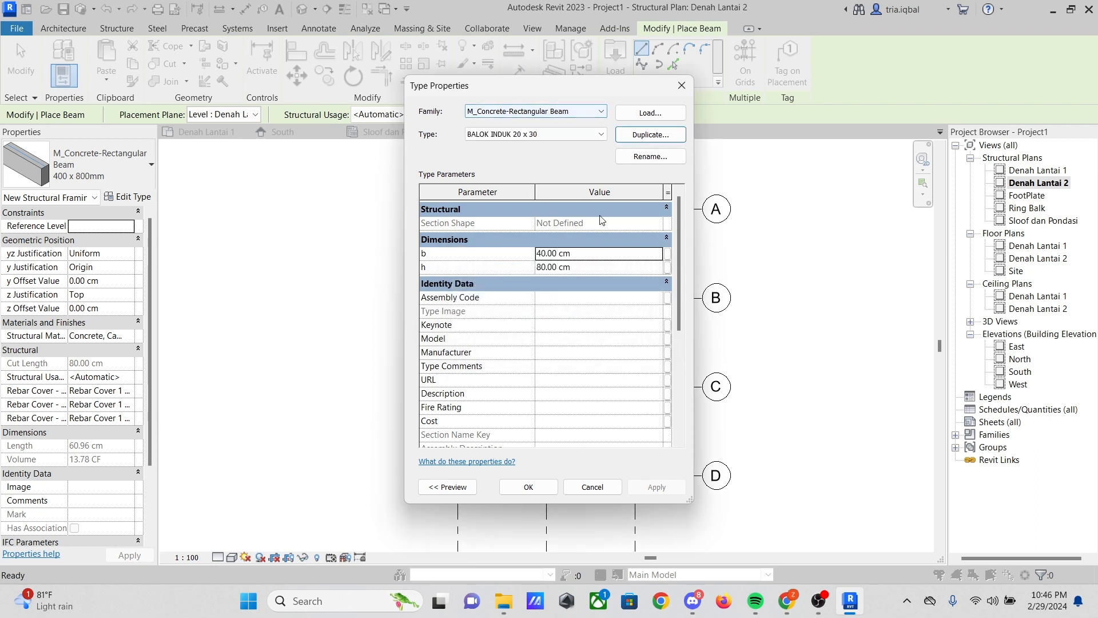
Set the BALOK INDUK 20 x 30 beam type's width b to 20 cm and height h to 30 cm
left_click(544, 252)
key("BackSpace")
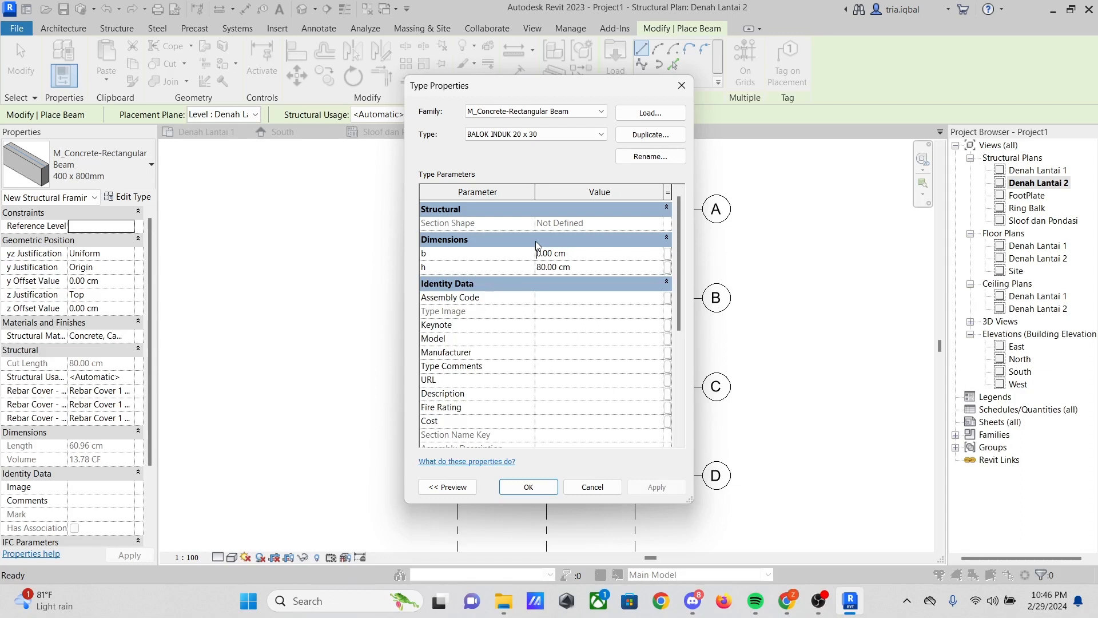
type("2")
left_click(544, 267)
key("BackSpace")
type("30")
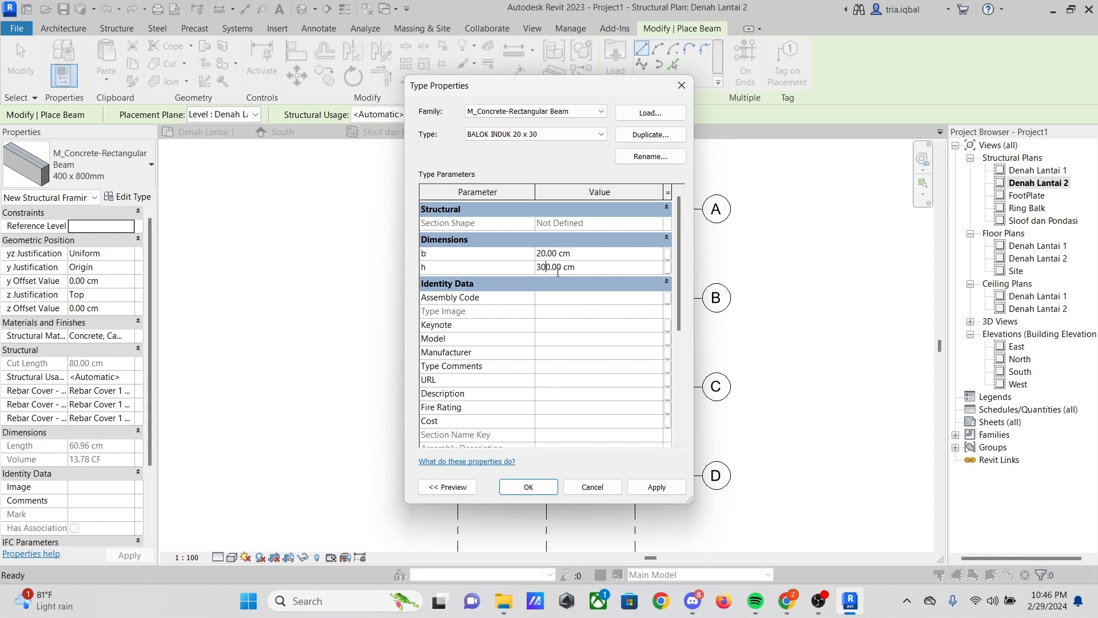
key("BackSpace")
left_click(538, 487)
Place BALOK INDUK 20 x 30 beams along all grid lines 1–3 and A–D in Denah Lantai 2, and end beam placement
scroll(297, 218, "up", 3)
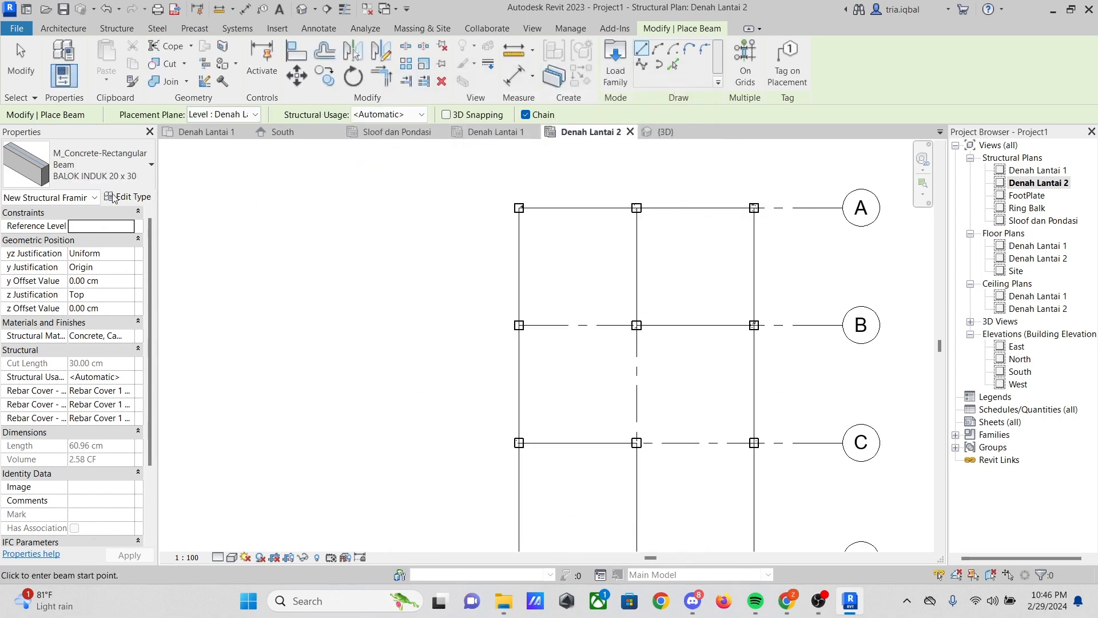
scroll(343, 226, "down", 4)
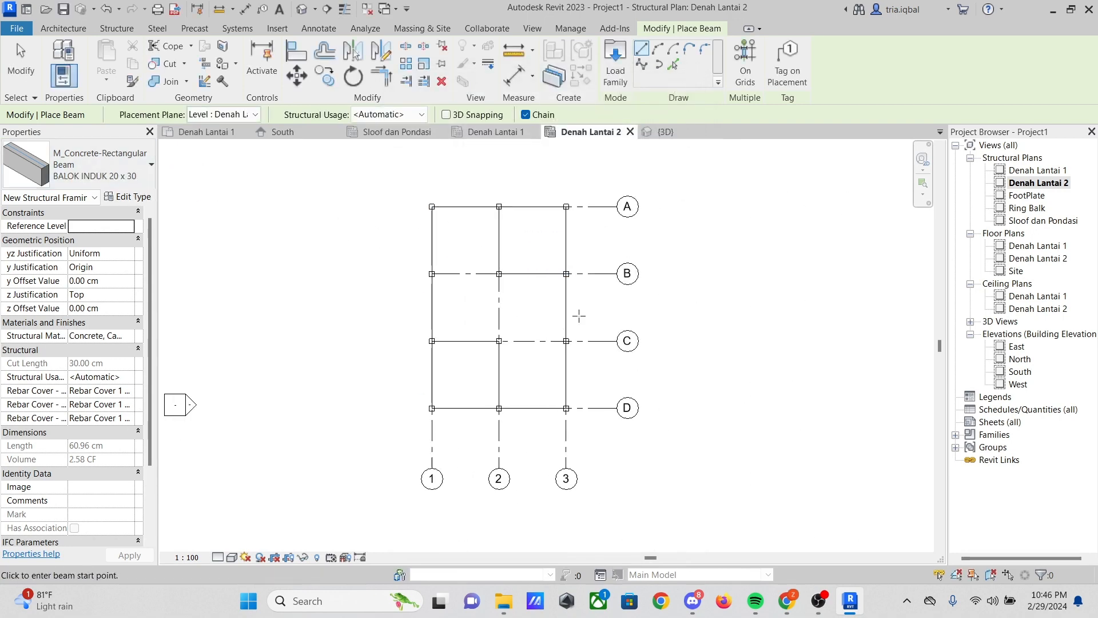
scroll(577, 315, "up", 2)
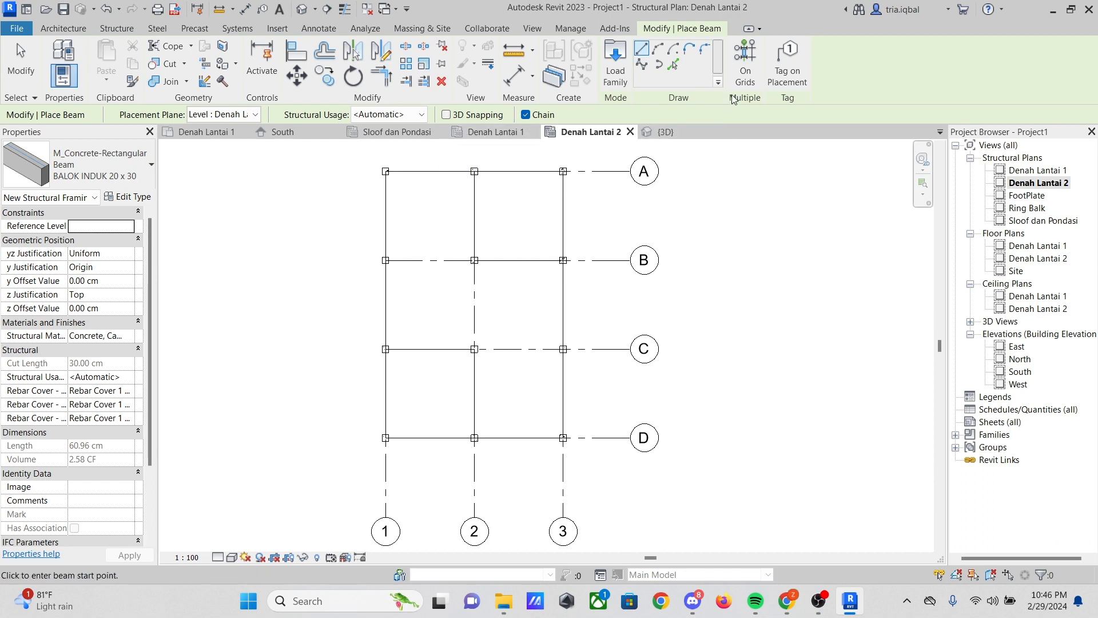
scroll(488, 250, "down", 1)
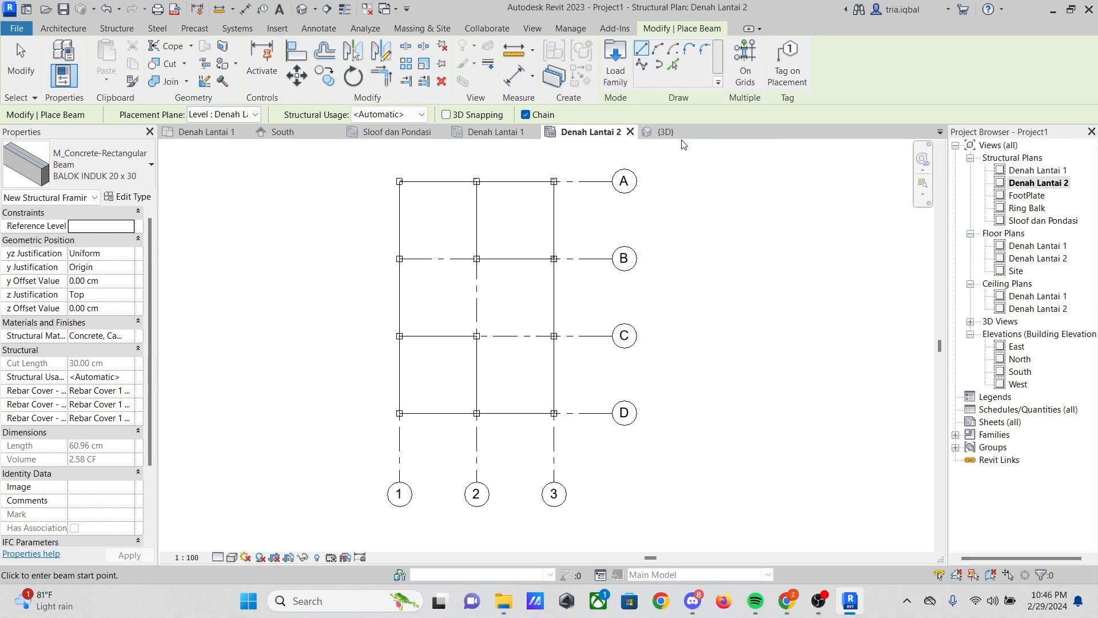
left_click(753, 62)
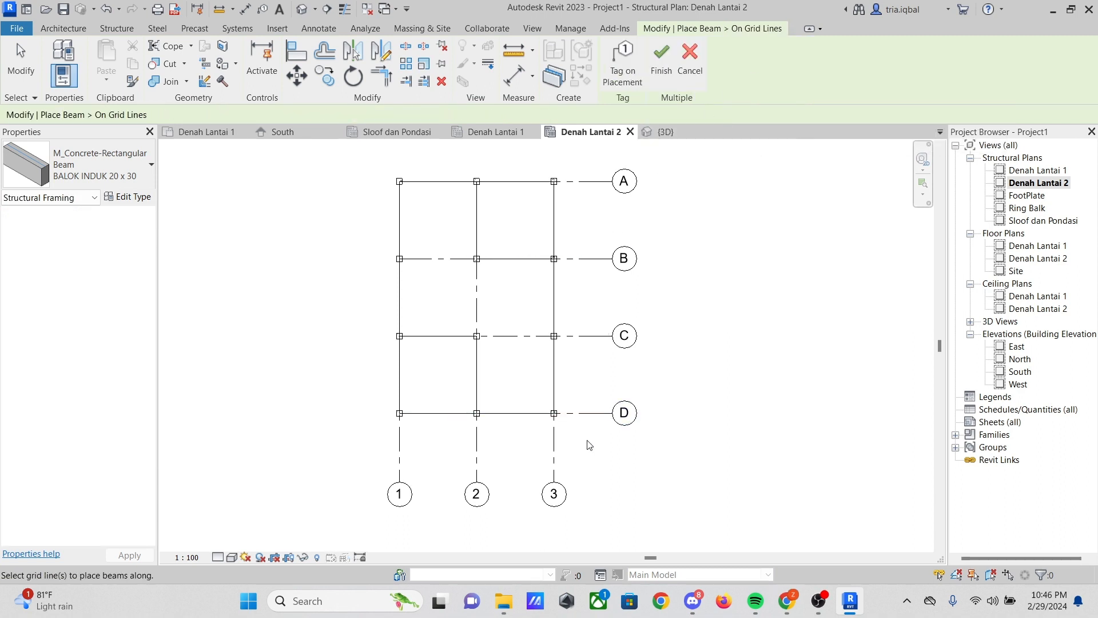
left_click_drag(589, 445, 377, 167)
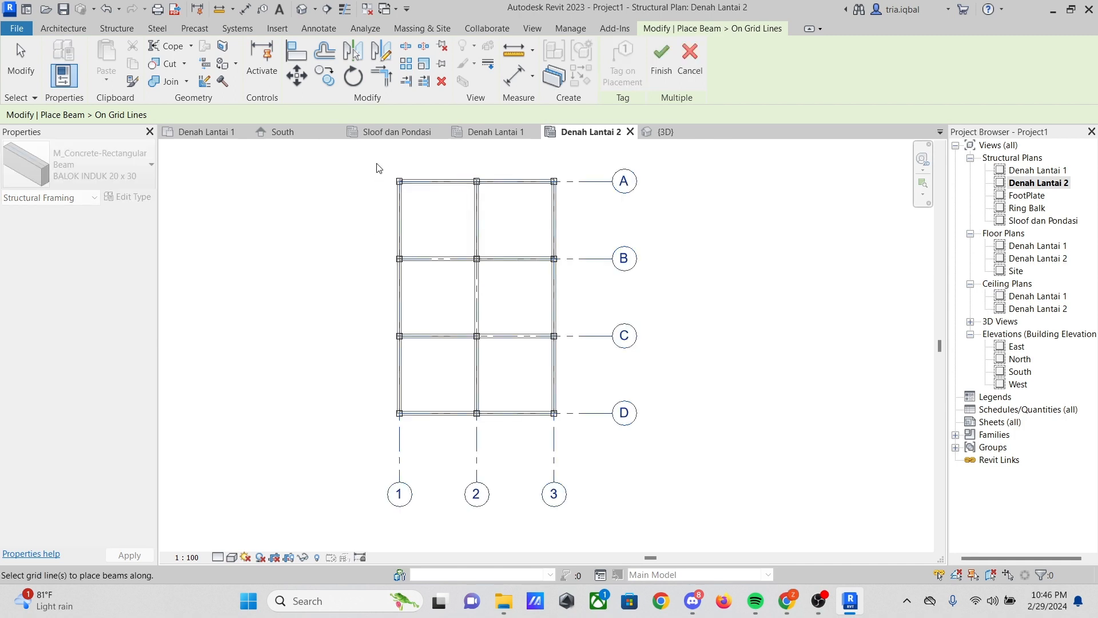
scroll(581, 166, "up", 1)
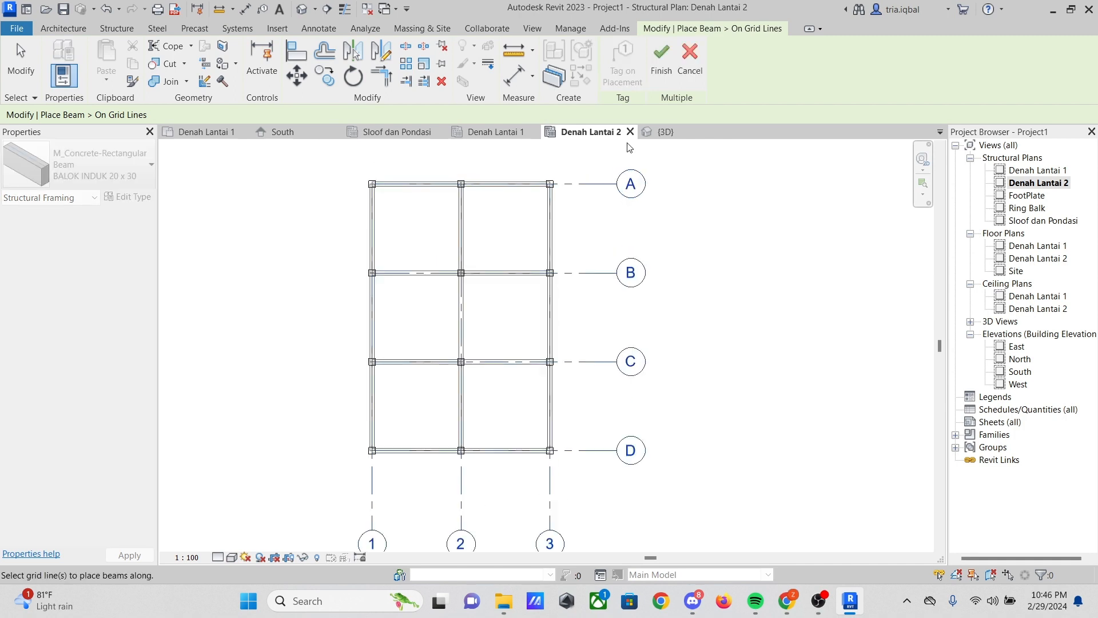
left_click(660, 69)
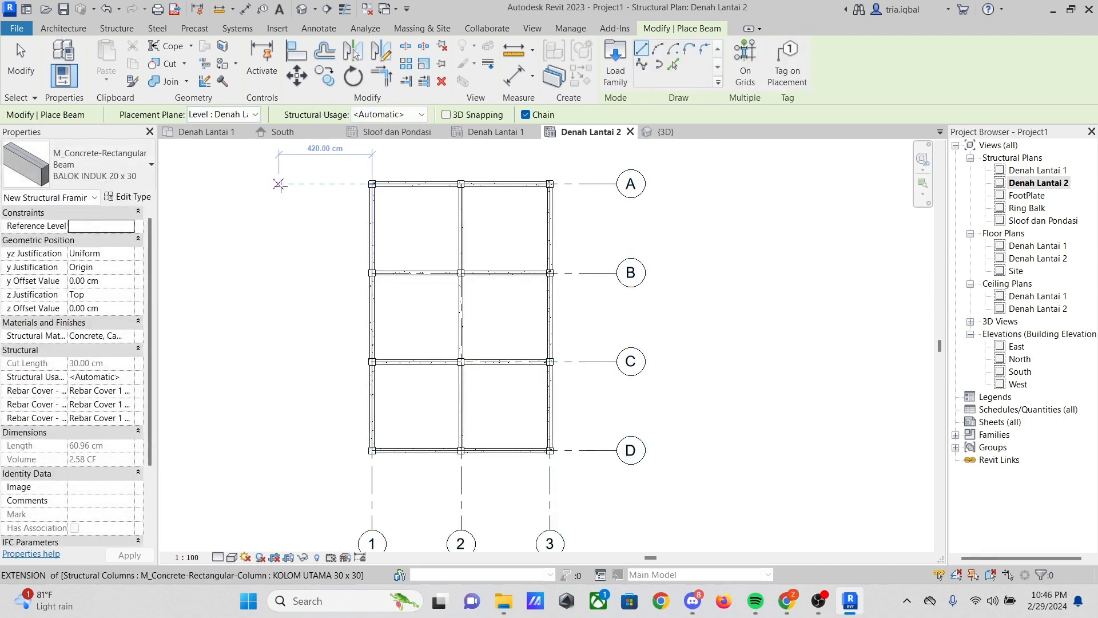
key("Escape")
key("Escape")
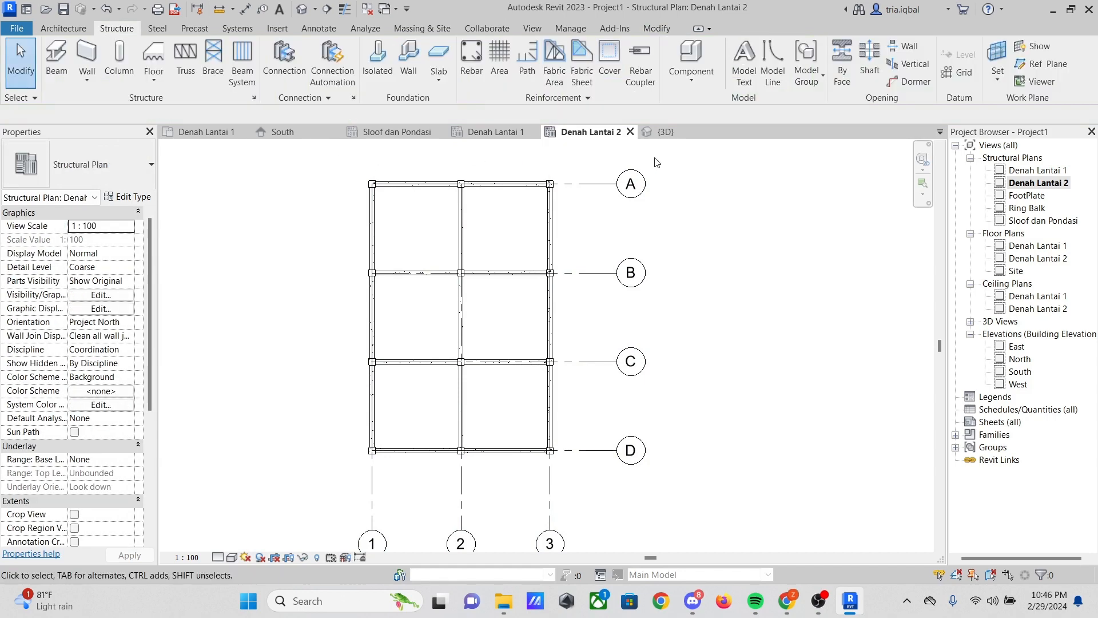
Examine the placed beams in the 3D view, checking their height against the Denah Lantai 2 level from the right side
left_click(664, 131)
scroll(469, 383, "up", 2)
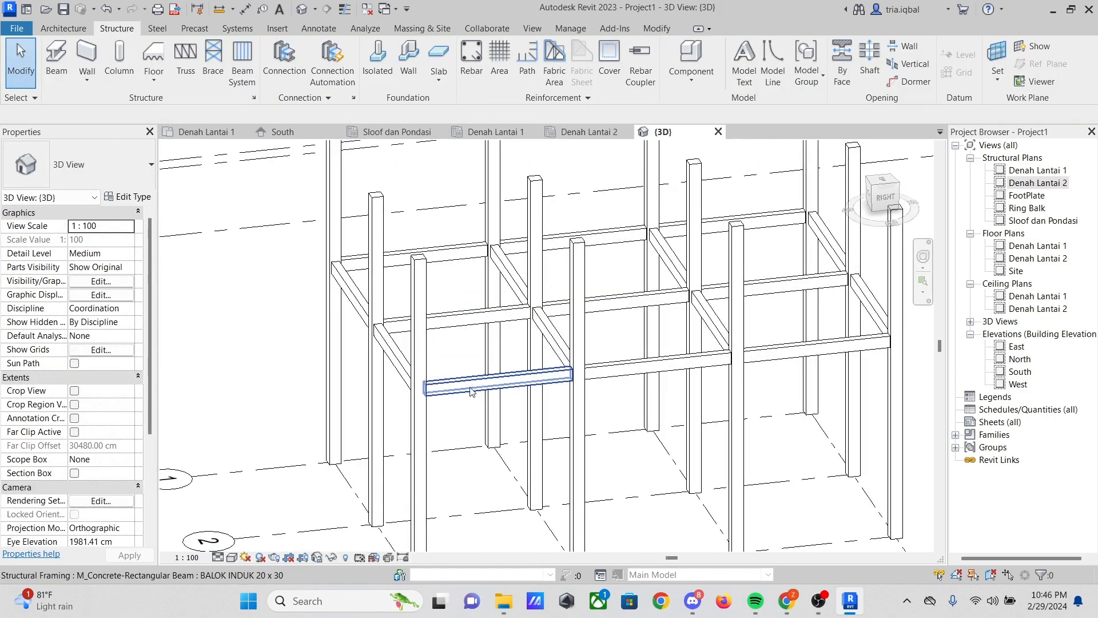
scroll(399, 337, "down", 2)
left_click(886, 198)
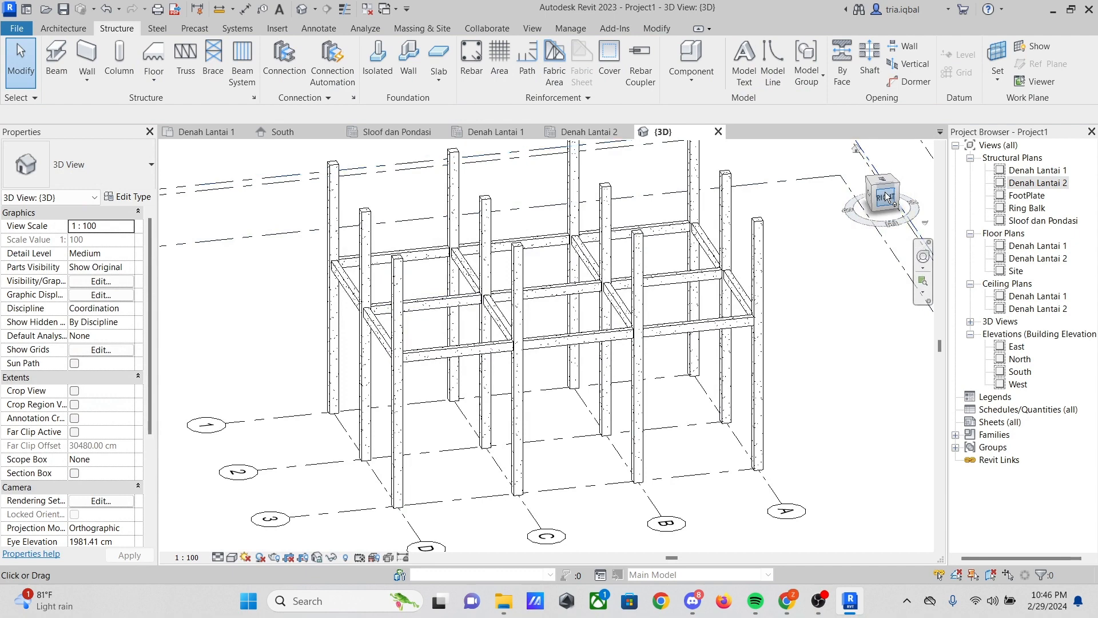
scroll(619, 346, "up", 10)
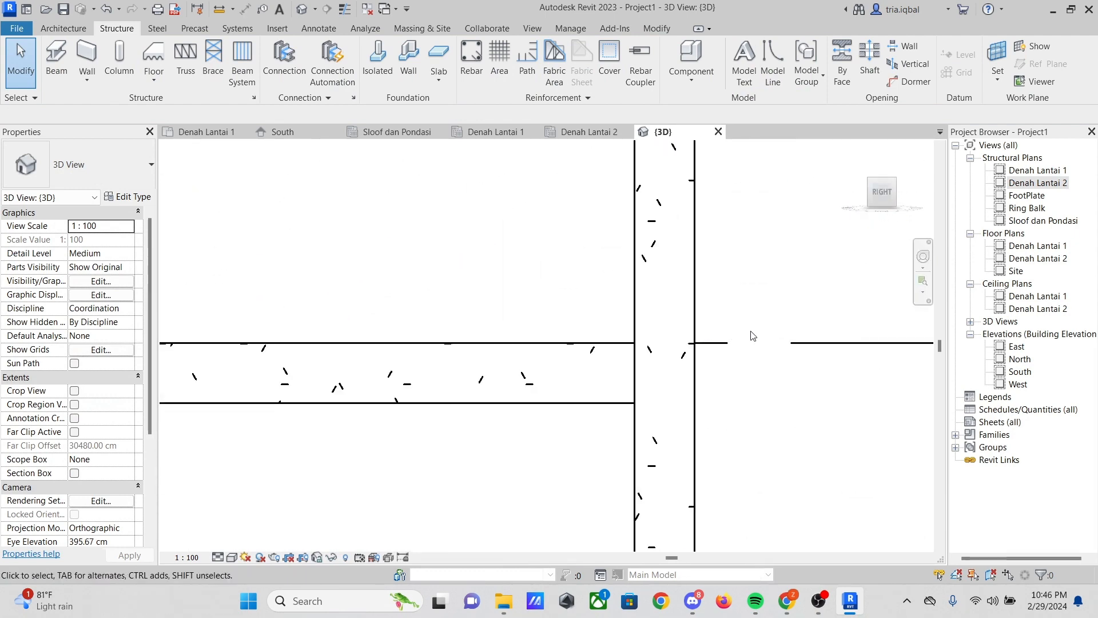
scroll(615, 361, "down", 1)
scroll(615, 362, "down", 6)
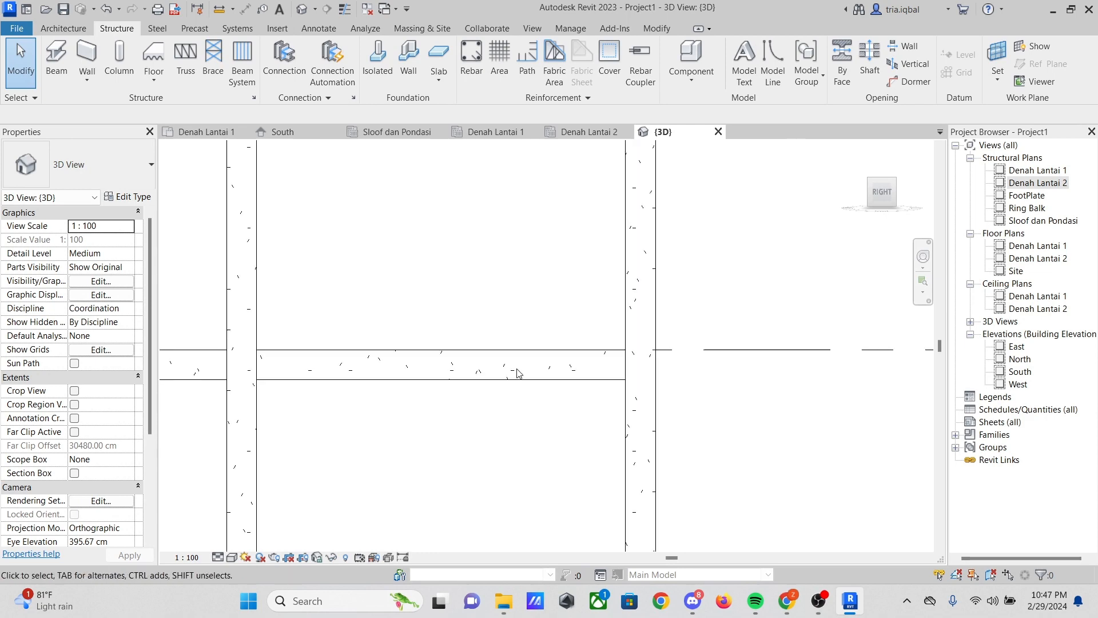
scroll(384, 343, "up", 5)
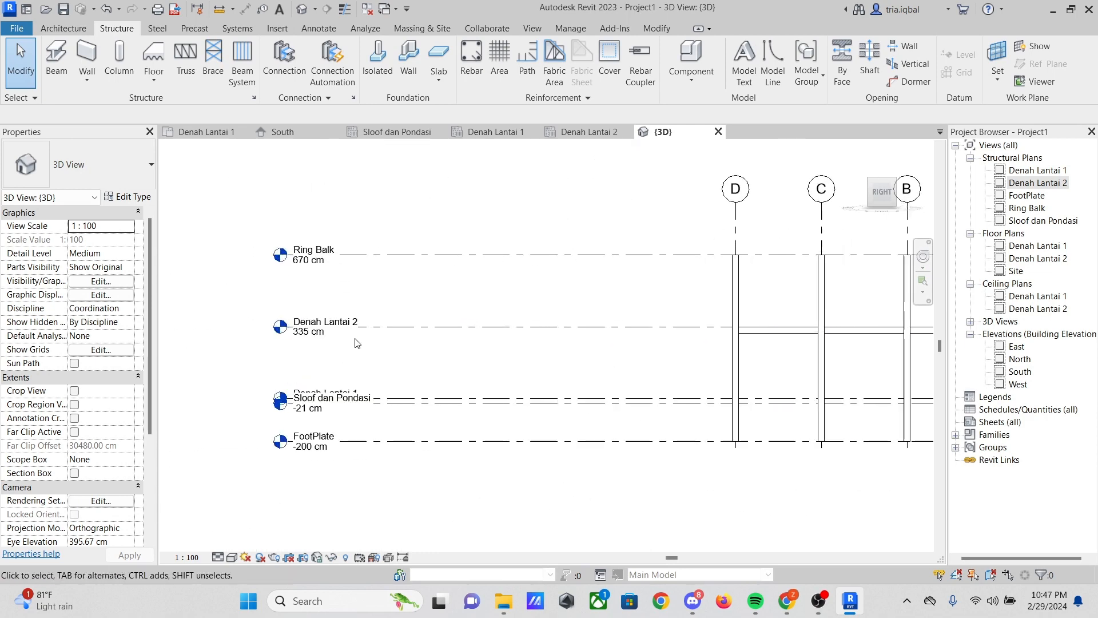
scroll(445, 336, "down", 4)
scroll(772, 330, "up", 7)
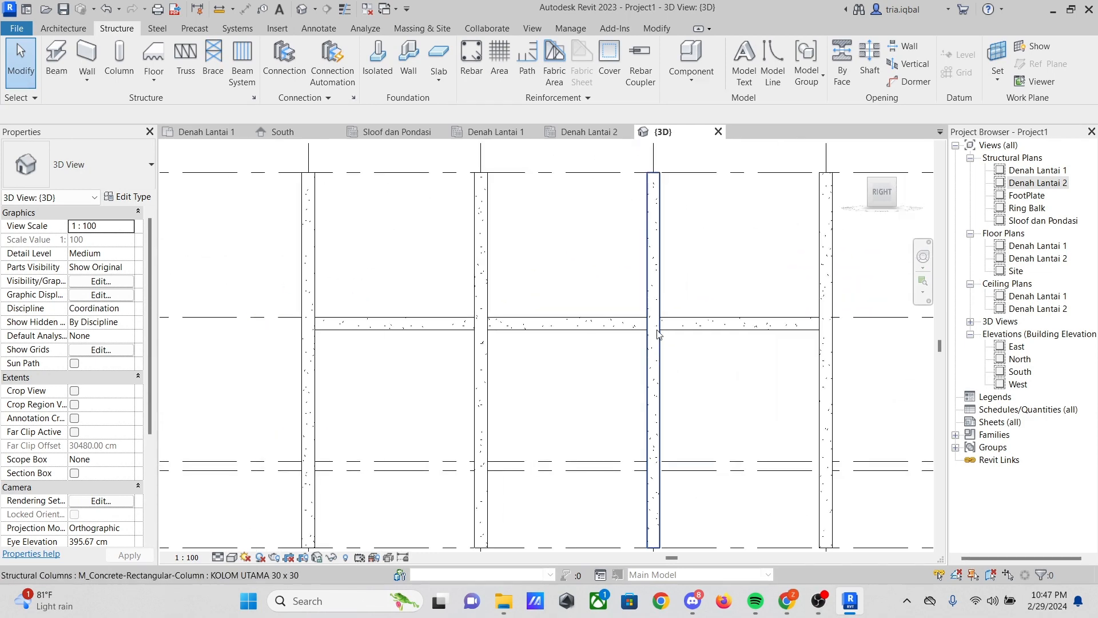
scroll(658, 334, "up", 4)
scroll(658, 335, "down", 2)
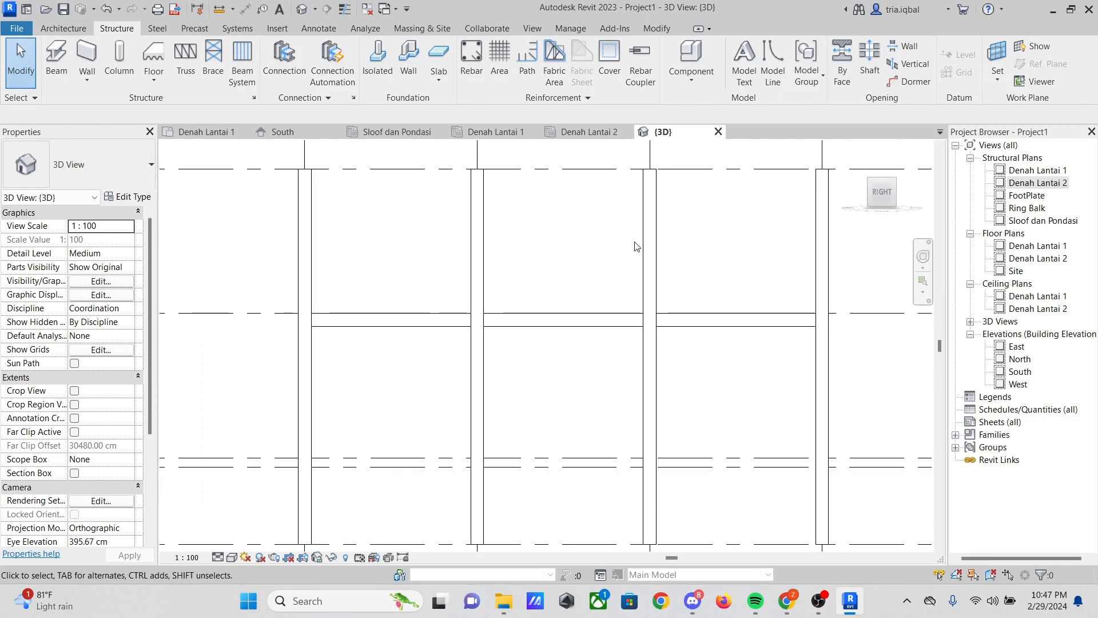
In the Denah Lantai 2 structural plan, select the whole frame and filter the selection to Structural Framing (Girder) only
left_click(589, 132)
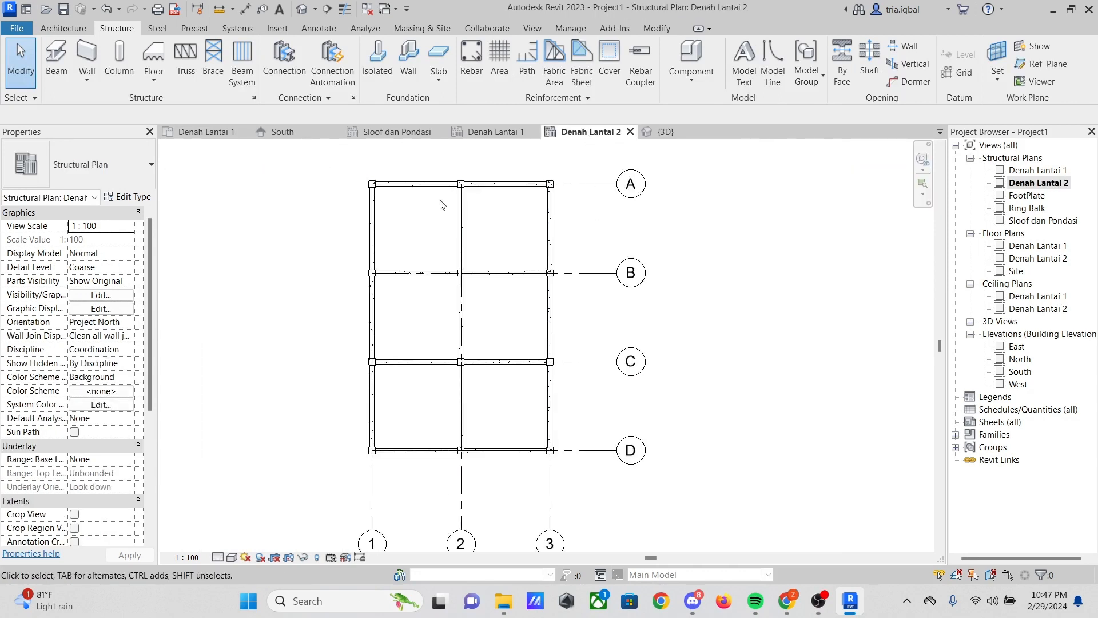
scroll(457, 191, "up", 2)
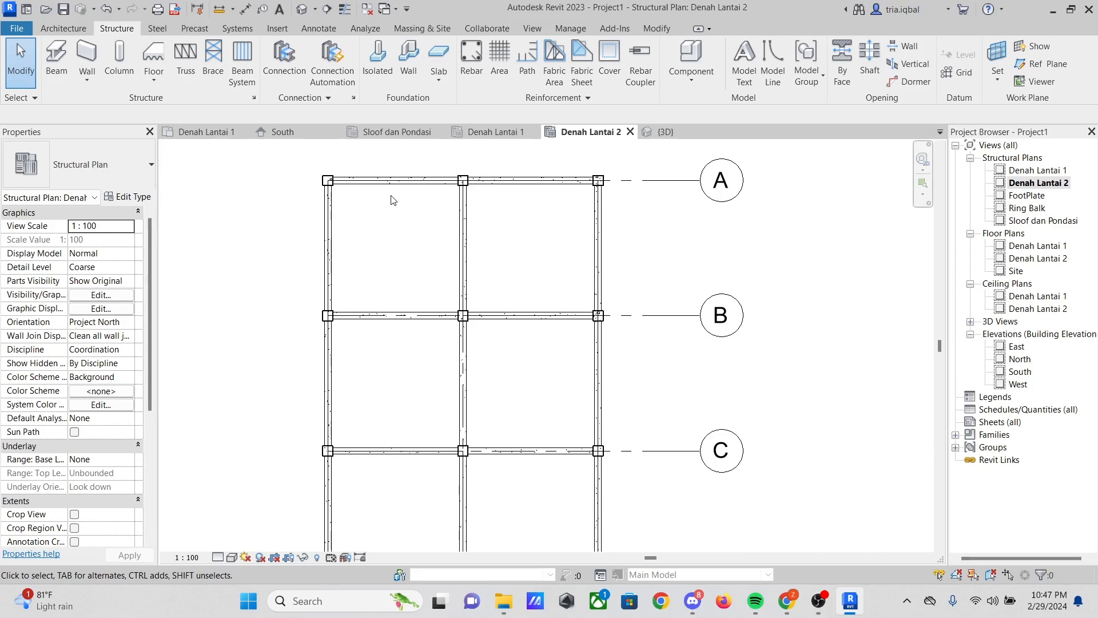
scroll(358, 188, "down", 2)
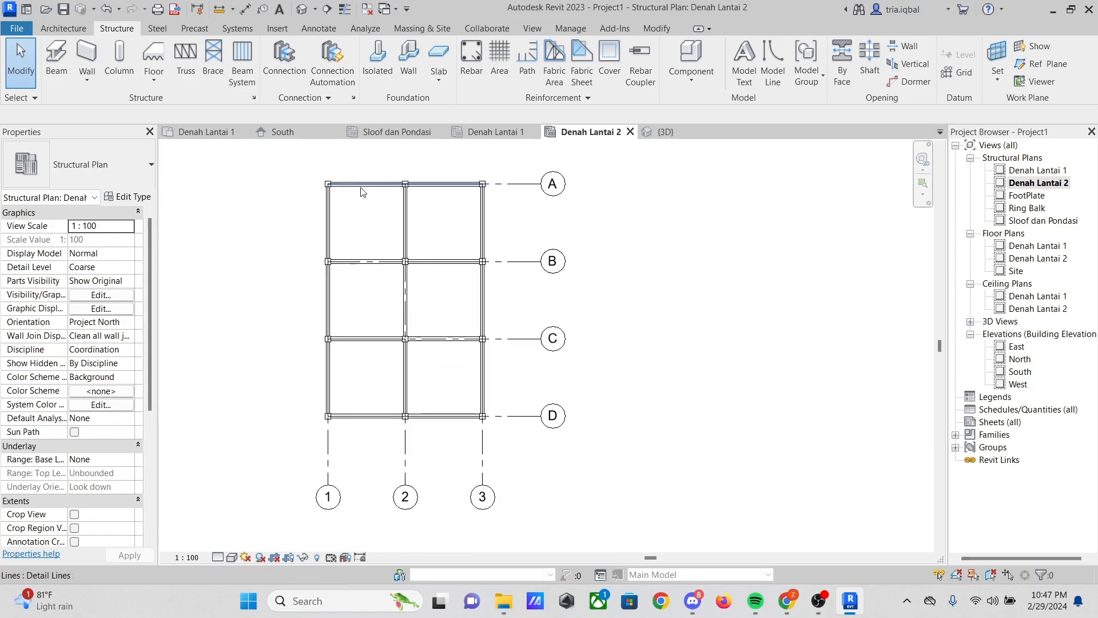
scroll(351, 187, "up", 2)
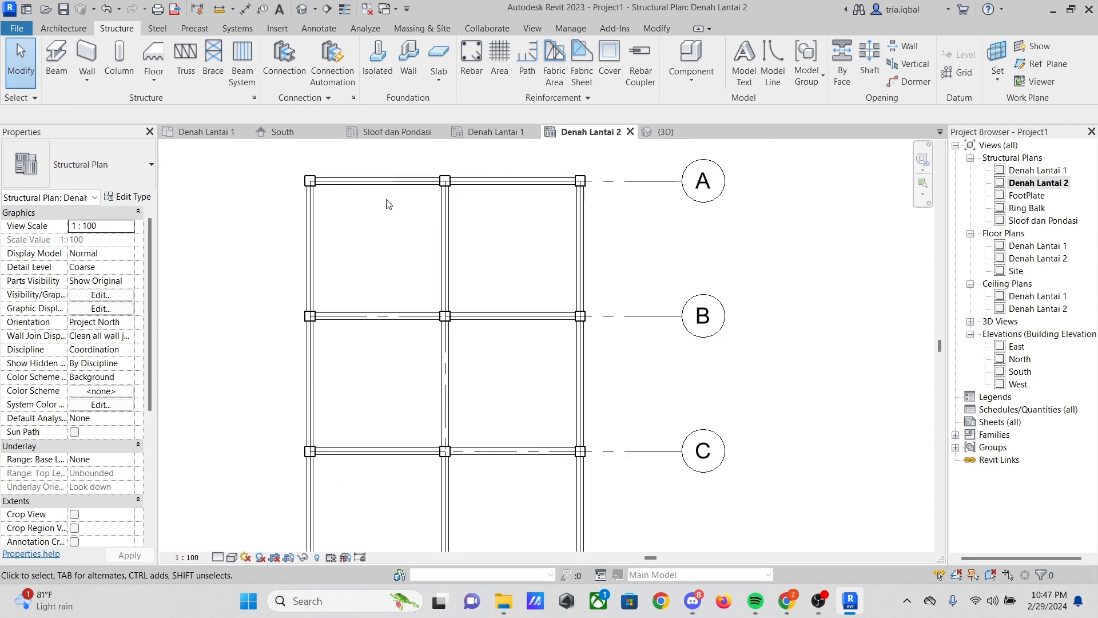
scroll(384, 195, "up", 1)
scroll(382, 192, "down", 2)
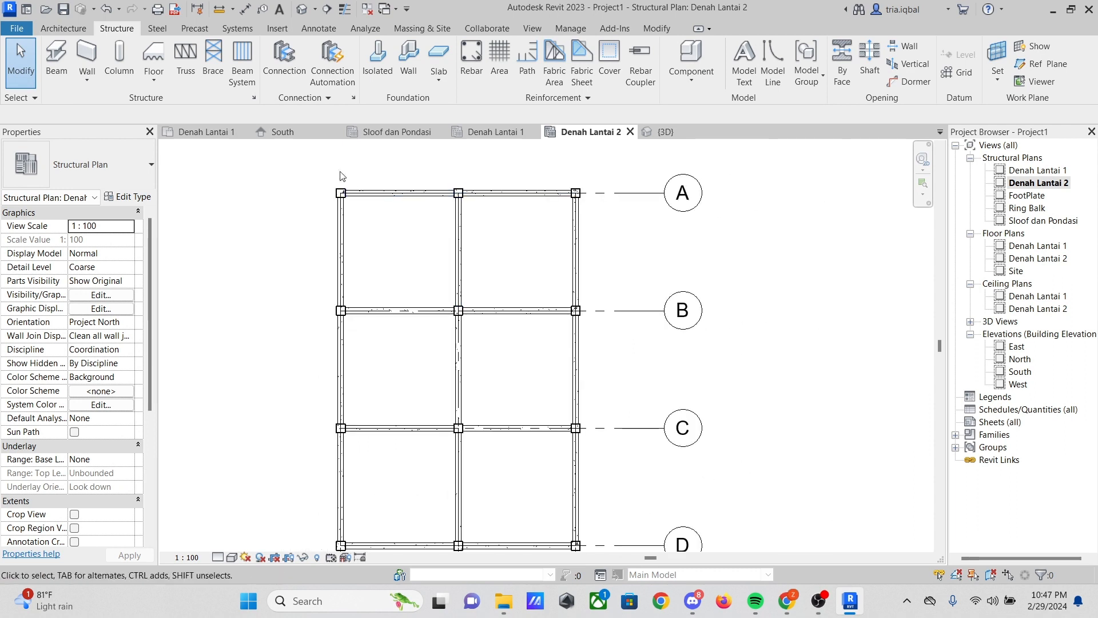
scroll(283, 163, "down", 1)
left_click_drag(276, 159, 554, 479)
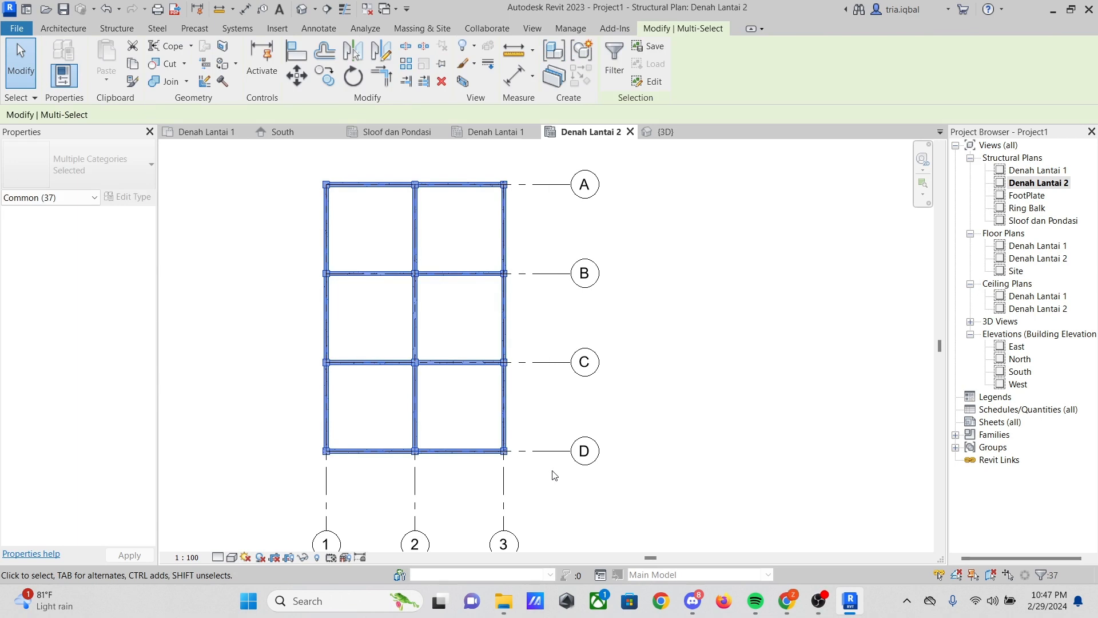
left_click(614, 62)
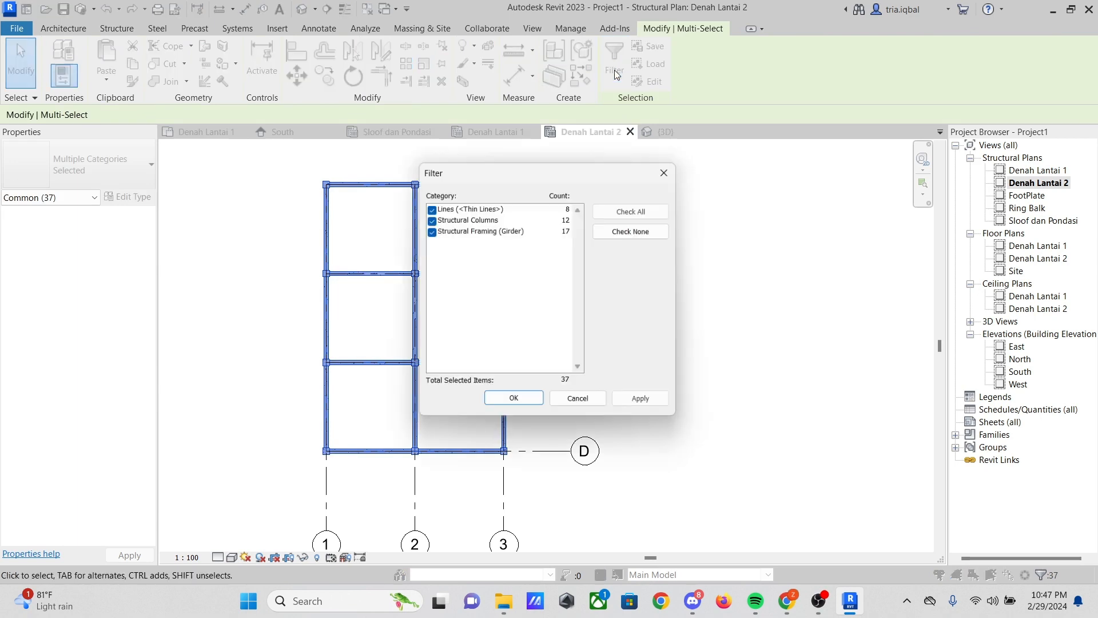
left_click(636, 230)
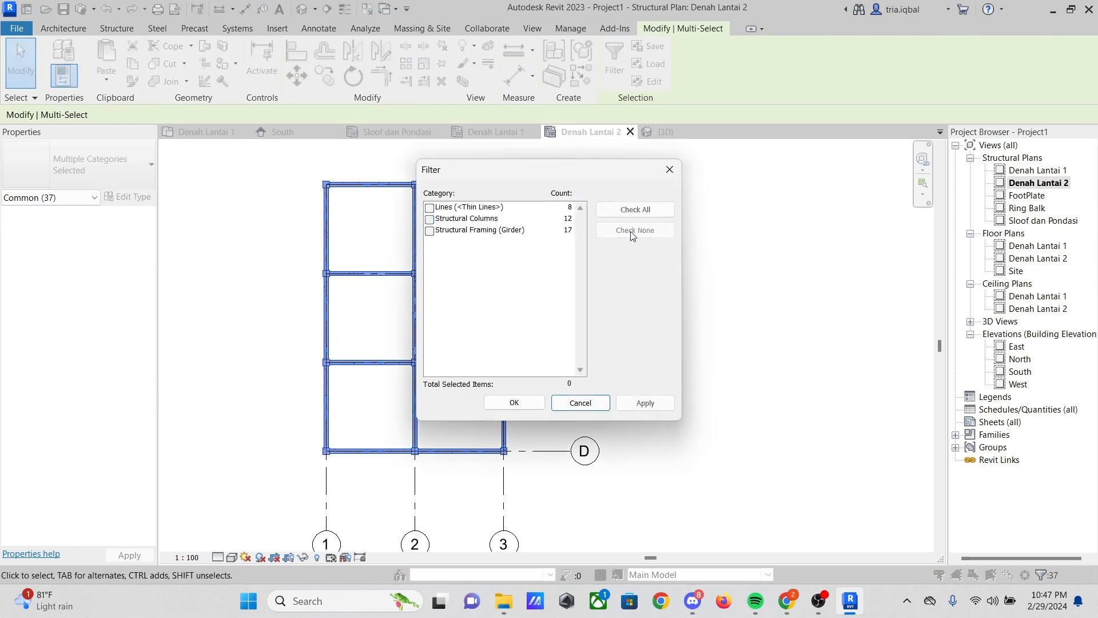
left_click(429, 231)
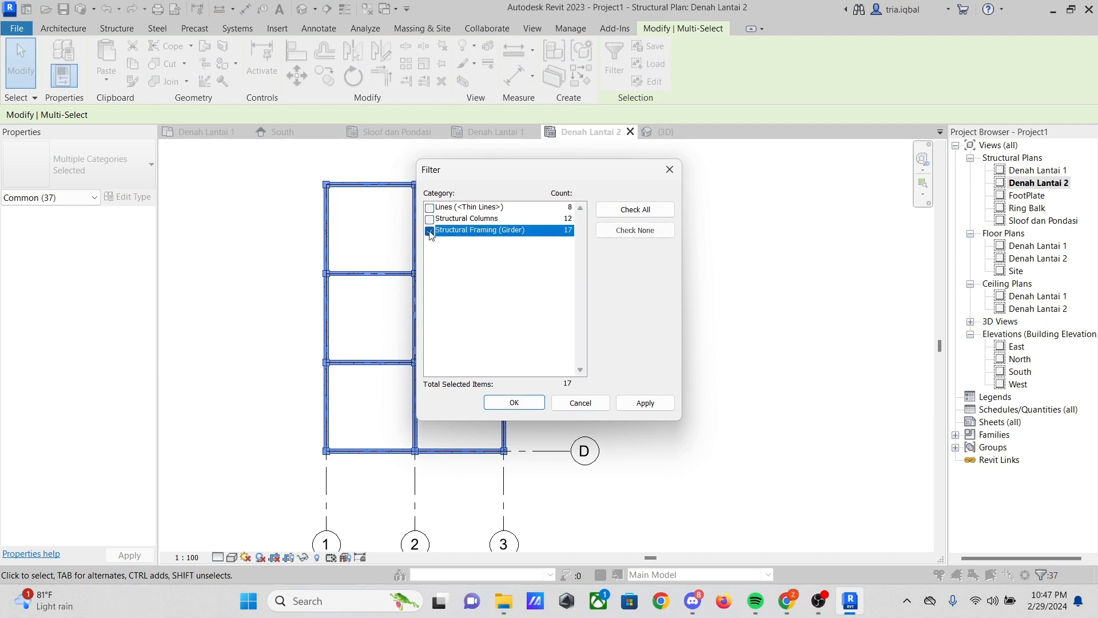
left_click(514, 403)
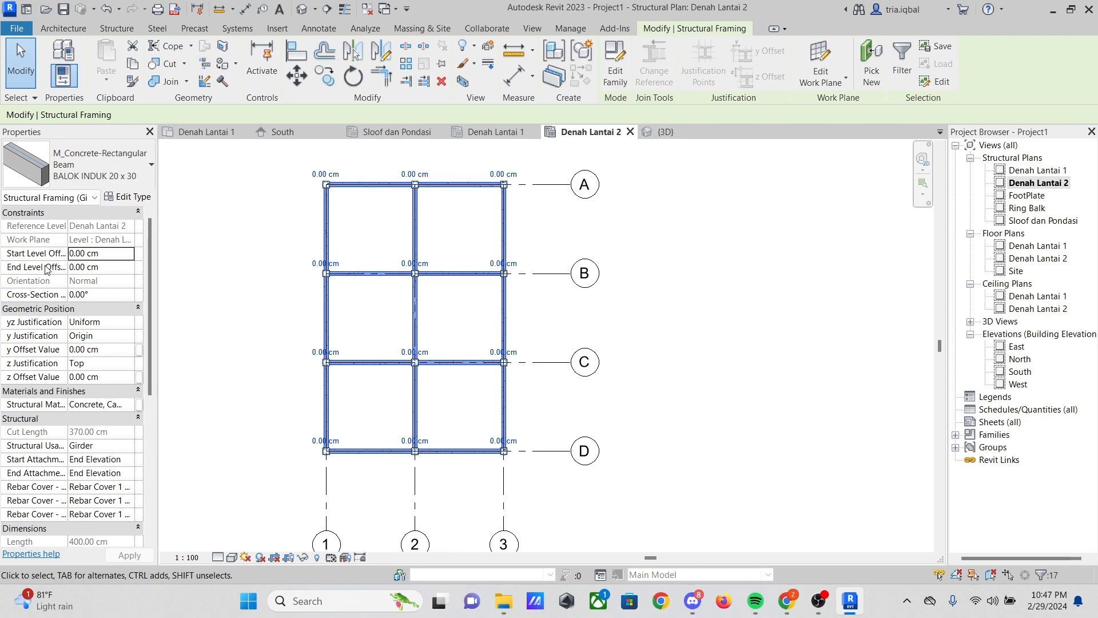
Set the selected beams' Start Level Offset to 1 cm, accept the warnings, and check the beams in the 3D view
scroll(95, 262, "down", 1)
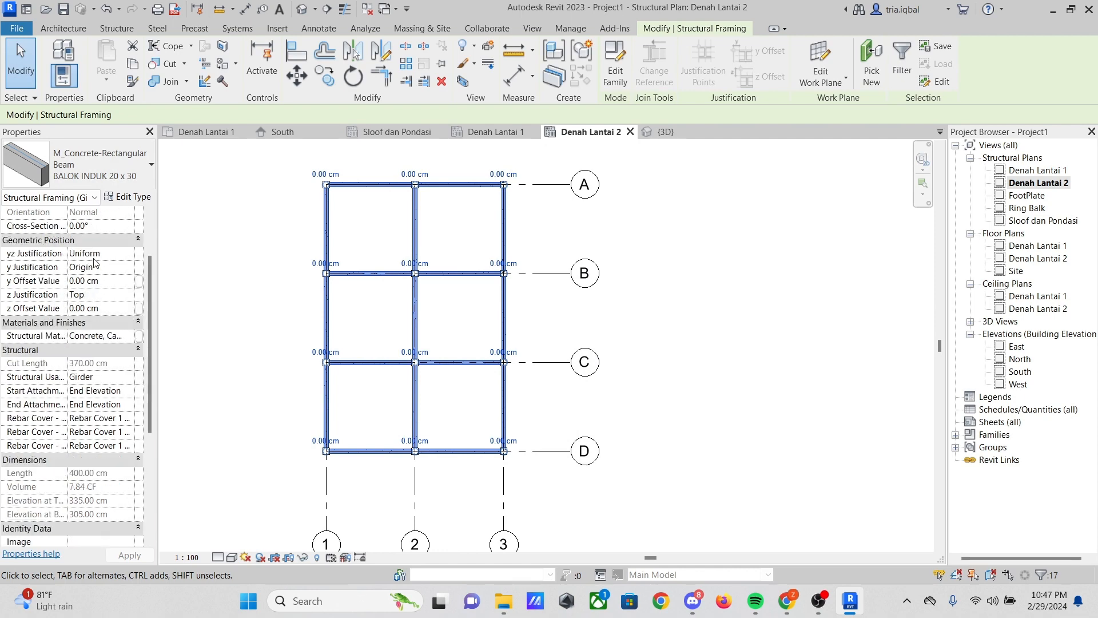
scroll(97, 263, "up", 1)
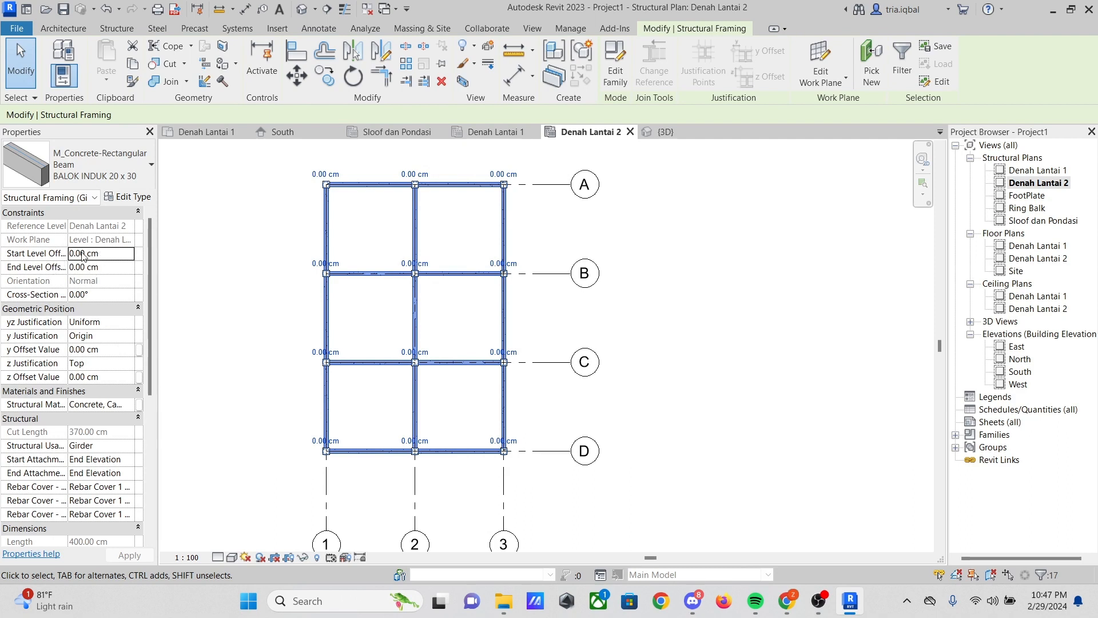
left_click(80, 253)
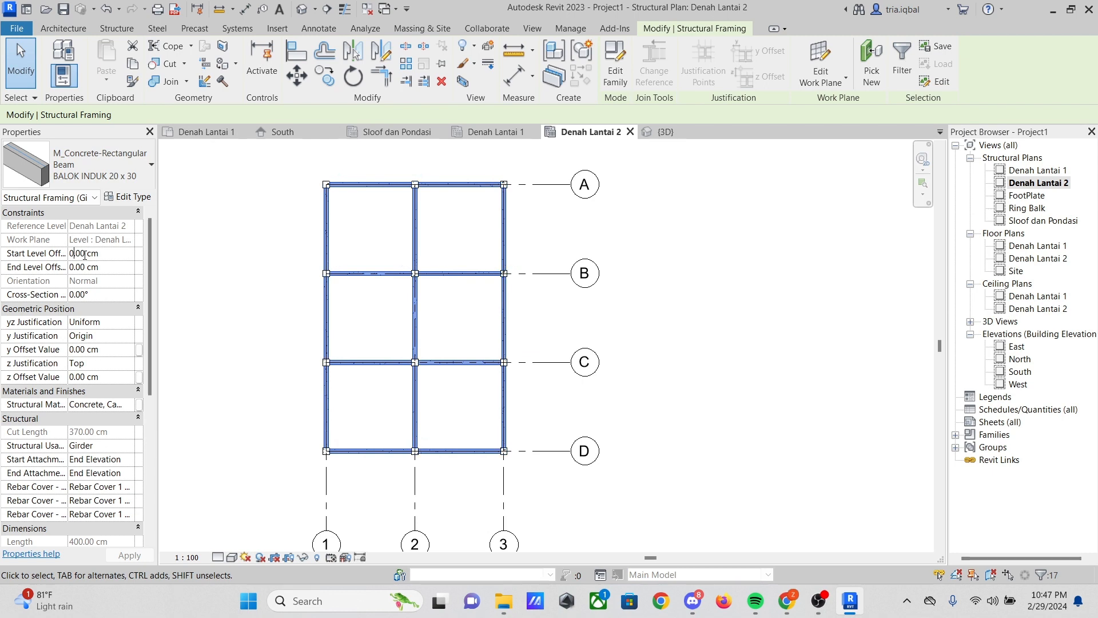
double_click(84, 254)
type("1")
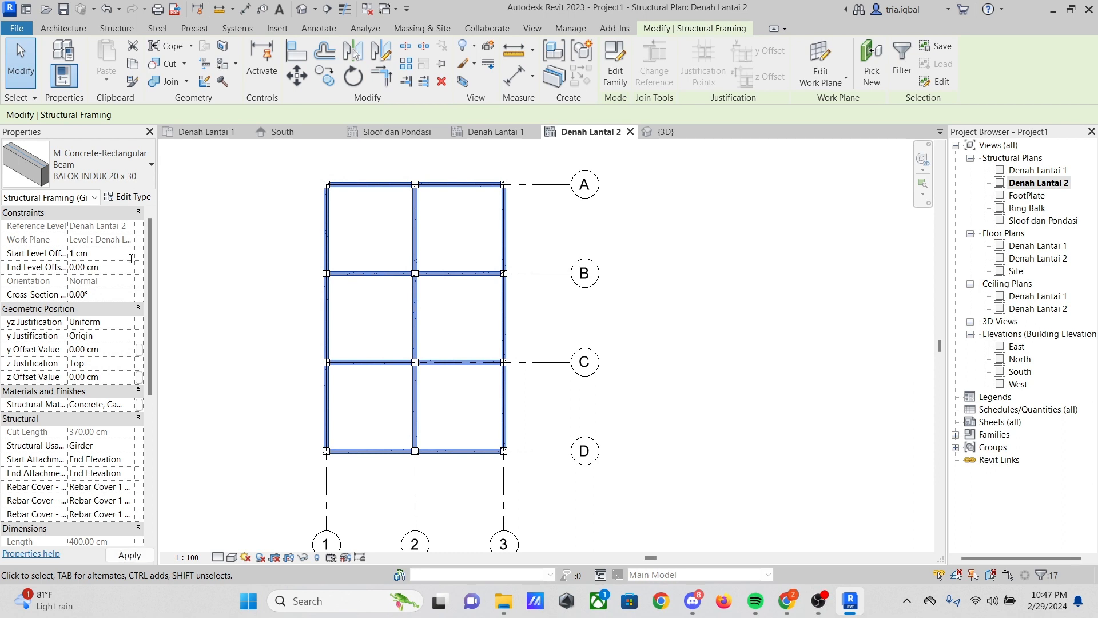
key("Tab")
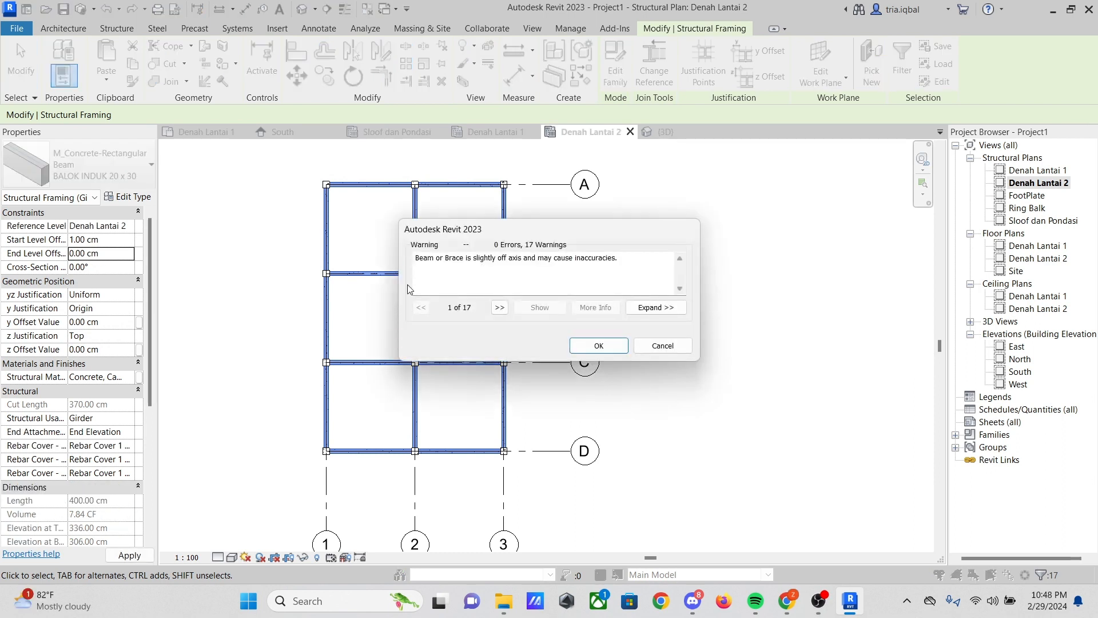
left_click(596, 347)
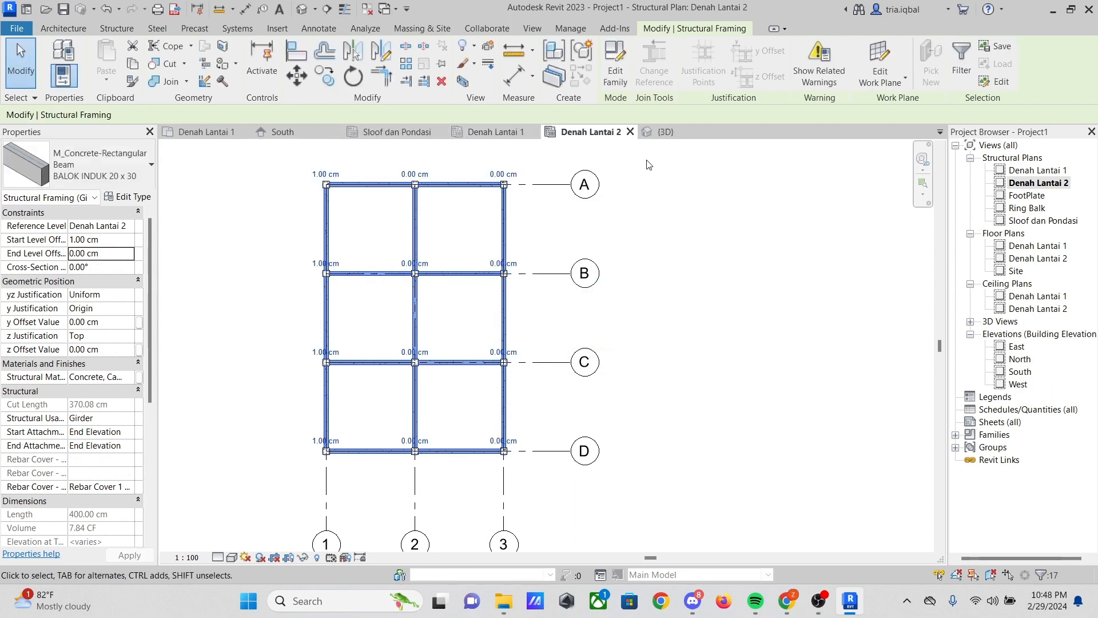
left_click(664, 133)
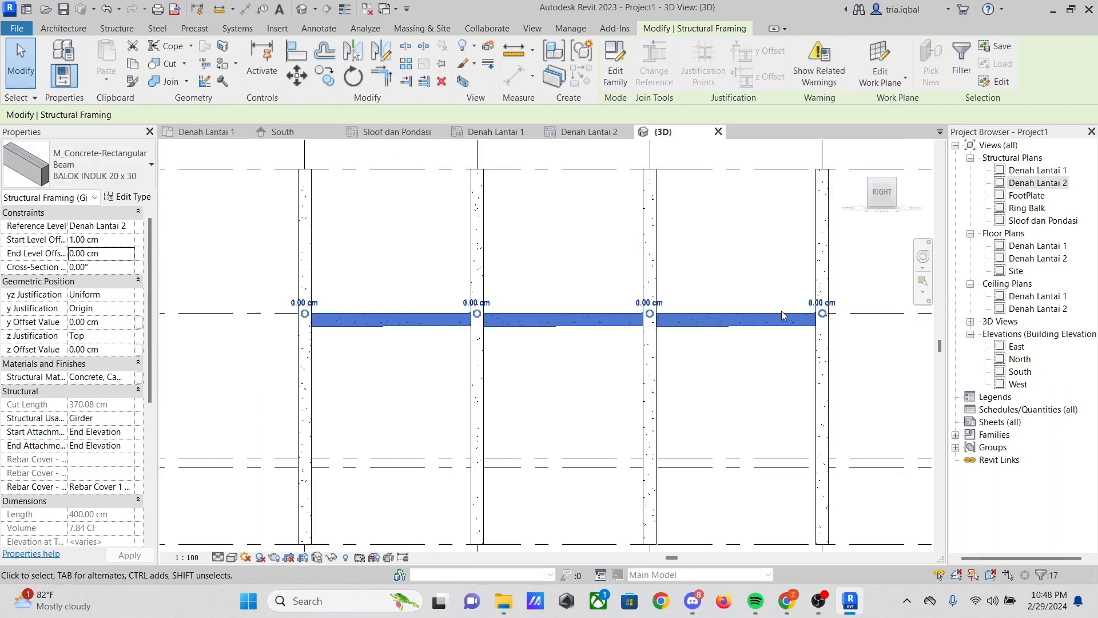
Set the 3D view's scale to 1 : 10 to see the beam and column edges more clearly
scroll(782, 315, "up", 10)
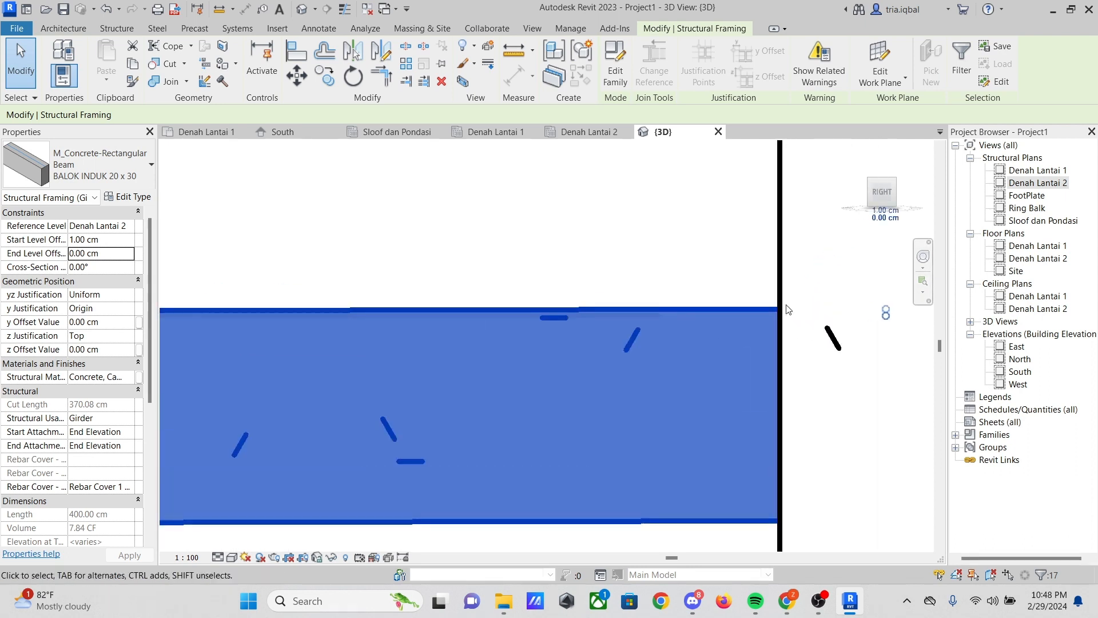
scroll(468, 335, "down", 5)
left_click(203, 559)
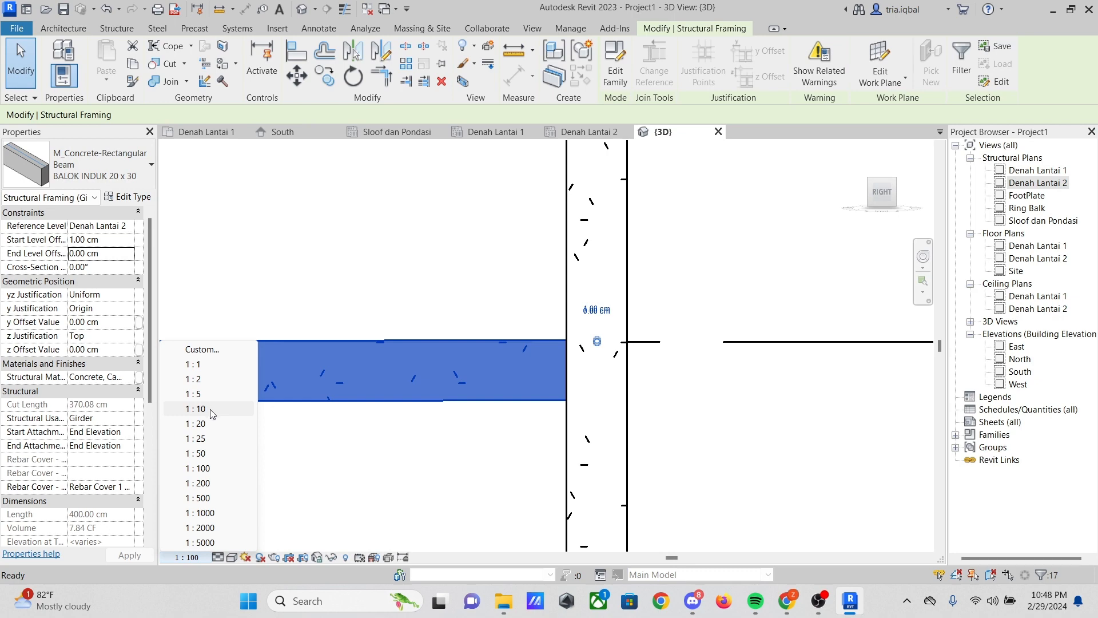
left_click(195, 409)
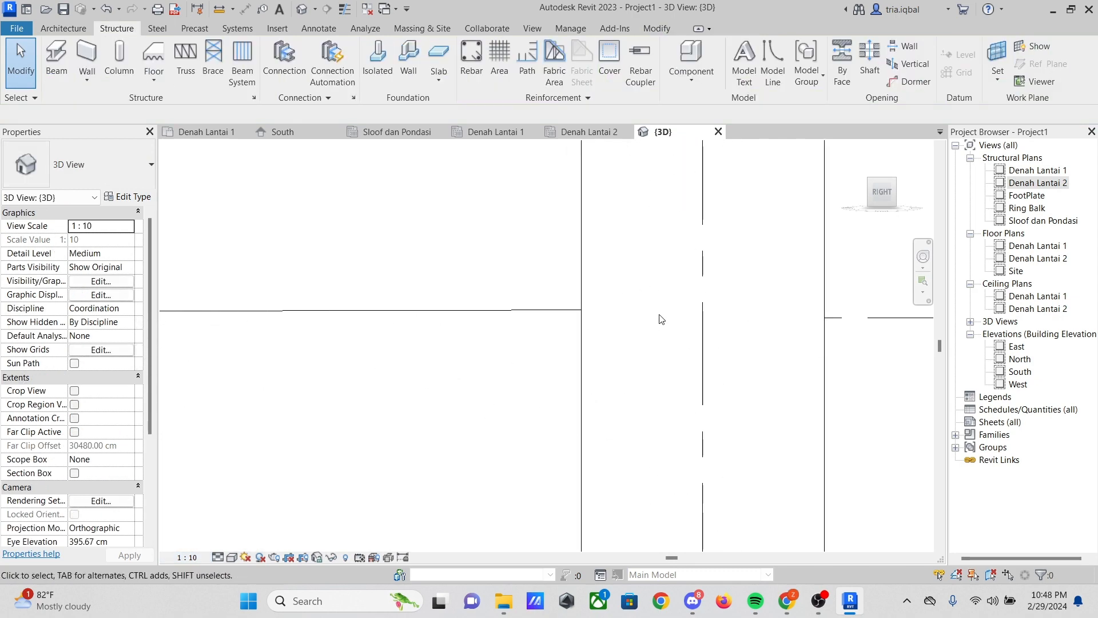
Examine the beams from the right side, comparing their top edges with the Denah Lantai 2 level line
scroll(564, 290, "down", 5)
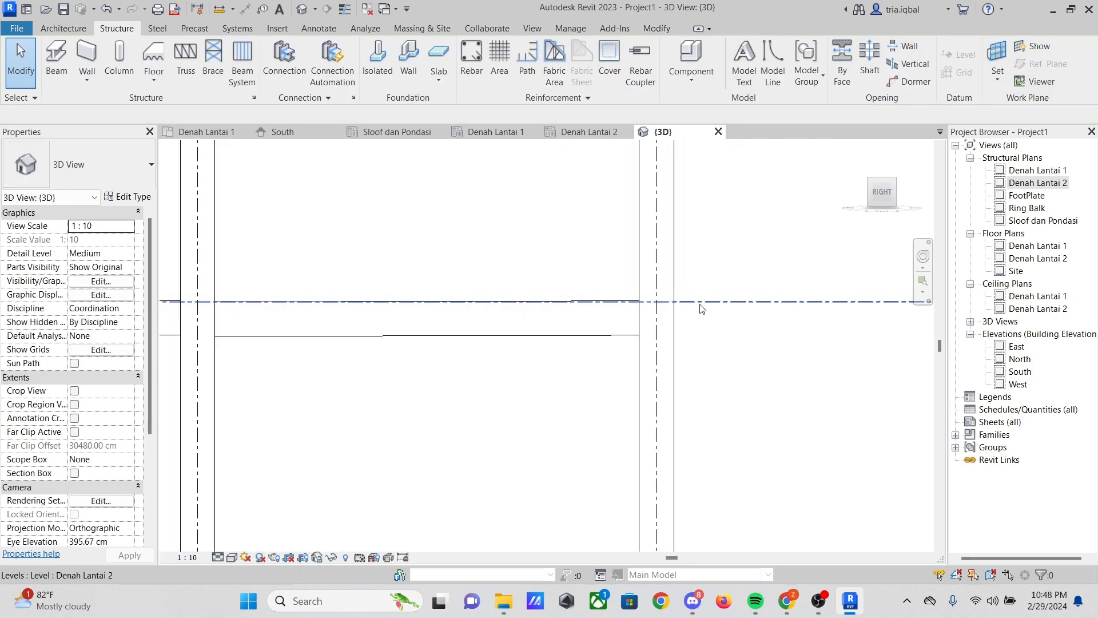
scroll(704, 312, "up", 4)
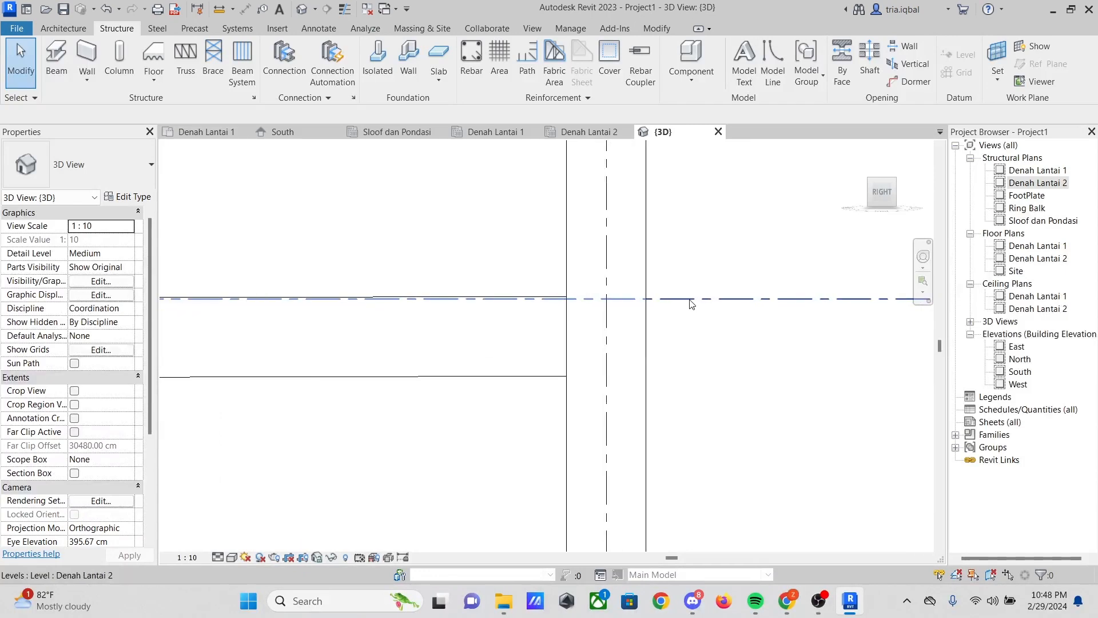
scroll(612, 301, "up", 3)
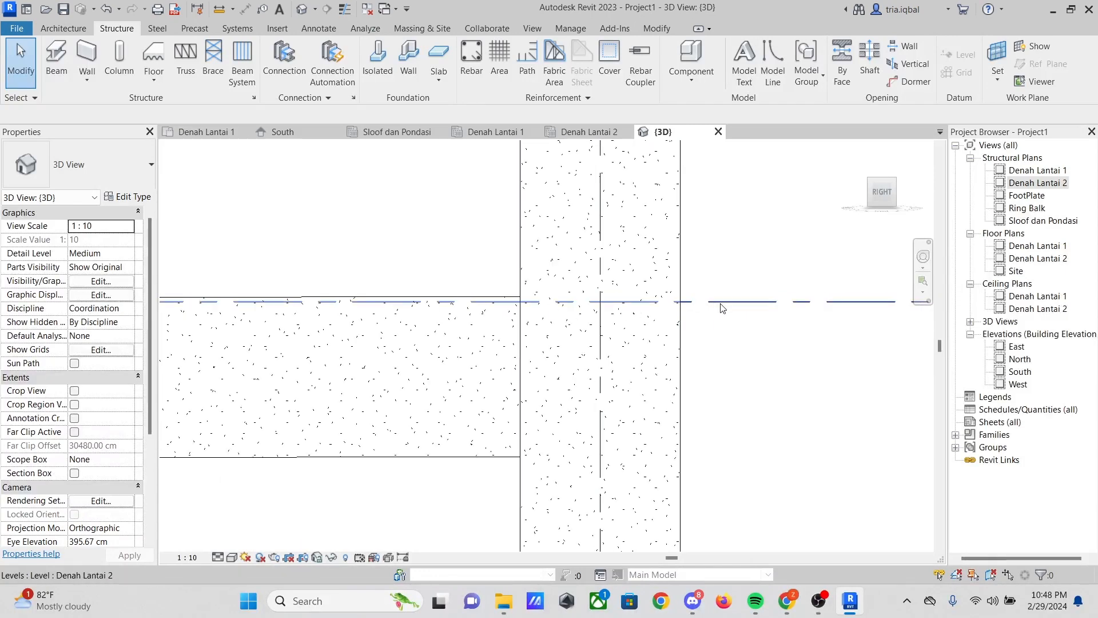
scroll(727, 301, "down", 5)
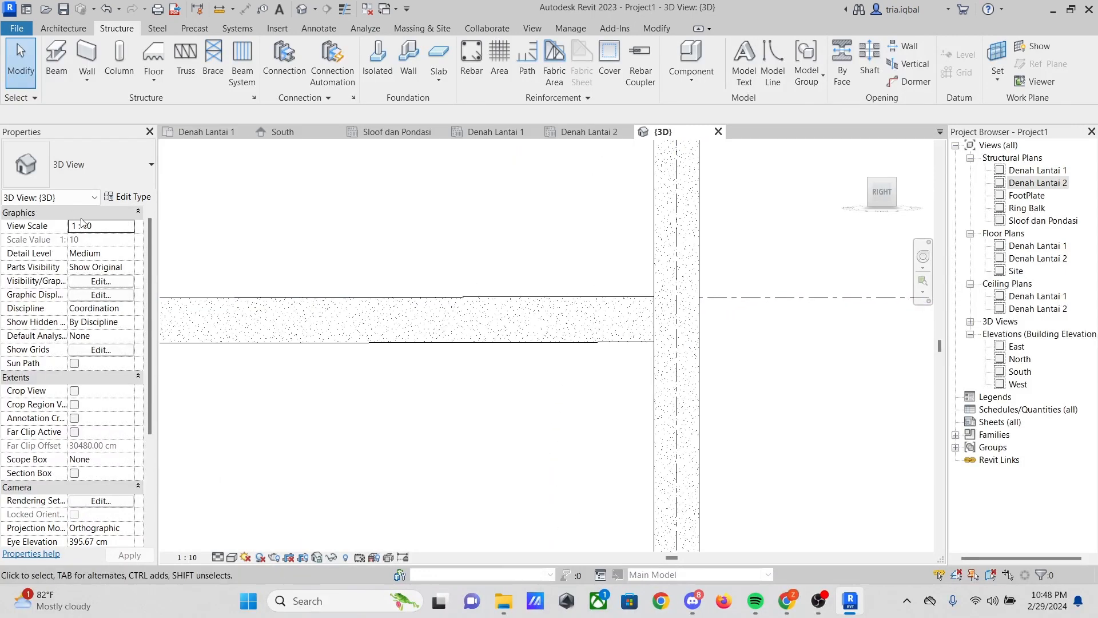
scroll(637, 171, "down", 5)
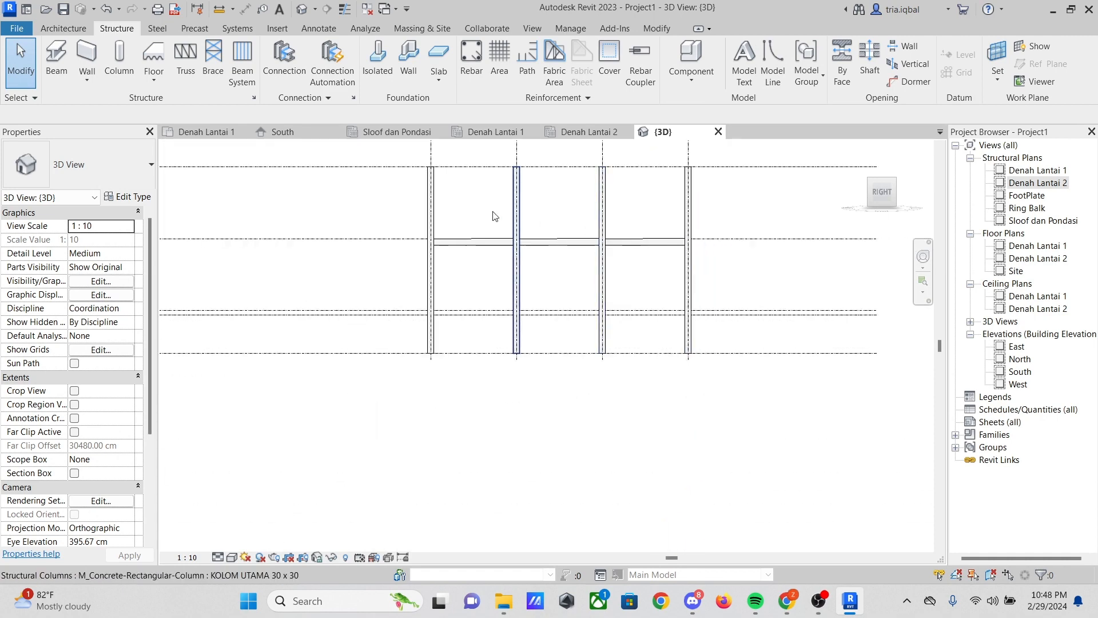
scroll(400, 224, "up", 2)
scroll(696, 256, "up", 2)
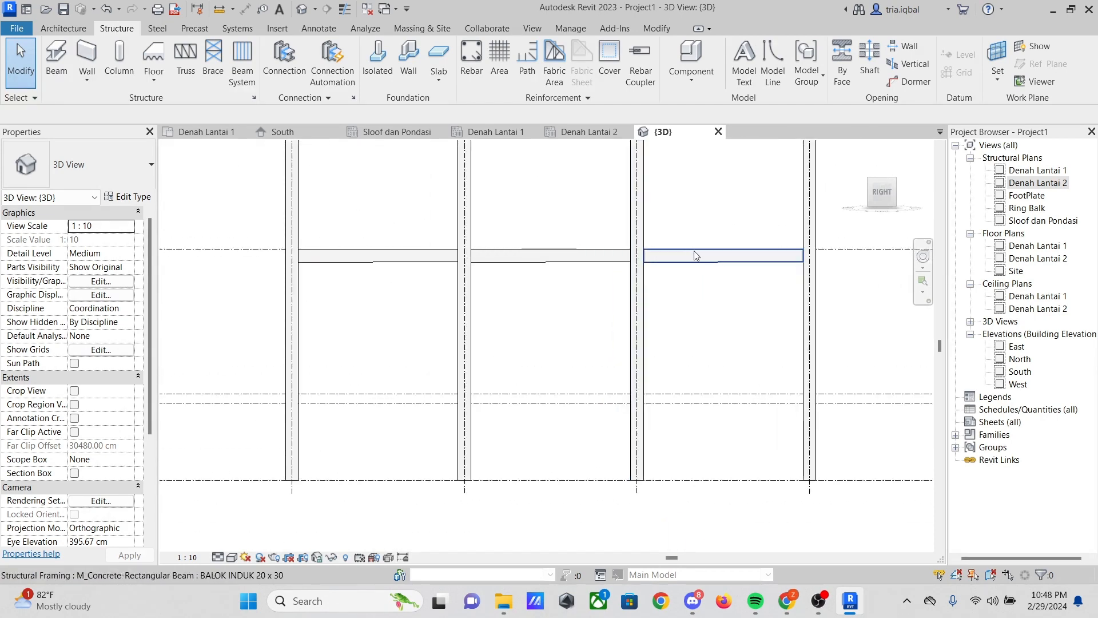
scroll(727, 252, "up", 2)
scroll(675, 251, "down", 2)
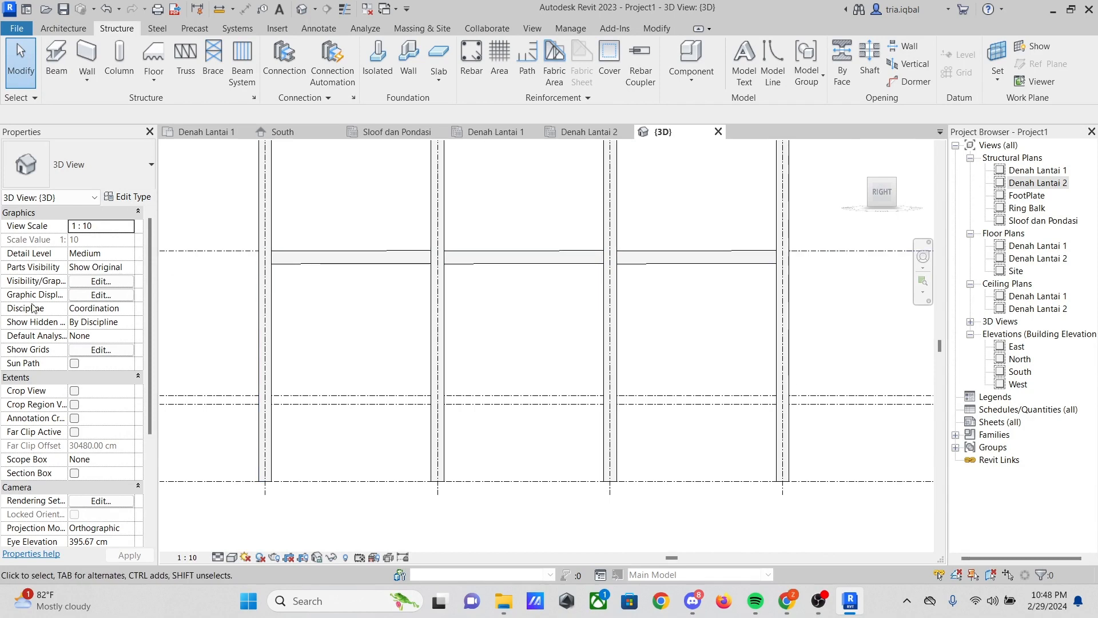
Select all the beams in the 3D view and set their Start Level Offset to 0 cm and End Level Offset to 1 cm
scroll(254, 243, "down", 1)
left_click_drag(218, 210, 775, 296)
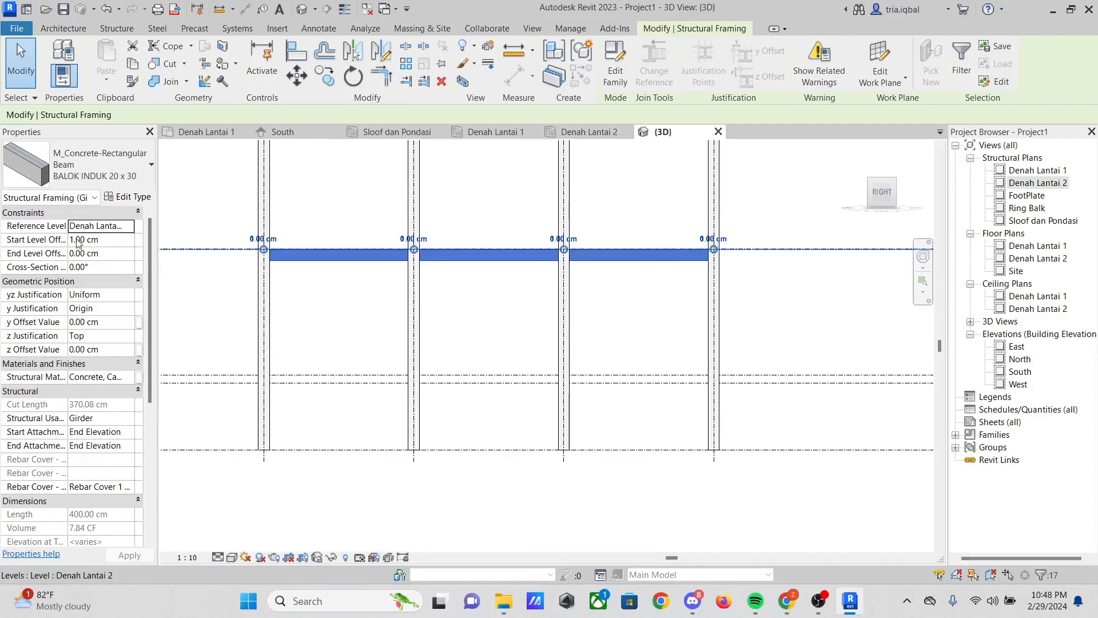
left_click(79, 243)
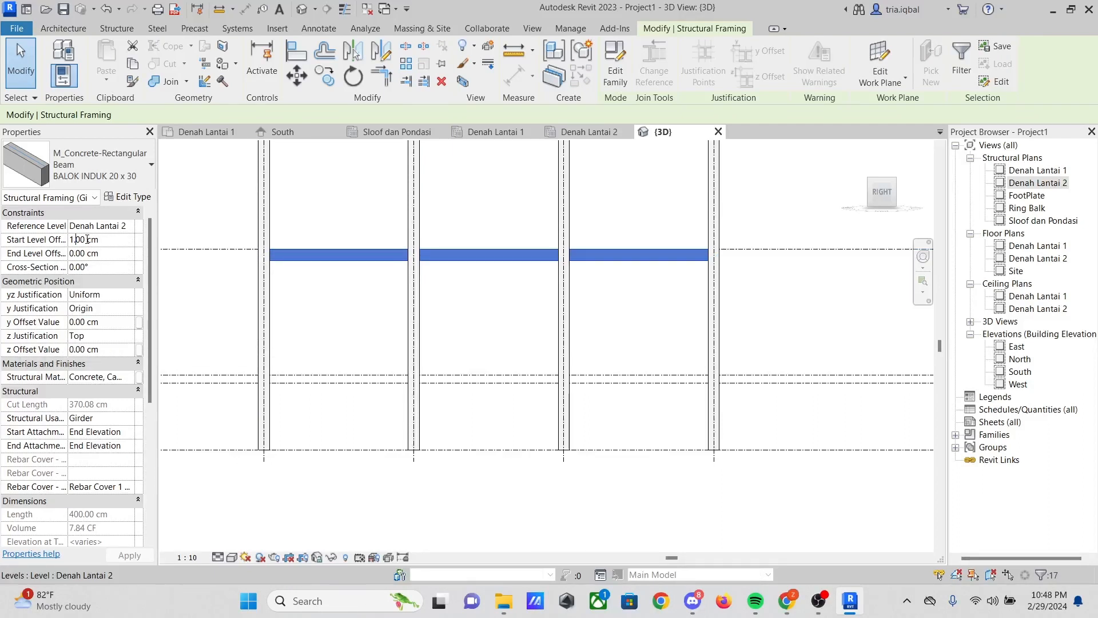
left_click_drag(86, 240, 69, 240)
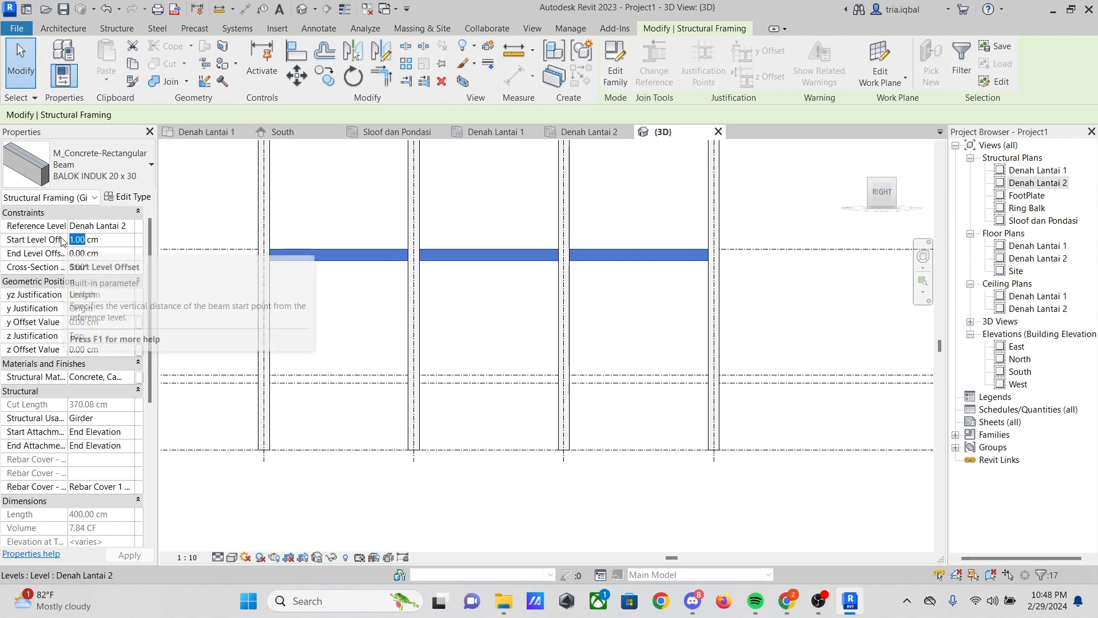
type("0")
left_click(84, 253)
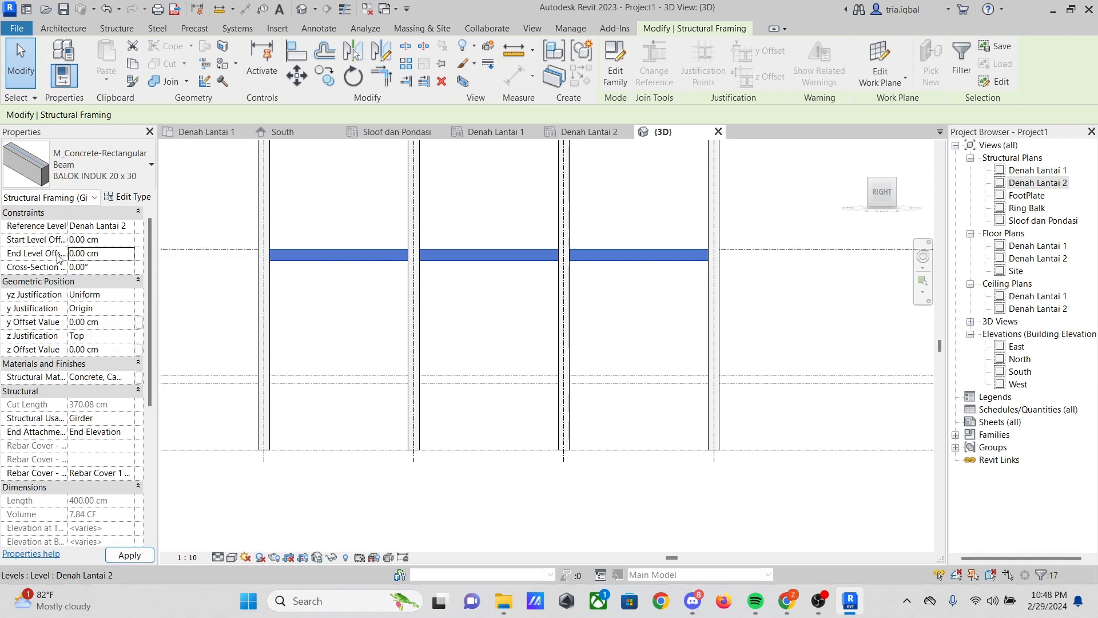
type("1")
key("Return")
Clear the beam selection and check how the beam tops meet the Denah Lantai 2 level line near the end column
scroll(303, 246, "up", 2)
scroll(377, 261, "up", 2)
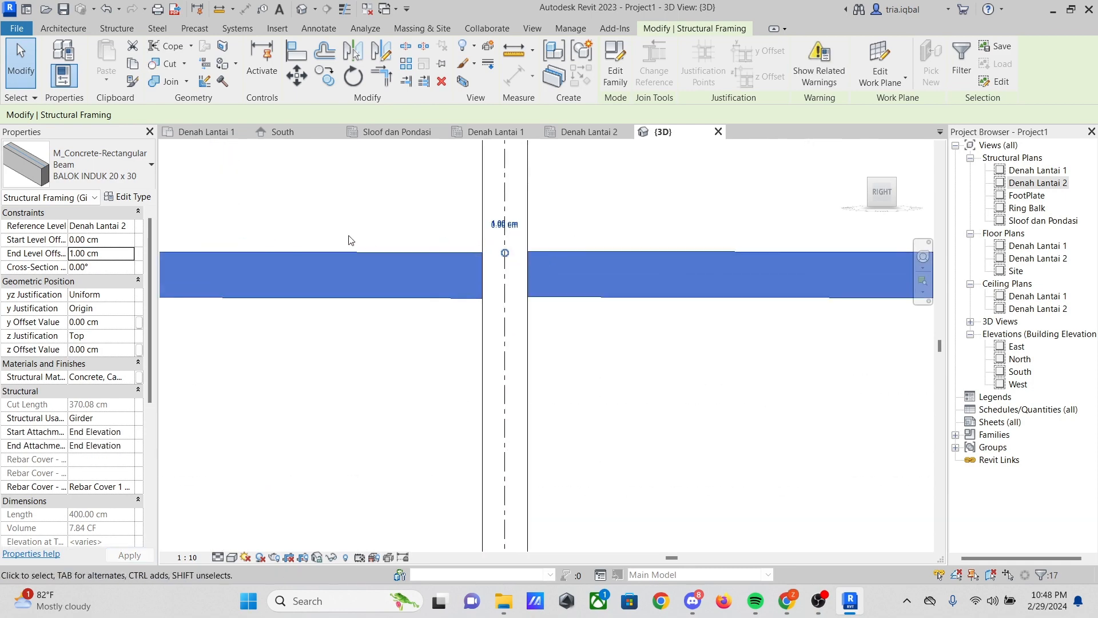
scroll(351, 238, "down", 4)
scroll(642, 247, "up", 2)
scroll(642, 246, "up", 5)
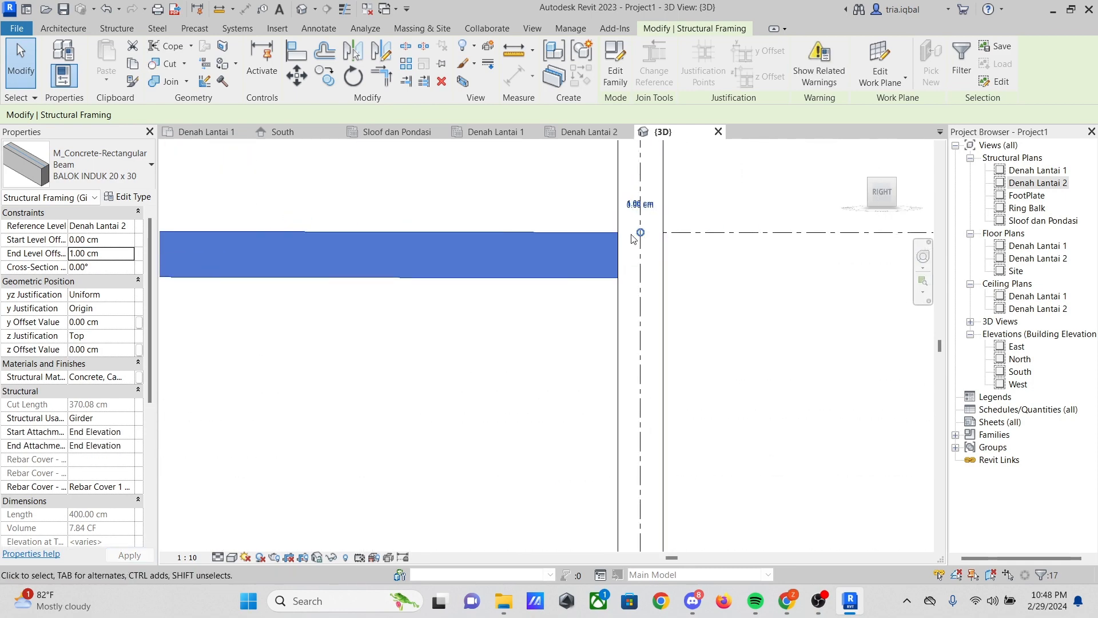
key("Escape")
scroll(623, 238, "up", 3)
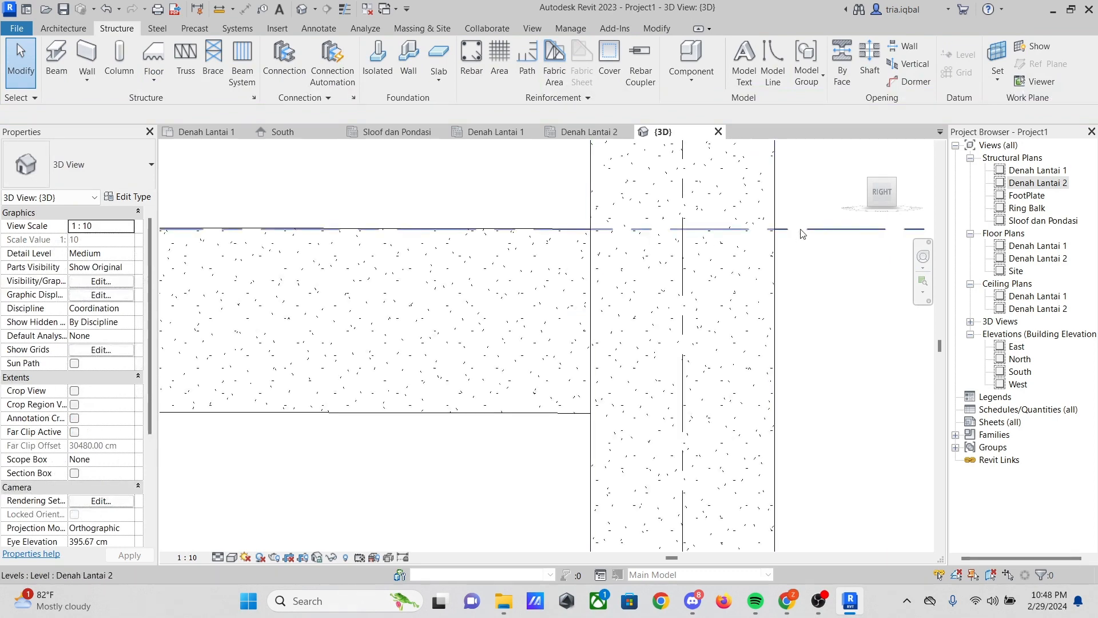
scroll(796, 234, "down", 5)
scroll(782, 236, "up", 5)
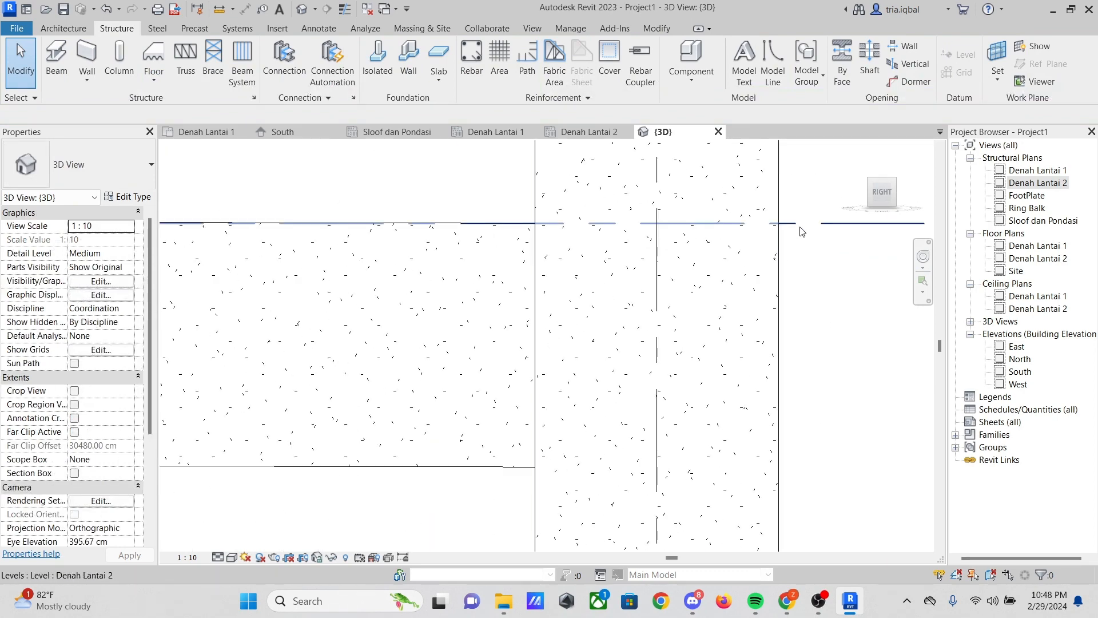
scroll(798, 232, "up", 1)
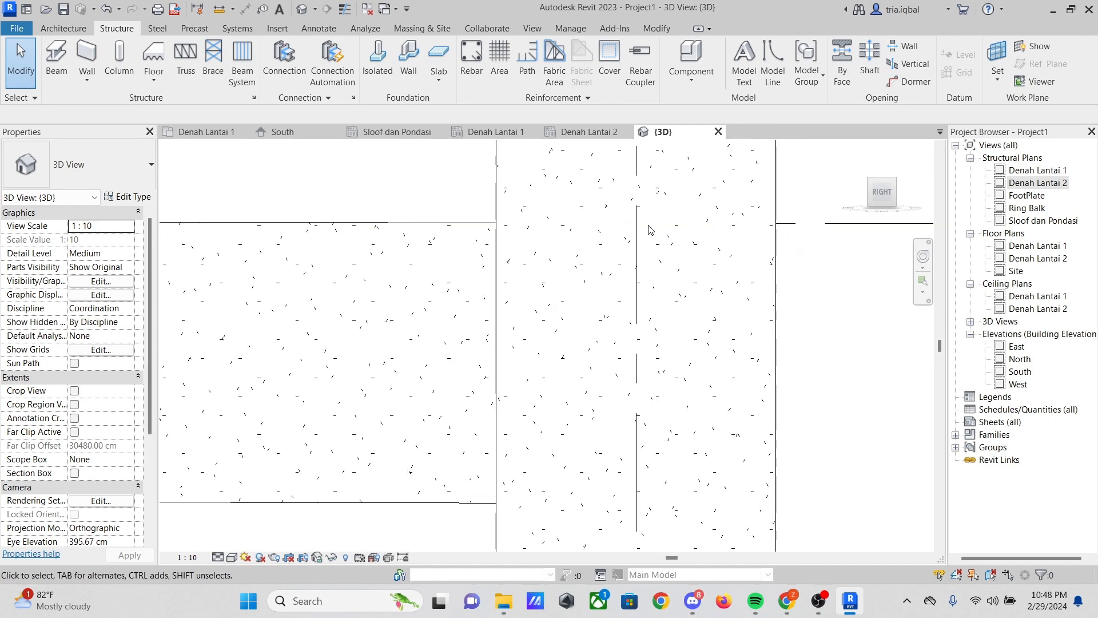
scroll(374, 292, "down", 4)
scroll(607, 281, "down", 3)
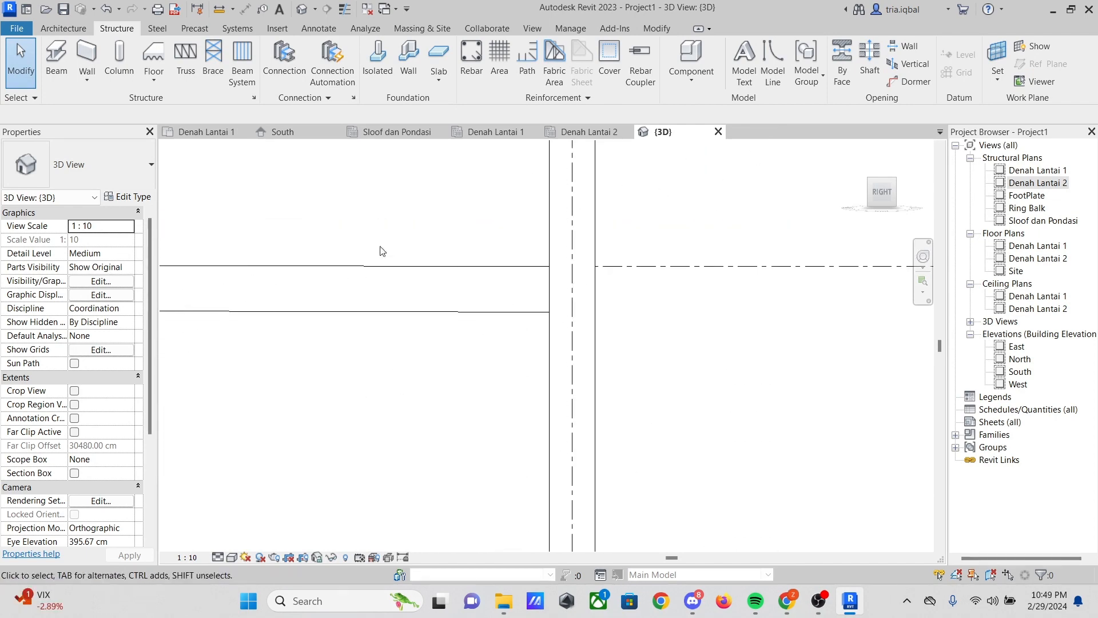
scroll(554, 254, "up", 4)
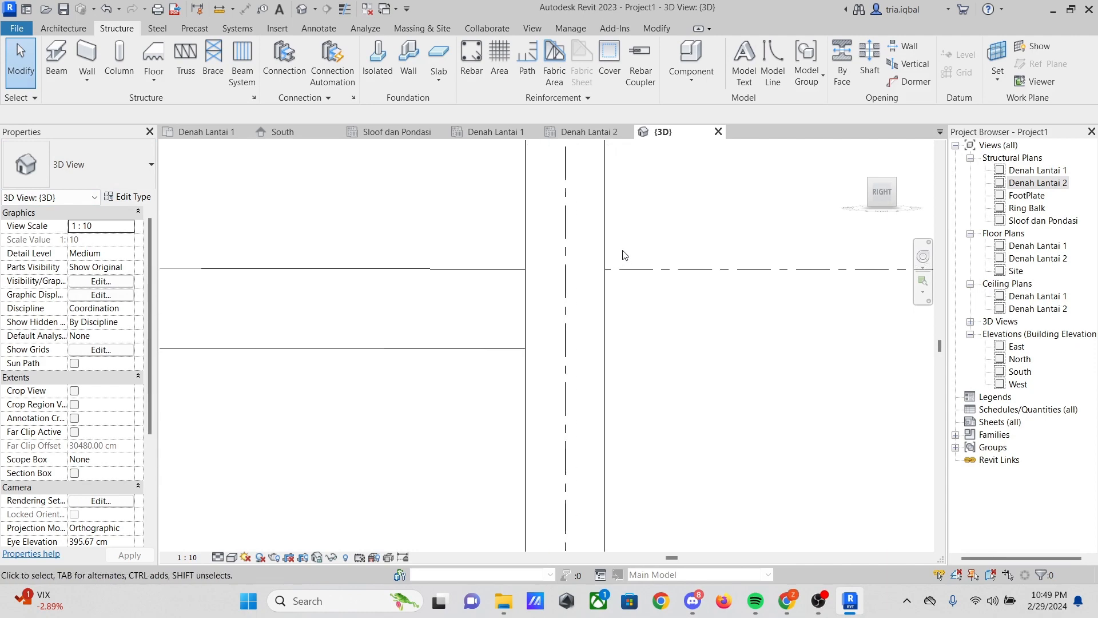
Inspect the properties of the Denah Lantai 2 level and of the beam adjoining the end column
left_click(655, 272)
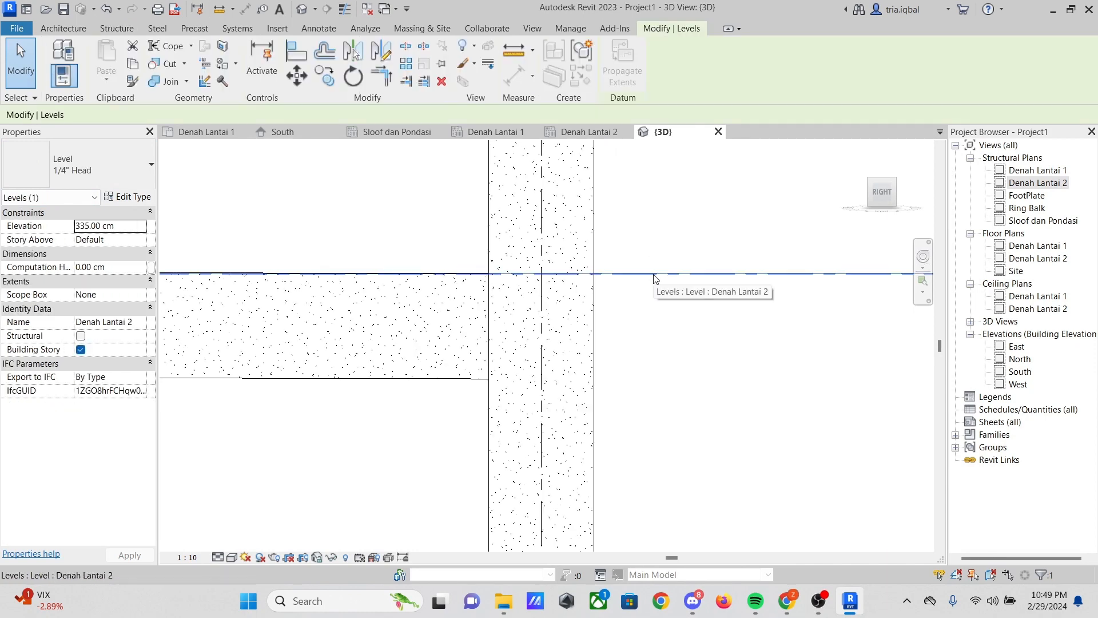
scroll(431, 387, "up", 3)
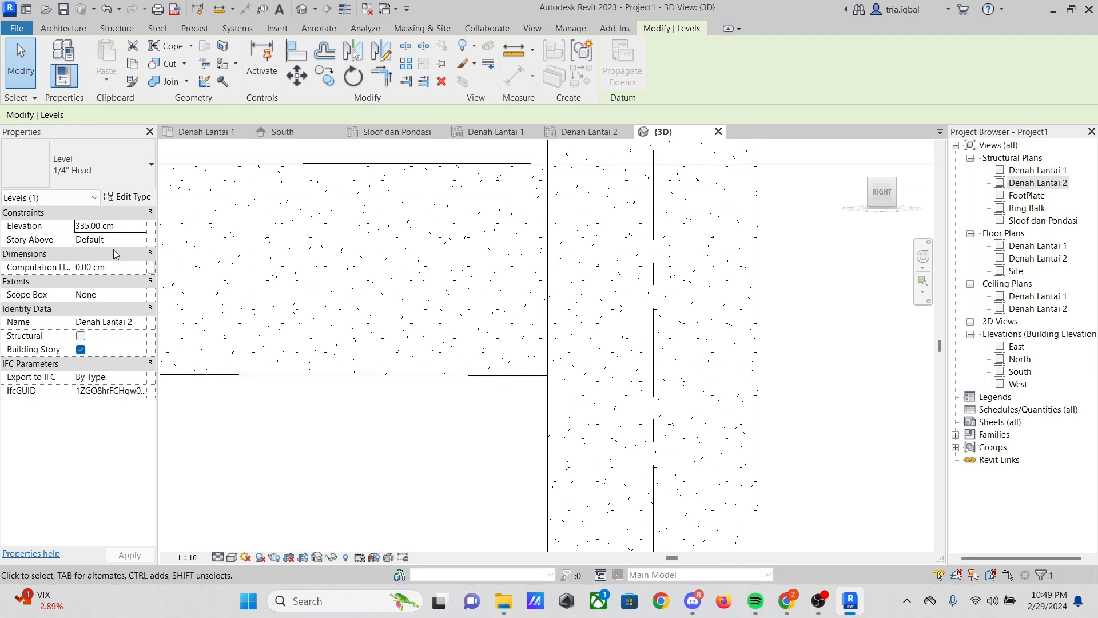
key("Escape")
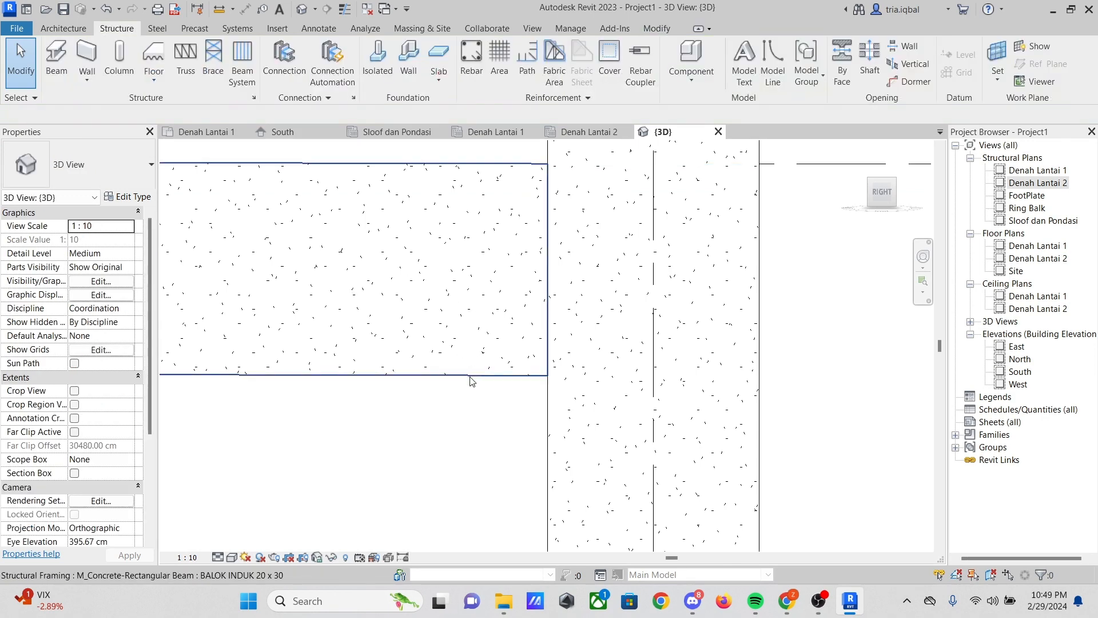
left_click(470, 377)
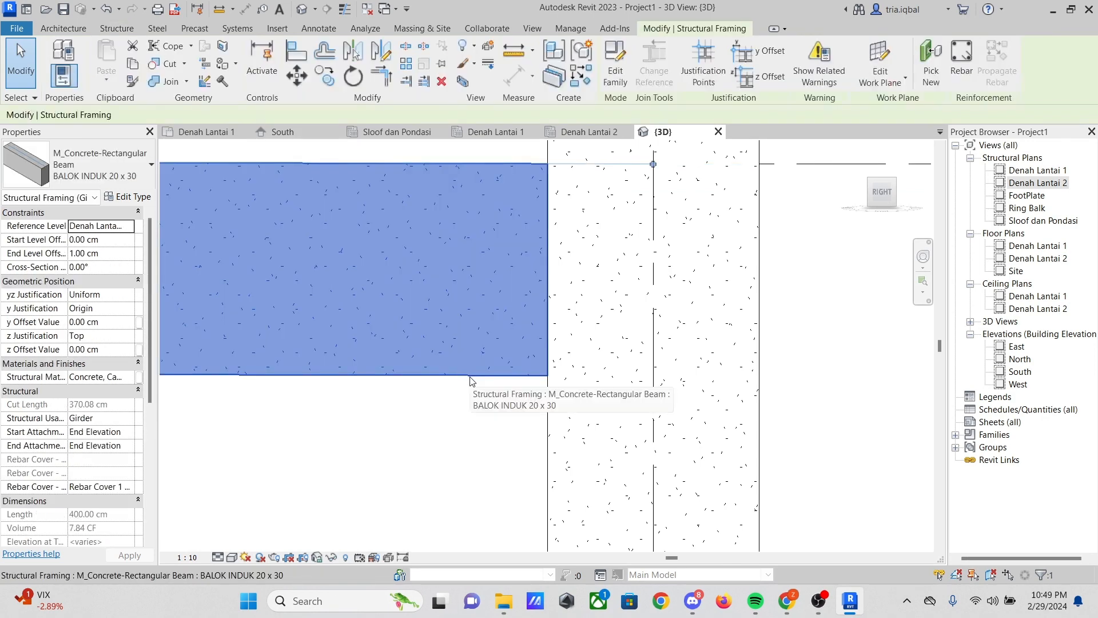
Set the end level offset of the selected BALOK INDUK 20 x 30 beam to -1 cm and check its alignment with the level line
left_click(71, 254)
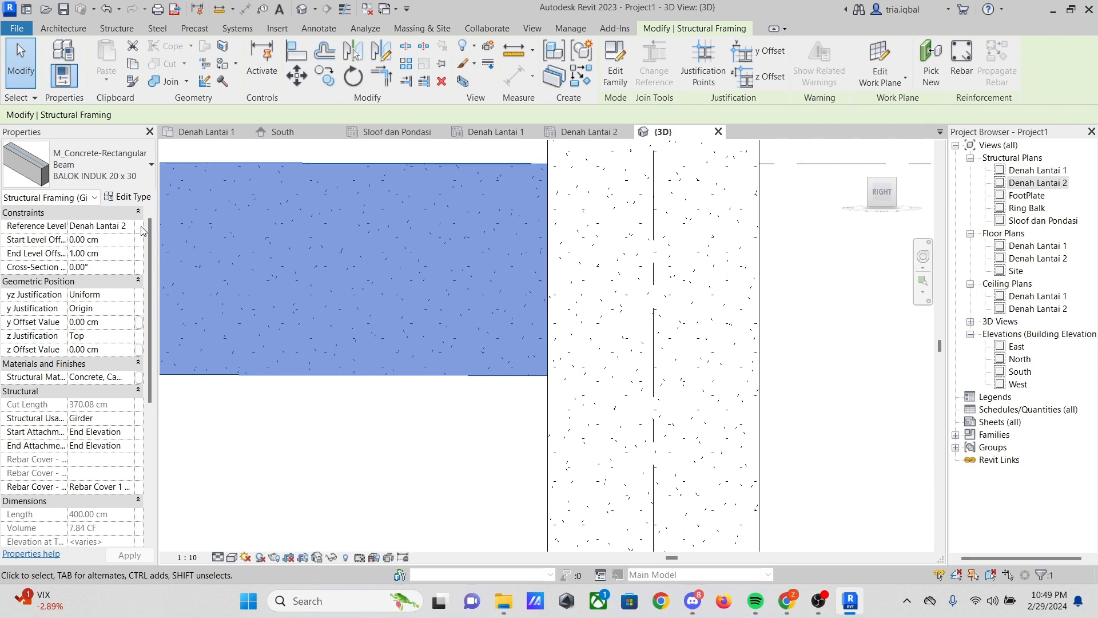
type("-")
key("Return")
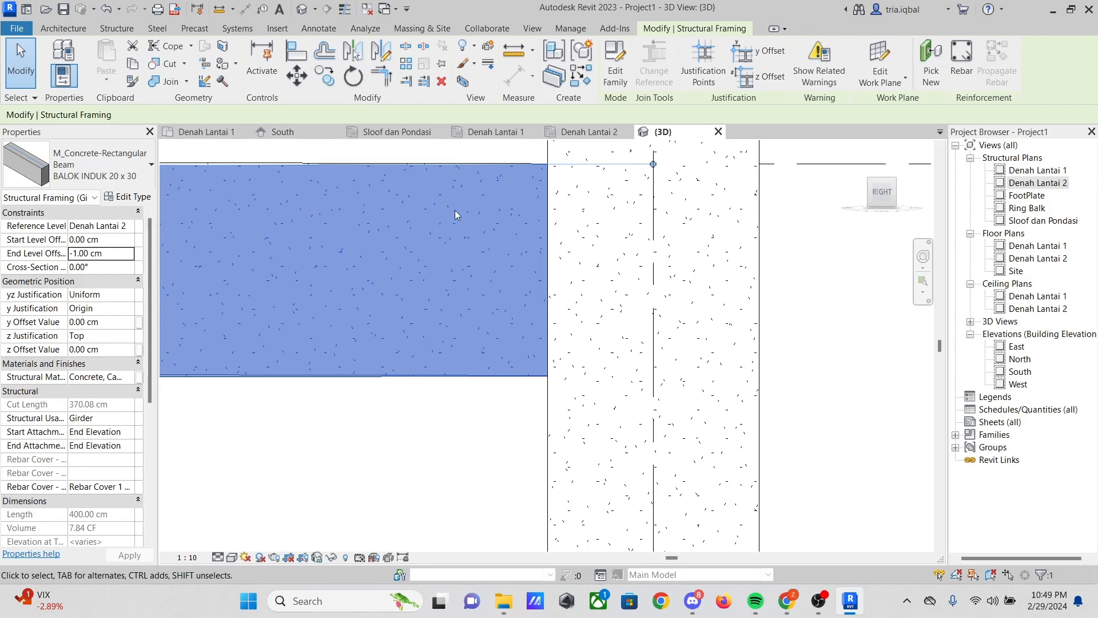
scroll(530, 180, "up", 3)
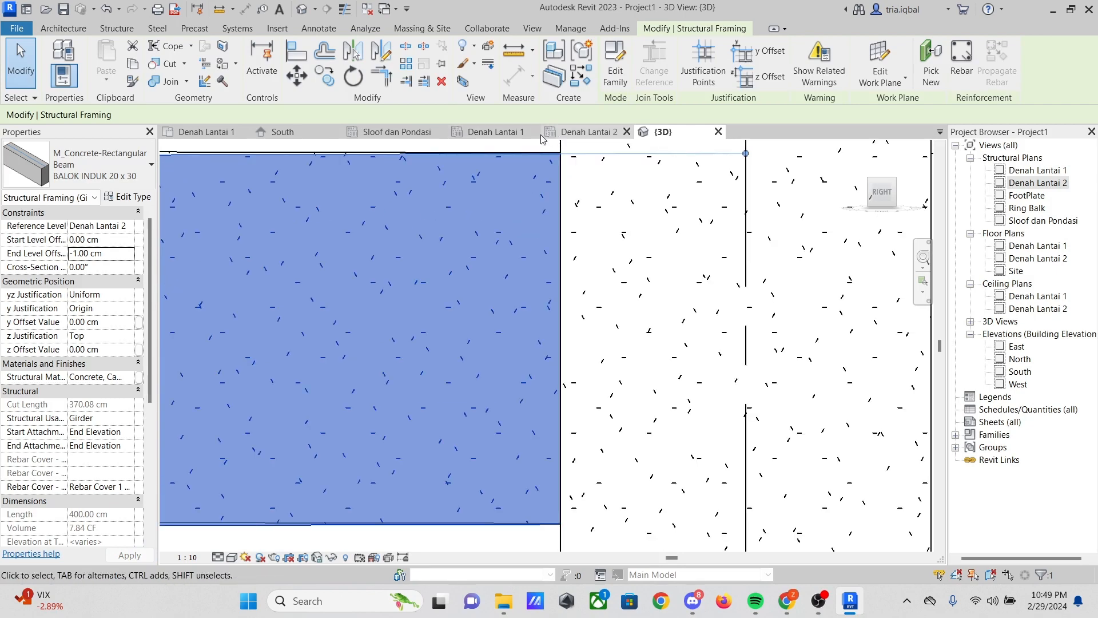
scroll(454, 153, "up", 1)
scroll(376, 266, "down", 2)
scroll(413, 222, "up", 2)
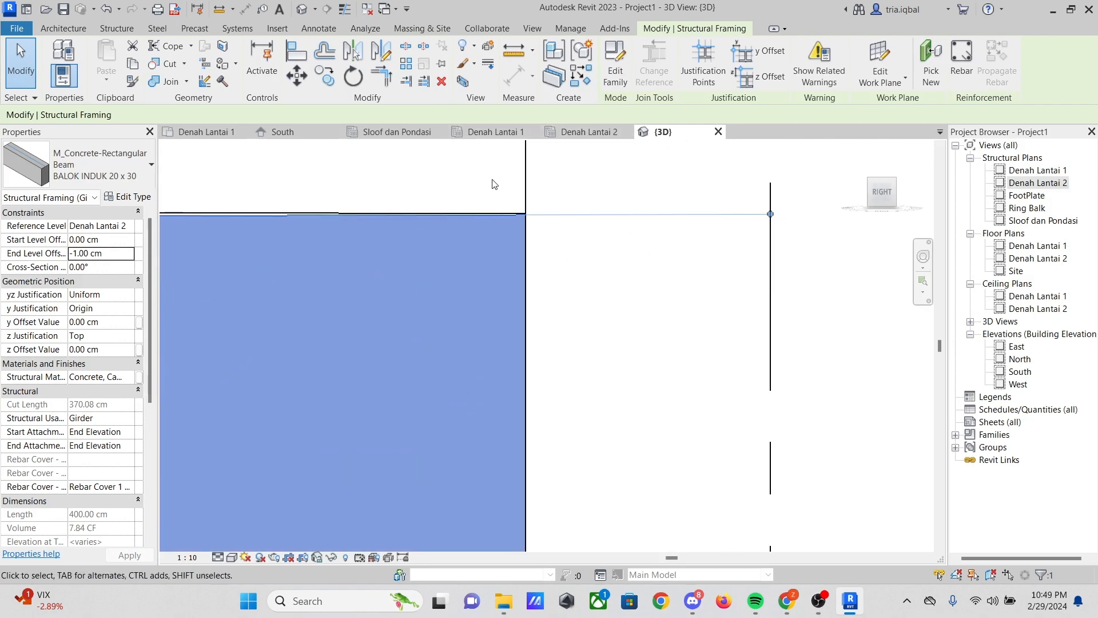
scroll(431, 227, "up", 2)
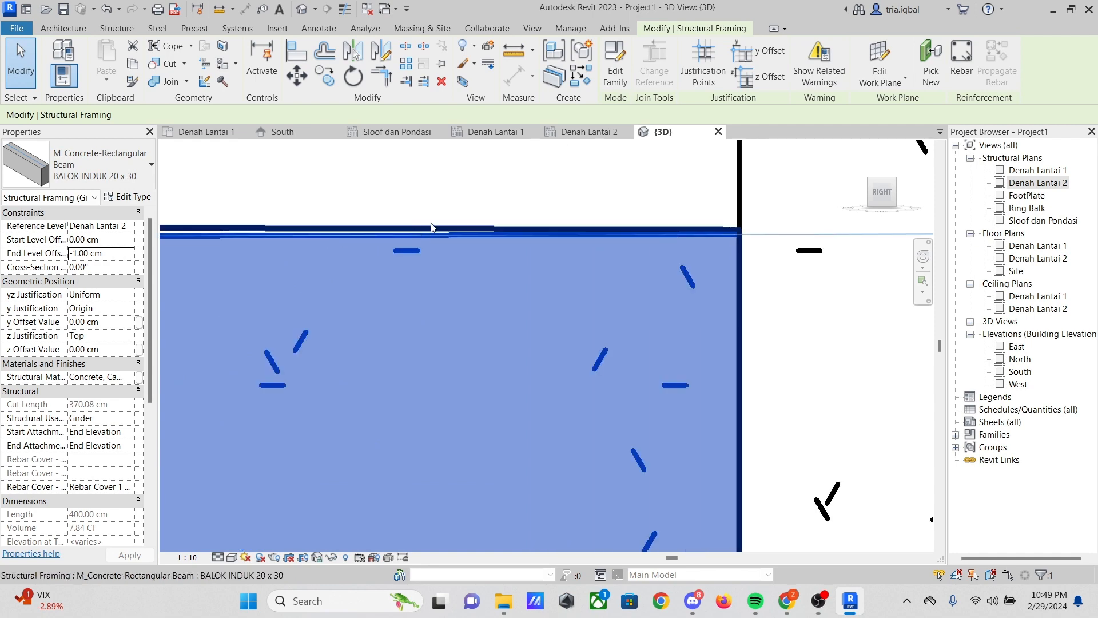
scroll(432, 227, "down", 3)
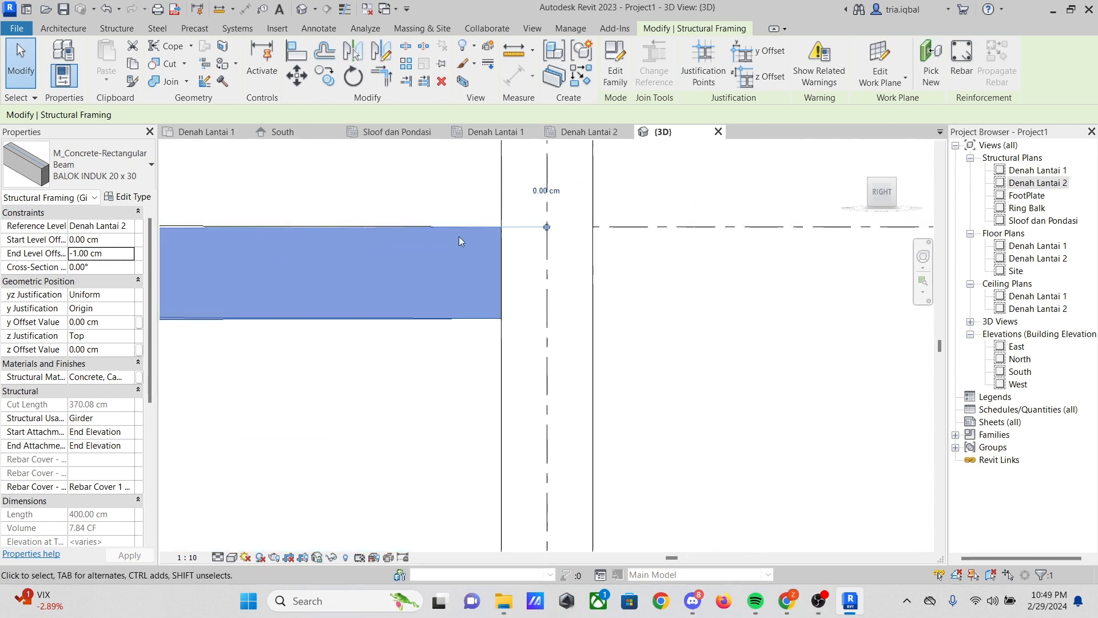
scroll(754, 268, "down", 5)
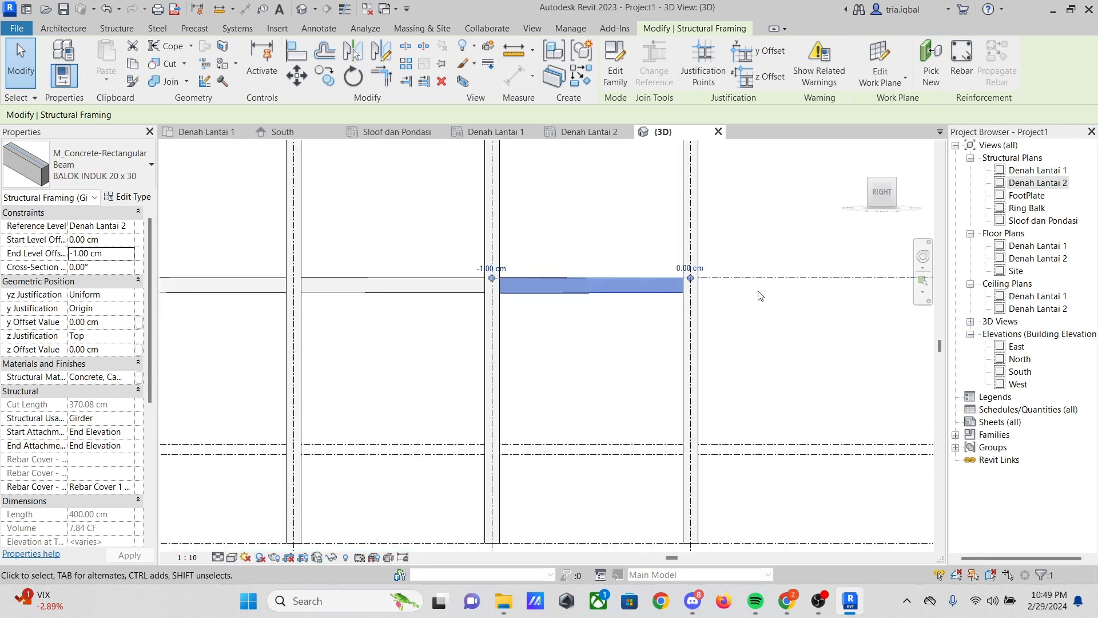
left_click(761, 296)
Select all the Denah Lantai 2 beams together and set their end level offset to 0 cm
scroll(677, 283, "down", 3)
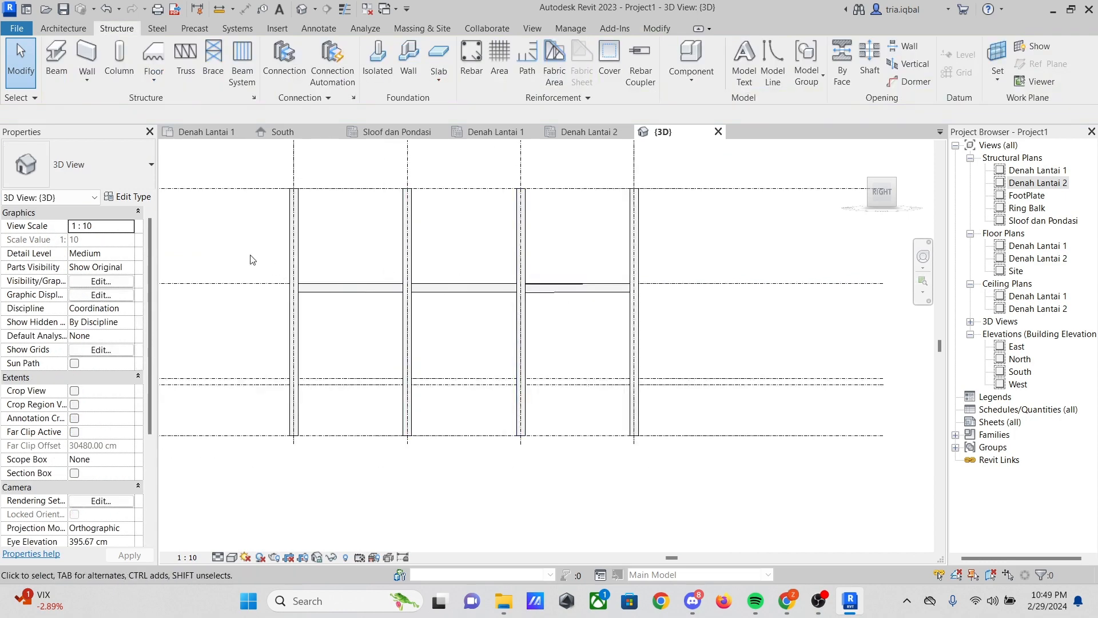
left_click_drag(250, 259, 738, 347)
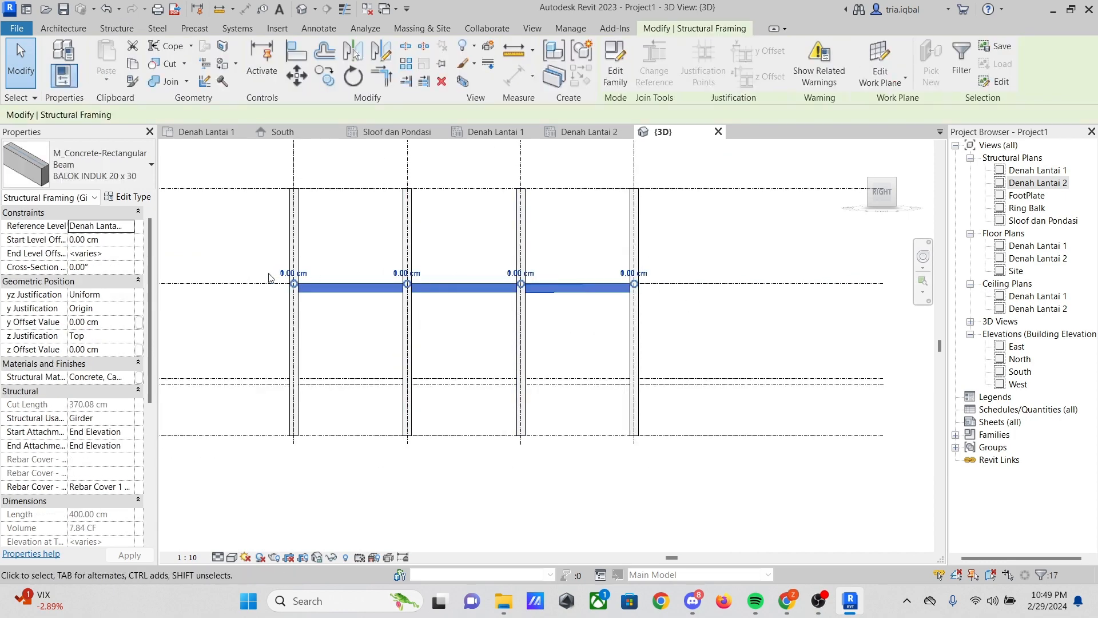
left_click(101, 254)
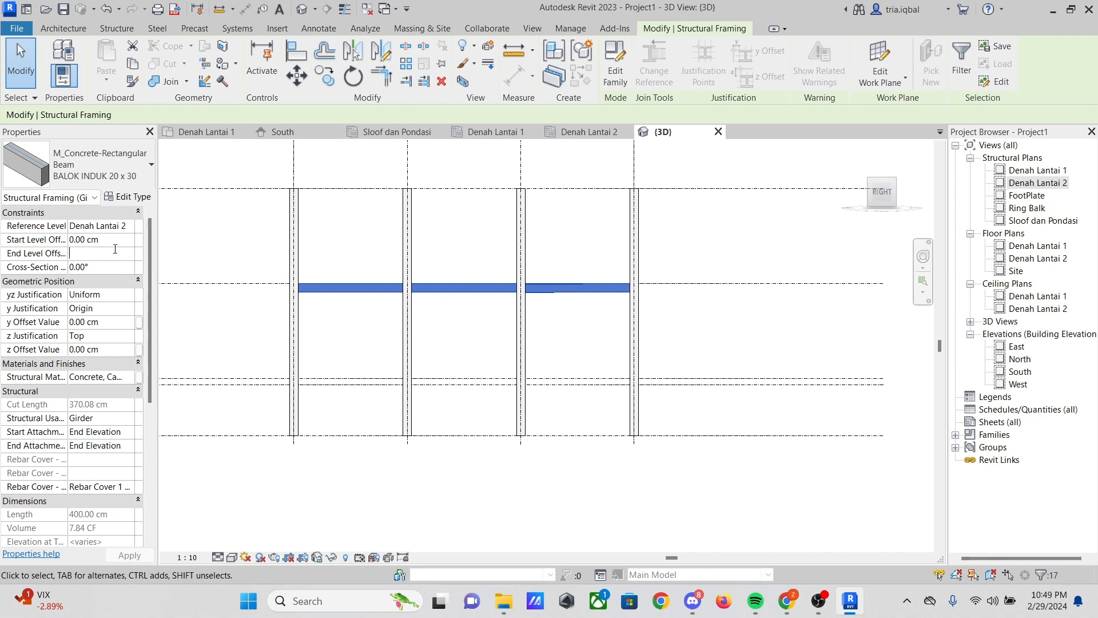
type("0")
key("Return")
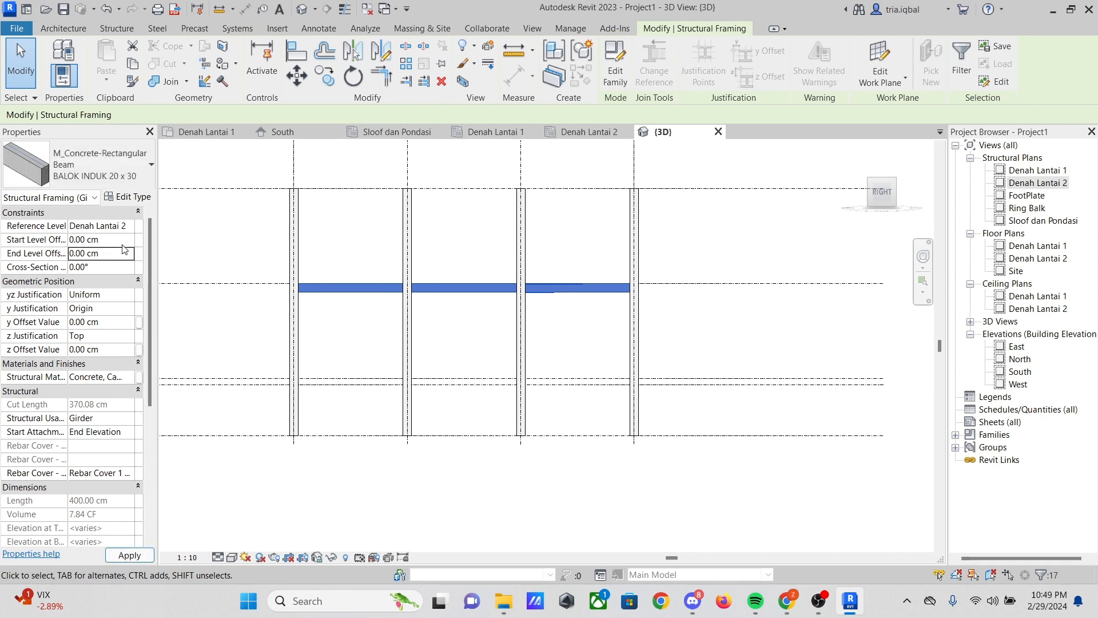
Set the z offset value of the selected beams to -1 cm, inspect their tops against the level line, and deselect them
left_click(85, 349)
type("-1")
key("Return")
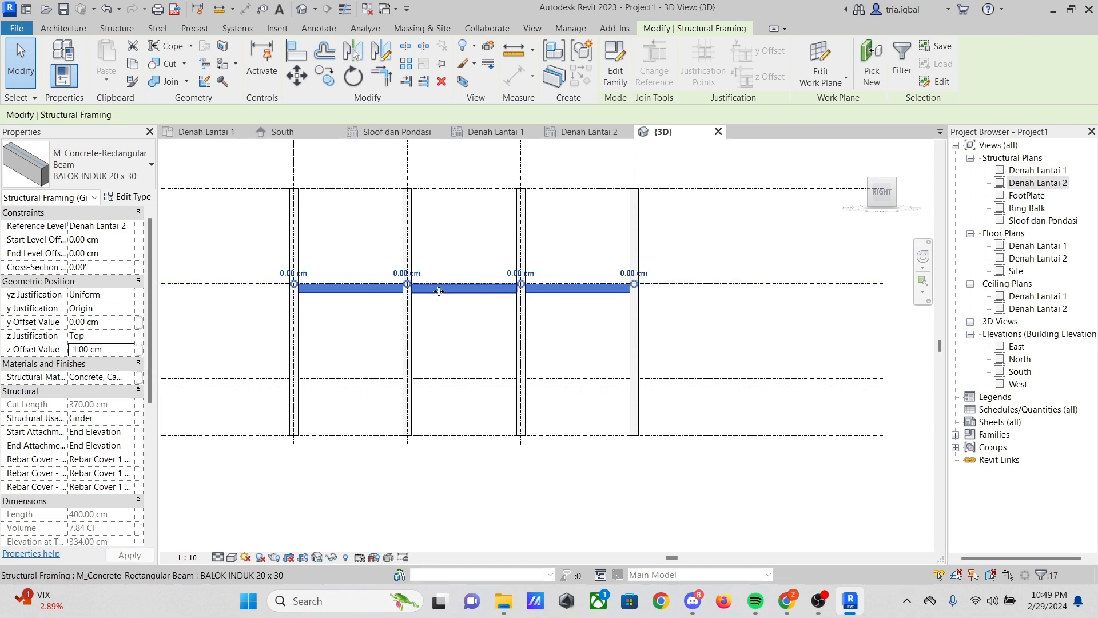
scroll(616, 289, "up", 3)
scroll(646, 279, "up", 6)
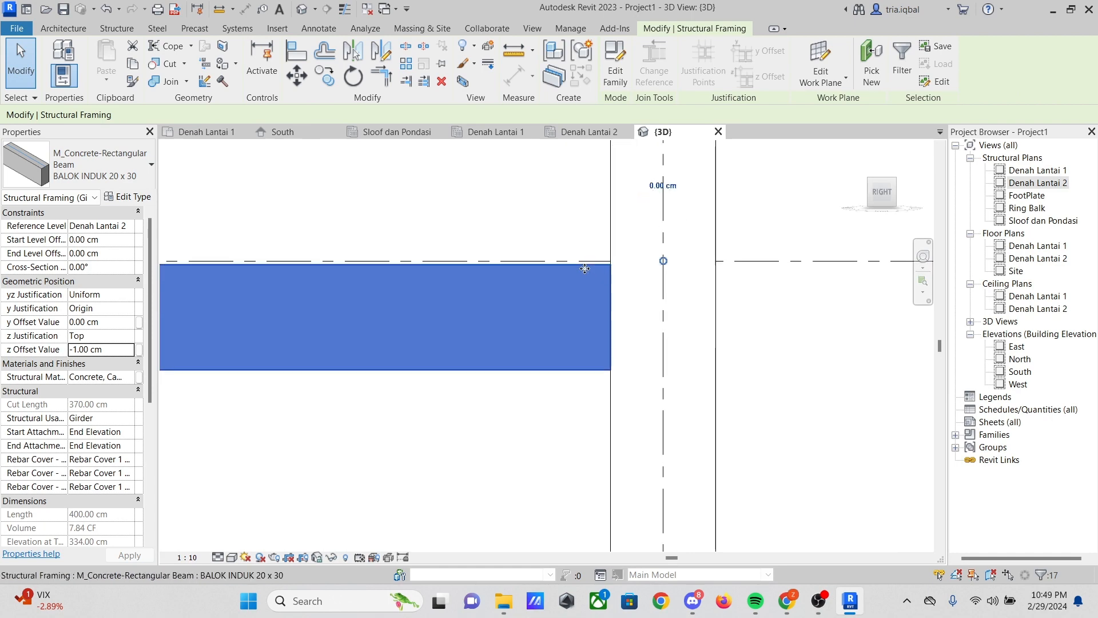
scroll(640, 253, "down", 10)
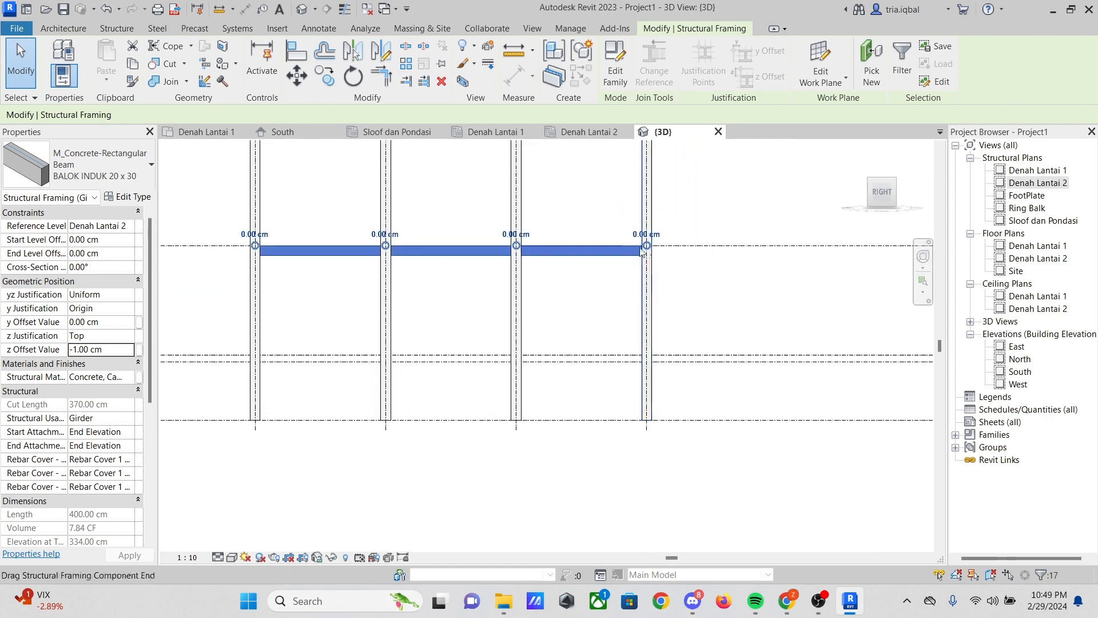
scroll(500, 245, "up", 8)
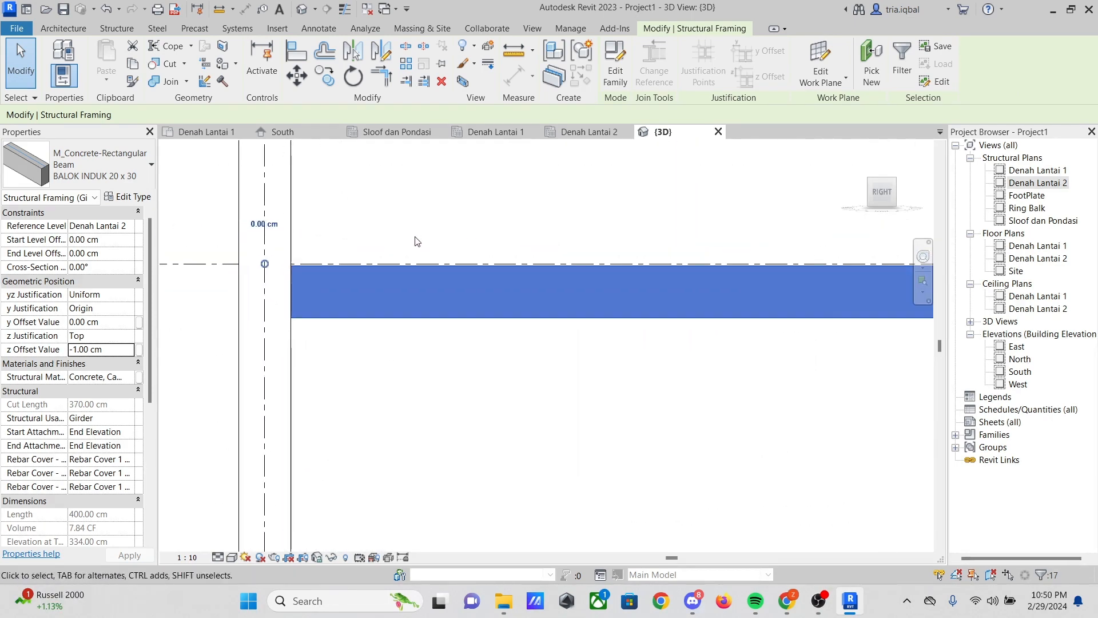
scroll(397, 234, "down", 6)
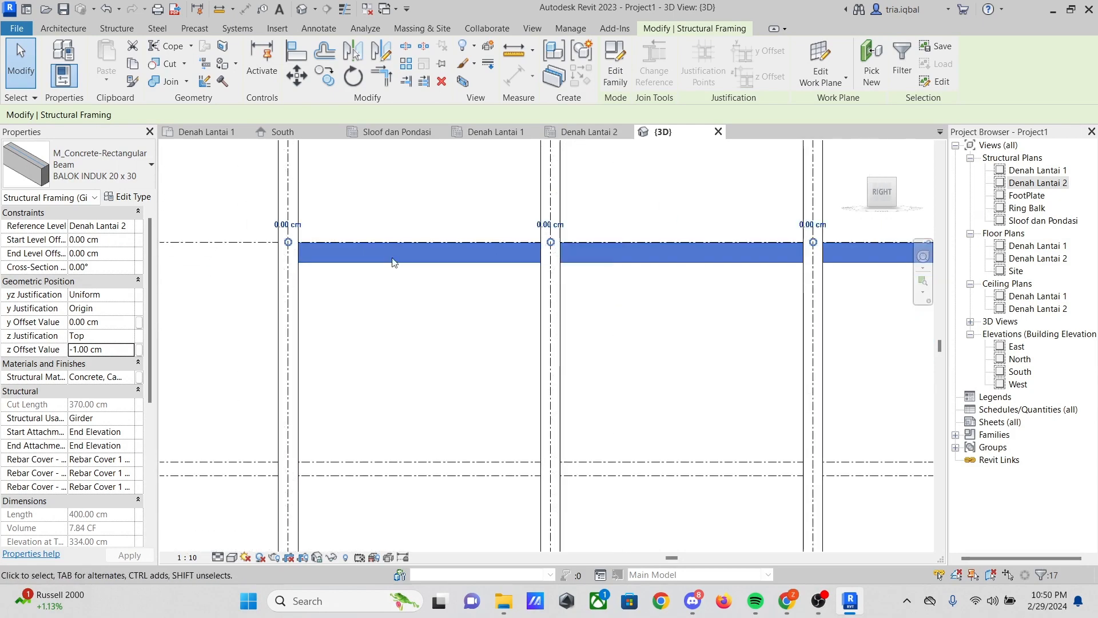
left_click(744, 240)
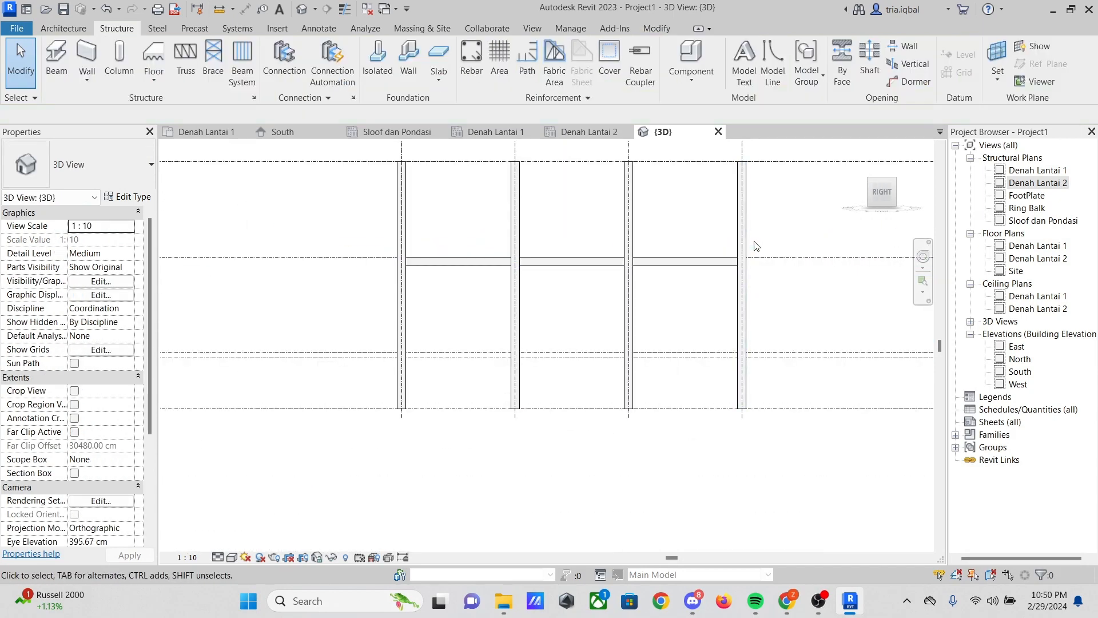
Open the Ring Balk structural plan with the whole column grid in view
scroll(743, 246, "up", 2)
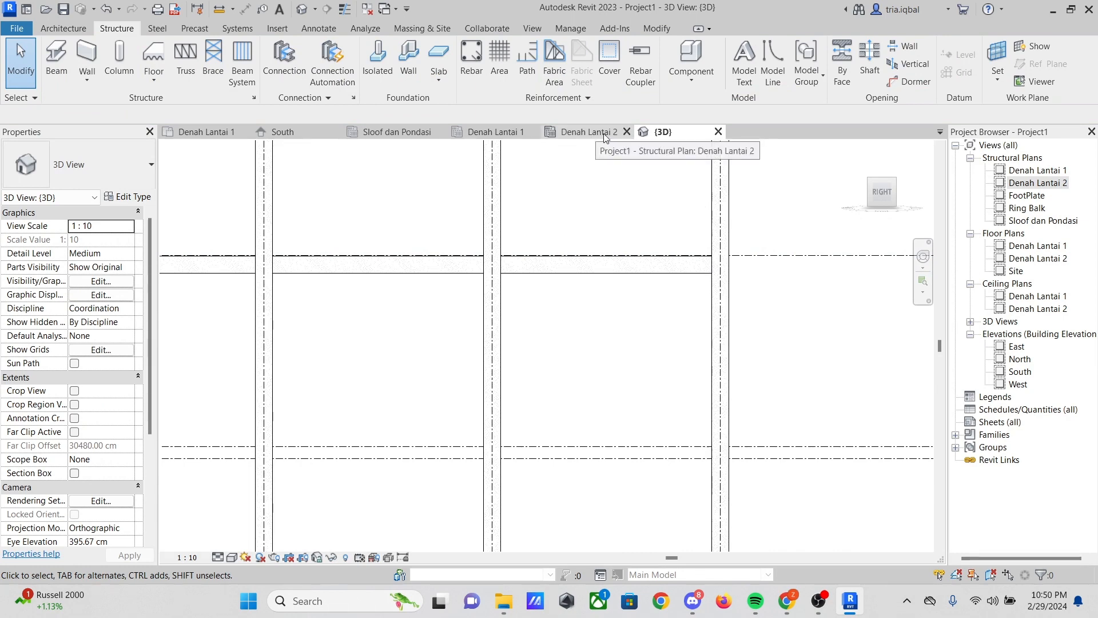
scroll(518, 261, "down", 3)
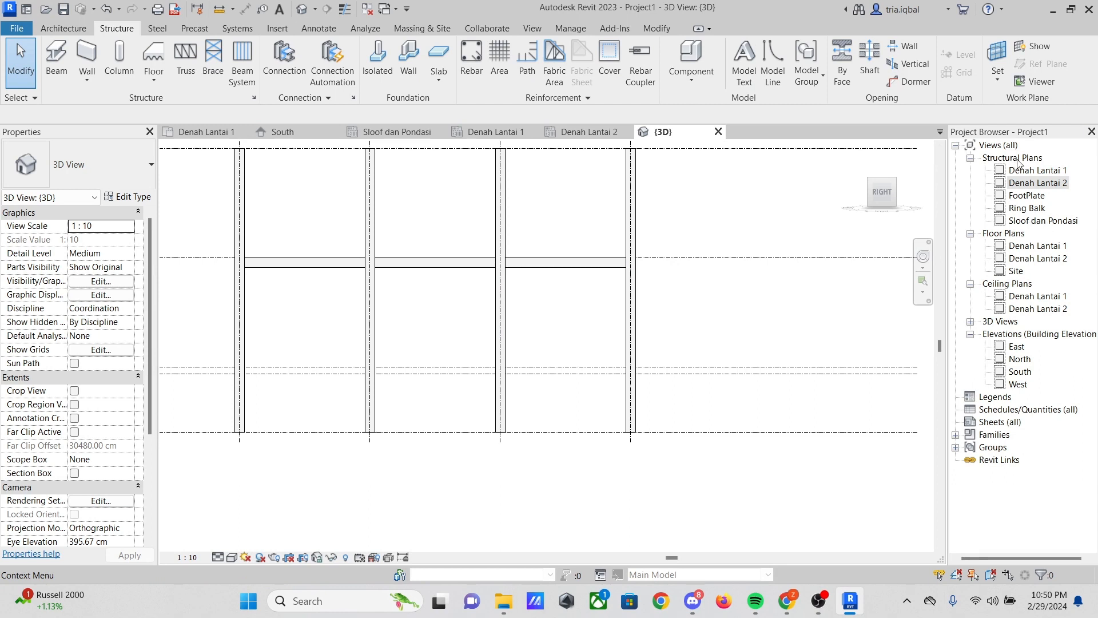
double_click(1027, 209)
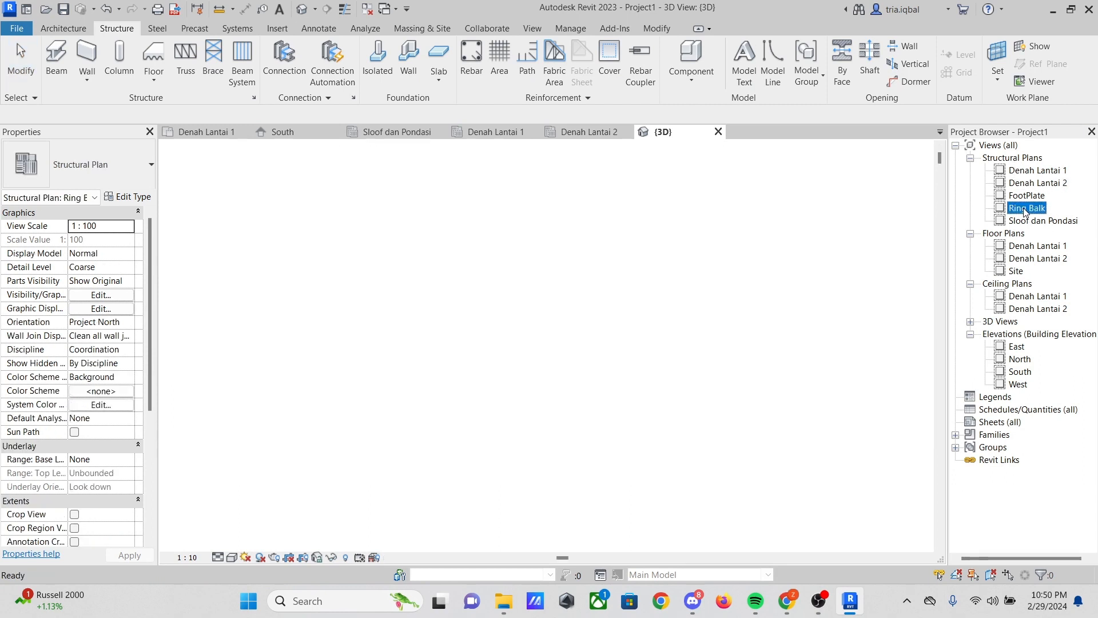
scroll(499, 243, "up", 5)
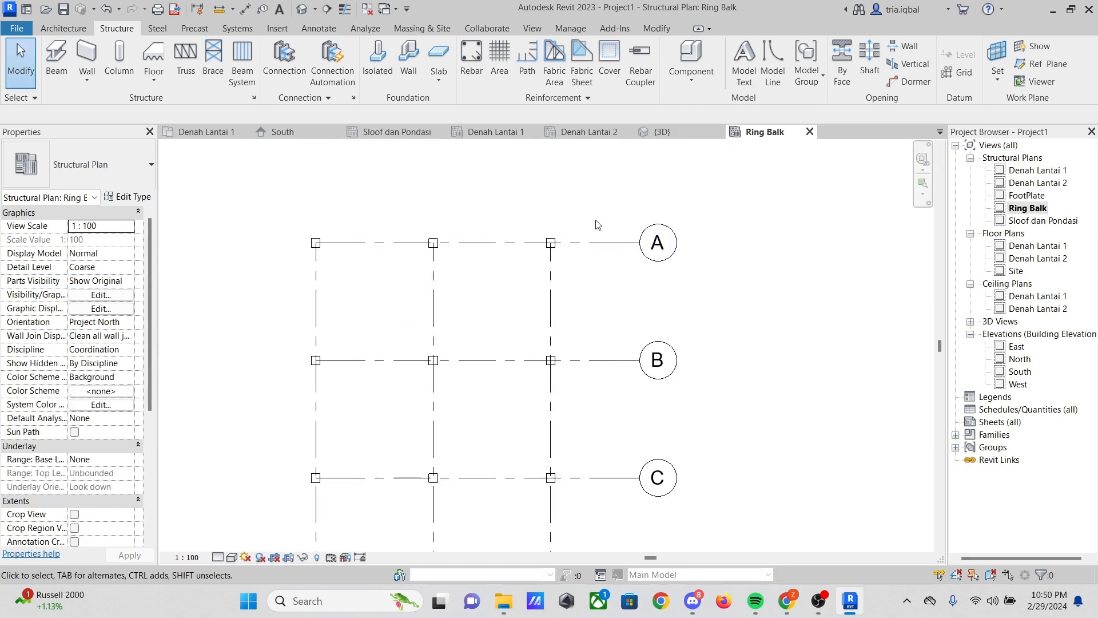
scroll(547, 274, "down", 4)
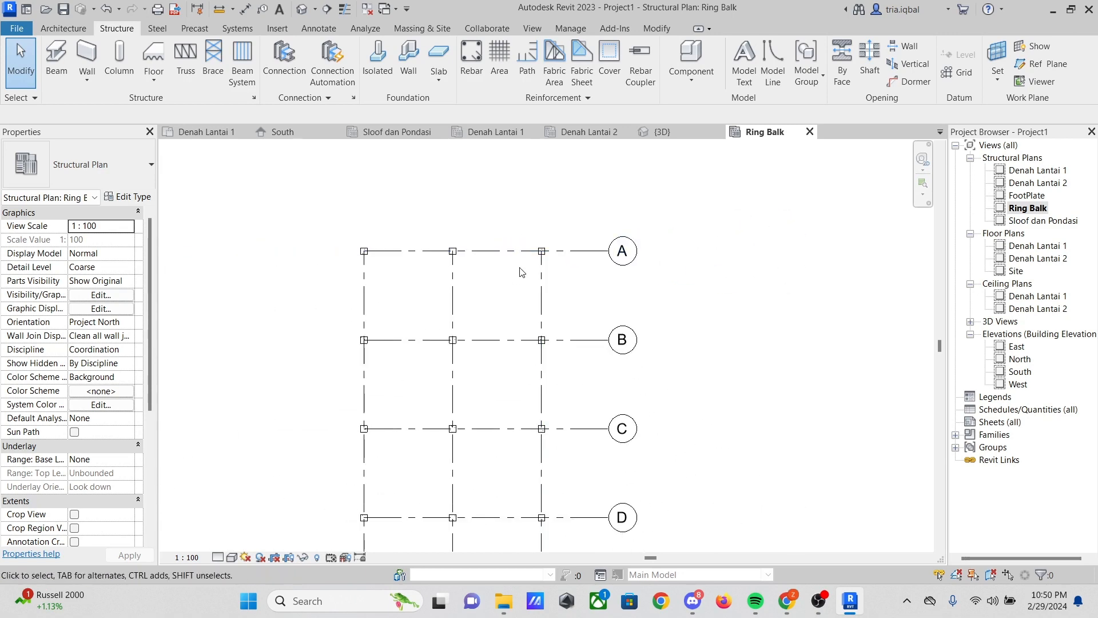
scroll(485, 218, "down", 2)
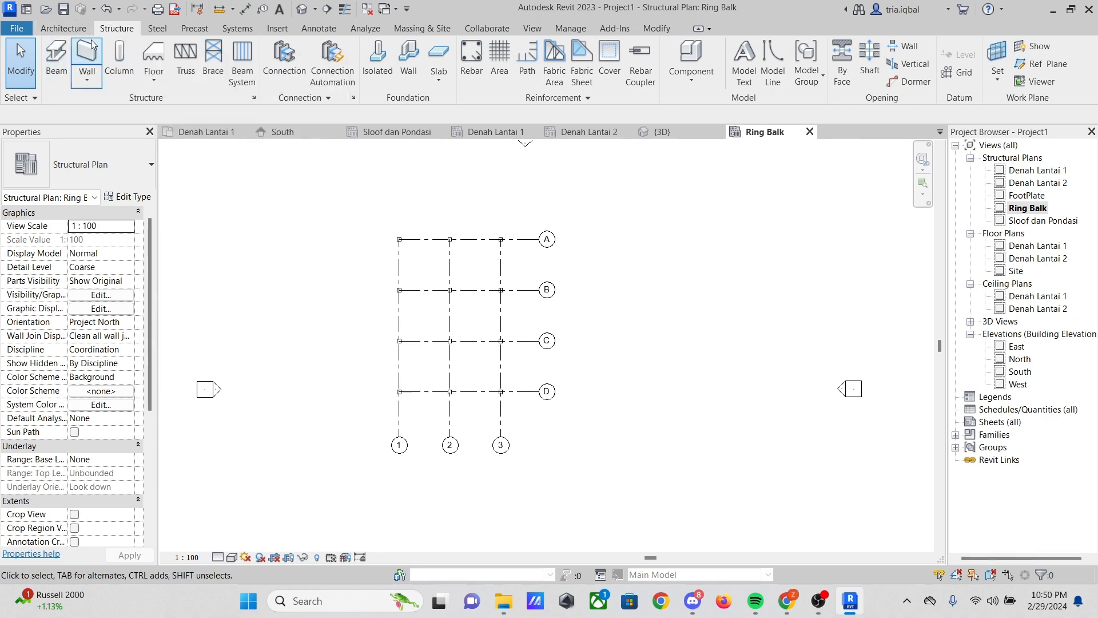
Start a structural beam and duplicate the BALOK INDUK 20 x 30 type as RINGBALK 15 x 20
left_click(58, 59)
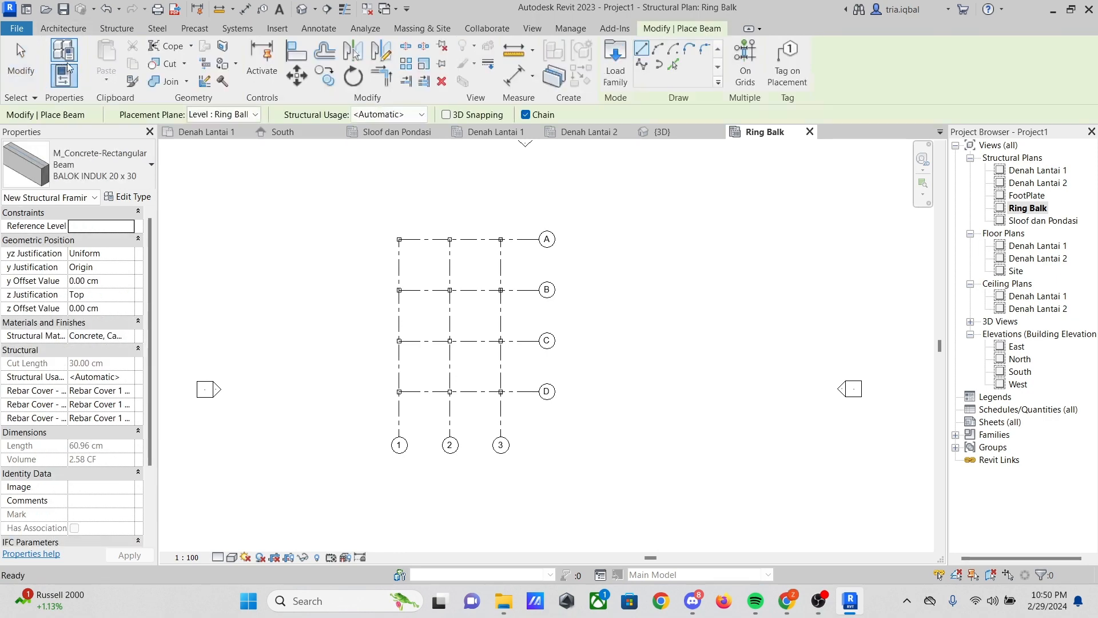
left_click(132, 166)
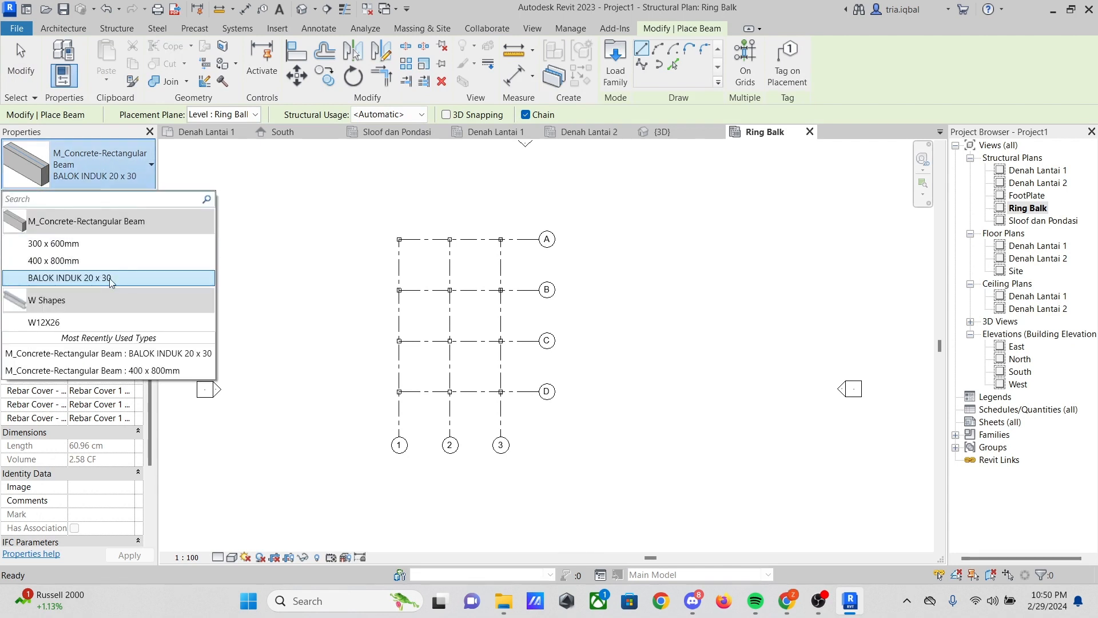
left_click(116, 163)
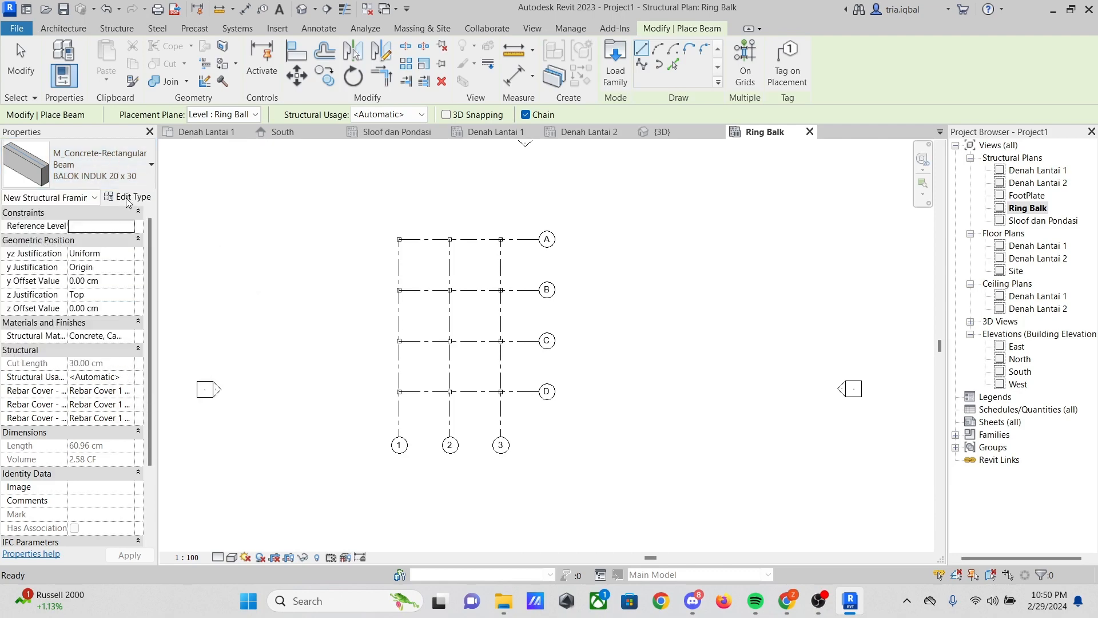
left_click(128, 199)
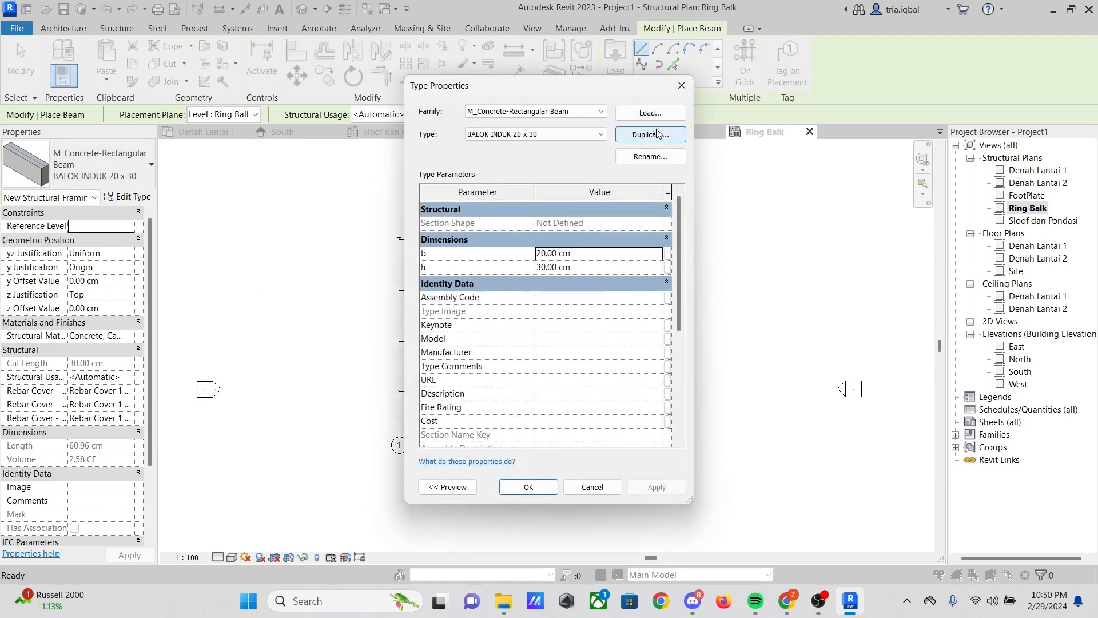
left_click(655, 135)
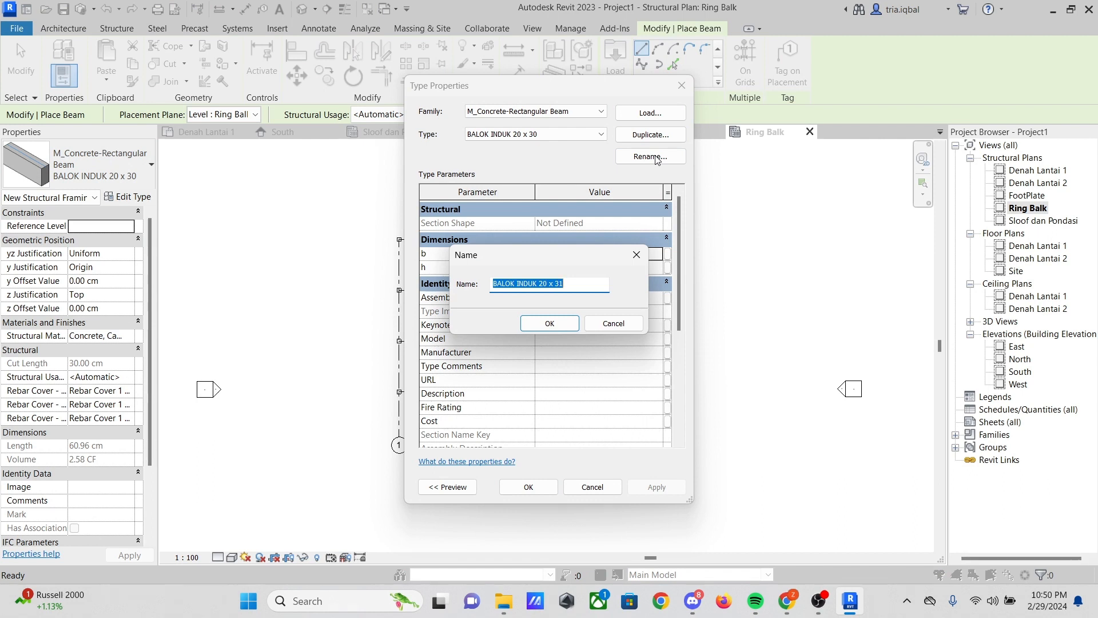
type("ring")
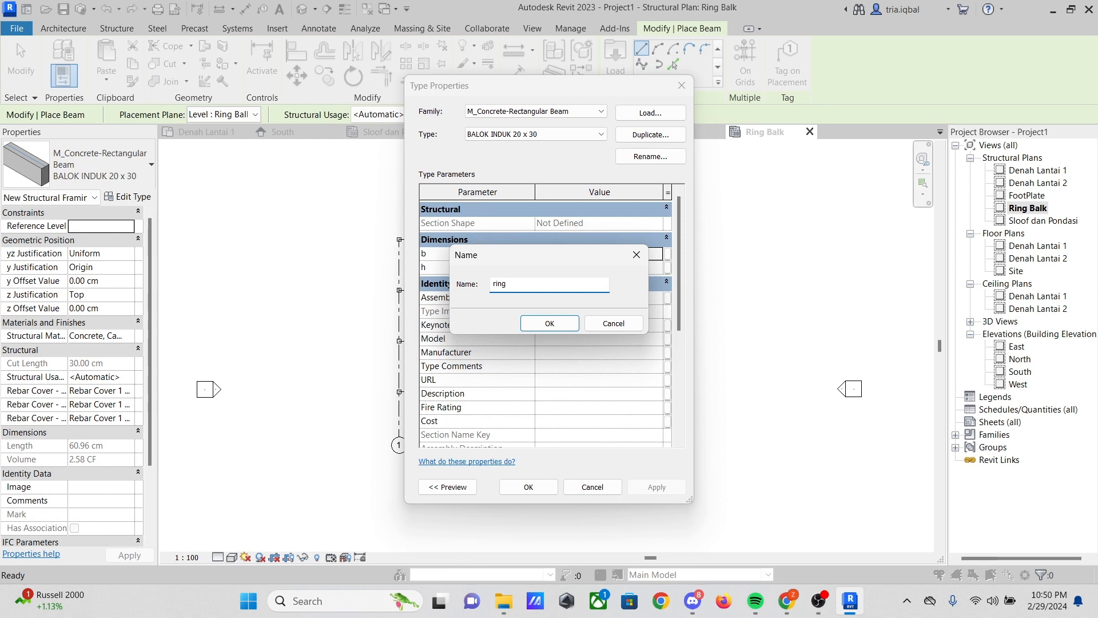
key("BackSpace")
key("BackSpace")
key("BackSpace")
type("RINGBALK 15 x 20")
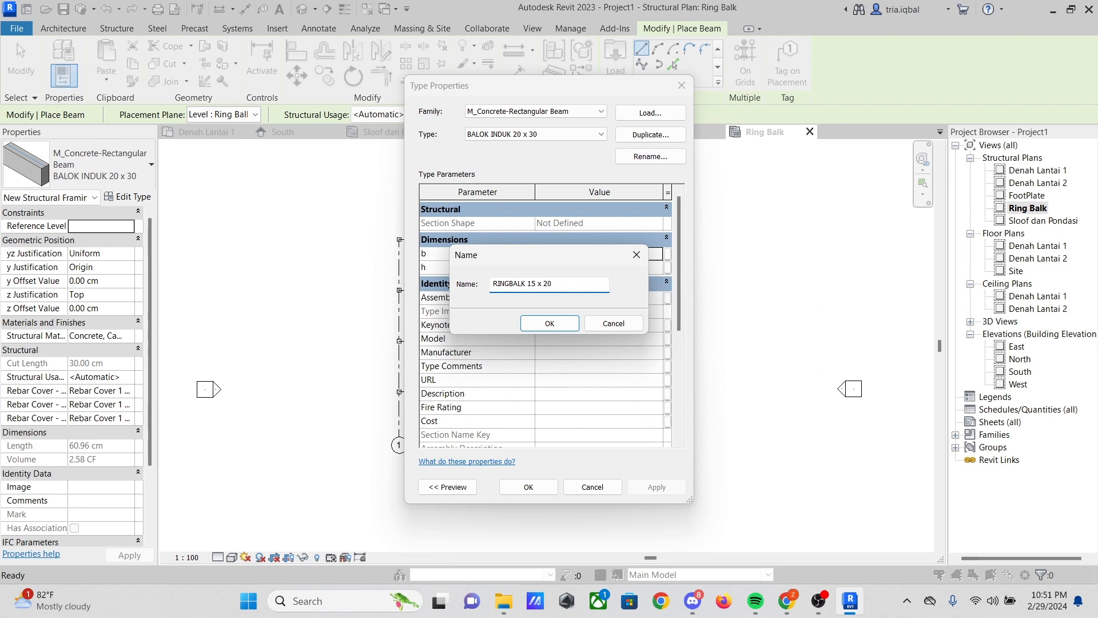
key("Return")
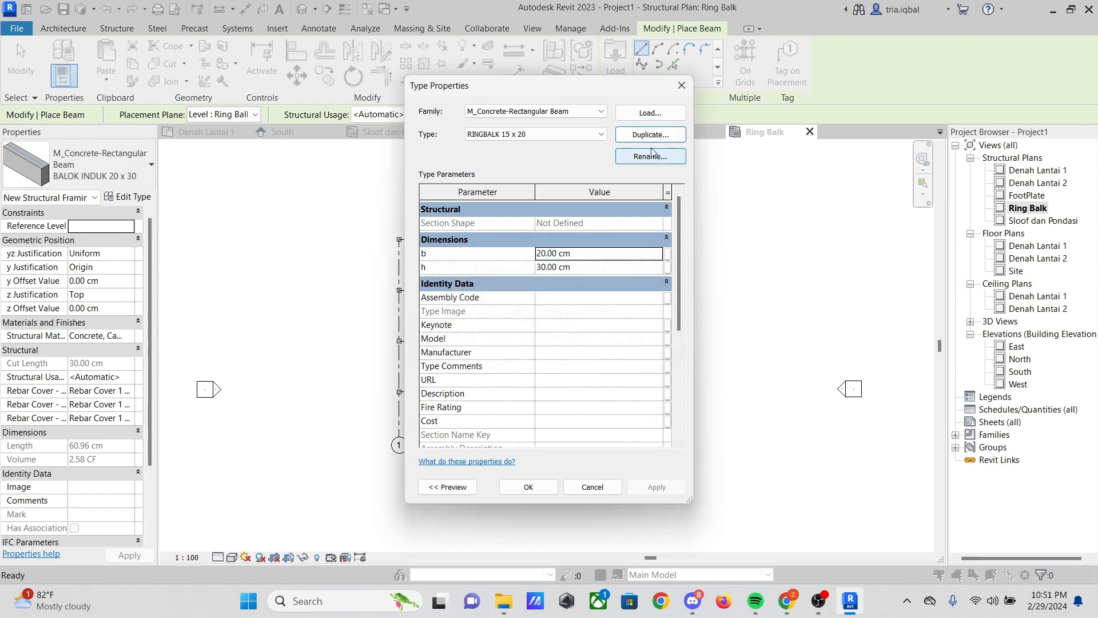
Set the RINGBALK 15 x 20 type's dimensions to b 15 cm and h 20 cm and accept the type properties
left_click(543, 253)
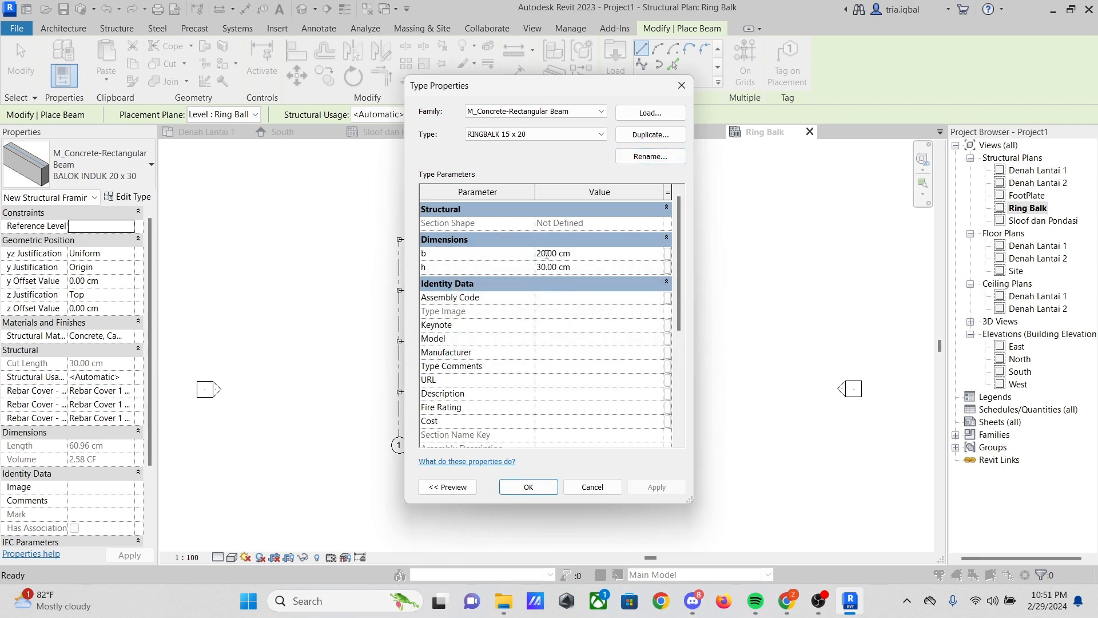
key("BackSpace")
key("BackSpace")
type("15")
left_click(552, 267)
key("BackSpace")
type("2")
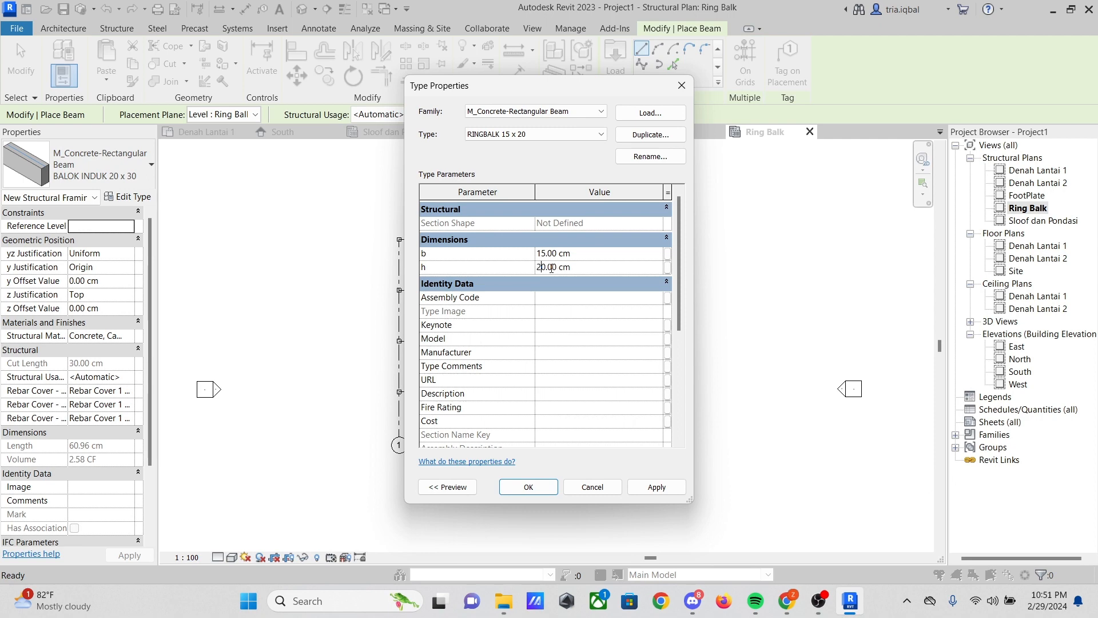
left_click(530, 487)
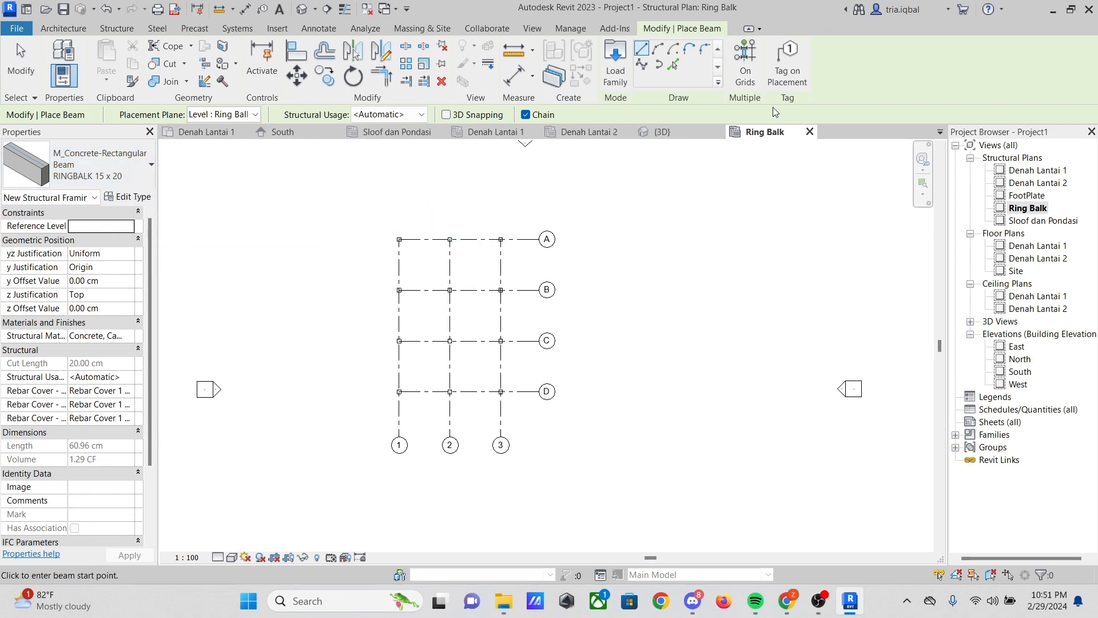
left_click(750, 64)
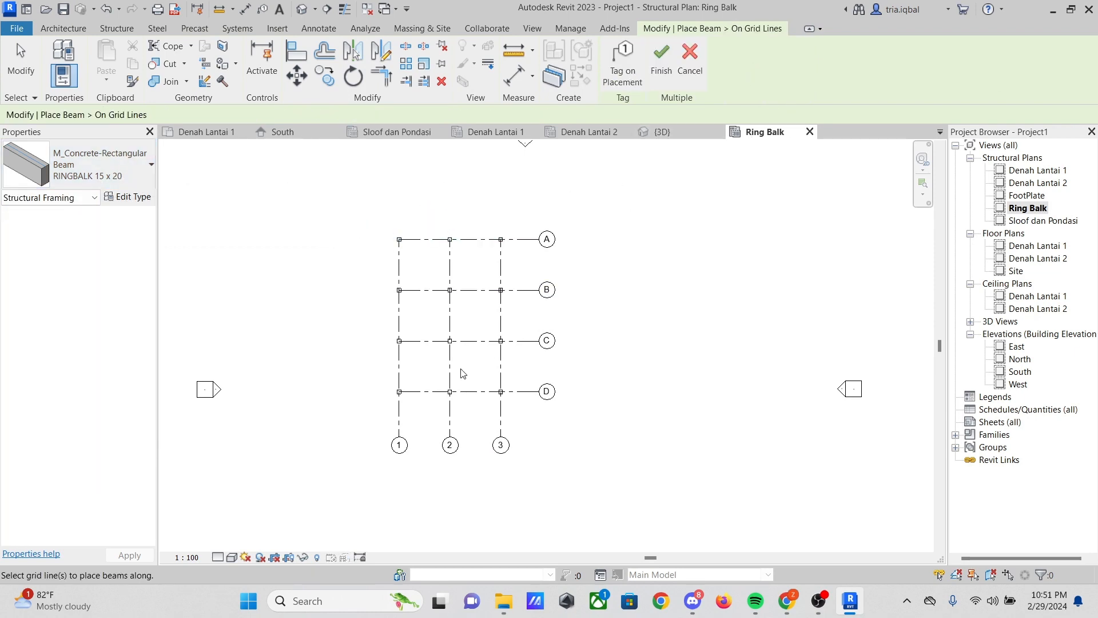
scroll(487, 398, "up", 3)
scroll(518, 409, "down", 3)
scroll(432, 250, "up", 3)
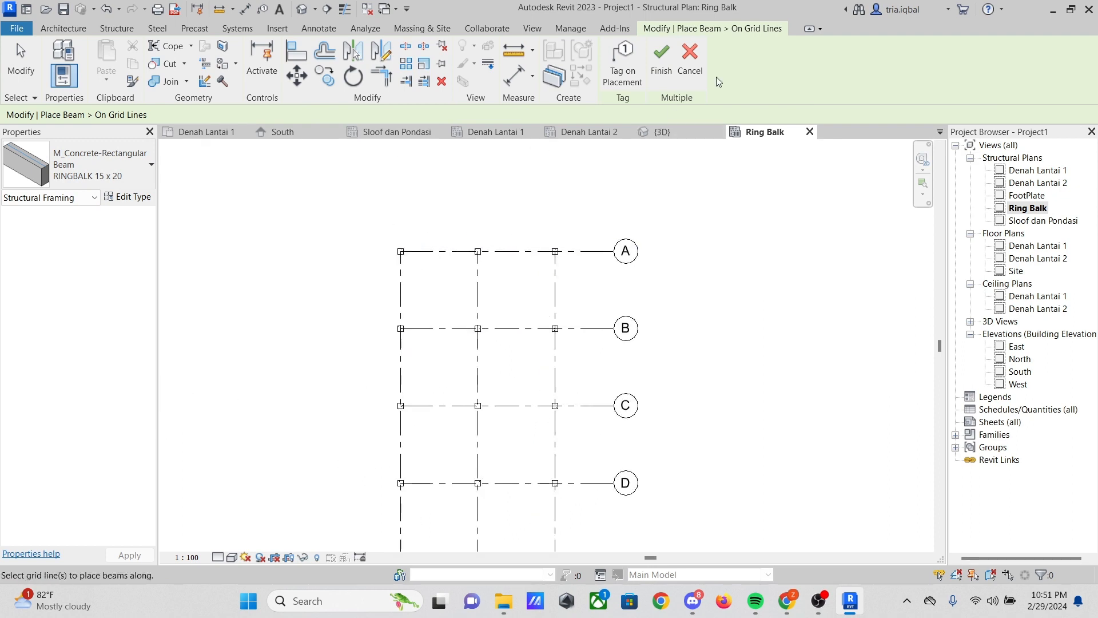
left_click(690, 62)
Draw RINGBALK 15 x 20 beams along grid A, from grid 1 to grid 2 and on to grid 3
scroll(411, 250, "up", 3)
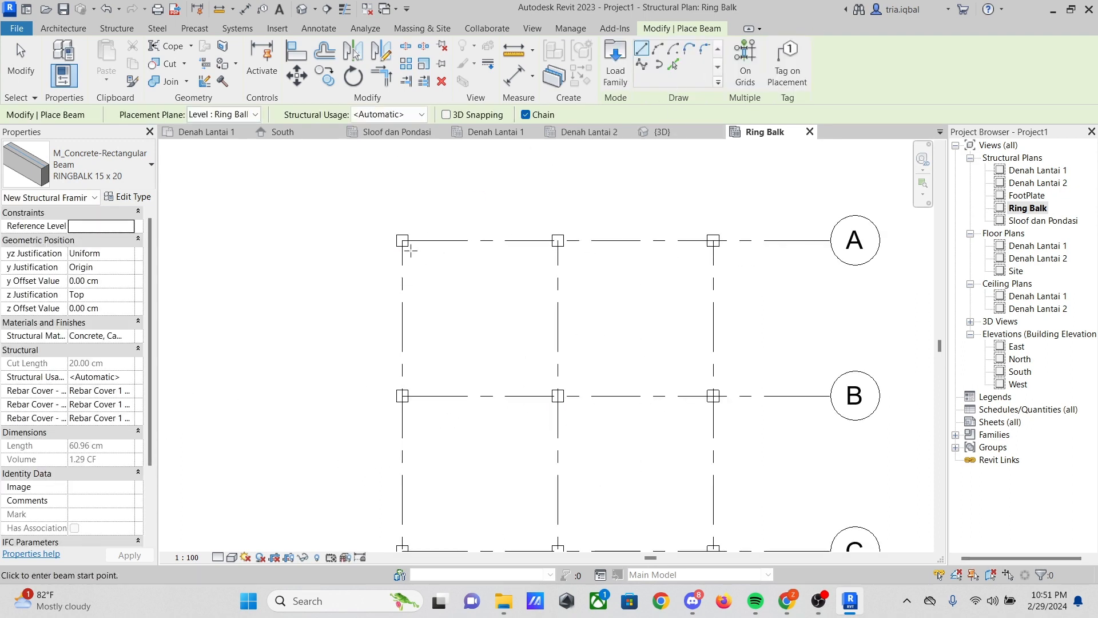
scroll(411, 250, "up", 2)
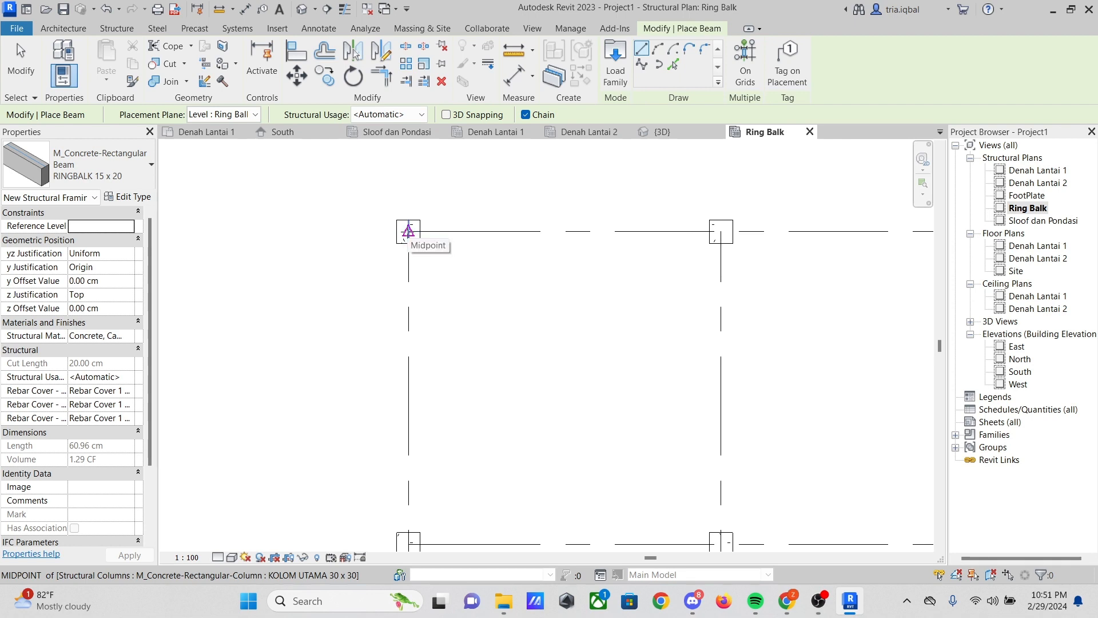
left_click(408, 232)
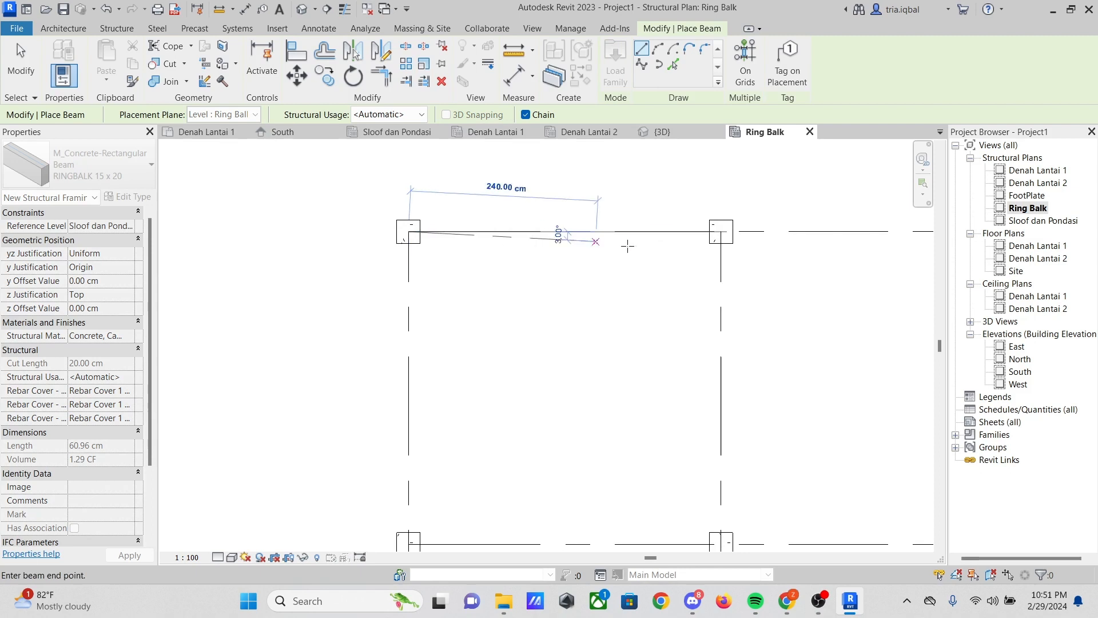
left_click(721, 232)
scroll(555, 237, "down", 2)
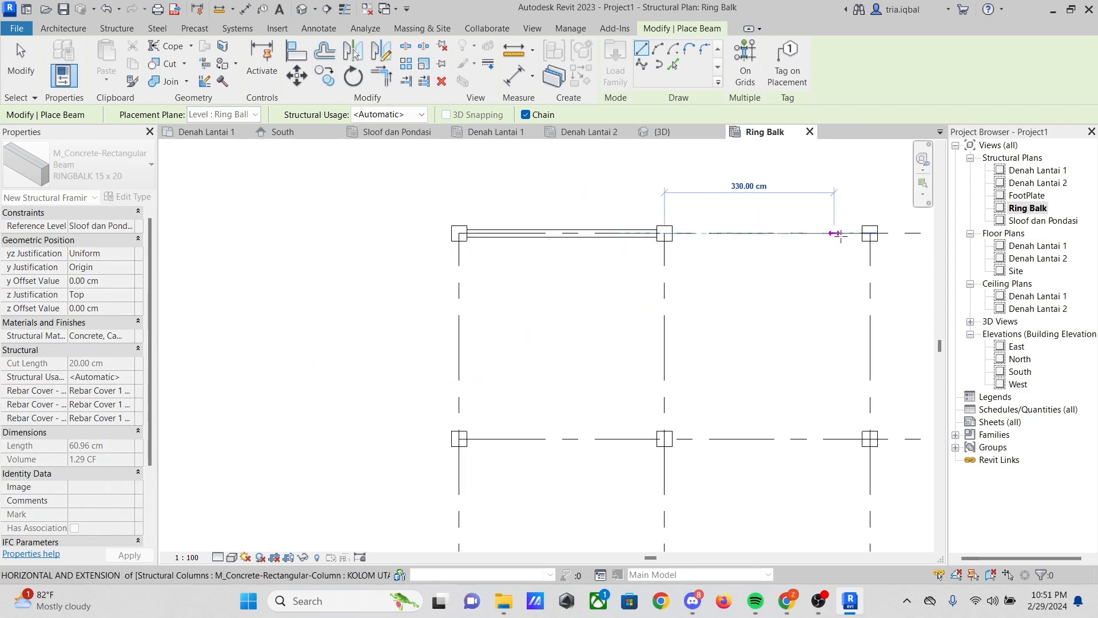
left_click(871, 234)
scroll(743, 245, "down", 2)
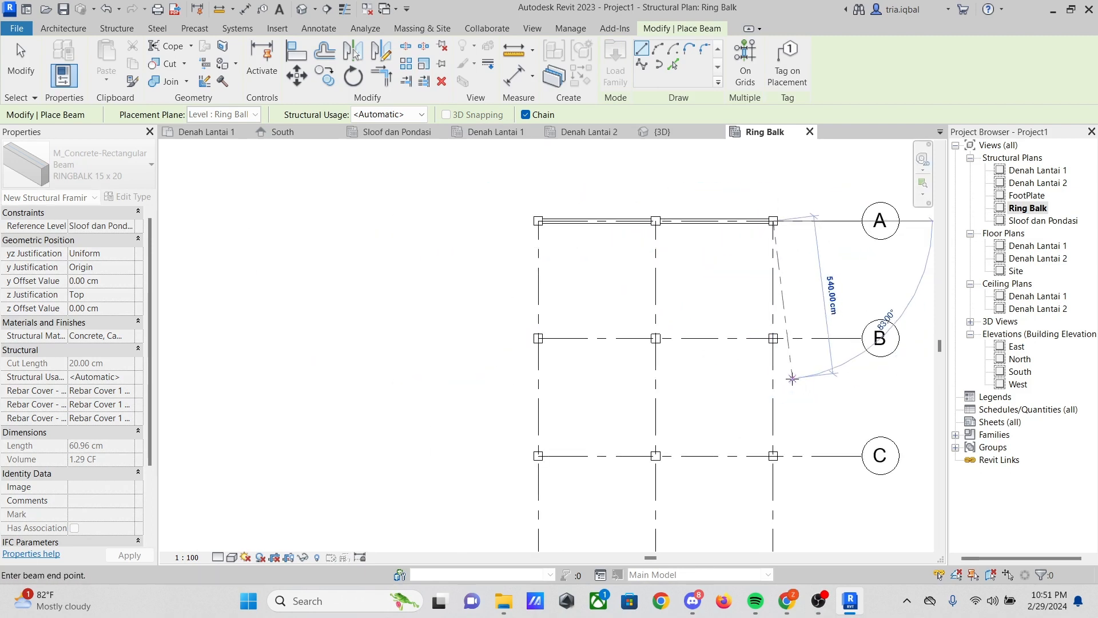
Continue the ring beam along grid 3 from grid A to grid B and end the beam chain
scroll(792, 376, "up", 2)
left_click(764, 318)
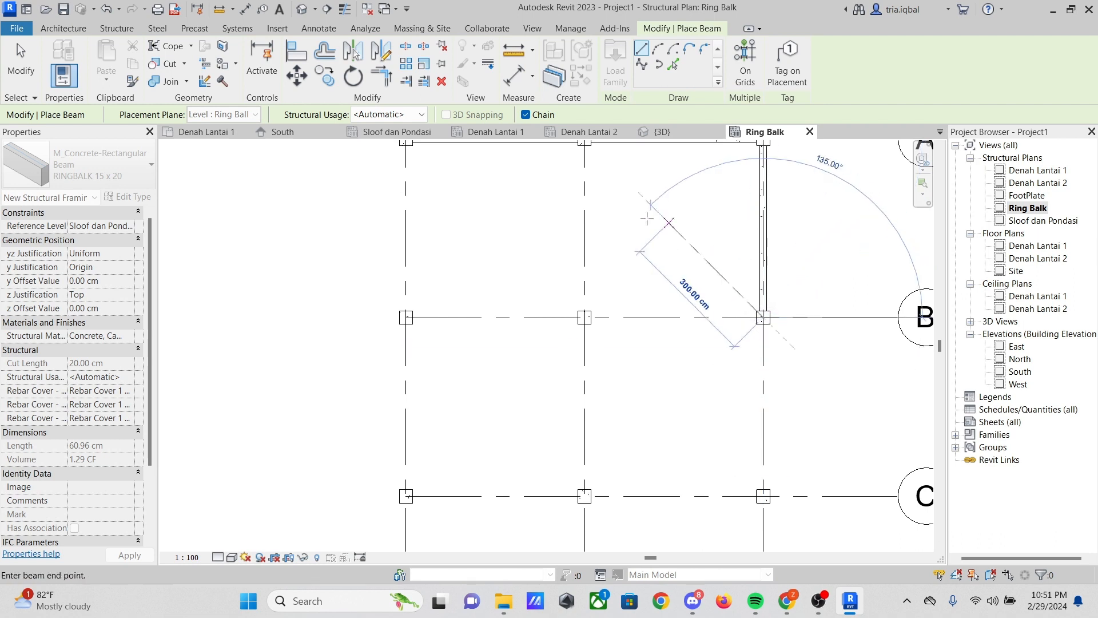
scroll(620, 222, "down", 2)
key("Escape")
scroll(658, 217, "down", 2)
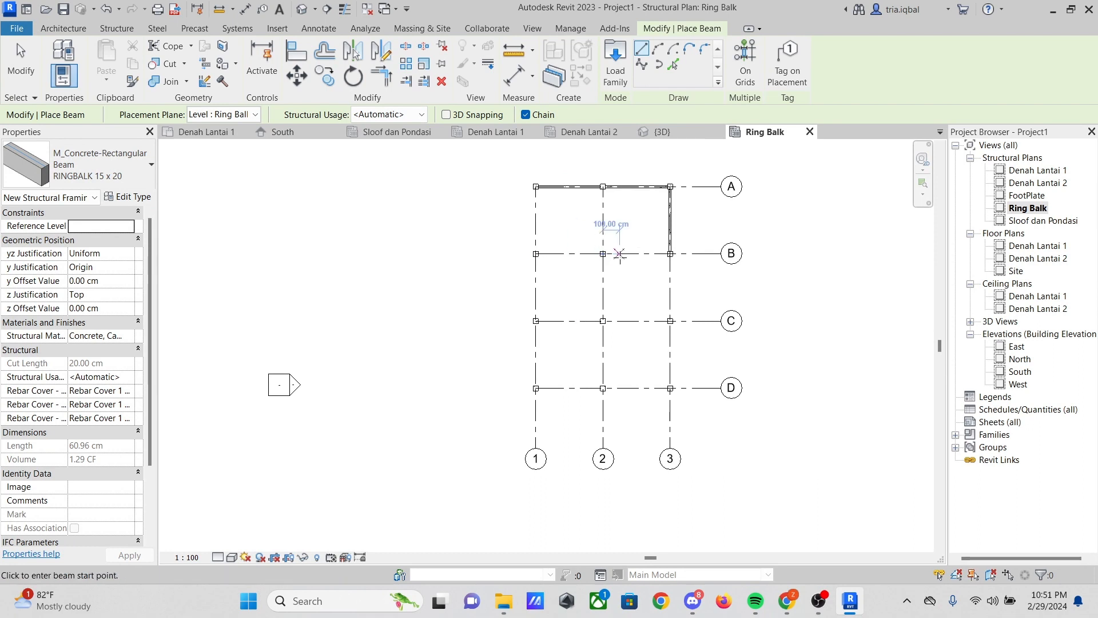
Place RINGBALK 15 x 20 beams on all grid lines 1 to 3 and A to D with On Grids and finish the placement
scroll(637, 247, "up", 2)
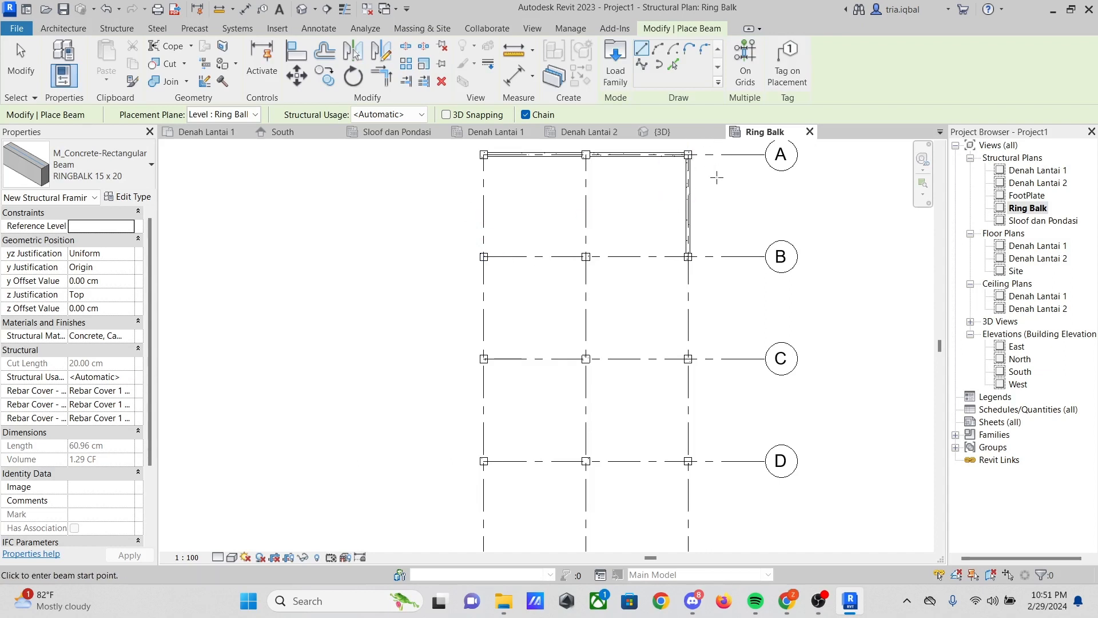
left_click(746, 62)
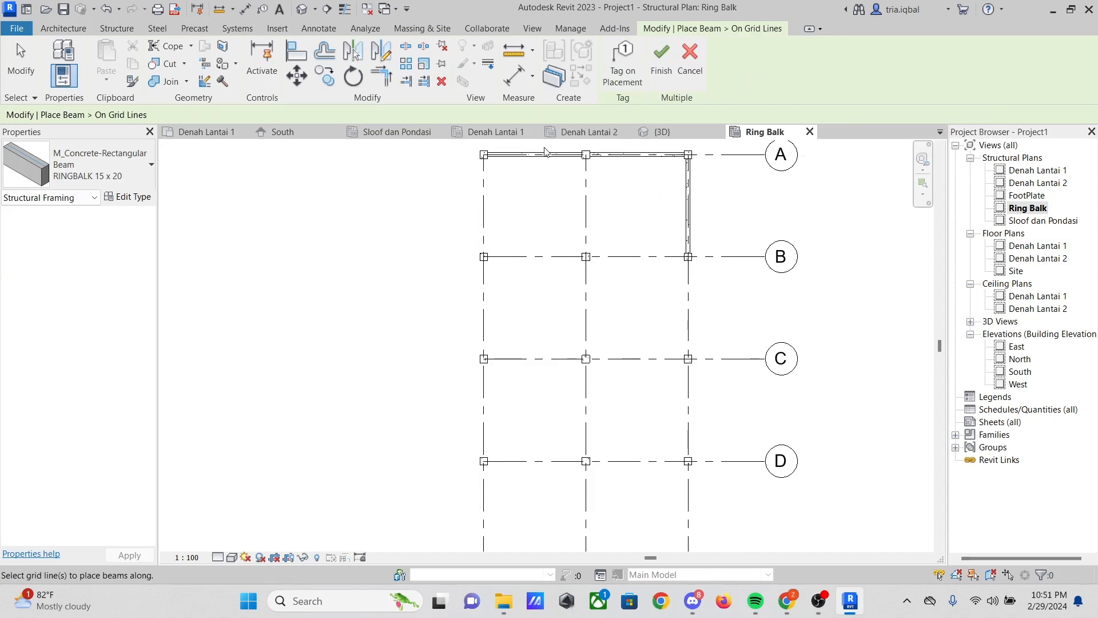
scroll(349, 189, "down", 2)
scroll(524, 313, "up", 2)
scroll(569, 394, "down", 1)
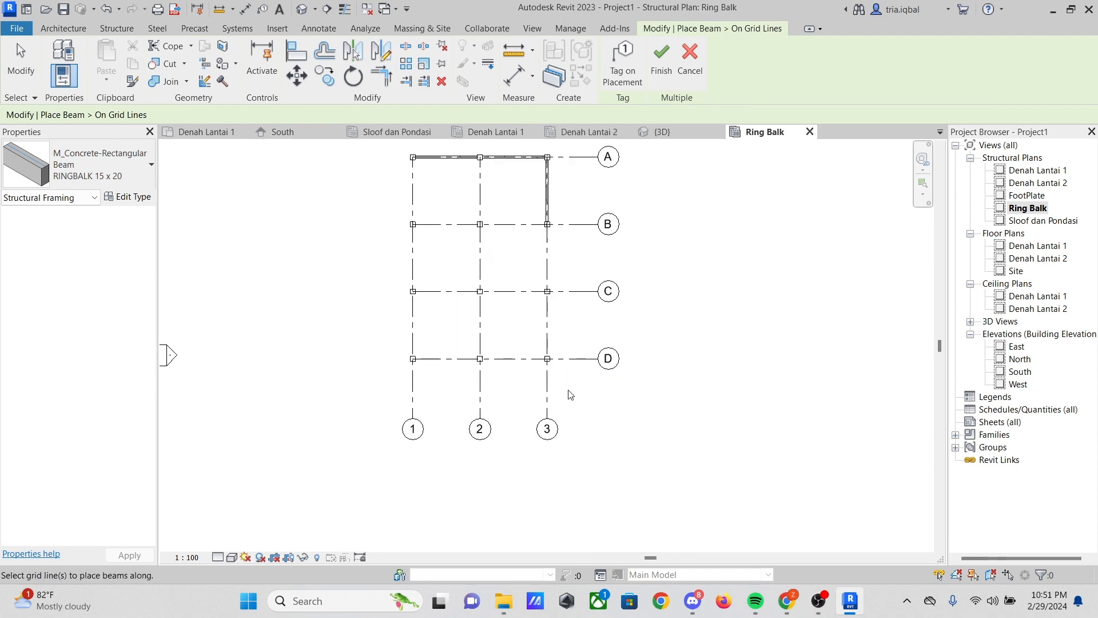
left_click_drag(570, 387, 377, 148)
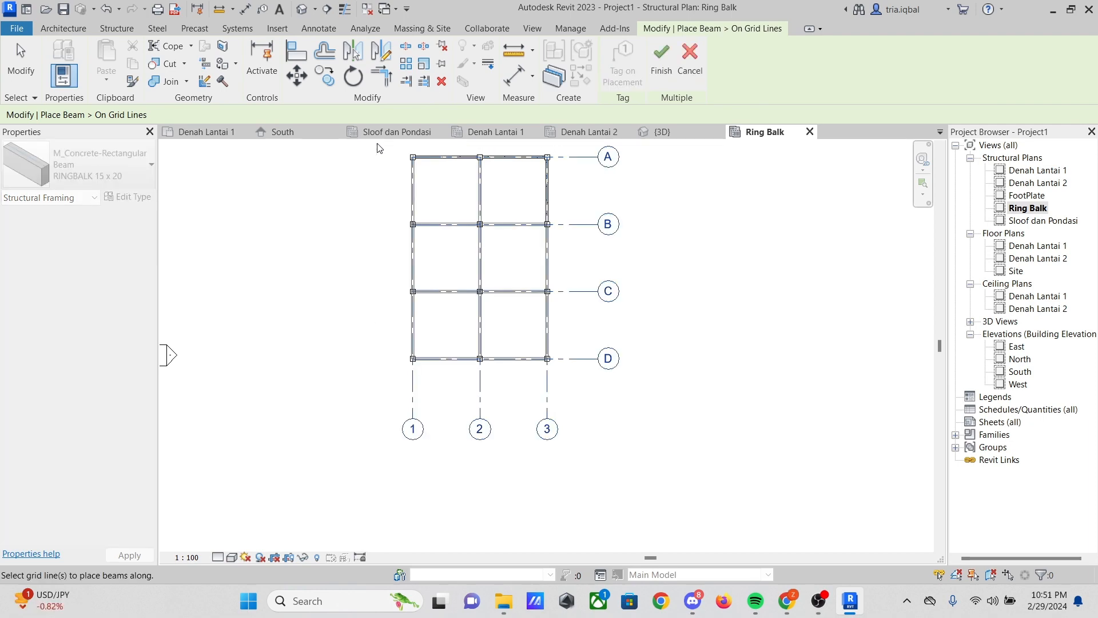
left_click(661, 73)
scroll(400, 177, "up", 2)
scroll(523, 229, "down", 2)
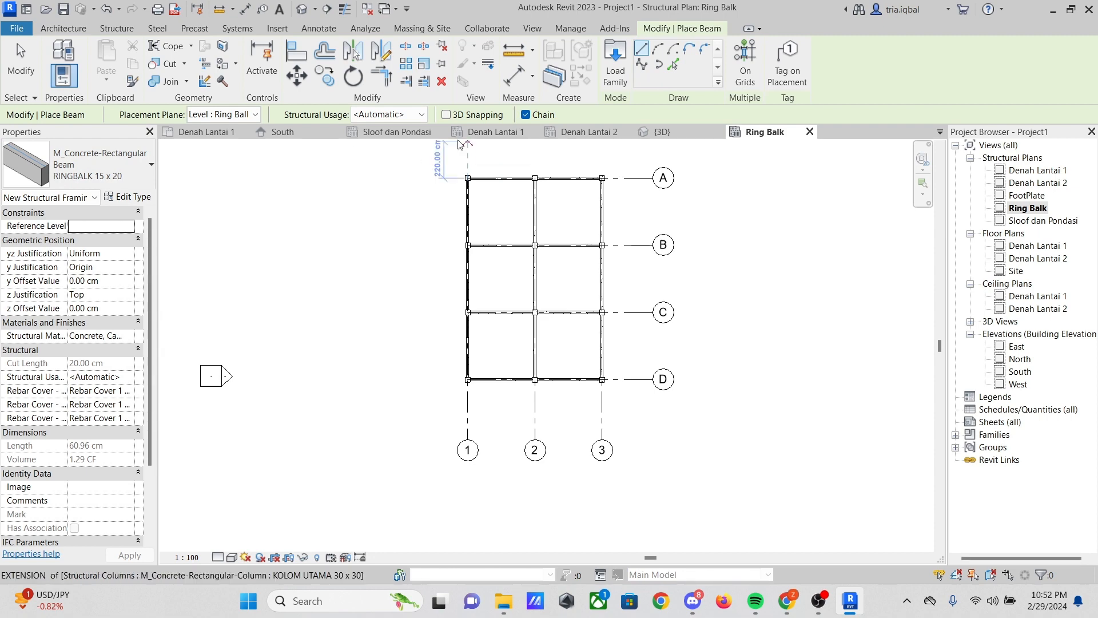
Open the 3D view, check the ring beams' position against the top level line, and end beam placement
left_click(681, 132)
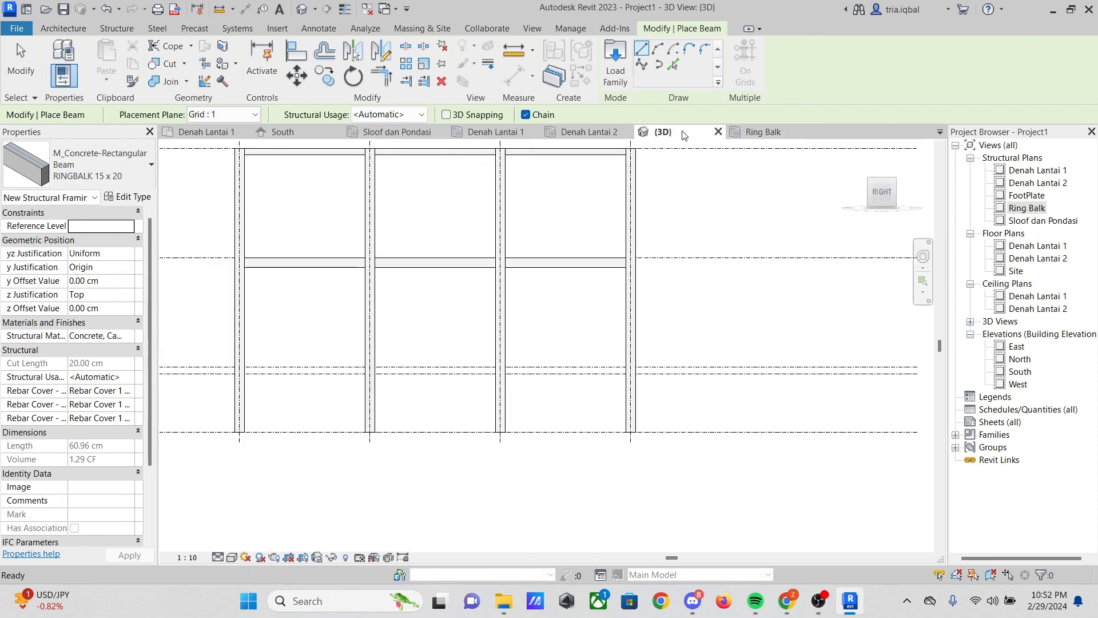
scroll(536, 234, "up", 5)
scroll(574, 232, "up", 5)
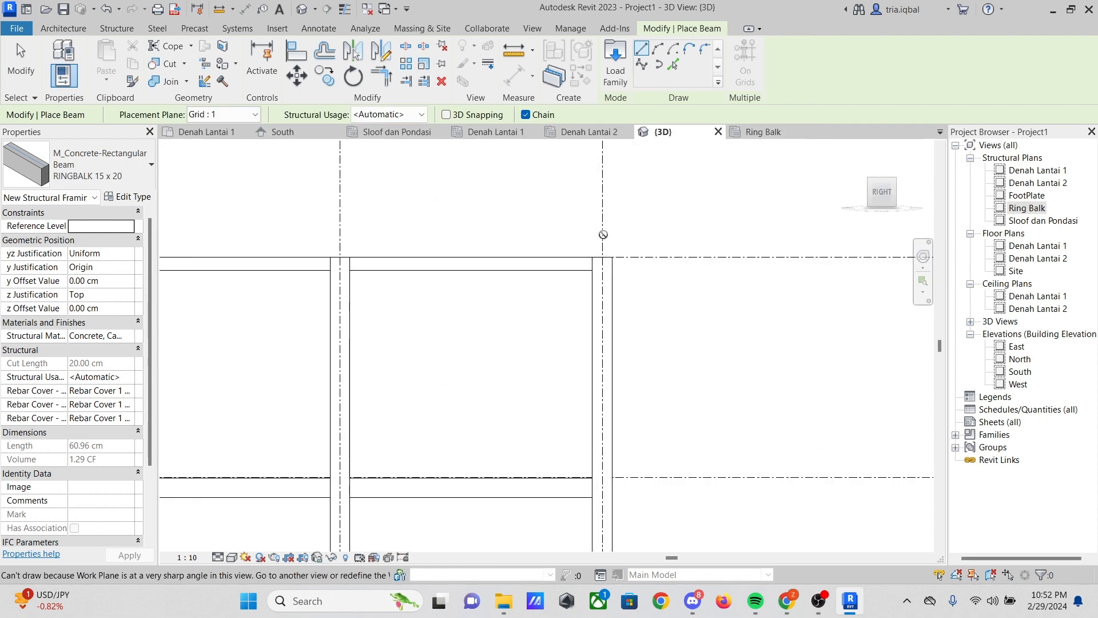
scroll(711, 282, "down", 6)
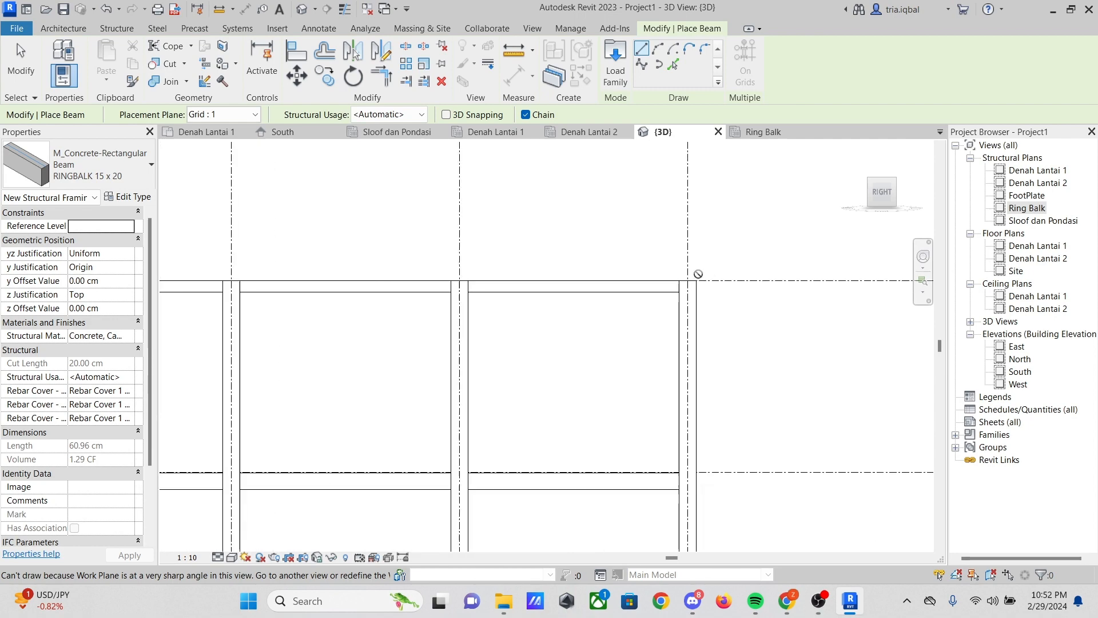
scroll(457, 304, "up", 3)
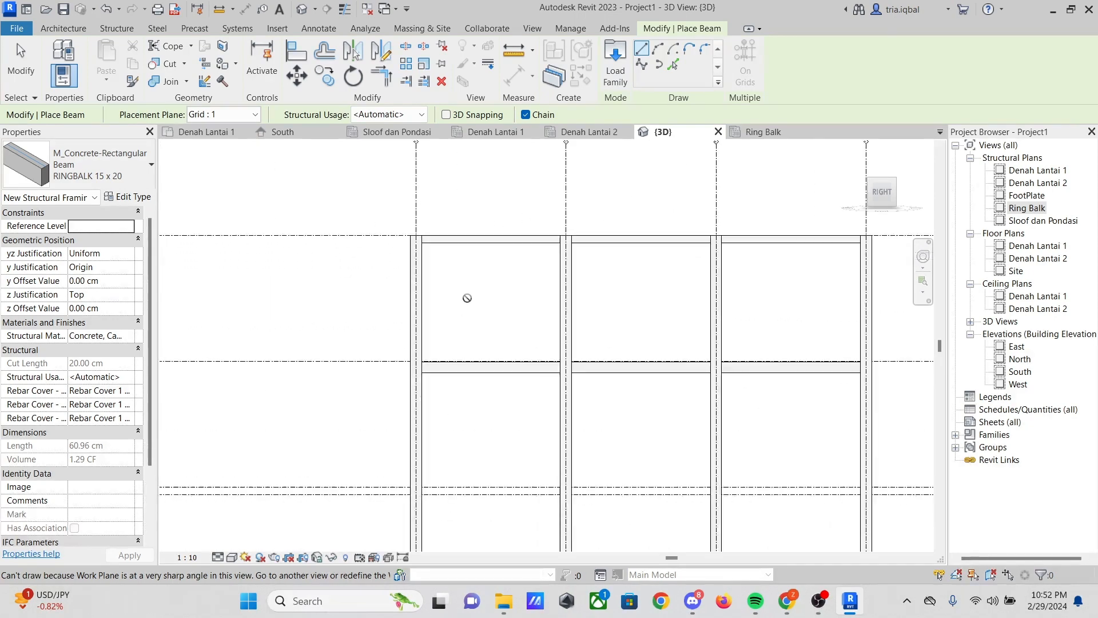
key("Escape")
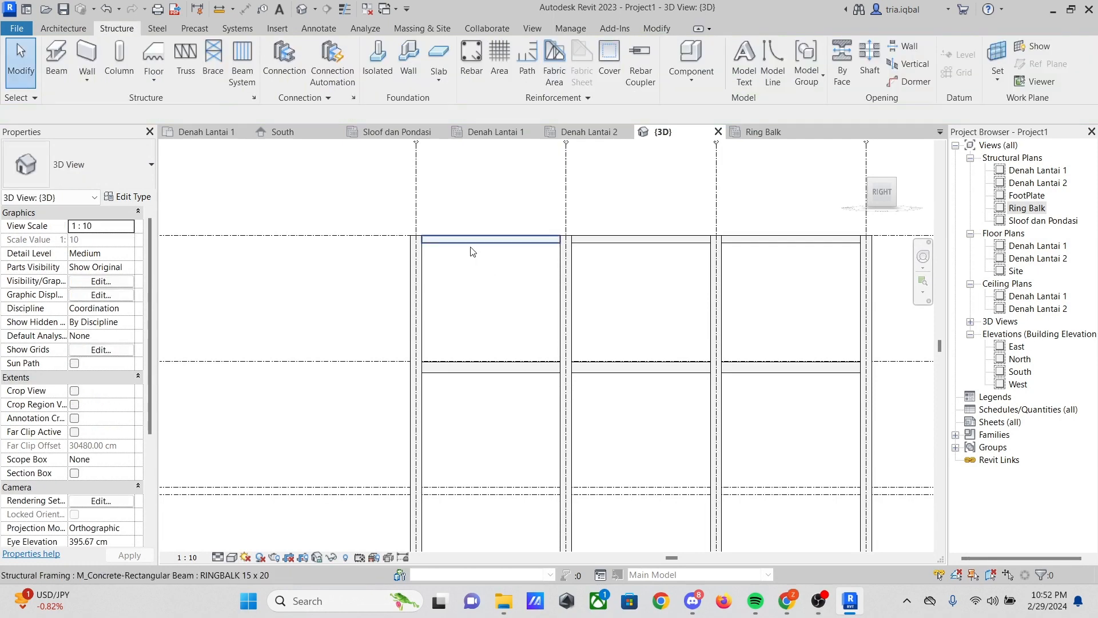
Select the top-level ring beams in the 3D view to review their justification and offsets, deselect them, and inspect the frame
scroll(340, 250, "down", 2)
left_click_drag(331, 197, 733, 285)
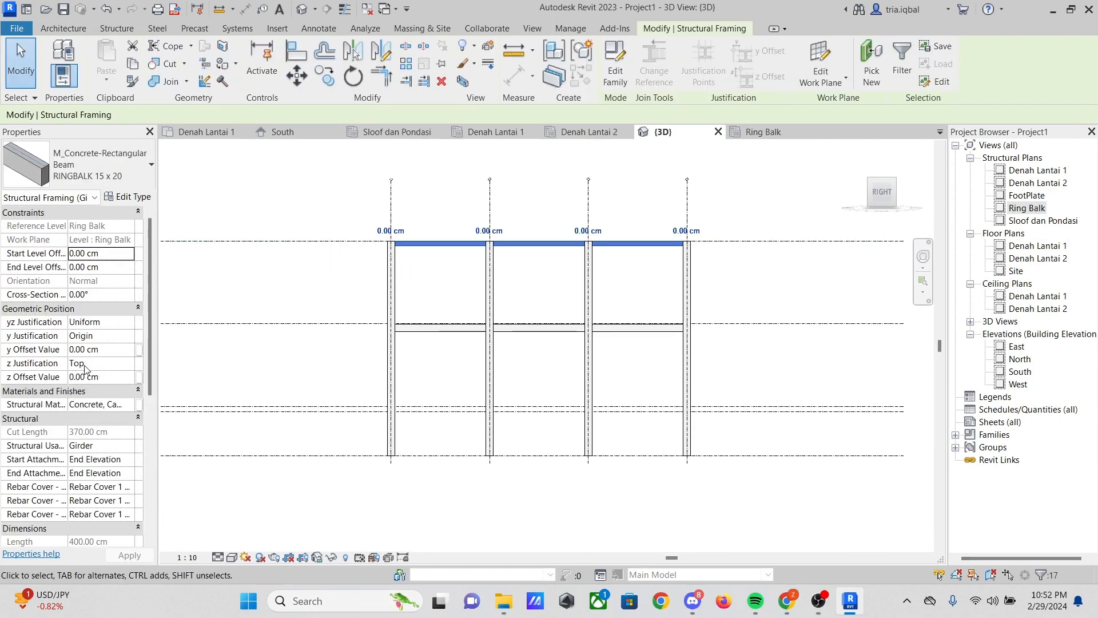
left_click(458, 303)
scroll(741, 327, "up", 3)
scroll(622, 274, "down", 4)
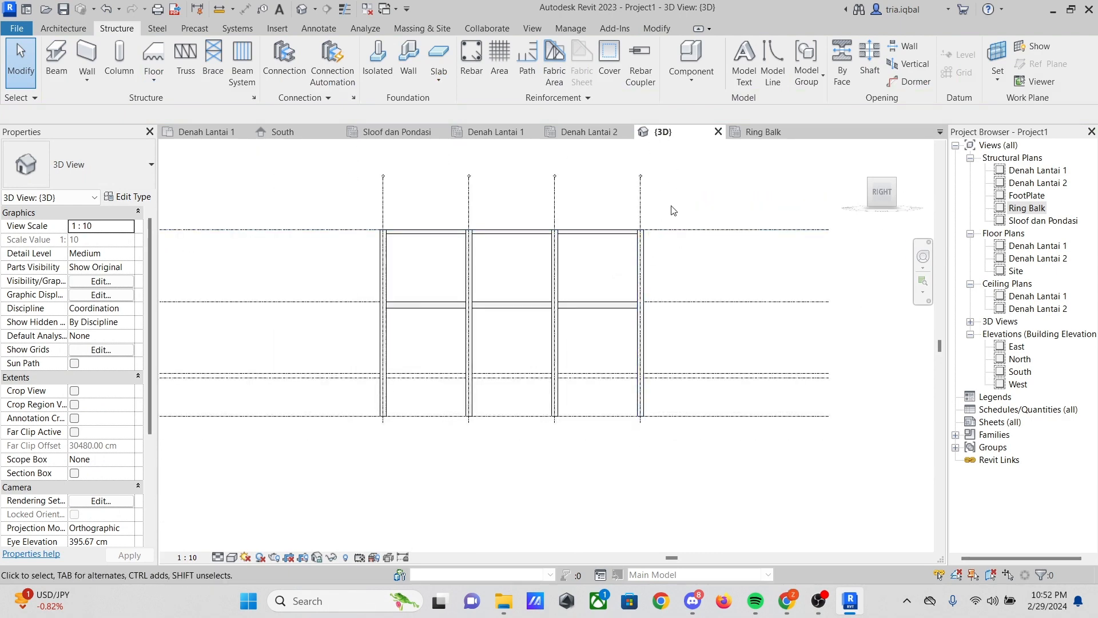
scroll(653, 389, "up", 2)
scroll(744, 333, "down", 2)
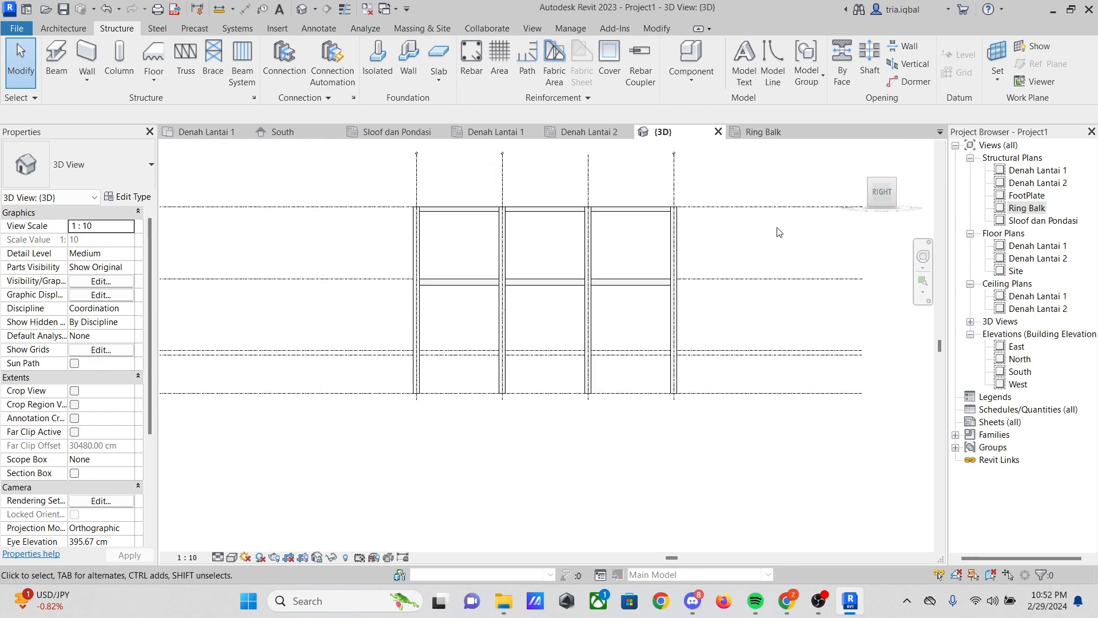
scroll(424, 316, "down", 1)
scroll(389, 316, "down", 2)
scroll(650, 290, "up", 3)
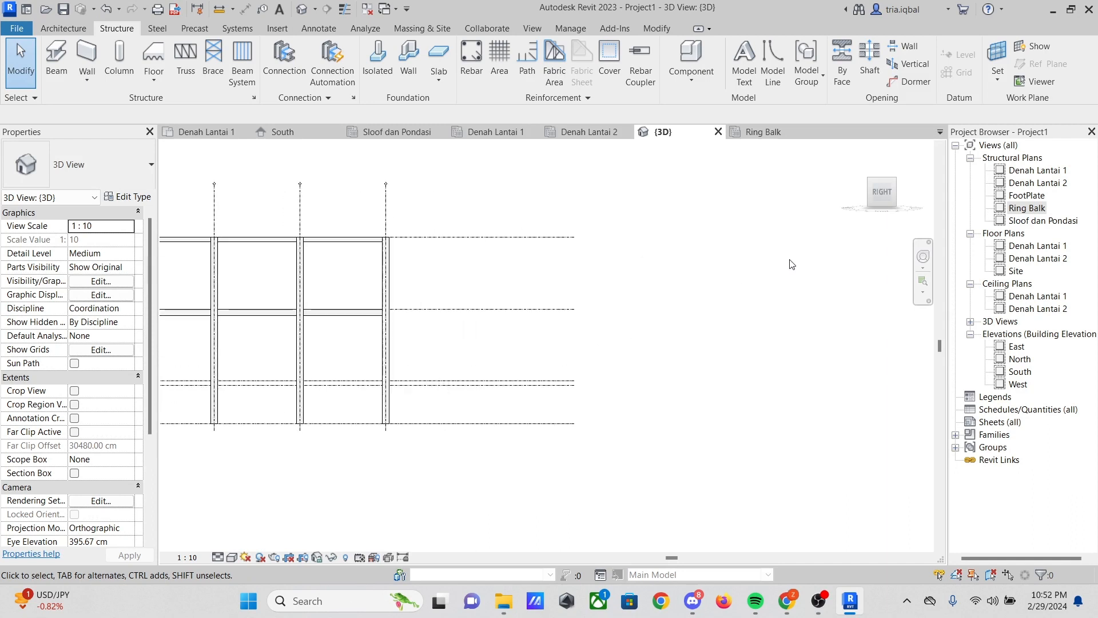
Open the Sloof dan Pondasi structural plan with the whole column grid in view
double_click(1051, 221)
scroll(555, 185, "up", 4)
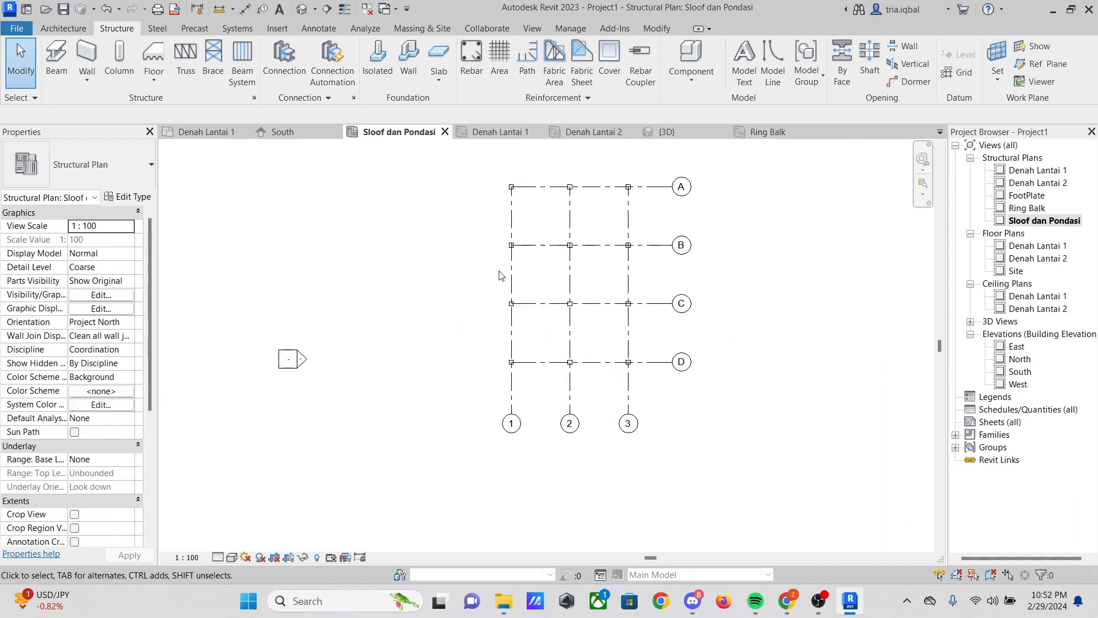
scroll(377, 240, "down", 3)
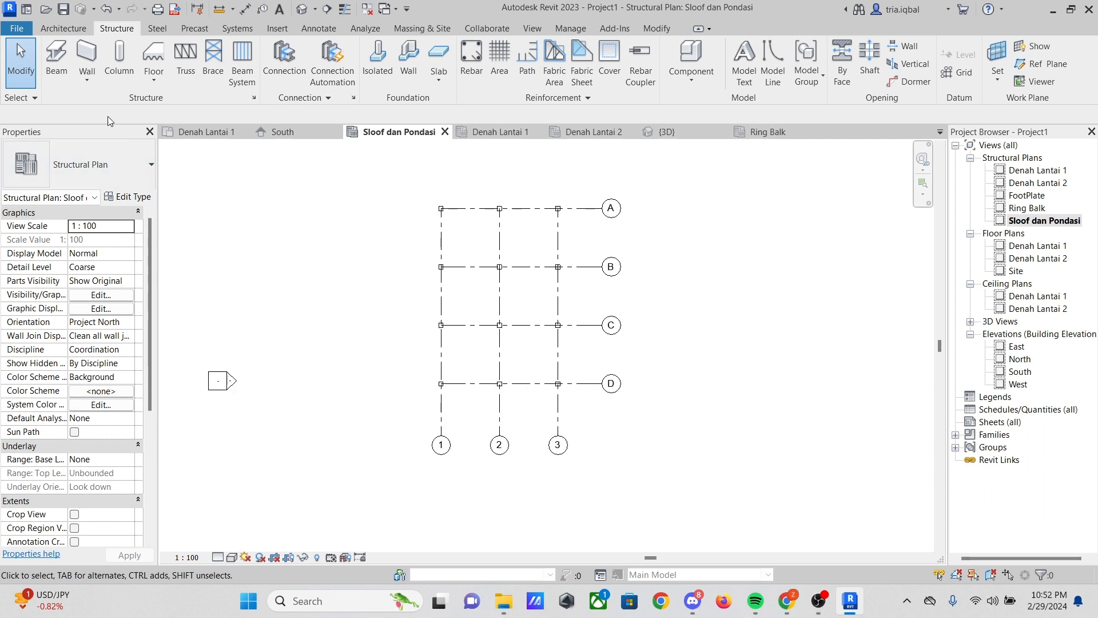
Start a structural beam, duplicate the RINGBALK 15 x 20 type as SLOOF 15 x 20, and accept the type properties
left_click(52, 55)
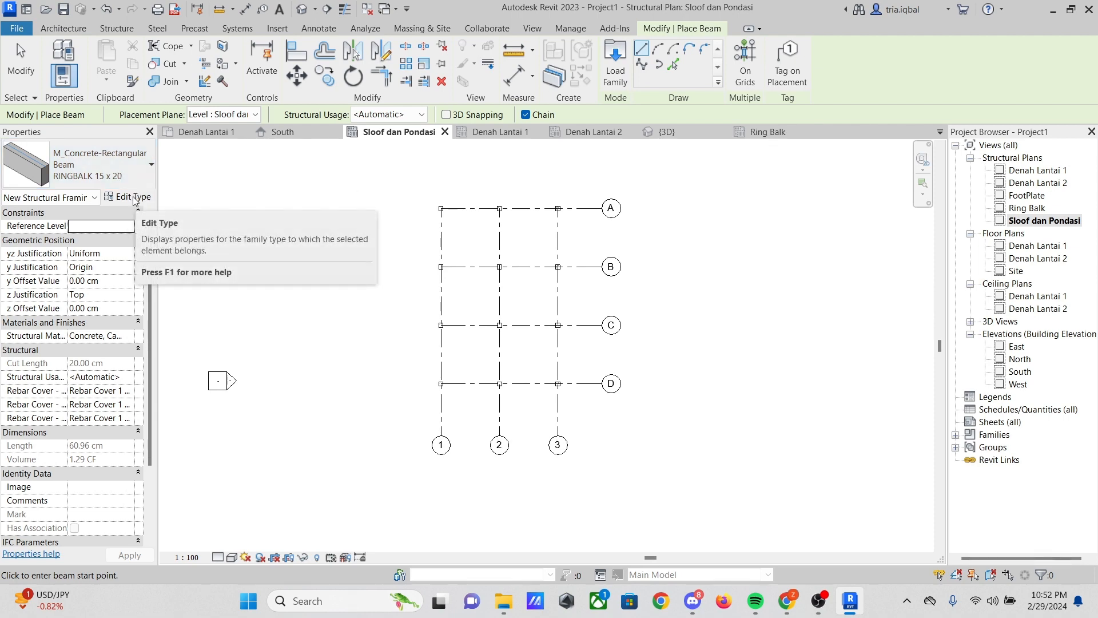
left_click(138, 198)
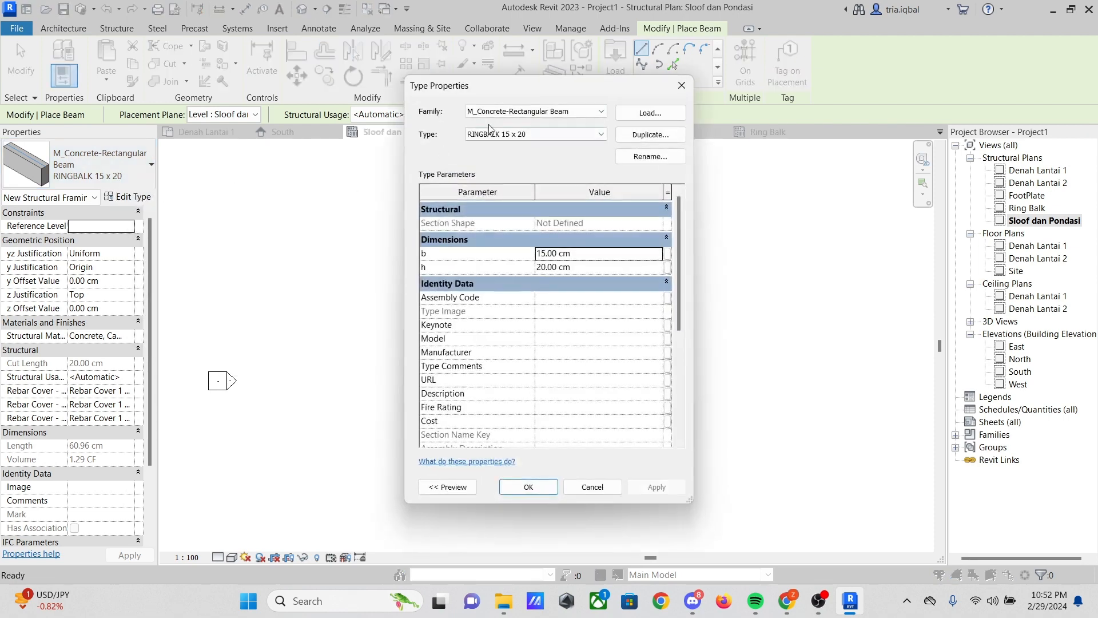
left_click(642, 135)
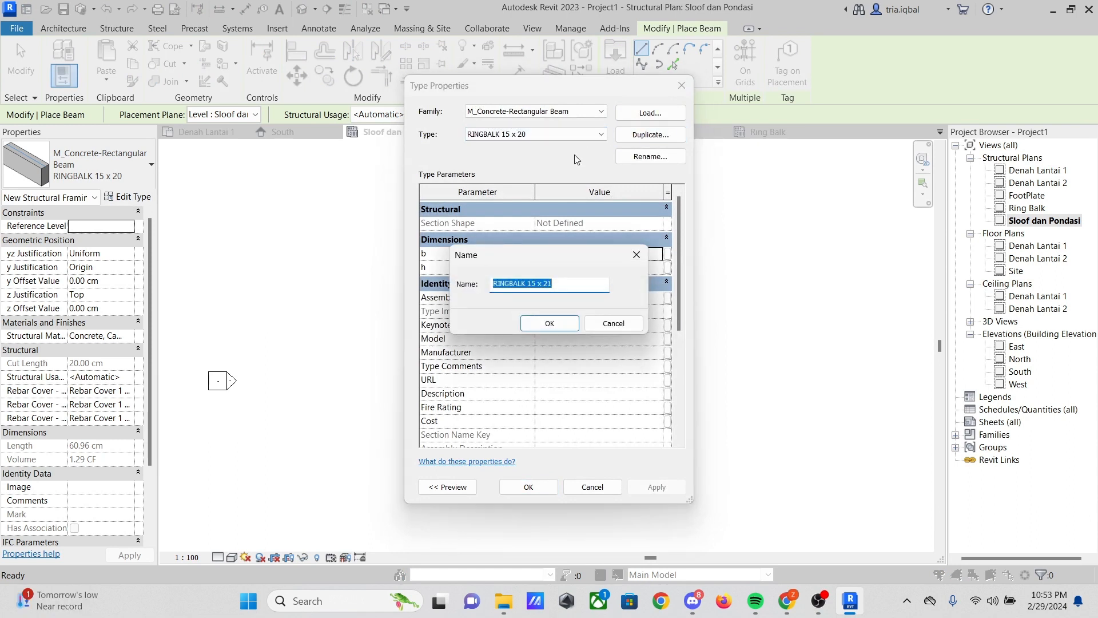
type("SLOOF 15")
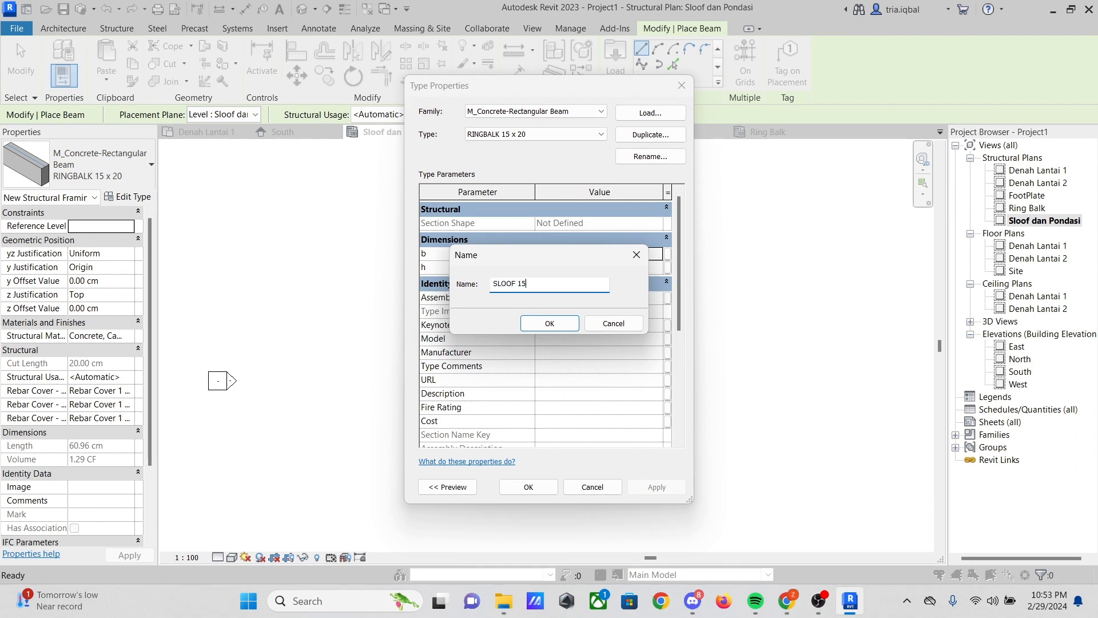
type(" x 20")
key("Return")
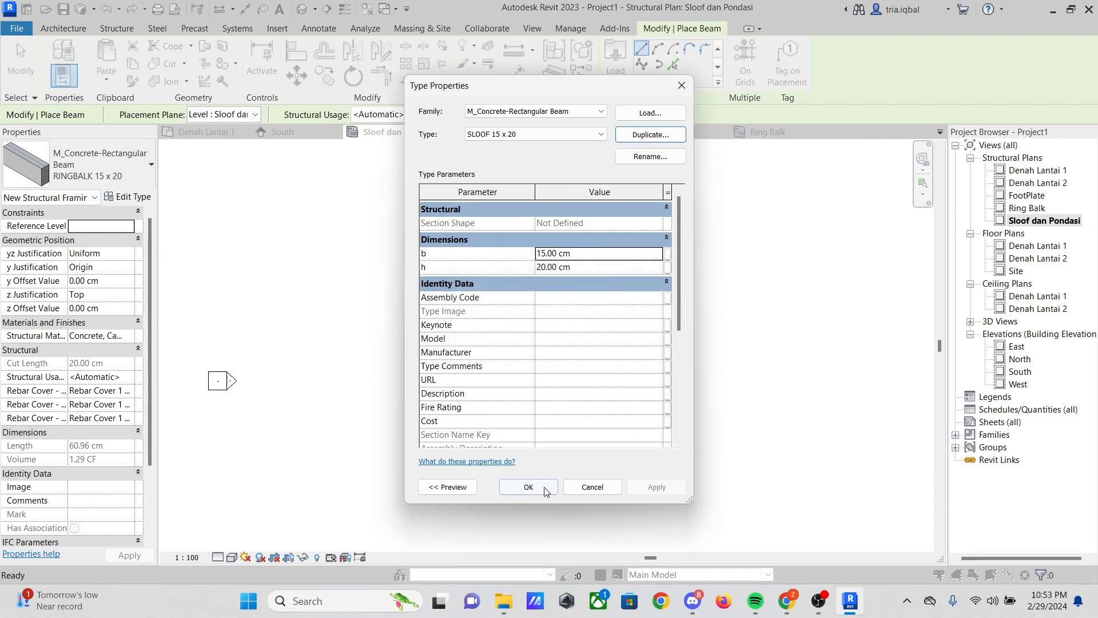
left_click(529, 487)
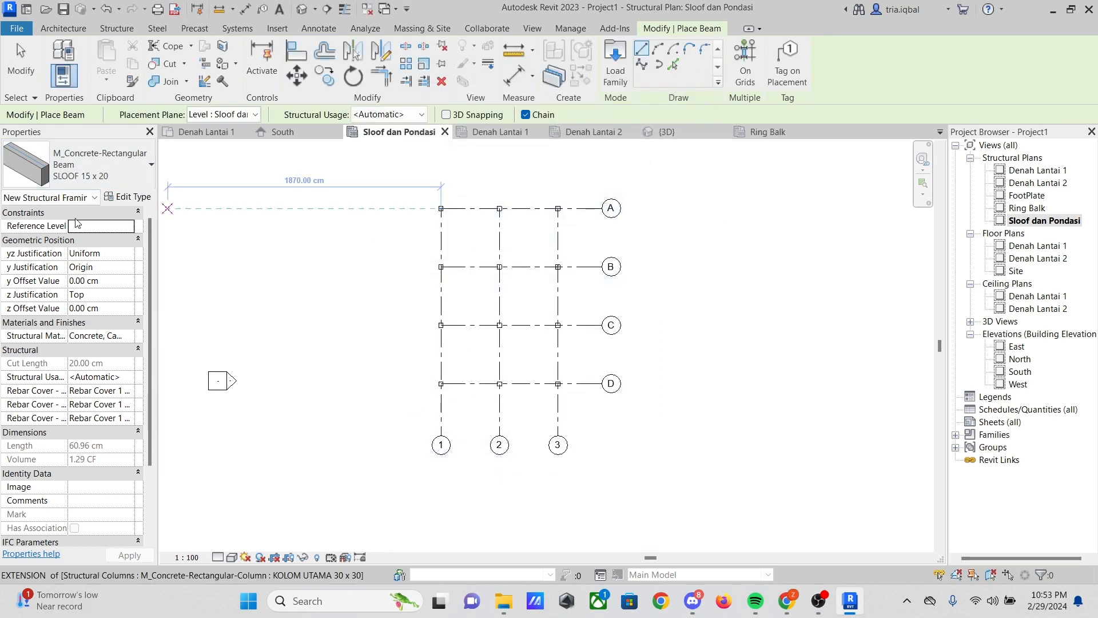
Set the z justification of the new SLOOF 15 x 20 beams to Bottom
scroll(205, 244, "up", 1)
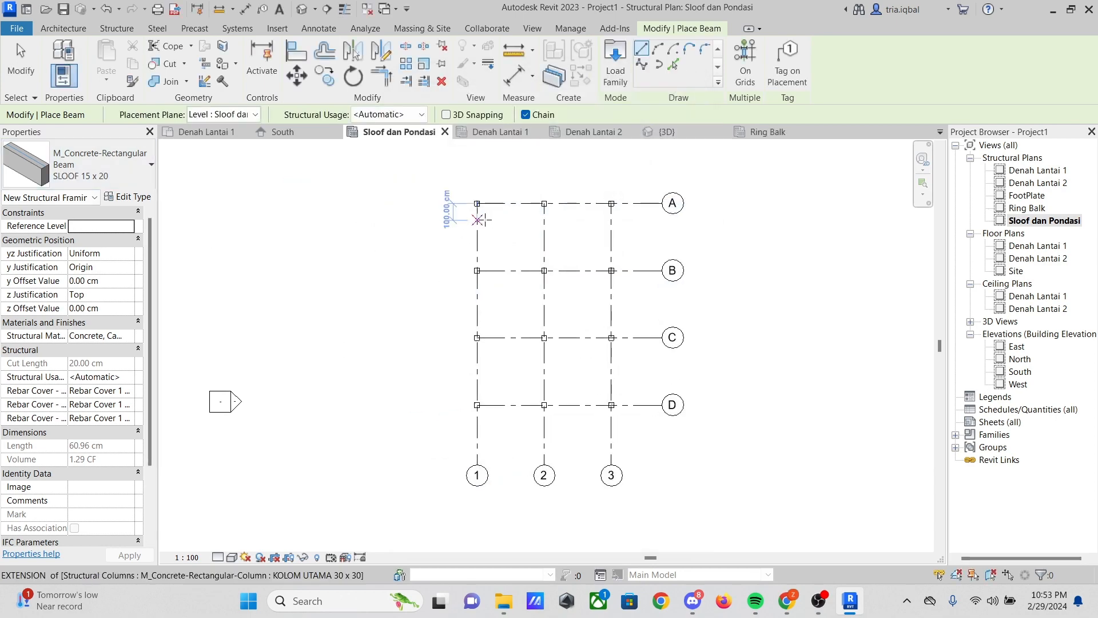
scroll(492, 215, "up", 1)
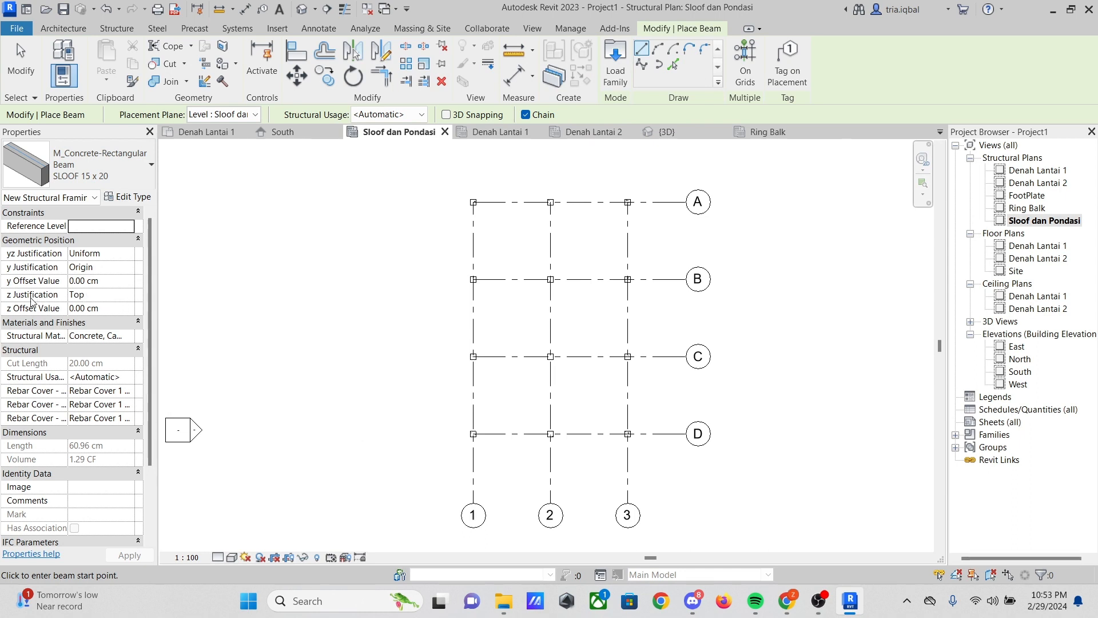
left_click(131, 296)
left_click(132, 295)
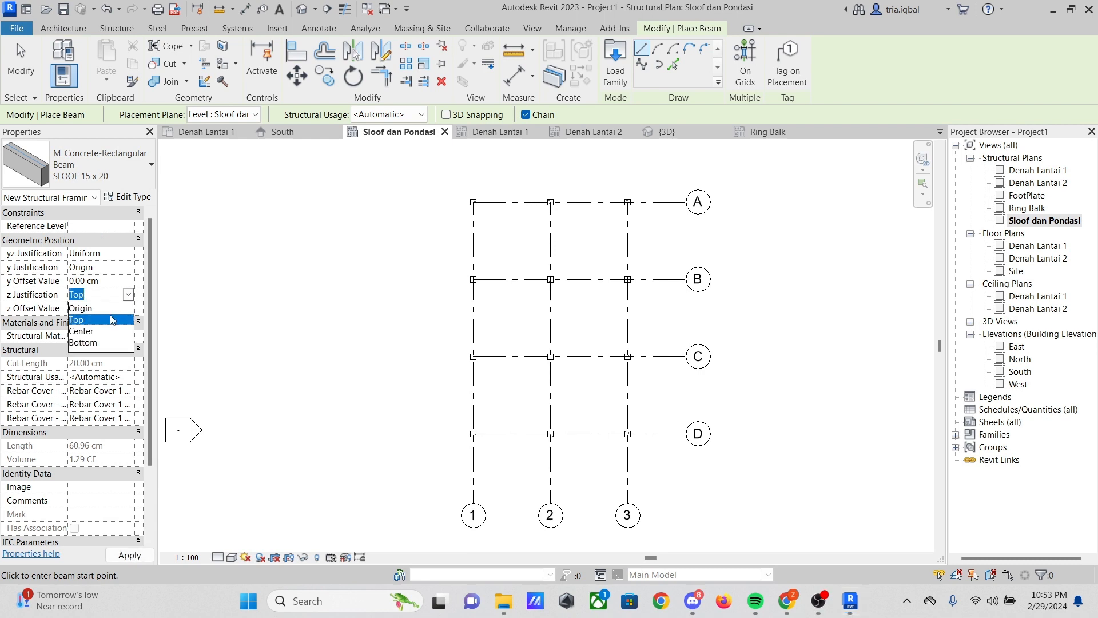
left_click(96, 346)
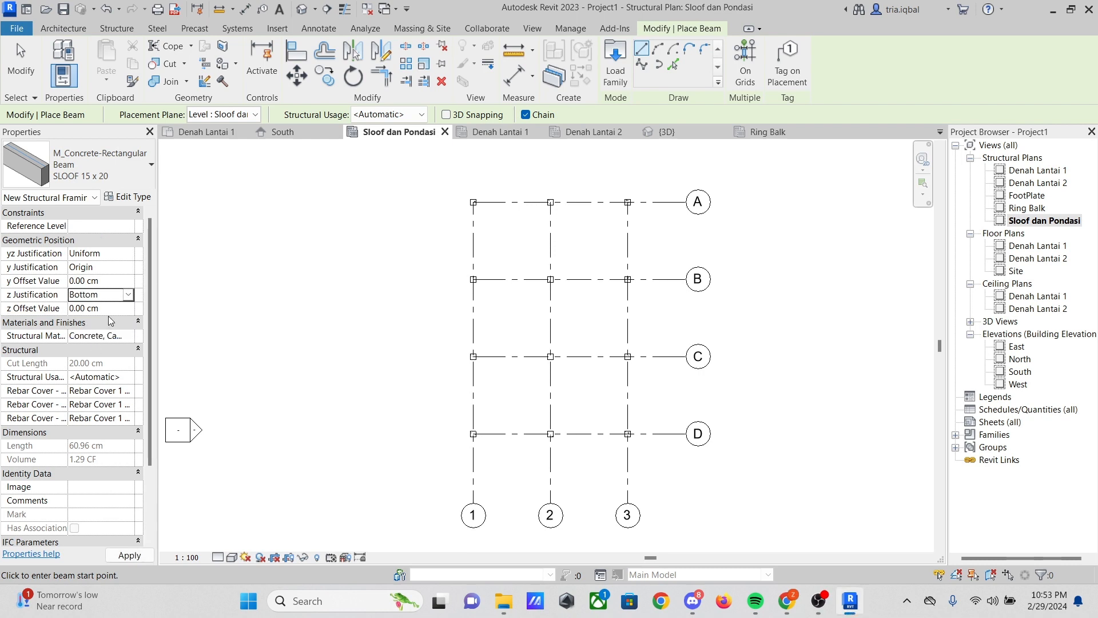
Place SLOOF 15 x 20 beams along all grid lines A to D and 1 to 3 on the Sloof dan Pondasi plan
scroll(276, 239, "down", 2)
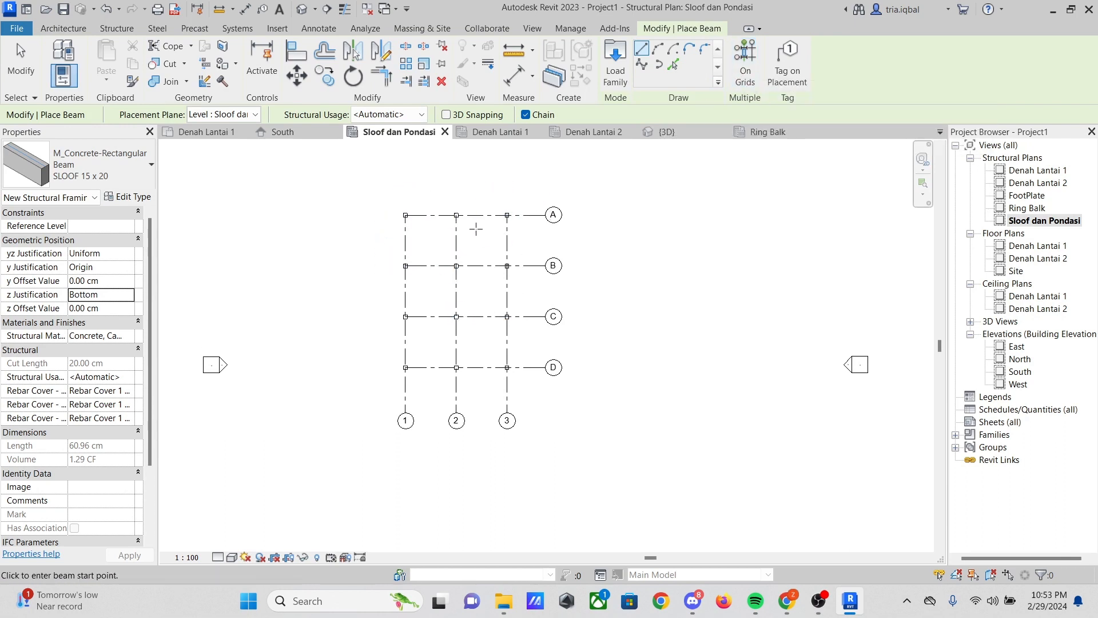
scroll(476, 229, "up", 3)
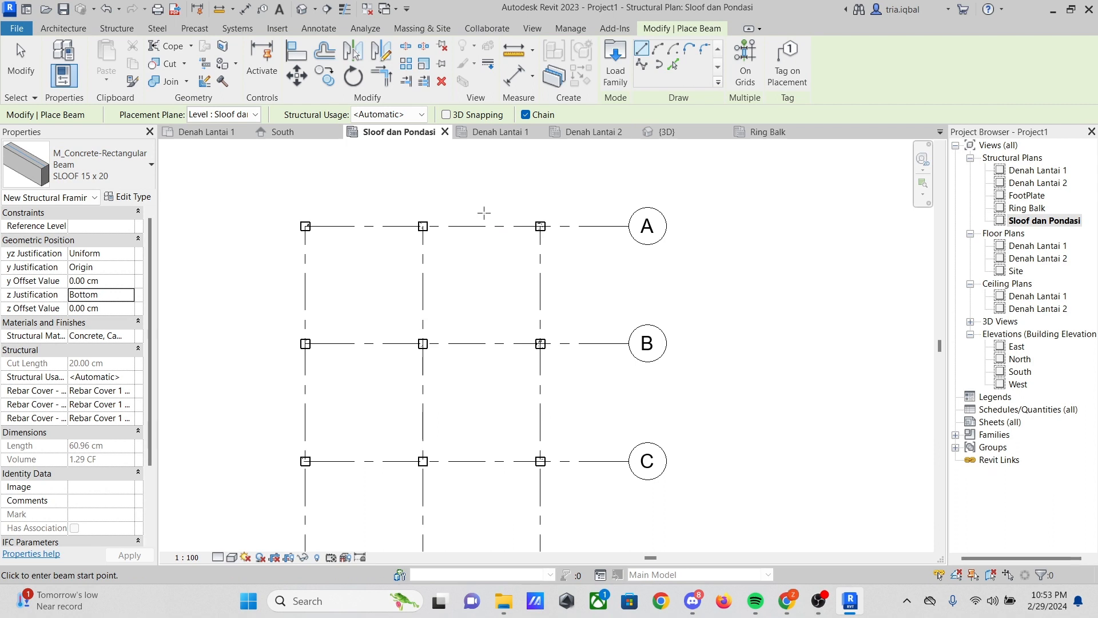
scroll(509, 213, "down", 3)
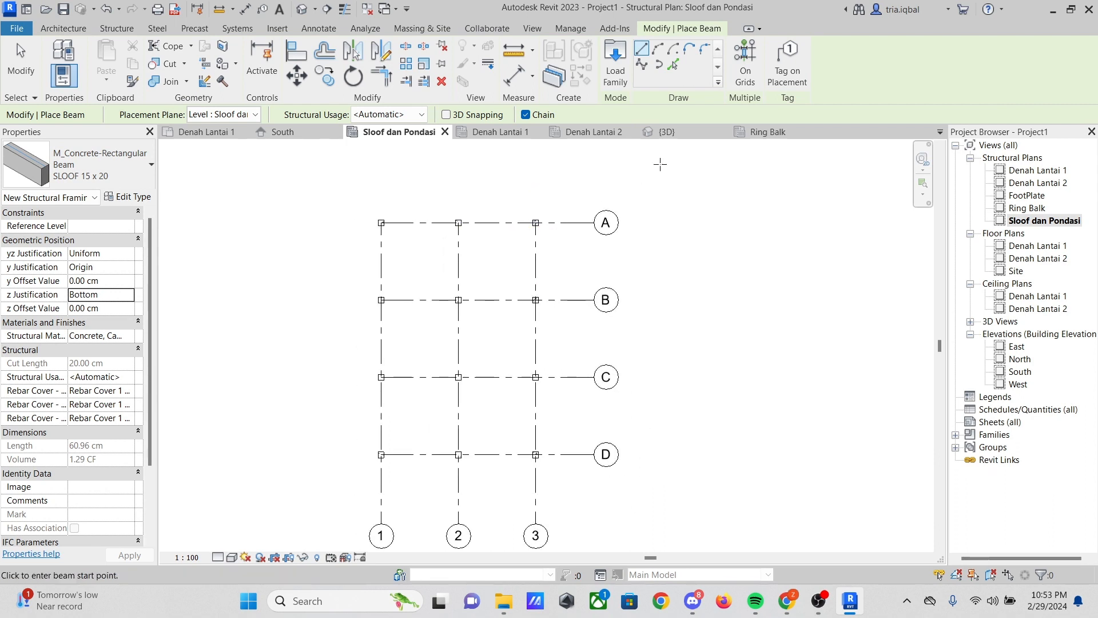
left_click(746, 71)
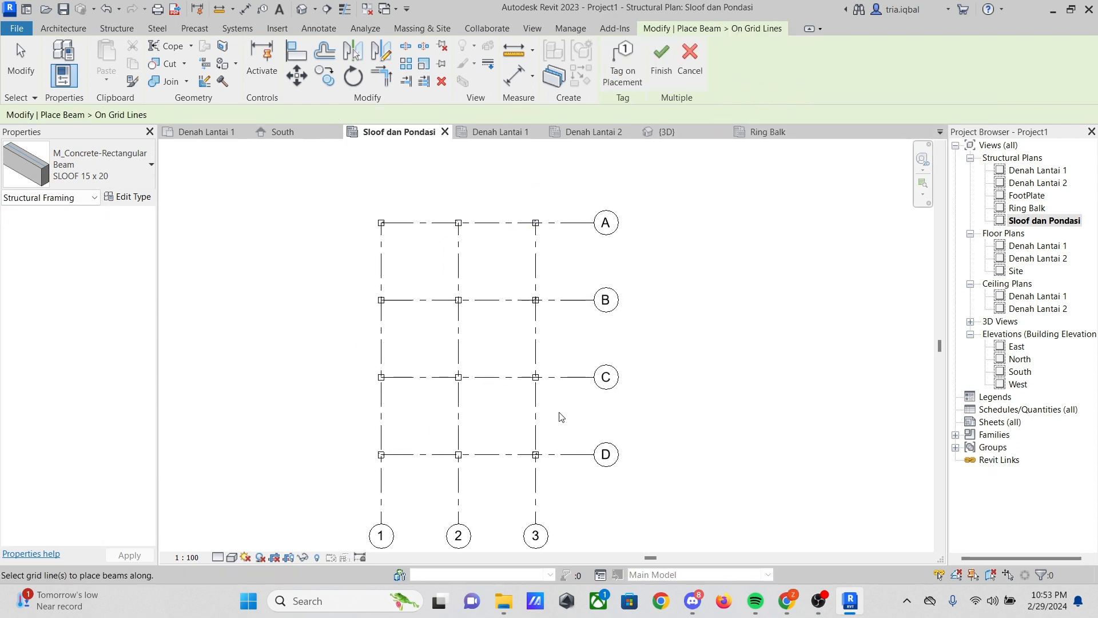
left_click_drag(557, 483, 332, 182)
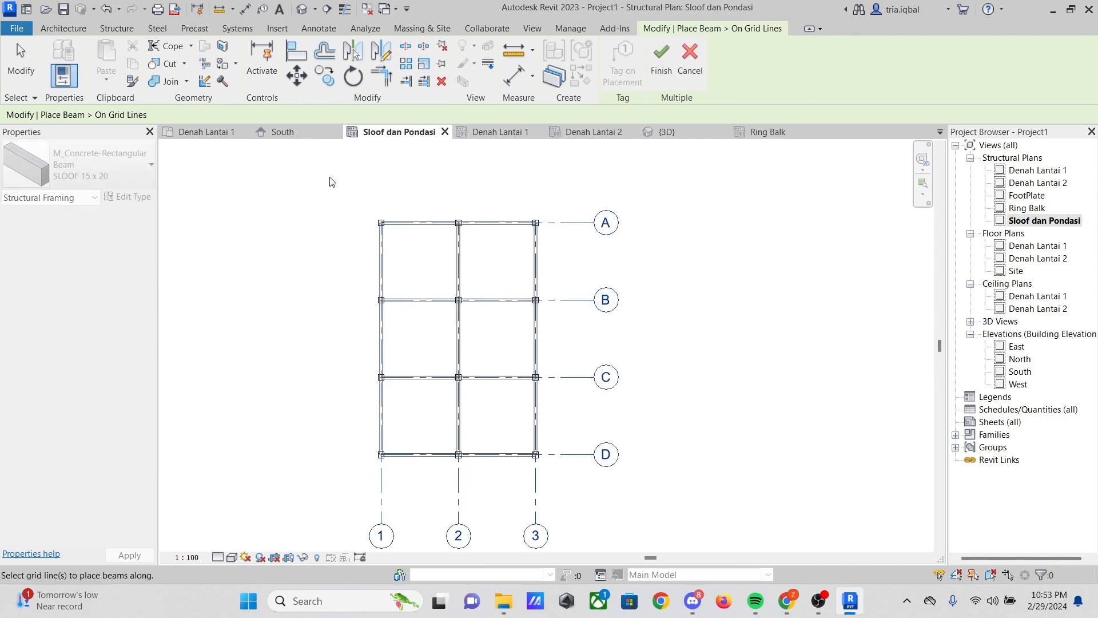
left_click(663, 57)
scroll(225, 316, "up", 1)
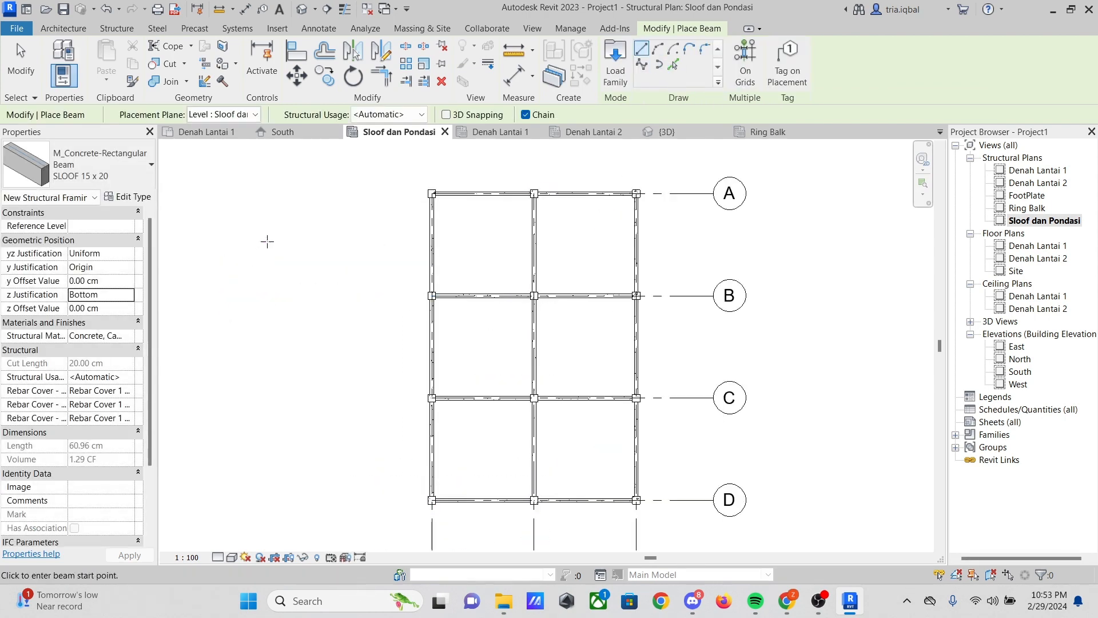
scroll(333, 248, "down", 2)
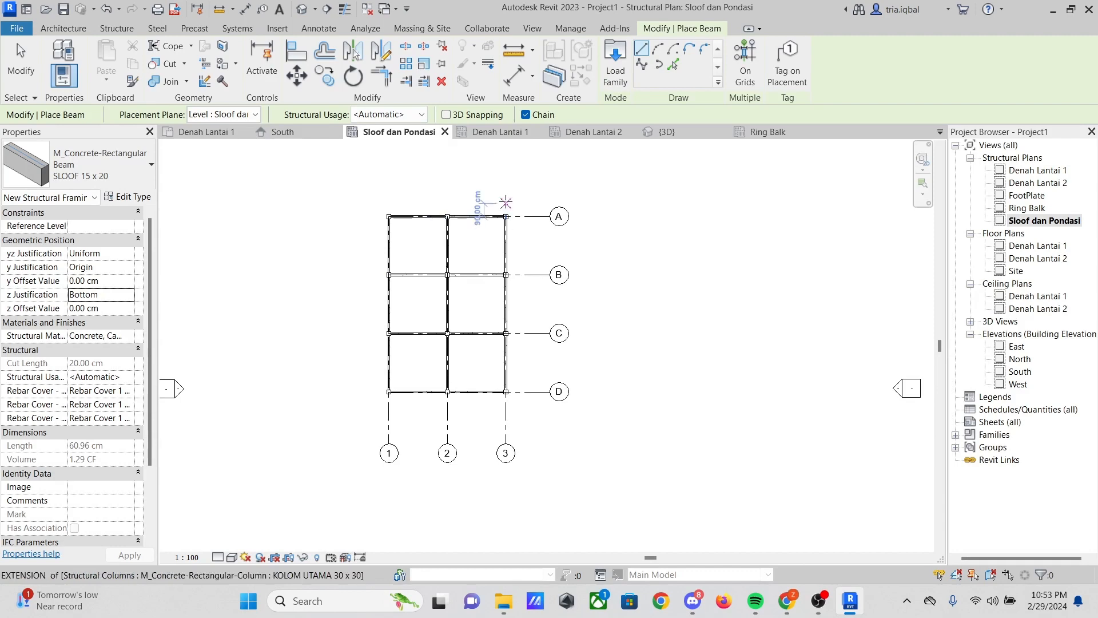
Examine the height of the new sloof beams against the level lines in the side-on 3D view
left_click(681, 133)
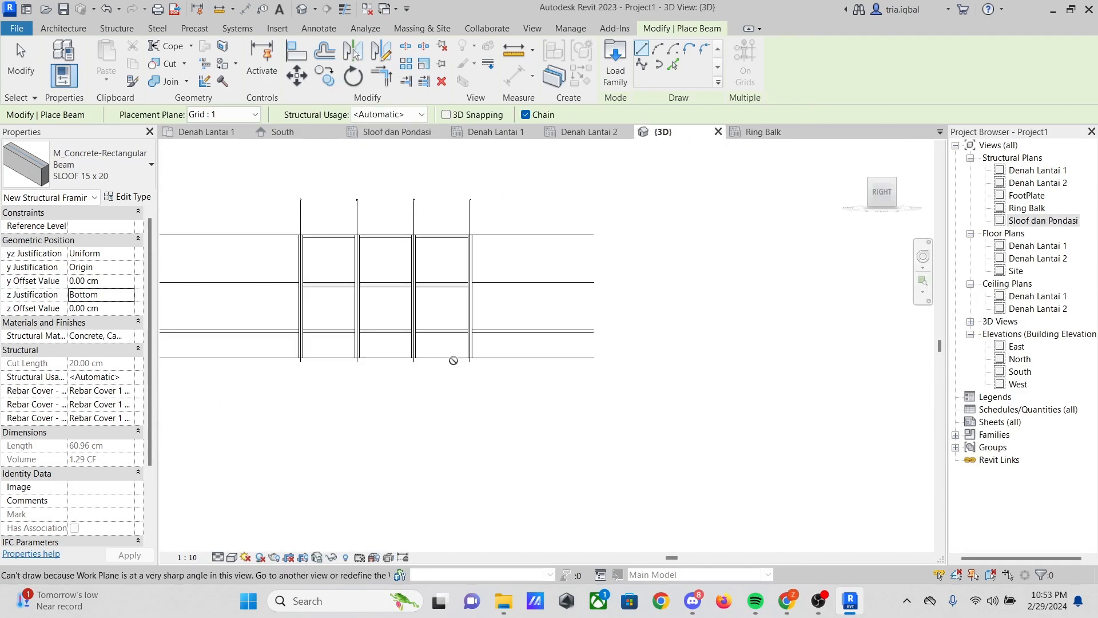
scroll(483, 301, "up", 5)
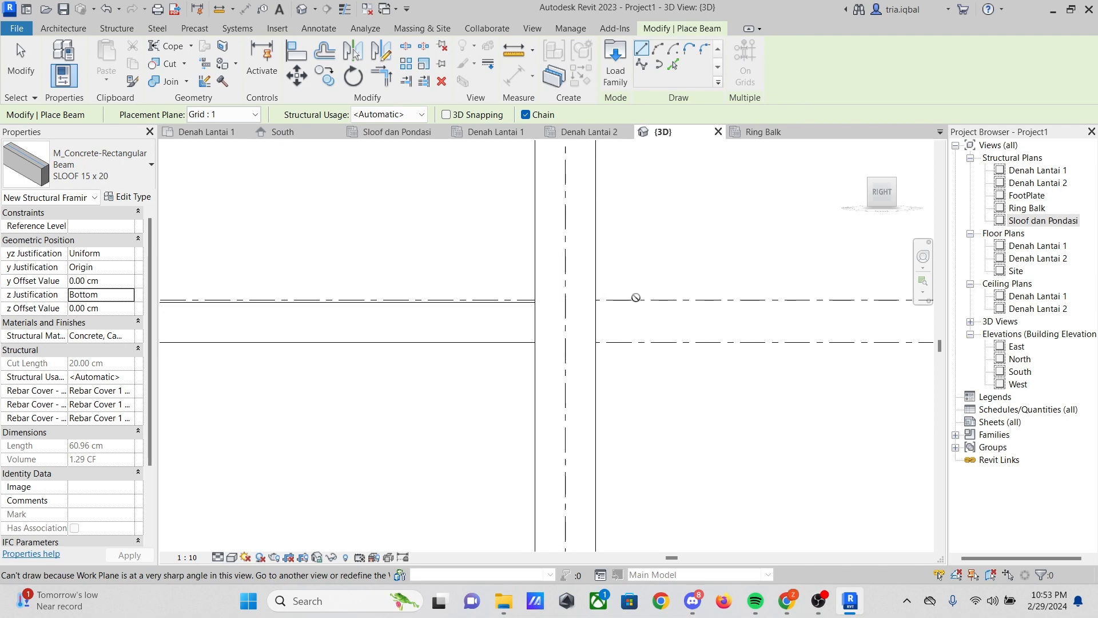
scroll(636, 297, "down", 3)
scroll(309, 286, "up", 2)
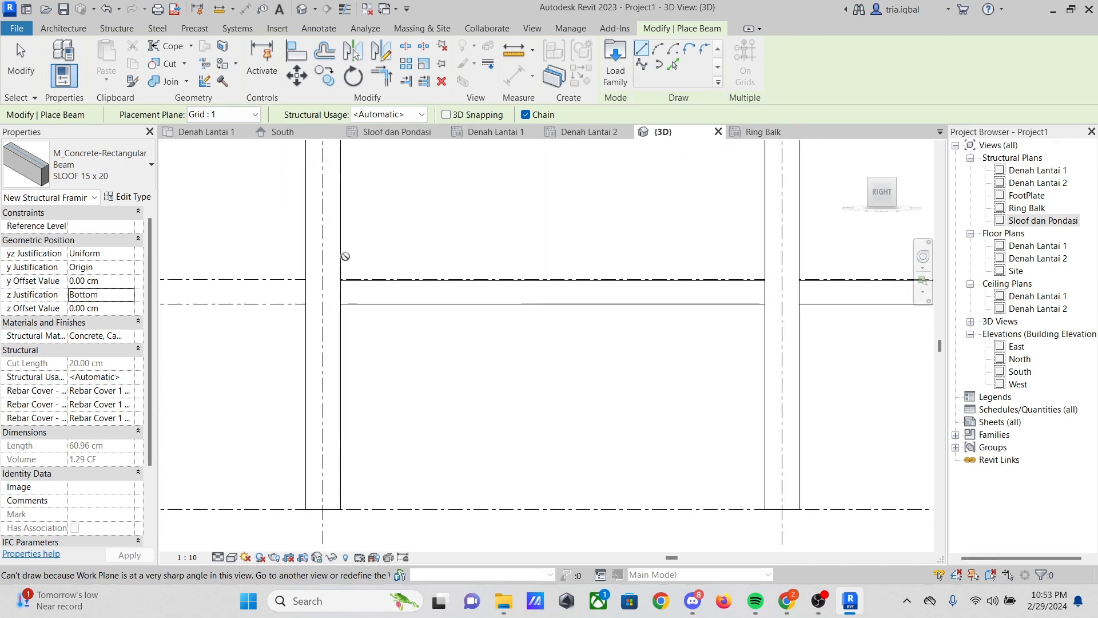
scroll(345, 257, "down", 4)
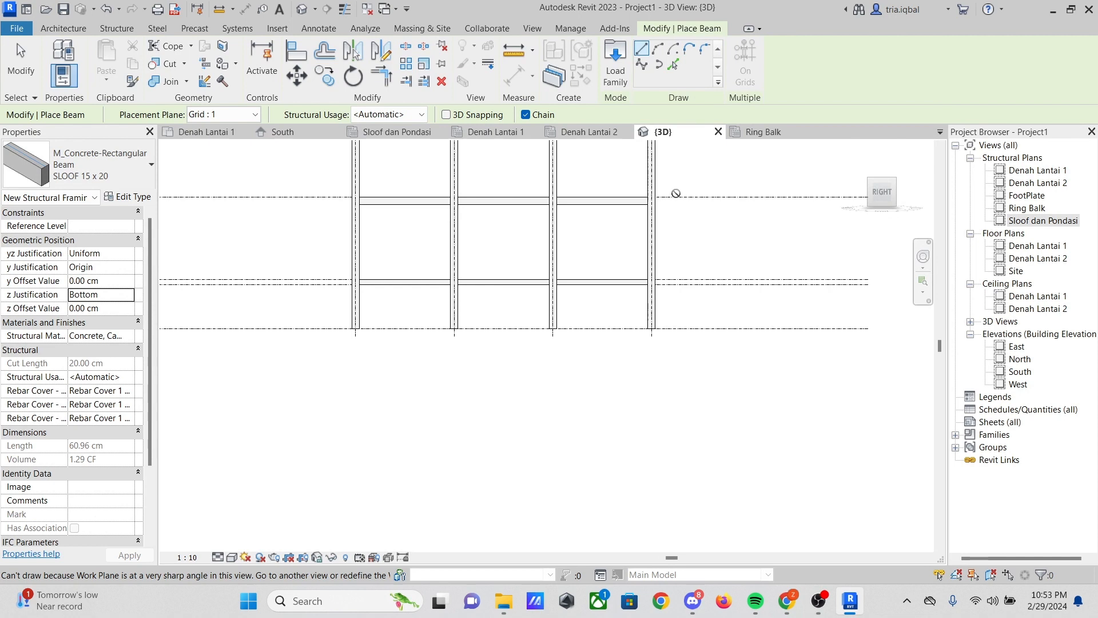
scroll(571, 244, "down", 2)
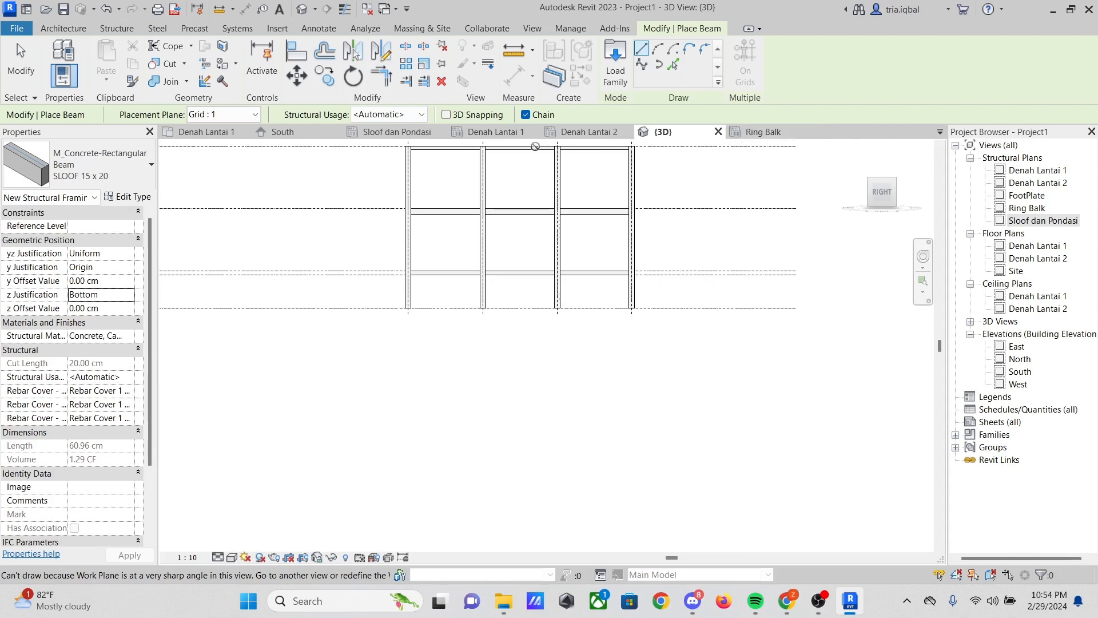
Open the Denah Lantai 1 structural plan, look over its beam and column grid, and end beam placement
left_click(496, 132)
scroll(509, 240, "up", 3)
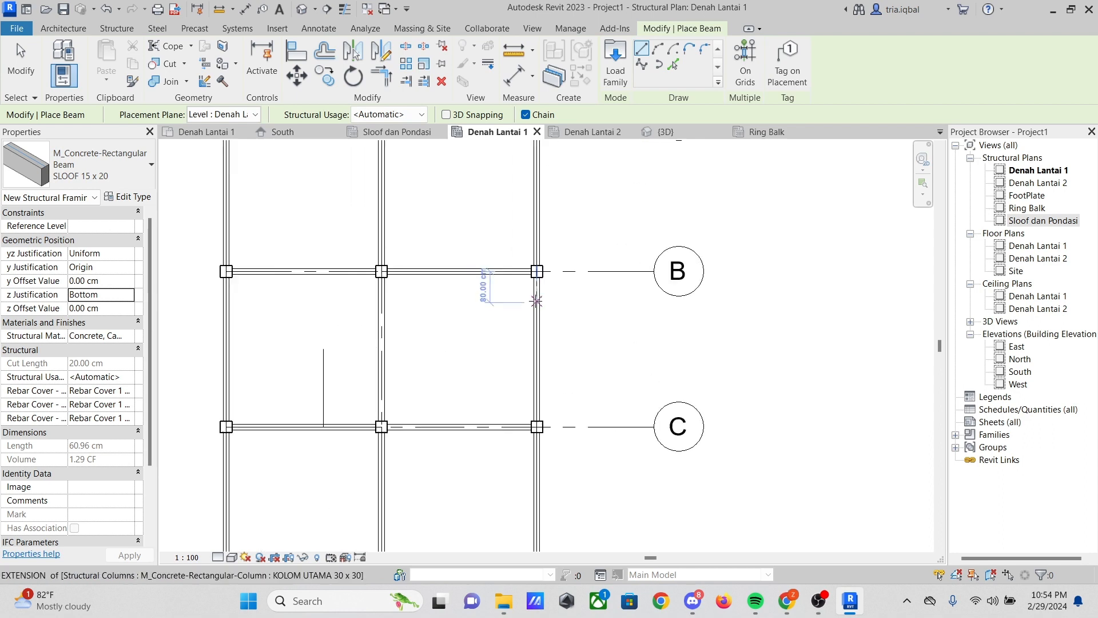
scroll(507, 236, "down", 4)
scroll(507, 235, "up", 2)
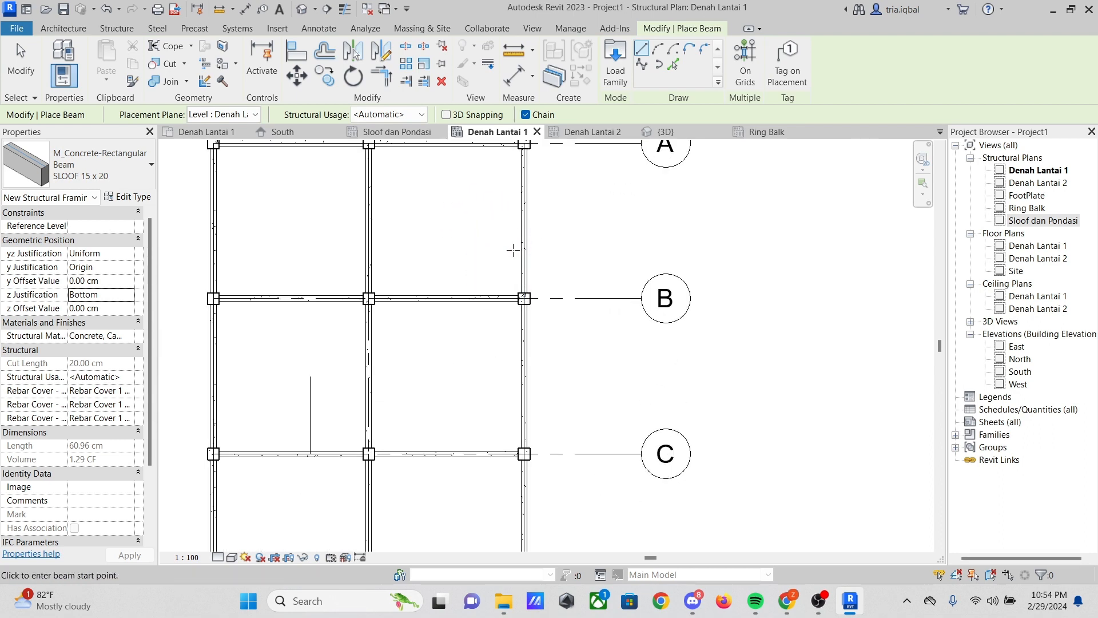
scroll(514, 250, "up", 1)
scroll(511, 251, "down", 2)
scroll(511, 249, "up", 2)
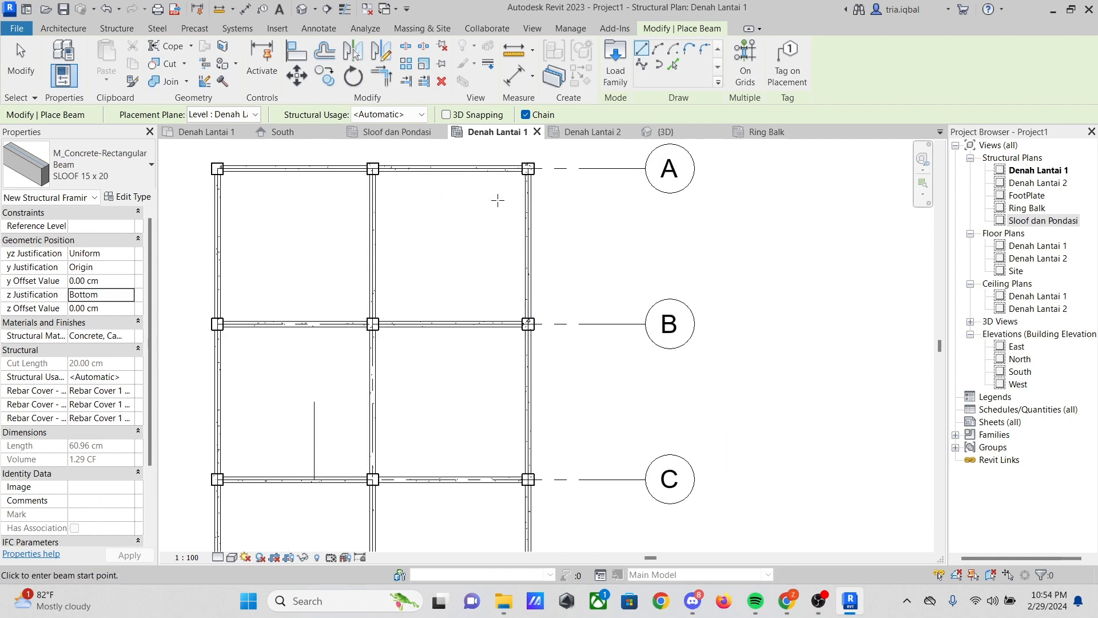
key("Escape")
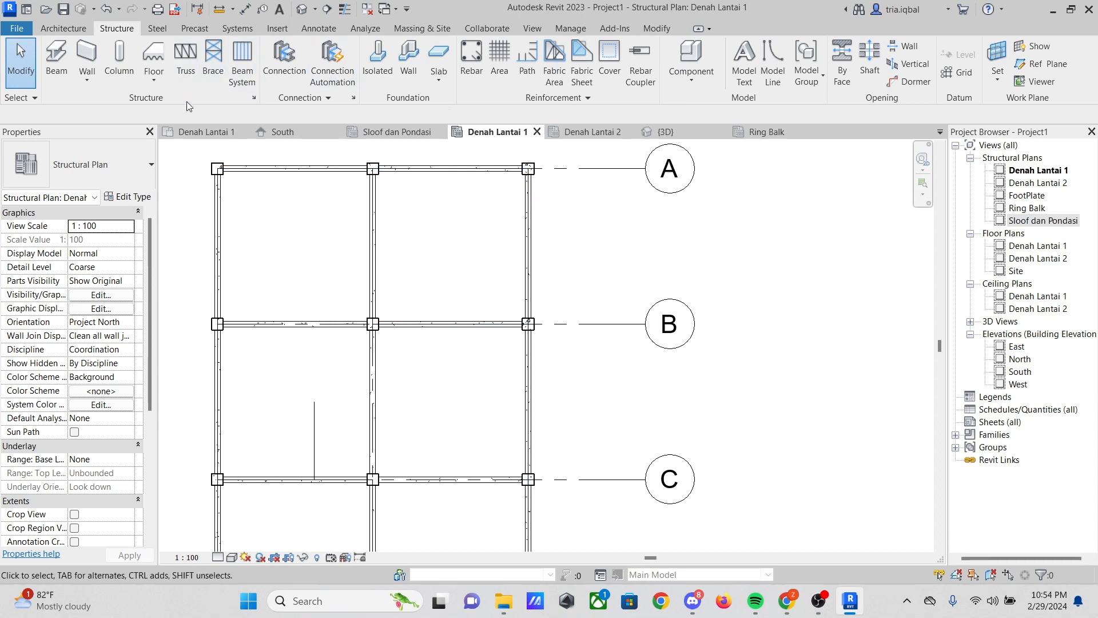
Delete the SLOOF 15 x 20 beam on grid line 2 between grid lines B and C
scroll(339, 232, "down", 1)
scroll(339, 231, "down", 1)
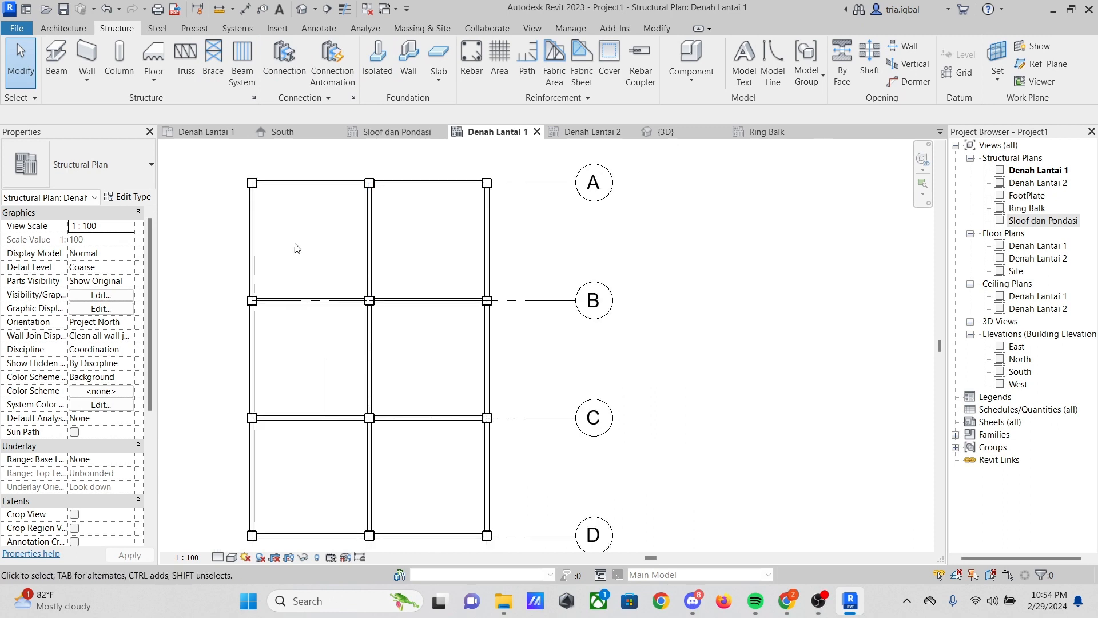
scroll(424, 371, "up", 2)
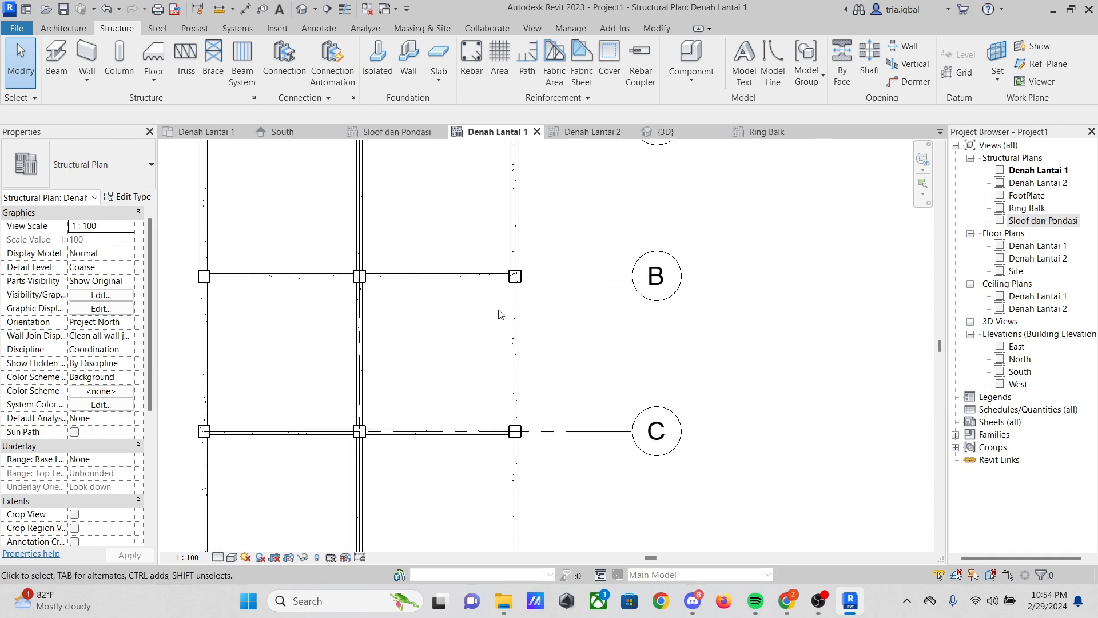
scroll(435, 297, "down", 2)
scroll(376, 304, "up", 2)
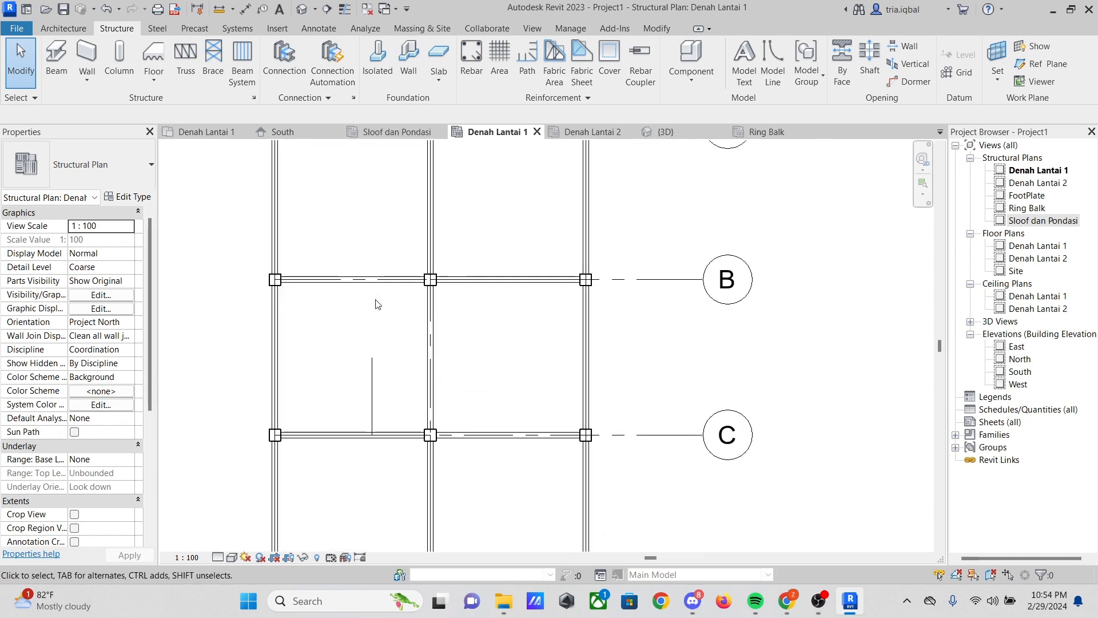
scroll(376, 304, "up", 1)
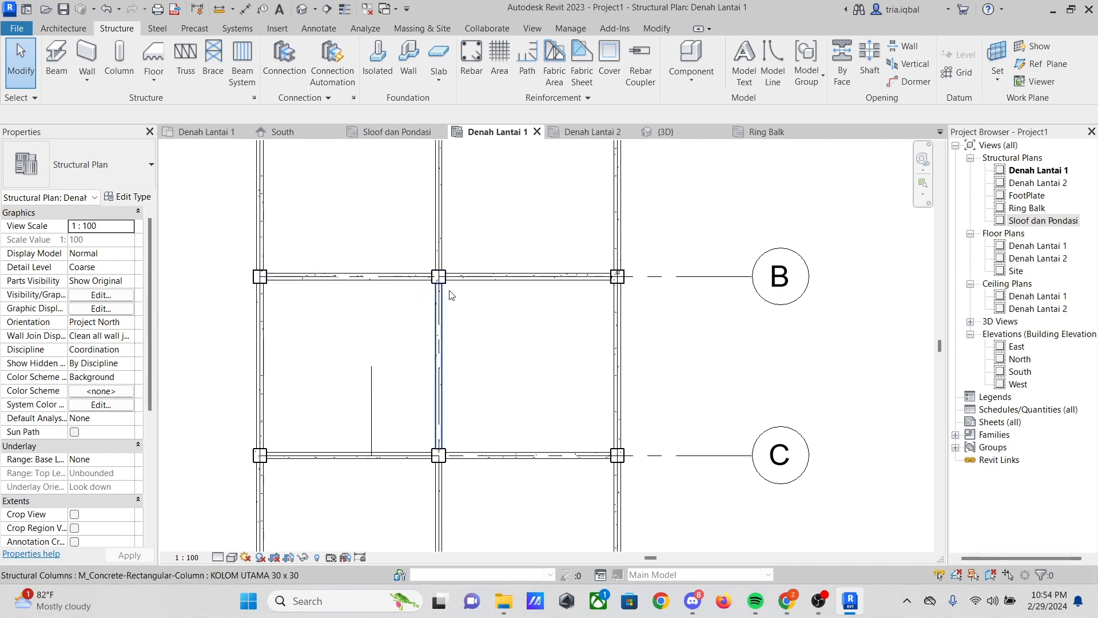
scroll(449, 303, "up", 1)
scroll(461, 309, "down", 2)
scroll(447, 306, "up", 2)
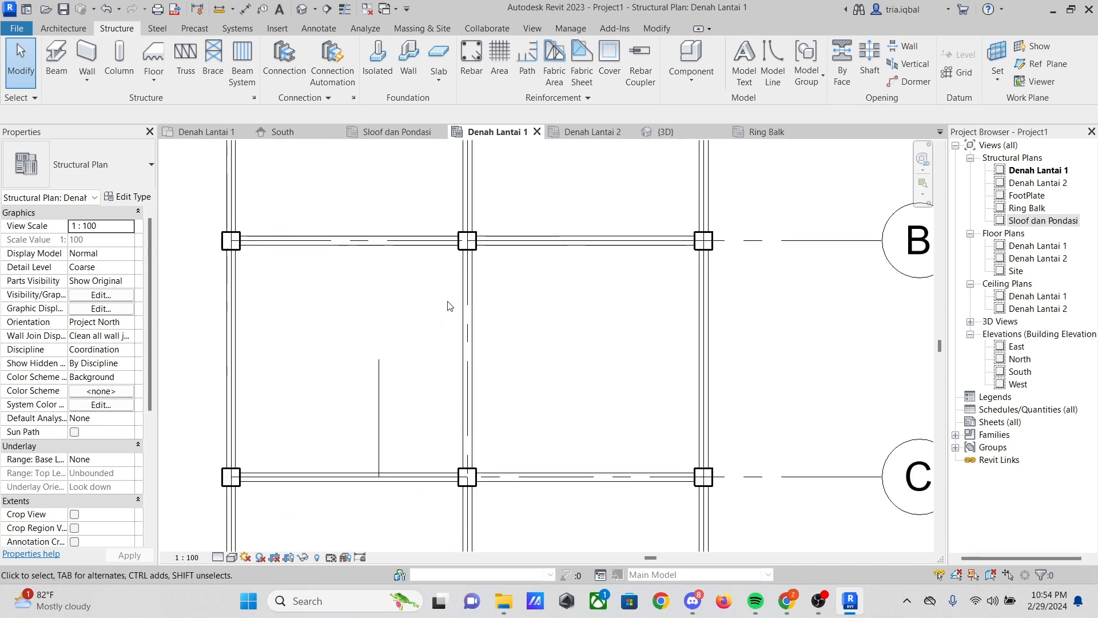
left_click(469, 311)
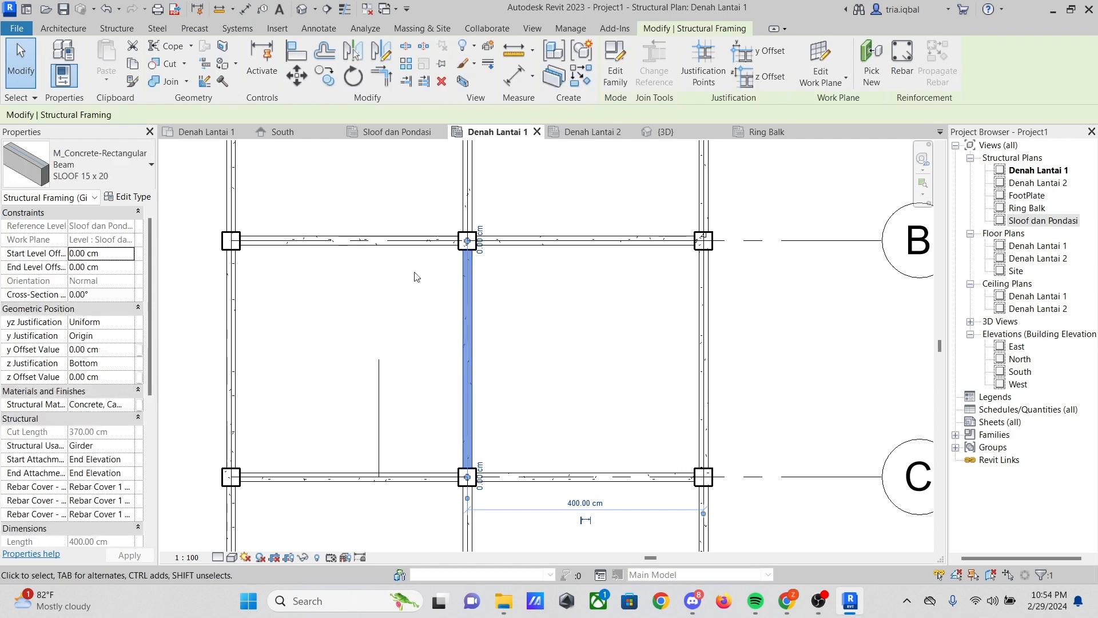
scroll(484, 349, "down", 1)
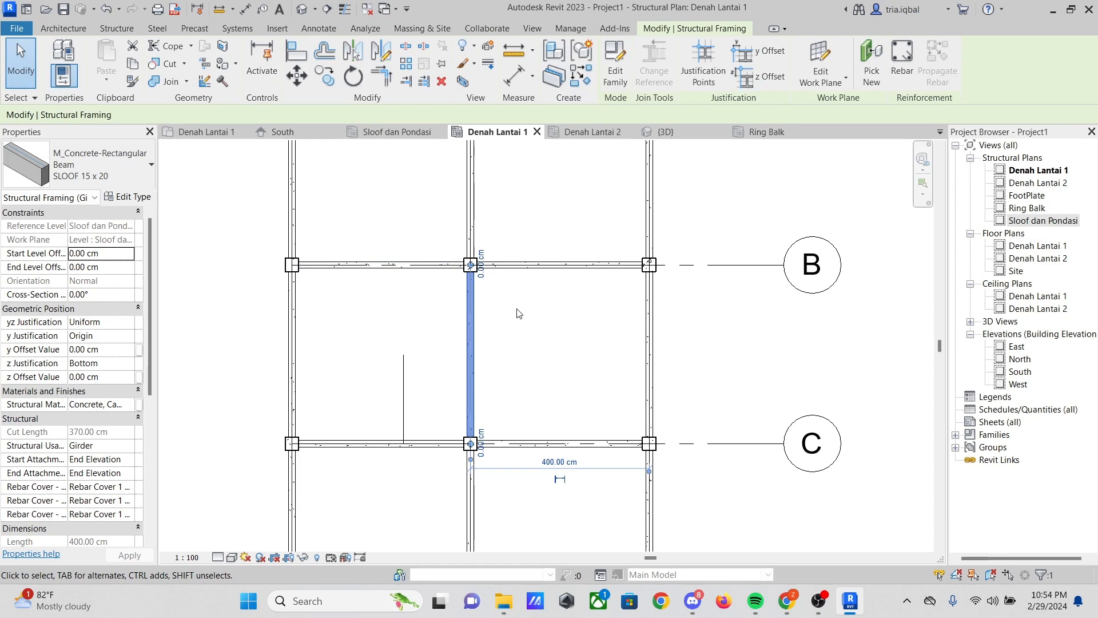
key("Escape")
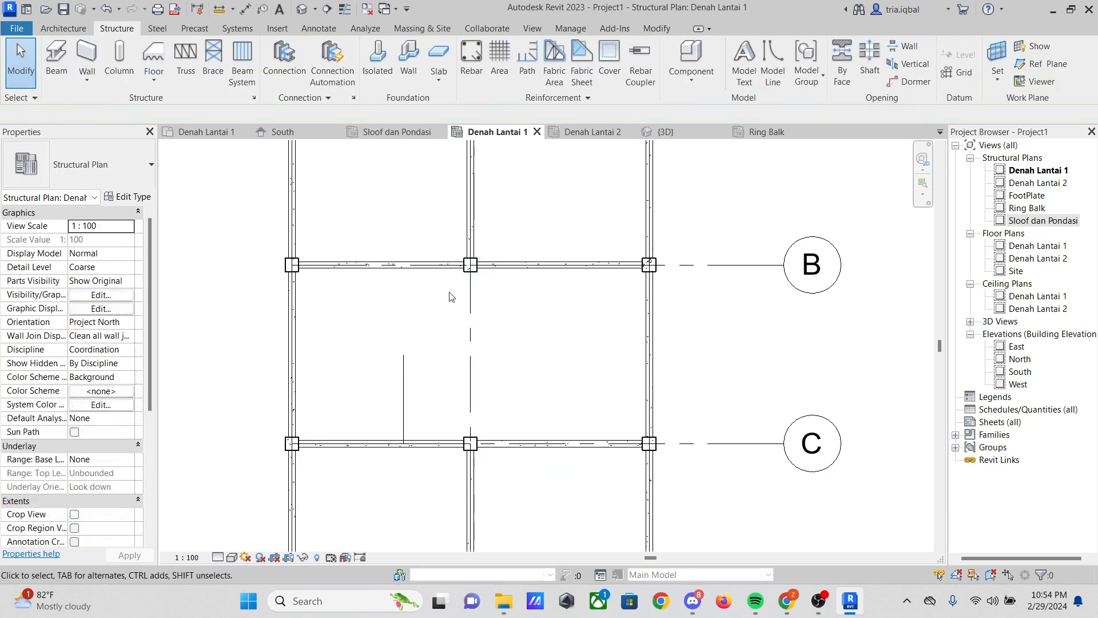
Inspect the opened bay between grid lines B and C, and undo the sloof beam deletion on grid line 2
scroll(465, 297, "up", 2)
scroll(498, 254, "down", 3)
scroll(429, 212, "up", 3)
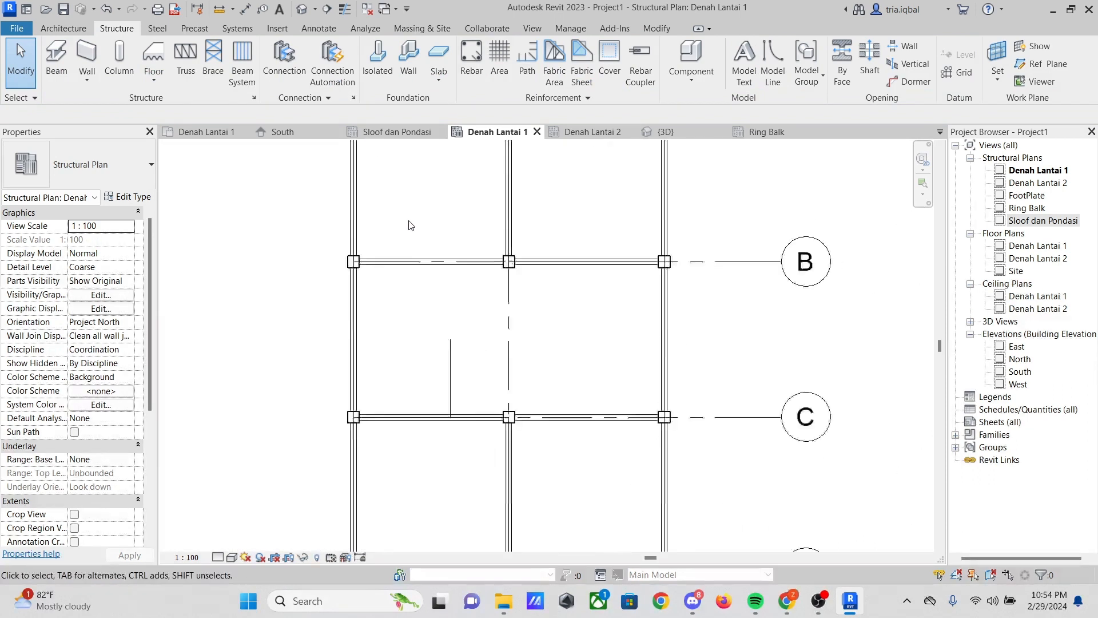
scroll(492, 240, "up", 4)
scroll(543, 309, "down", 4)
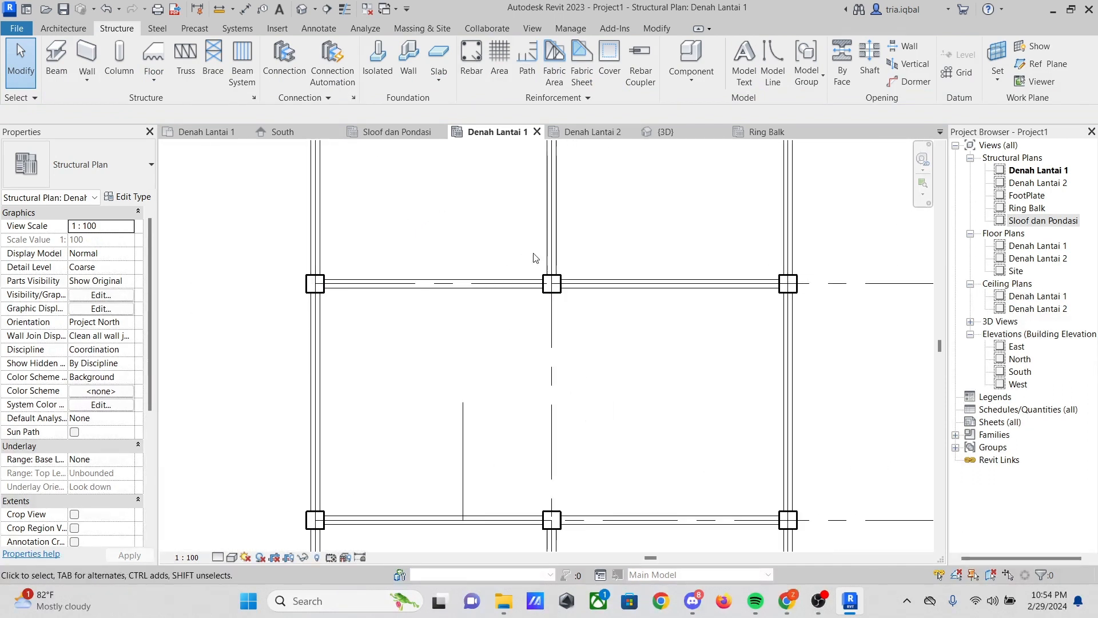
scroll(531, 267, "down", 2)
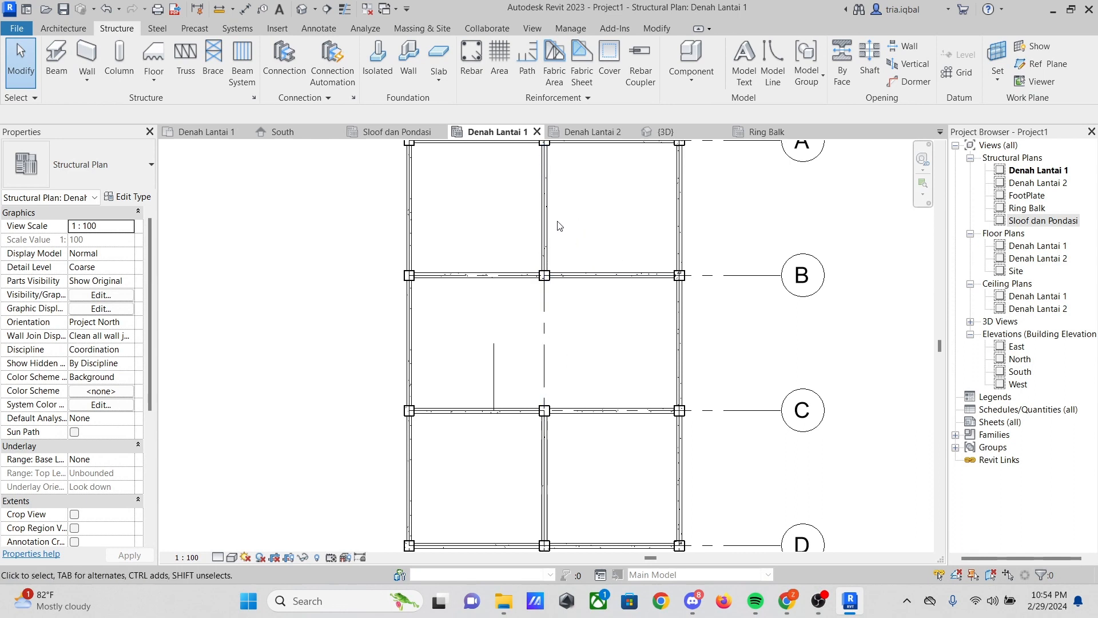
scroll(558, 227, "up", 1)
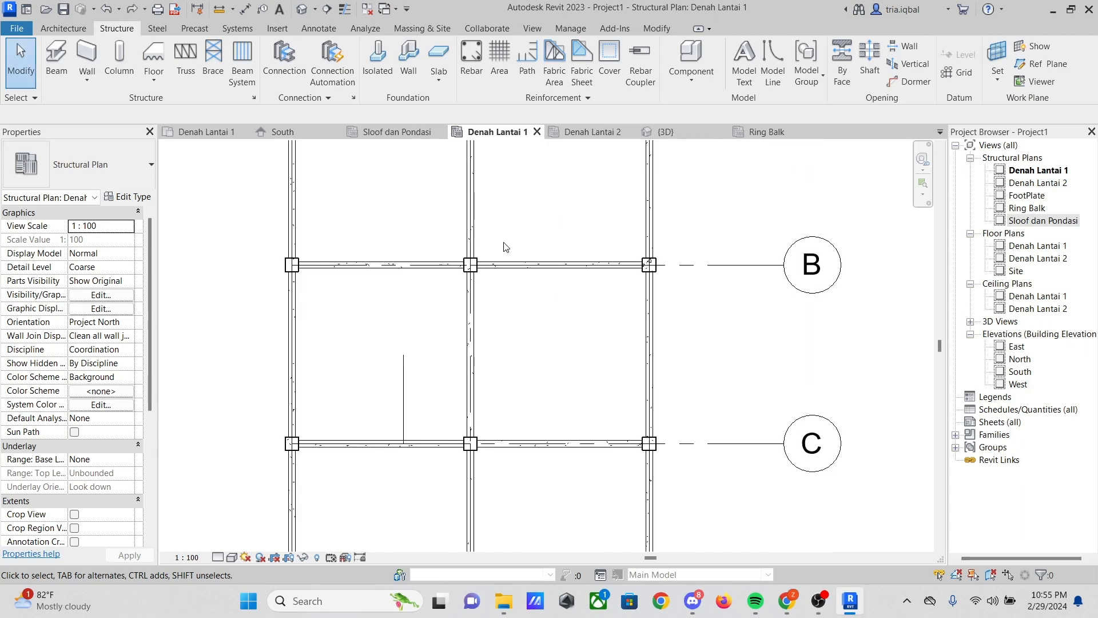
scroll(491, 320, "down", 2)
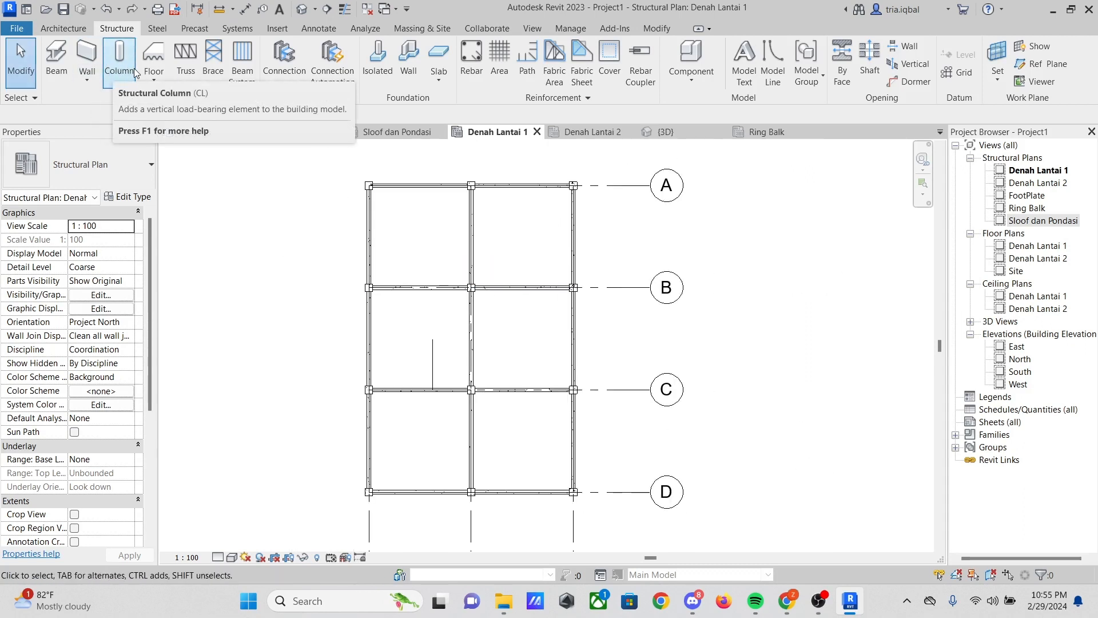
scroll(480, 312, "up", 2)
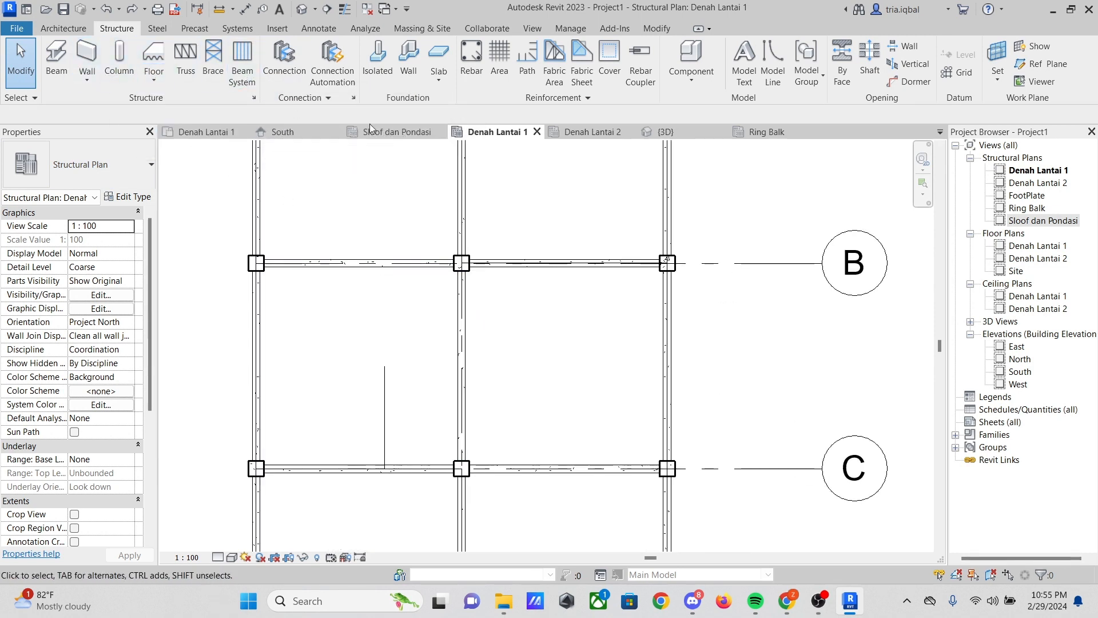
scroll(572, 316, "down", 4)
scroll(623, 223, "up", 3)
scroll(573, 272, "down", 4)
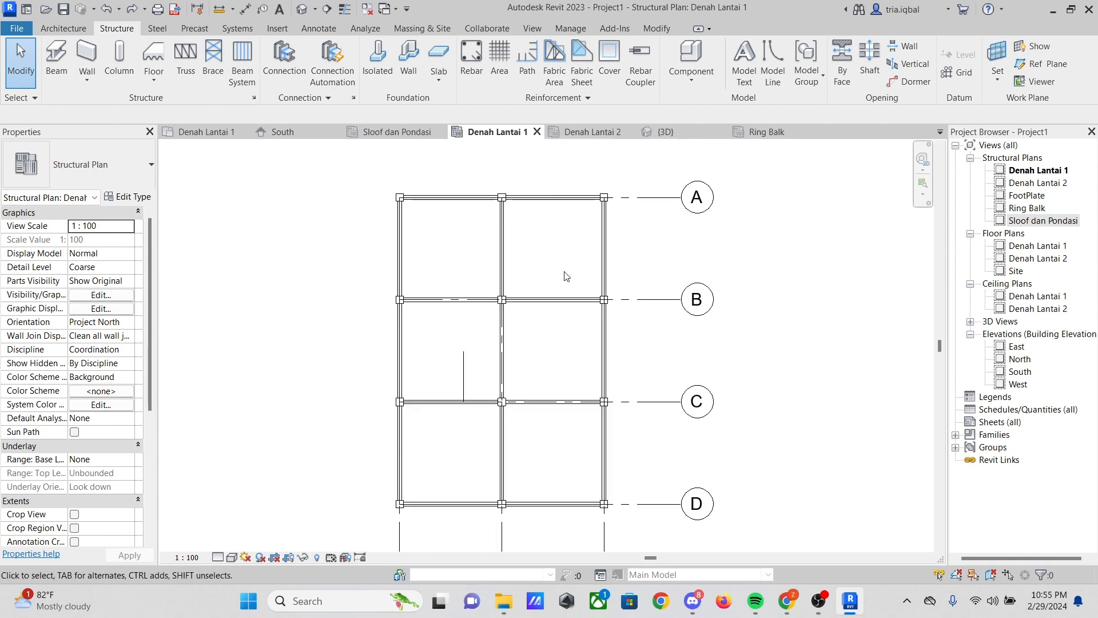
Draw two detail lines in the bay between grids A and B: 250 cm horizontally from grid line 3, then 150 cm down to grid line B
scroll(626, 229, "up", 3)
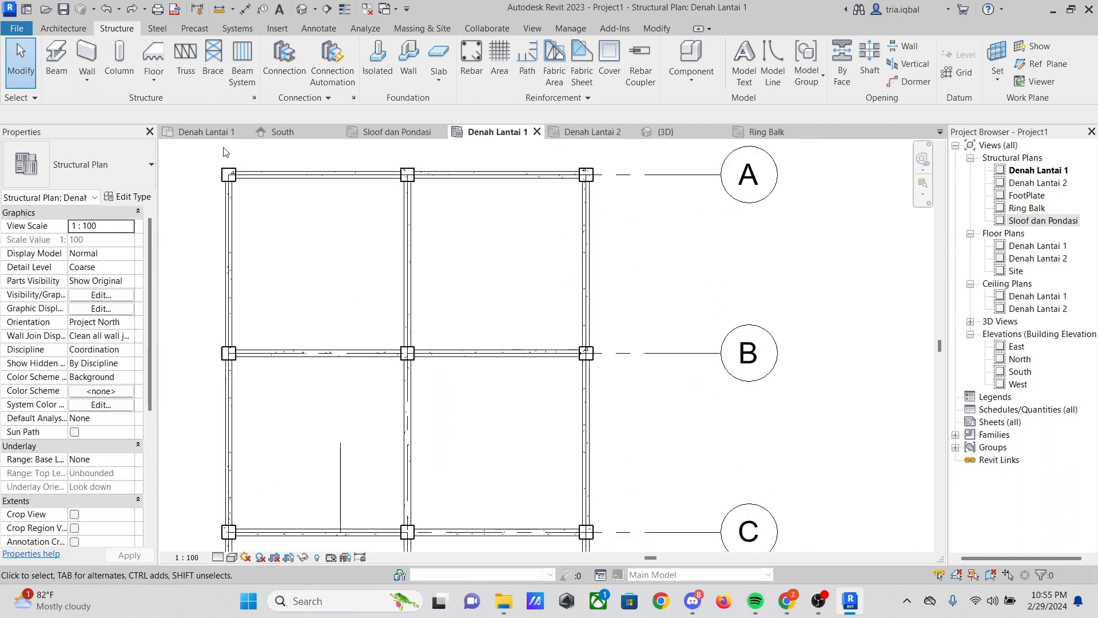
left_click(318, 28)
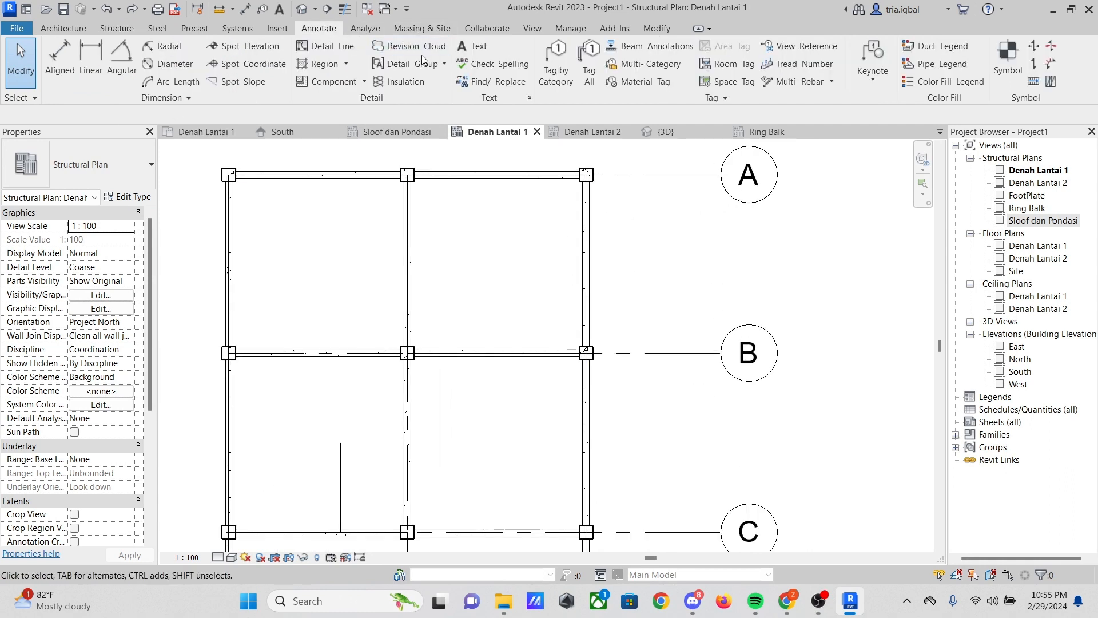
left_click(330, 47)
scroll(583, 301, "up", 3)
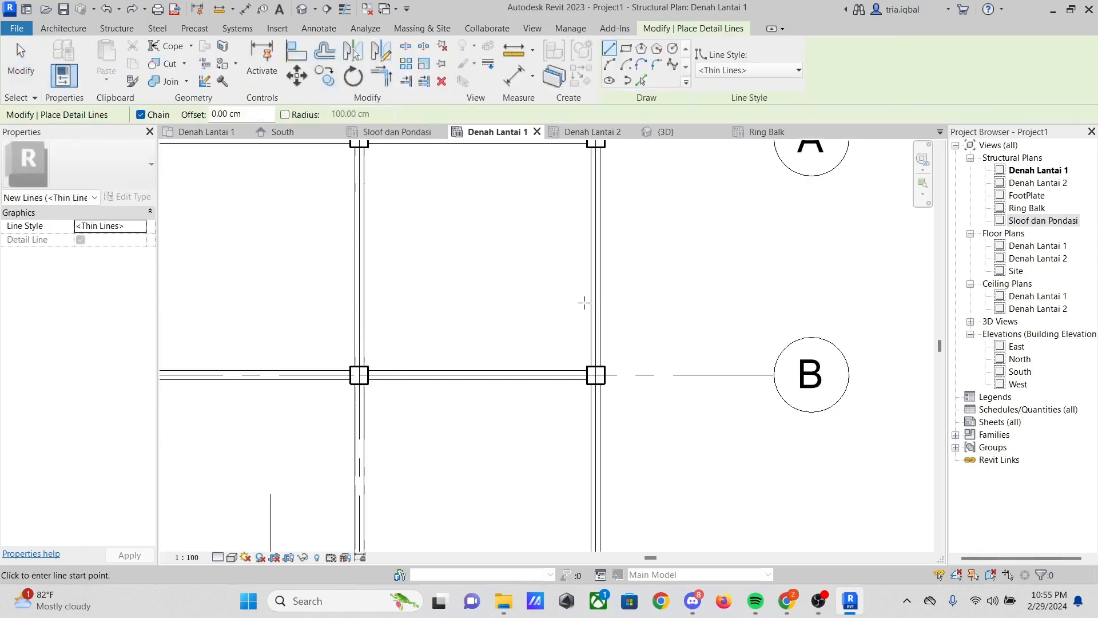
left_click(594, 384)
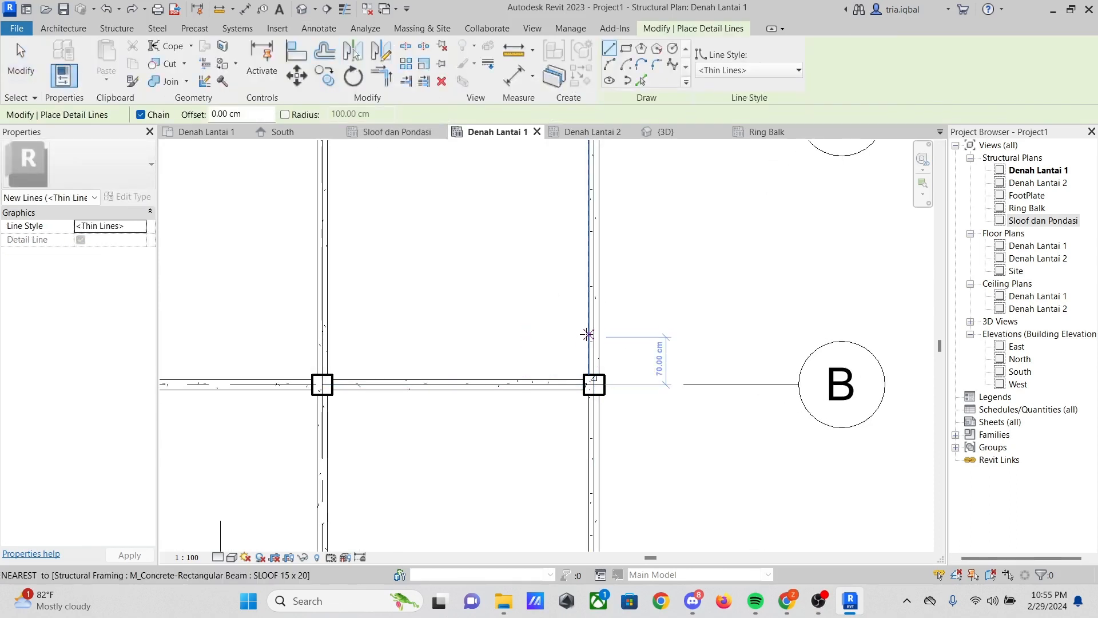
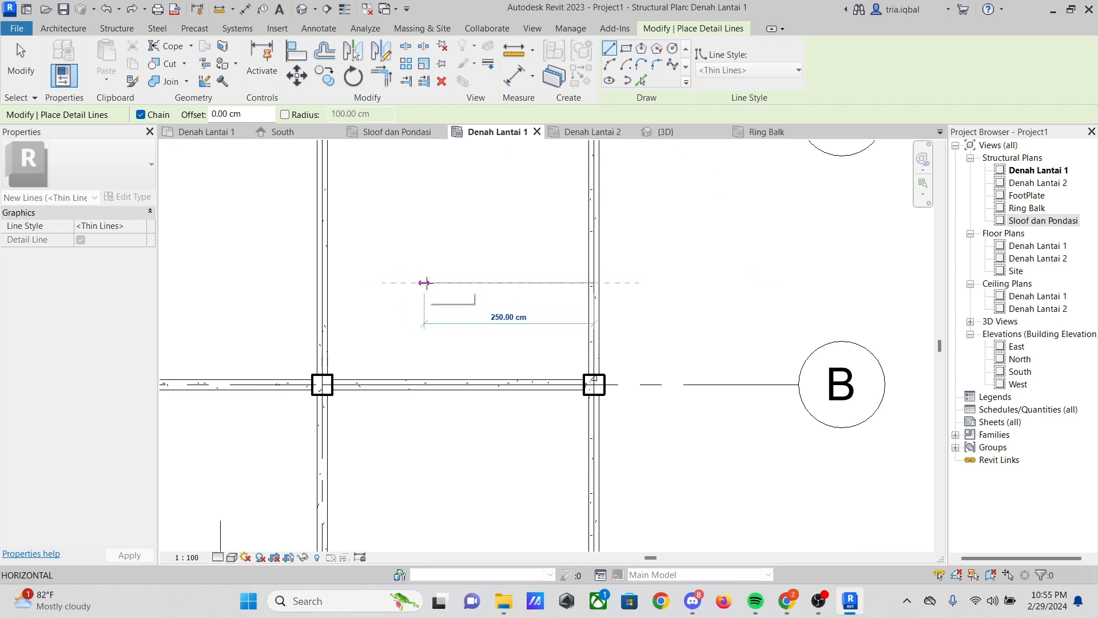
left_click(425, 283)
left_click(424, 384)
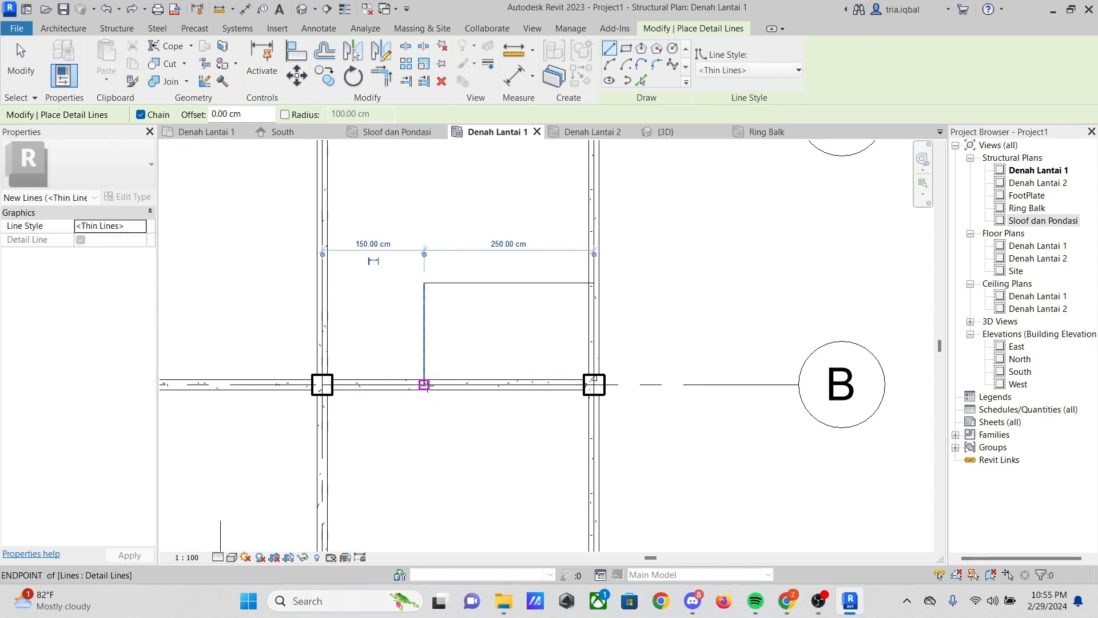
key("Escape")
Examine the L-shaped detail lines against the surrounding beam grid, and end detail line drawing
scroll(488, 321, "down", 3)
scroll(461, 248, "up", 4)
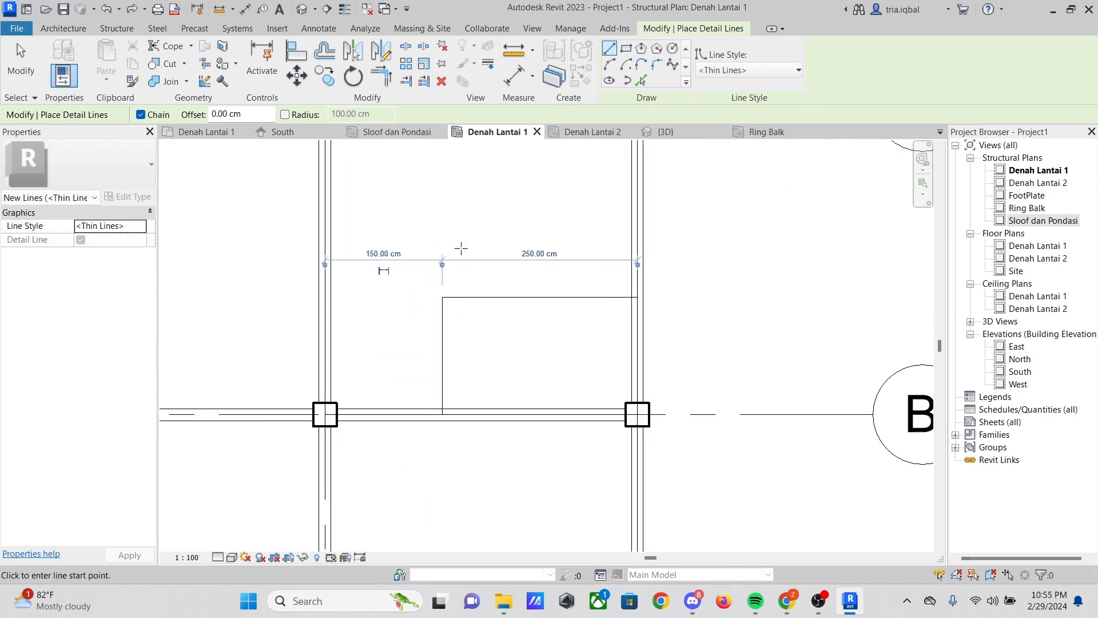
scroll(461, 248, "up", 4)
scroll(438, 302, "down", 4)
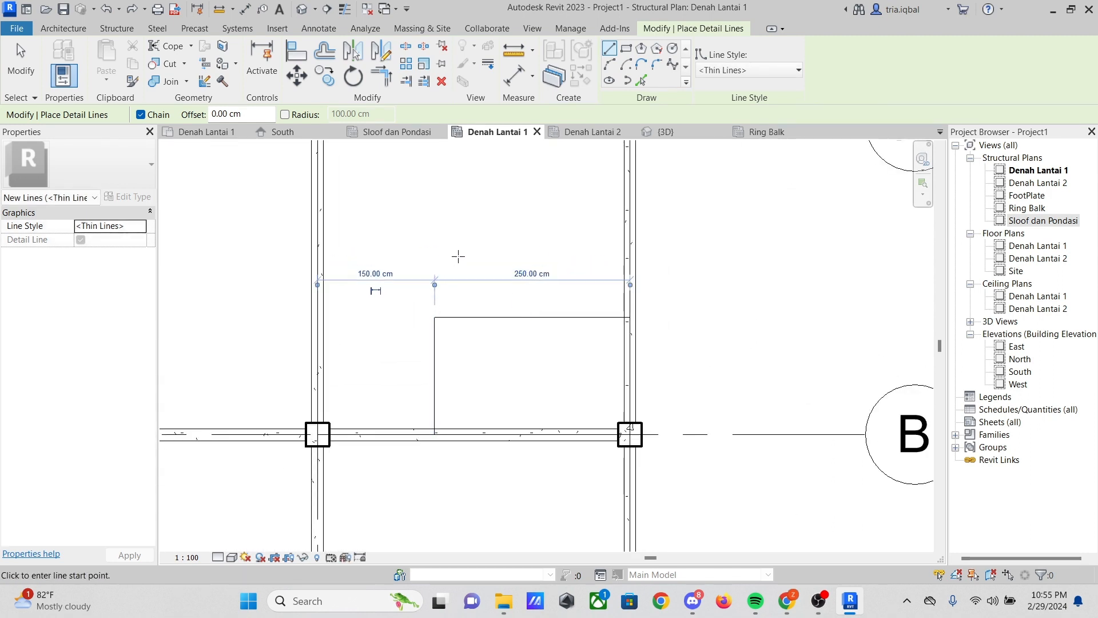
scroll(475, 255, "down", 5)
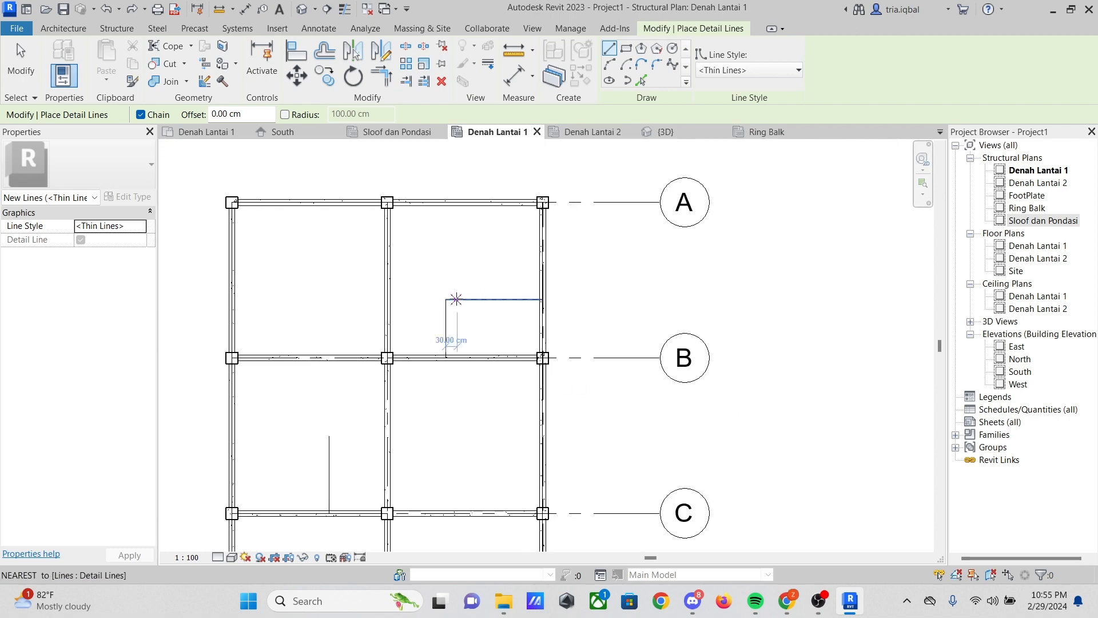
scroll(456, 298, "down", 3)
scroll(408, 291, "up", 3)
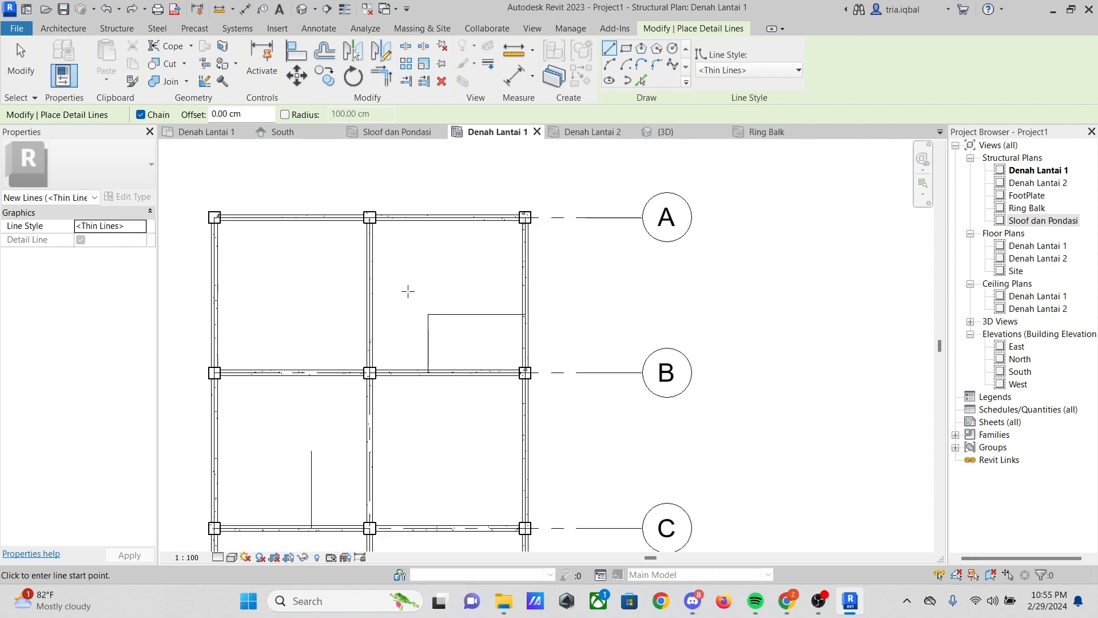
key("Escape")
key("Escape")
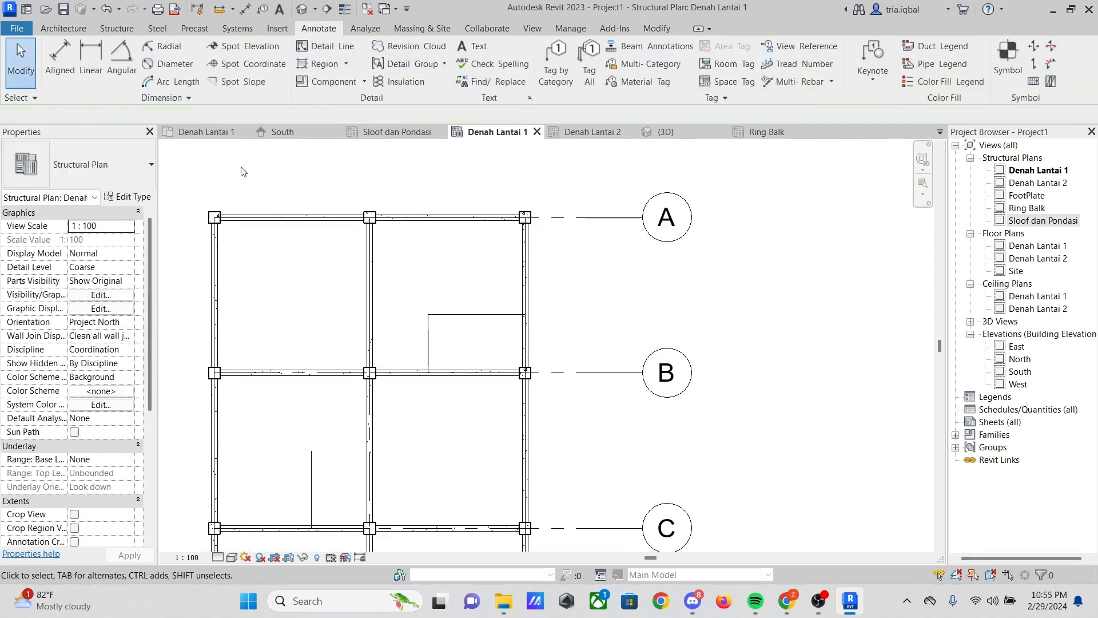
left_click(129, 28)
left_click(52, 60)
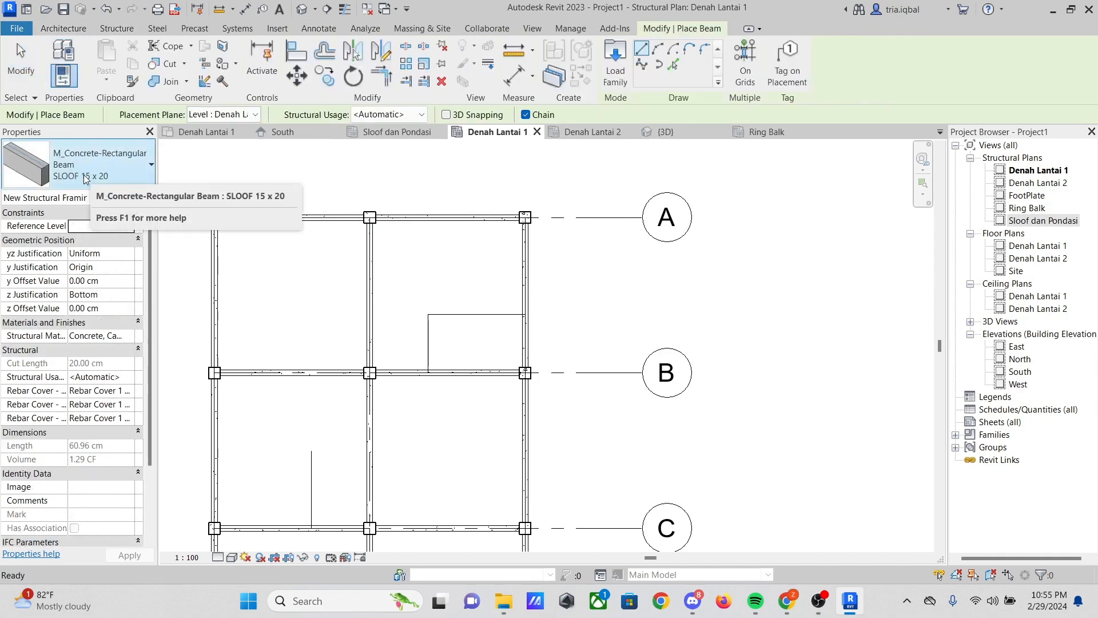
key("Escape")
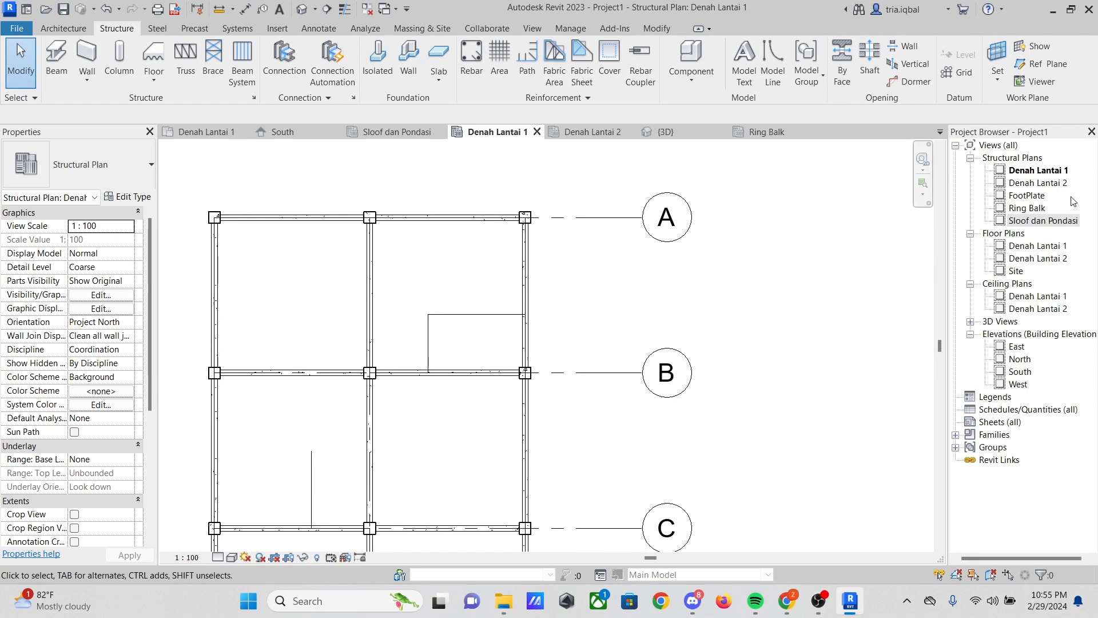
Open the Sloof dan Pondasi structural plan and look over its beam grid
double_click(1042, 221)
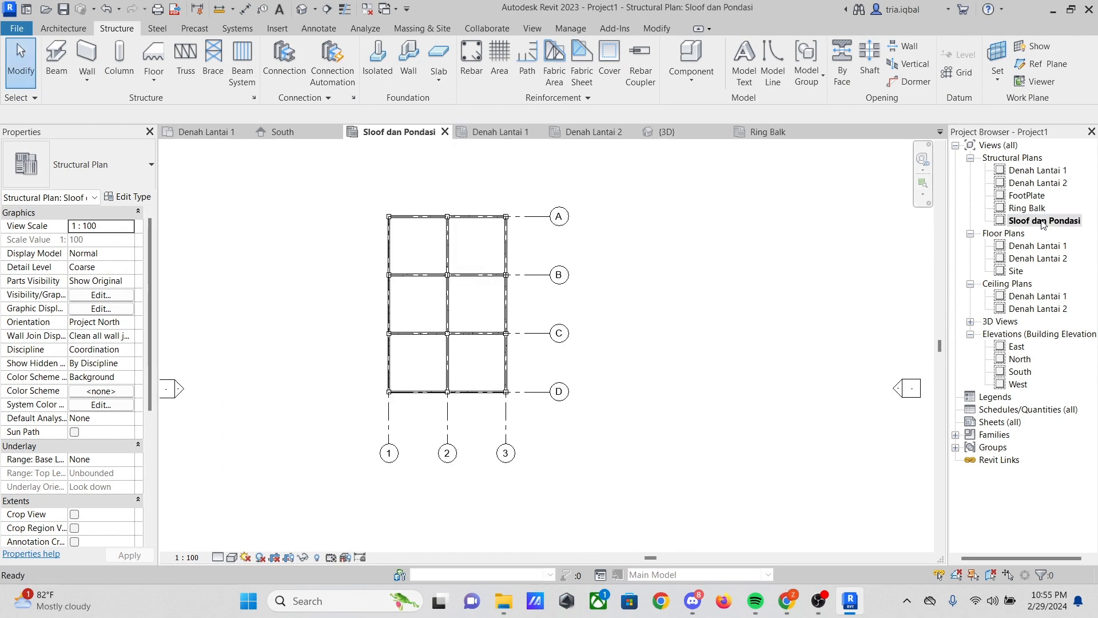
scroll(479, 269, "up", 3)
scroll(479, 269, "down", 2)
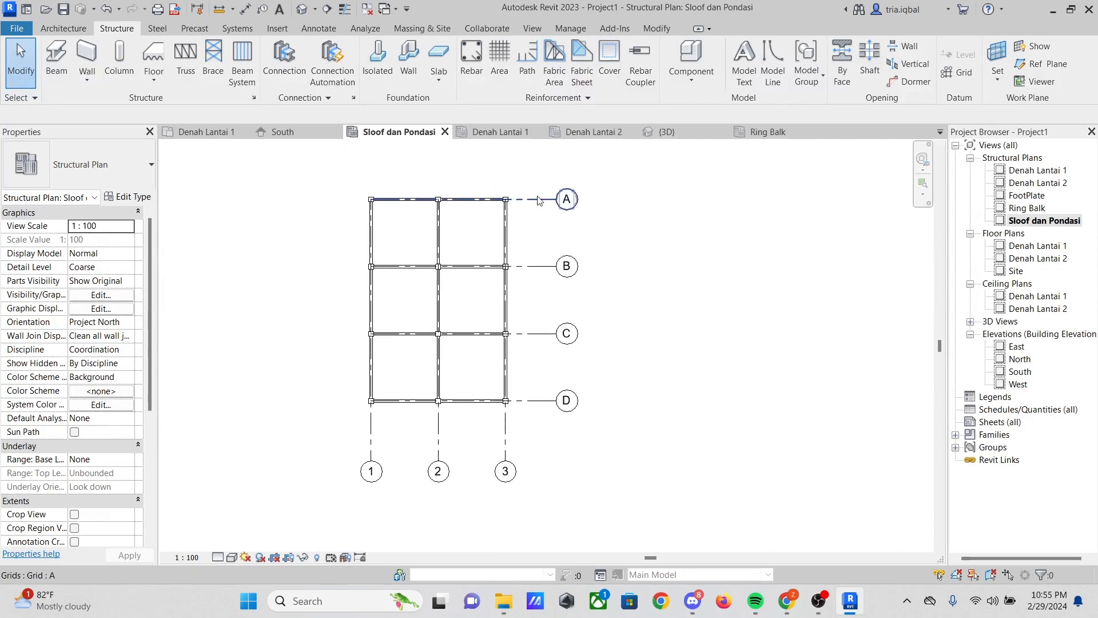
scroll(495, 176, "up", 1)
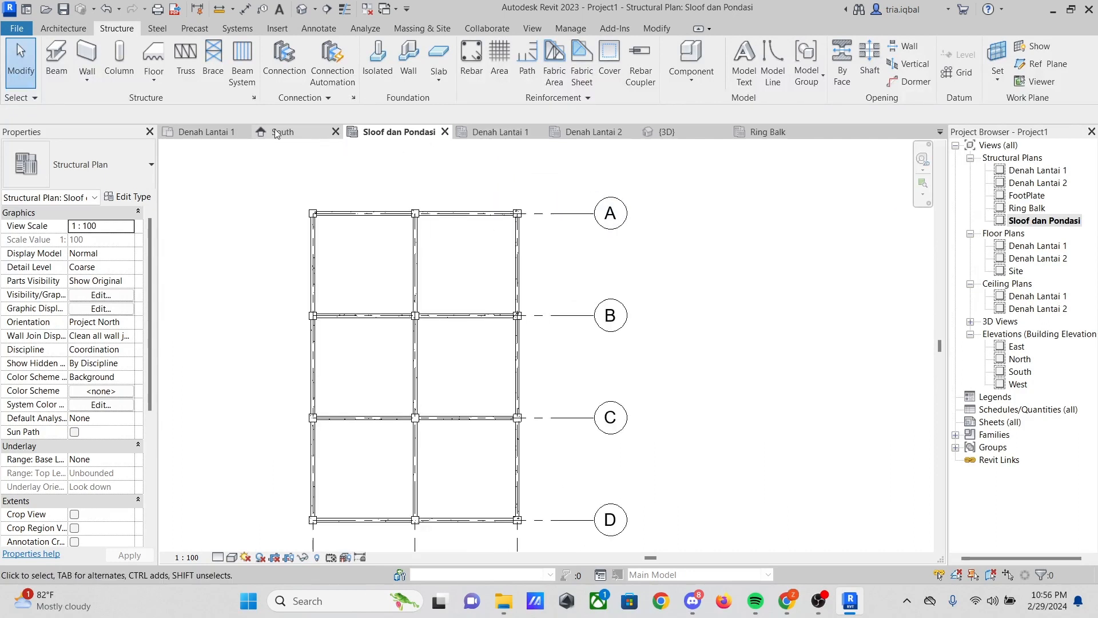
Return to the Denah Lantai 1 structural plan and copy the two L-shaped detail lines beside grid lines B and 3
left_click(496, 132)
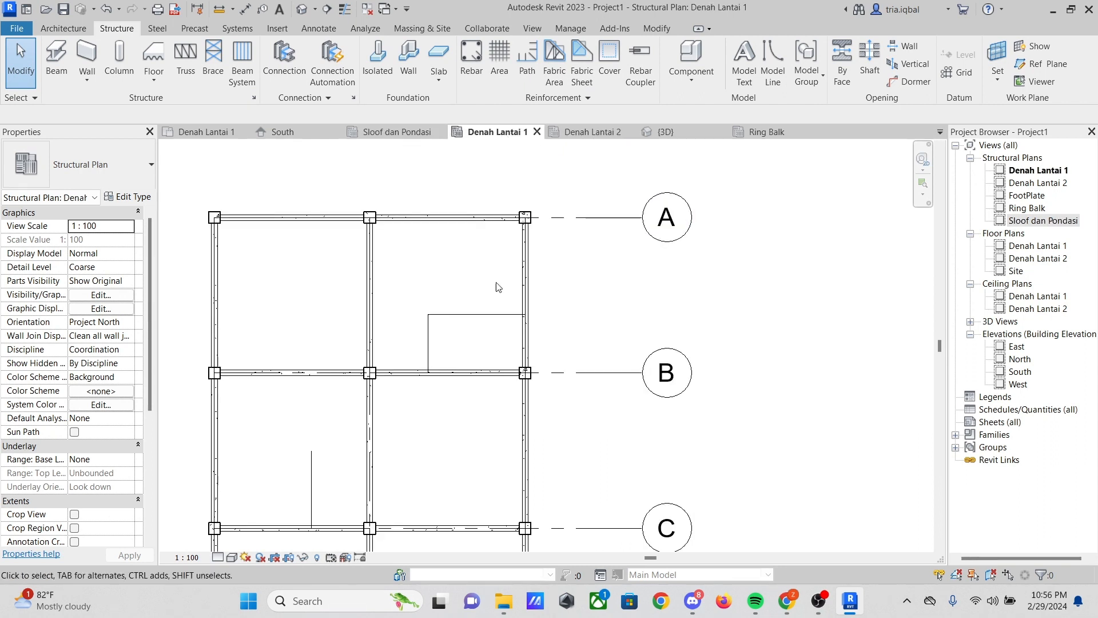
scroll(497, 287, "up", 2)
scroll(542, 303, "down", 1)
scroll(472, 294, "up", 2)
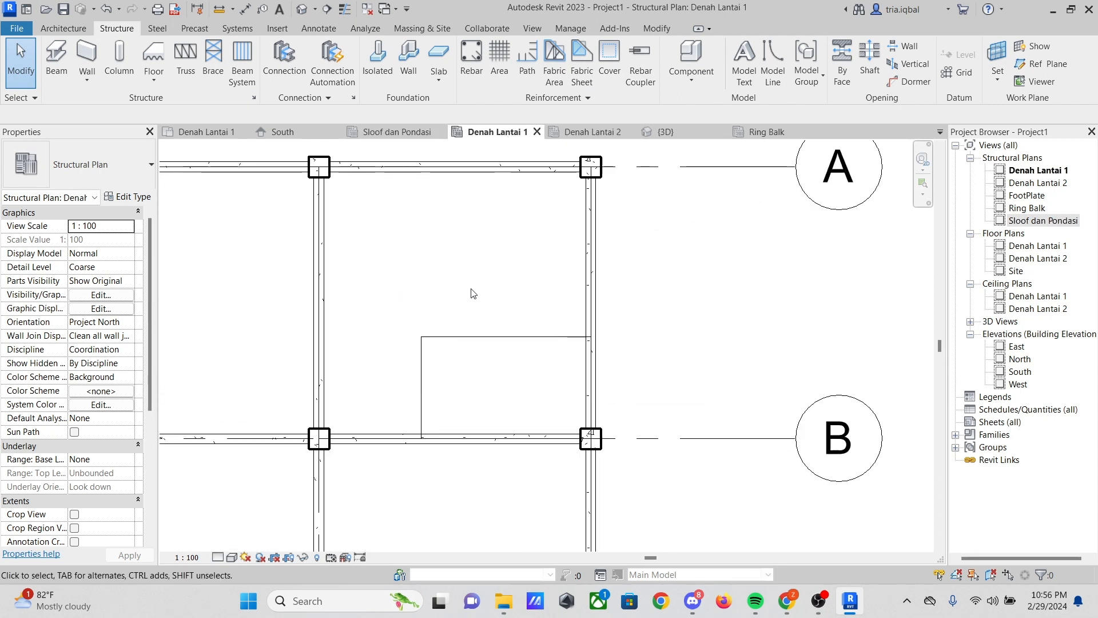
left_click_drag(509, 289, 383, 369)
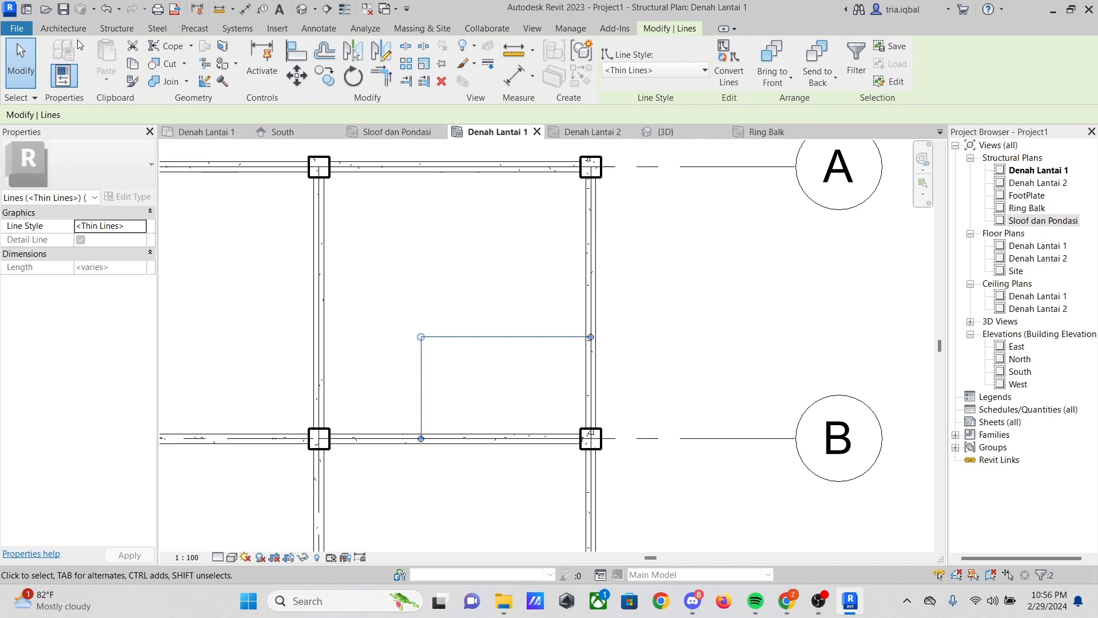
Paste the copied detail lines into the Sloof dan Pondasi structural plan, aligned to the current view
double_click(1040, 222)
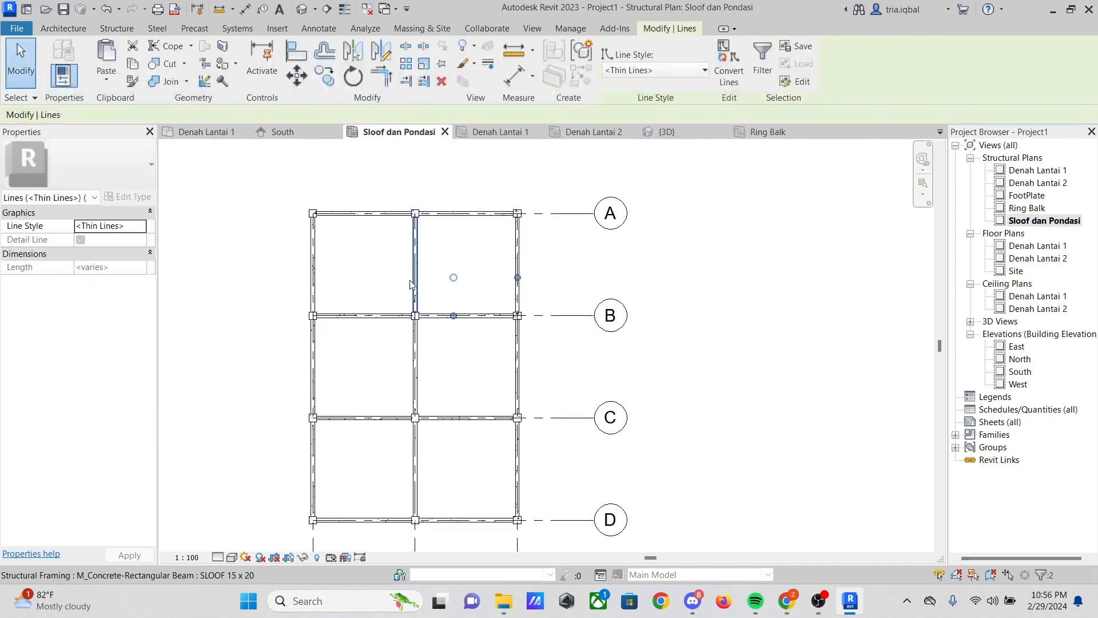
left_click(116, 77)
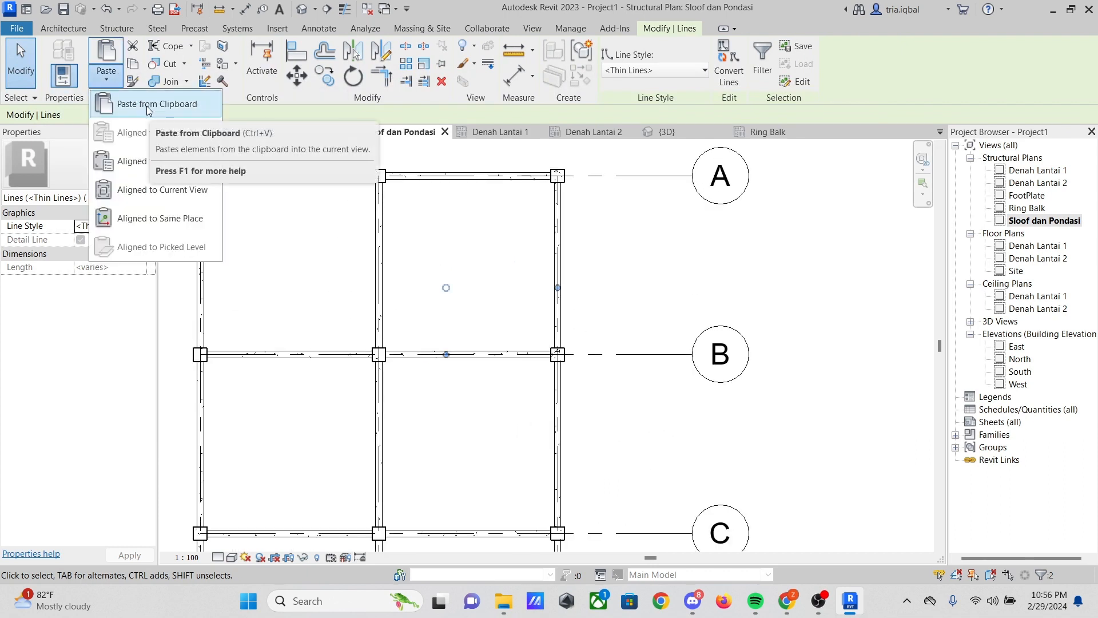
left_click(193, 182)
scroll(640, 343, "up", 2)
left_click(671, 311)
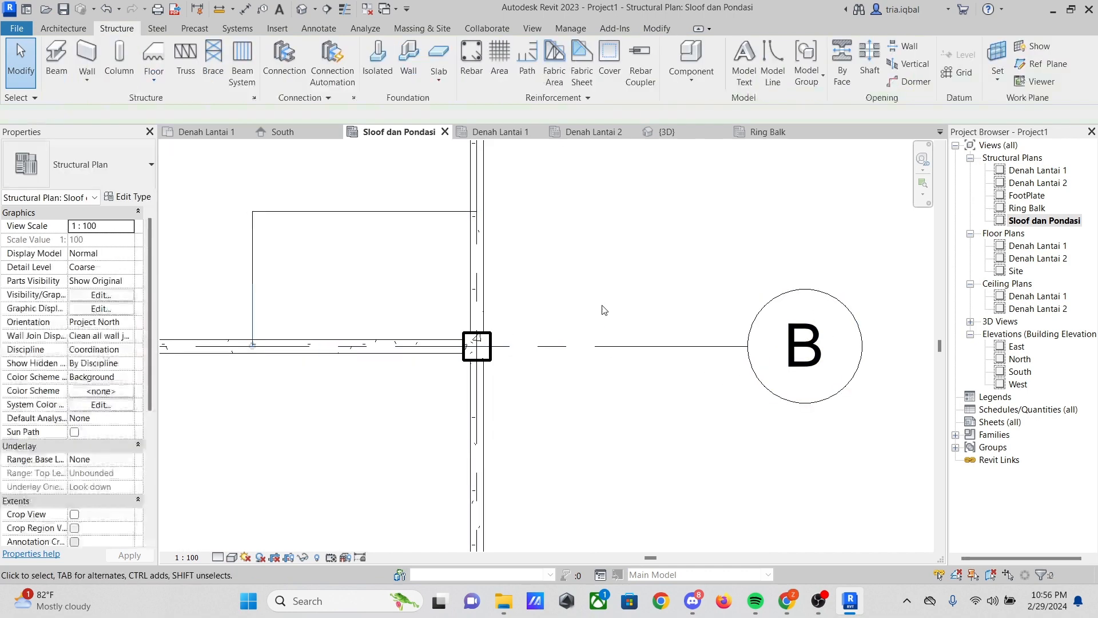
scroll(669, 312, "down", 4)
scroll(539, 274, "up", 2)
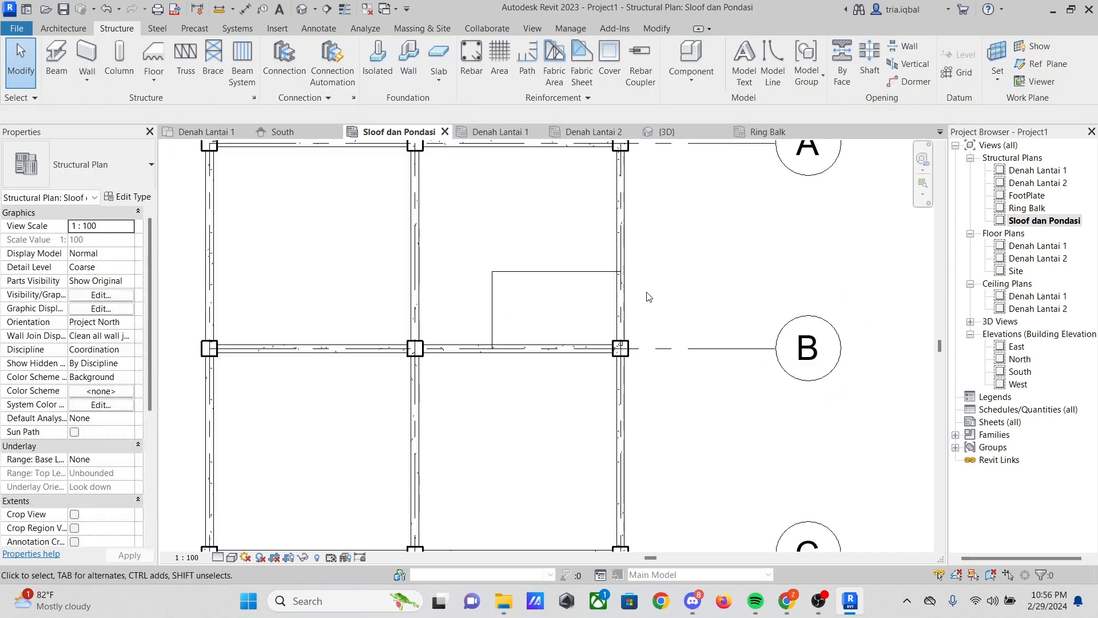
scroll(452, 218, "up", 1)
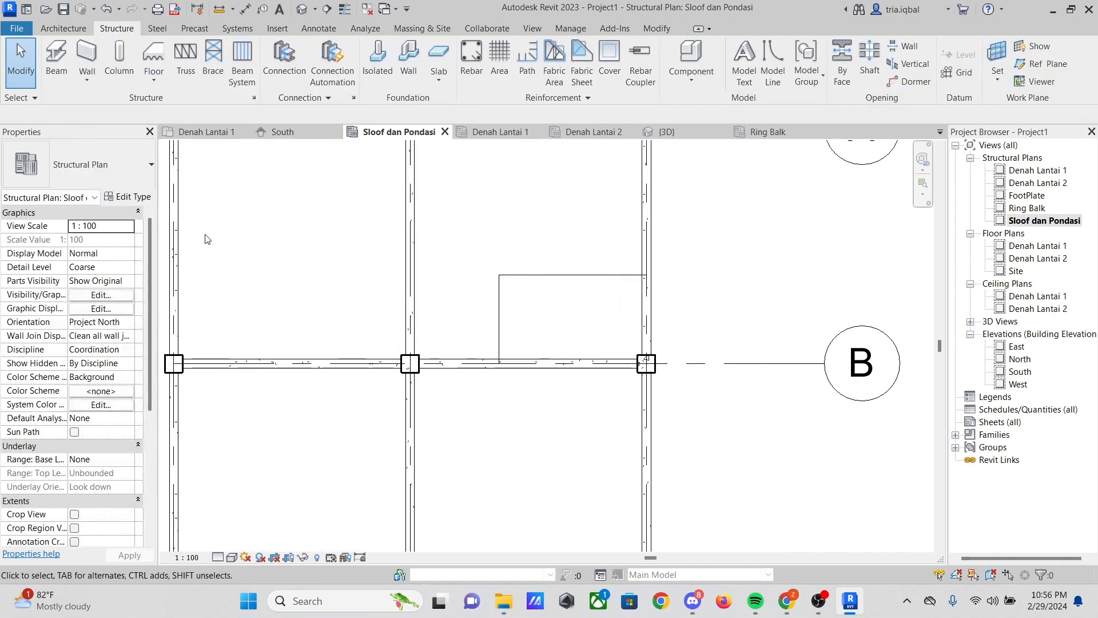
scroll(473, 277, "down", 3)
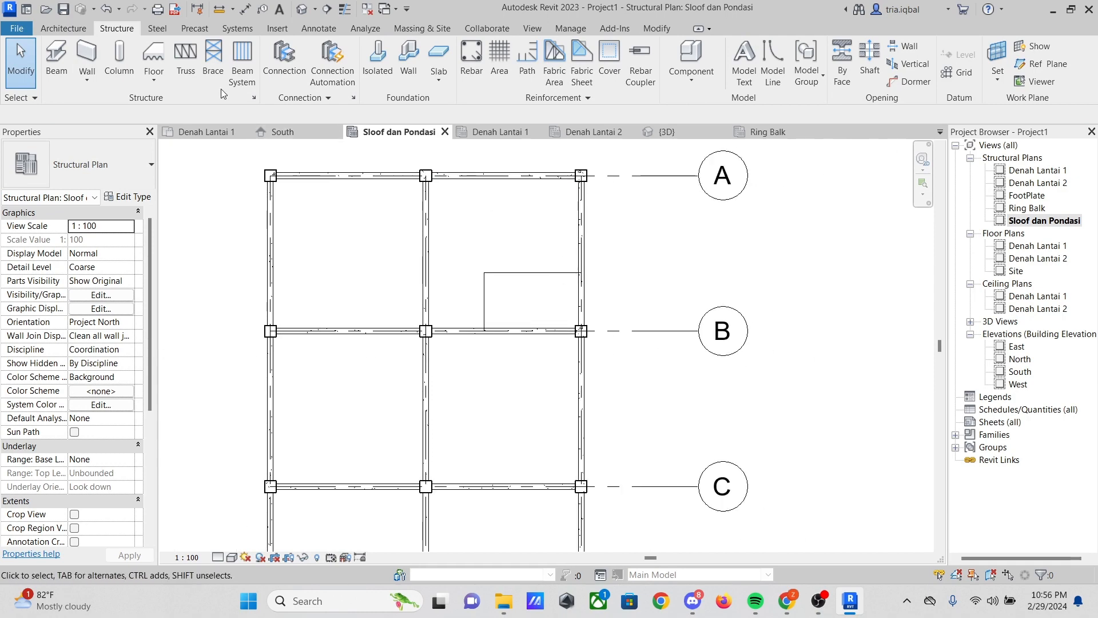
Place SLOOF 15 x 20 beams along the L-shaped detail lines, 250 cm from grid line 3 and 150 cm down to grid line B
left_click(56, 57)
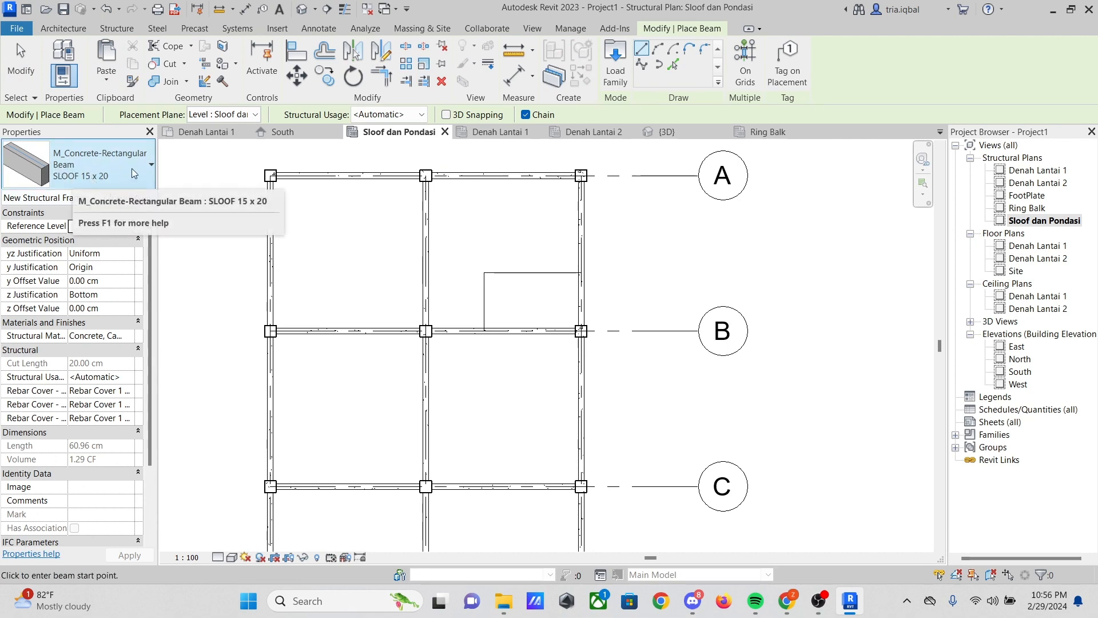
left_click(93, 178)
left_click(86, 315)
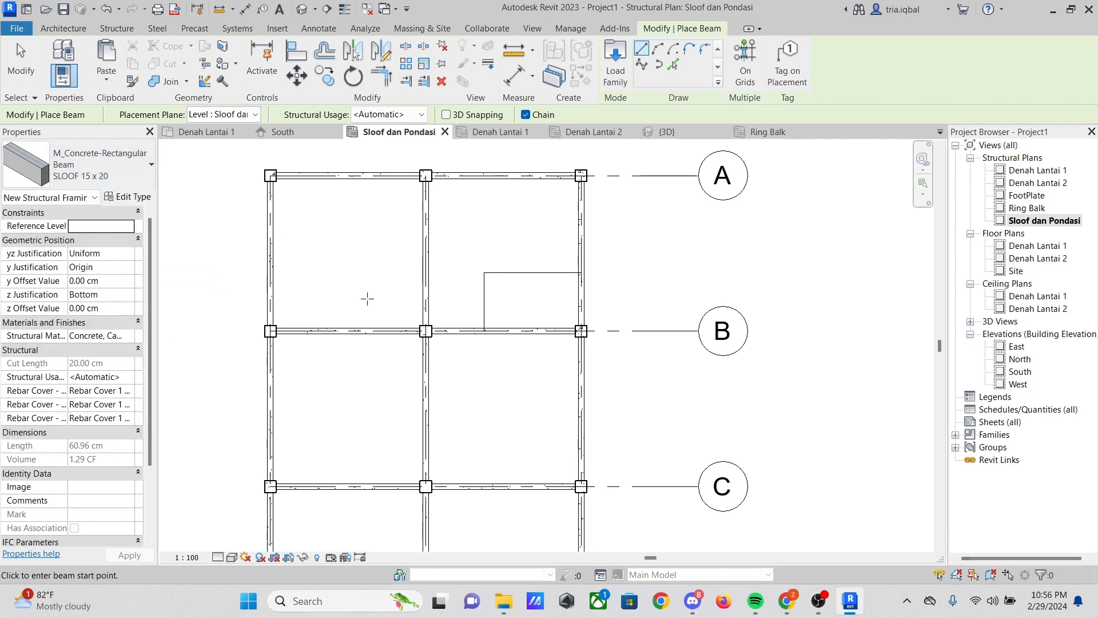
scroll(576, 304, "up", 4)
scroll(608, 252, "up", 1)
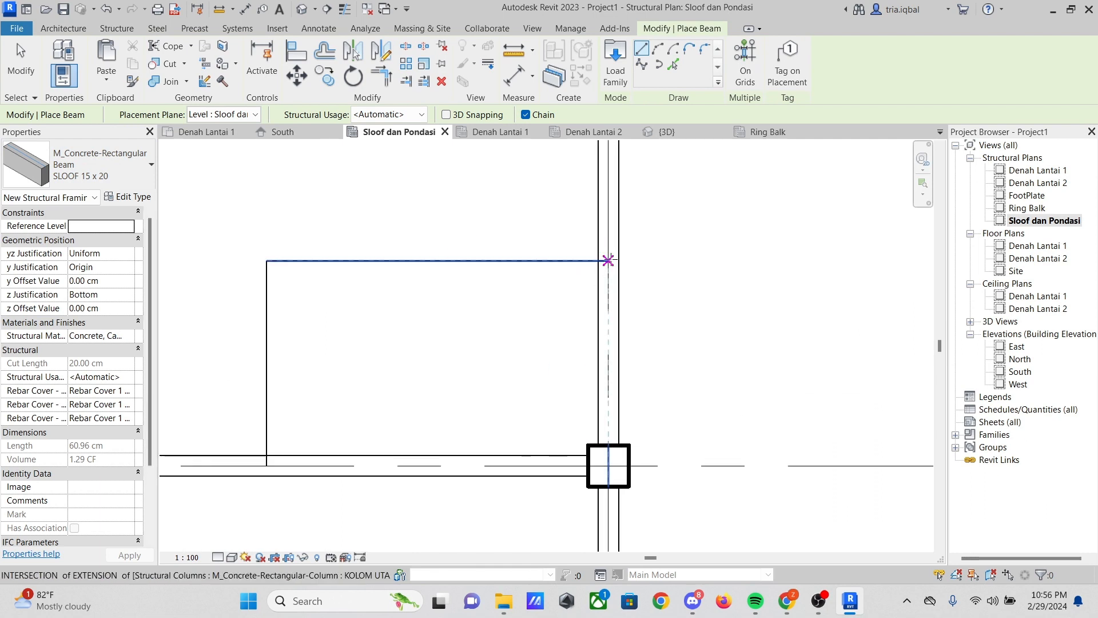
left_click(608, 261)
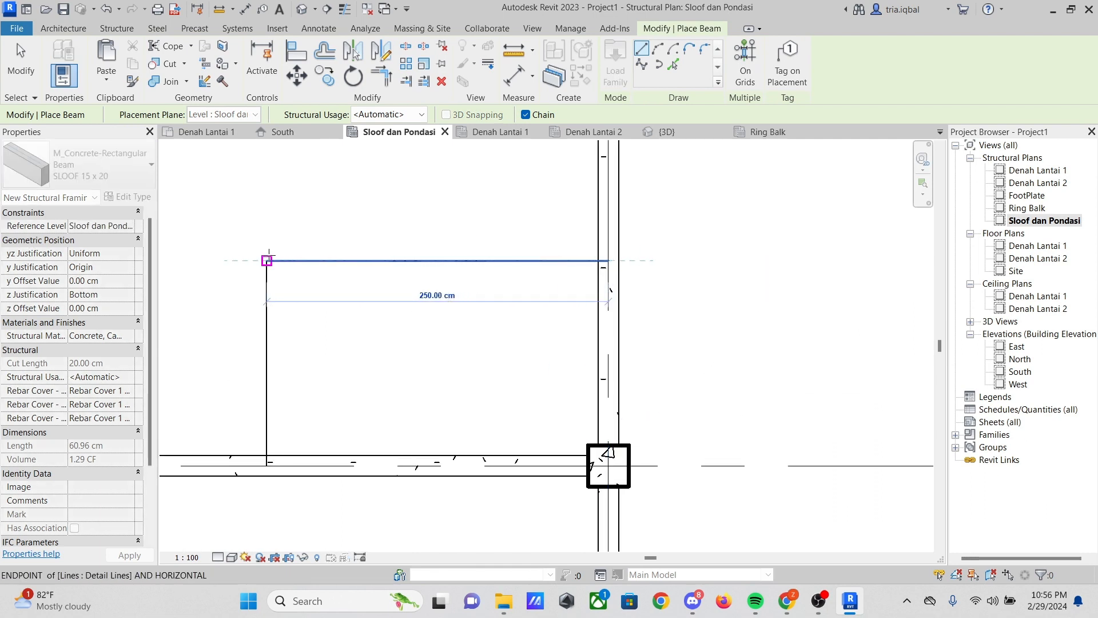
scroll(291, 331, "down", 4)
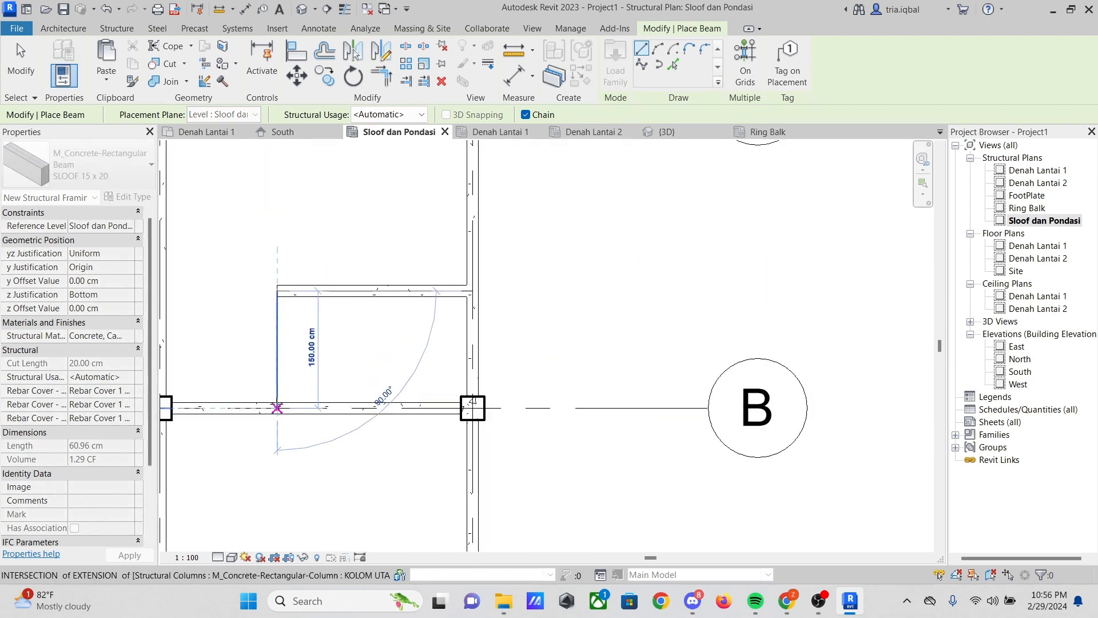
left_click(278, 408)
scroll(301, 349, "down", 3)
key("Escape")
scroll(527, 303, "down", 2)
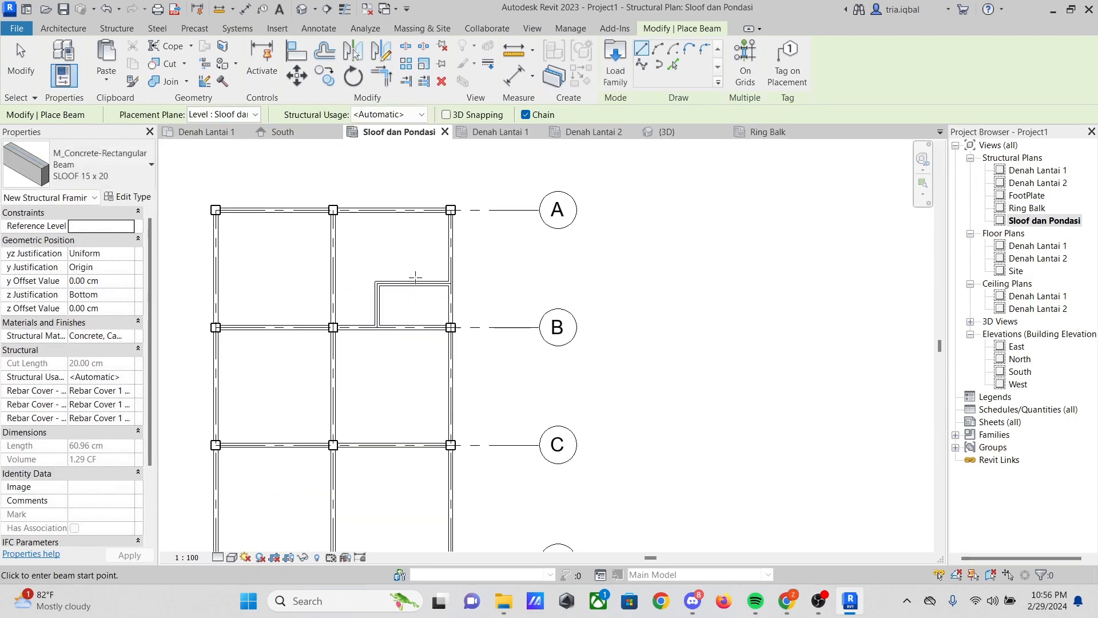
Examine where the new sloof beams join the beams on grid lines 3 and B, and end beam placement
scroll(372, 282, "up", 4)
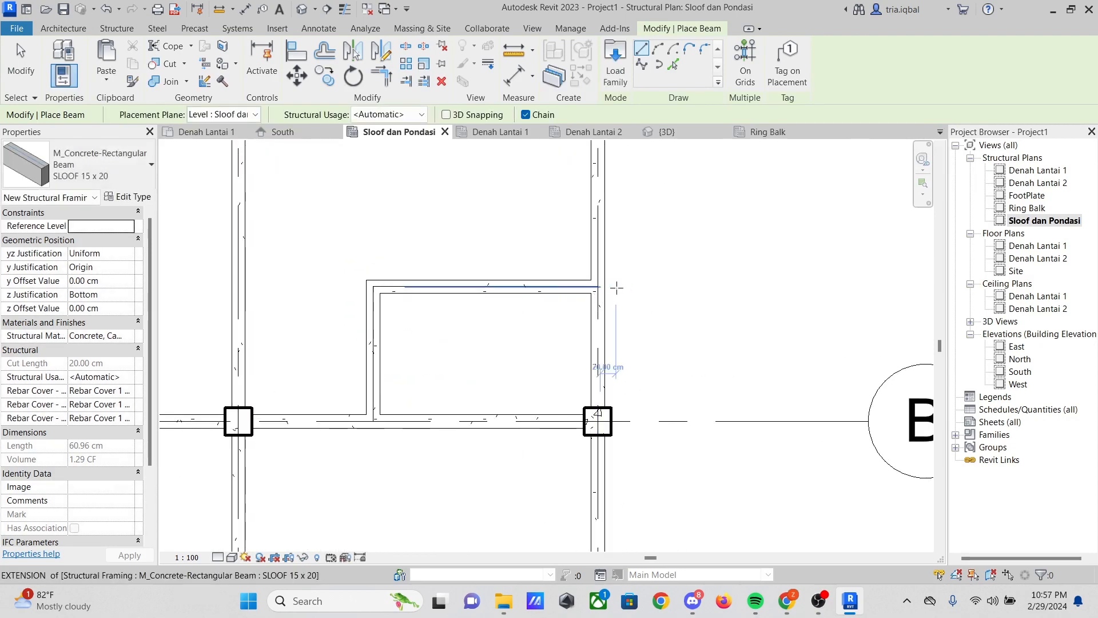
scroll(634, 289, "down", 2)
scroll(562, 304, "down", 2)
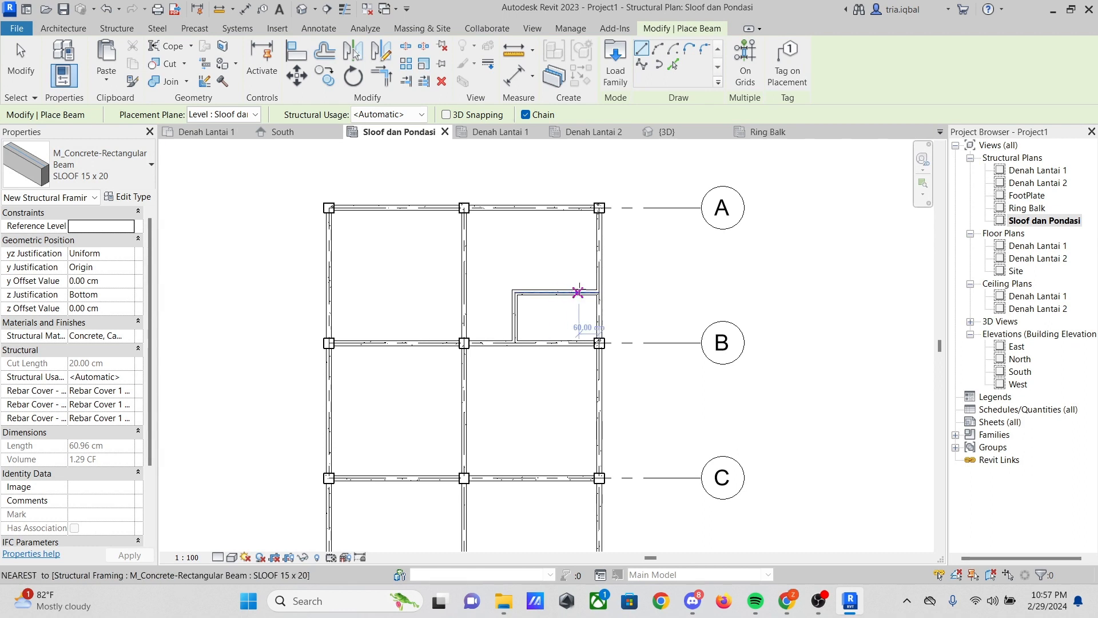
scroll(601, 292, "up", 3)
scroll(577, 293, "up", 2)
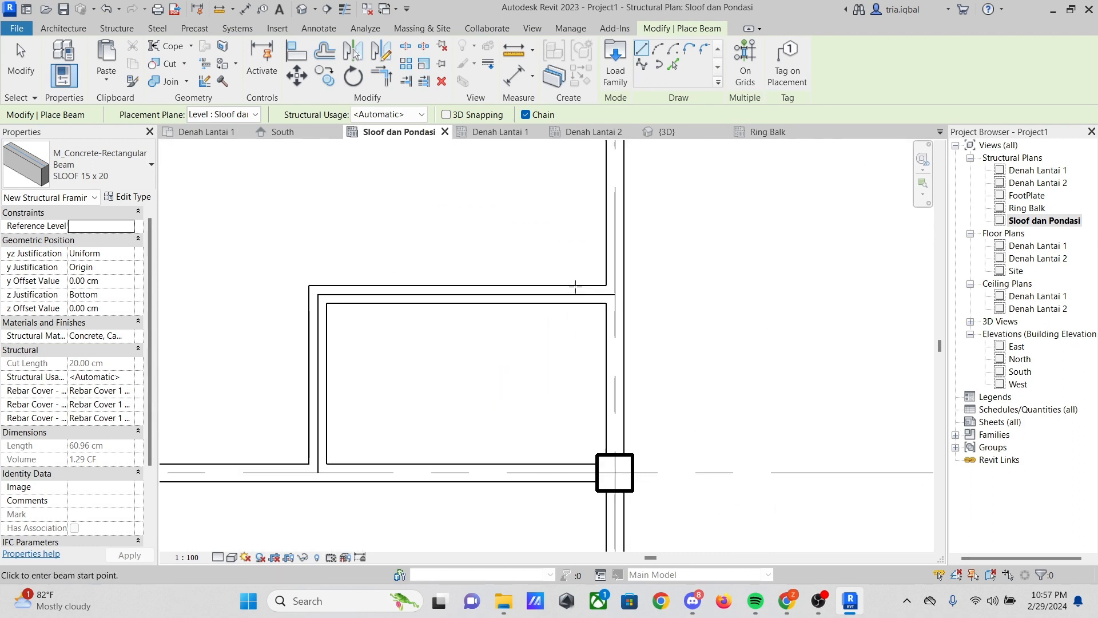
scroll(584, 309, "down", 4)
key("Escape")
key("Escape")
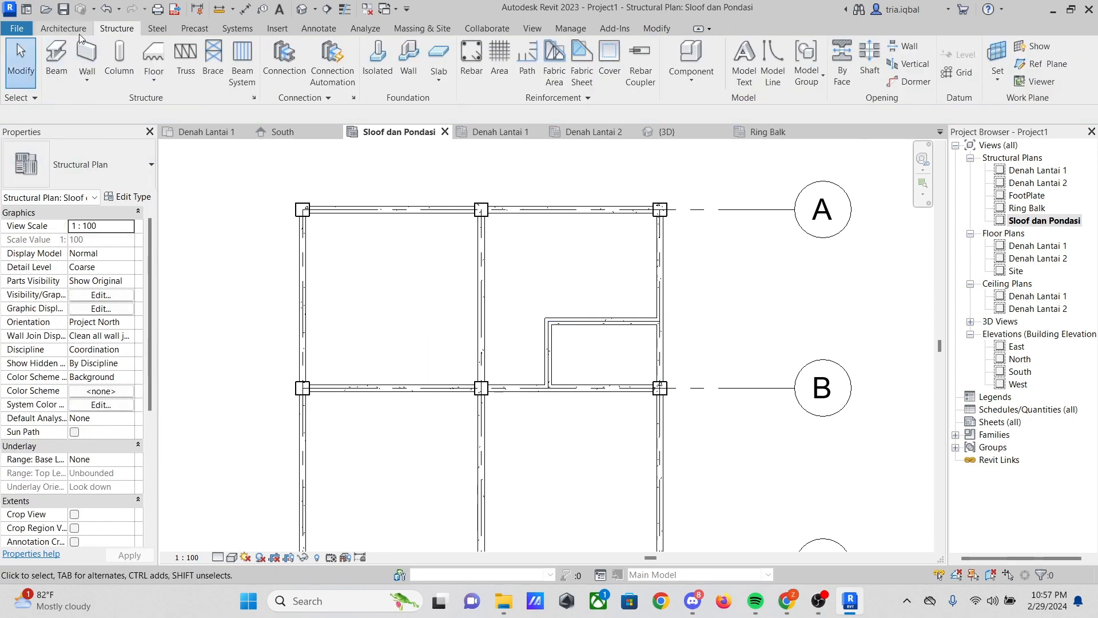
Start a structural column and duplicate the KOLOM UTAMA 30 x 30 type as KOLOM PRAKTIS
left_click(119, 60)
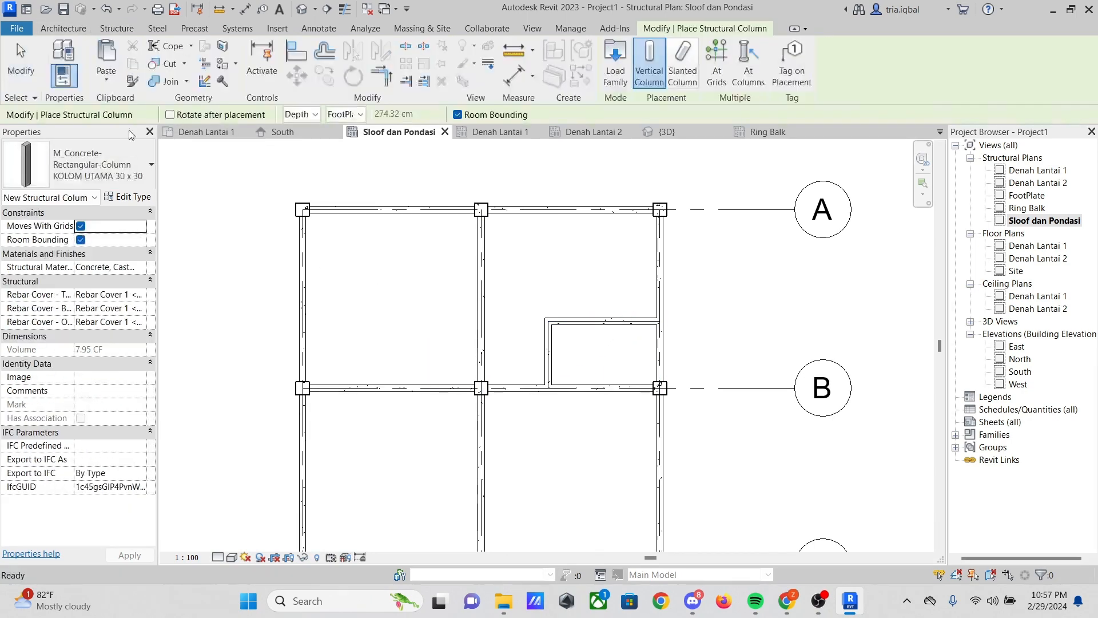
left_click(126, 160)
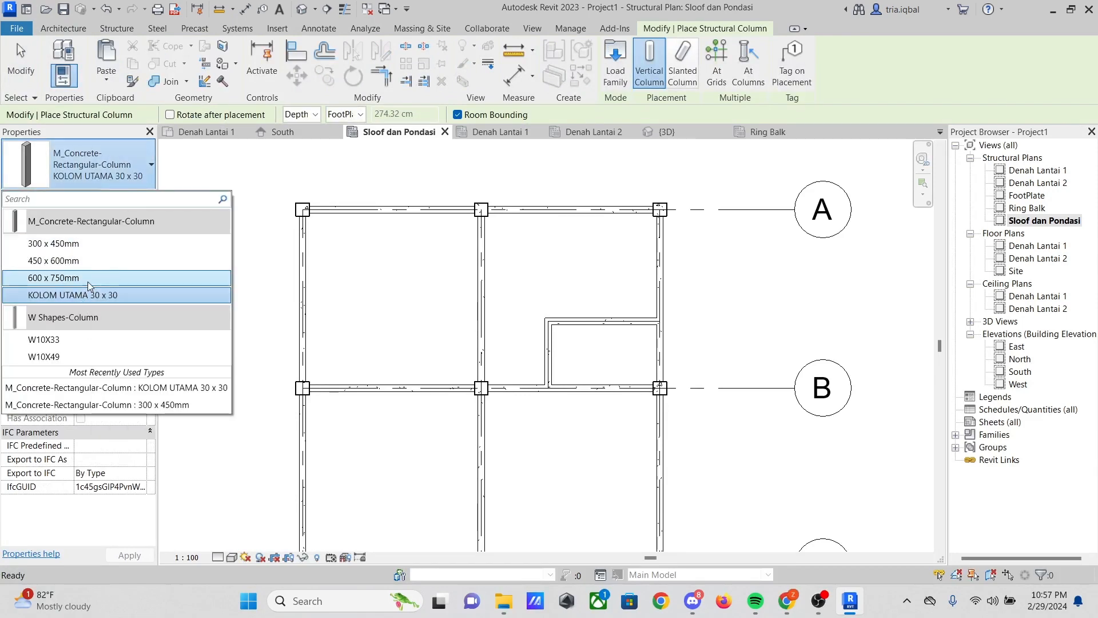
left_click(127, 175)
left_click(127, 196)
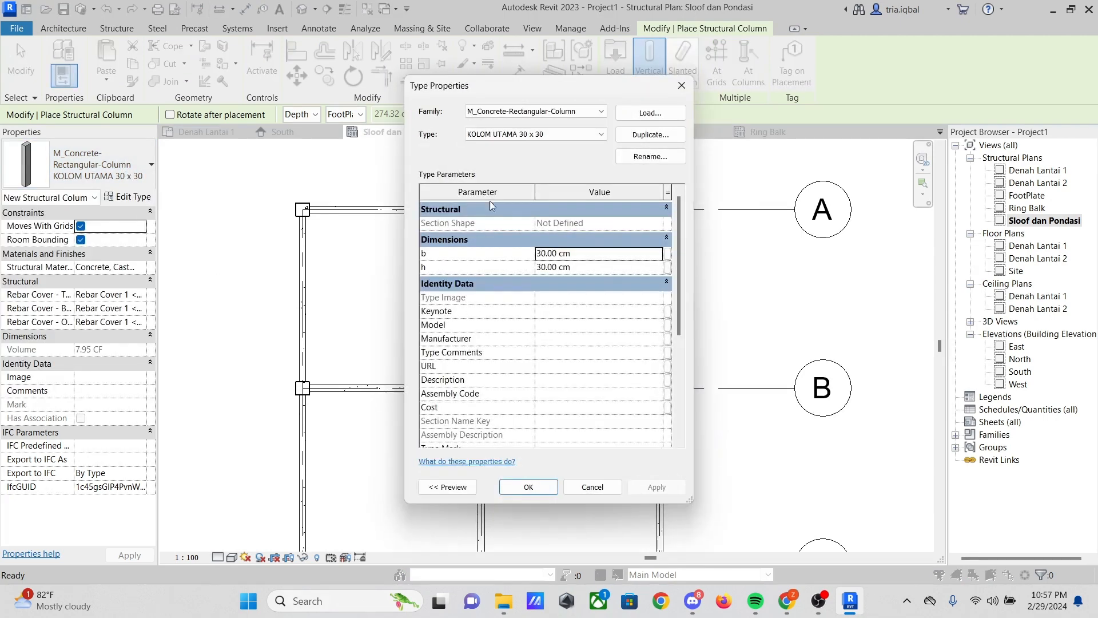
left_click(650, 135)
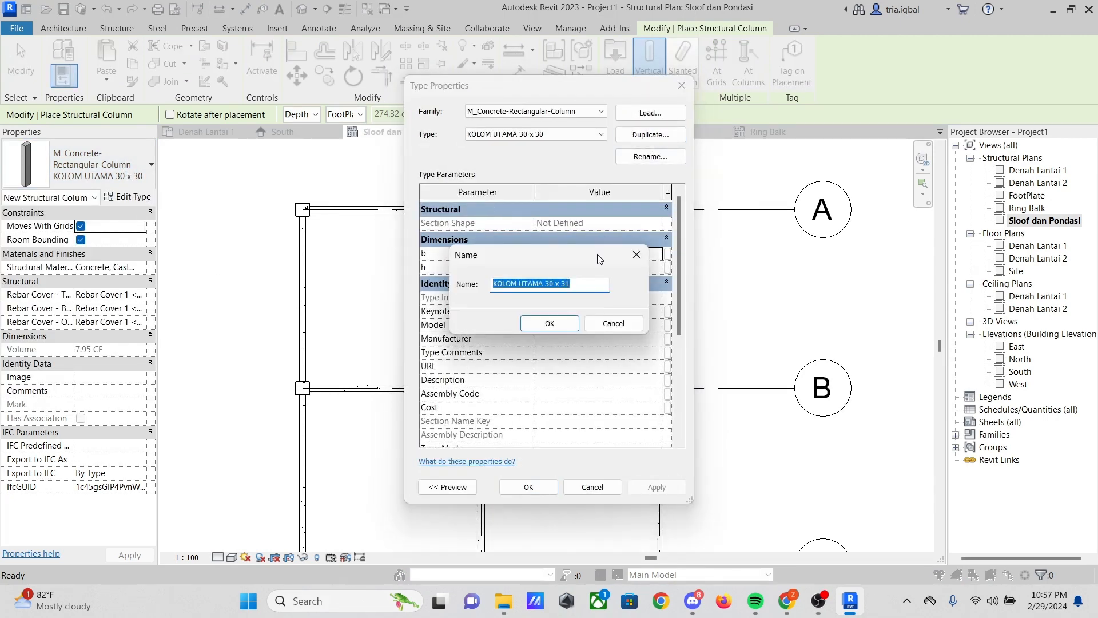
left_click(584, 287)
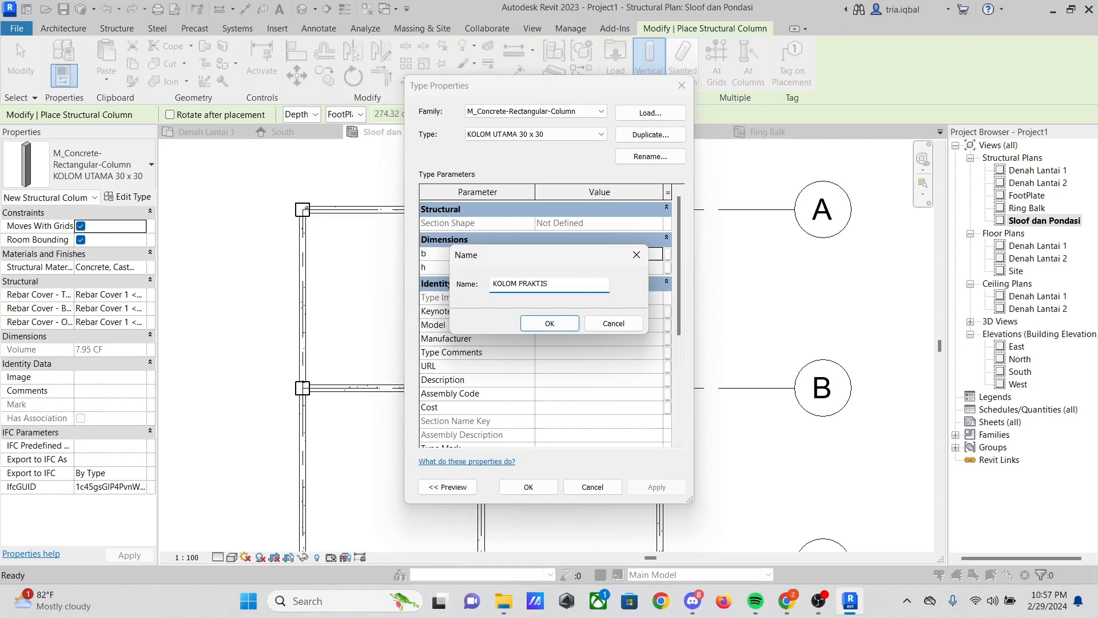
key("Return")
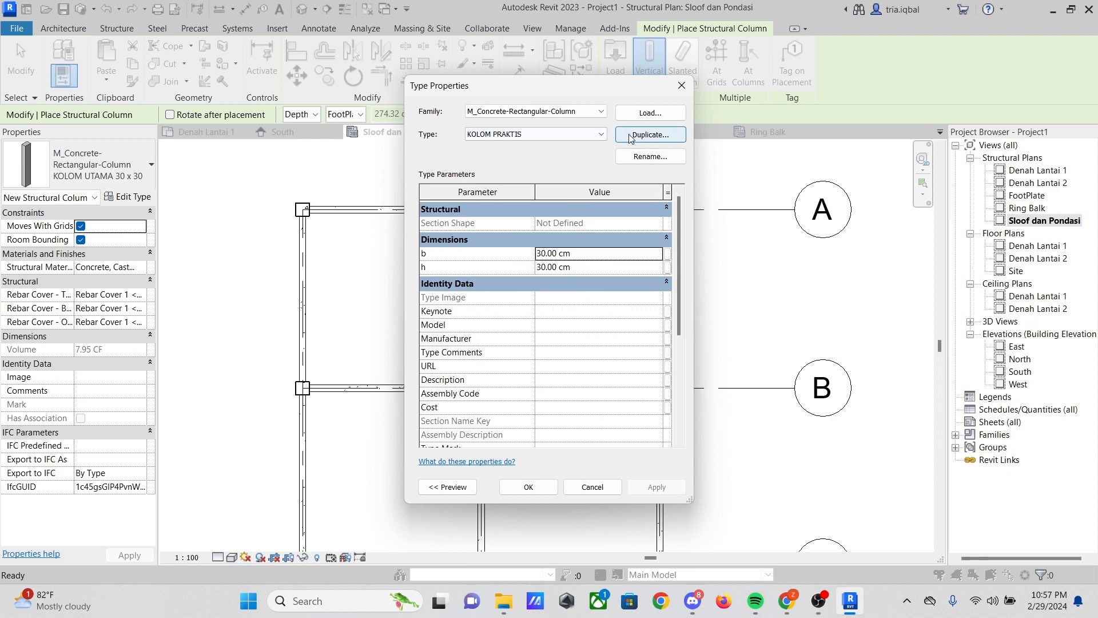
Rename the new column type KOLOM PRAKTIS 15 x 15 and set both b and h to 15 cm
left_click(645, 159)
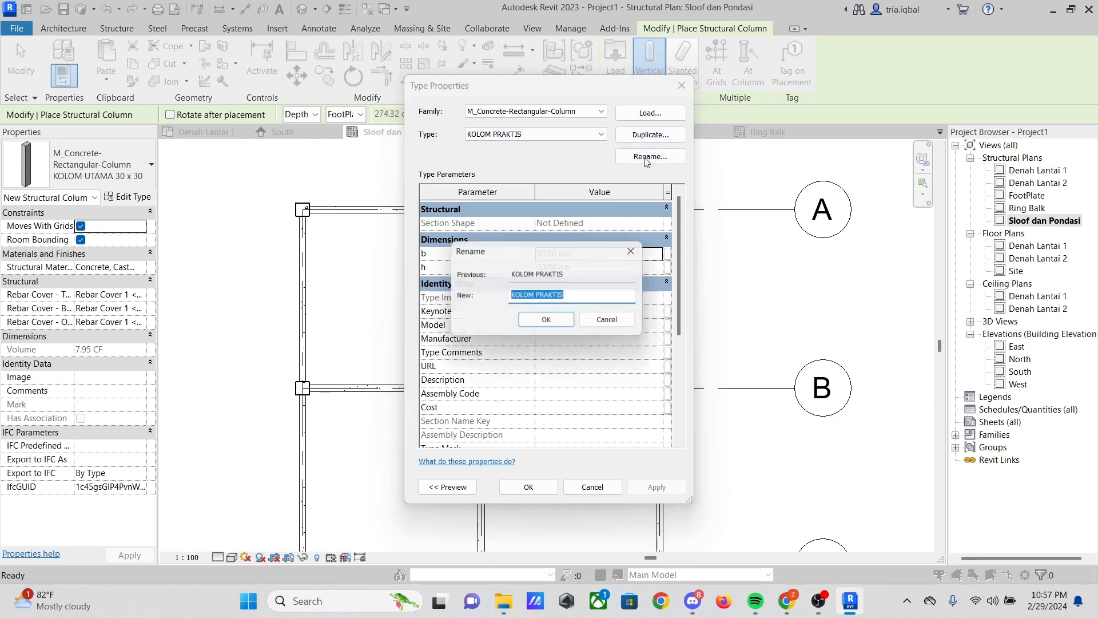
left_click(580, 298)
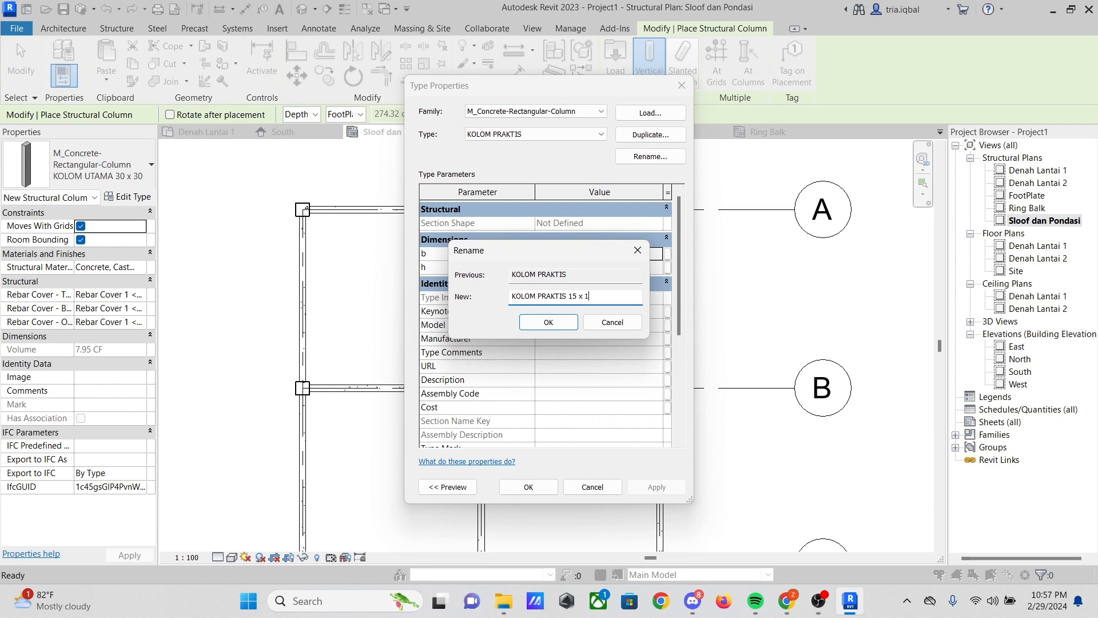
key("Return")
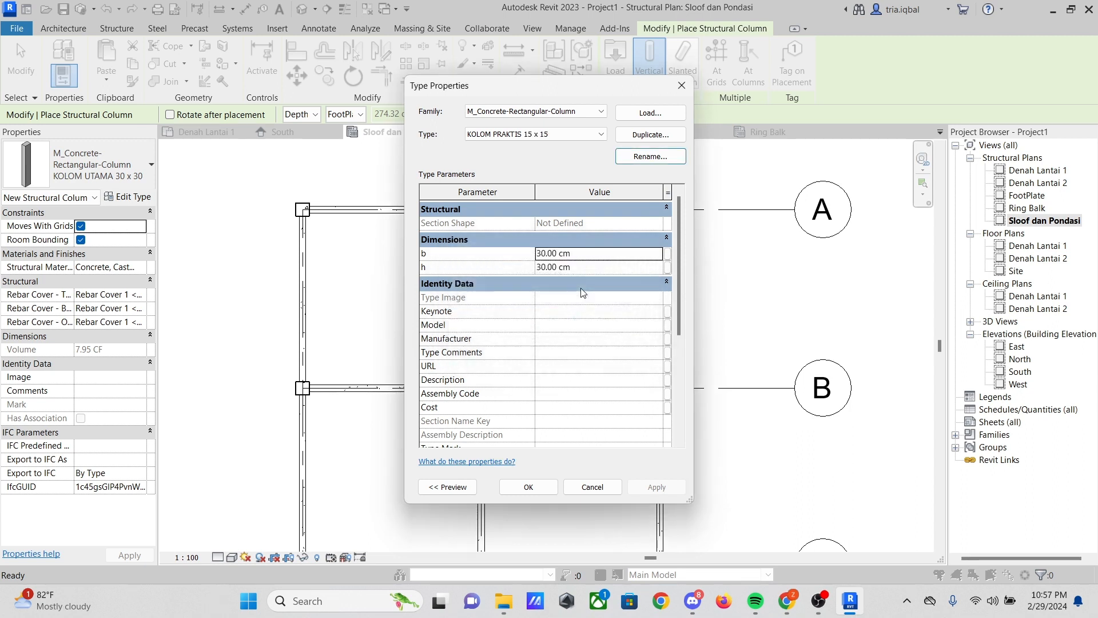
left_click(544, 253)
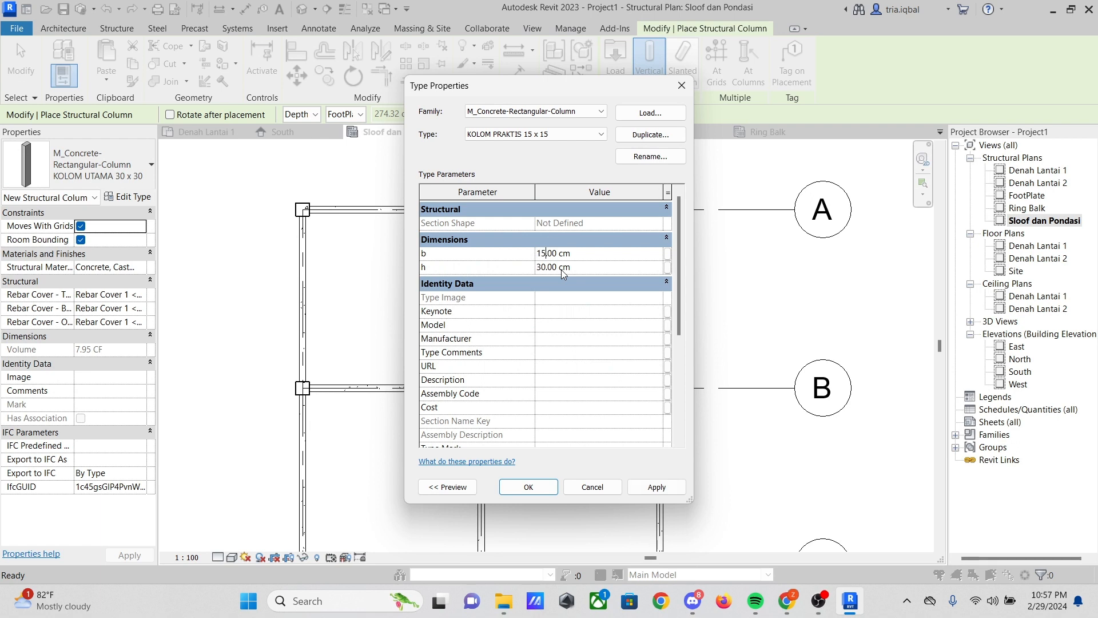
left_click(548, 269)
left_click(528, 487)
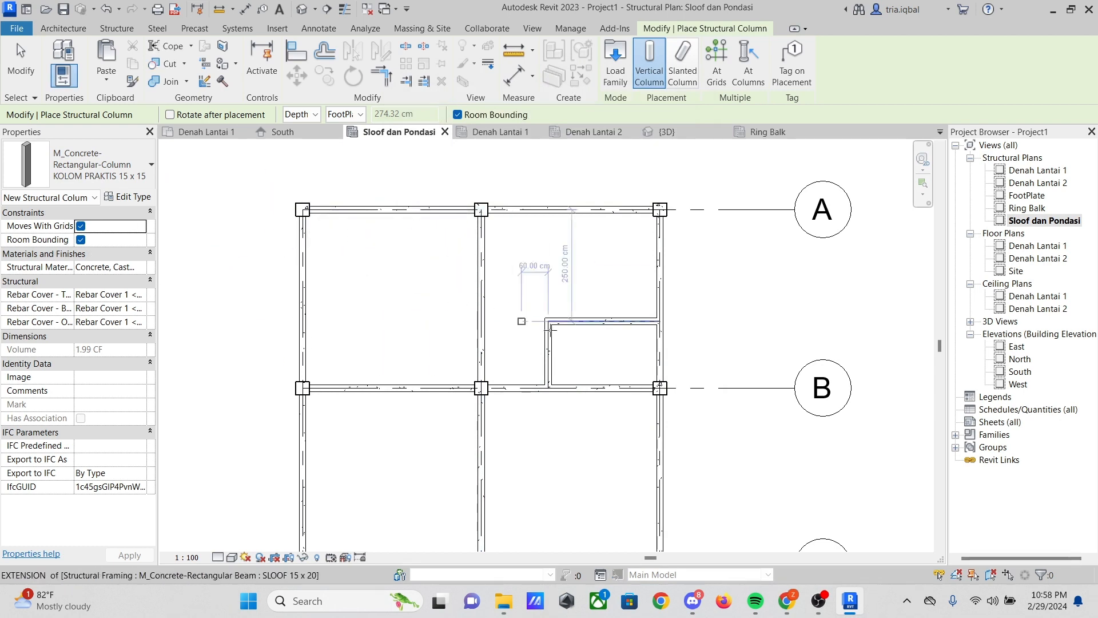
Place KOLOM PRAKTIS 15 x 15 columns at the L-shaped sloof's corner and at its junctions with grid lines 3 and B, and end column placement
scroll(681, 334, "up", 5)
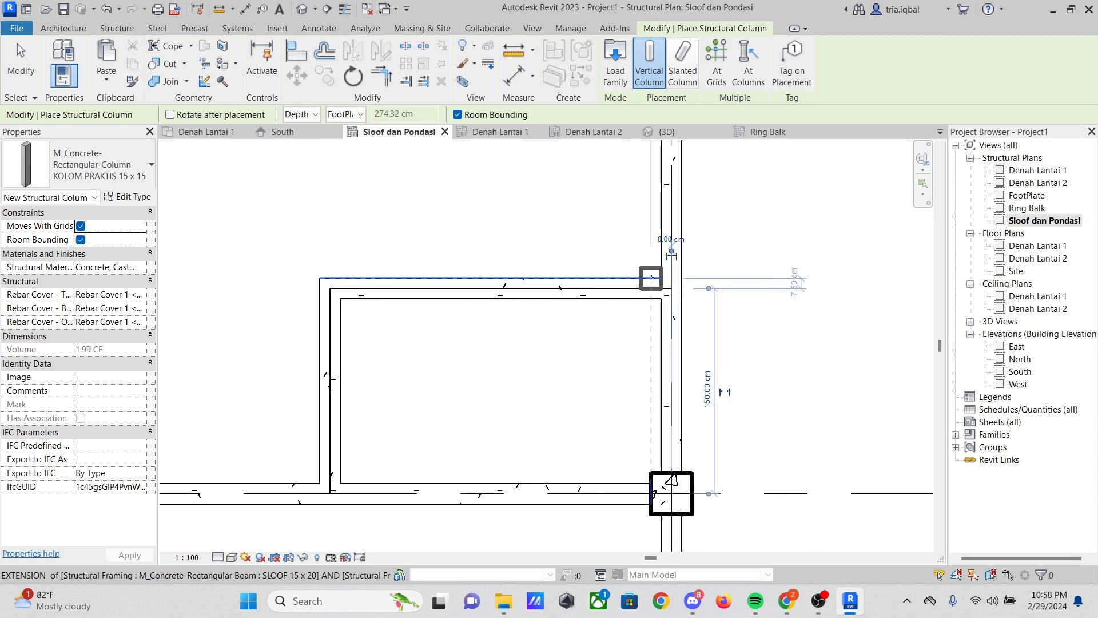
scroll(638, 273, "up", 2)
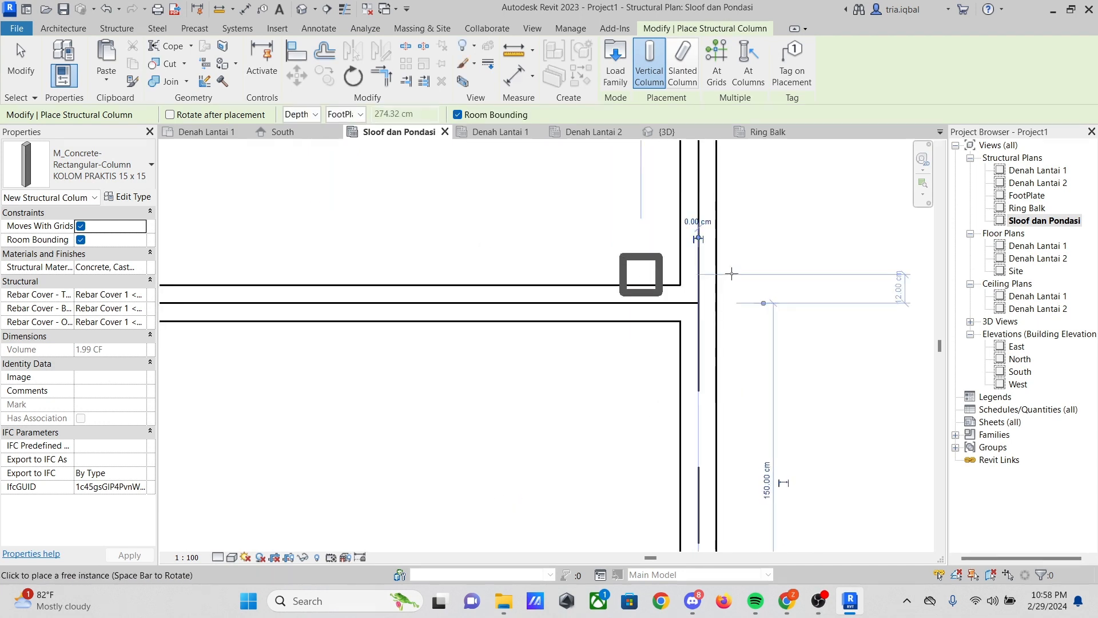
scroll(732, 273, "up", 1)
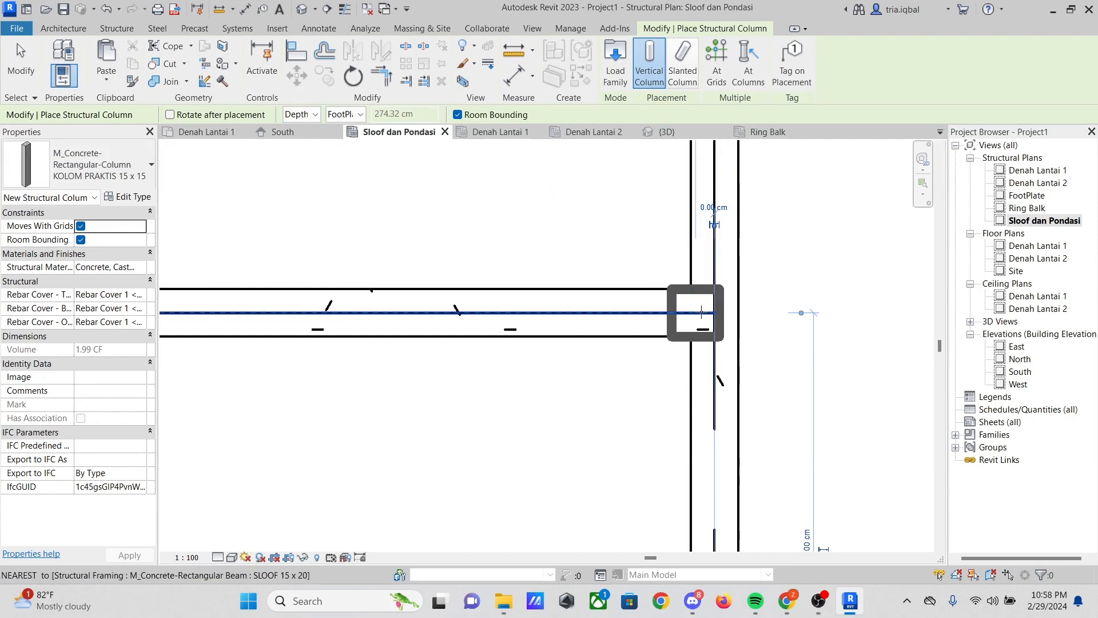
scroll(695, 312, "down", 3)
scroll(524, 305, "down", 1)
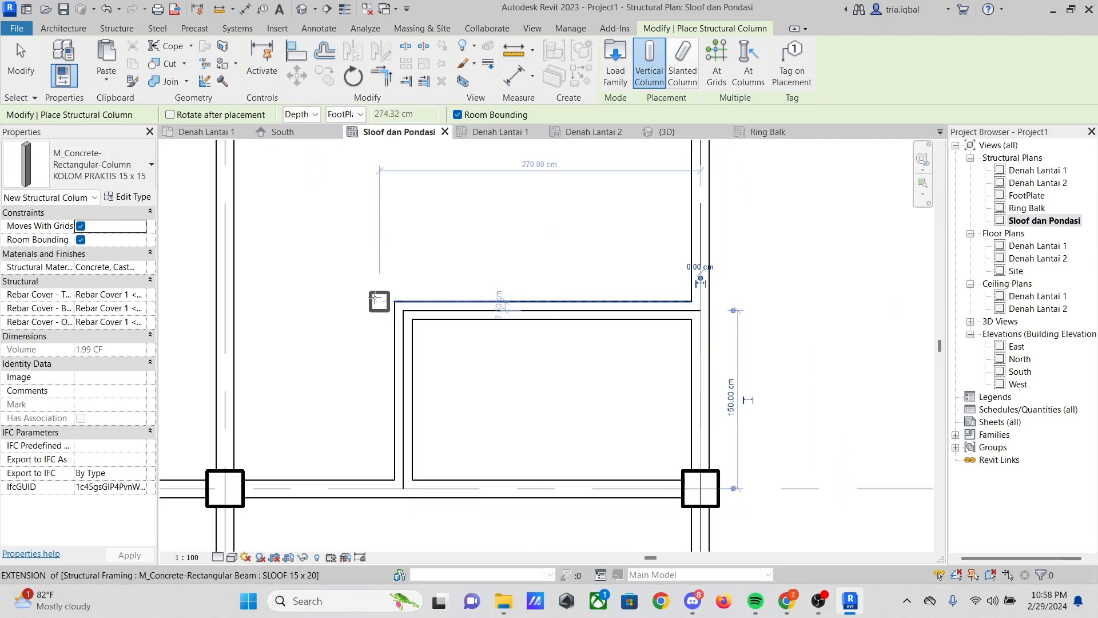
scroll(381, 289, "up", 3)
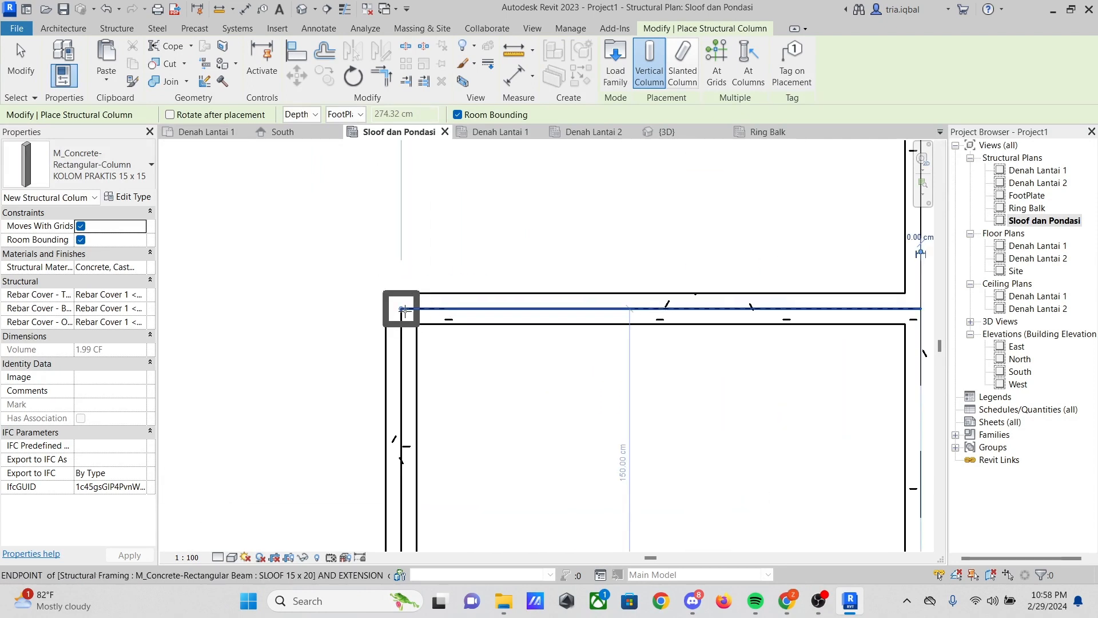
left_click(401, 308)
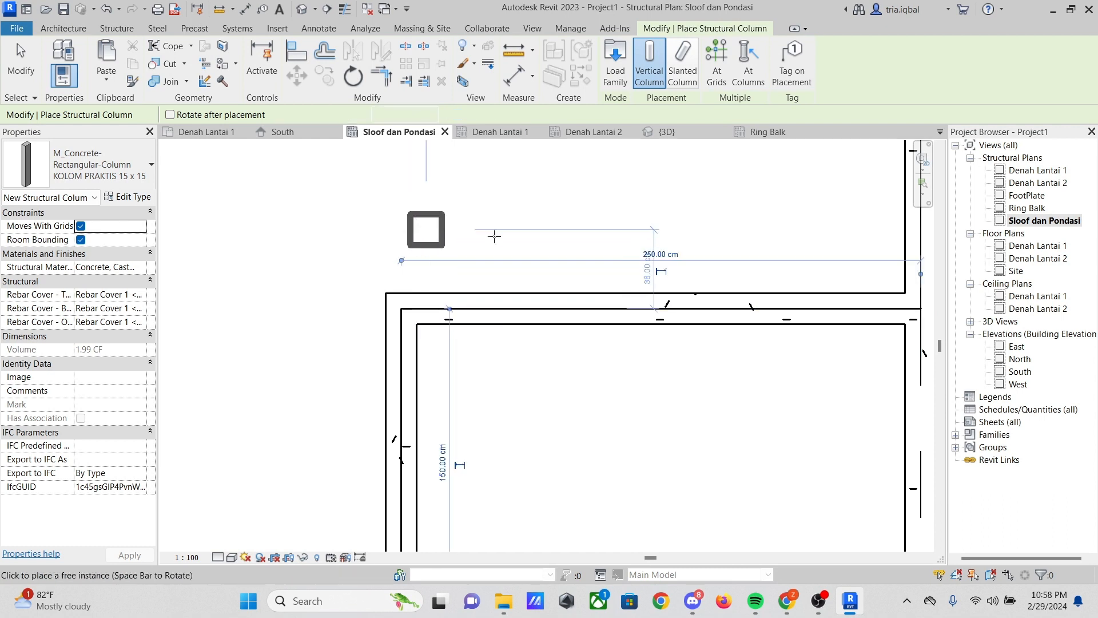
scroll(476, 236, "down", 2)
scroll(427, 409, "up", 3)
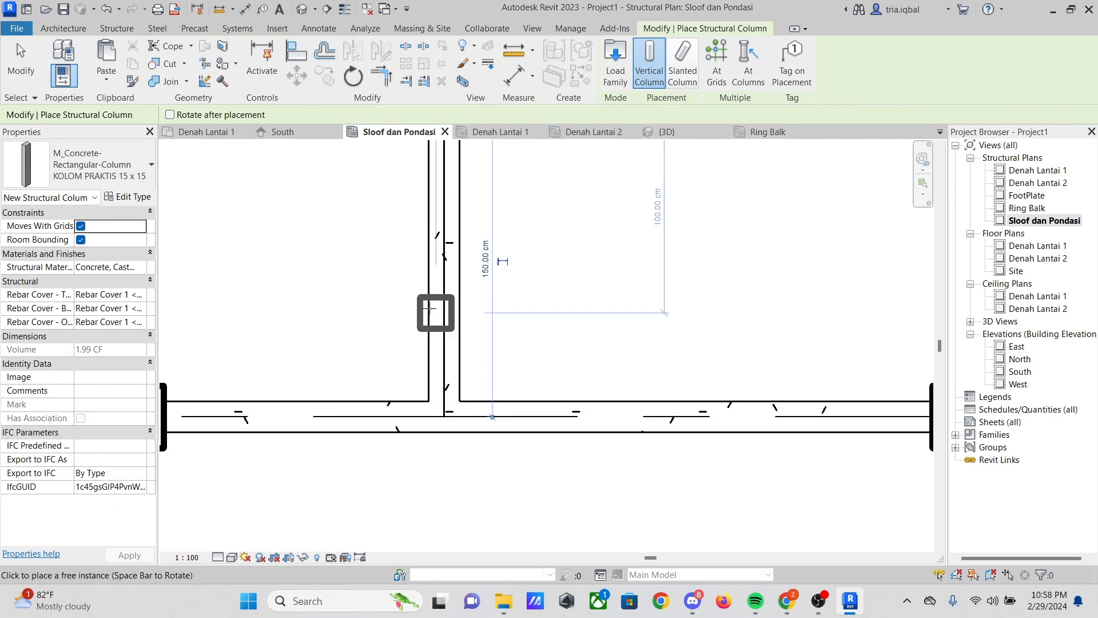
scroll(341, 268, "down", 3)
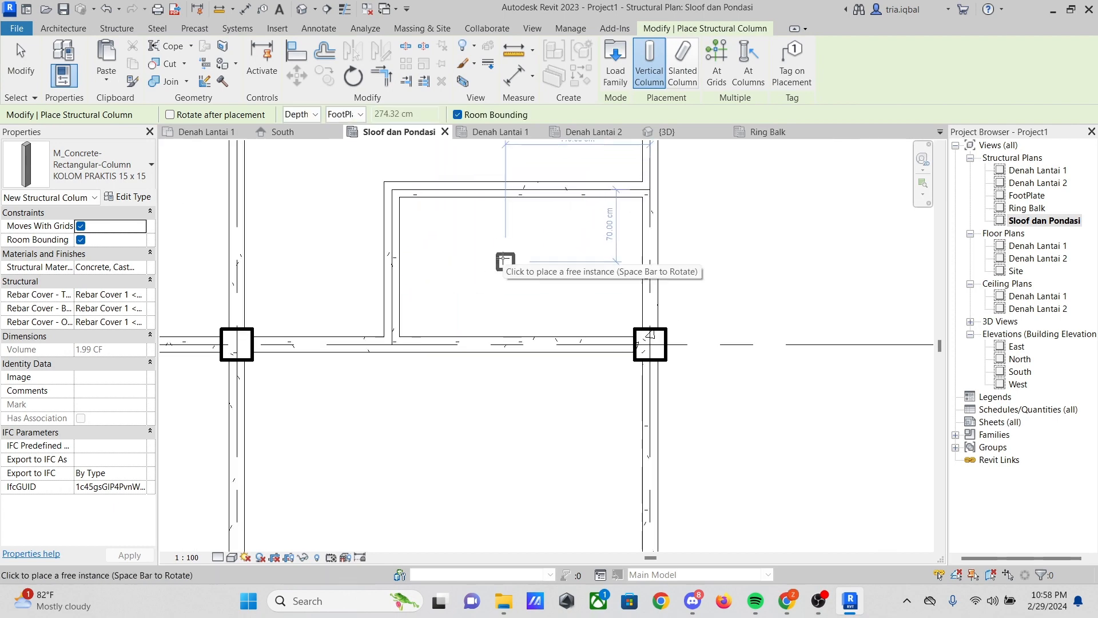
key("Escape")
key("Escape")
Examine the new KOLOM PRAKTIS columns beneath the L-shaped sloof beams in the 3D view
left_click(664, 132)
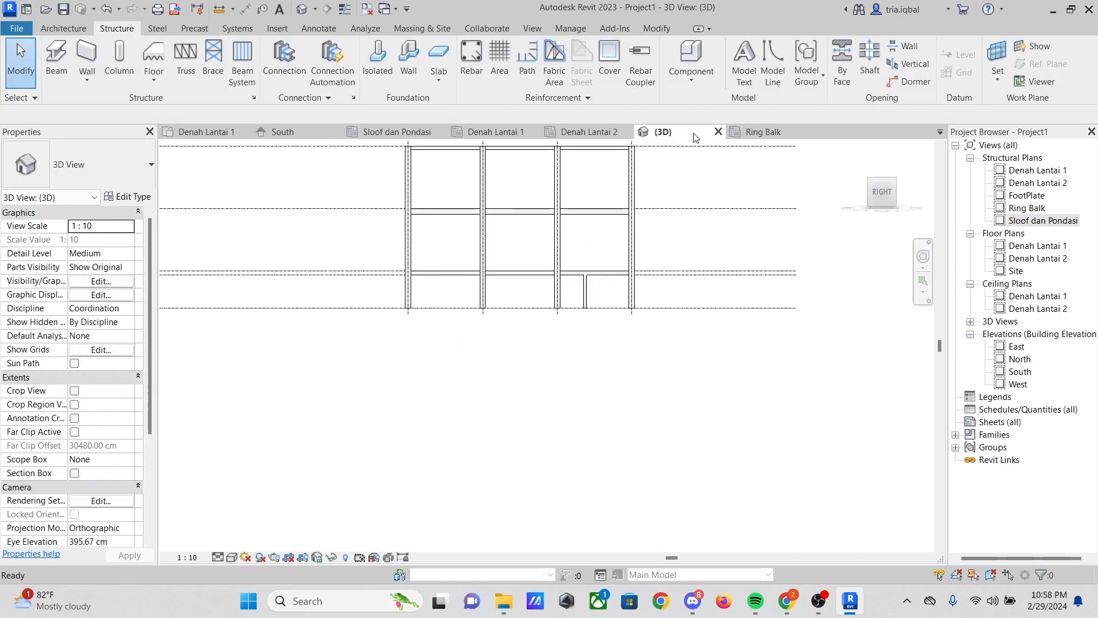
scroll(594, 288, "up", 3)
scroll(496, 221, "up", 4)
scroll(458, 308, "down", 5)
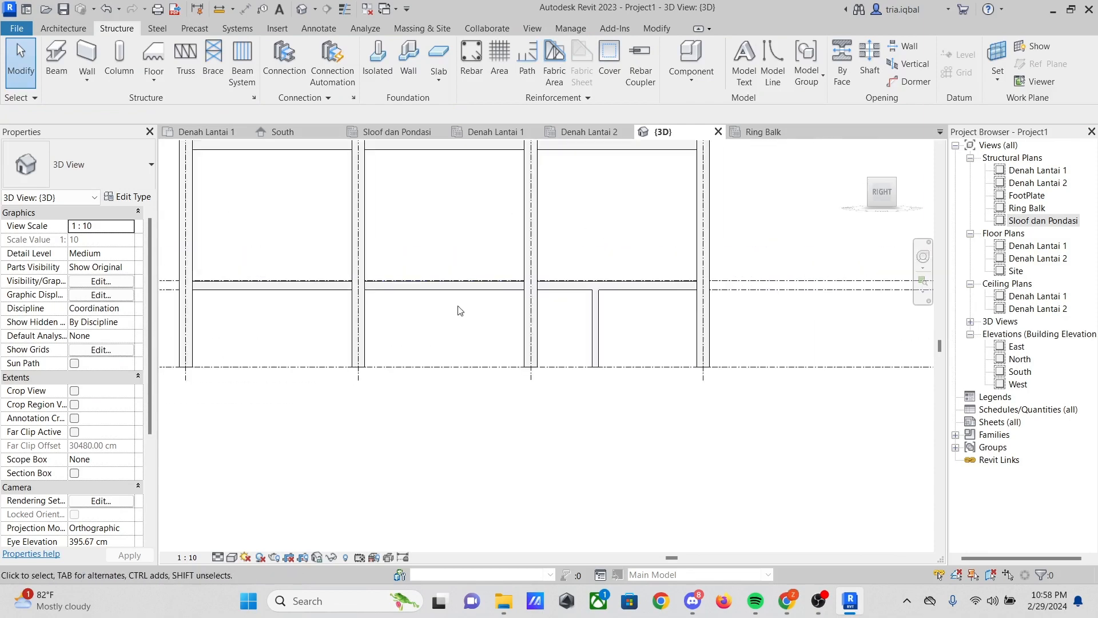
scroll(564, 301, "up", 3)
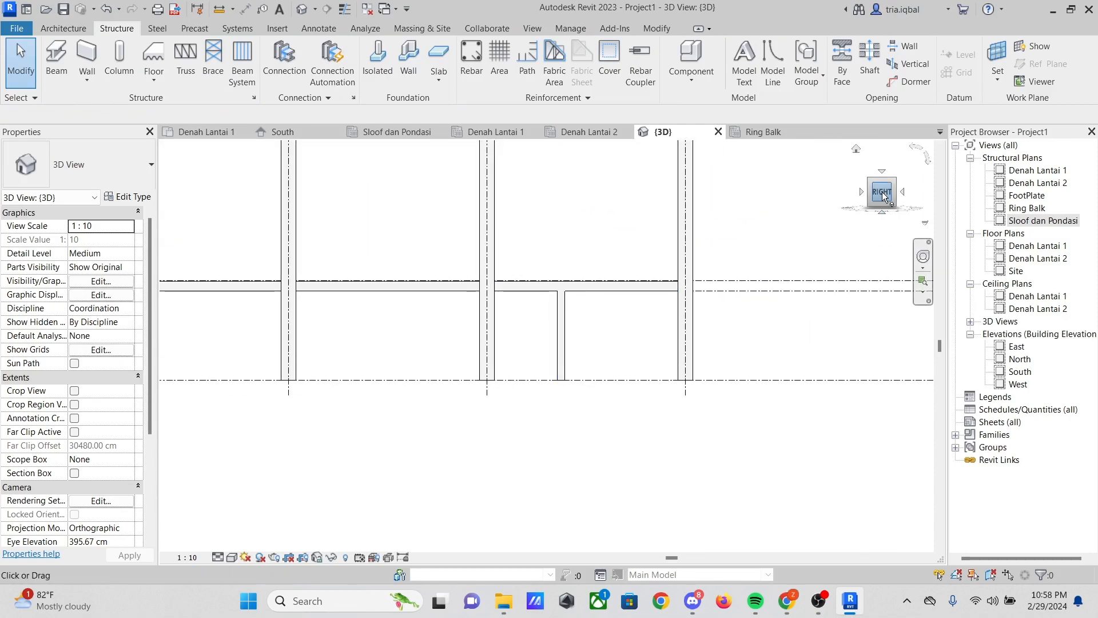
left_click_drag(883, 194, 825, 217)
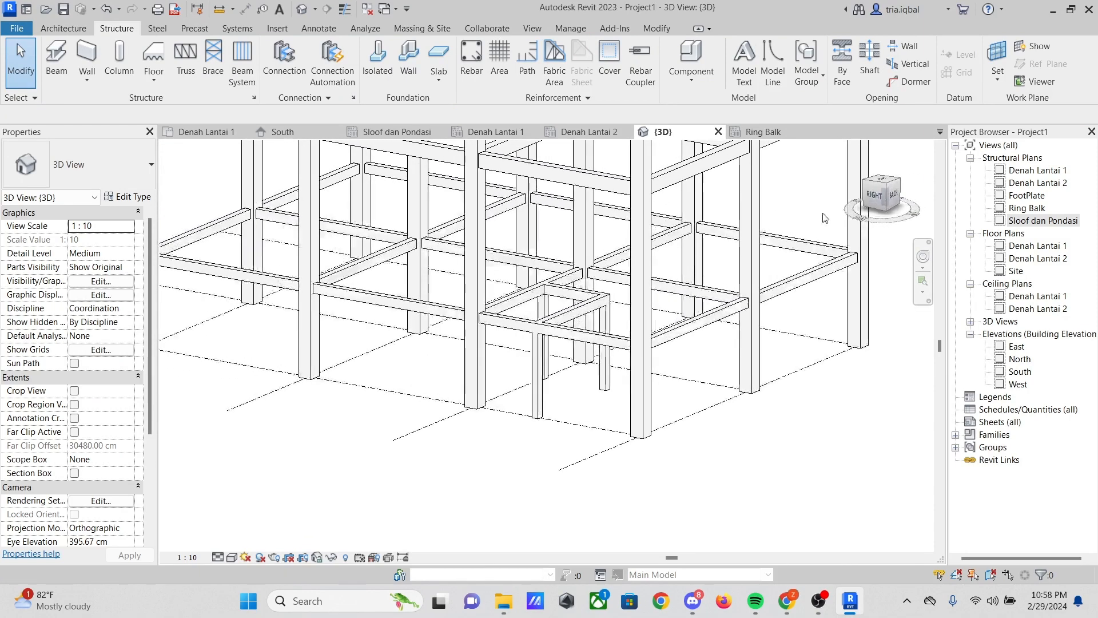
scroll(566, 323, "up", 2)
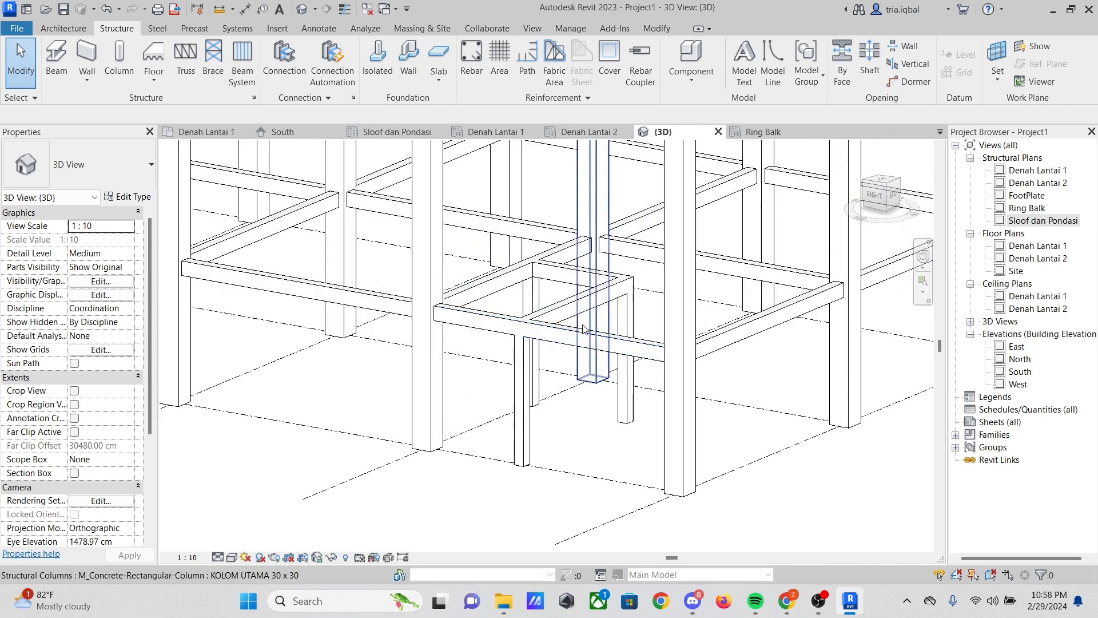
scroll(620, 369, "up", 2)
scroll(596, 377, "down", 3)
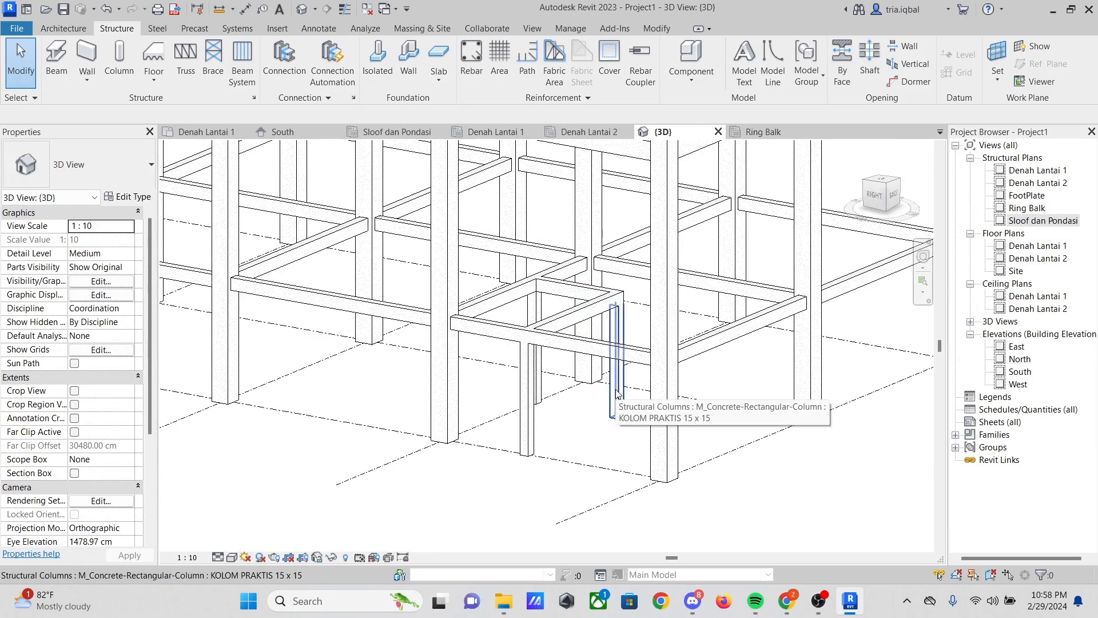
Inspect the properties of the practical column at the L's corner and of the adjoining sloof beam on grid line 3
left_click(617, 394)
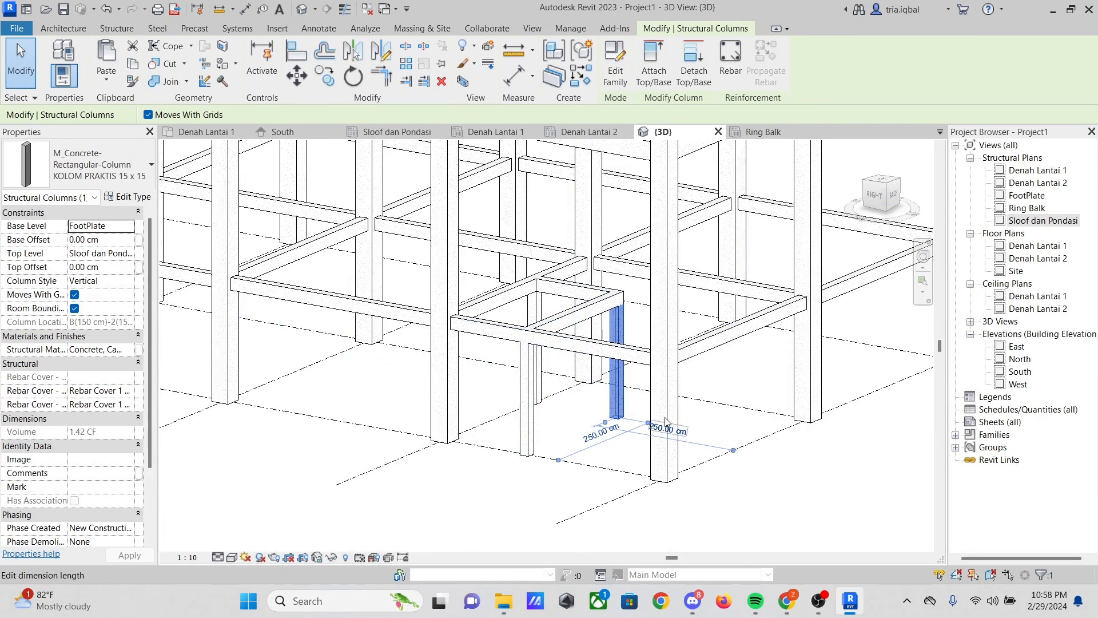
left_click(695, 422)
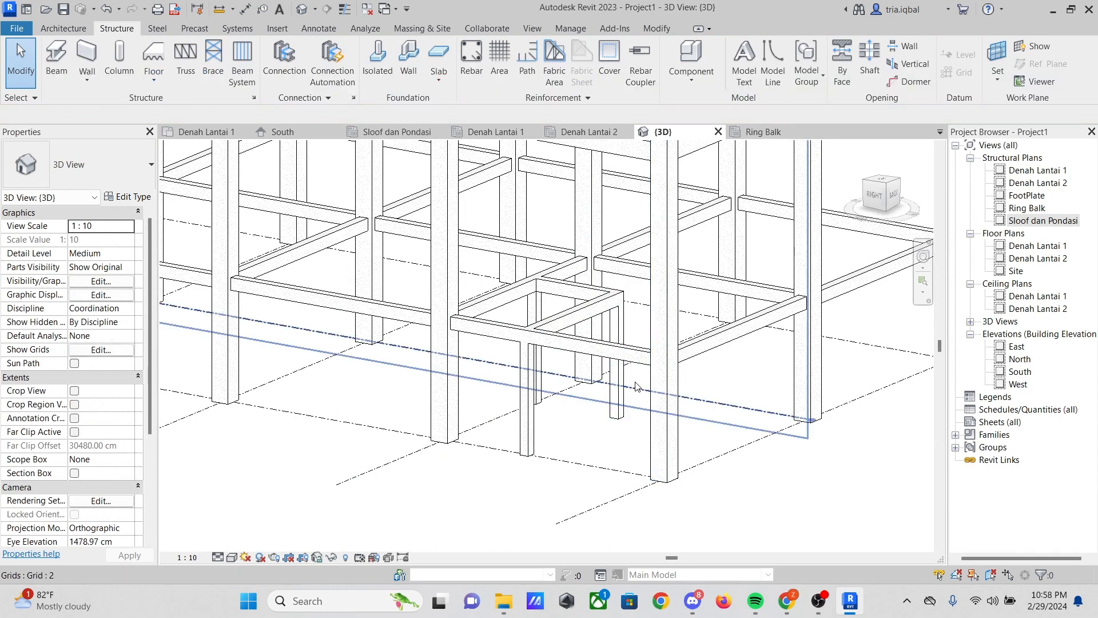
left_click(614, 389)
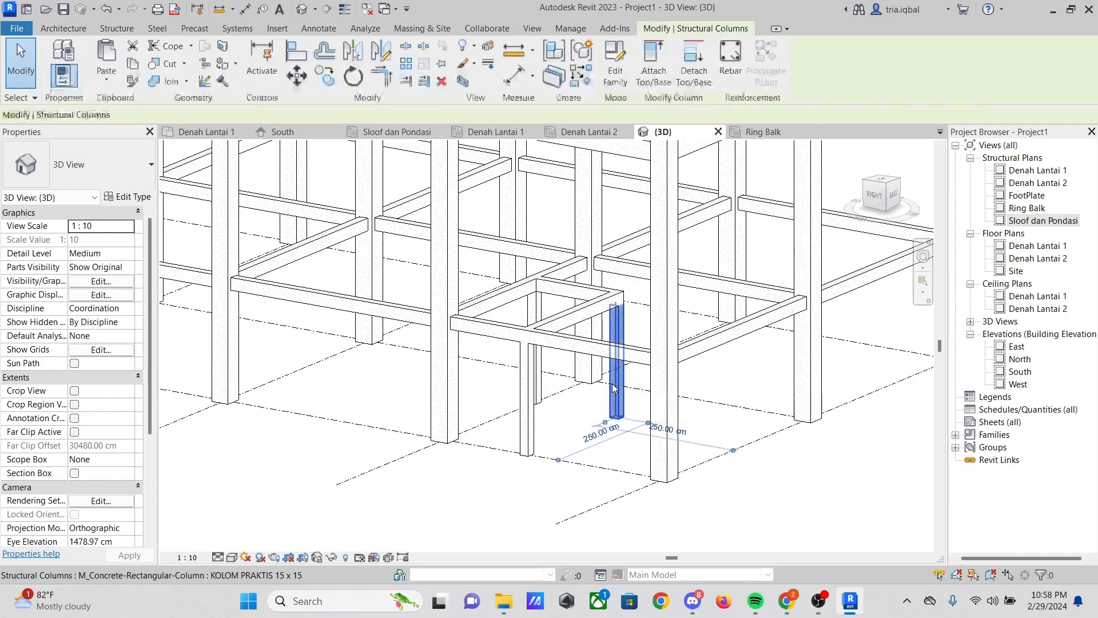
left_click(577, 347)
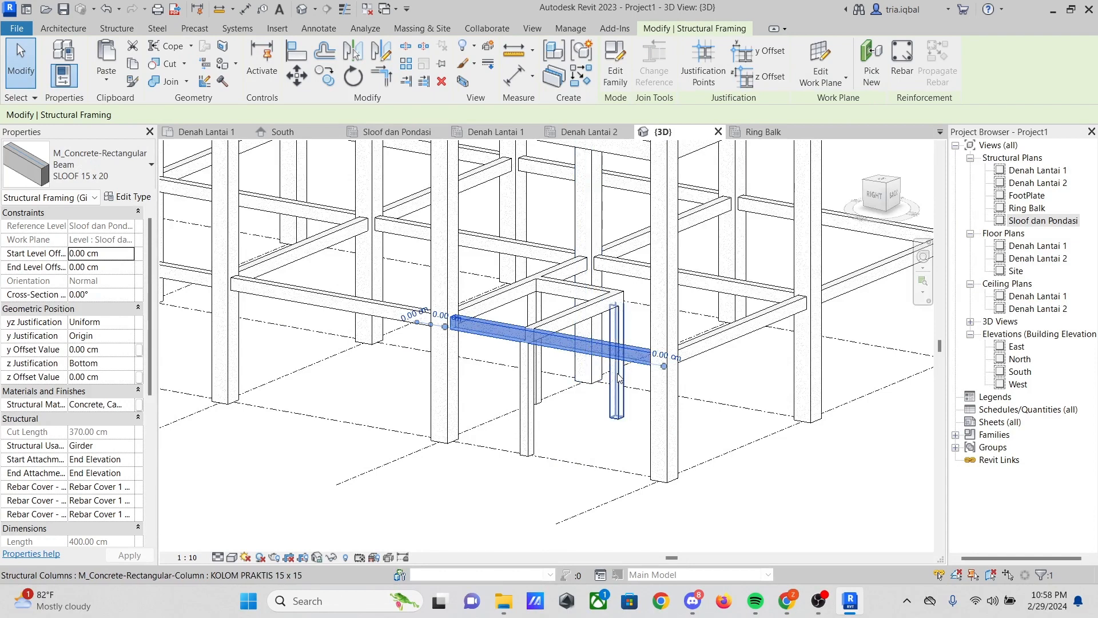
left_click(623, 441)
Set the three KOLOM PRAKTIS 15 x 15 columns' top level to Denah Lantai 2 and base level to Denah Lantai 1
left_click(622, 395)
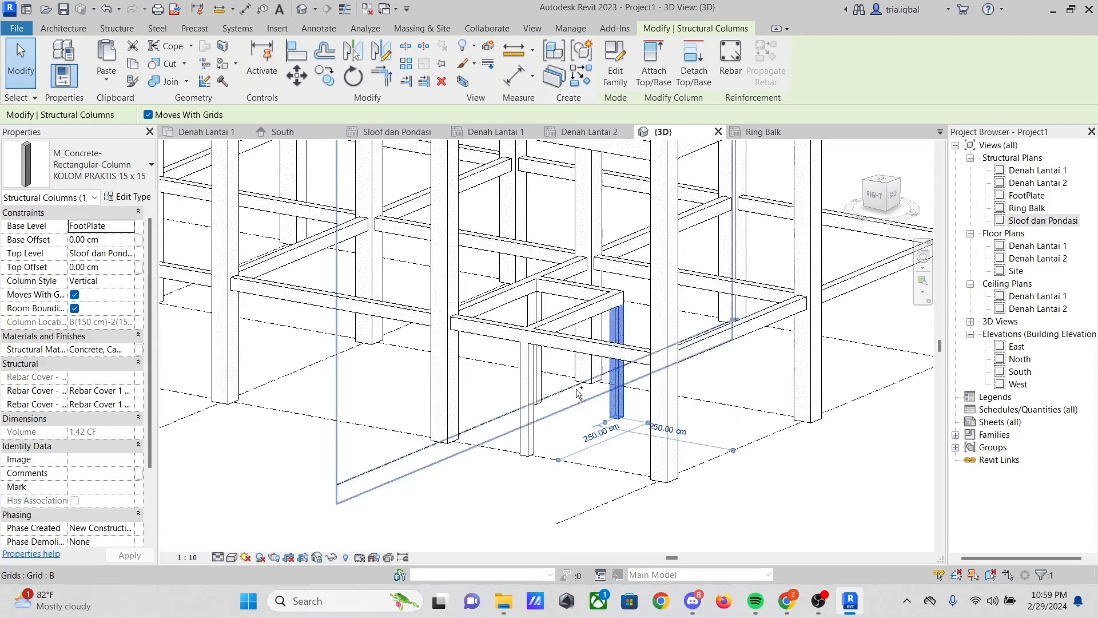
left_click(531, 400, "ctrl")
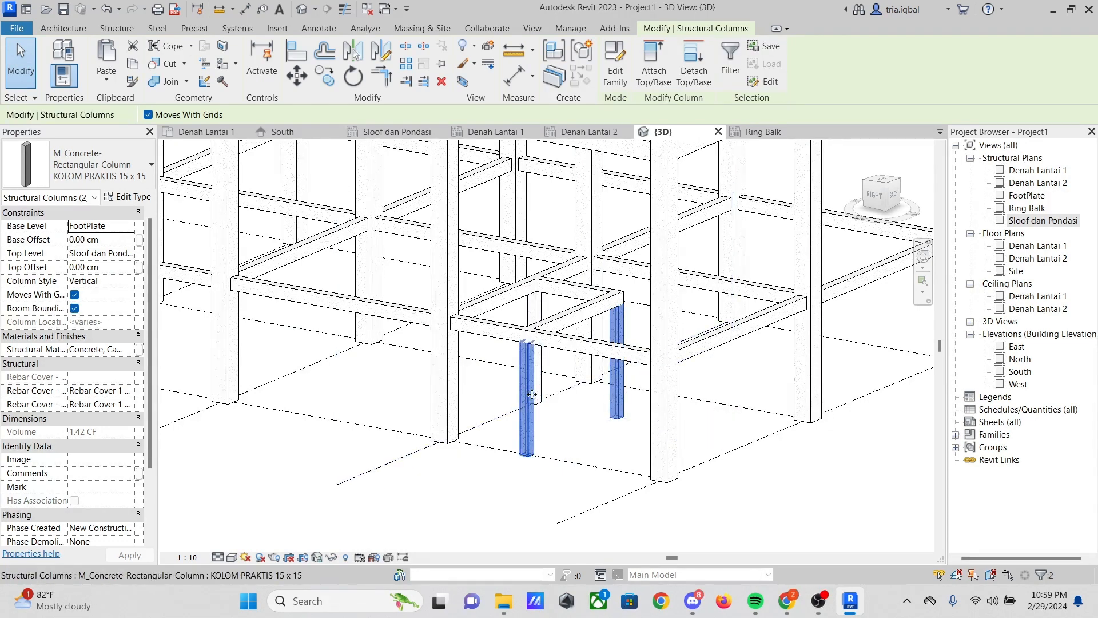
left_click(542, 303, "ctrl")
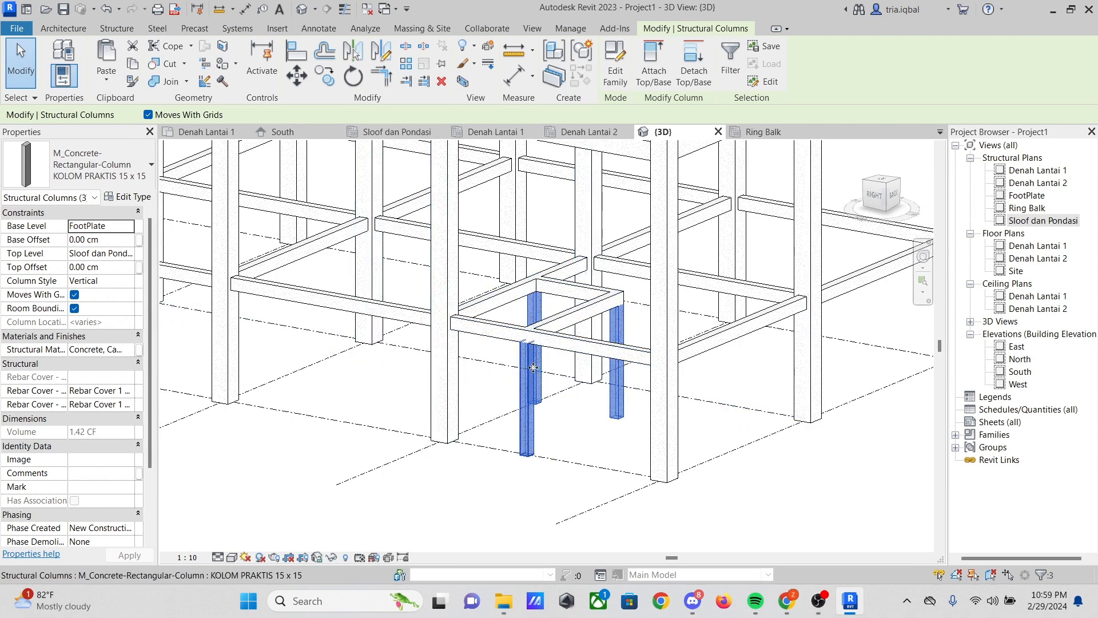
scroll(533, 373, "down", 2)
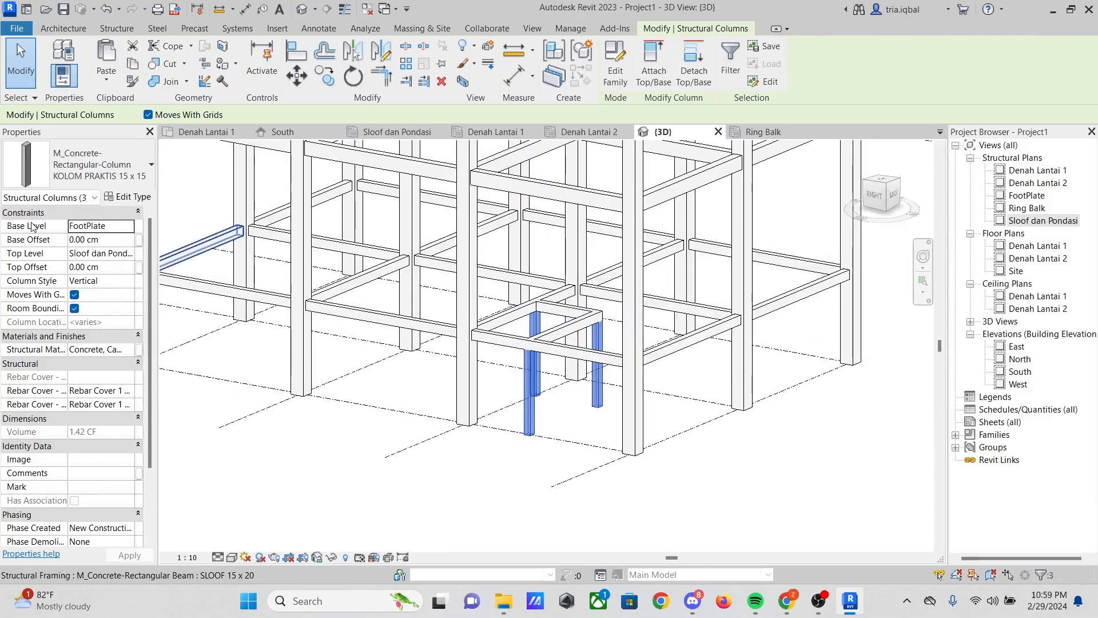
left_click(131, 227)
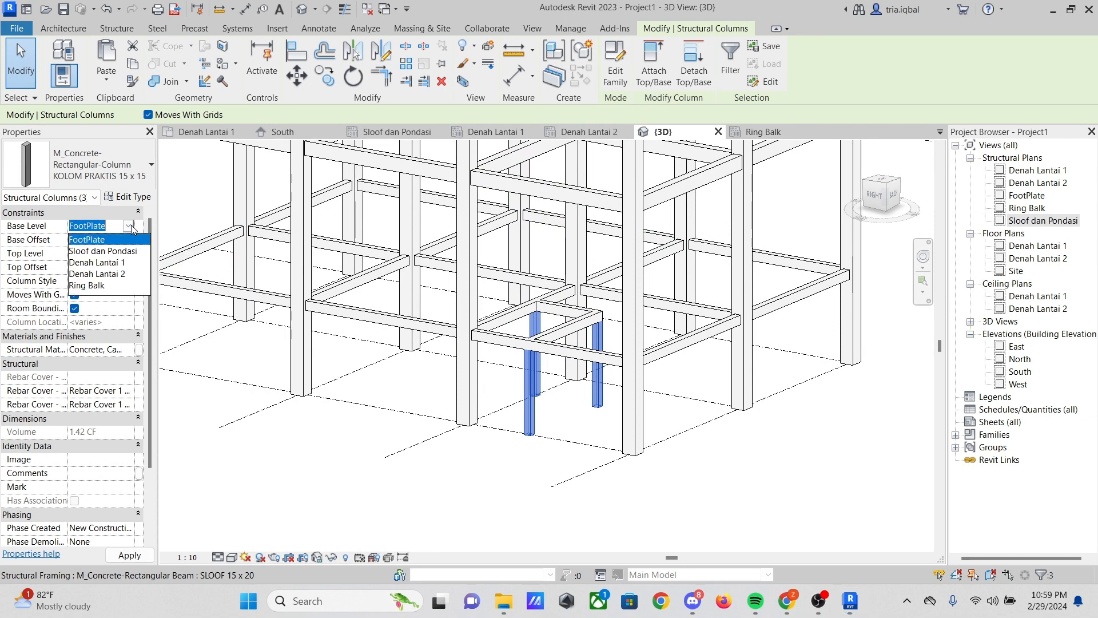
left_click(132, 229)
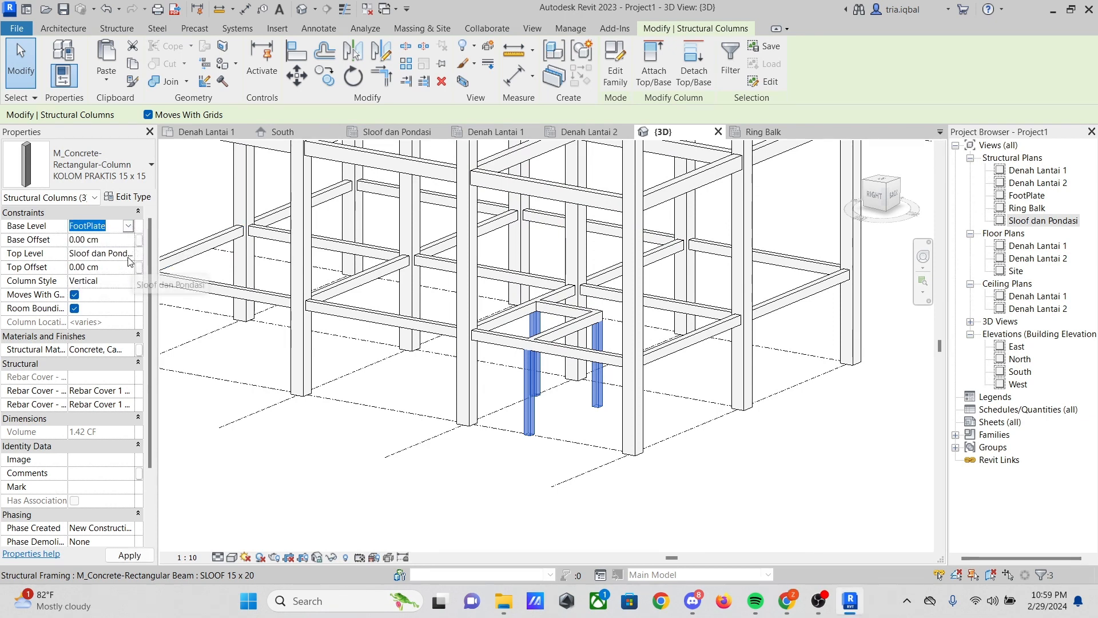
left_click(131, 256)
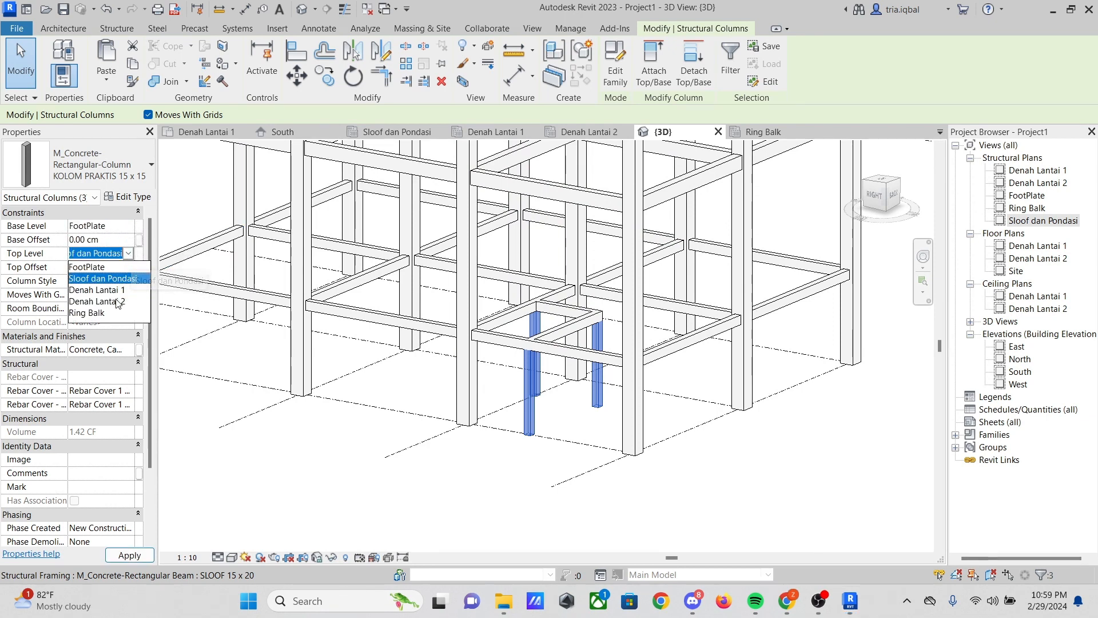
left_click(97, 290)
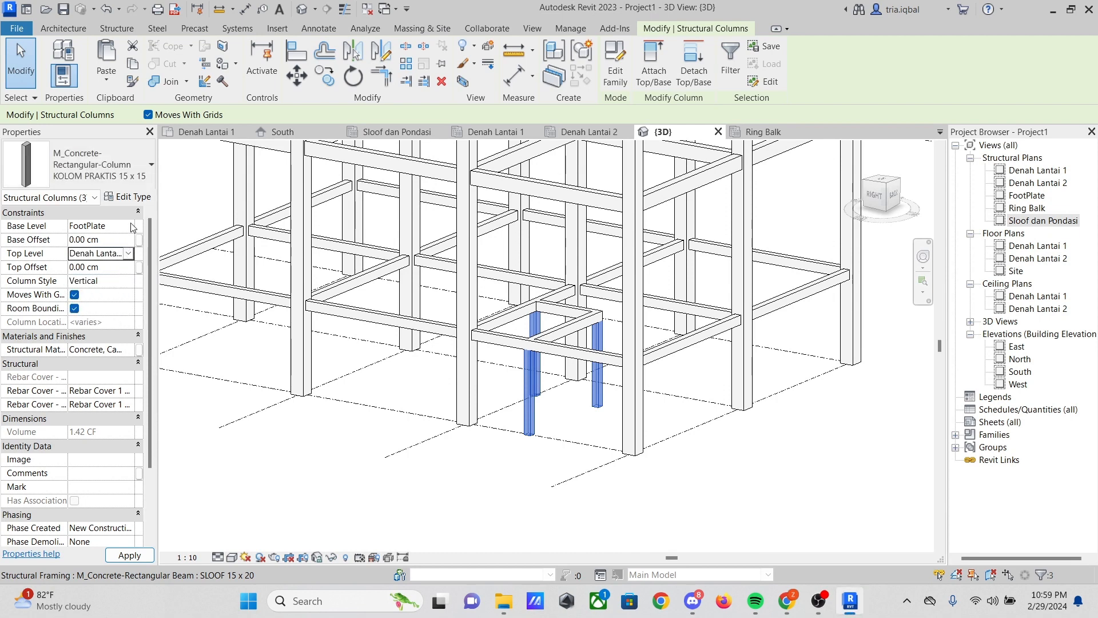
left_click(132, 227)
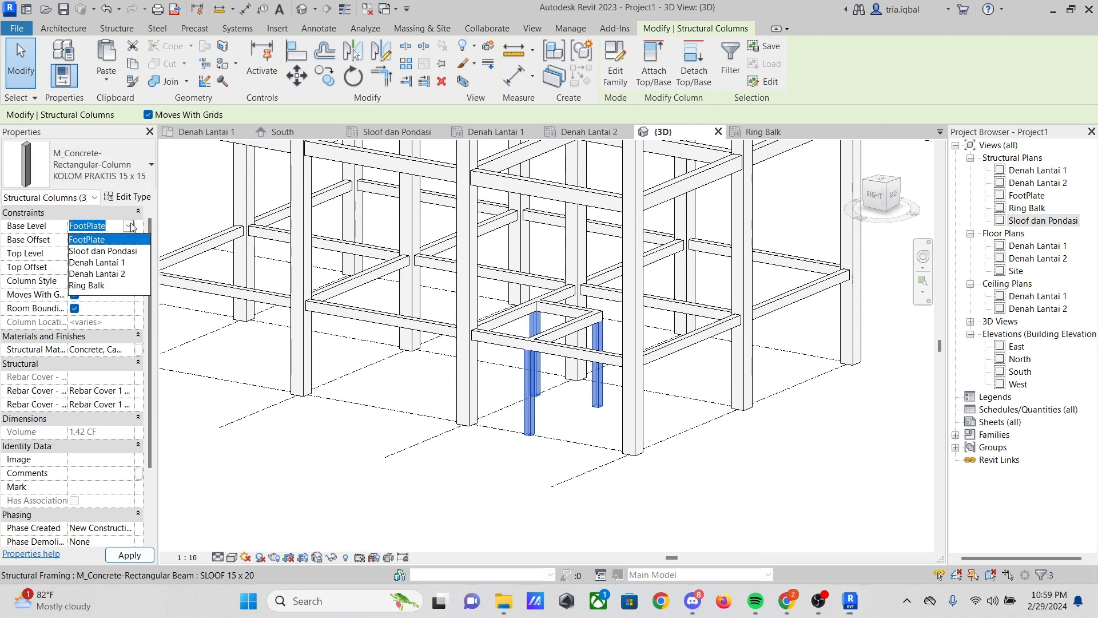
left_click(108, 263)
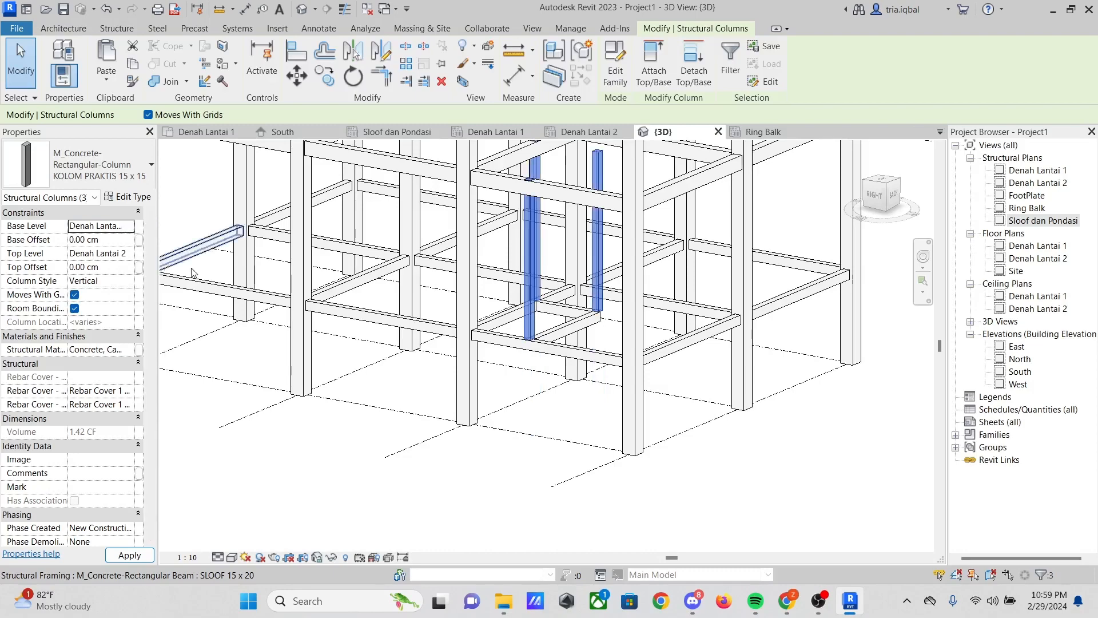
Deselect the practical columns and examine in 3D how their tops meet the upper-floor beams
scroll(577, 212, "down", 2)
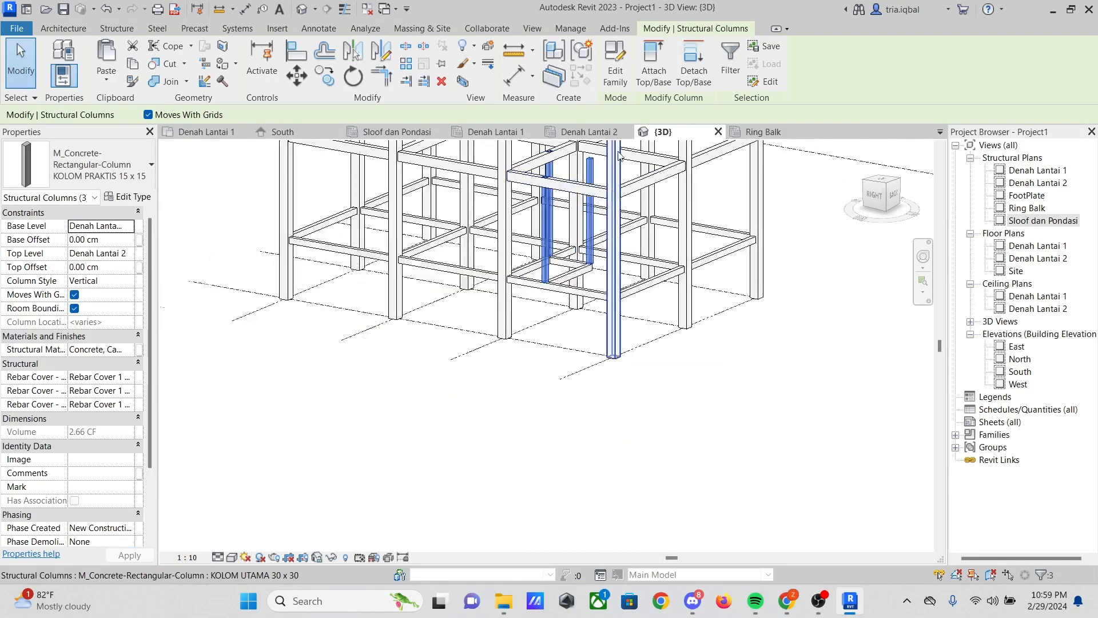
scroll(614, 172, "up", 3)
scroll(487, 224, "down", 3)
left_click(593, 197)
scroll(514, 234, "down", 2)
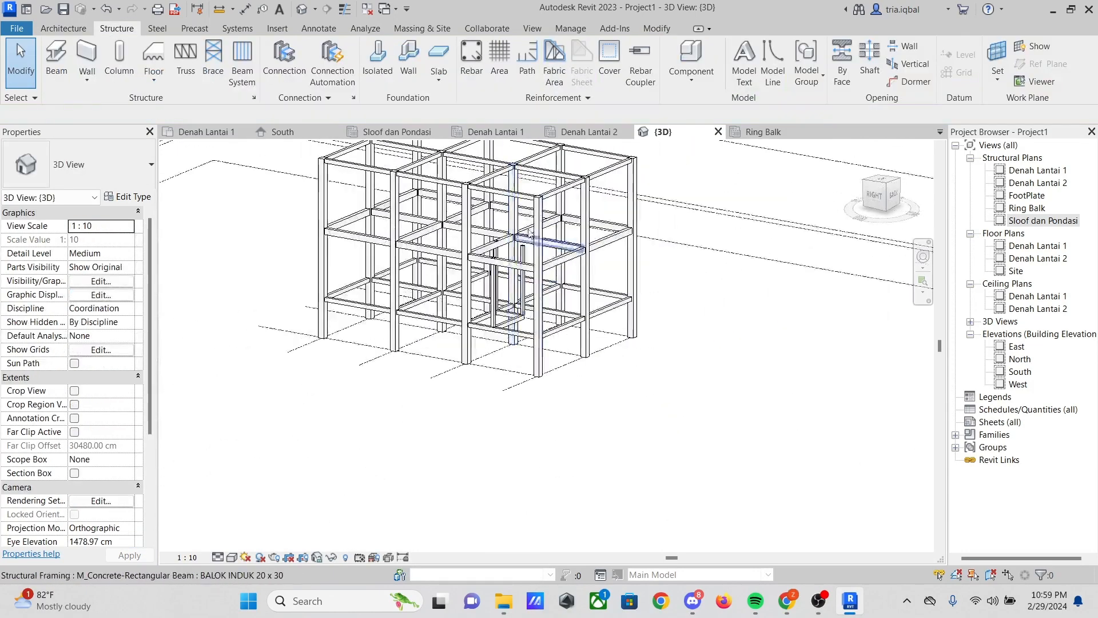
scroll(526, 222, "up", 3)
scroll(527, 223, "up", 4)
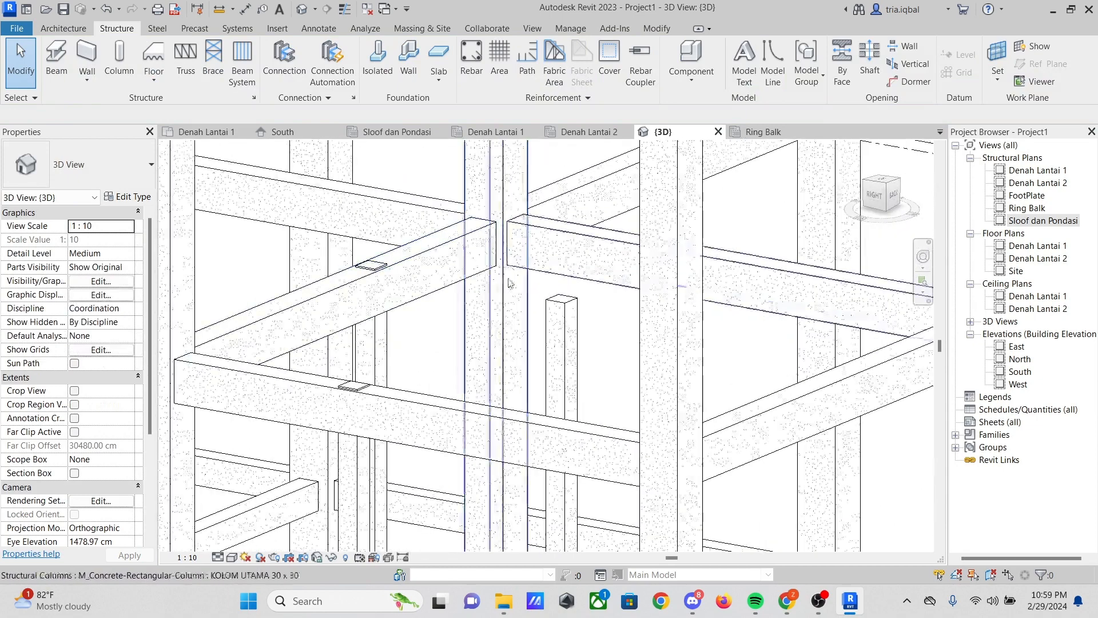
Open the Denah Lantai 2 structural plan and examine the practical columns' positions between grid lines A and B
left_click(593, 133)
scroll(446, 238, "up", 3)
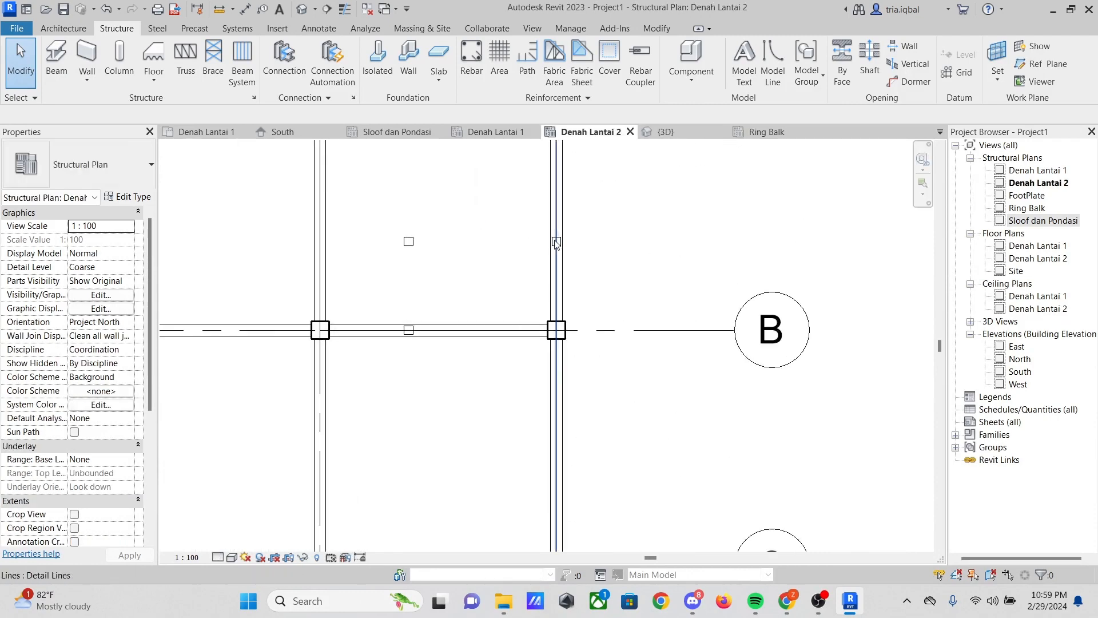
scroll(556, 243, "up", 2)
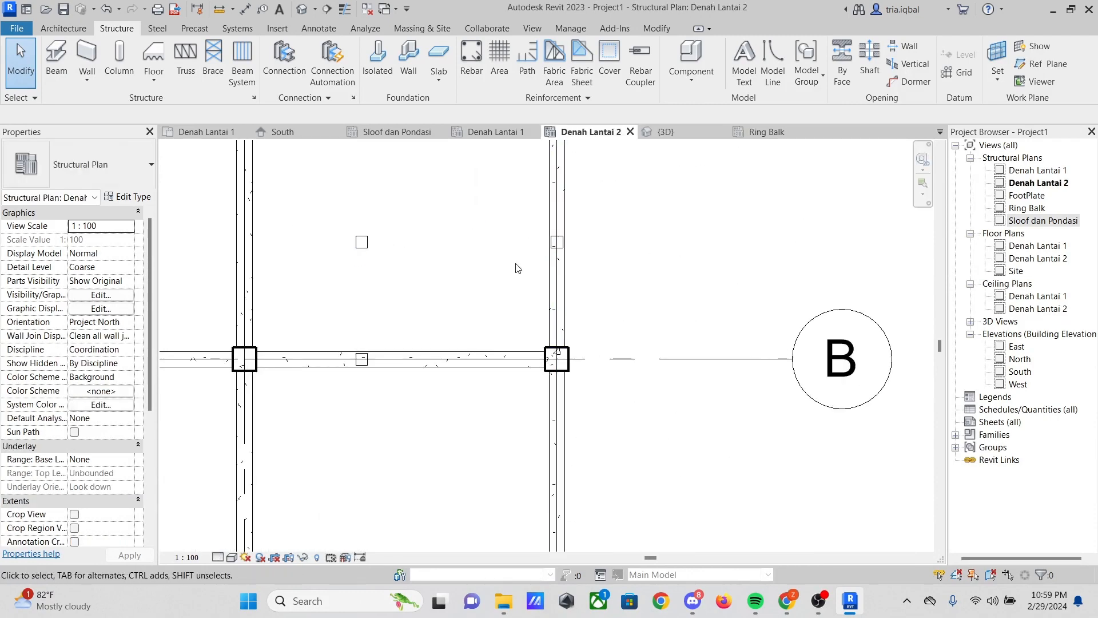
scroll(517, 268, "up", 2)
scroll(377, 260, "down", 3)
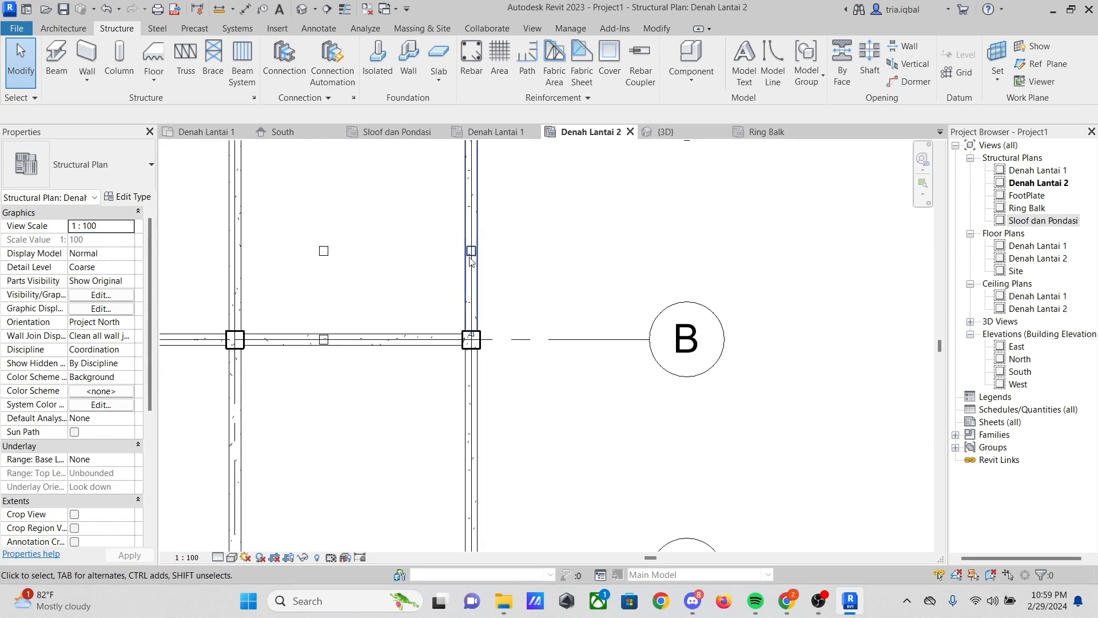
scroll(559, 228, "up", 1)
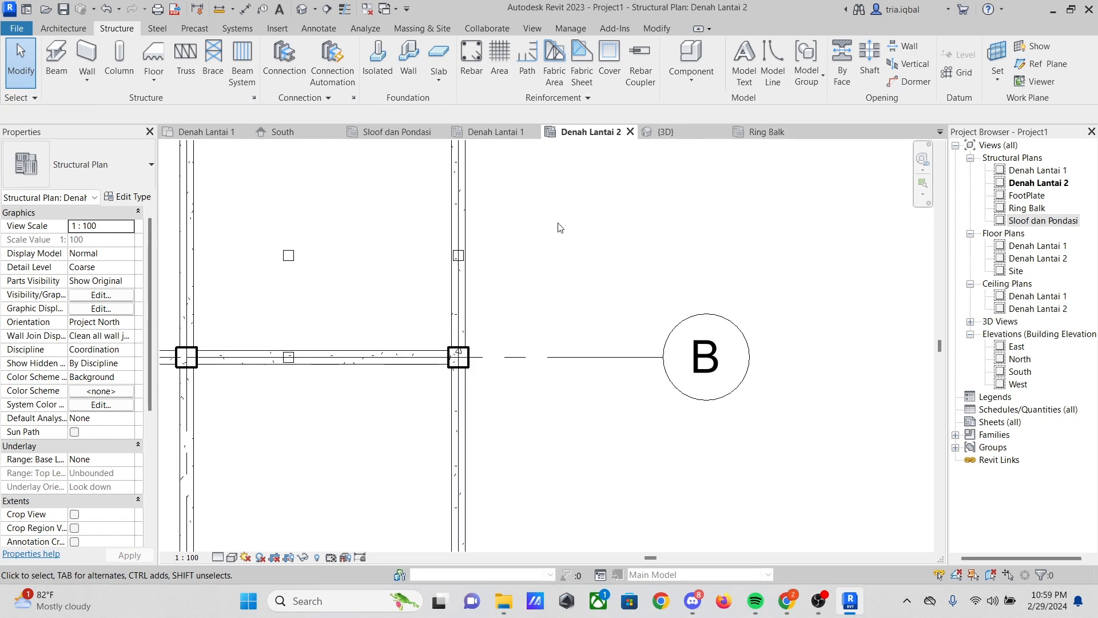
scroll(560, 229, "down", 1)
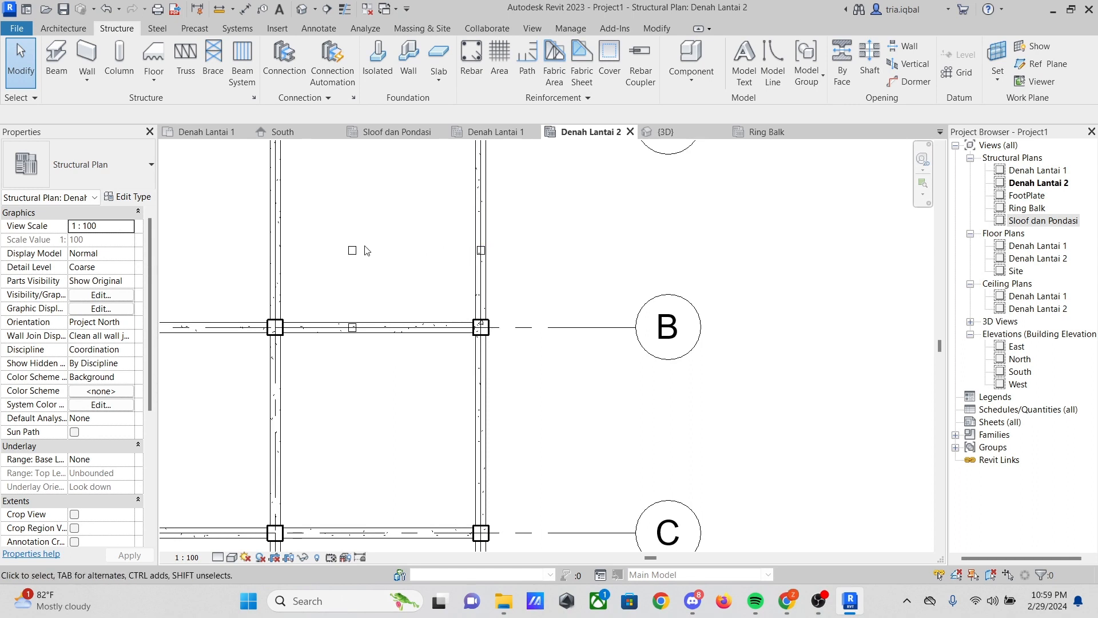
scroll(410, 306, "down", 2)
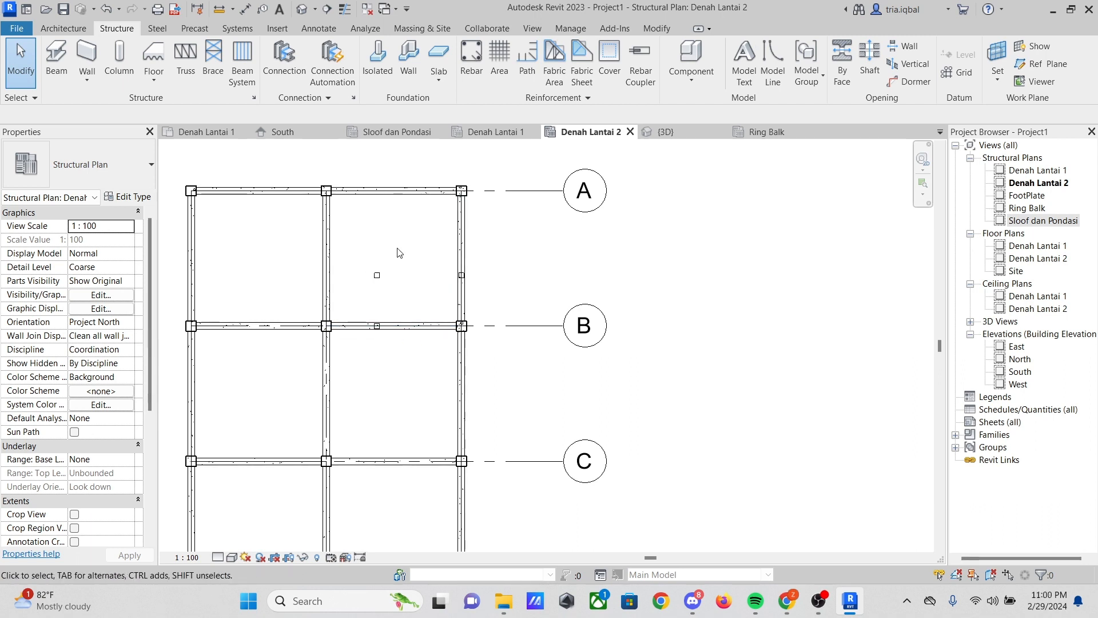
scroll(398, 252, "up", 4)
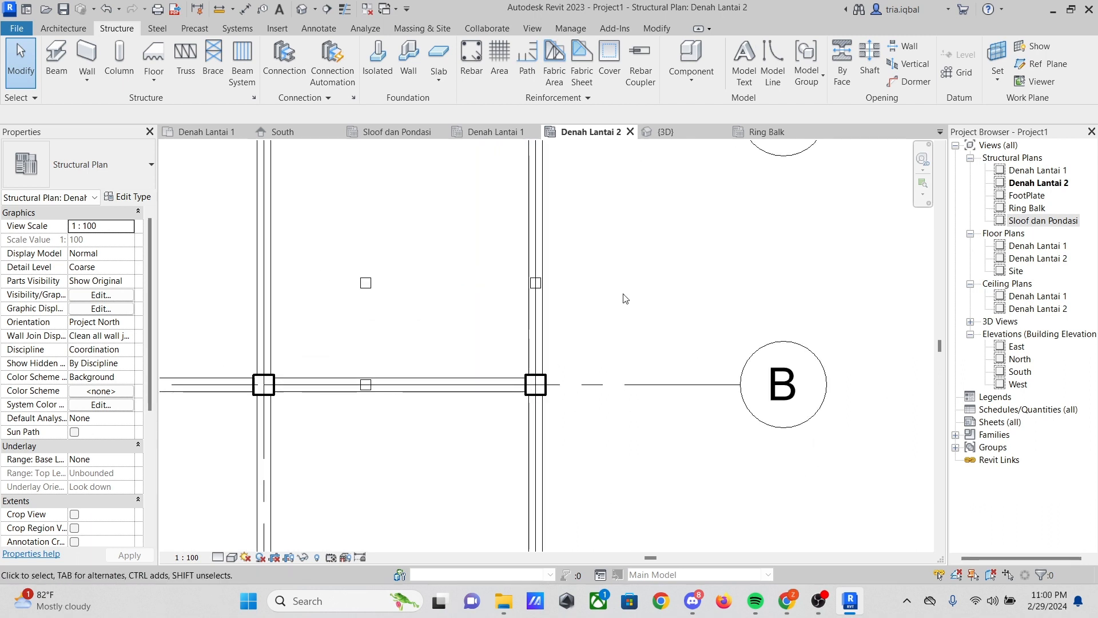
scroll(626, 298, "down", 1)
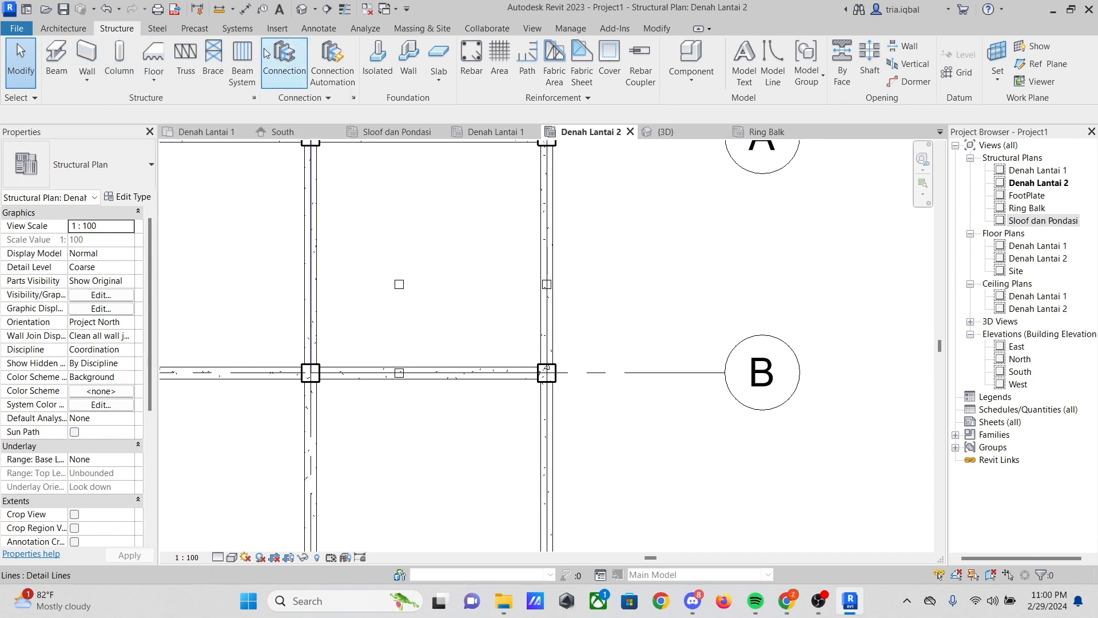
Draw an L-shaped detail line from the practical column on grid line 3, 200 cm into the bay and perpendicular to grid line B
left_click(325, 30)
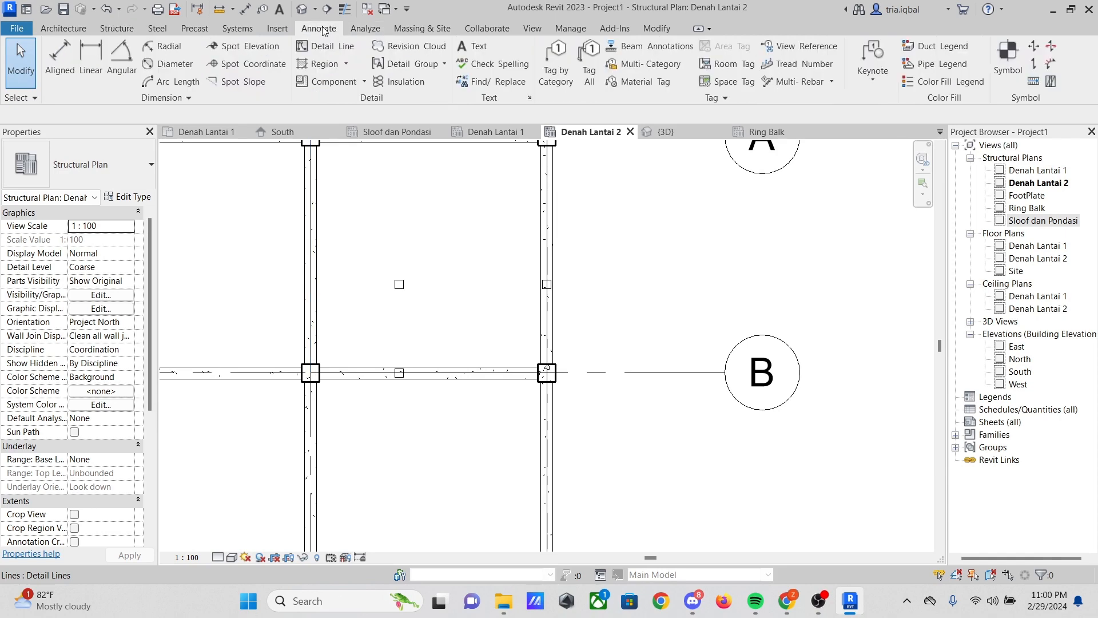
left_click(325, 45)
scroll(546, 298, "up", 3)
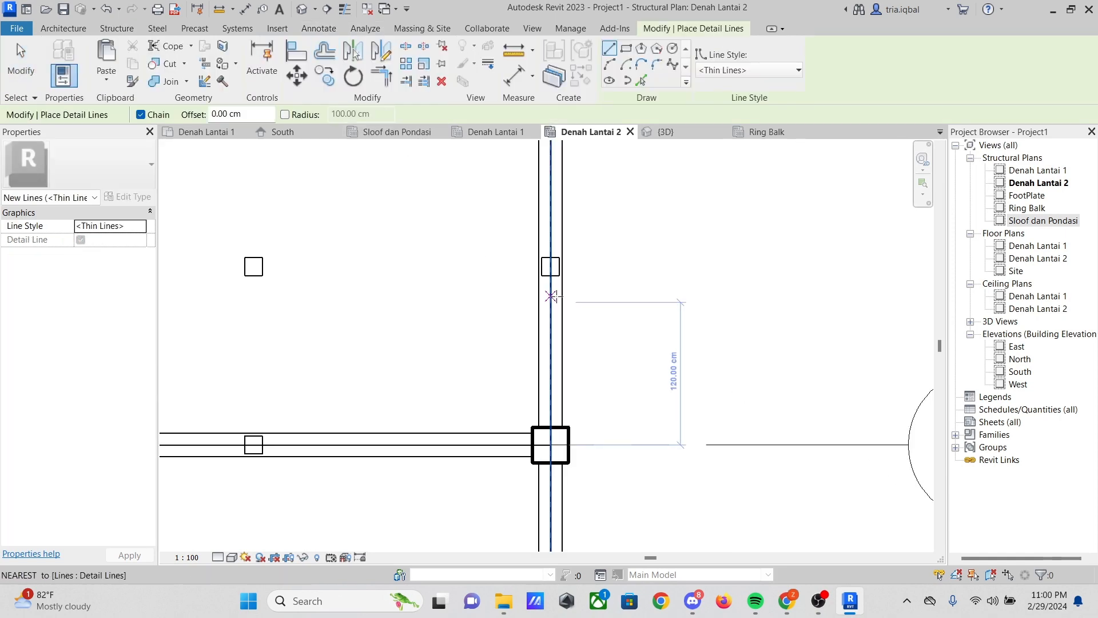
scroll(551, 296, "up", 2)
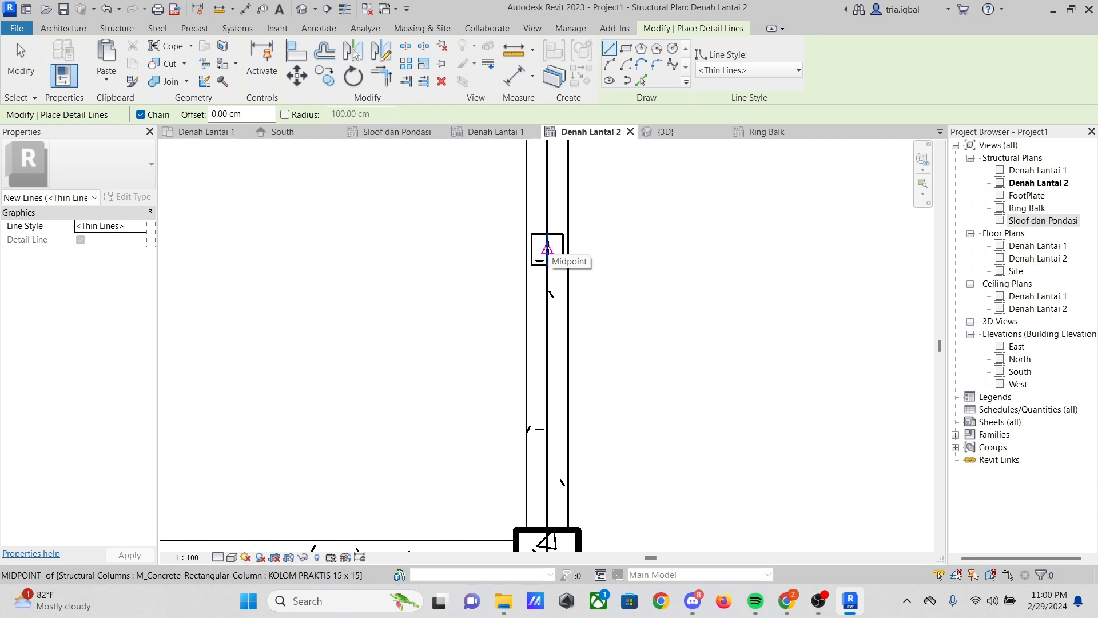
left_click(548, 248)
scroll(410, 245, "down", 2)
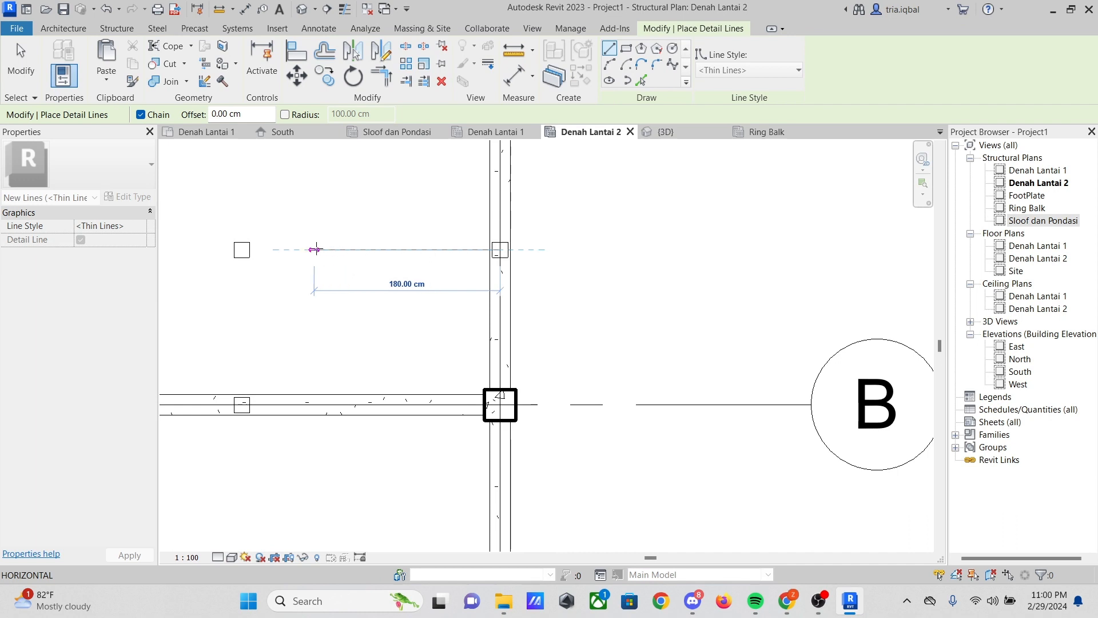
scroll(303, 249, "down", 2)
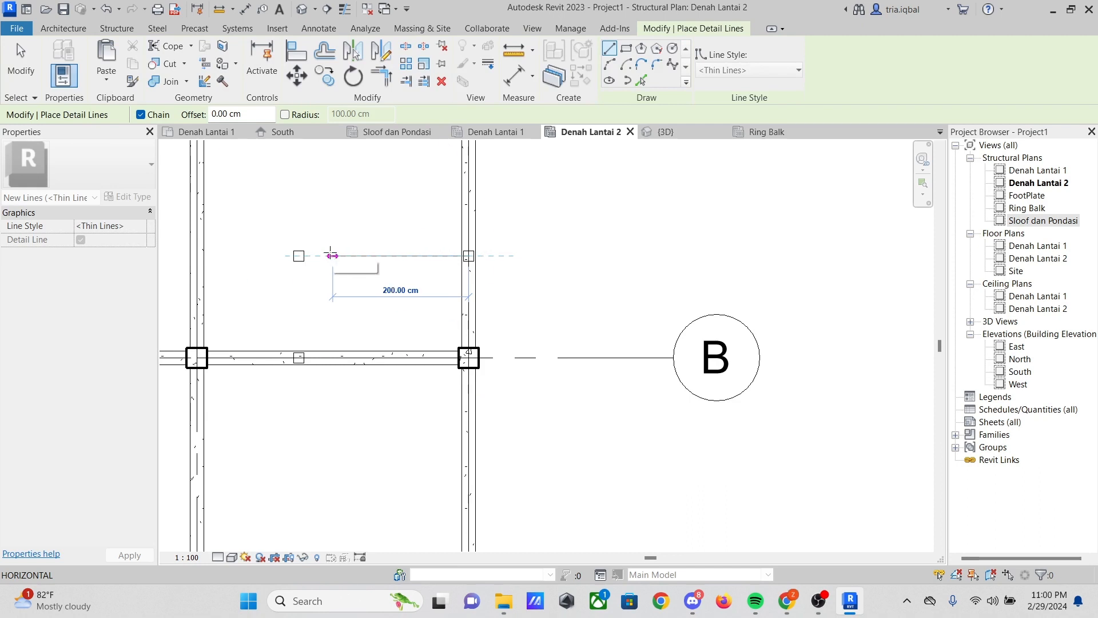
left_click(332, 256)
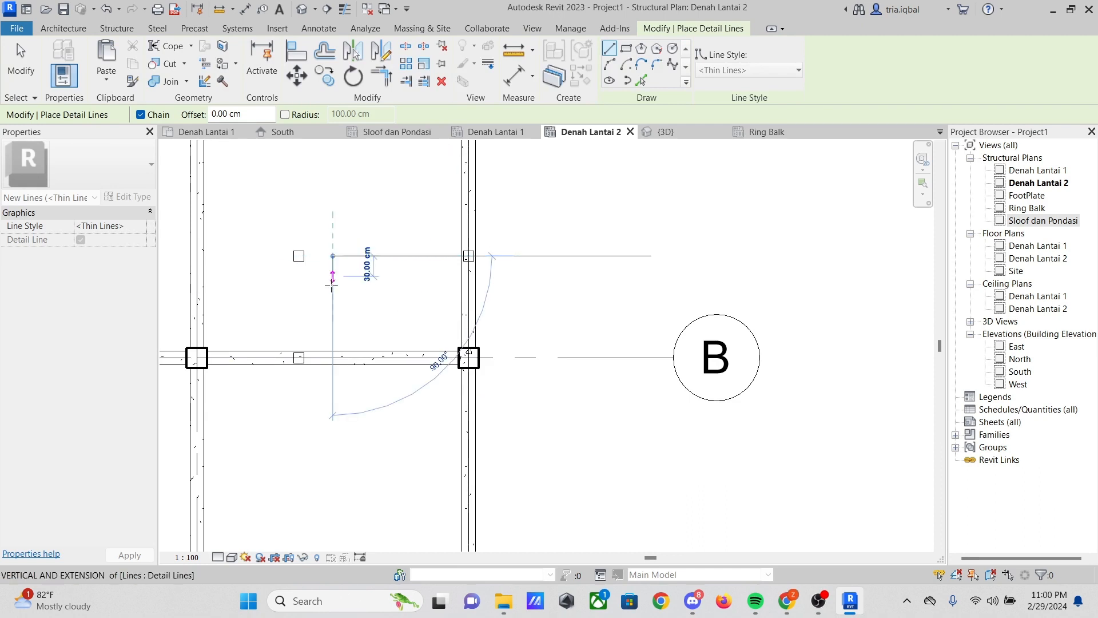
left_click(333, 357)
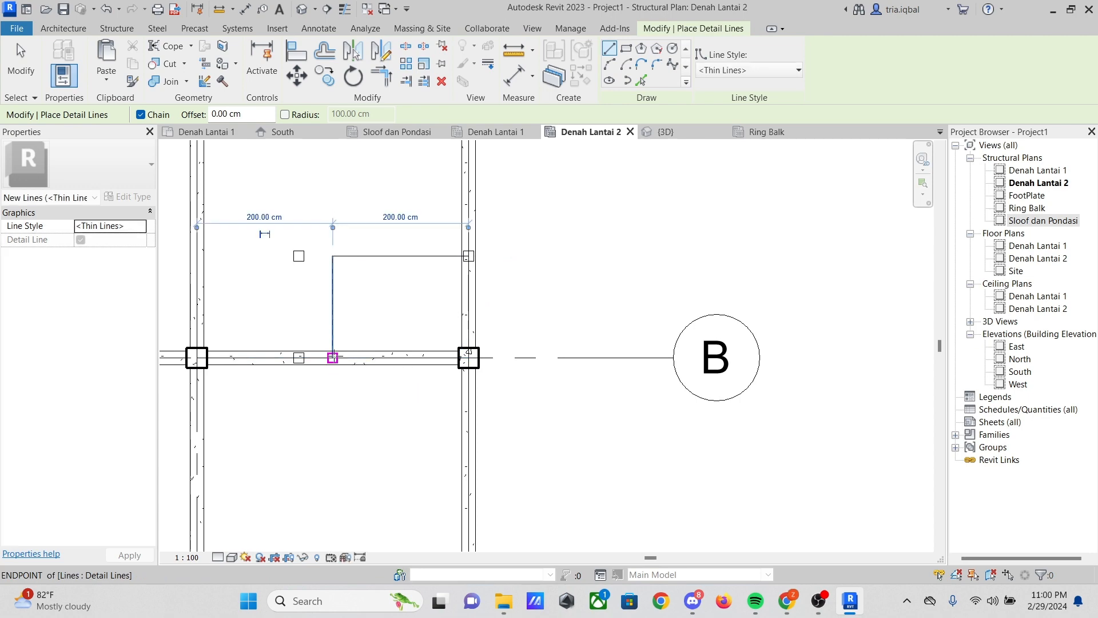
key("Escape")
scroll(570, 322, "down", 2)
scroll(570, 322, "down", 1)
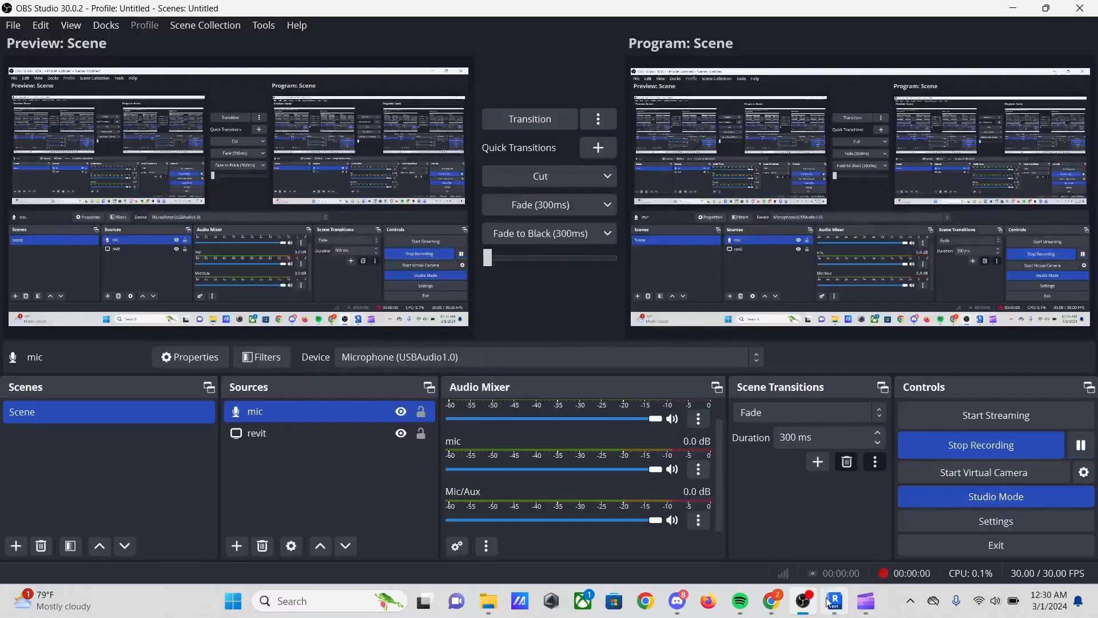
Switch from OBS Studio to the Denah Lantai 2 plan in Revit, framing the L-shaped outline between grid lines A and B
mouse_move(829, 602)
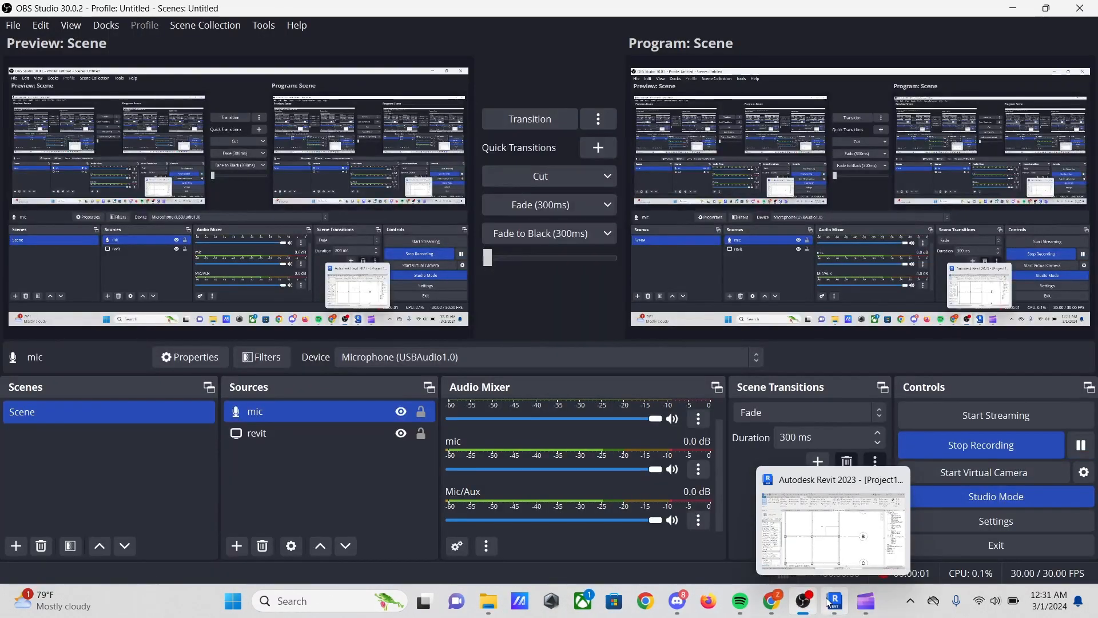
left_click(829, 601)
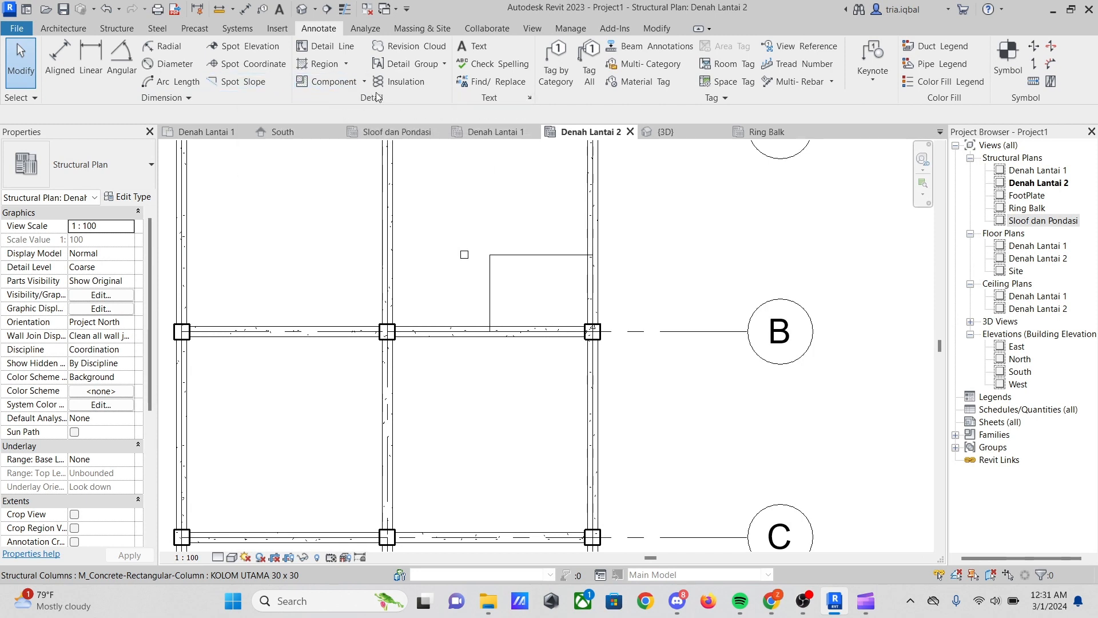
scroll(558, 277, "up", 3)
scroll(566, 269, "down", 3)
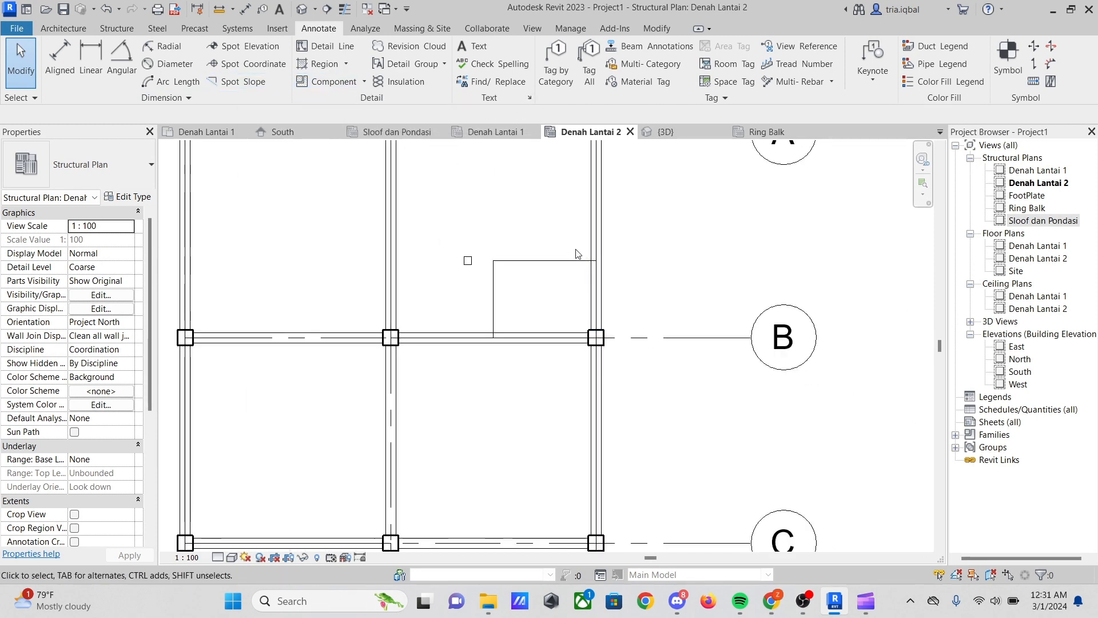
scroll(566, 255, "up", 3)
scroll(504, 340, "down", 3)
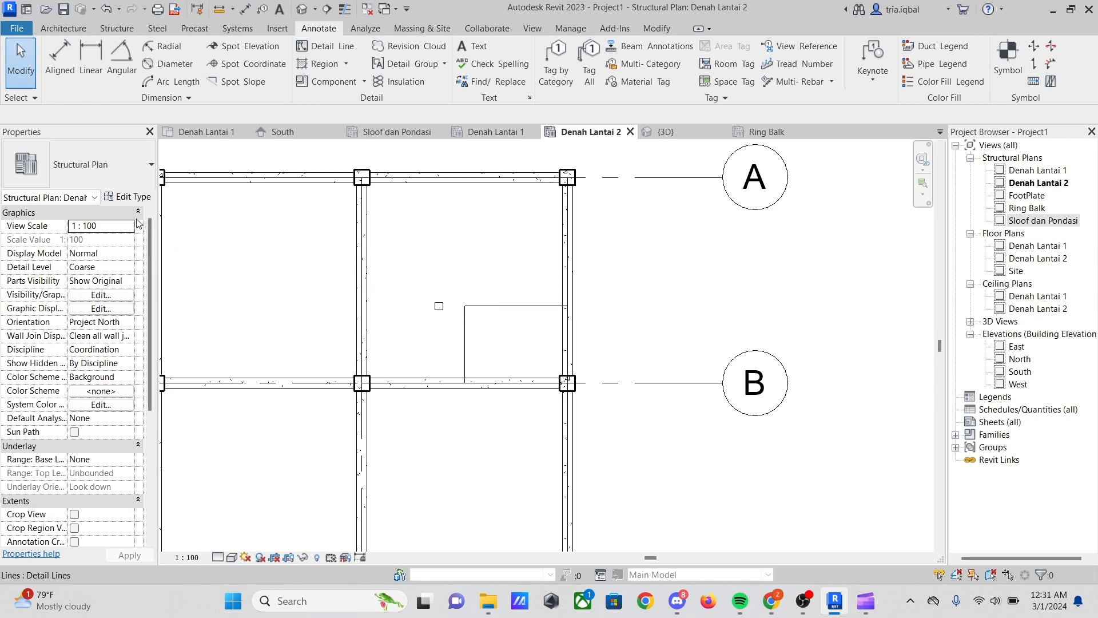
Start placing a structural beam in the Denah Lantai 2 plan with the SLOOF 15 x 20 type
left_click(128, 28)
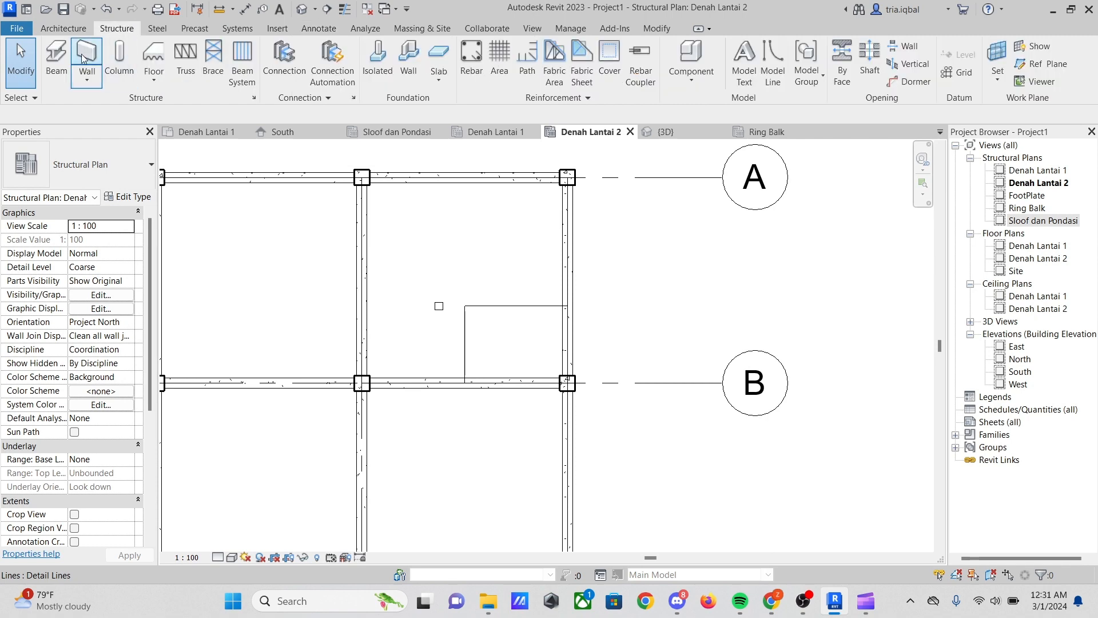
left_click(54, 57)
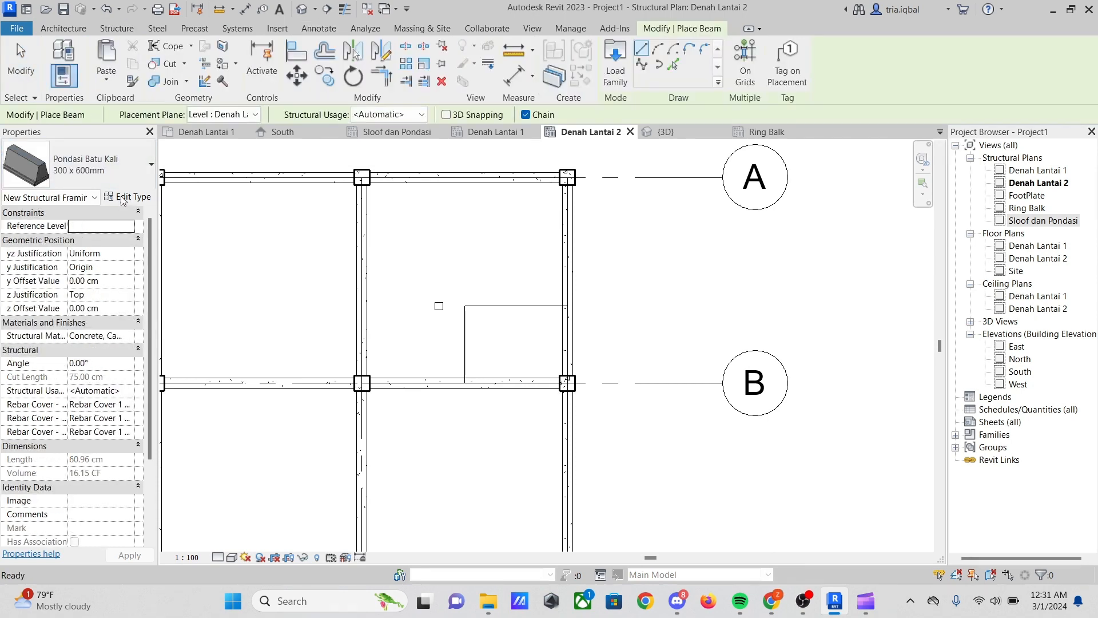
left_click(141, 166)
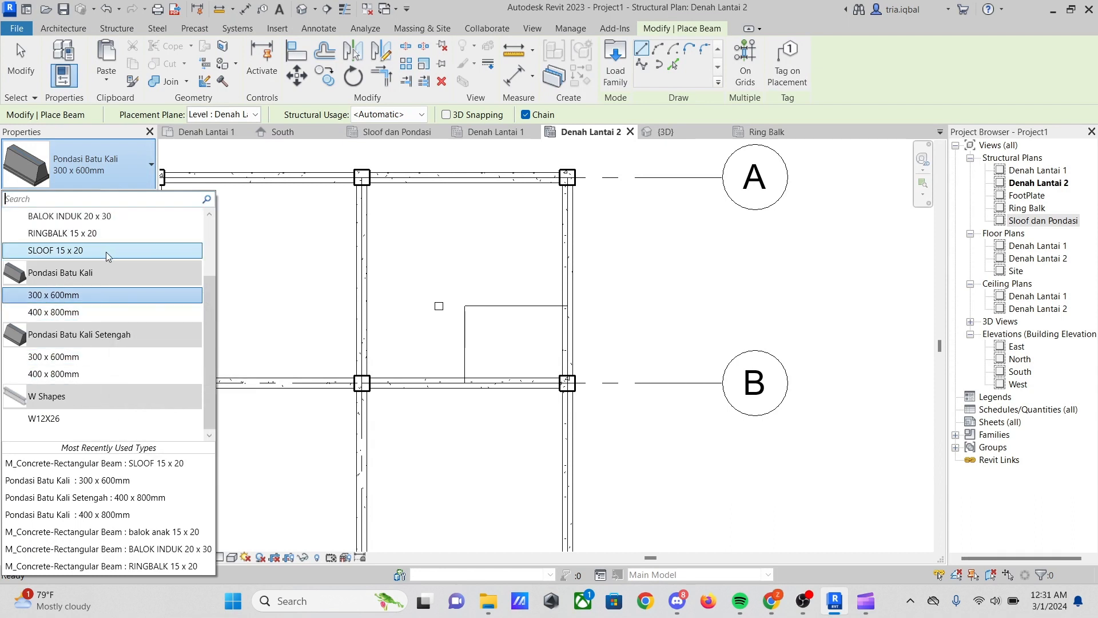
mouse_move(106, 255)
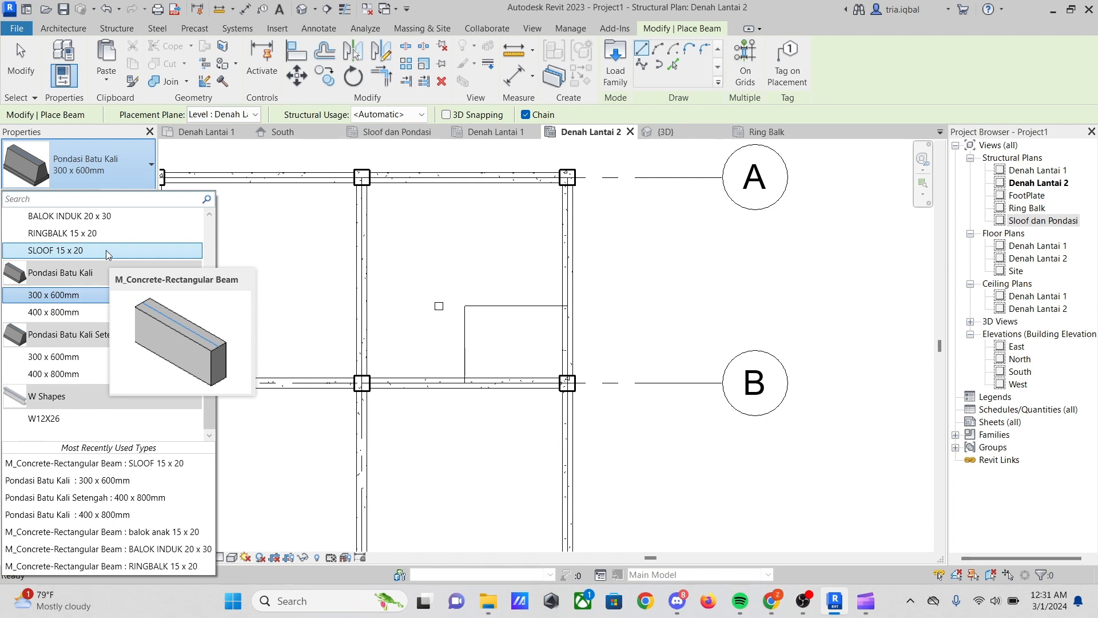
left_click(105, 249)
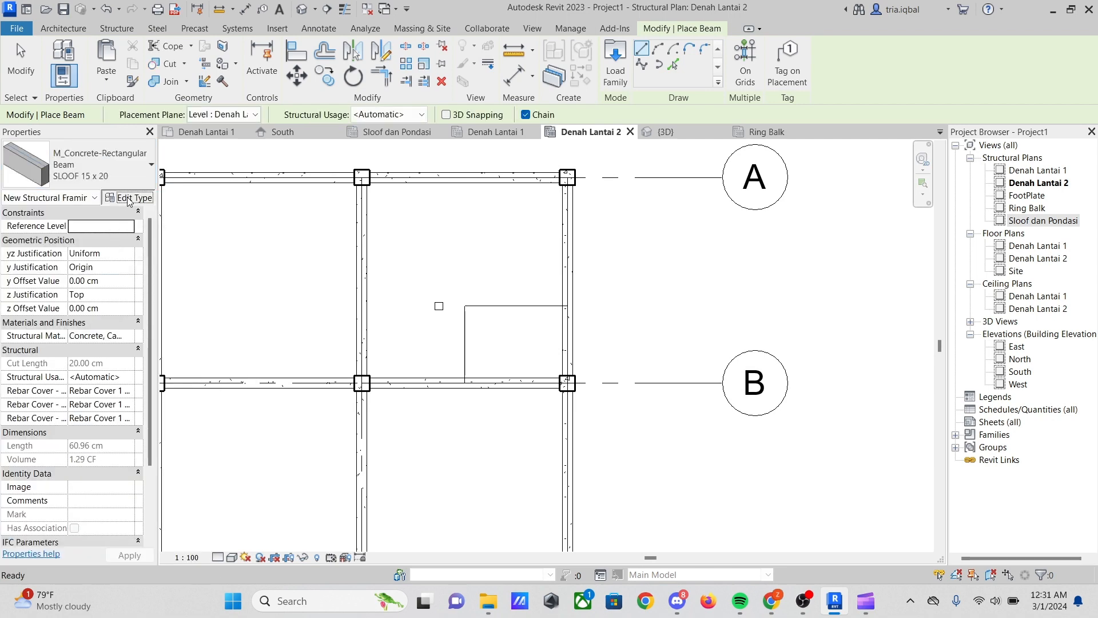
Try to duplicate the SLOOF 15 x 20 beam type under the name BALOK ANAK 15 x 20
left_click(128, 198)
left_click(635, 135)
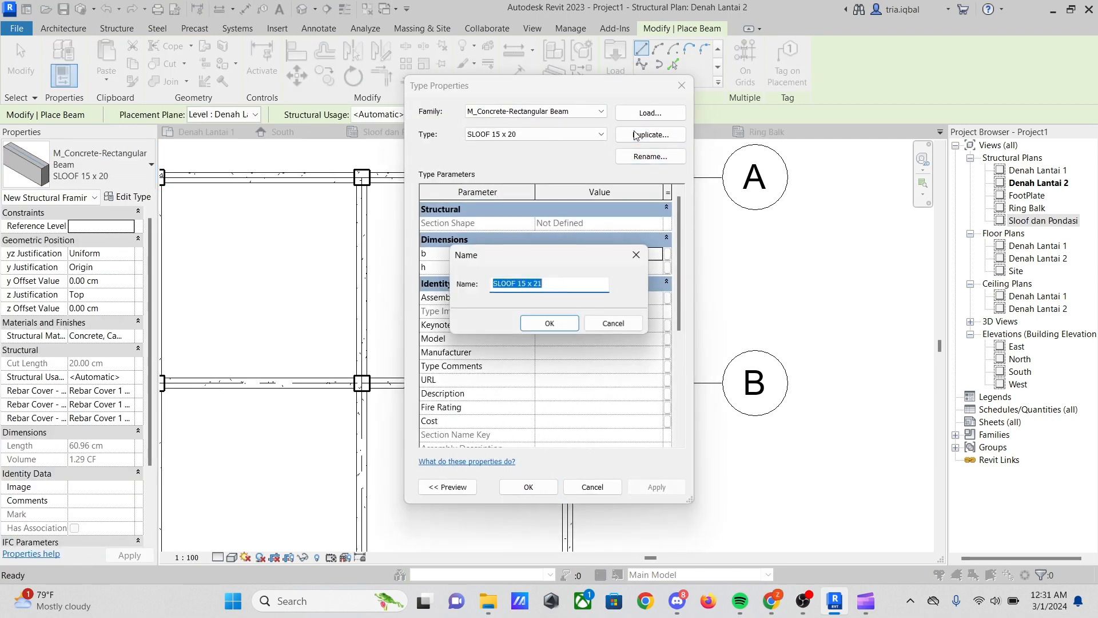
left_click(519, 284)
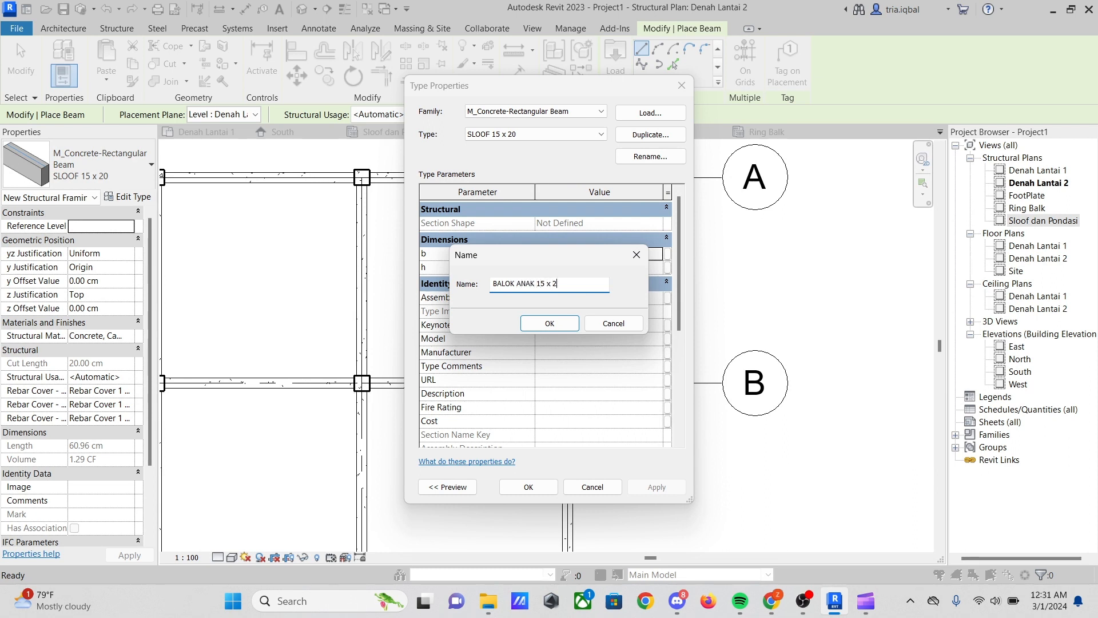
key("Return")
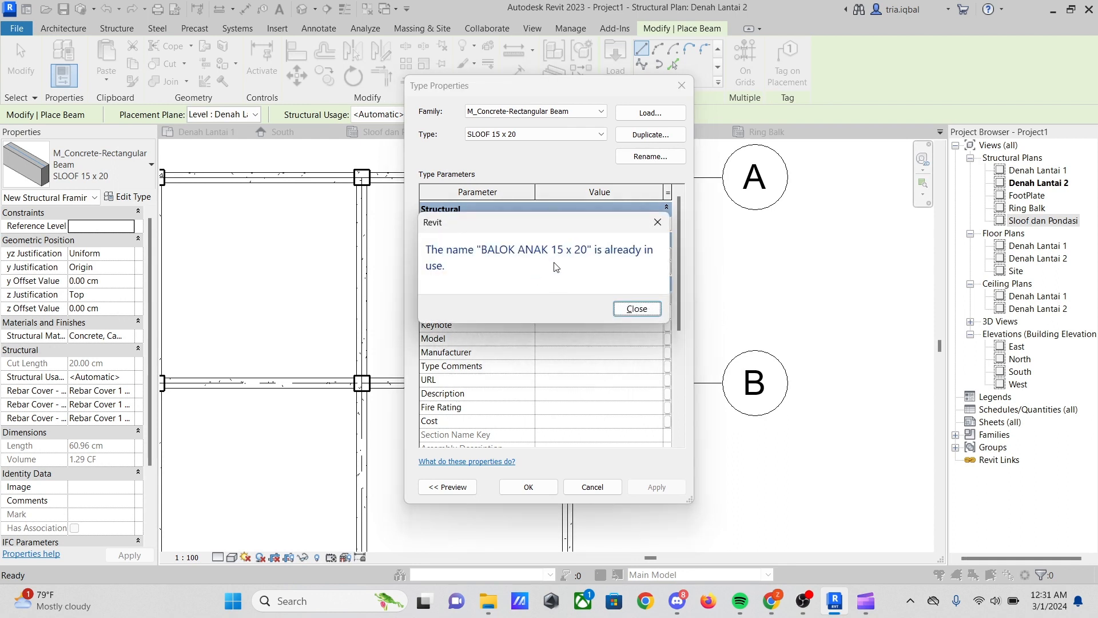
left_click(635, 309)
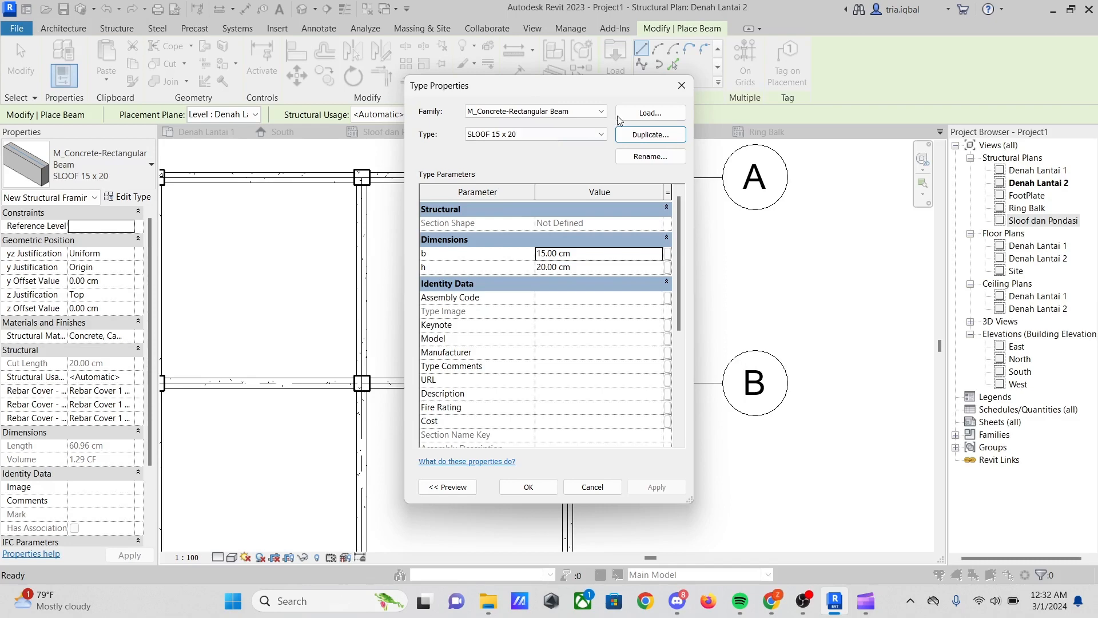
left_click(681, 85)
Place a 200 cm balok anak 15 x 20 beam along the L-shaped outline's horizontal leg, starting from the grid line 3 beam
left_click(130, 156)
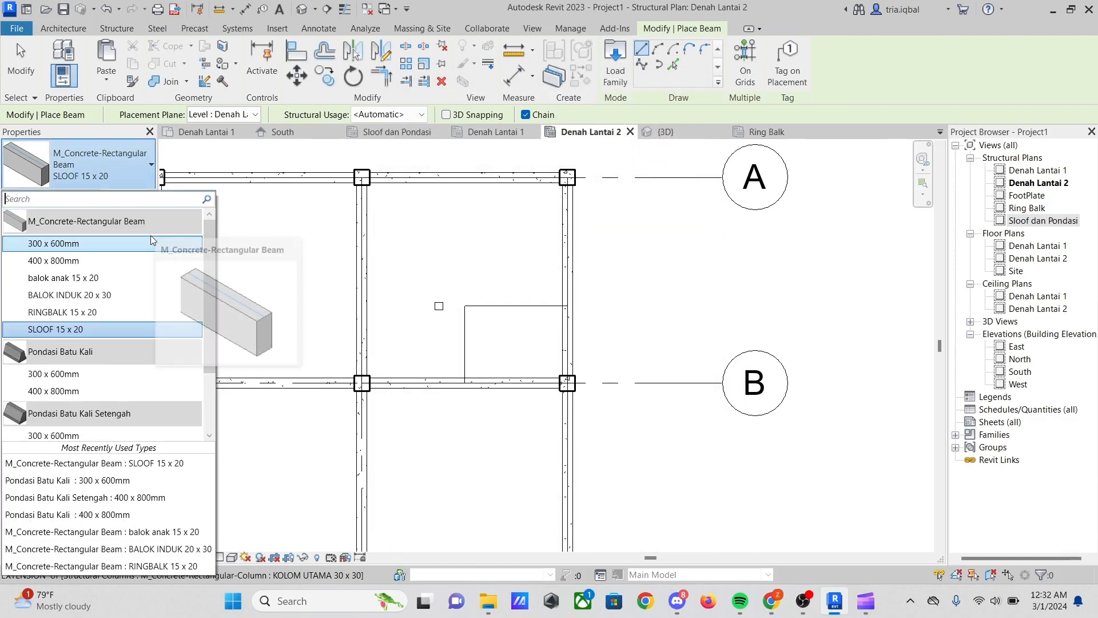
left_click(125, 278)
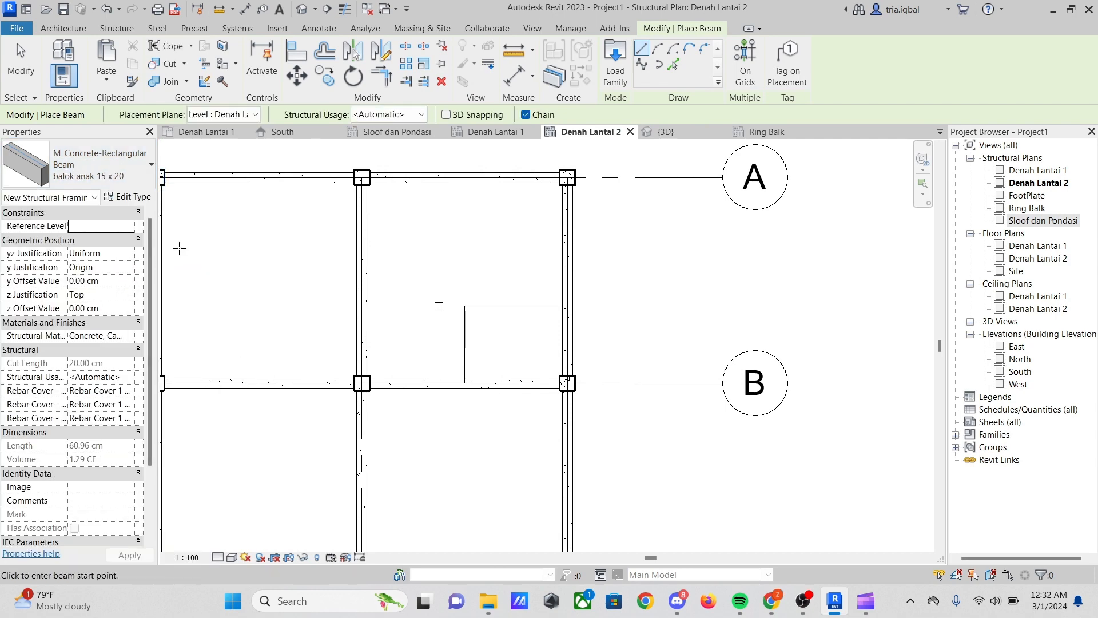
scroll(569, 258, "down", 2)
scroll(572, 269, "up", 2)
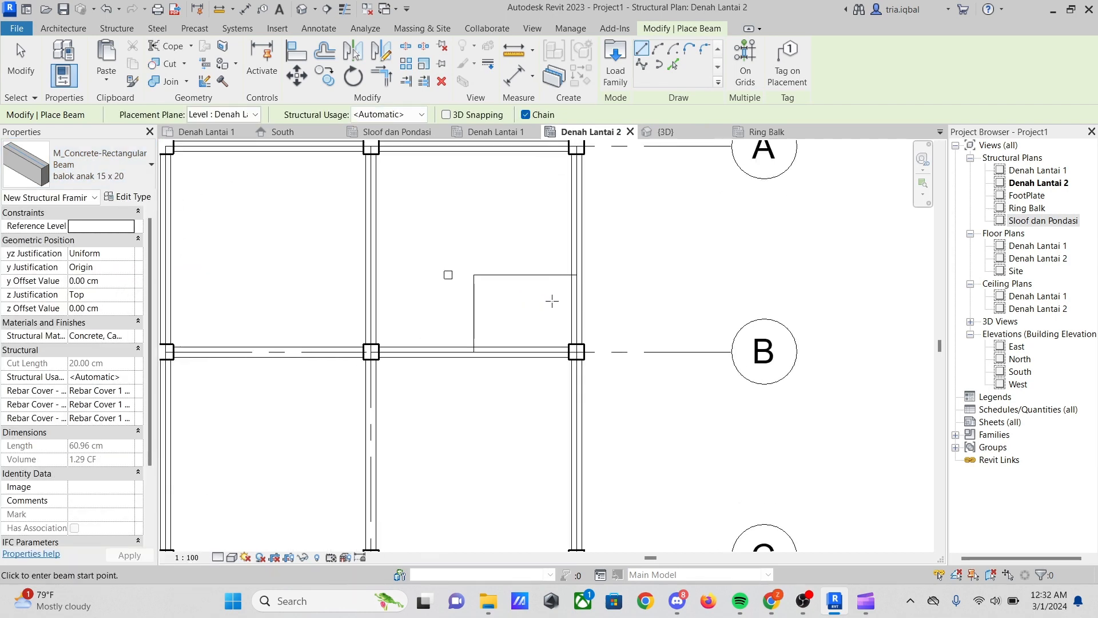
scroll(573, 273, "up", 3)
scroll(573, 273, "up", 2)
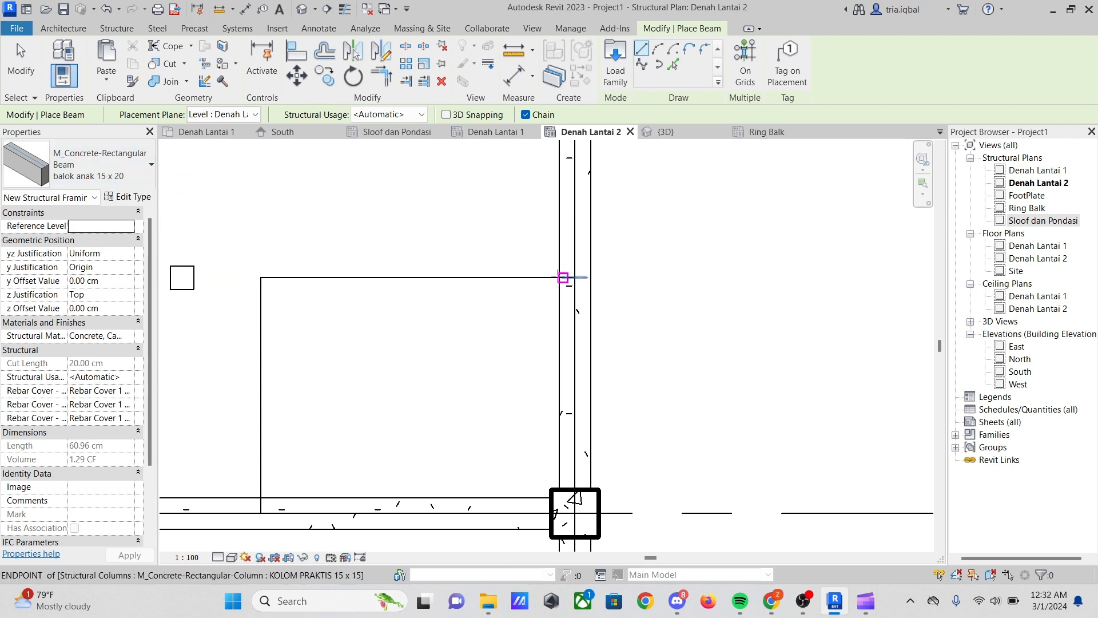
scroll(563, 277, "up", 1)
scroll(595, 275, "down", 3)
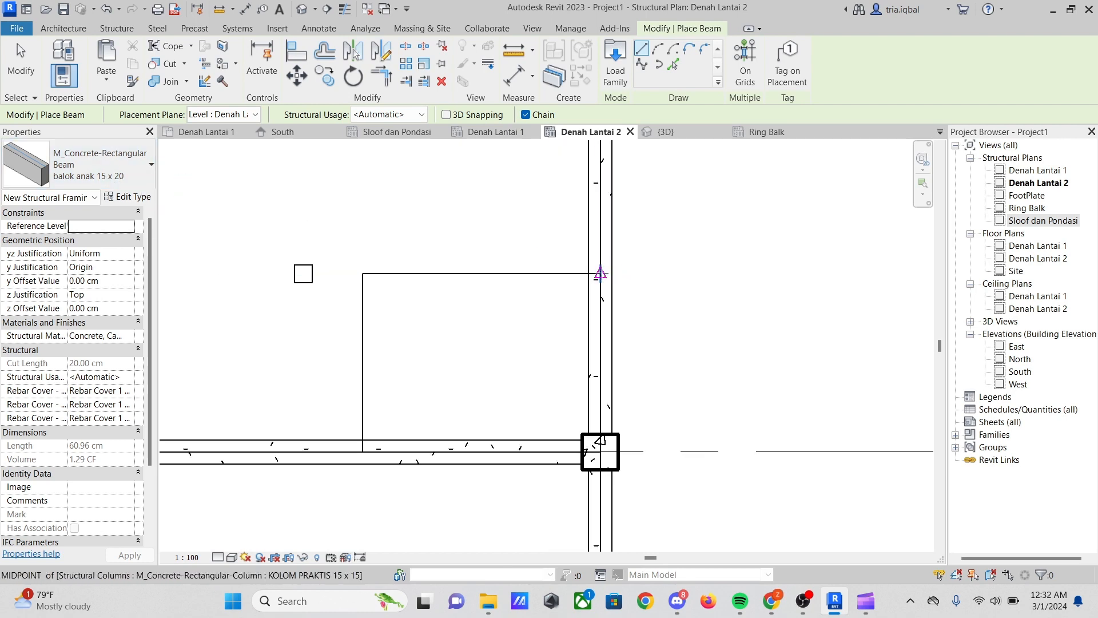
left_click(600, 273)
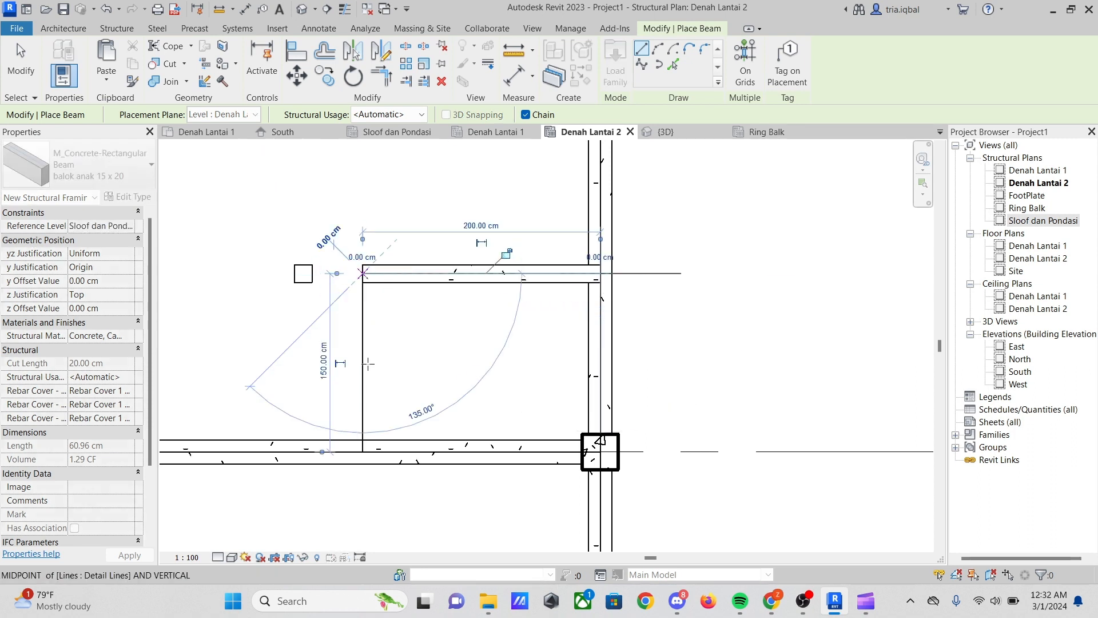
left_click(362, 274)
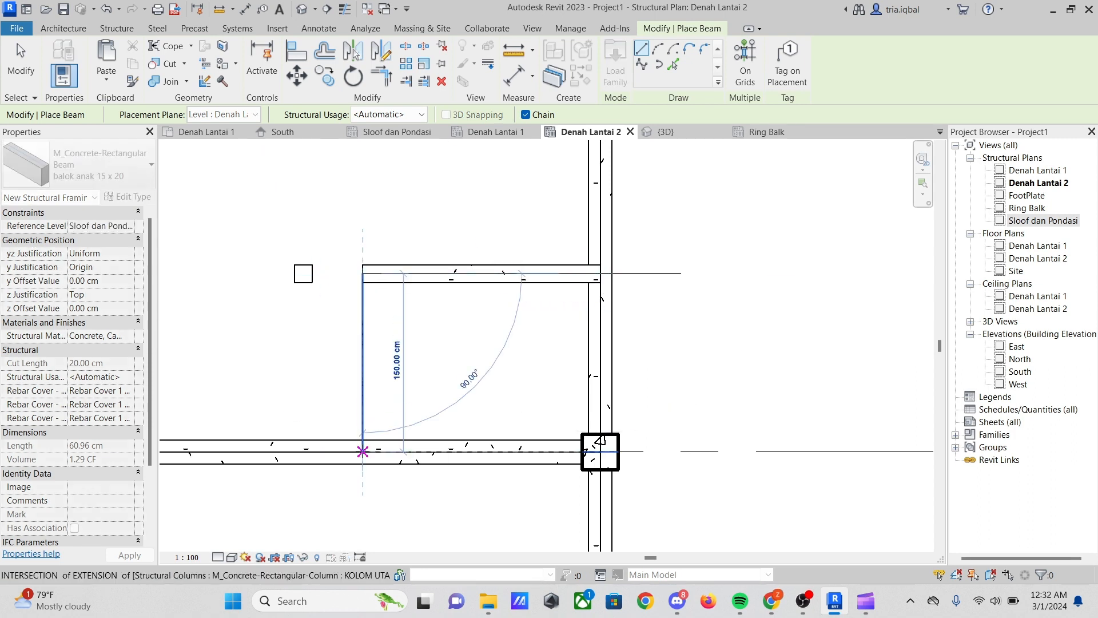
Continue with a 150 cm beam from the outline's corner to the main beam on grid line B, and finish beam placement
scroll(528, 325, "down", 2)
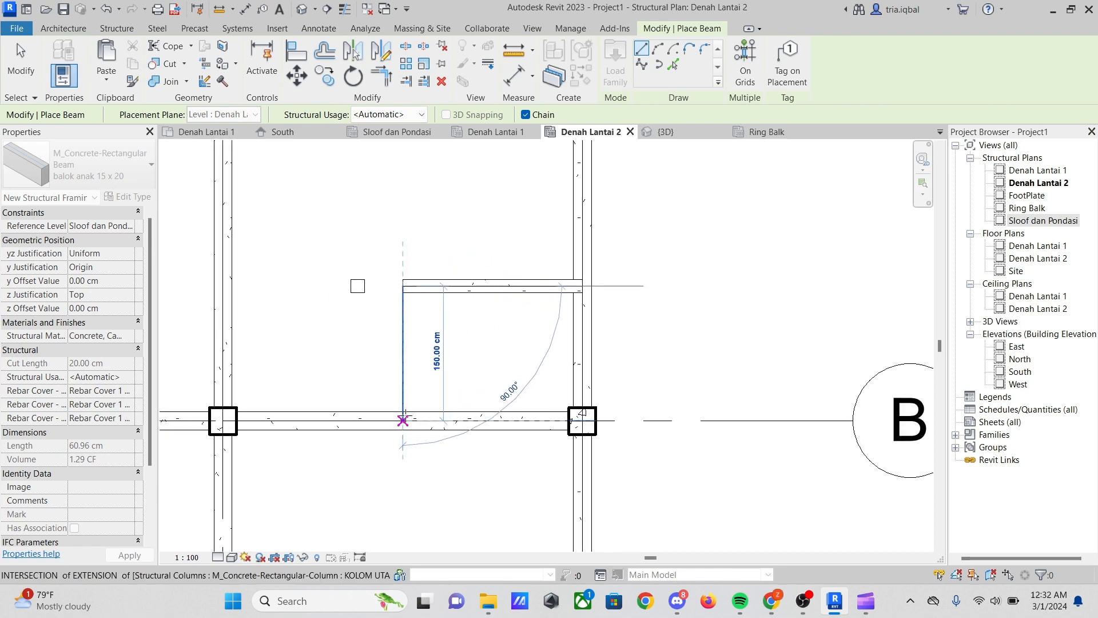
left_click(403, 420)
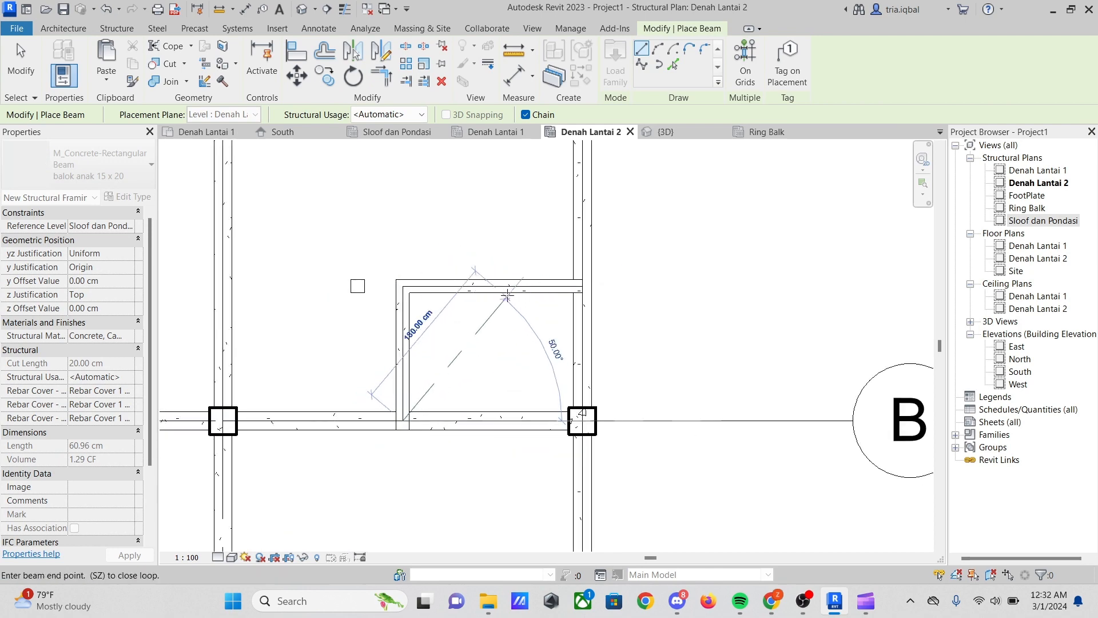
key("Escape")
key("Escape")
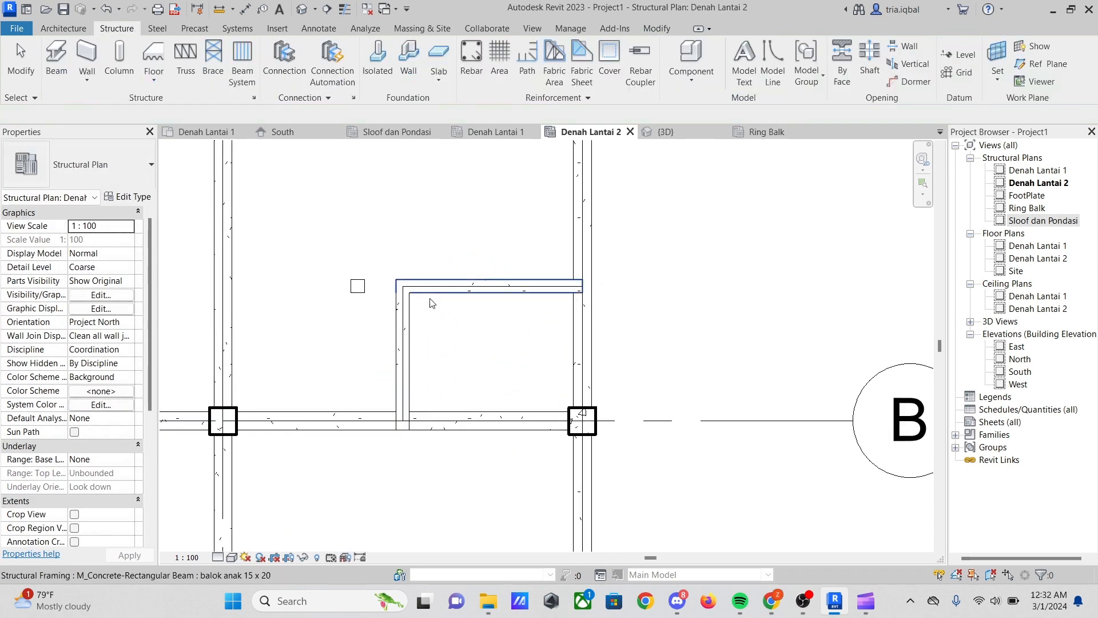
Extend the free end of the horizontal balok anak beam across the bay to the opposite main beam, making it 400 cm long
left_click(448, 302)
scroll(423, 286, "down", 2)
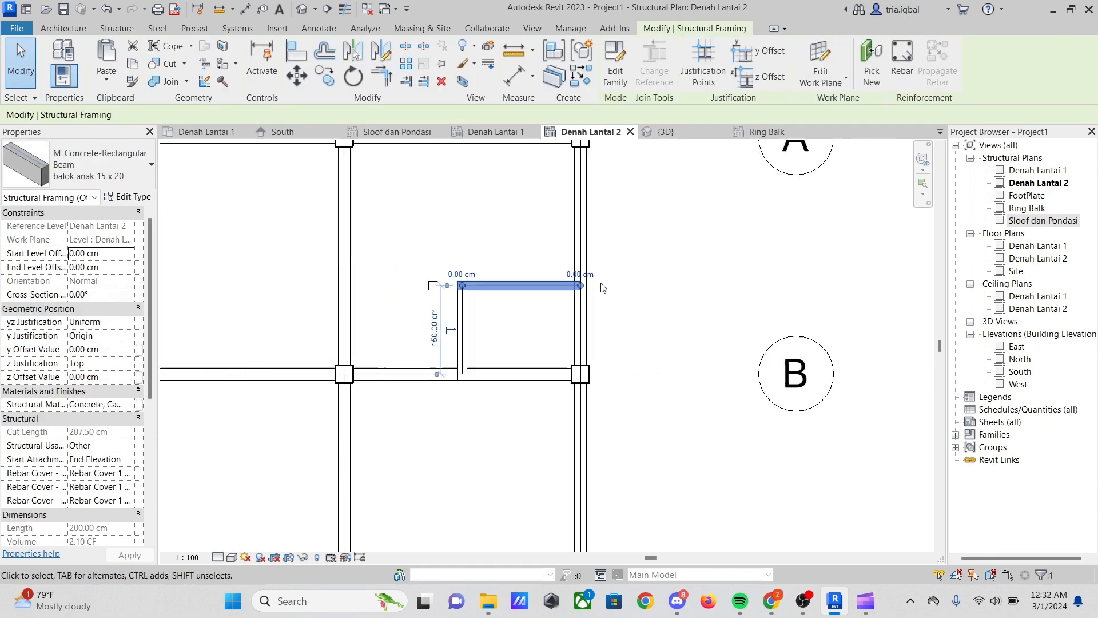
scroll(394, 273, "up", 1)
scroll(394, 273, "up", 2)
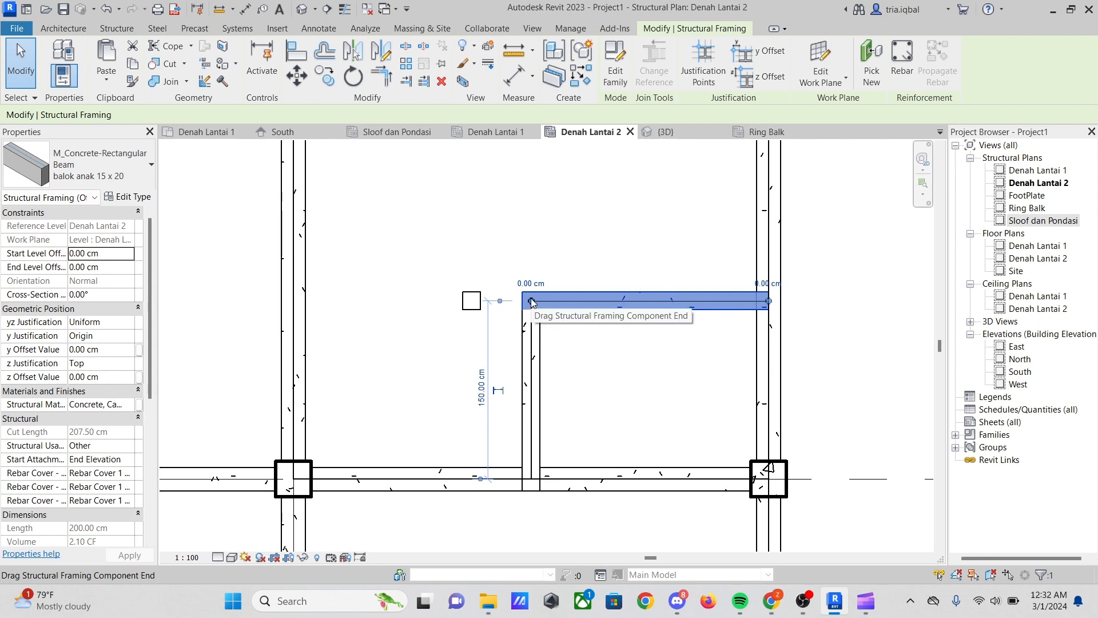
left_click_drag(532, 303, 294, 300)
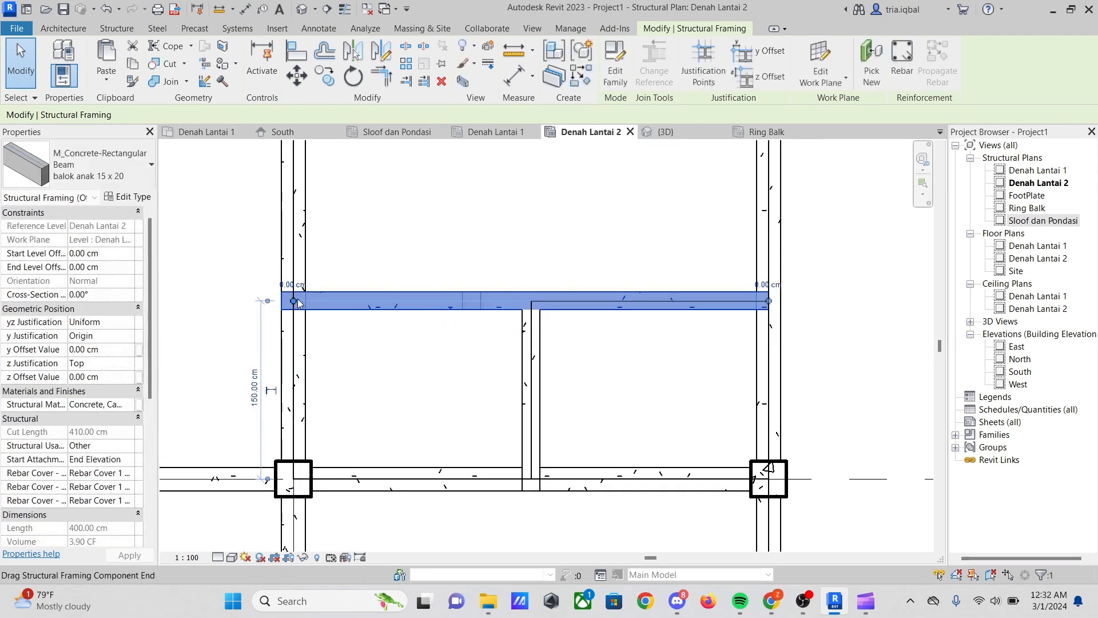
left_click(624, 264)
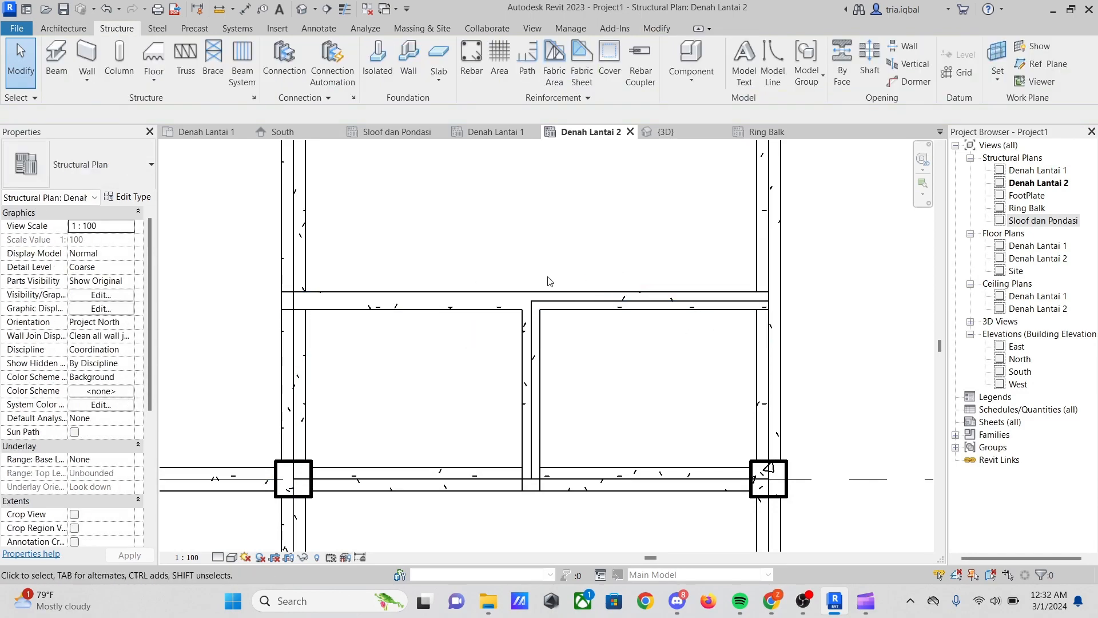
Place KOLOM PRAKTIS 15 x 15 columns at the outline's grid line 3 end, corner and grid line B end, and open the 3D view
scroll(523, 286, "down", 1)
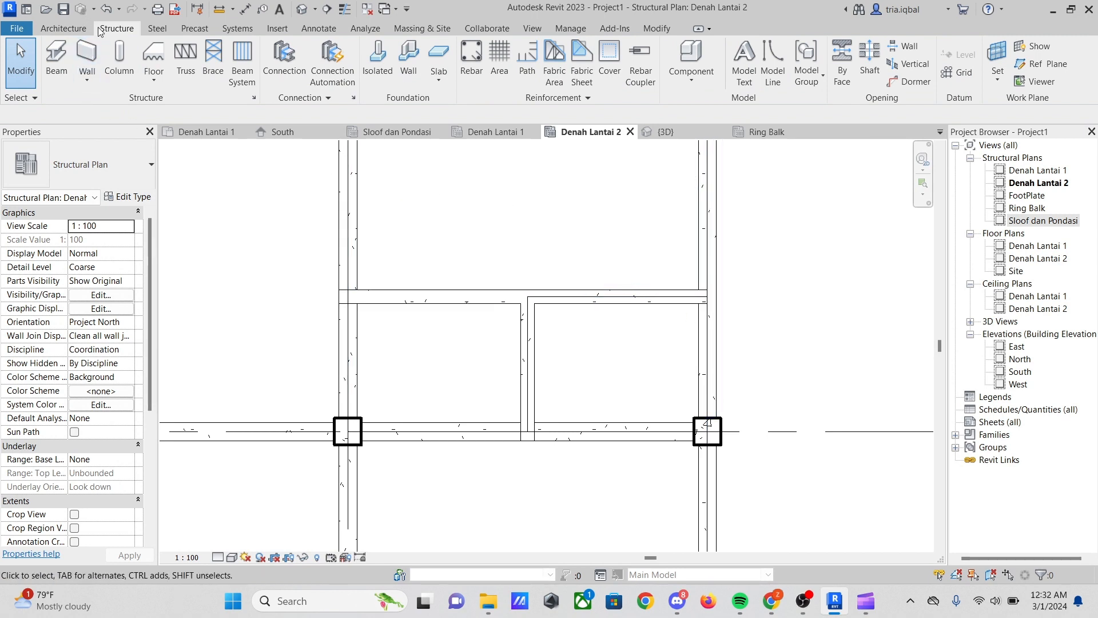
left_click(122, 57)
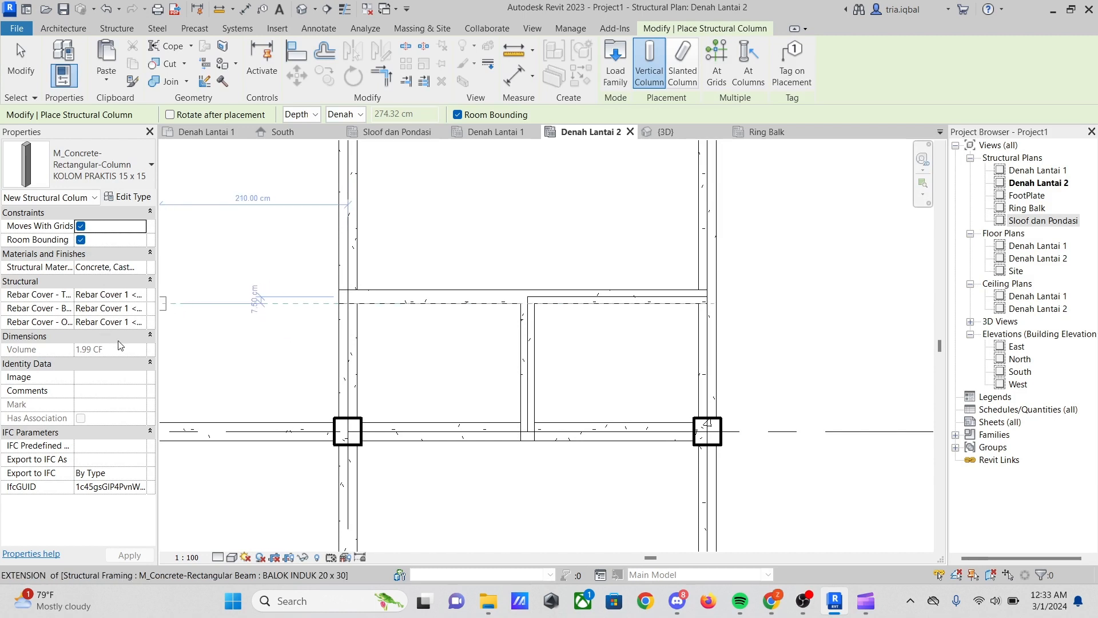
scroll(285, 405, "down", 1)
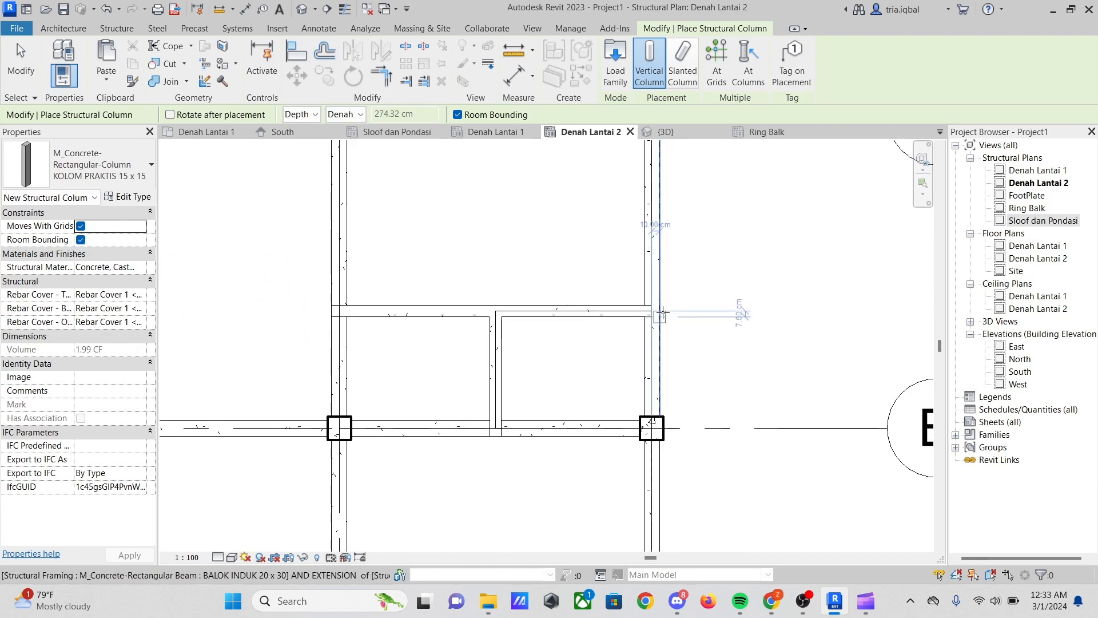
scroll(662, 312, "up", 5)
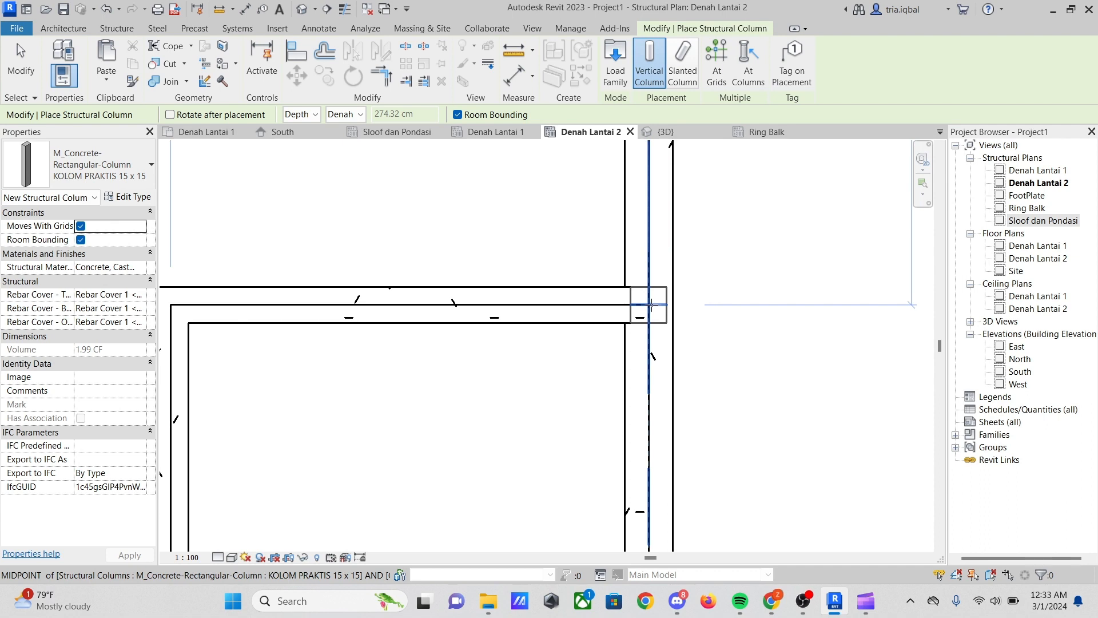
left_click(649, 305)
scroll(756, 303, "down", 4)
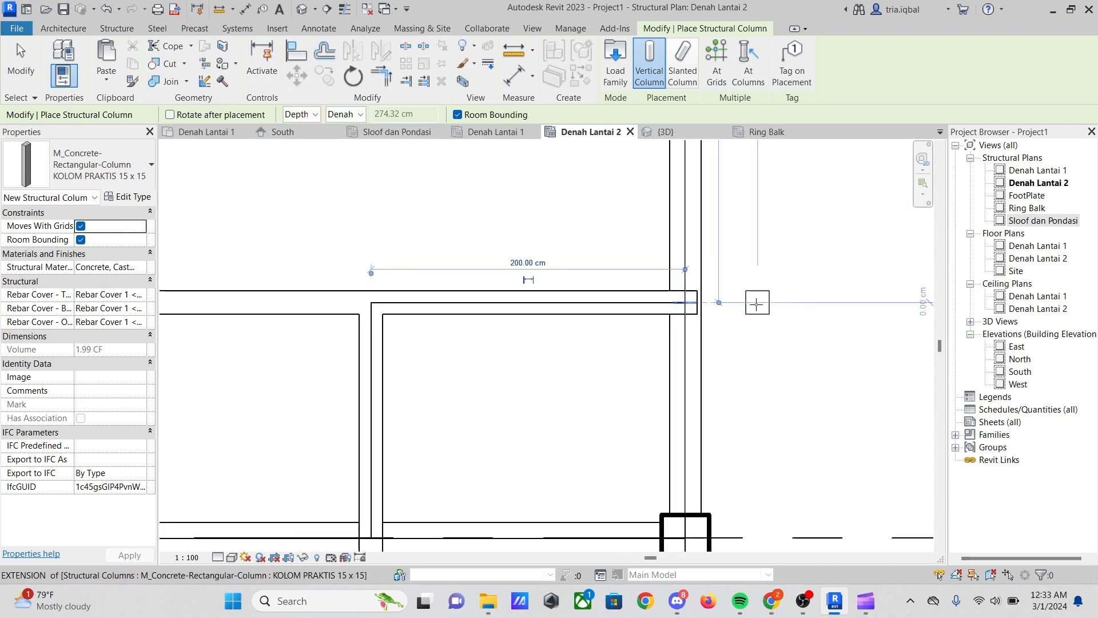
left_click(409, 311)
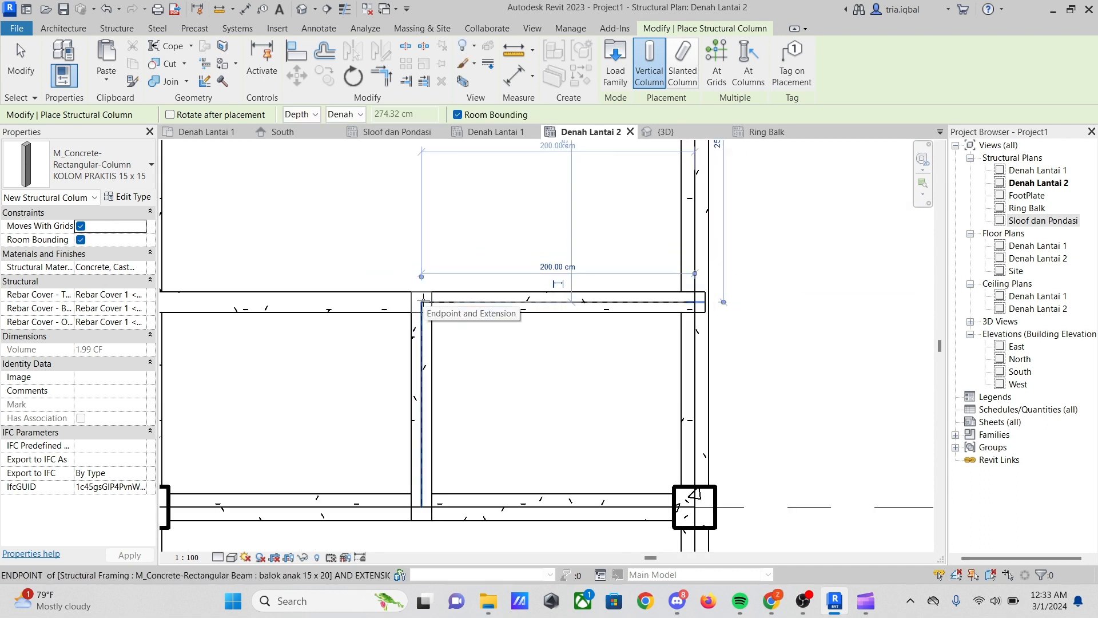
left_click(423, 508)
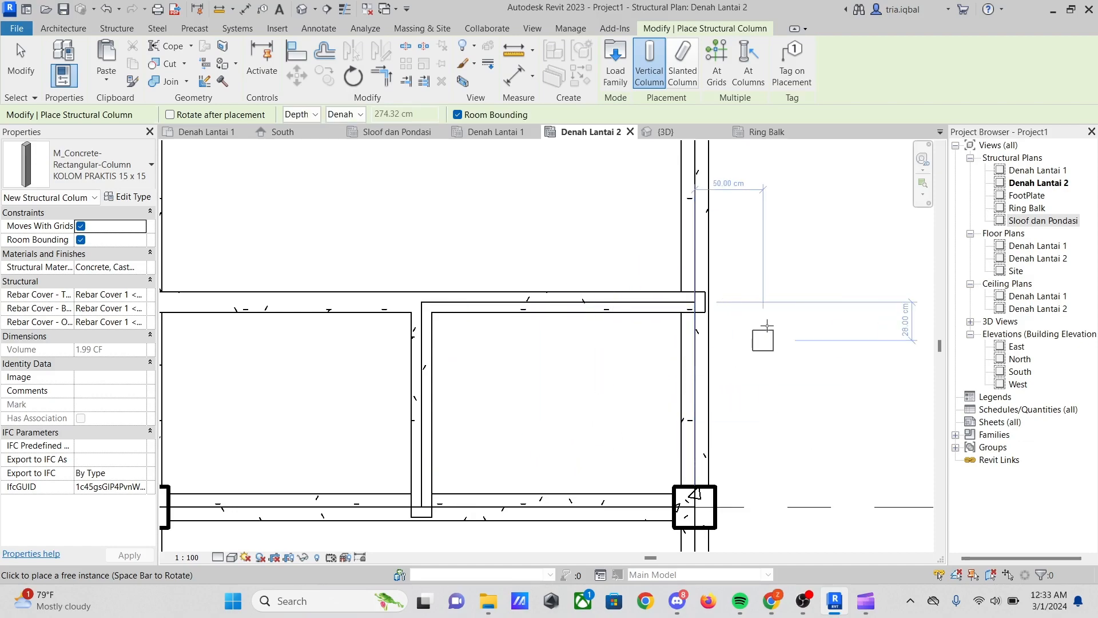
key("Escape")
left_click(664, 131)
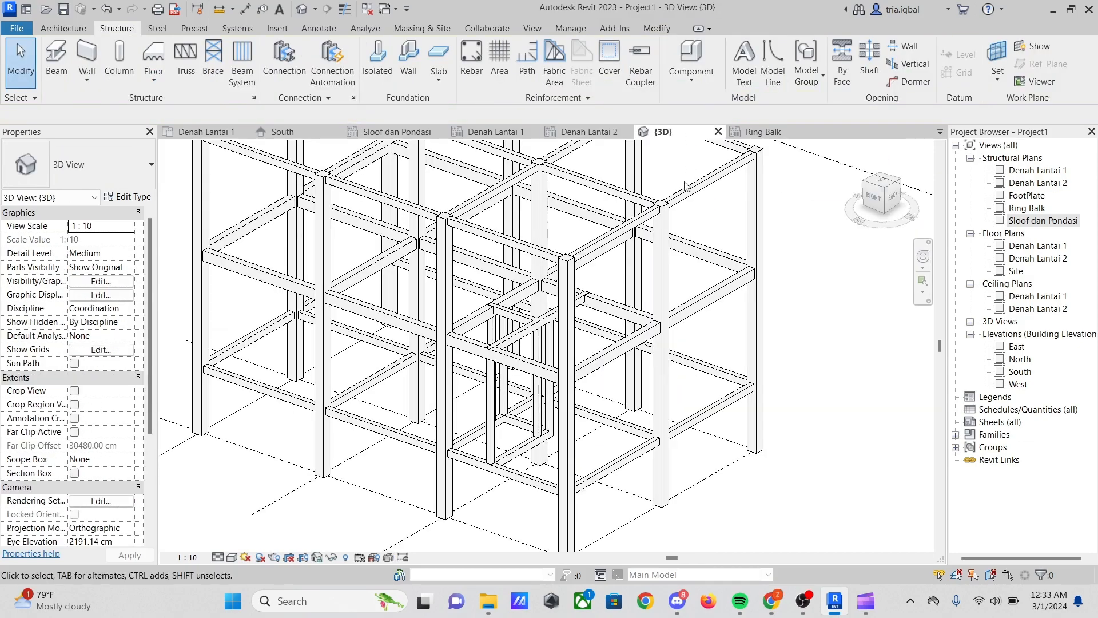
Set the three new KOLOM PRAKTIS 15 x 15 columns to run from base level Denah Lantai 2 to top level Ring Balk
scroll(525, 412, "up", 2)
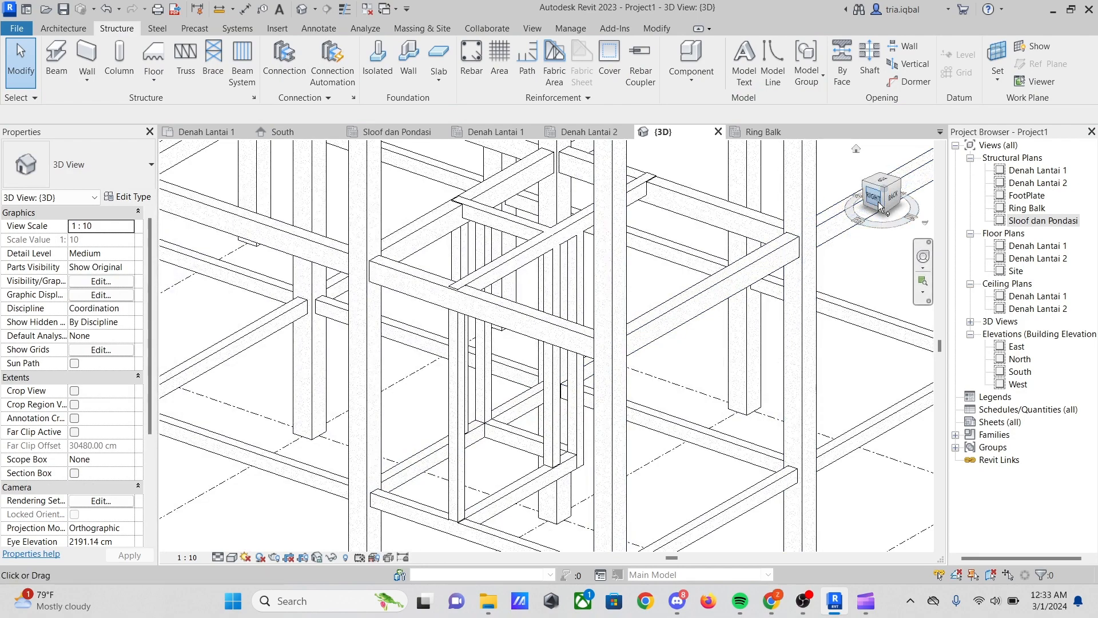
mouse_move(880, 205)
left_mouse_down()
mouse_move(899, 204)
mouse_move(889, 189)
left_mouse_up()
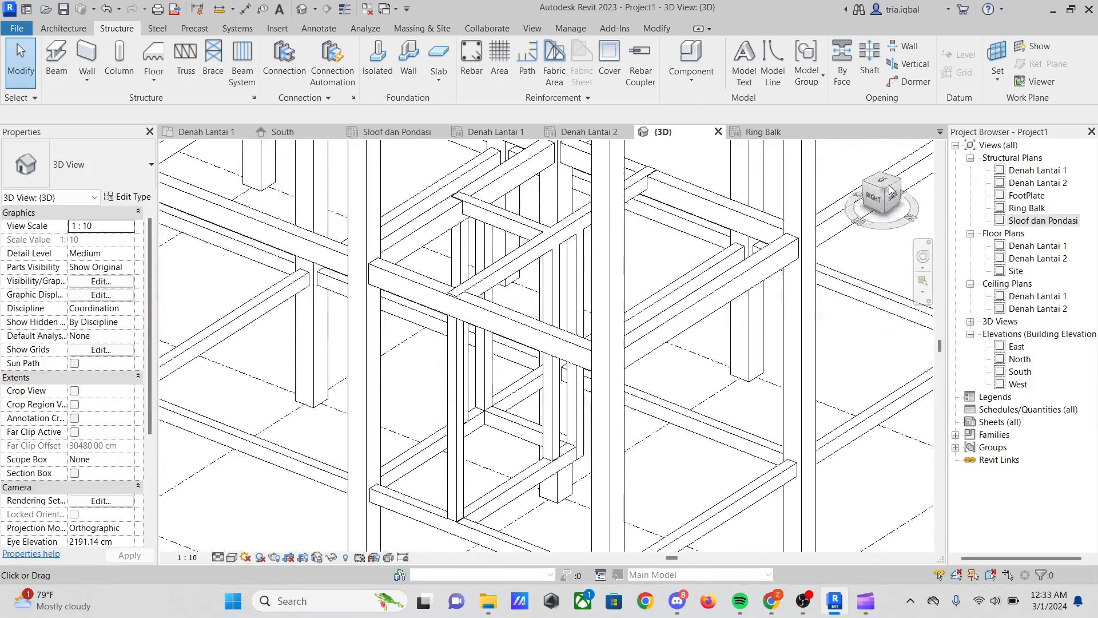
left_click(556, 407)
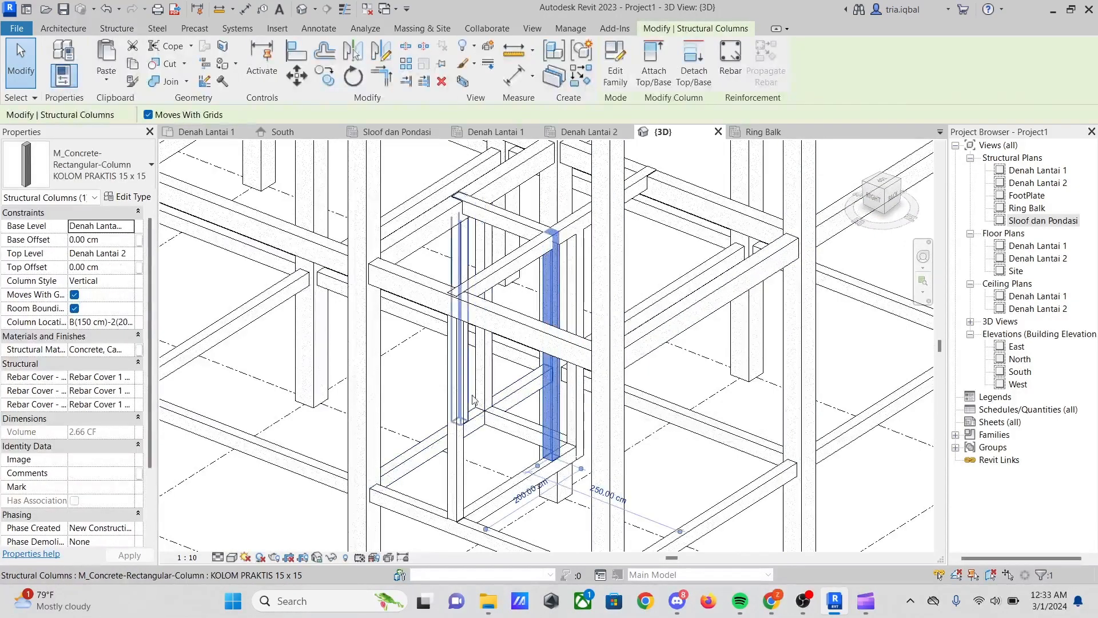
left_click(459, 244, "ctrl")
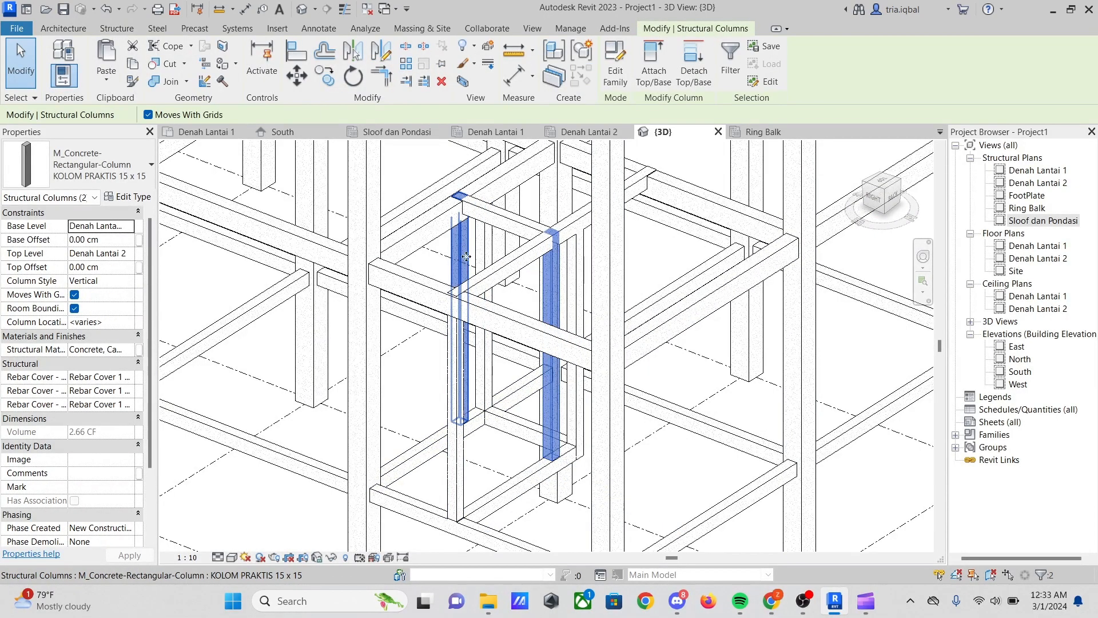
left_click(460, 426, "ctrl")
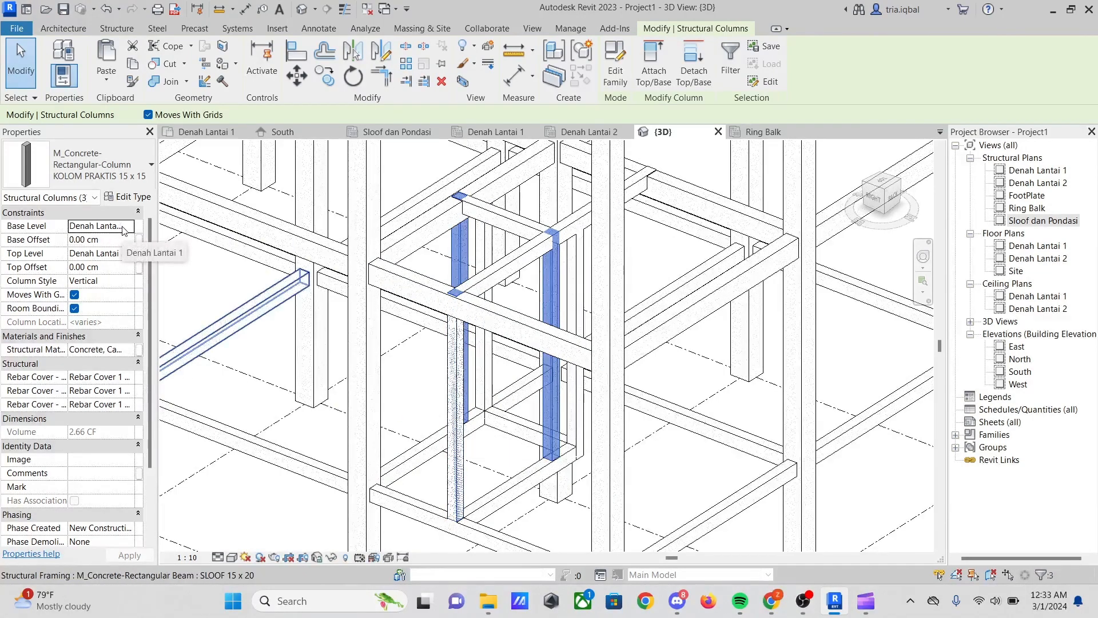
left_click(131, 256)
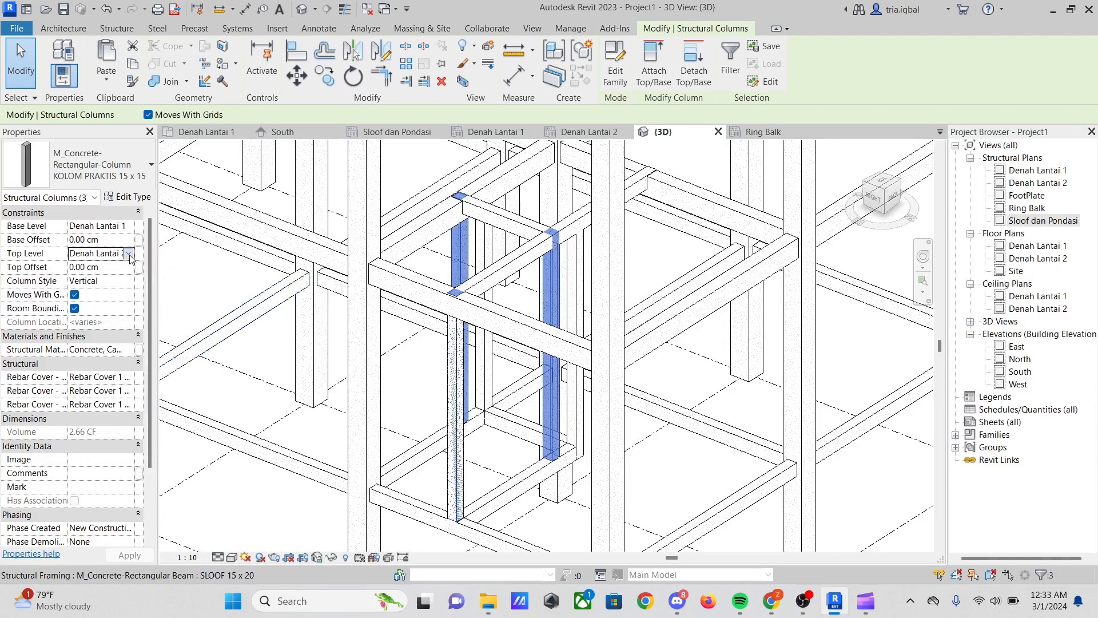
left_click(130, 254)
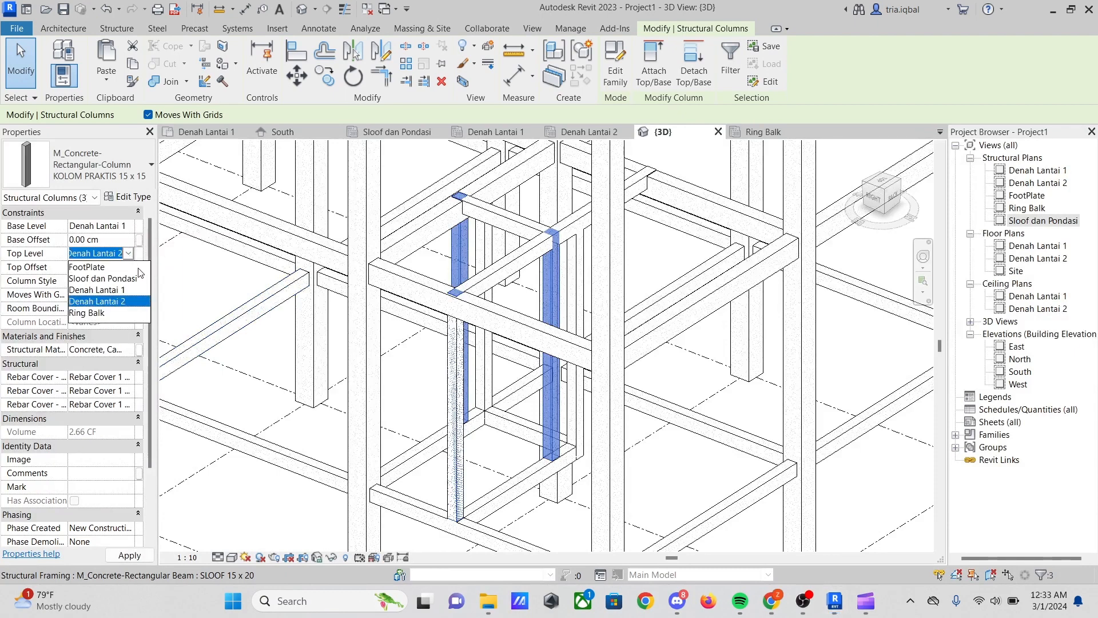
left_click(97, 313)
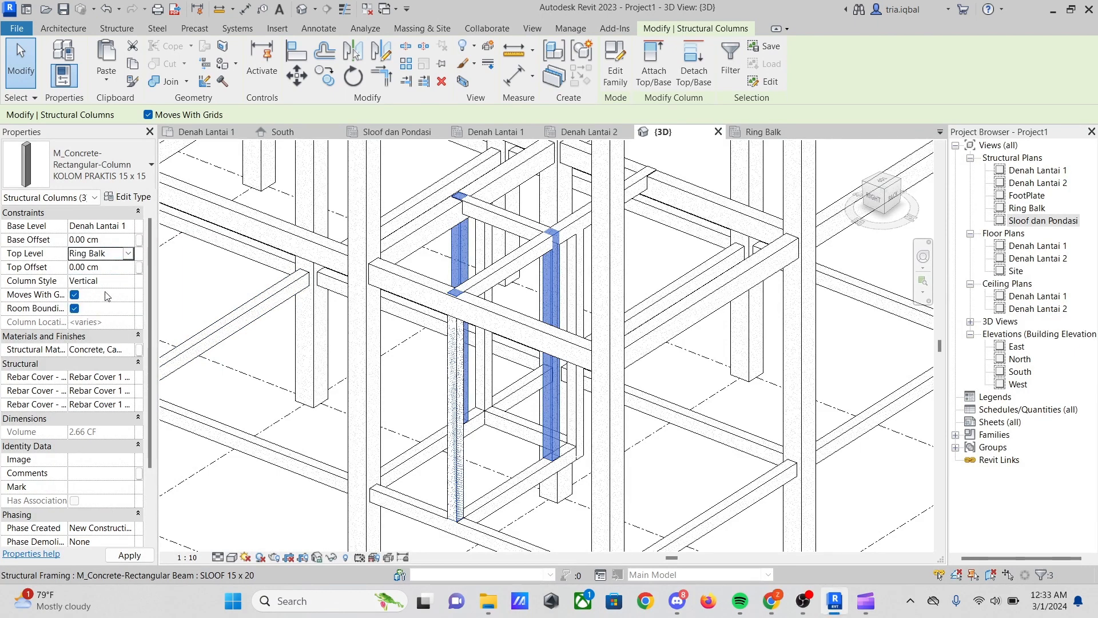
left_click(129, 227)
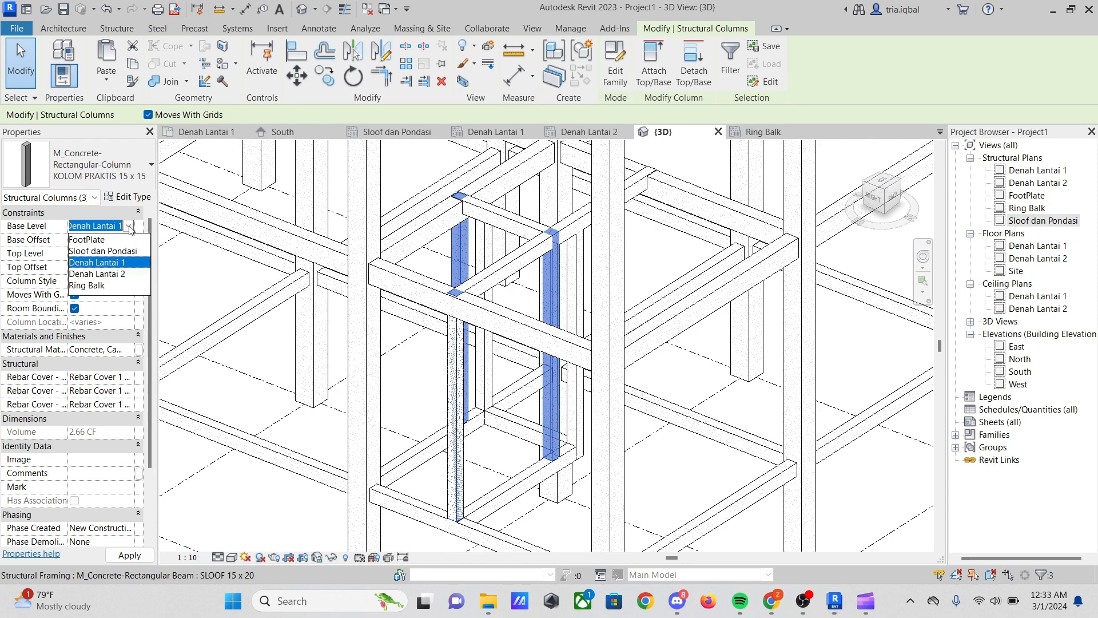
left_click(114, 274)
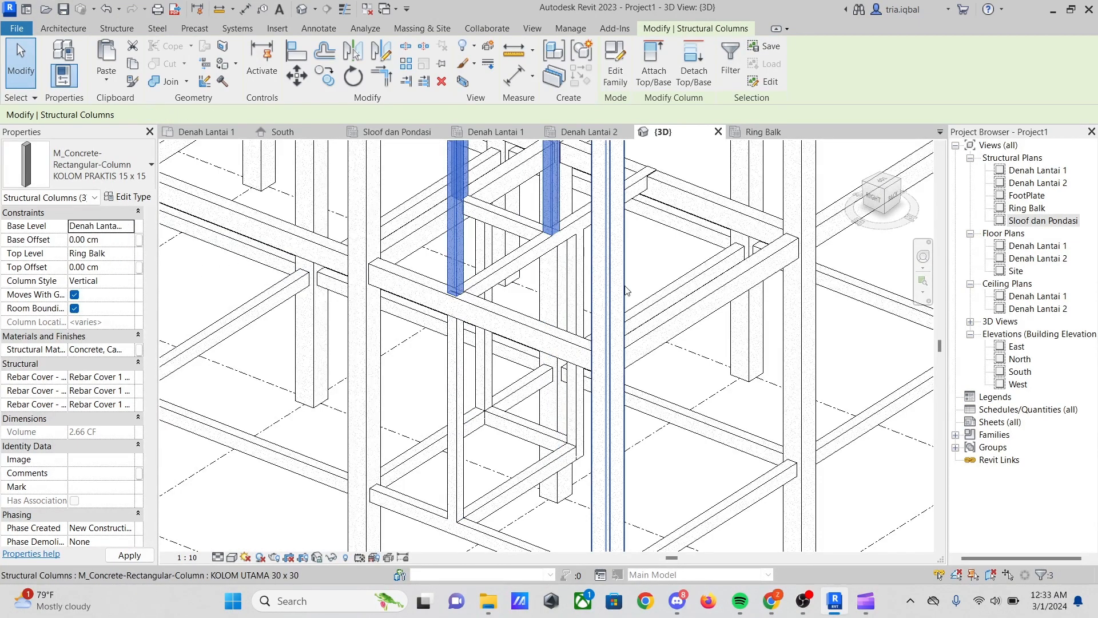
Examine the raised practical columns' connections to the beams and the overall frame from several angles in 3D
scroll(476, 312, "up", 5)
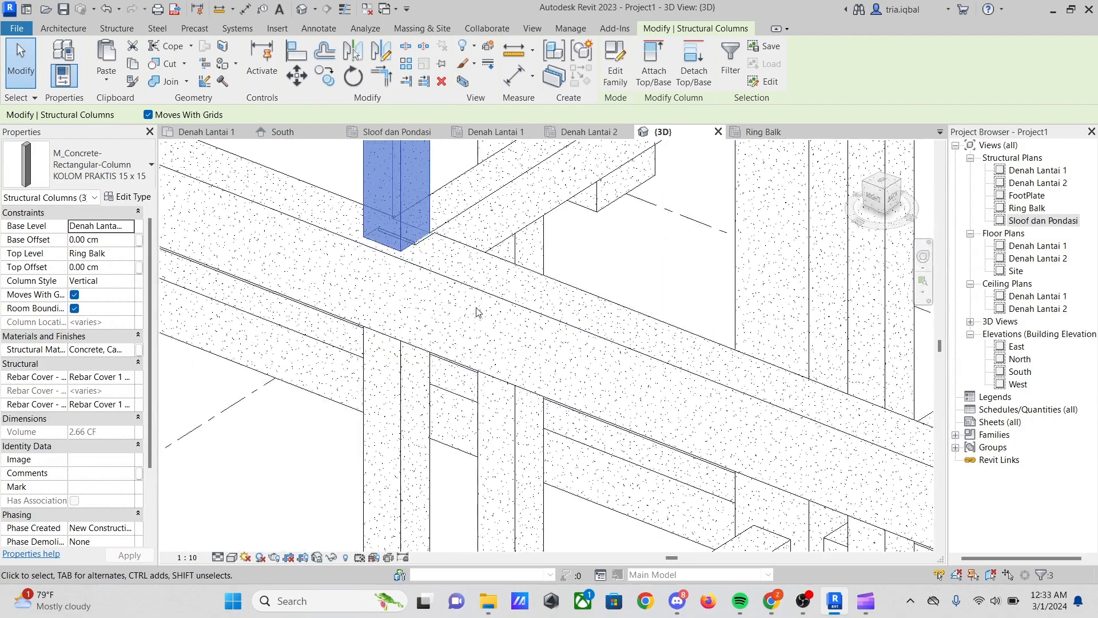
scroll(429, 316, "down", 5)
scroll(433, 314, "down", 3)
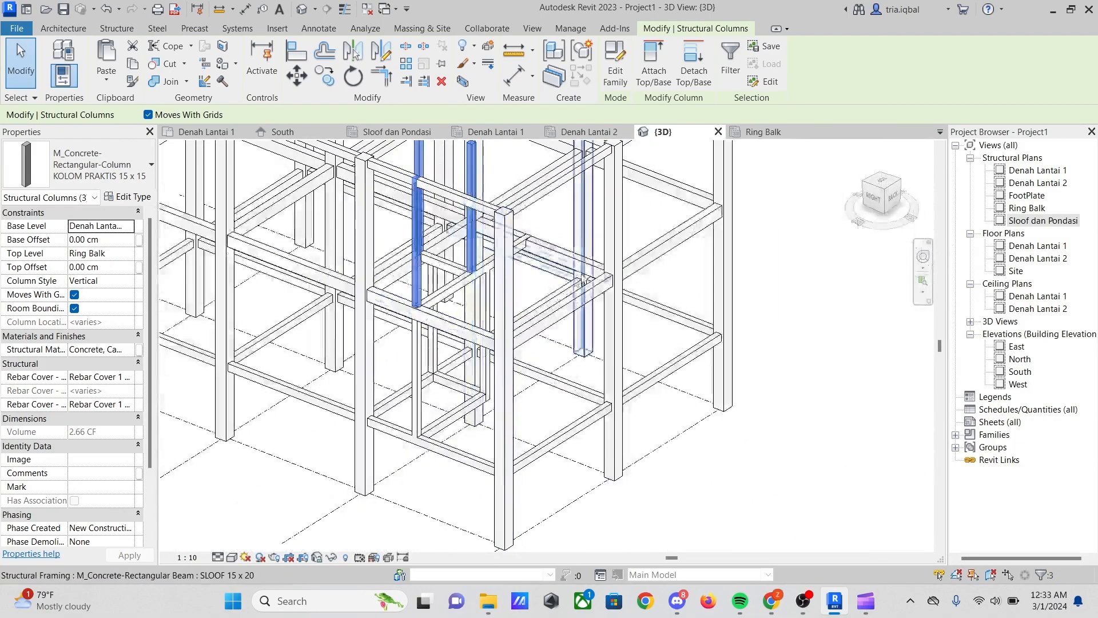
left_click(644, 277)
scroll(469, 257, "up", 4)
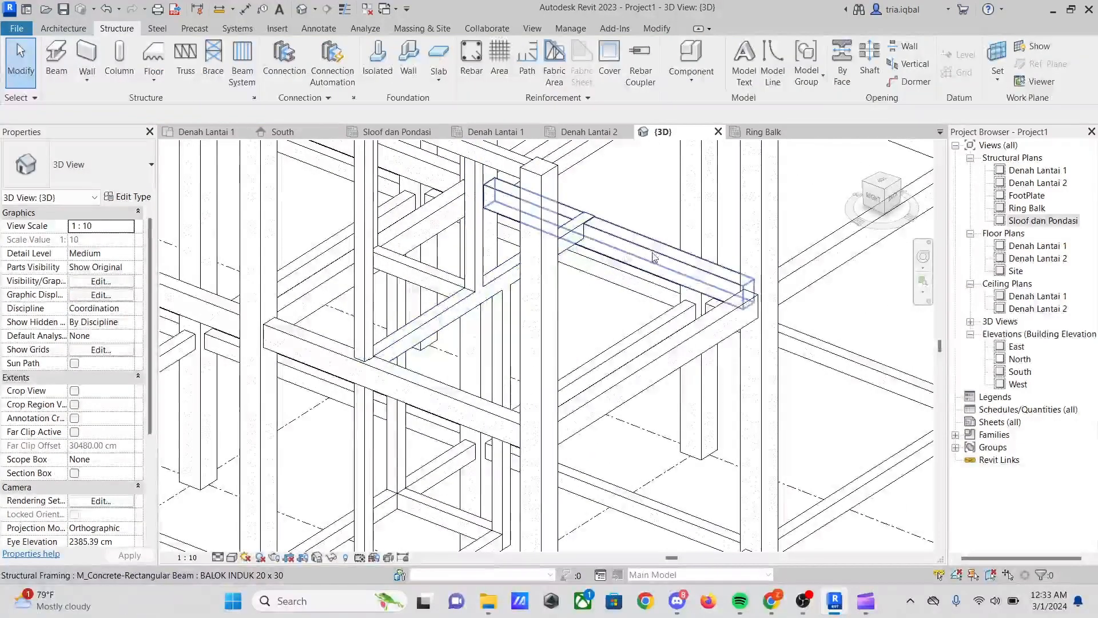
scroll(457, 240, "down", 3)
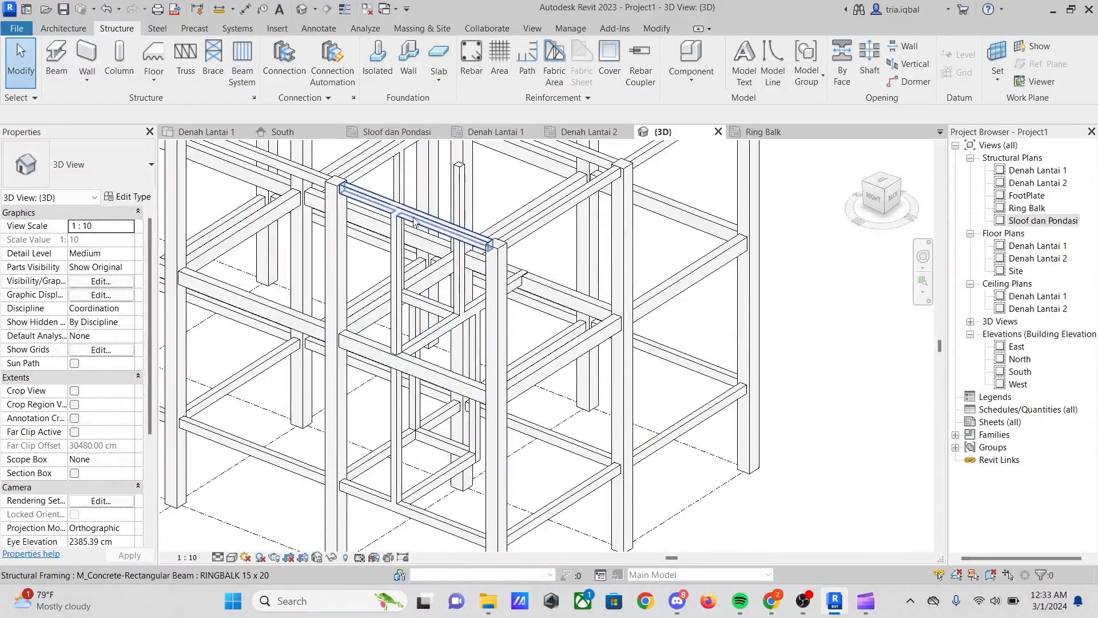
scroll(635, 301, "down", 2)
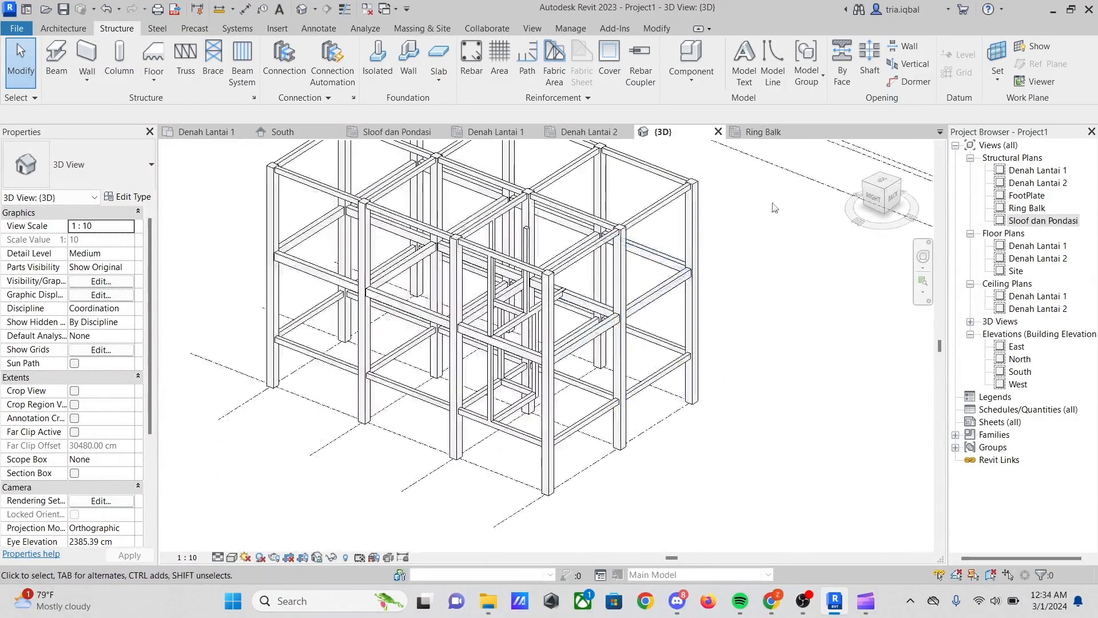
left_click(912, 223)
mouse_move(911, 223)
left_mouse_down()
mouse_move(921, 227)
mouse_move(905, 257)
mouse_move(839, 270)
mouse_move(780, 268)
mouse_move(742, 204)
mouse_move(774, 231)
mouse_move(850, 244)
mouse_move(305, 288)
mouse_move(310, 271)
left_mouse_up()
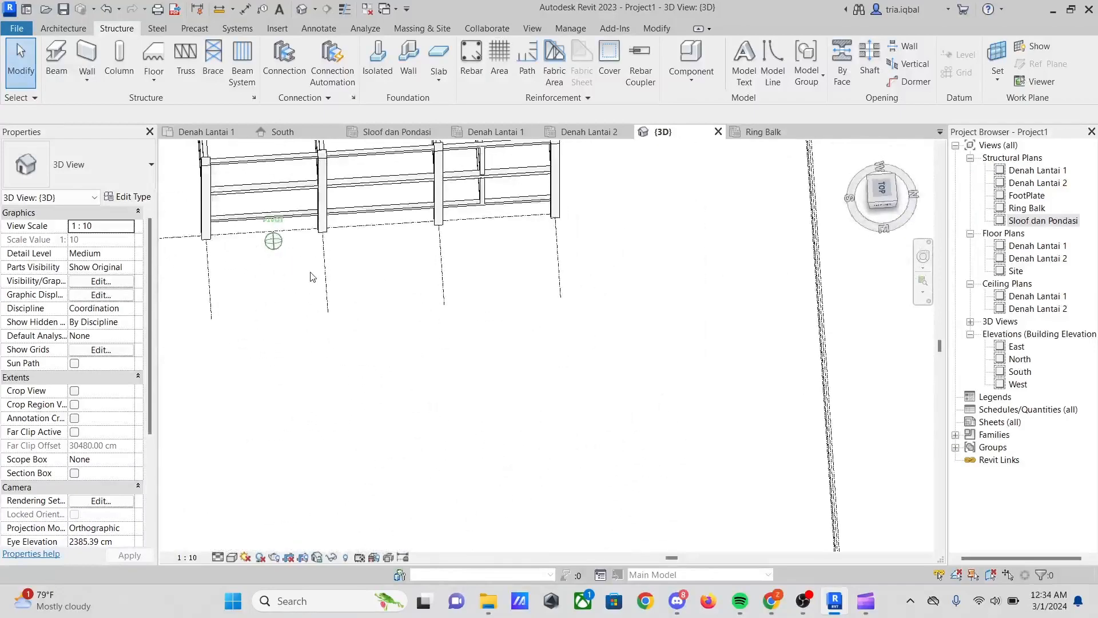
scroll(555, 332, "down", 4)
scroll(445, 198, "up", 4)
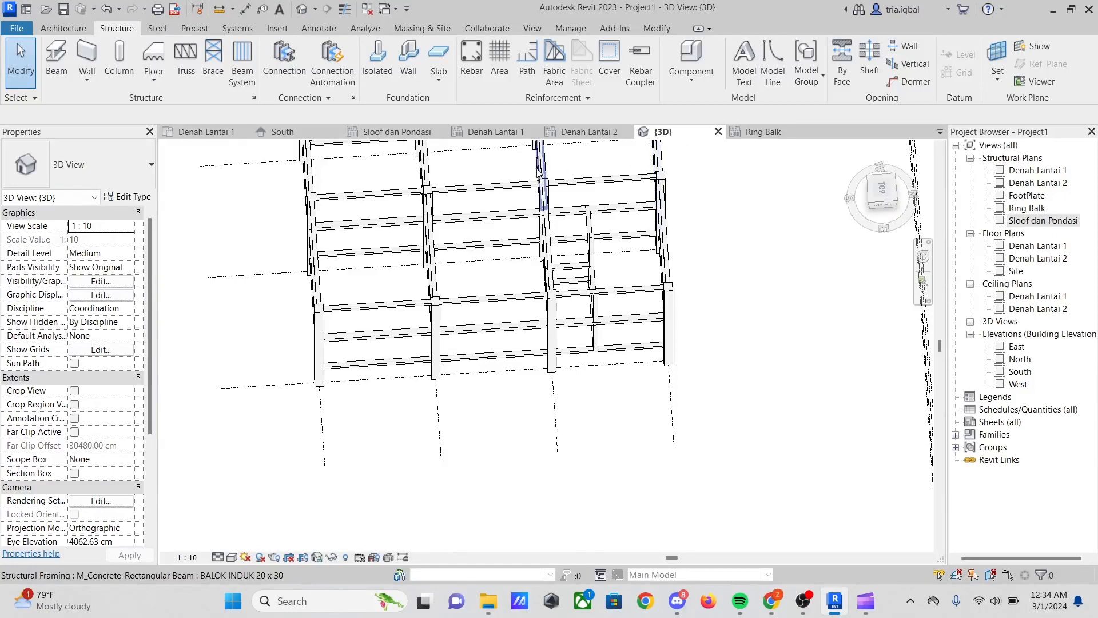
Review the Sloof dan Pondasi structural plan, and open the Denah Lantai 1 structural plan
left_click(393, 133)
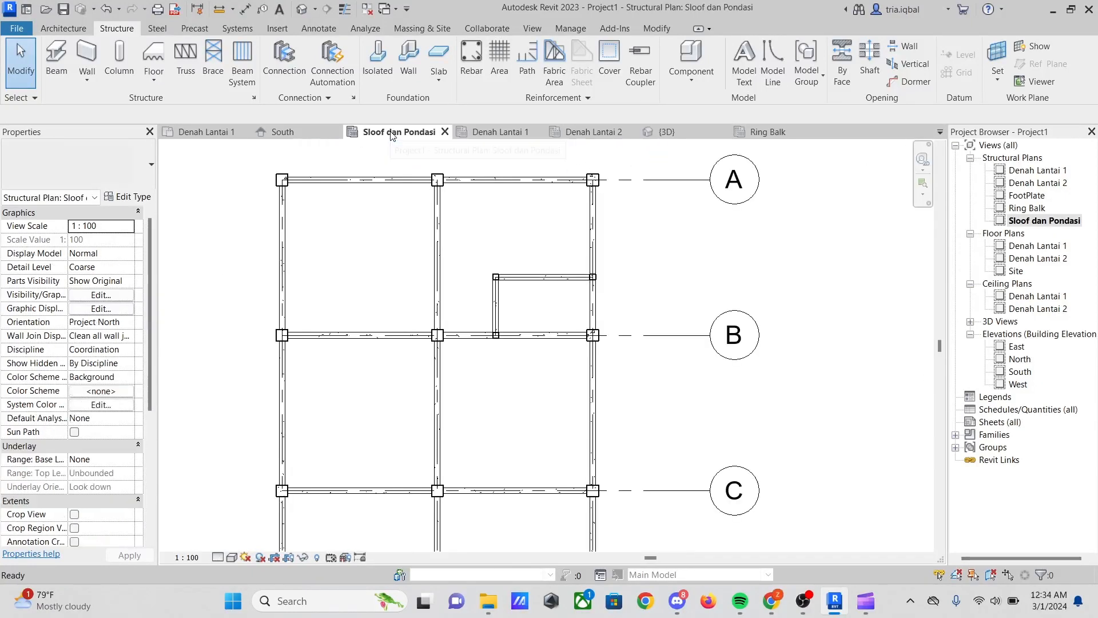
scroll(485, 232, "up", 5)
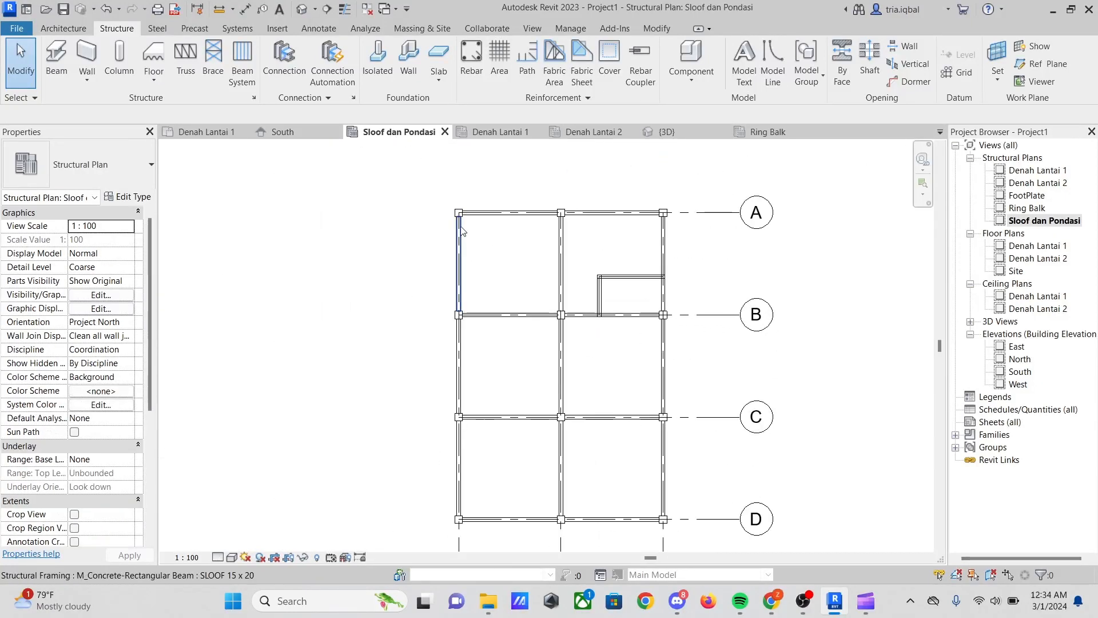
scroll(407, 211, "down", 3)
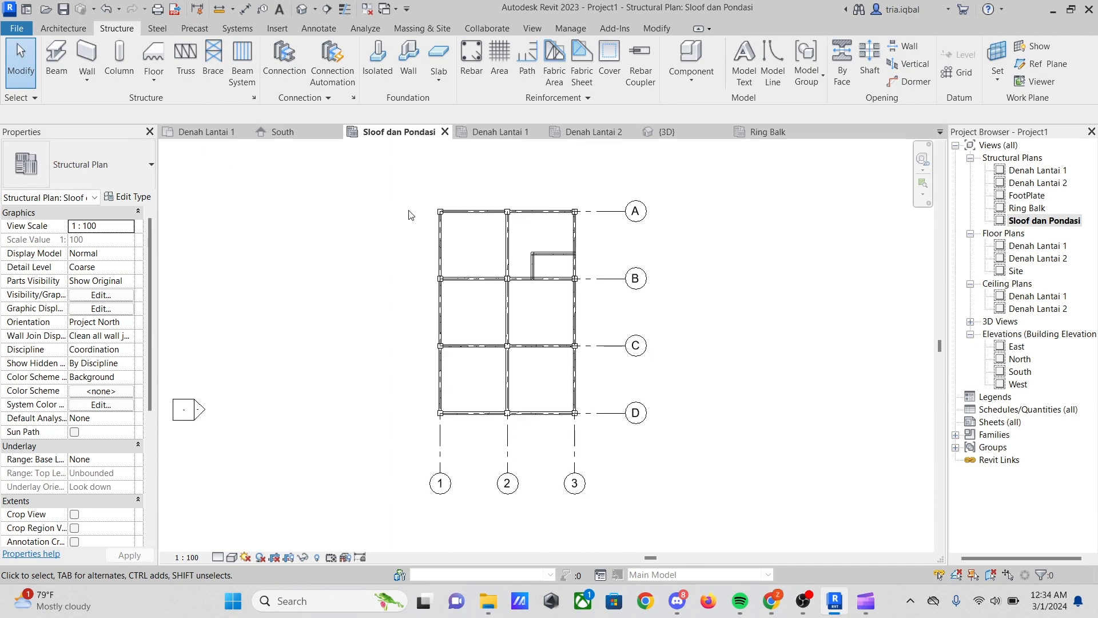
scroll(457, 187, "up", 2)
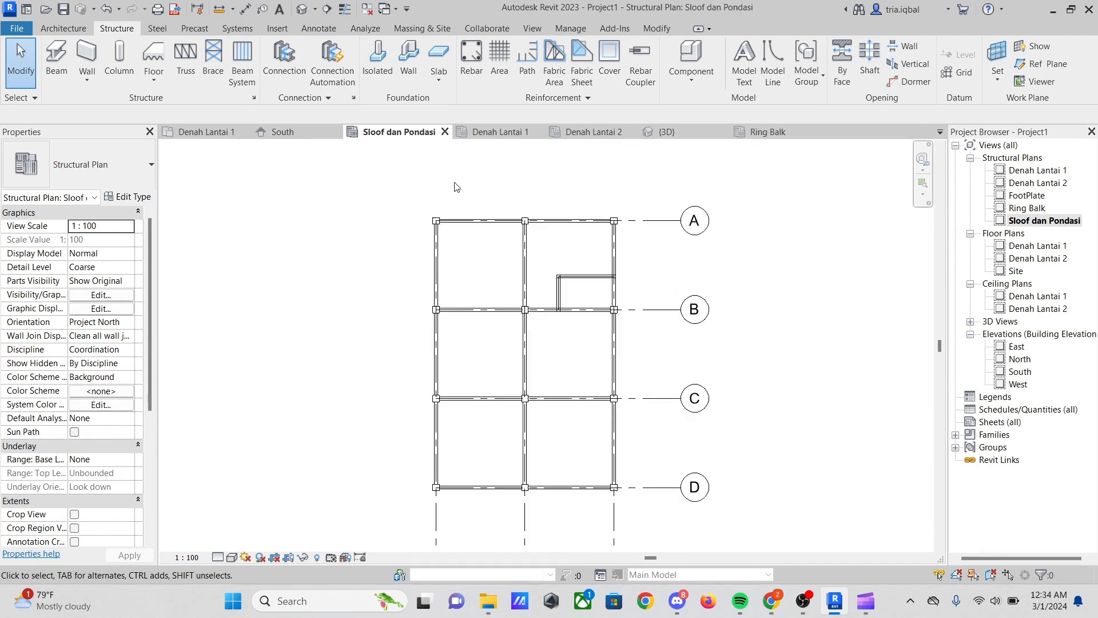
left_click(499, 132)
scroll(572, 275, "down", 3)
scroll(589, 257, "down", 2)
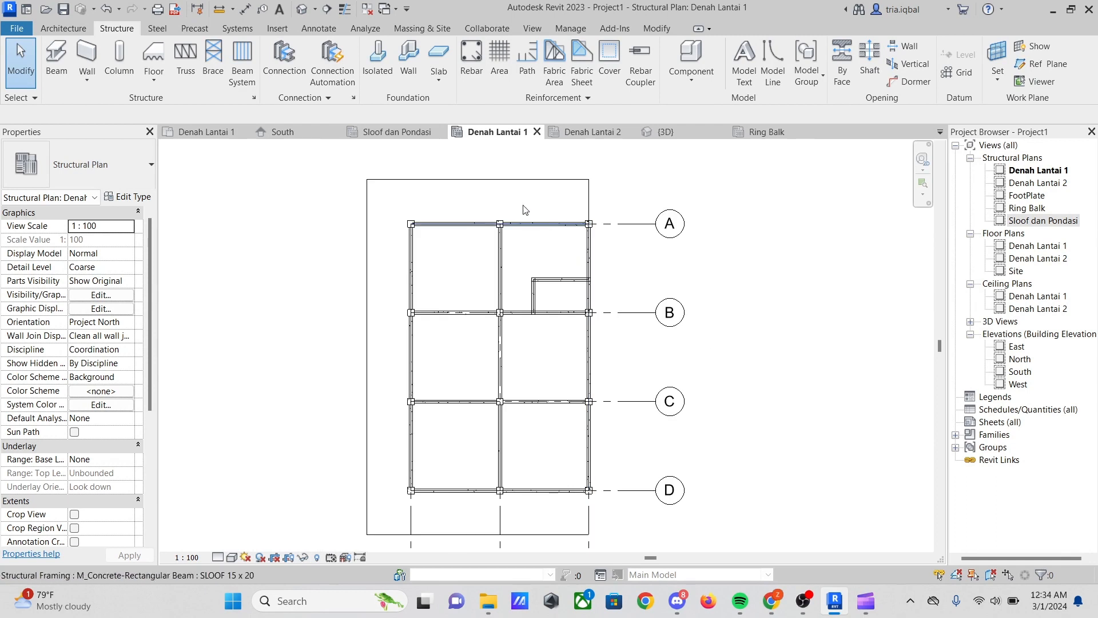
Check the outer boundary detail lines' distances from grid lines A and 1 on Denah Lantai 1
scroll(403, 171, "up", 3)
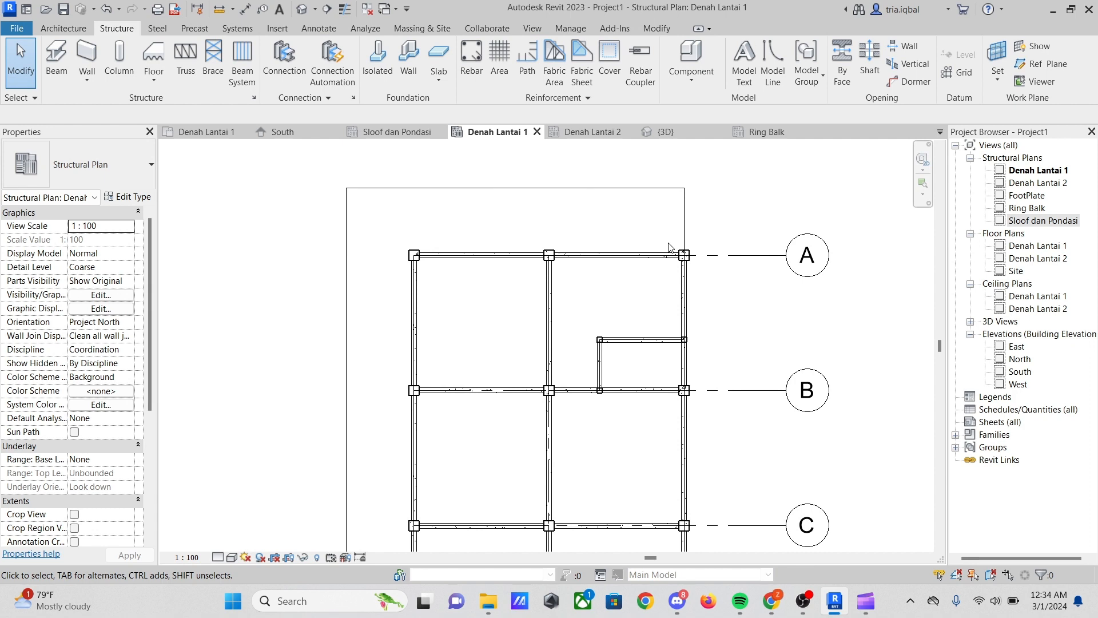
left_click(691, 207)
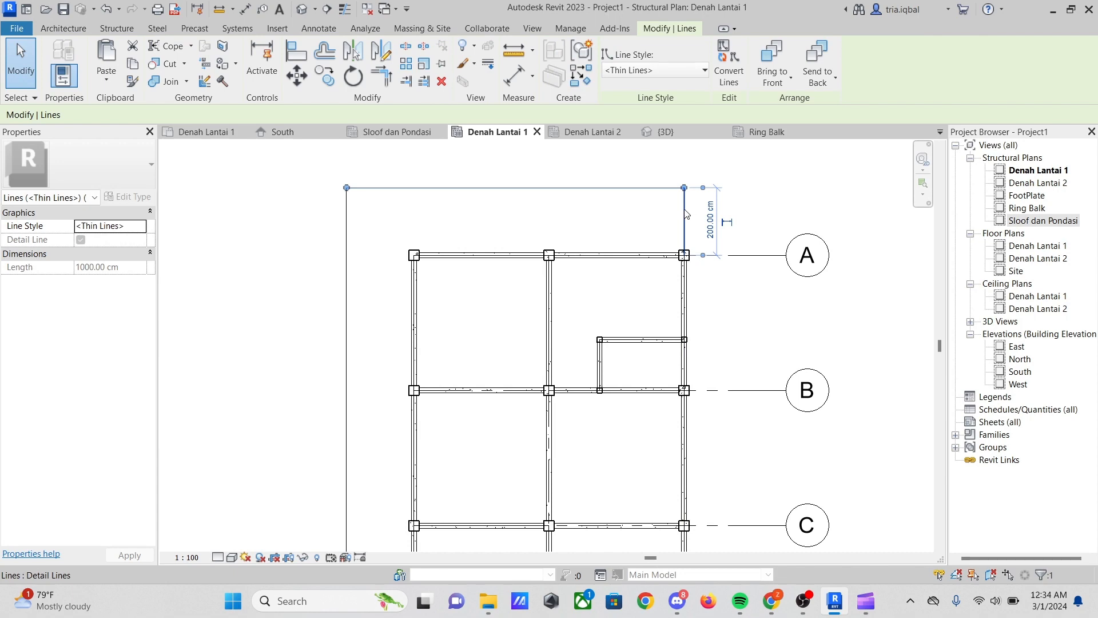
left_click(663, 215)
left_click(411, 188)
left_click(346, 216)
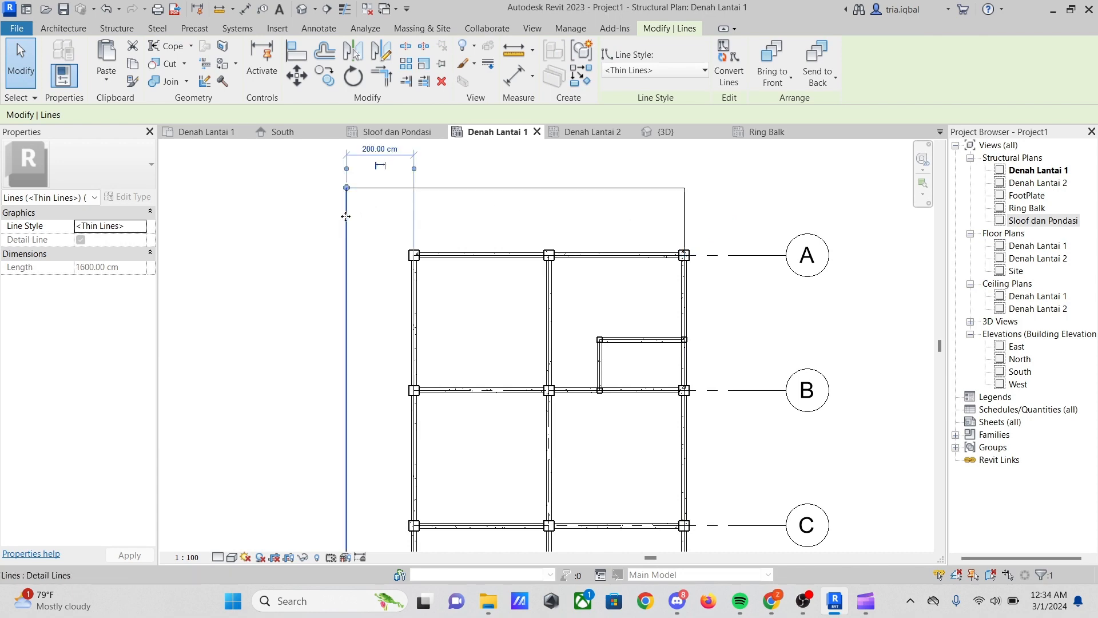
left_click(466, 215)
scroll(552, 236, "down", 3)
scroll(629, 340, "up", 3)
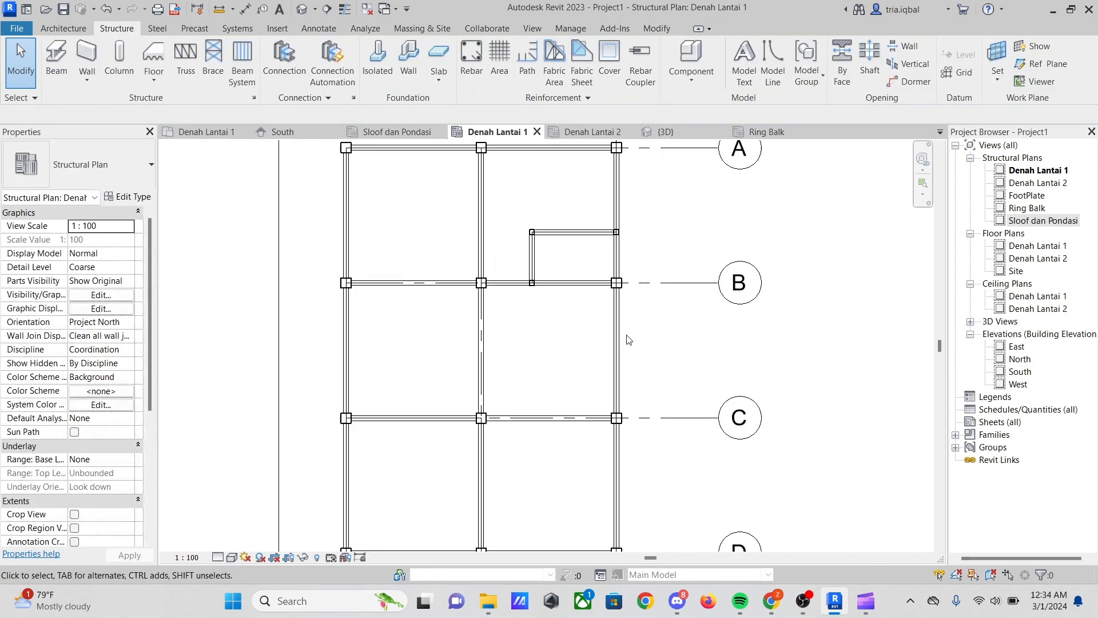
scroll(652, 272, "down", 3)
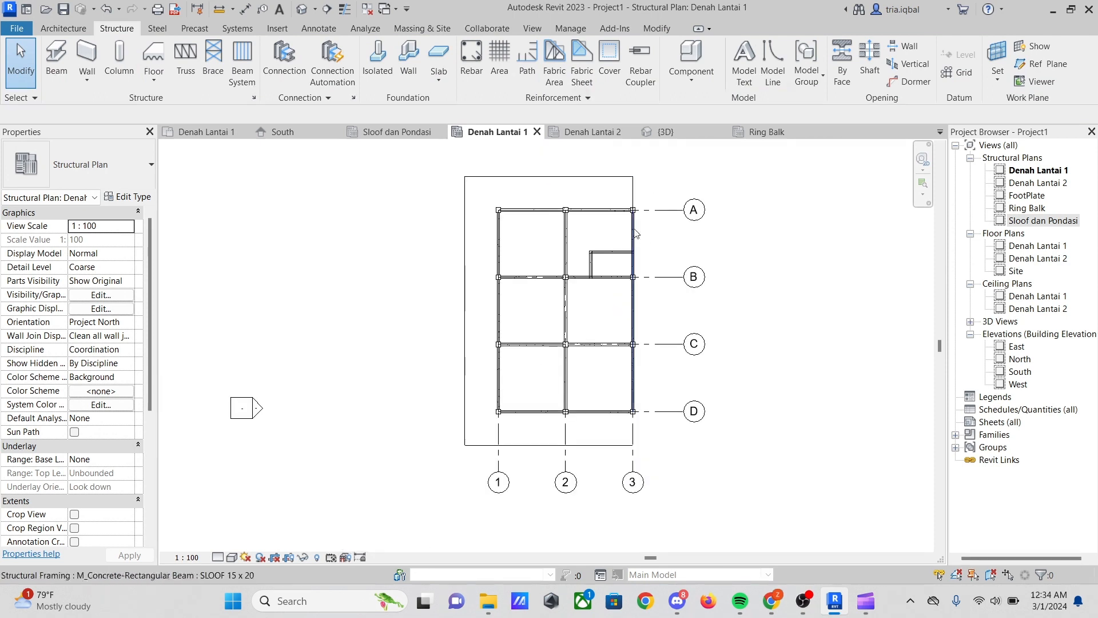
scroll(636, 233, "up", 2)
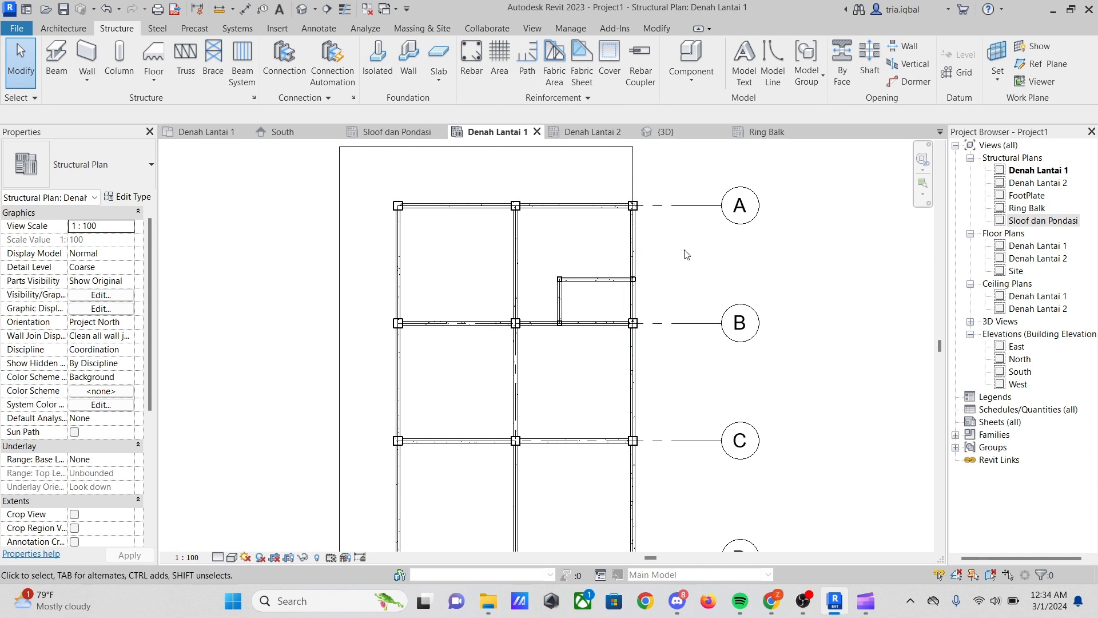
scroll(663, 262, "up", 2)
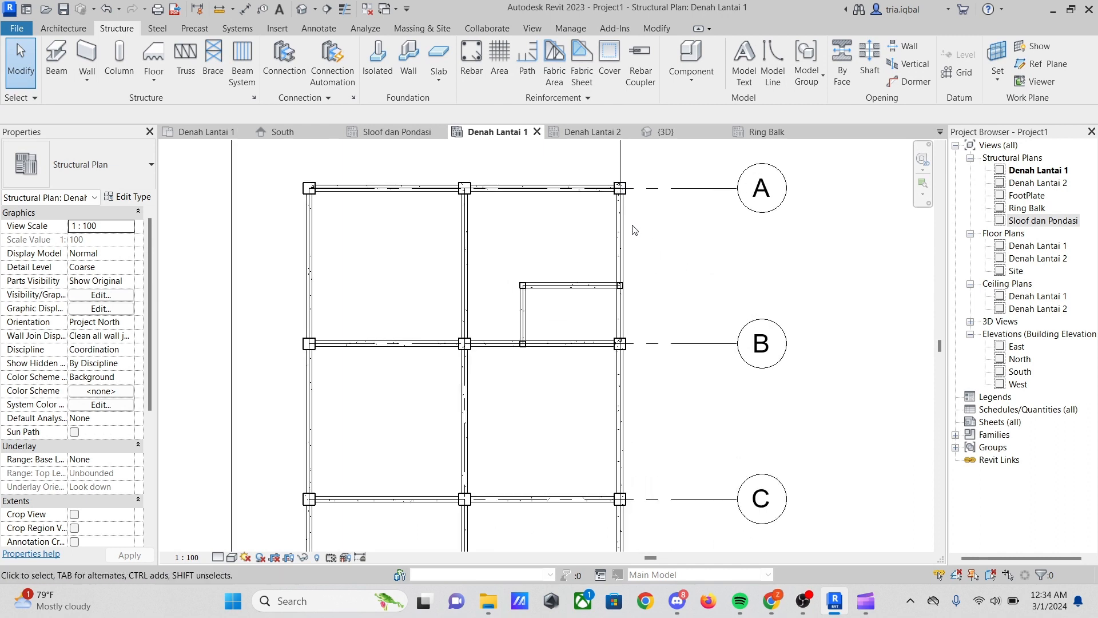
scroll(621, 247, "up", 3)
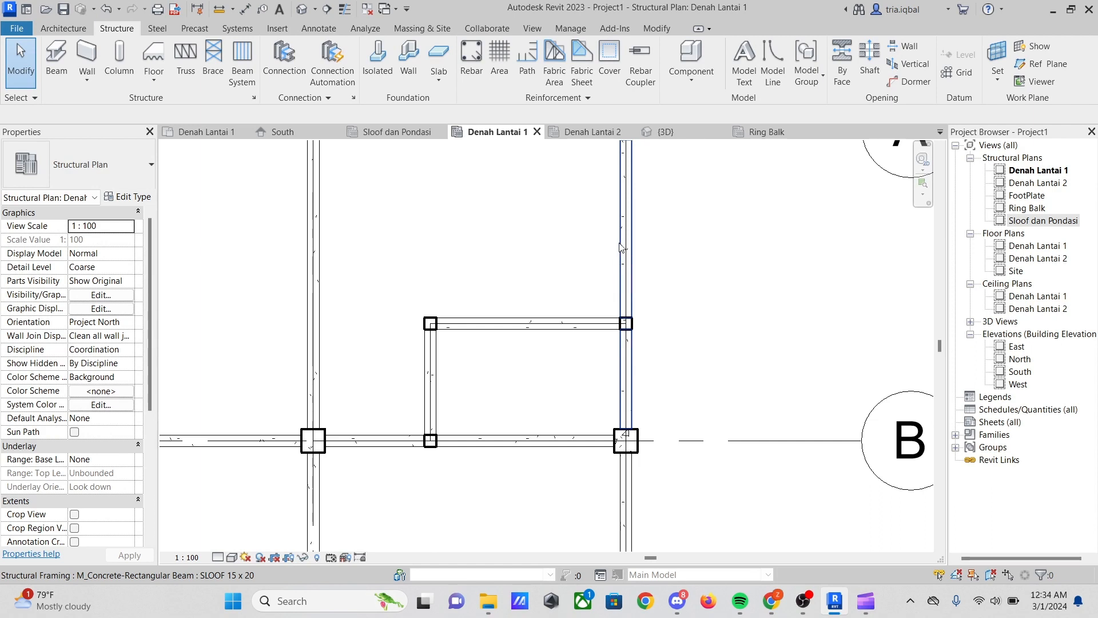
scroll(686, 226, "down", 3)
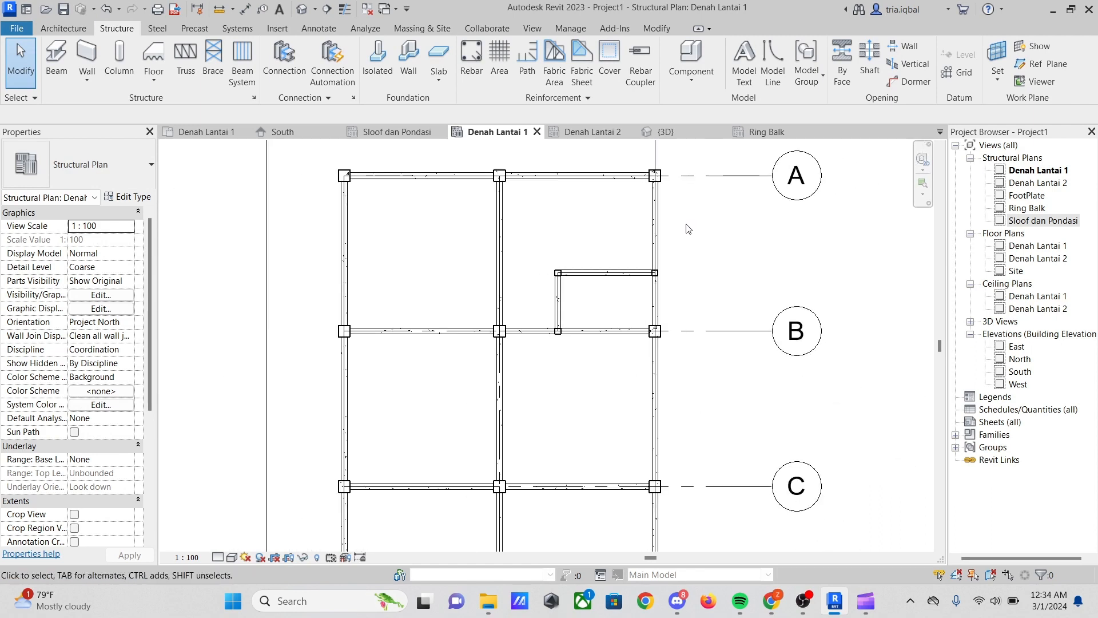
scroll(472, 237, "down", 2)
scroll(359, 184, "up", 2)
scroll(440, 195, "down", 1)
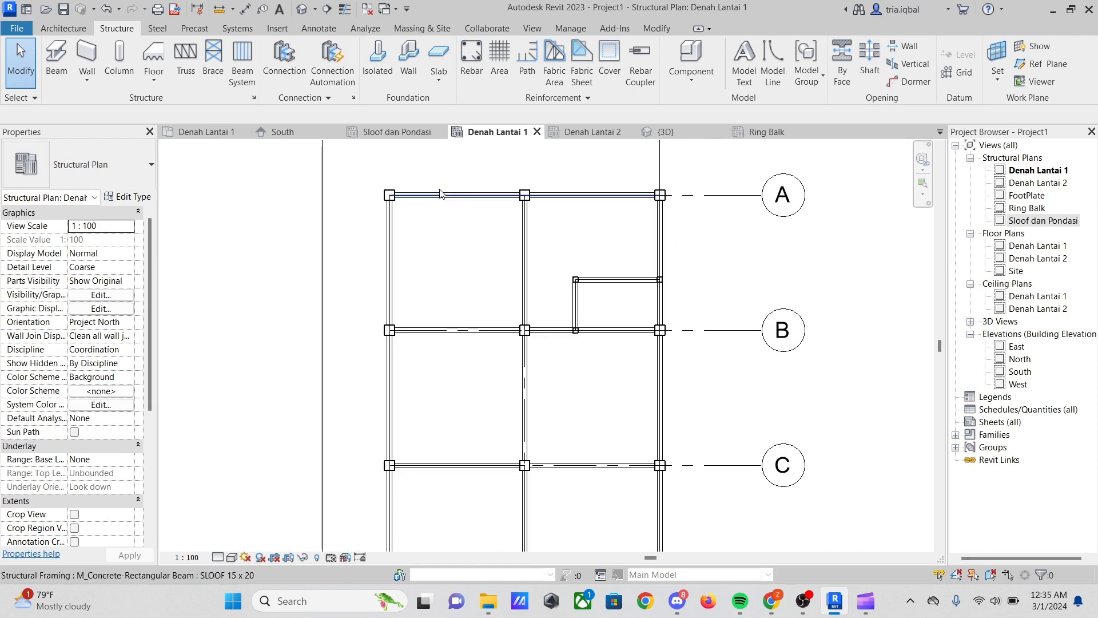
scroll(441, 194, "down", 1)
scroll(401, 177, "down", 2)
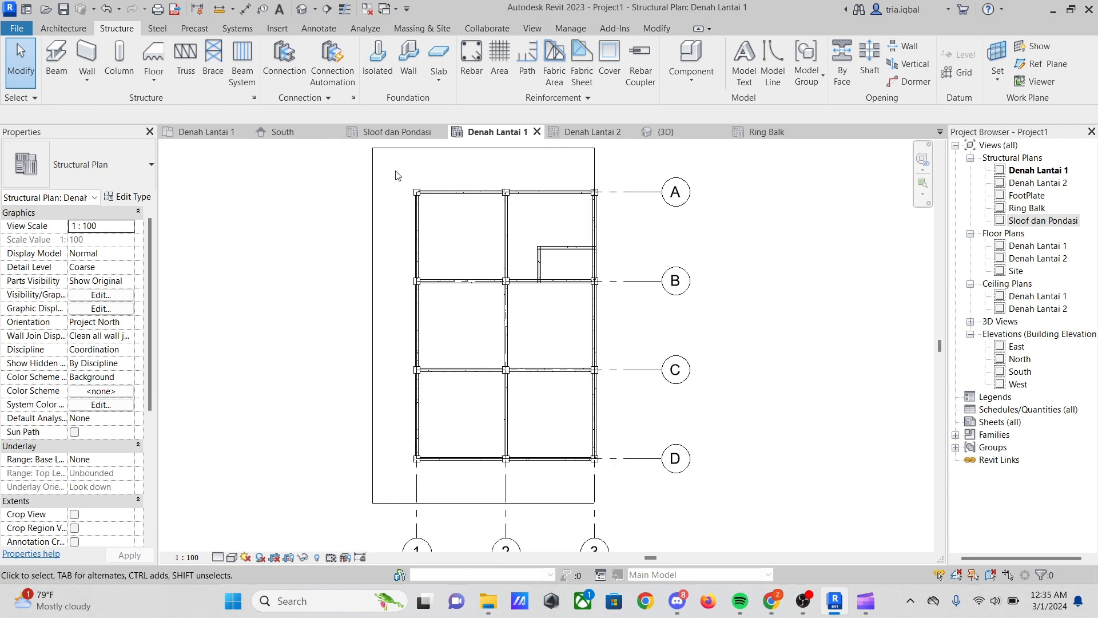
Select the whole structural frame on Denah Lantai 1 and filter the selection down to Structural Framing (Girder) only
left_click_drag(395, 170, 629, 486)
left_click(614, 60)
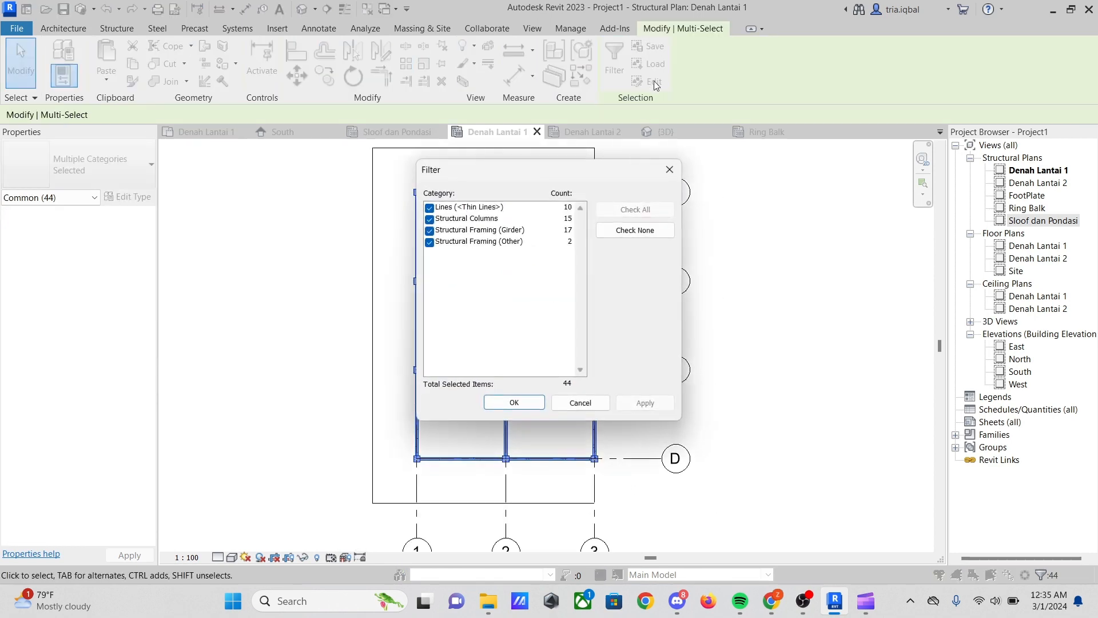
left_click(644, 230)
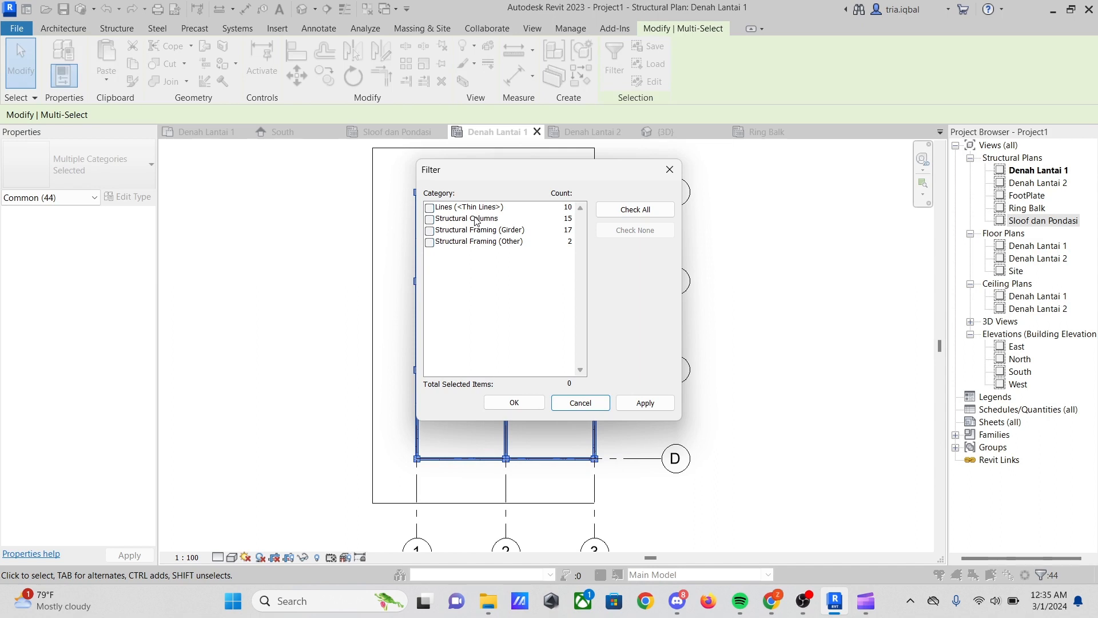
left_click(430, 230)
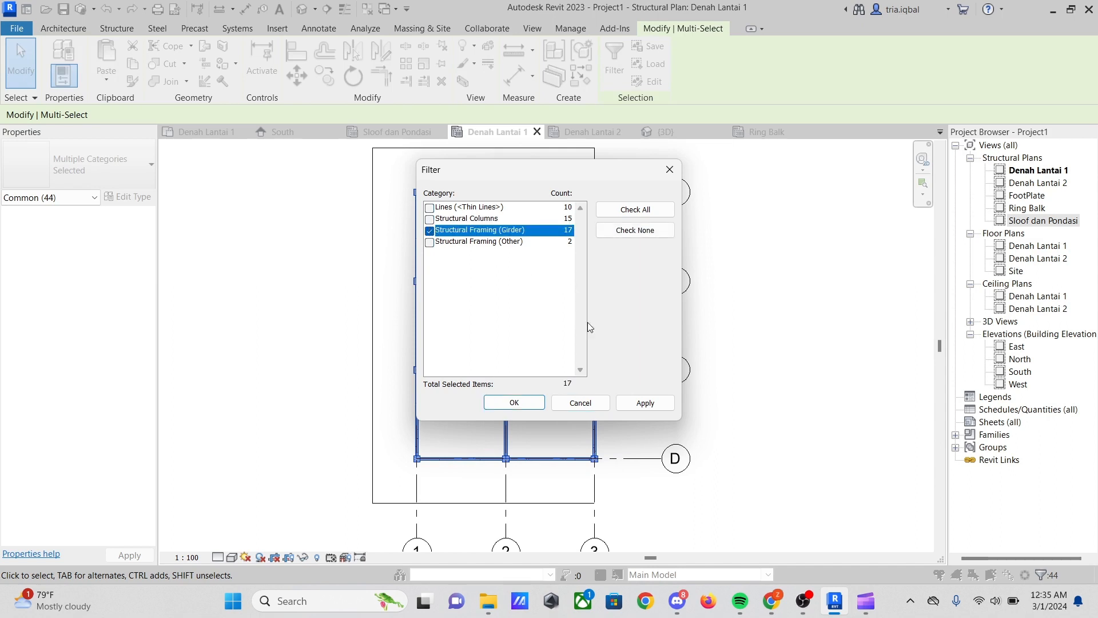
left_click(514, 403)
Add the two short SLOOF 15 x 20 beams near grid B-3 to the selection and set the z Offset Value of all selected beams to 2.00 cm
scroll(578, 253, "up", 5)
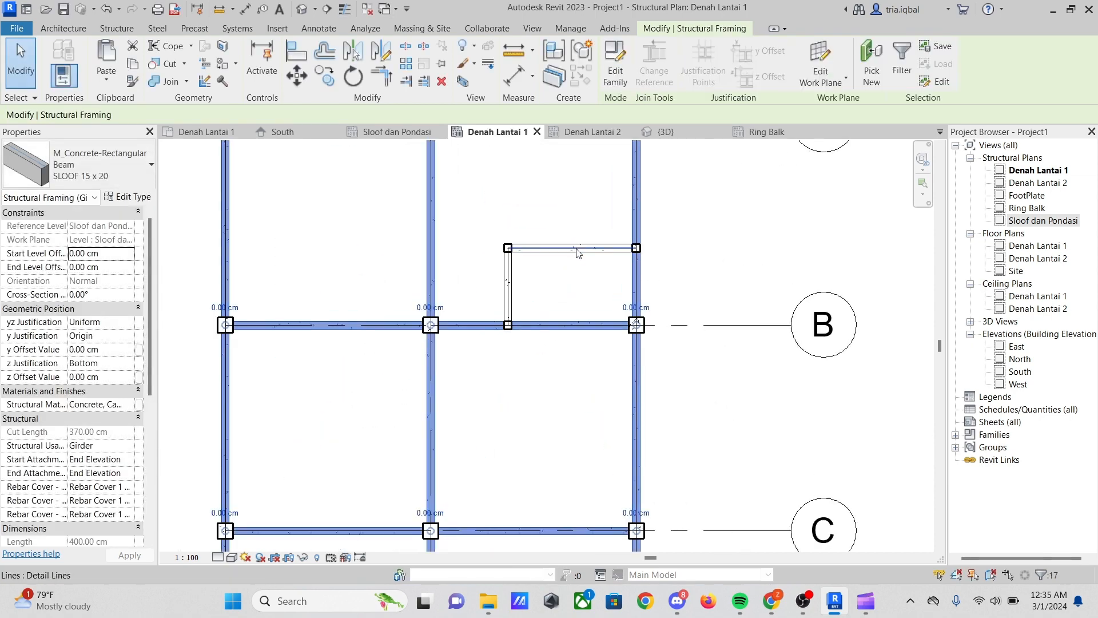
scroll(578, 253, "down", 3)
scroll(577, 253, "up", 3)
scroll(580, 264, "up", 3)
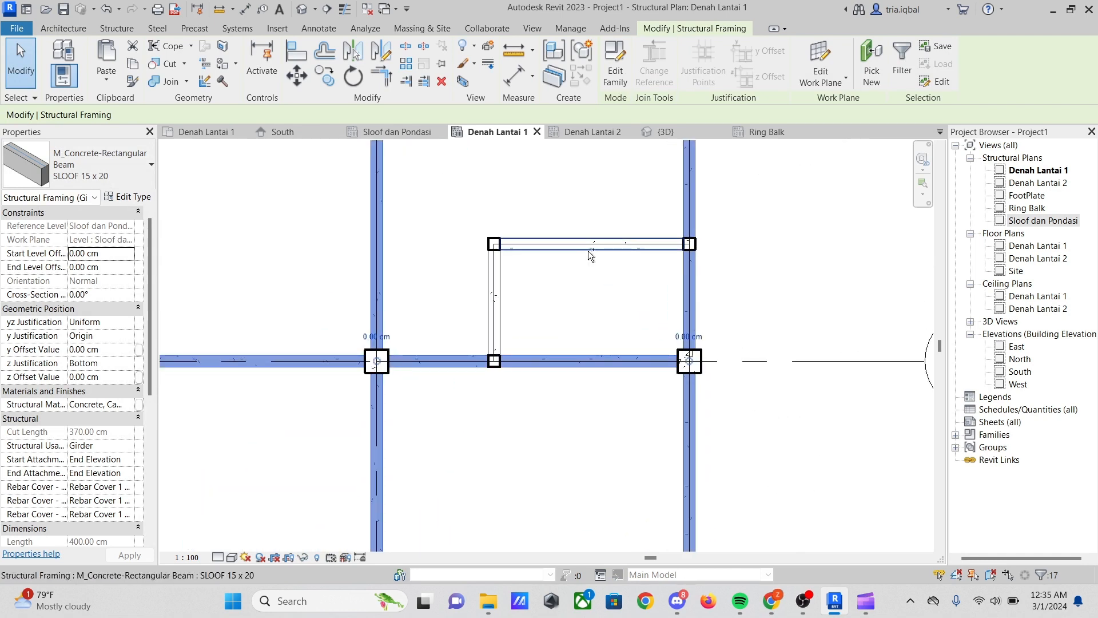
left_click(589, 252, "ctrl")
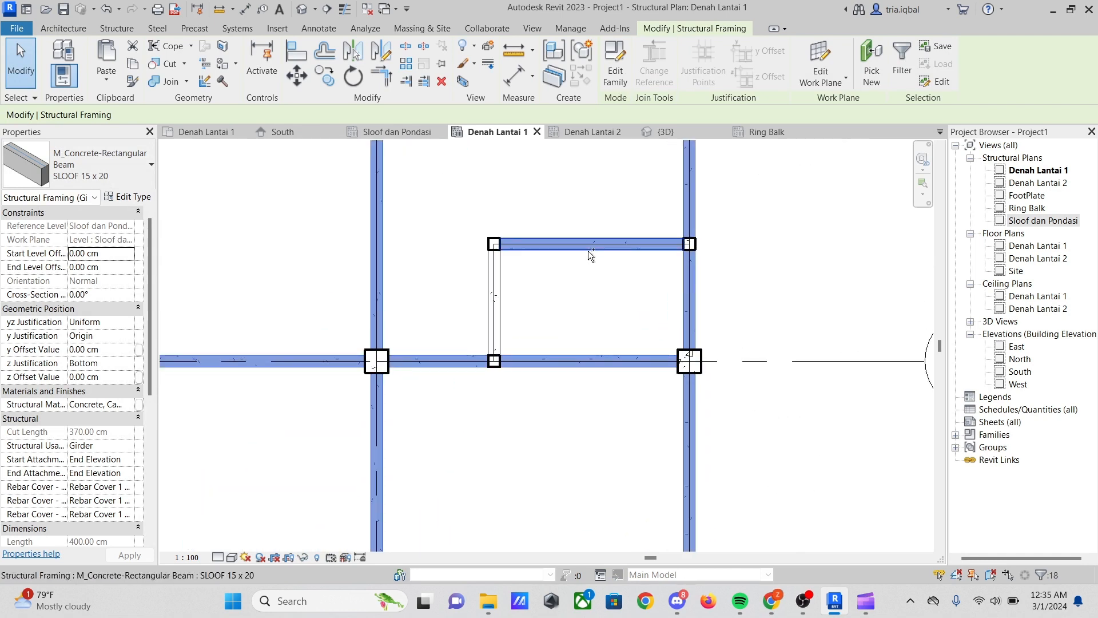
left_click(501, 288, "ctrl")
scroll(625, 279, "down", 4)
scroll(582, 225, "up", 5)
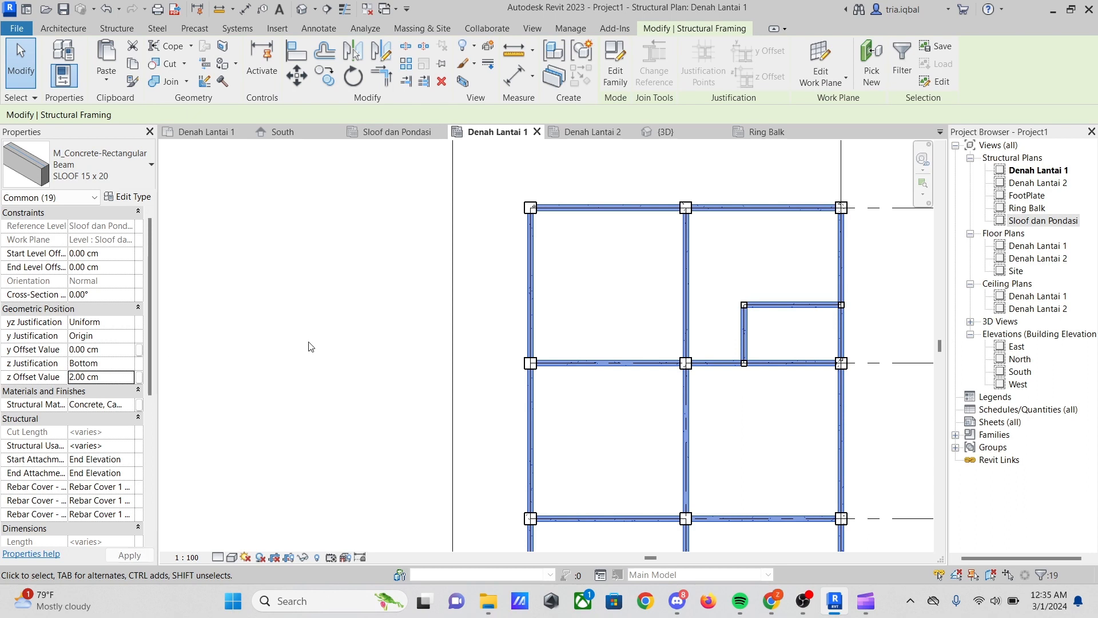
scroll(594, 303, "down", 2)
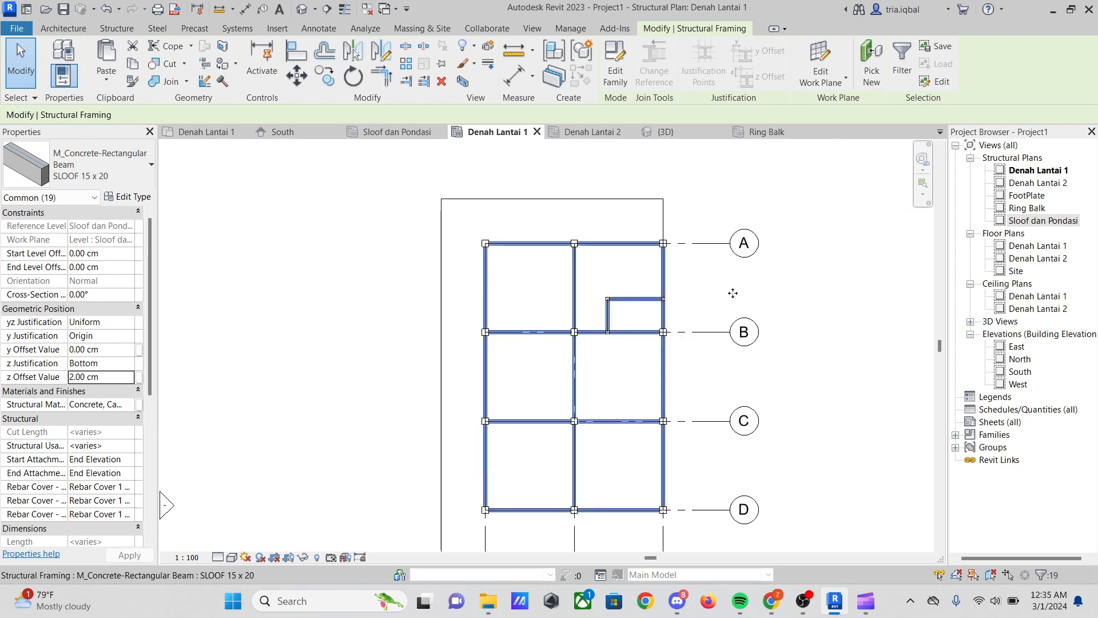
scroll(667, 276, "up", 3)
left_click(664, 272)
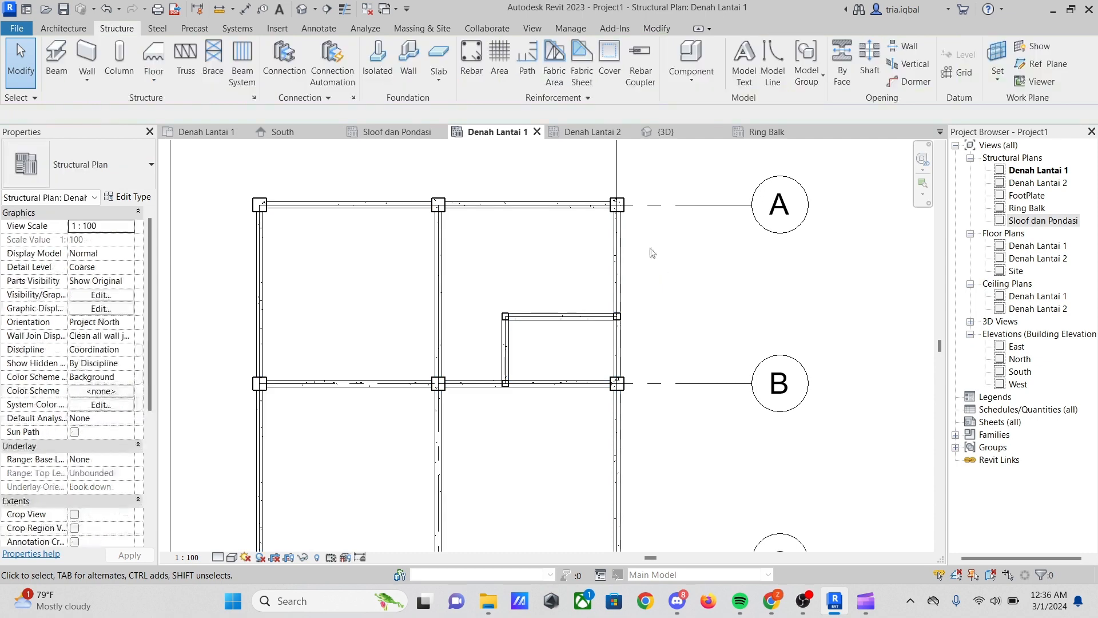
scroll(650, 250, "down", 2)
scroll(700, 236, "up", 3)
scroll(675, 269, "down", 2)
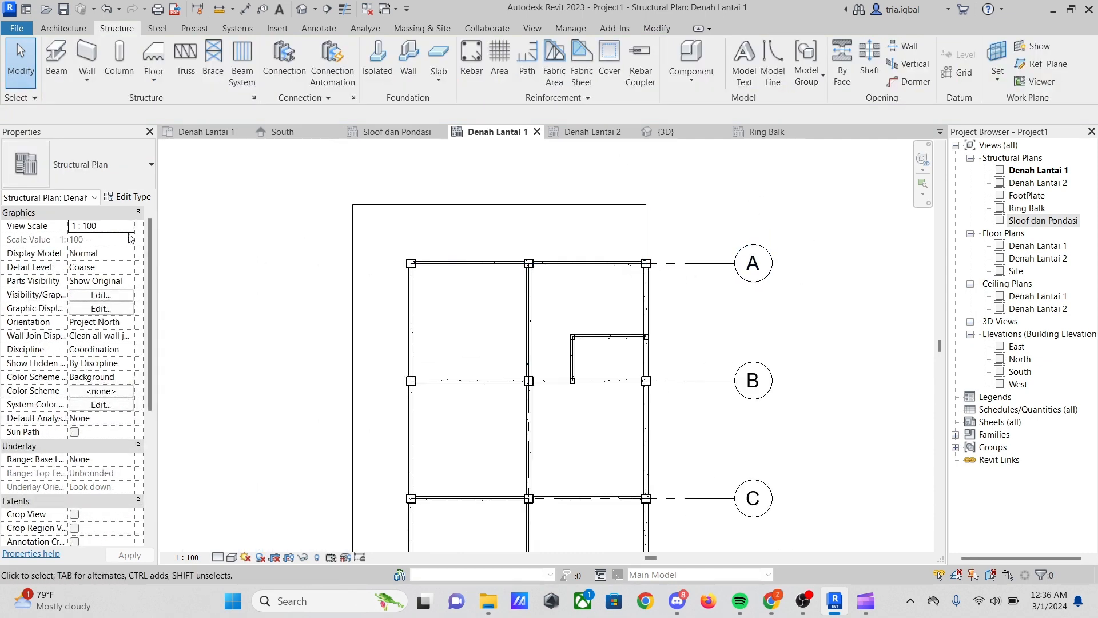
left_click(62, 57)
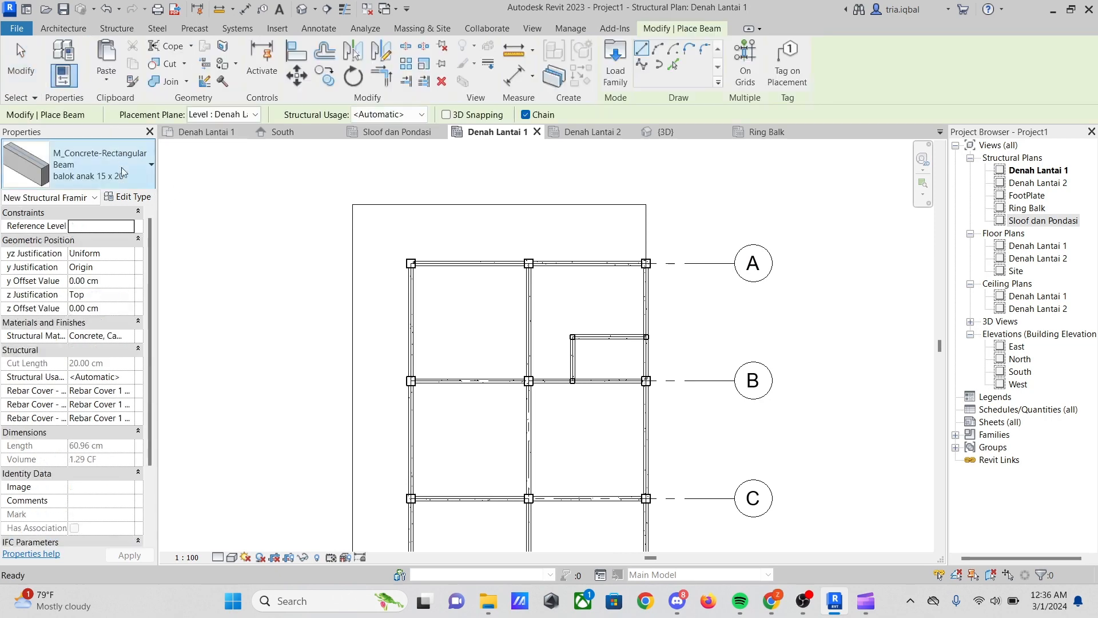
left_click(127, 169)
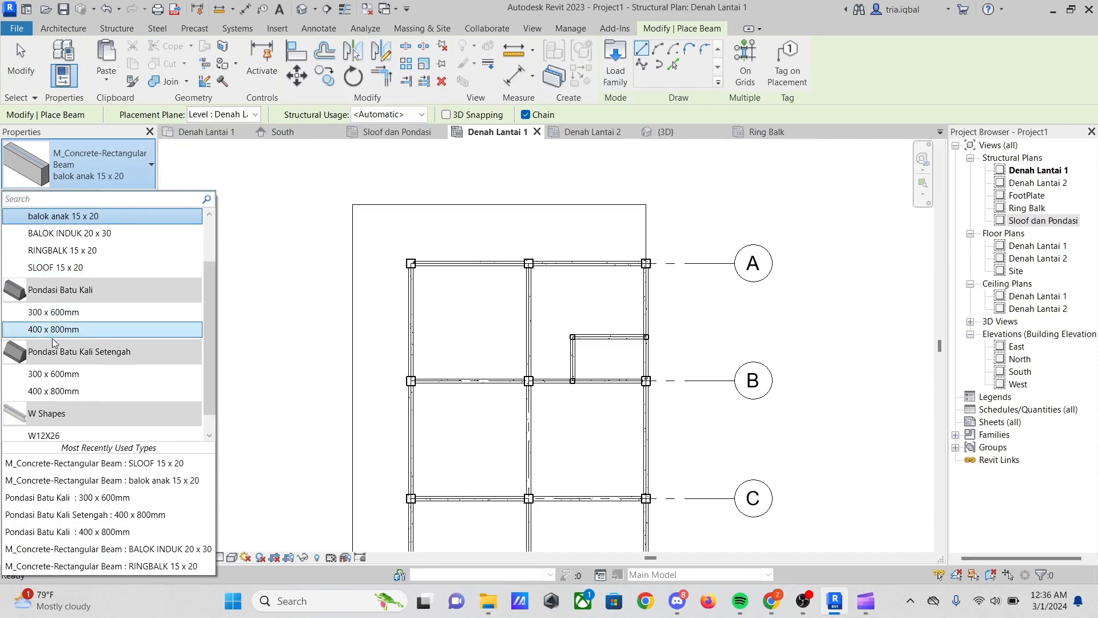
left_click(279, 198)
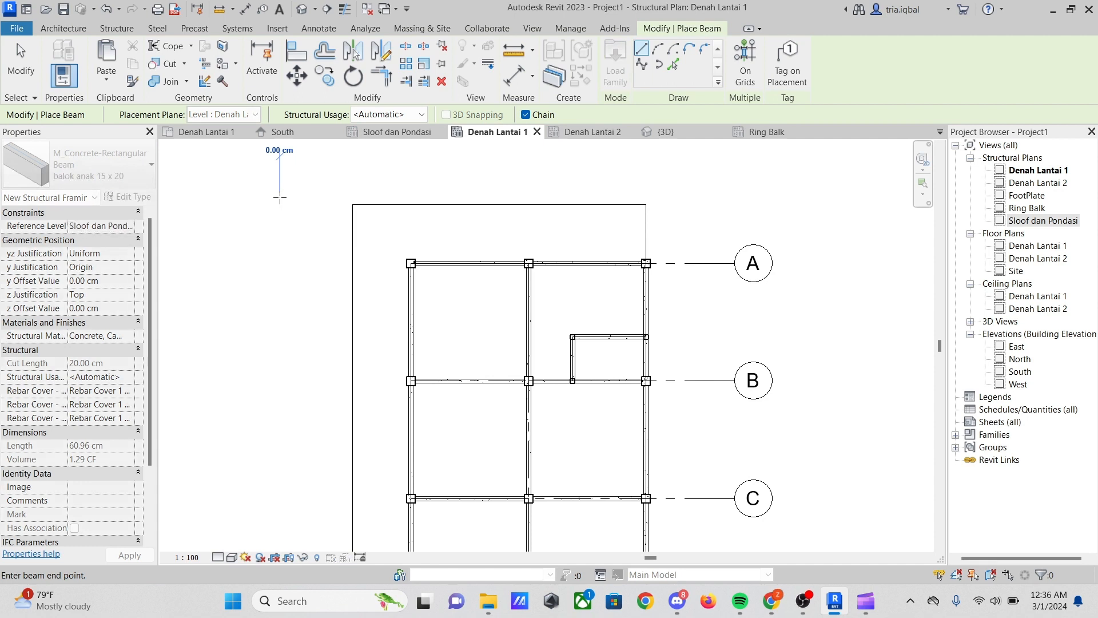
key("Escape")
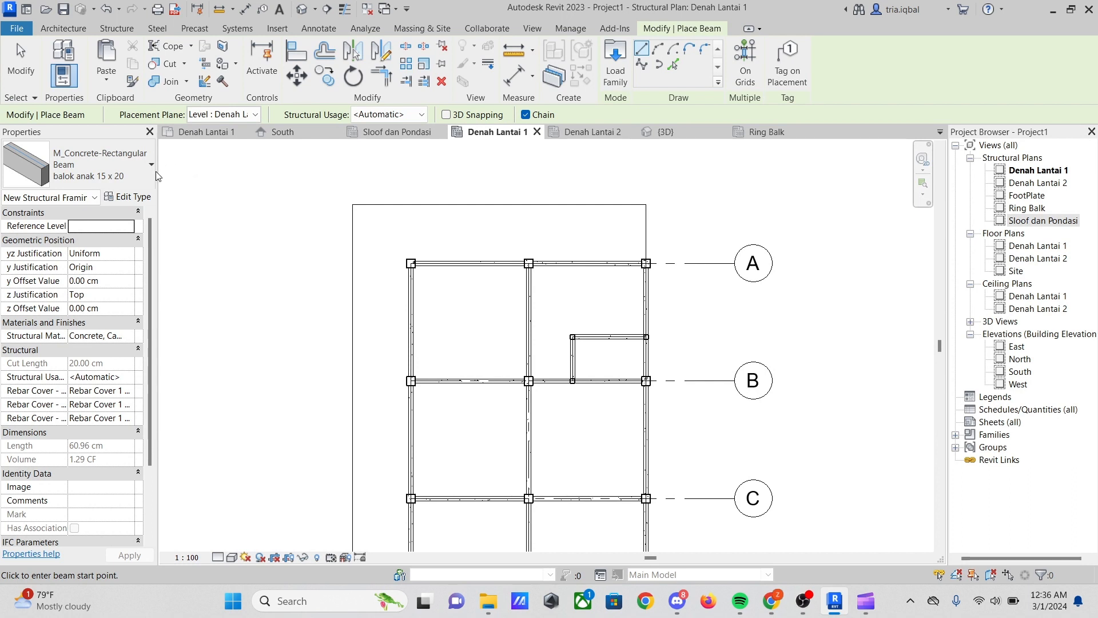
left_click(615, 68)
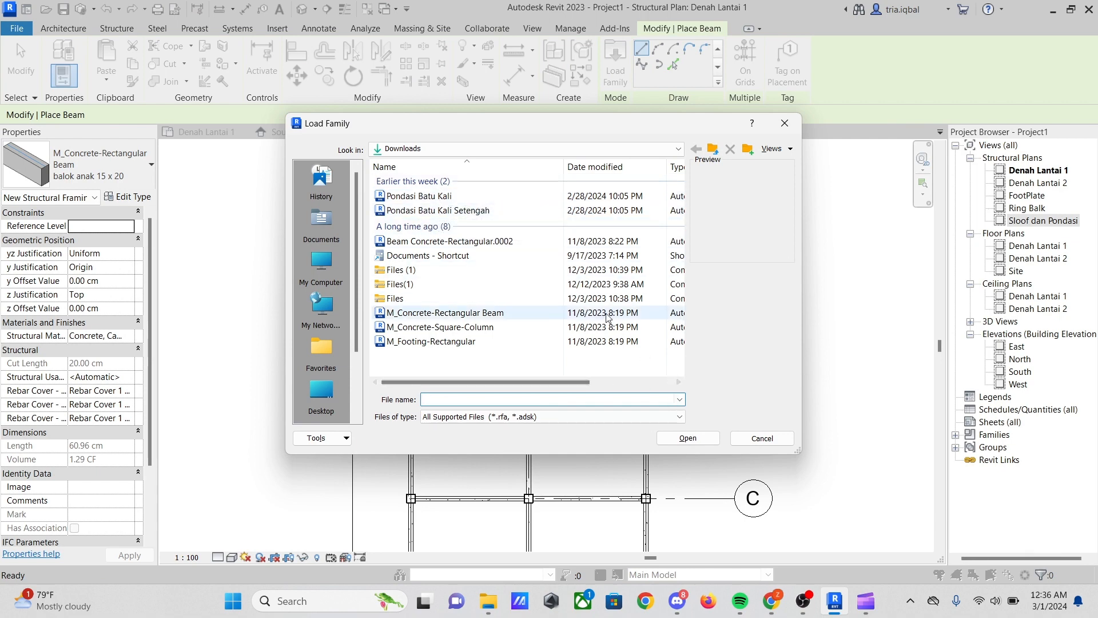
left_click(794, 127)
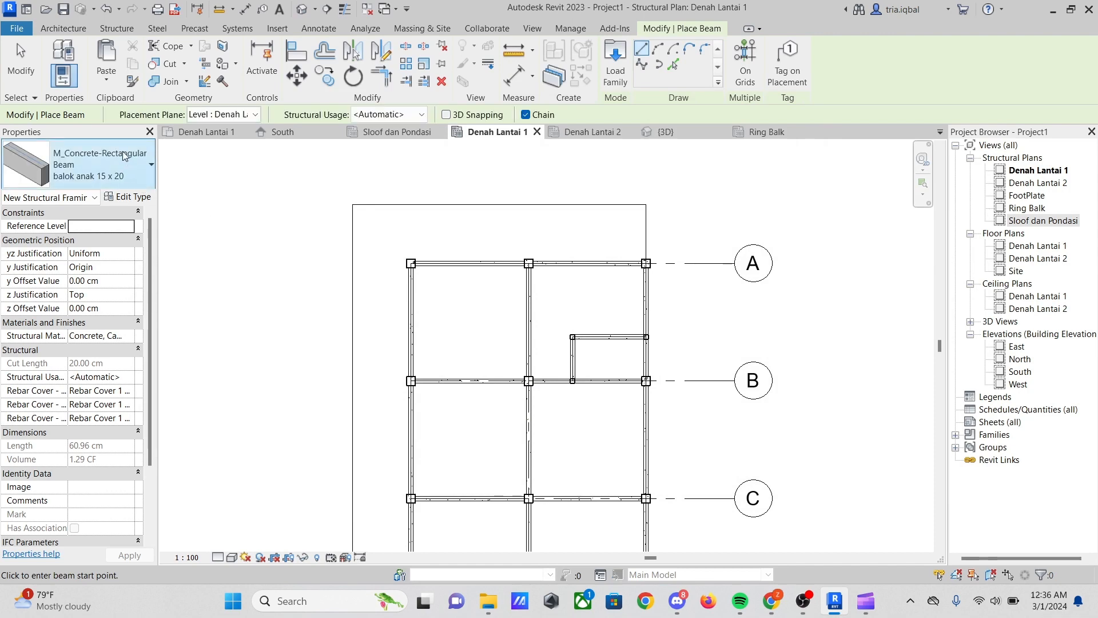
Choose Pondasi Batu Kali Setengah 400 x 800mm as the type for the new structural beam
left_click(116, 29)
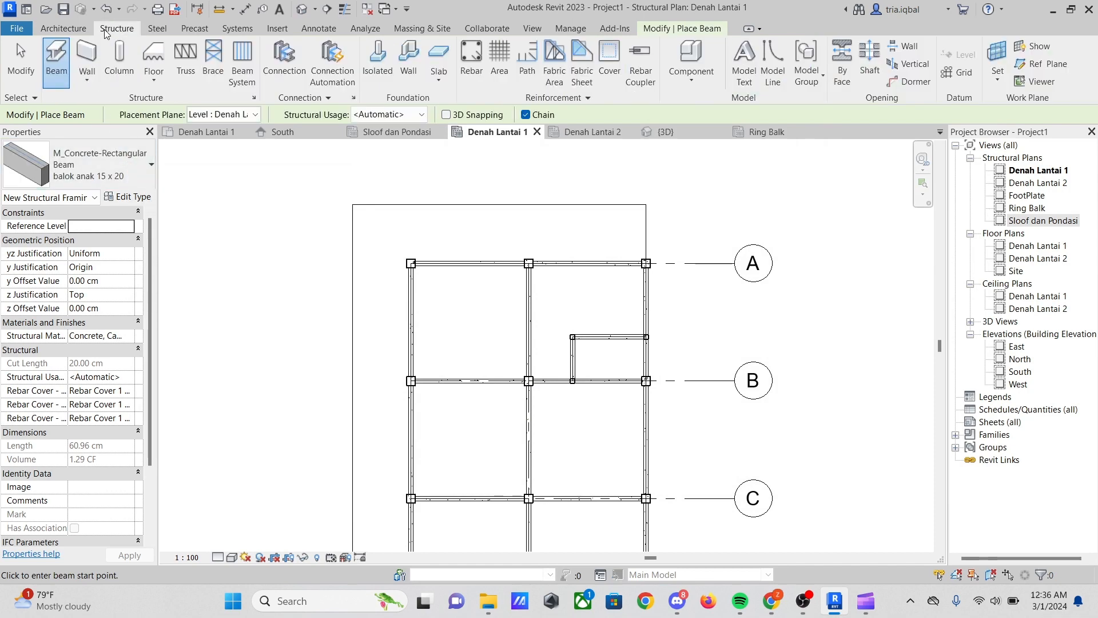
left_click(136, 182)
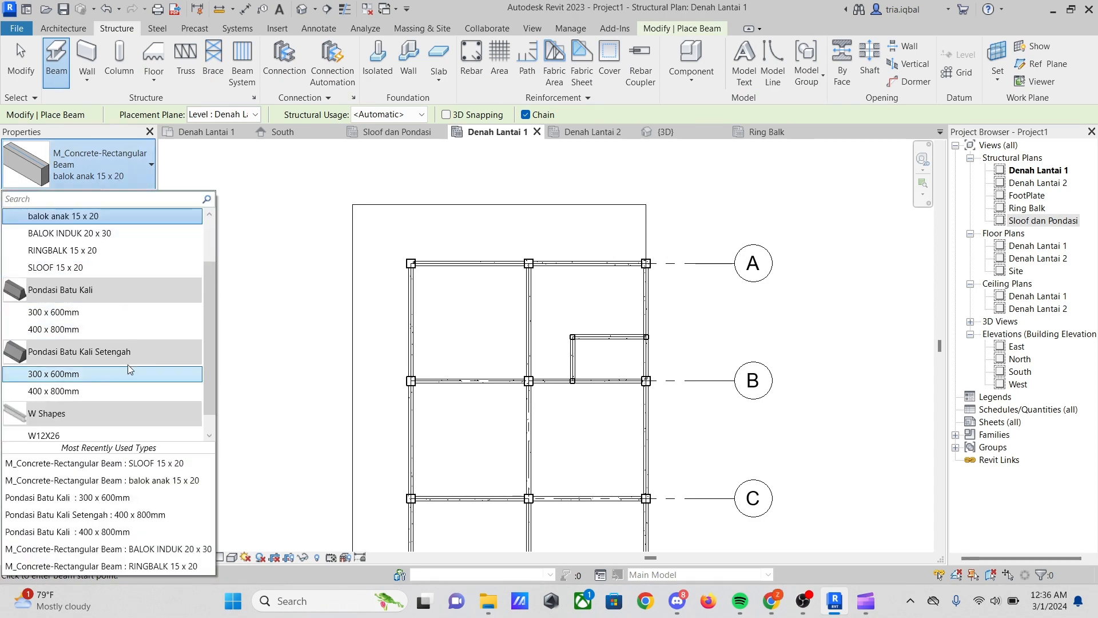
mouse_move(100, 367)
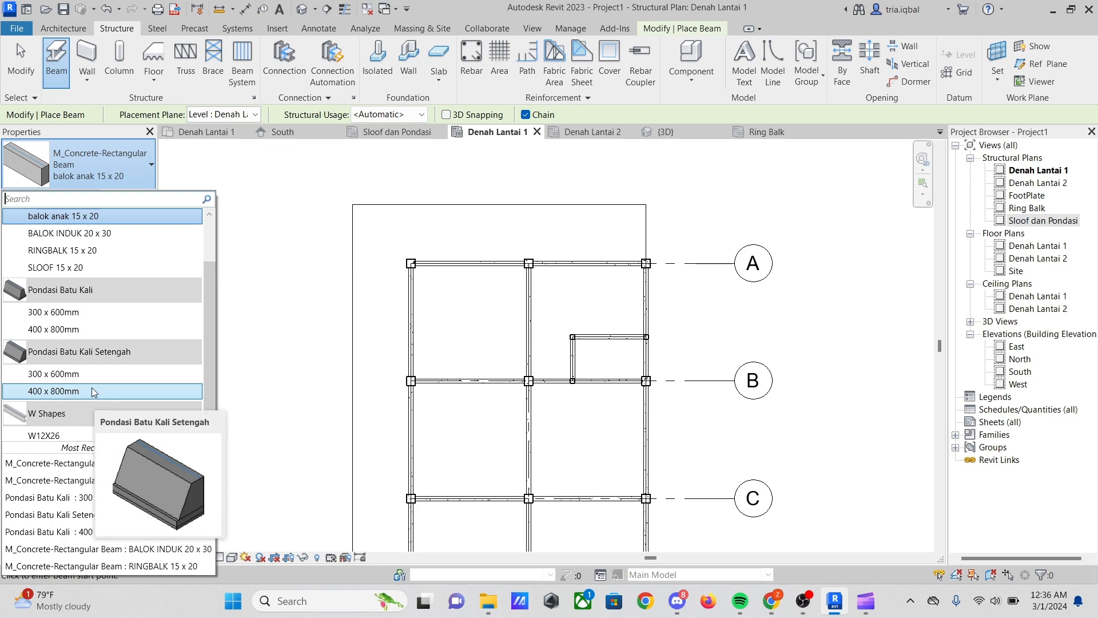
left_click(91, 390)
Draw the half stone foundation along grid line 3, from the center of column D-3 to the center of column A-3
scroll(463, 246, "down", 2)
scroll(464, 246, "down", 3)
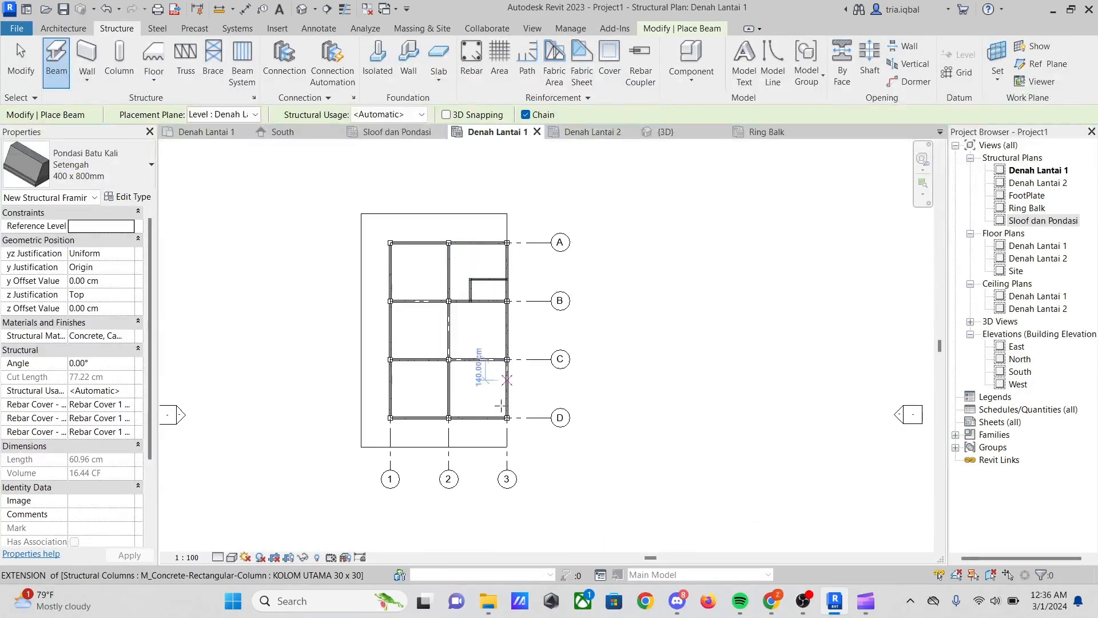
scroll(509, 468, "up", 6)
scroll(506, 349, "down", 2)
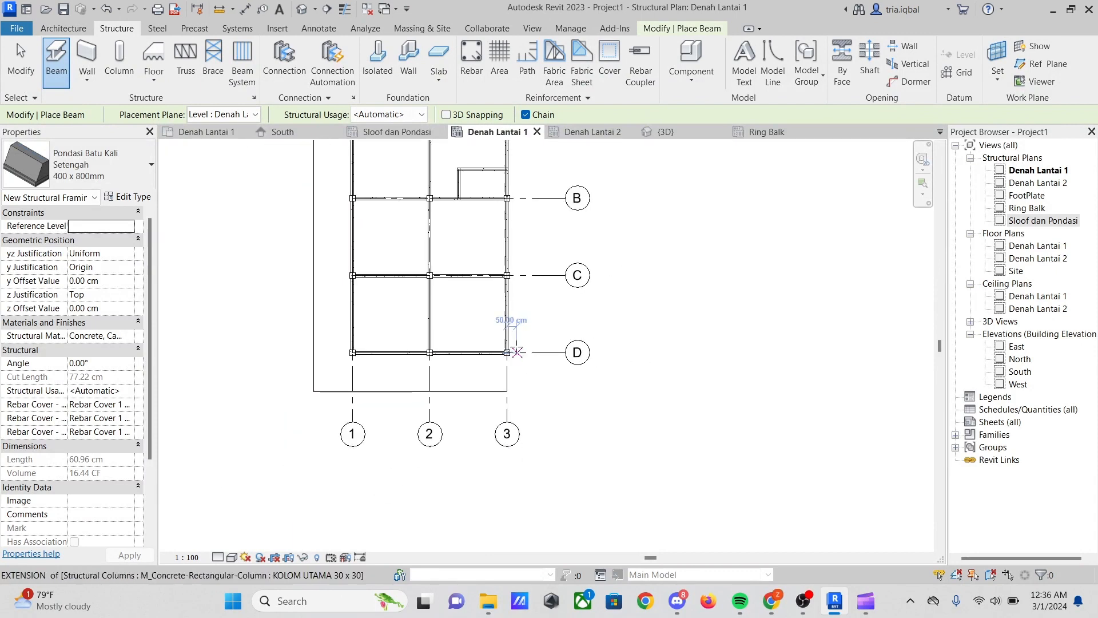
scroll(509, 324, "down", 3)
scroll(493, 182, "up", 3)
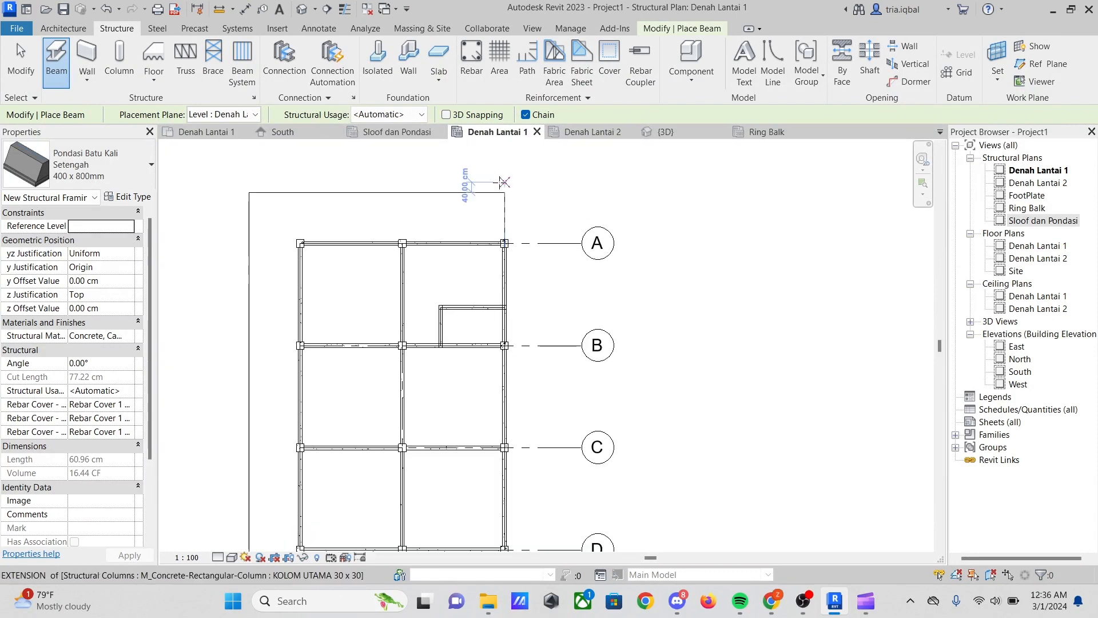
scroll(515, 187, "down", 2)
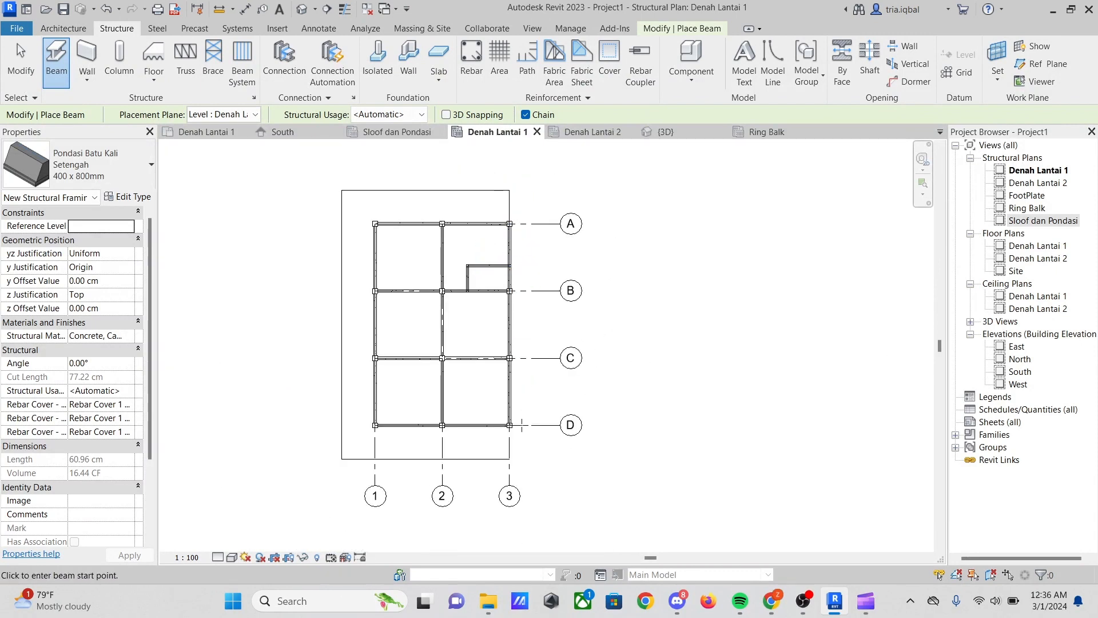
scroll(510, 426, "up", 6)
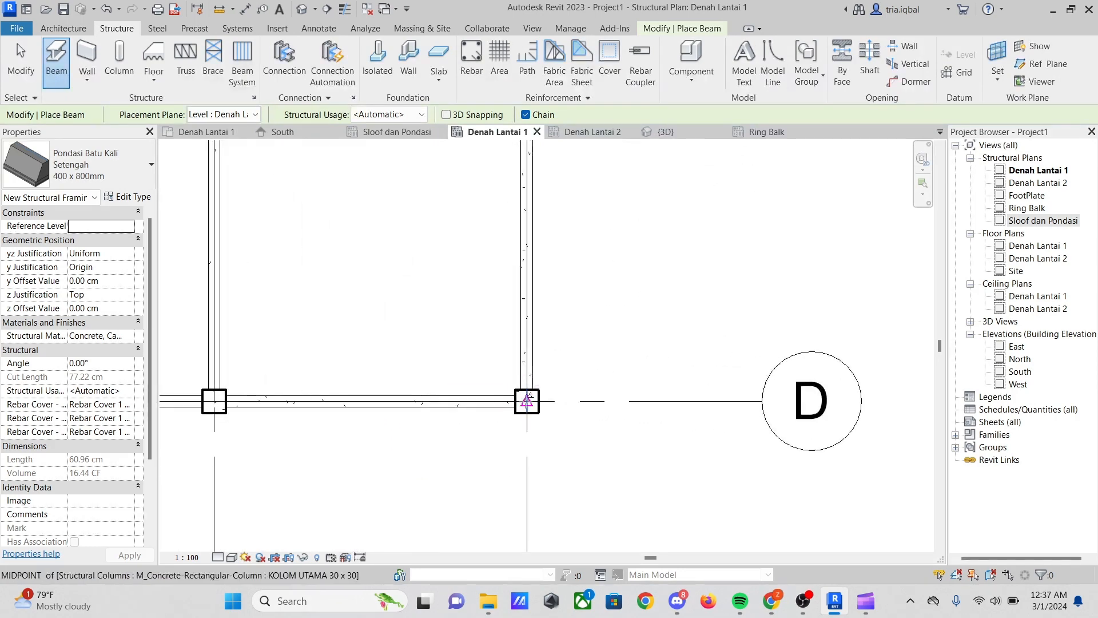
left_click(527, 392)
scroll(521, 413, "down", 3)
scroll(518, 414, "down", 3)
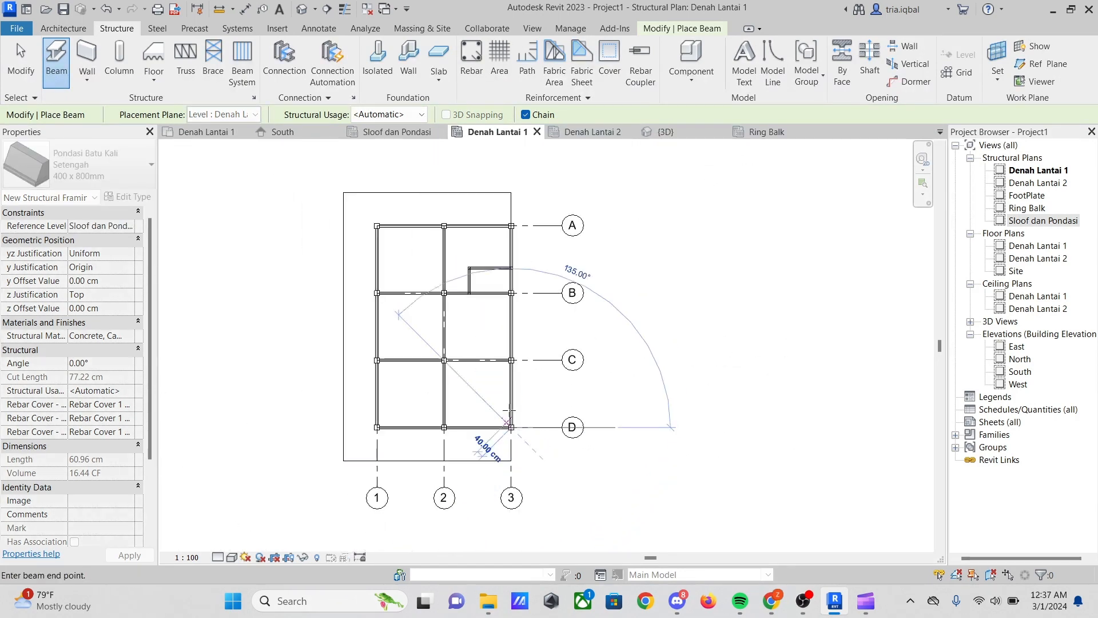
scroll(512, 223, "up", 5)
scroll(510, 224, "up", 3)
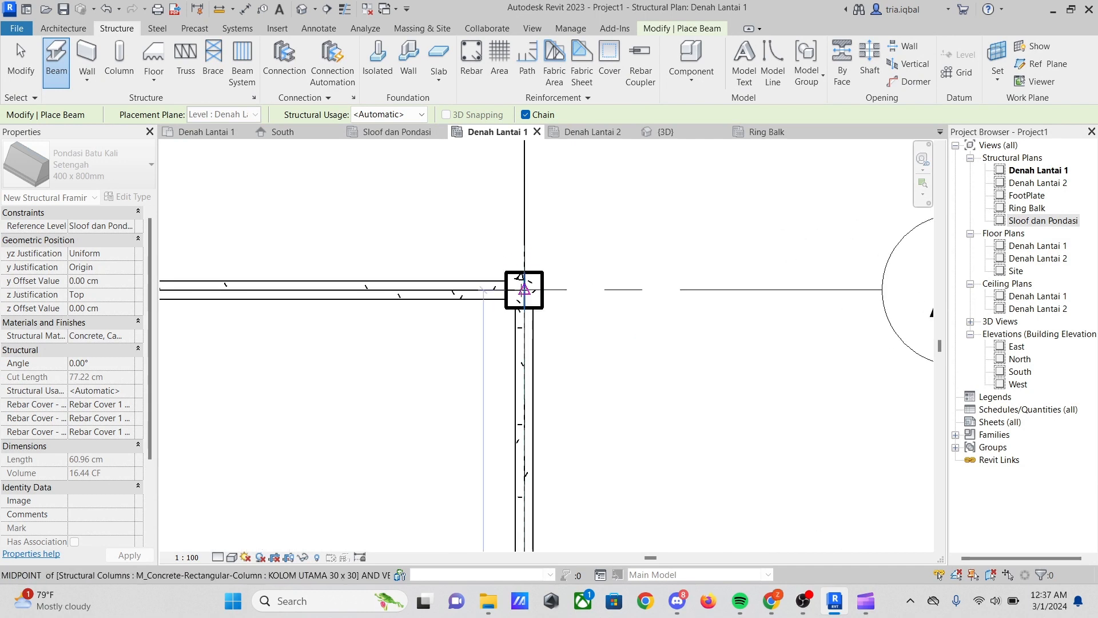
left_click(524, 289)
Examine the new foundation's side along grid line 3 and its position relative to the outer boundary beyond grid line A
scroll(652, 238, "down", 3)
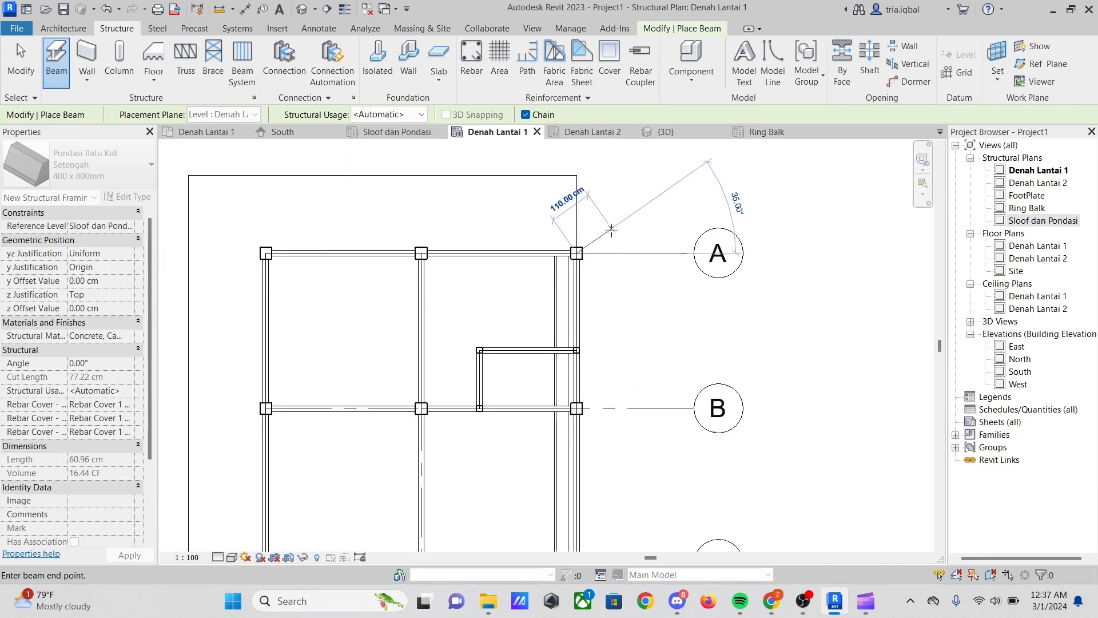
scroll(611, 230, "down", 2)
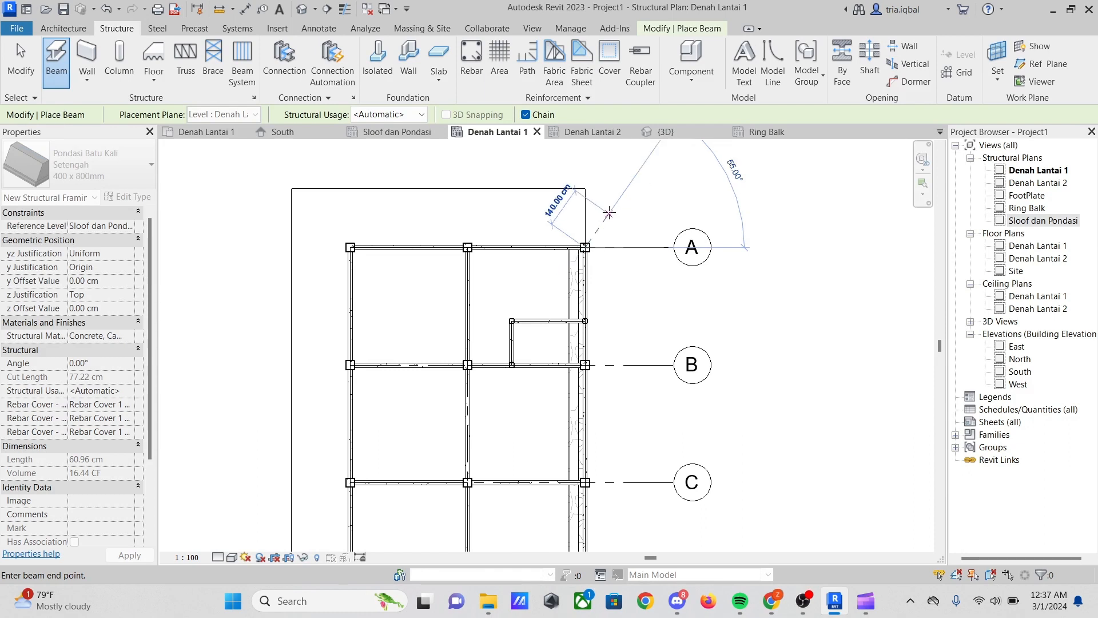
scroll(606, 205, "up", 5)
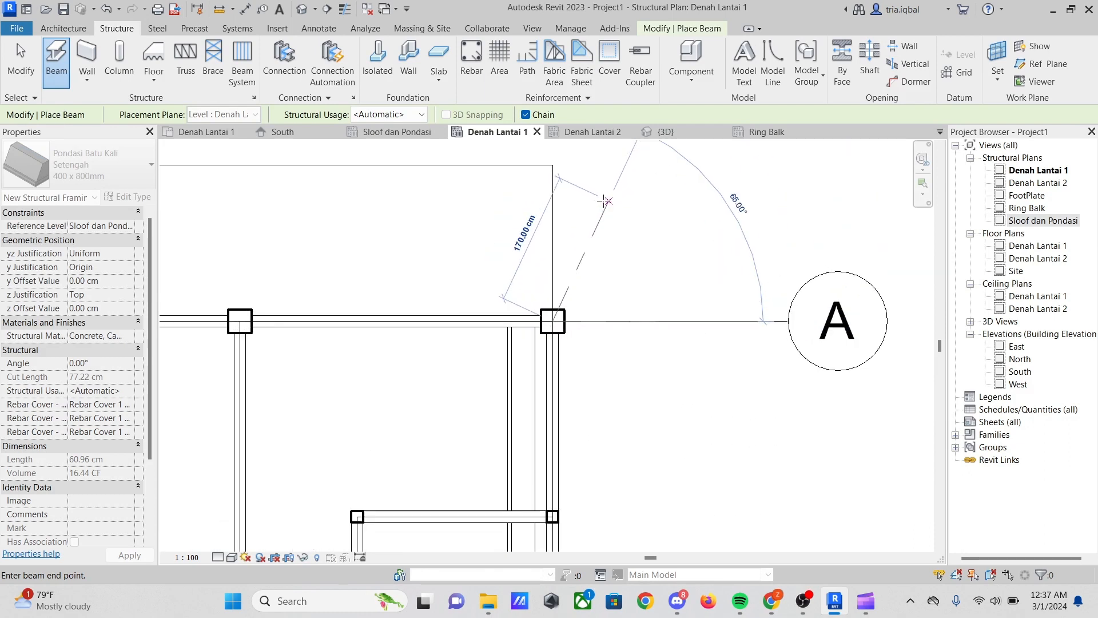
scroll(601, 261, "down", 3)
scroll(569, 206, "up", 4)
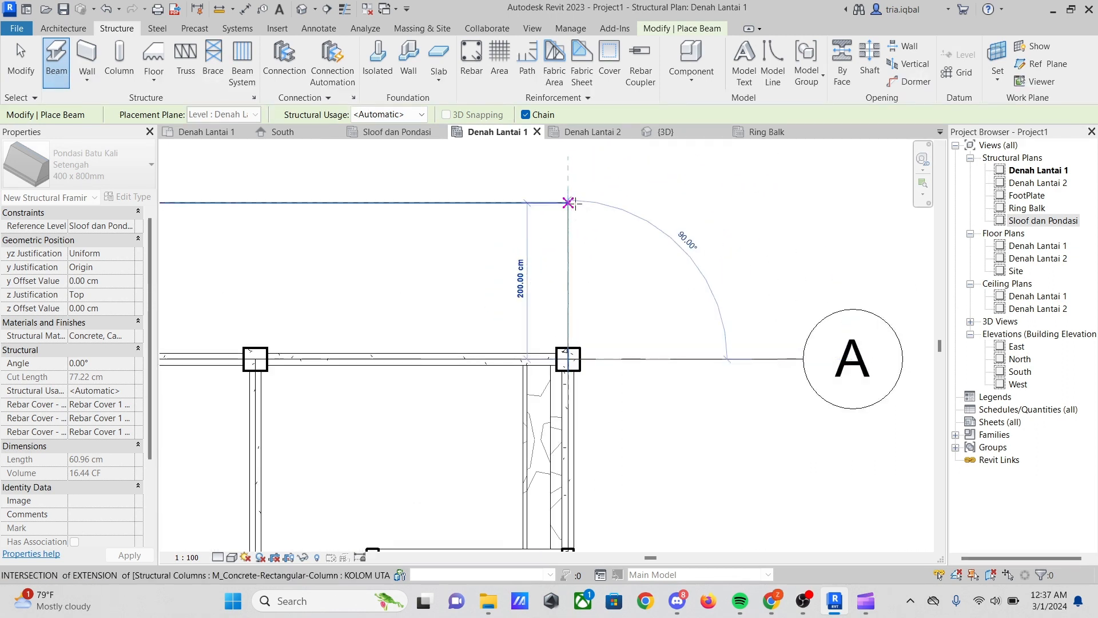
scroll(568, 206, "down", 5)
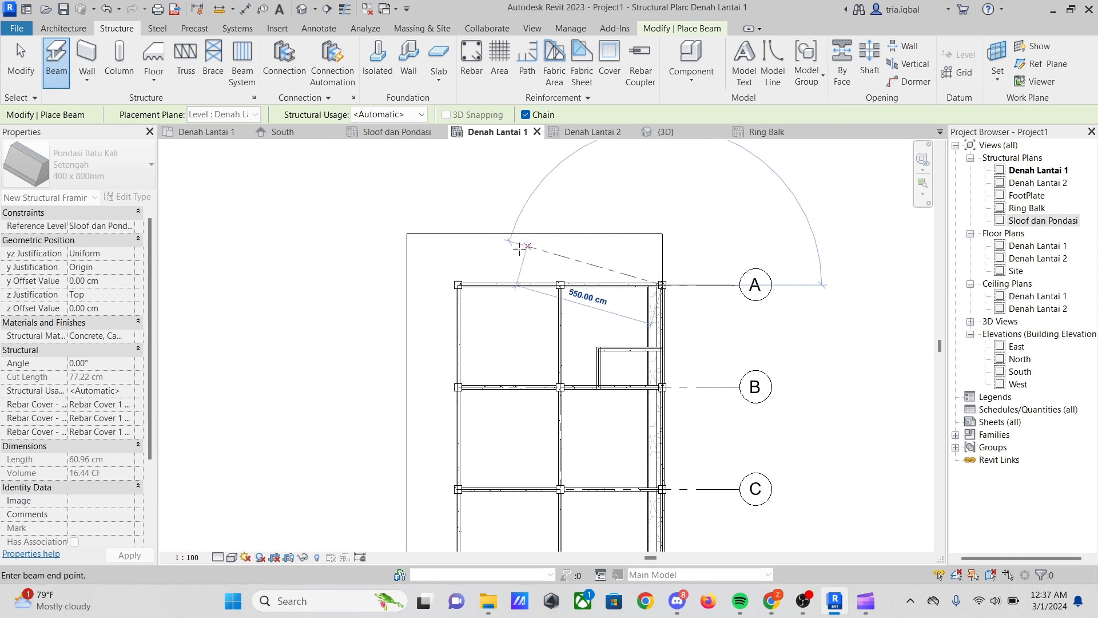
scroll(671, 303, "up", 4)
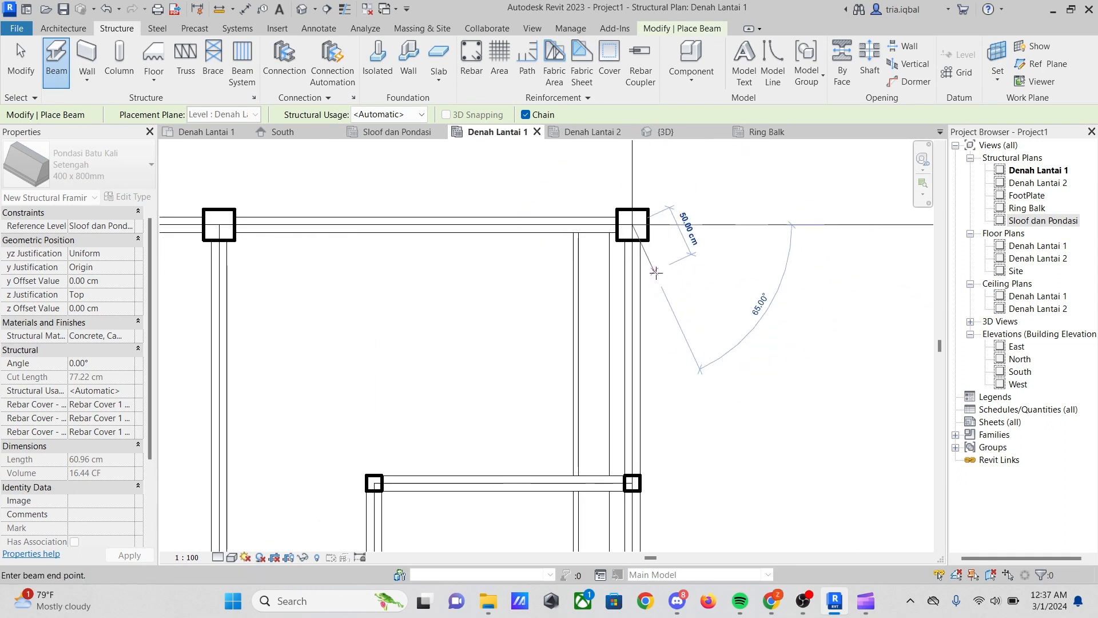
scroll(656, 272, "down", 3)
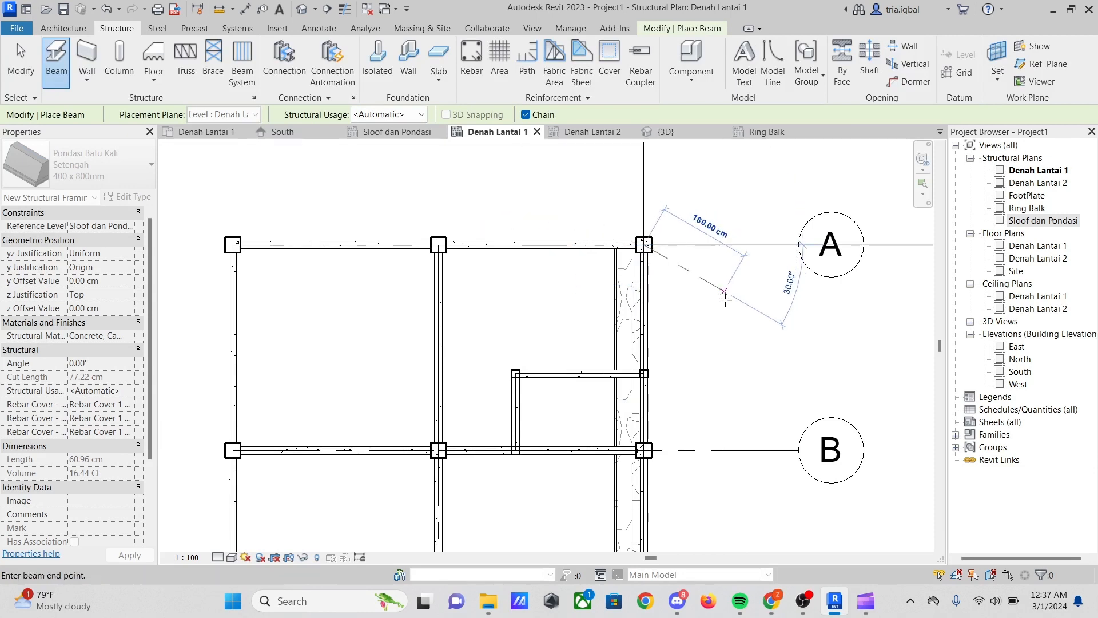
scroll(709, 305, "down", 3)
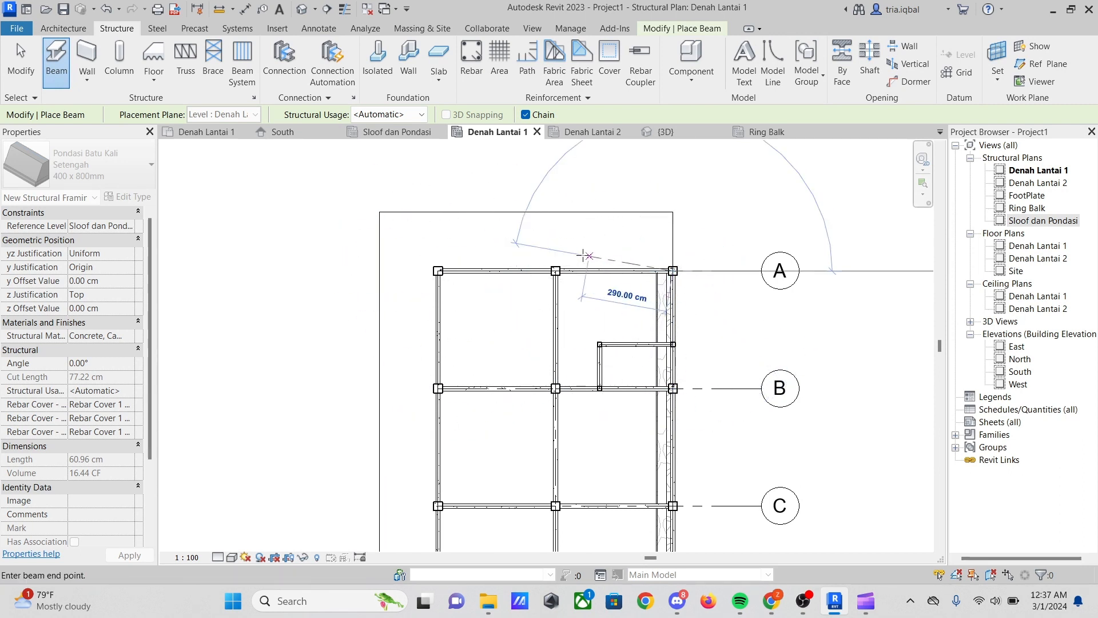
scroll(446, 184, "down", 1)
scroll(446, 185, "down", 2)
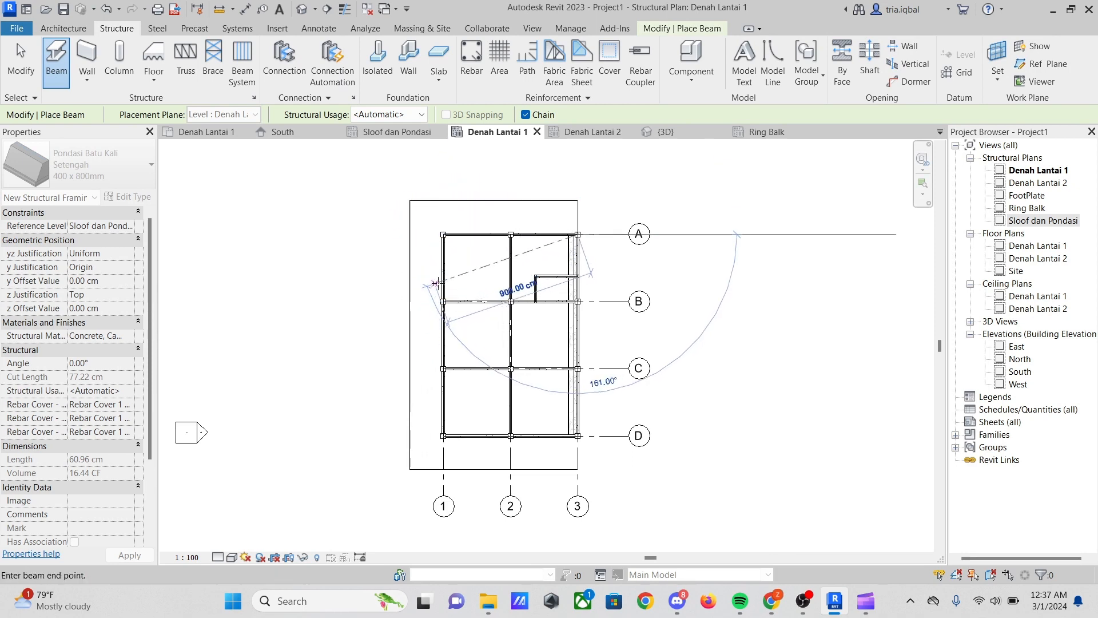
Examine the column layout from A-3 across grid line A and down to D-1, and end the half stone foundation run
scroll(556, 235, "up", 2)
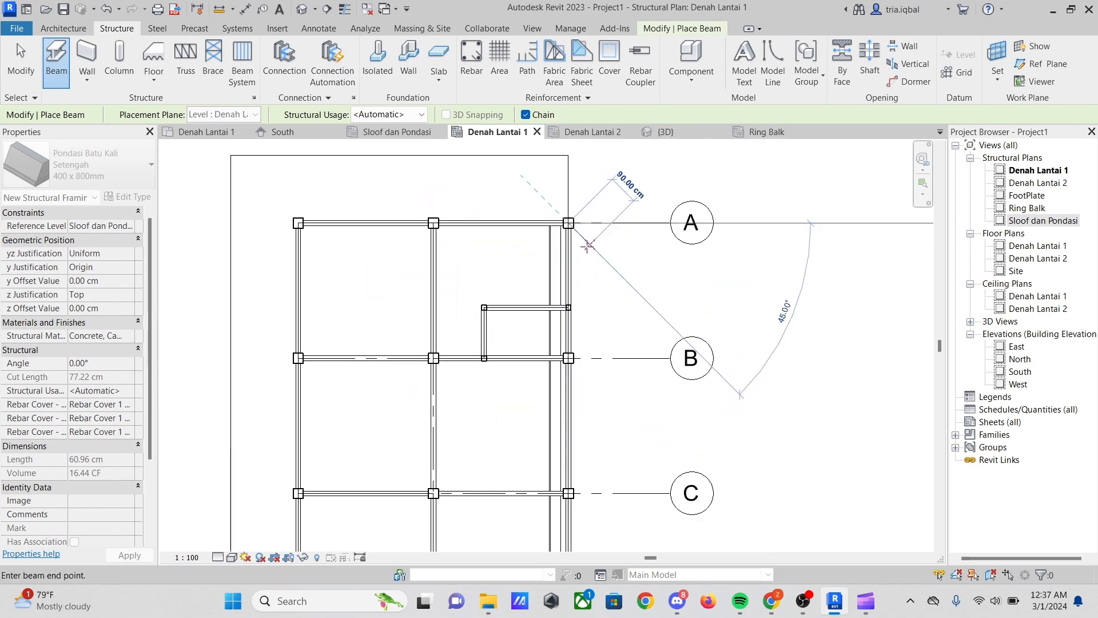
scroll(553, 223, "up", 2)
scroll(611, 226, "down", 1)
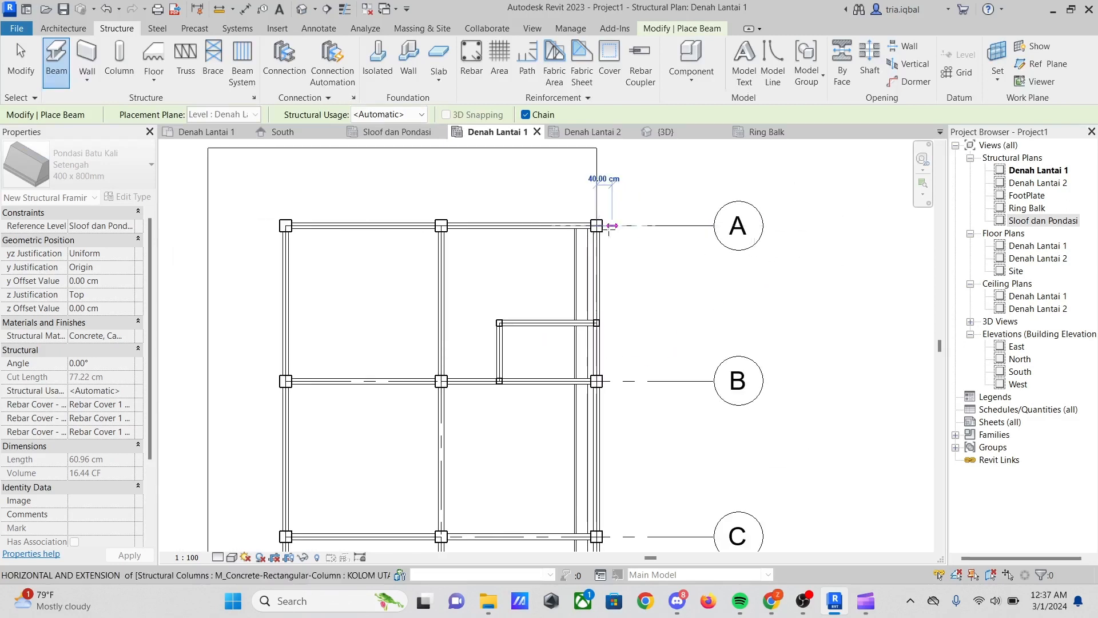
scroll(286, 224, "up", 3)
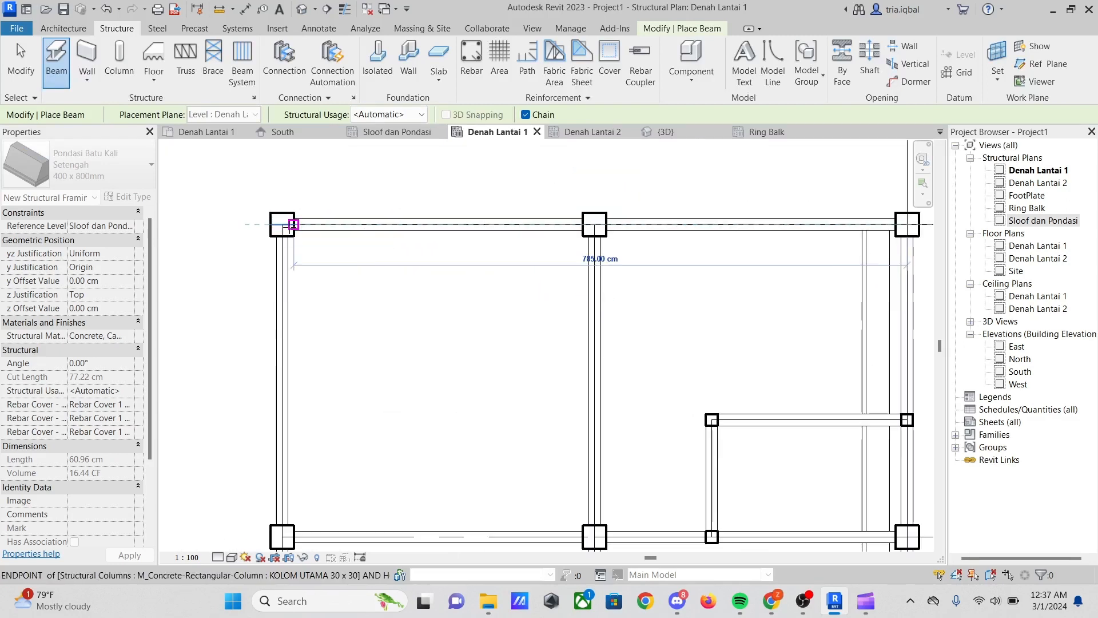
scroll(658, 232, "down", 3)
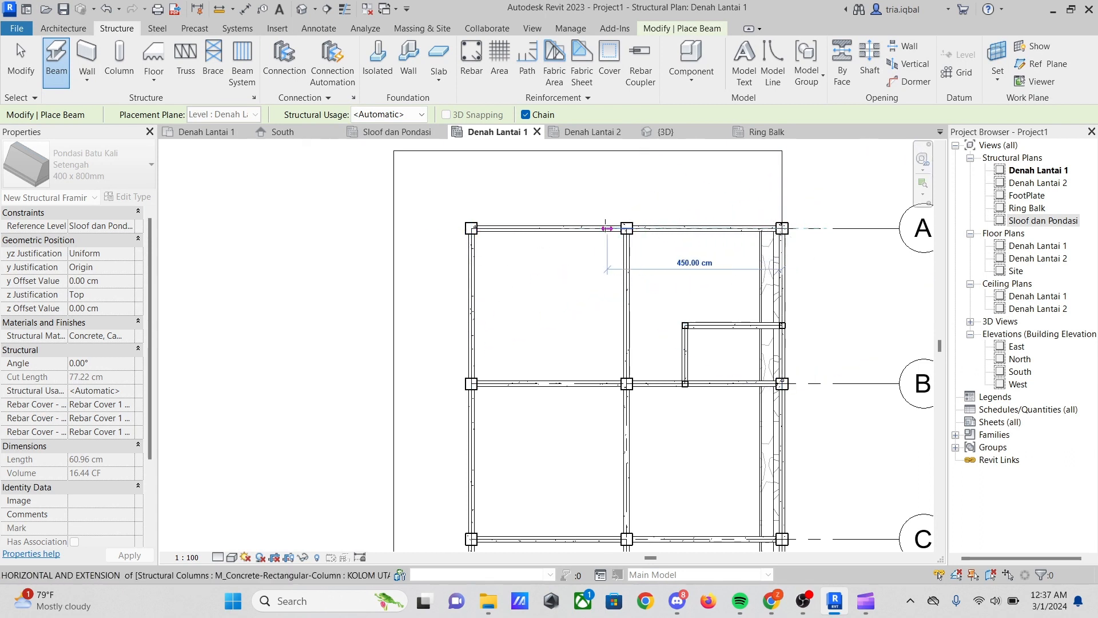
scroll(472, 228, "up", 2)
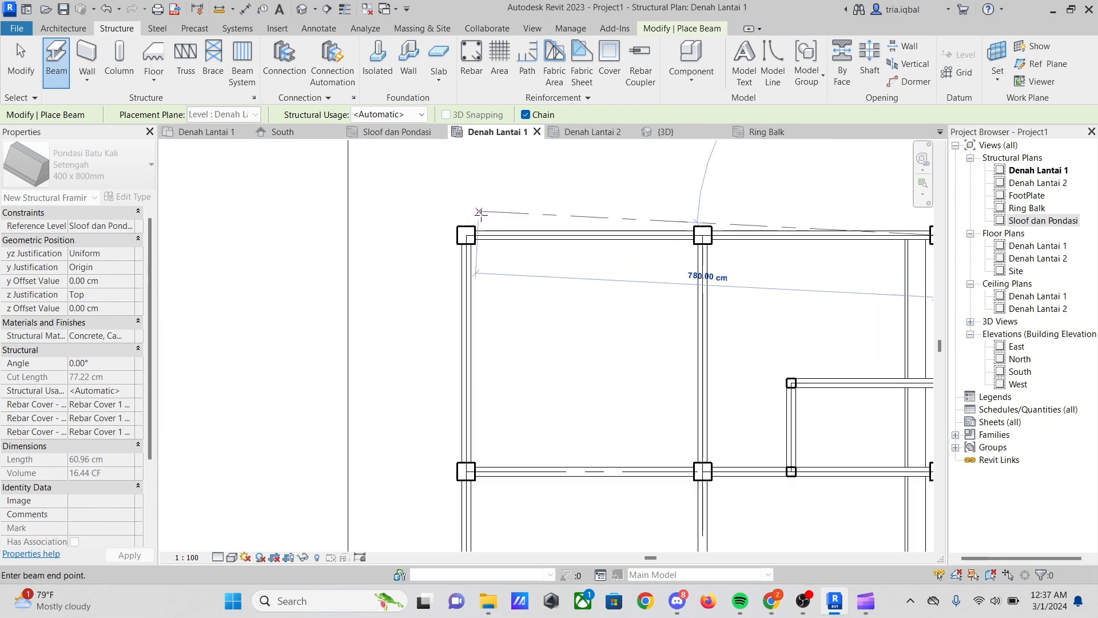
scroll(466, 235, "down", 4)
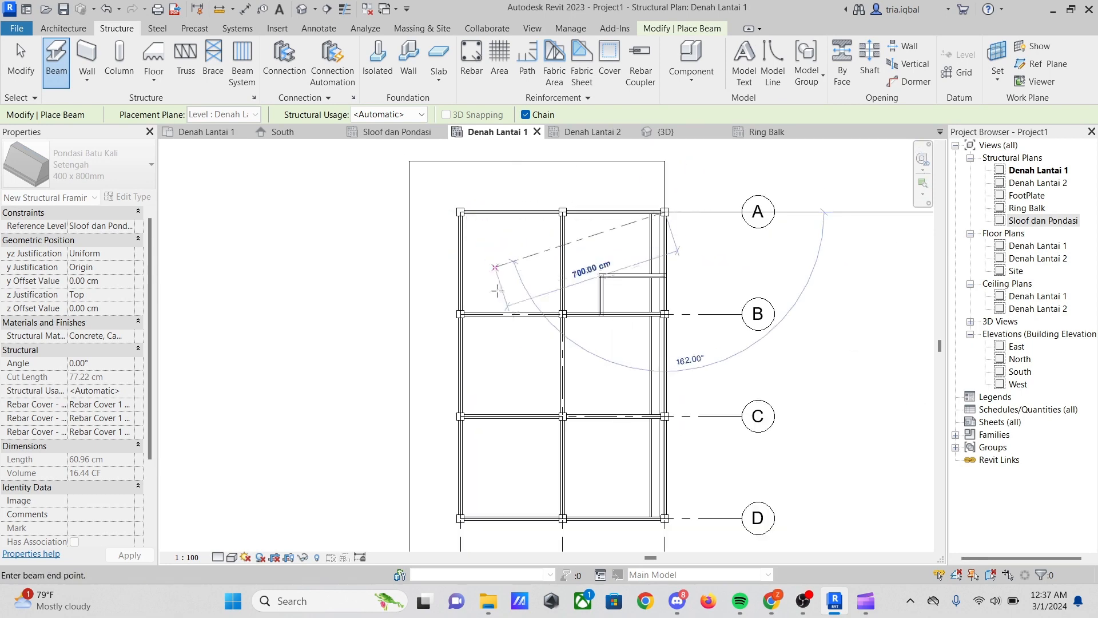
scroll(444, 437, "up", 2)
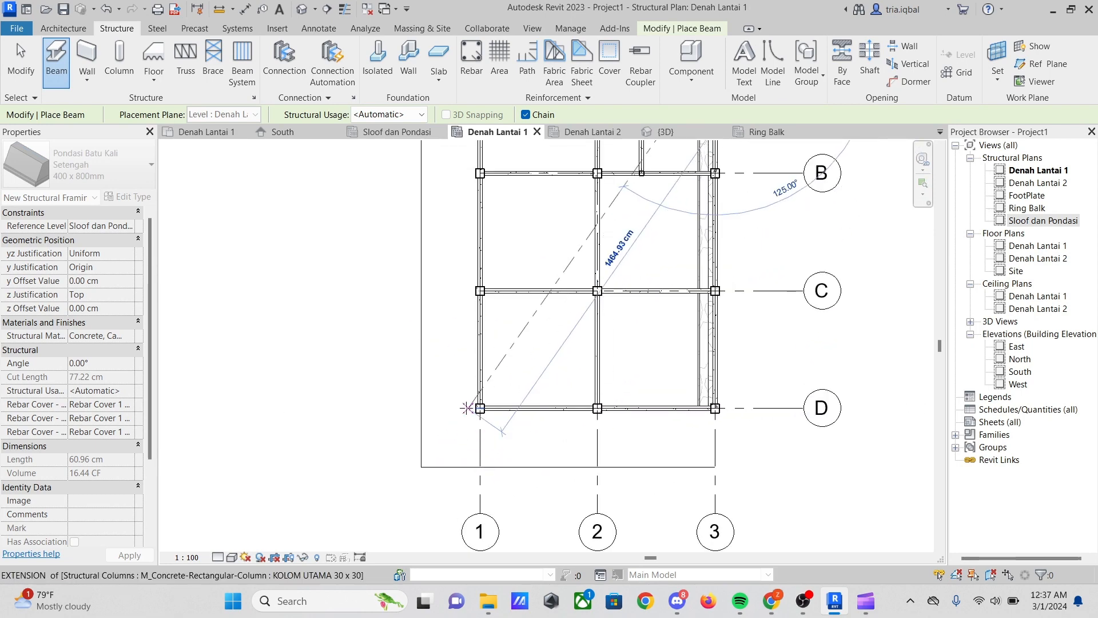
scroll(476, 405, "up", 3)
scroll(790, 372, "down", 4)
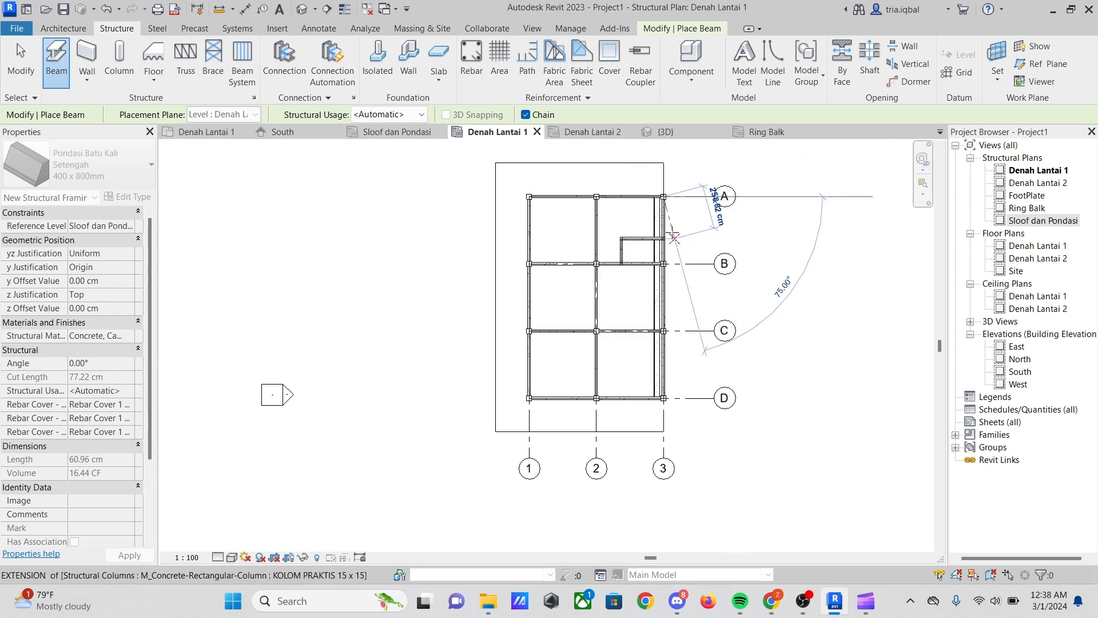
key("Escape")
Choose Pondasi Batu Kali 300 x 600mm as the type for the next structural beam
scroll(672, 212, "up", 3)
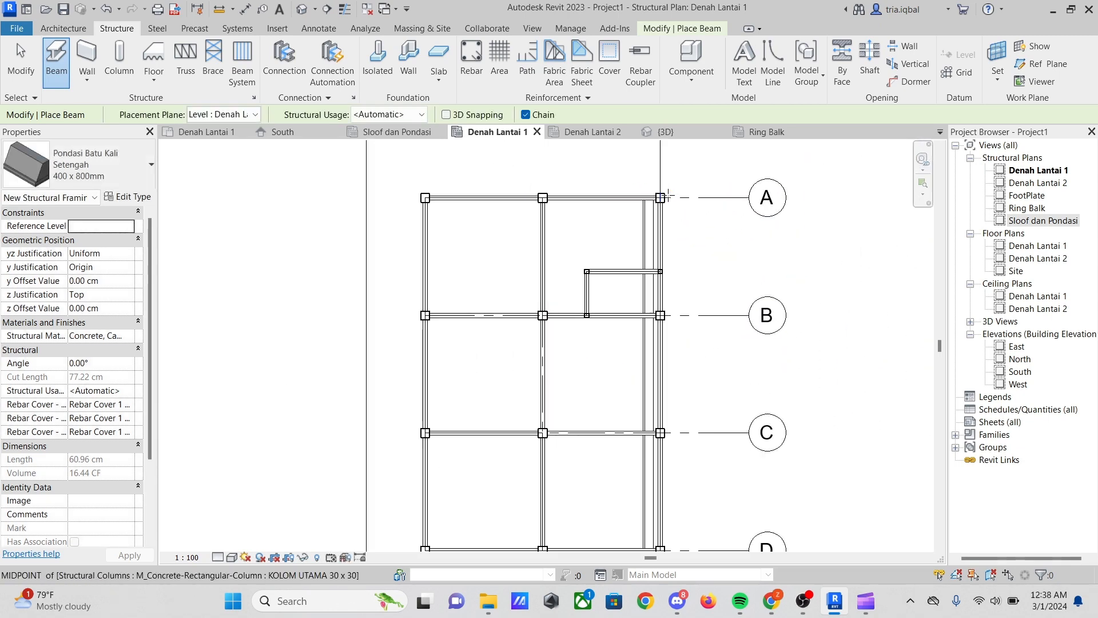
scroll(452, 188, "up", 1)
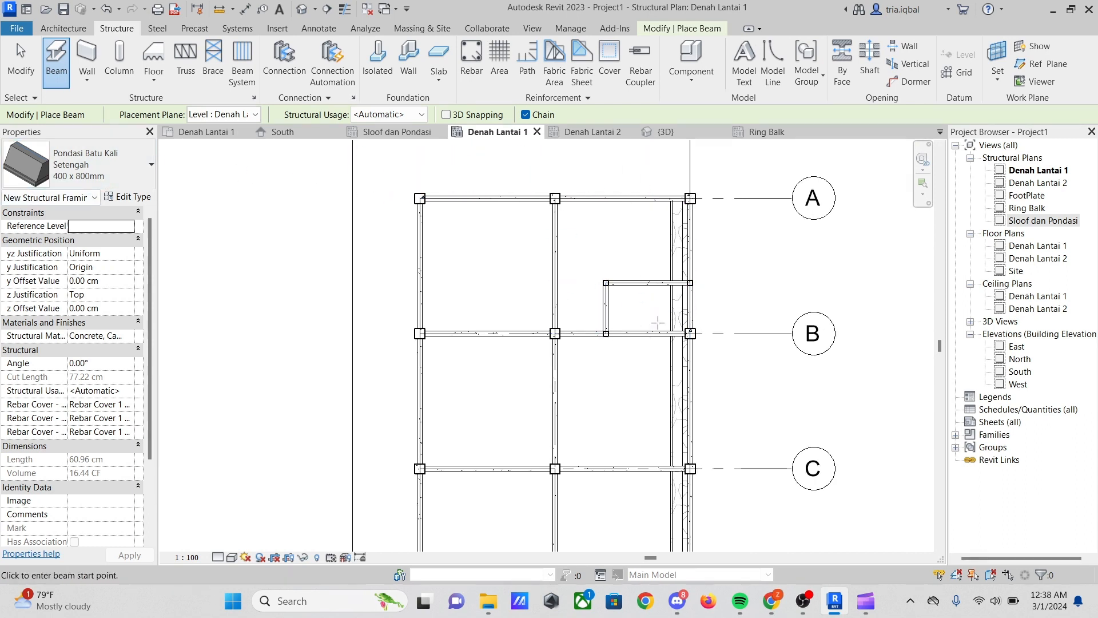
scroll(652, 234, "down", 2)
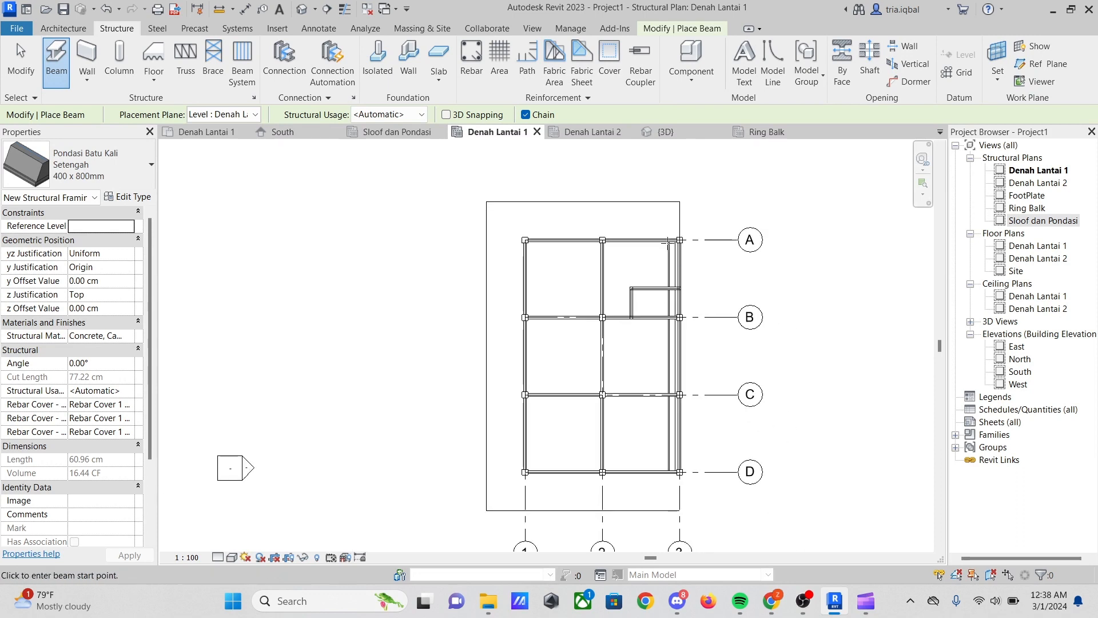
scroll(679, 207, "up", 1)
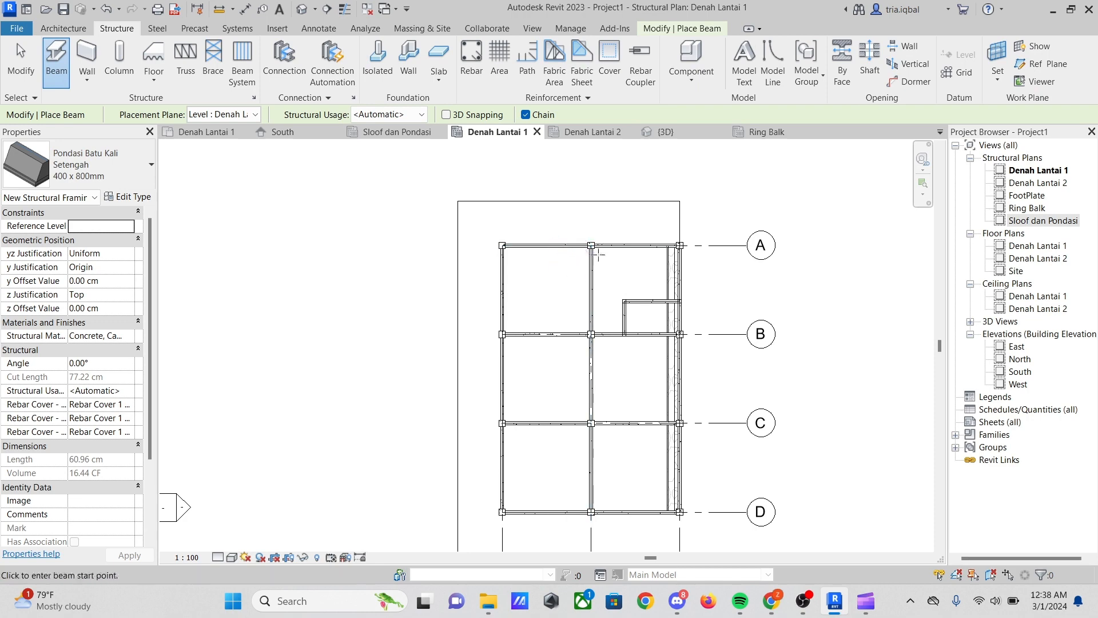
left_click(127, 167)
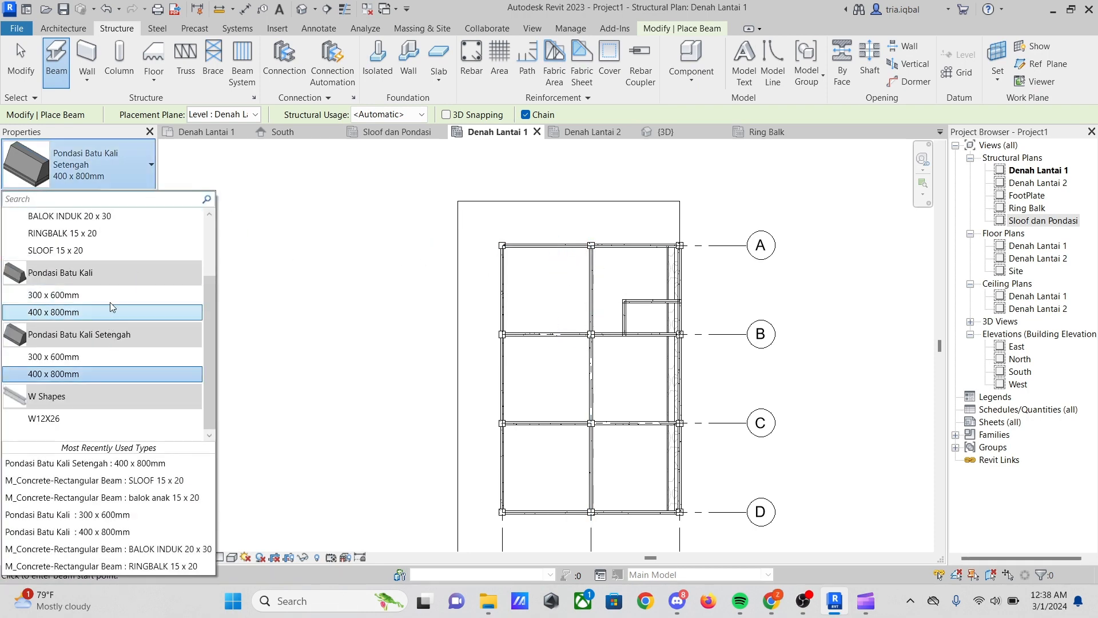
left_click(112, 293)
left_click(136, 176)
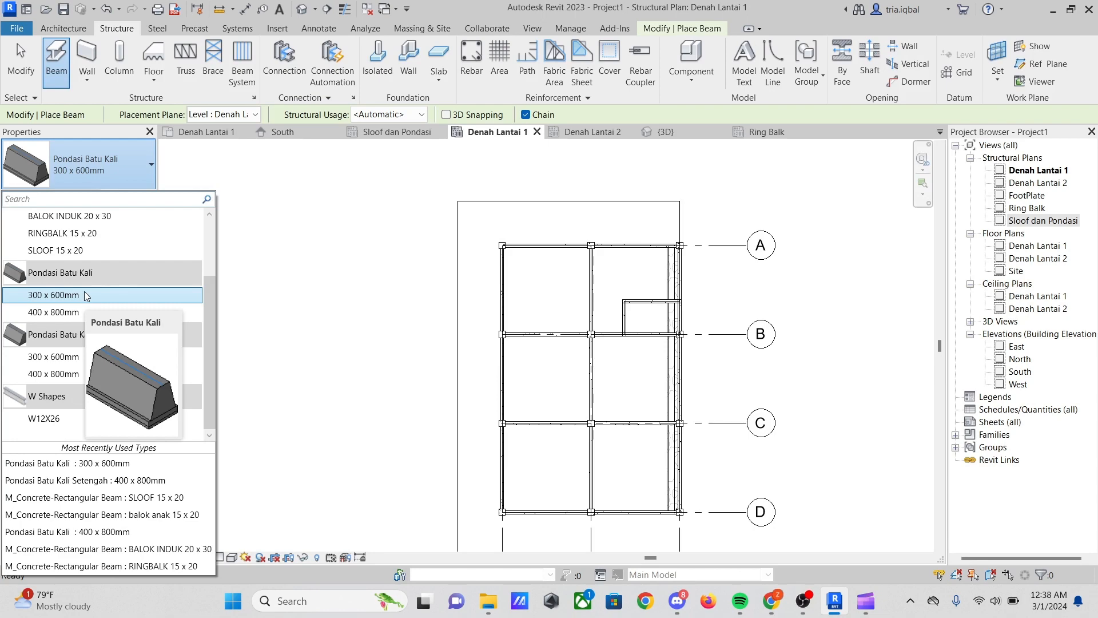
left_click(84, 292)
Draw the full stone foundation along grid line B, from the center of column B-3 to the center of column B-1
scroll(595, 250, "up", 2)
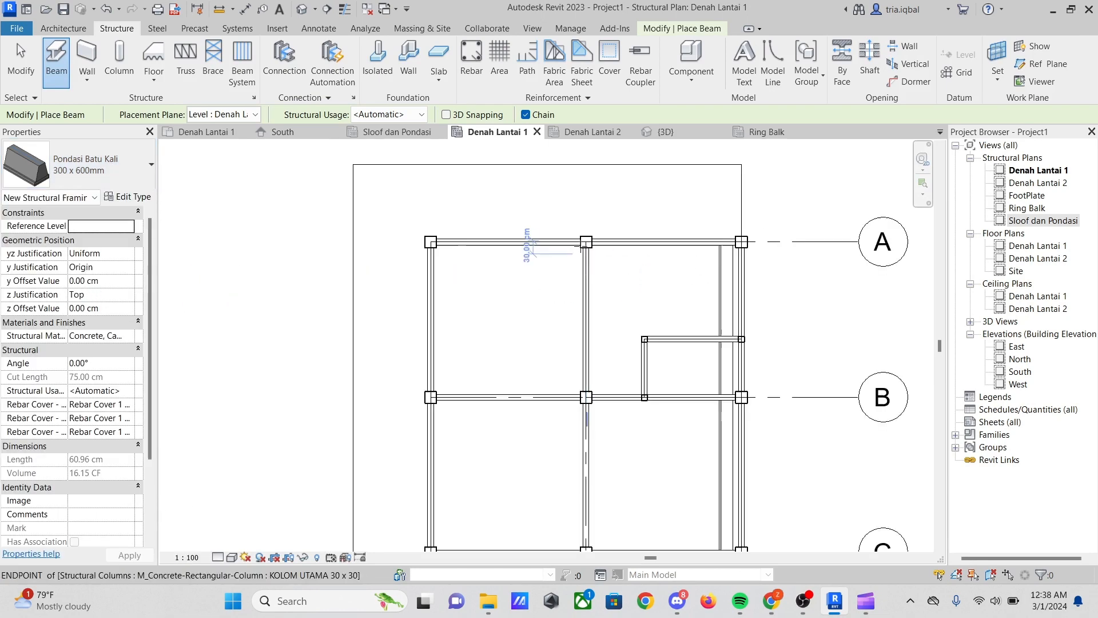
scroll(628, 260, "up", 5)
scroll(666, 234, "down", 6)
scroll(713, 413, "up", 5)
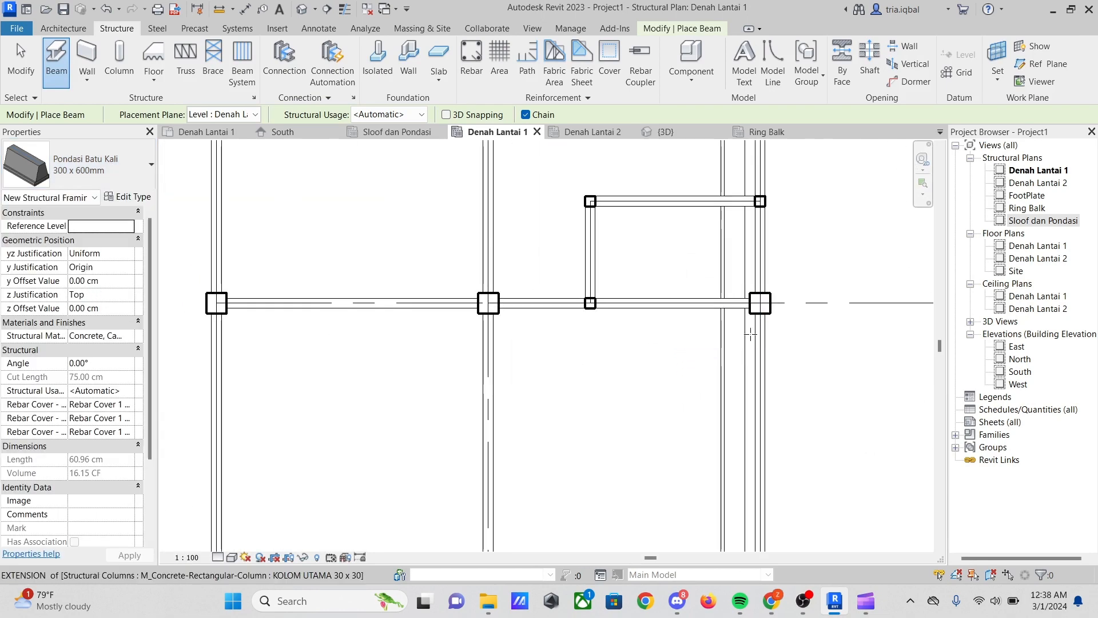
scroll(751, 333, "up", 3)
left_click(768, 293)
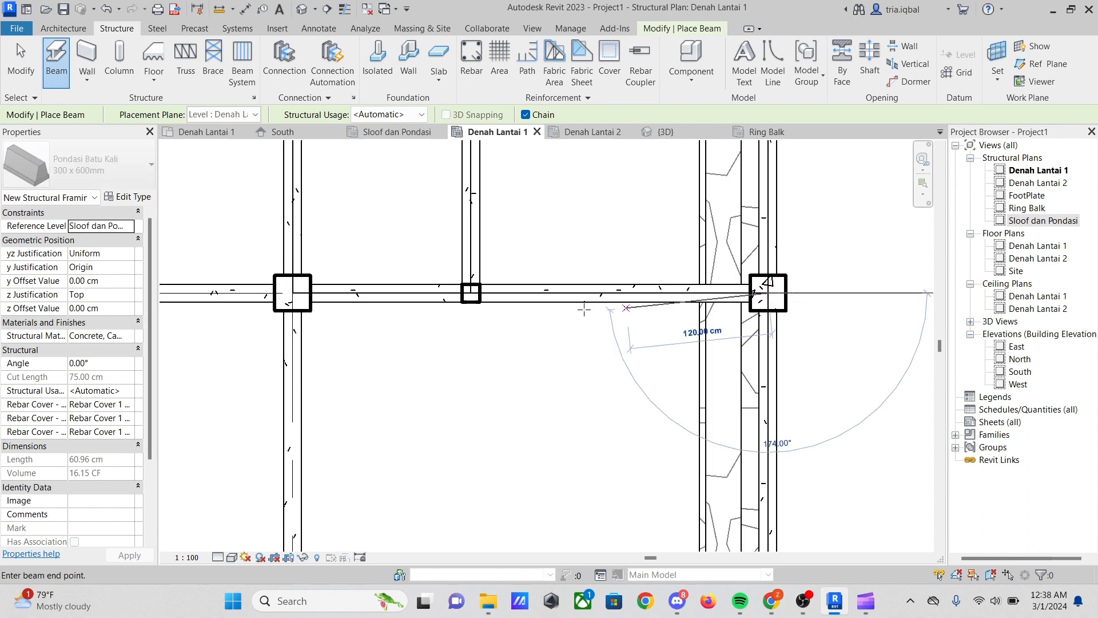
scroll(444, 322, "down", 2)
scroll(376, 302, "up", 1)
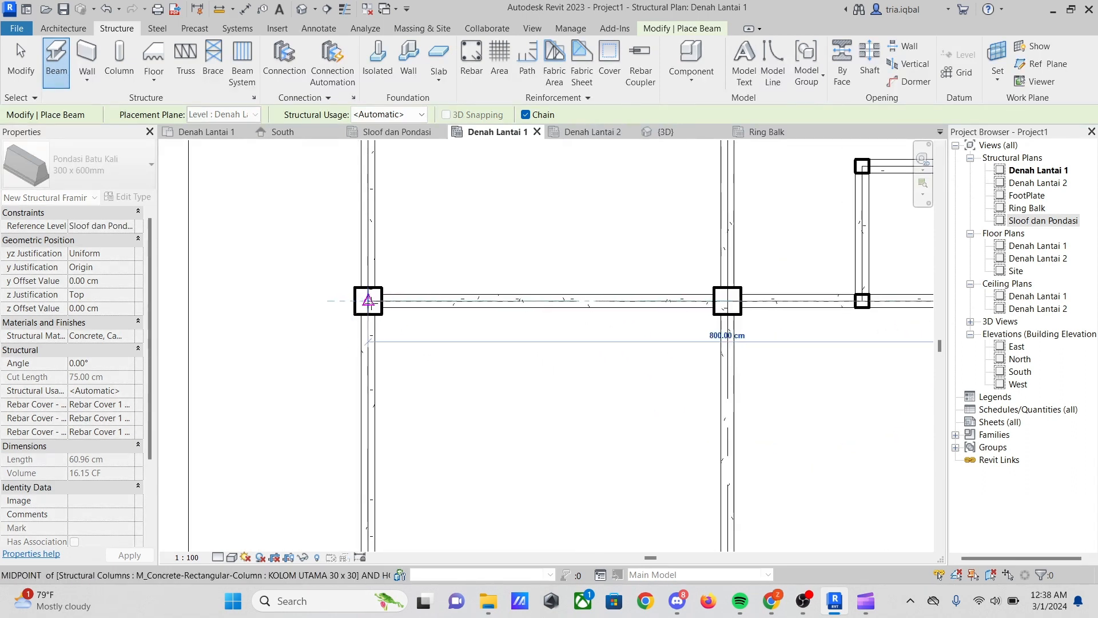
left_click(367, 299)
scroll(558, 289, "down", 2)
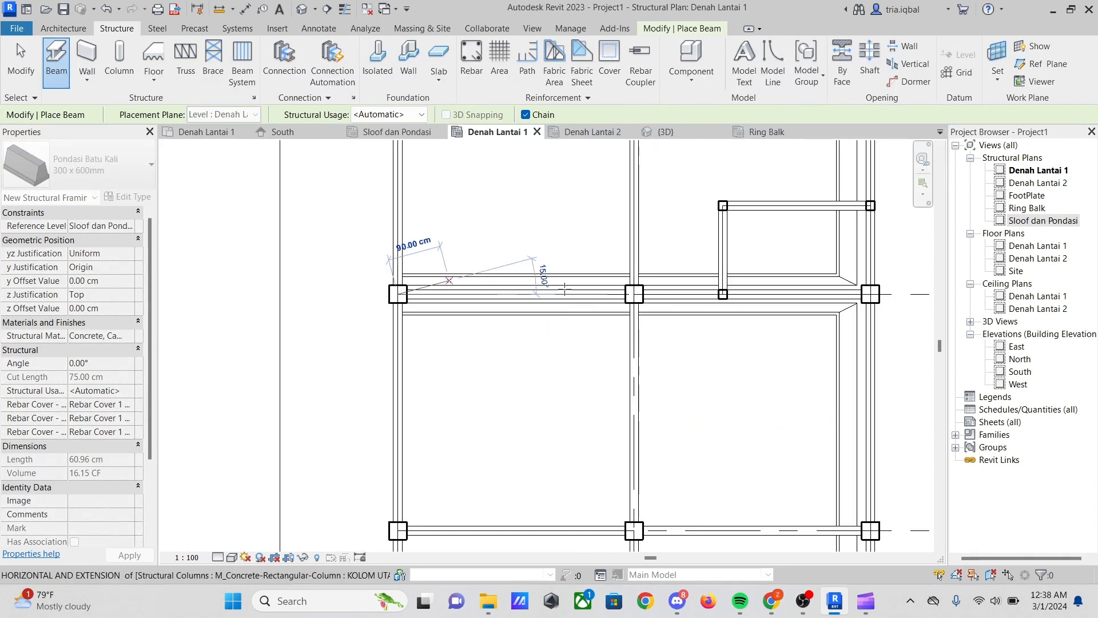
scroll(710, 292, "up", 2)
key("Escape")
Draw stone foundations around the small room above B-3, from its column on grid line 3 through its corner column to grid line B
scroll(768, 224, "up", 4)
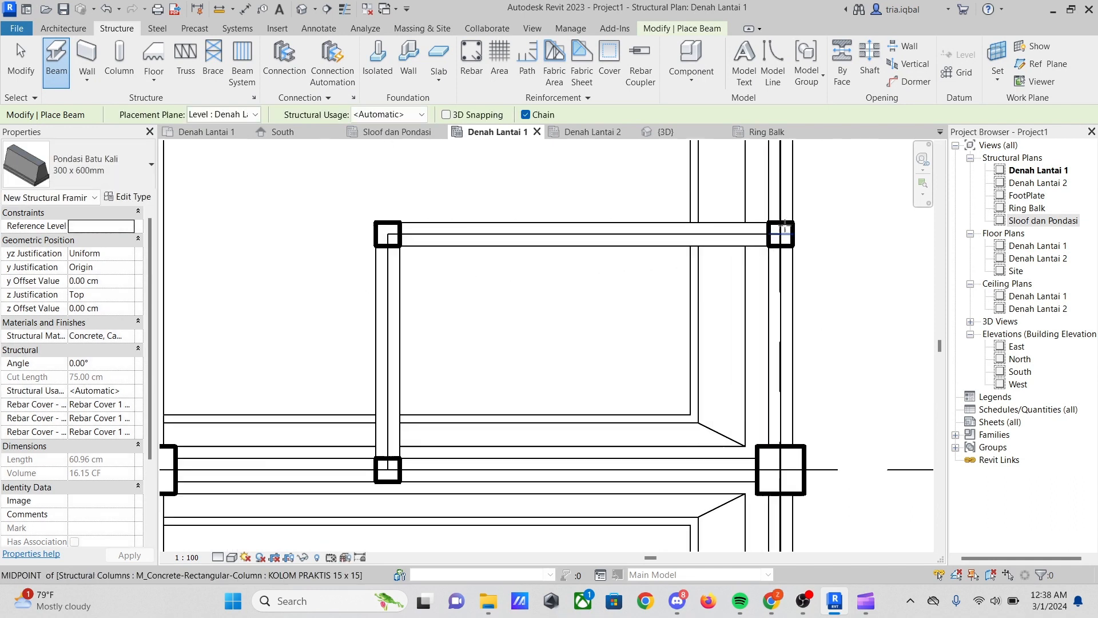
left_click(780, 232)
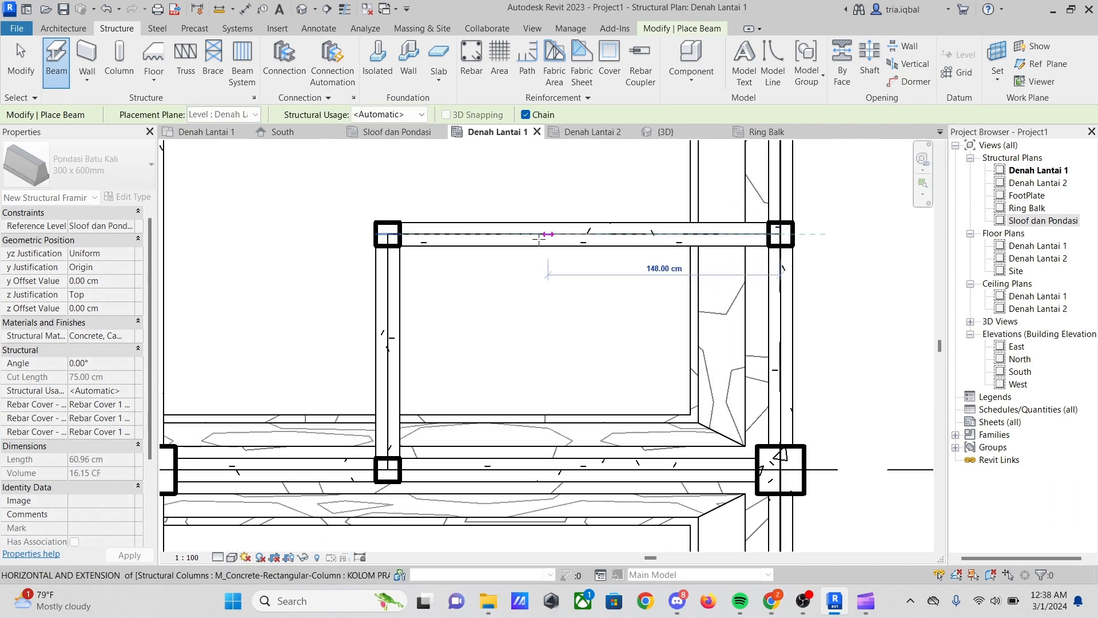
left_click(388, 234)
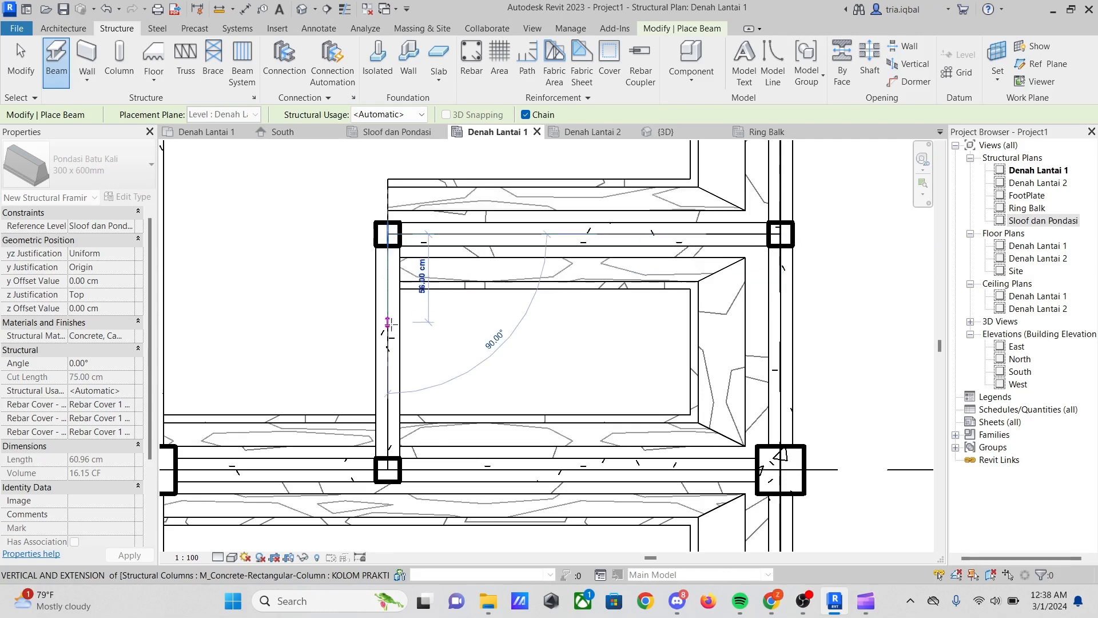
left_click(388, 469)
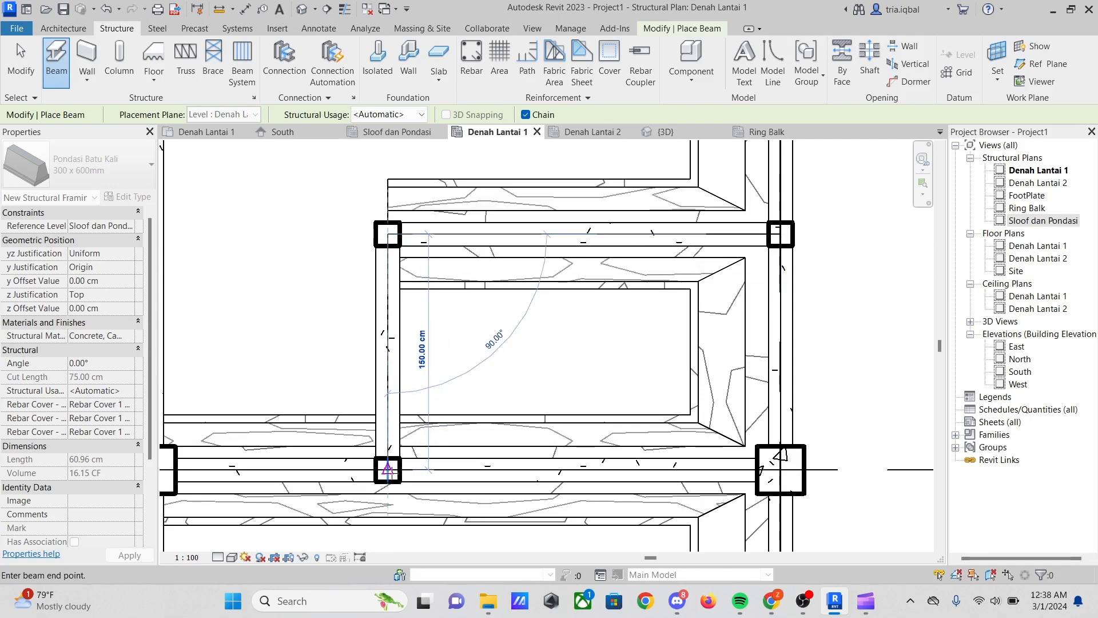
scroll(507, 314, "down", 2)
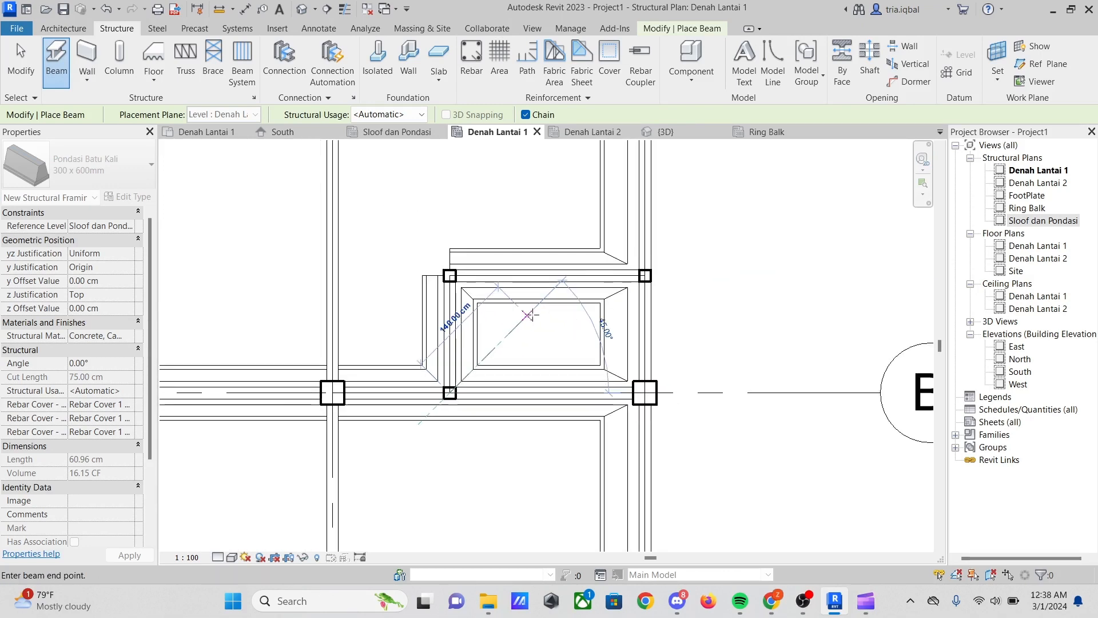
scroll(510, 255, "up", 2)
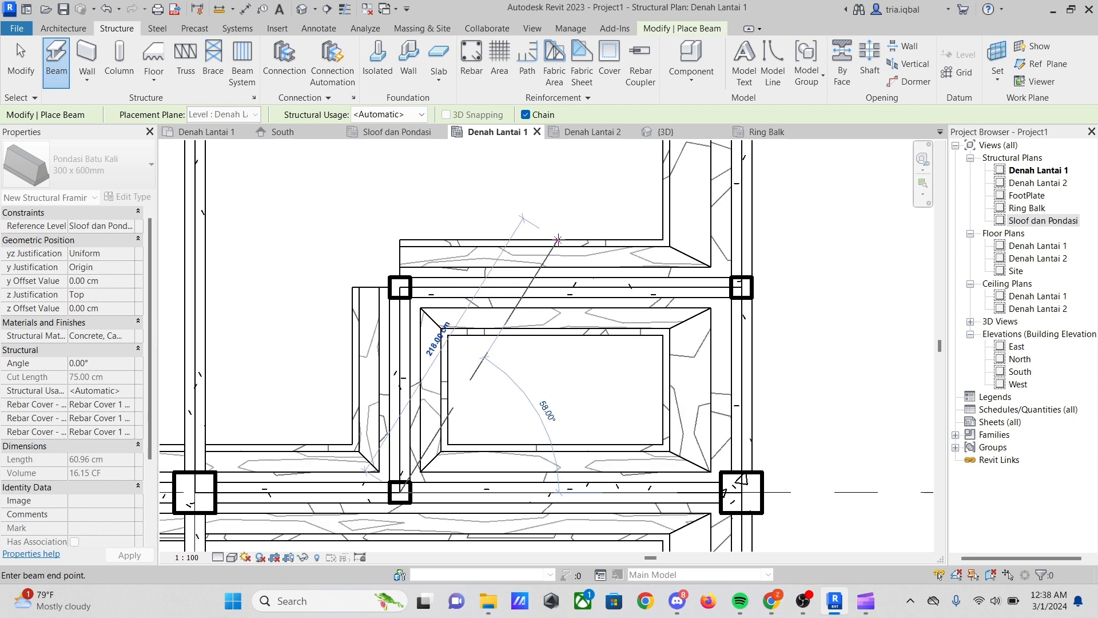
key("Escape")
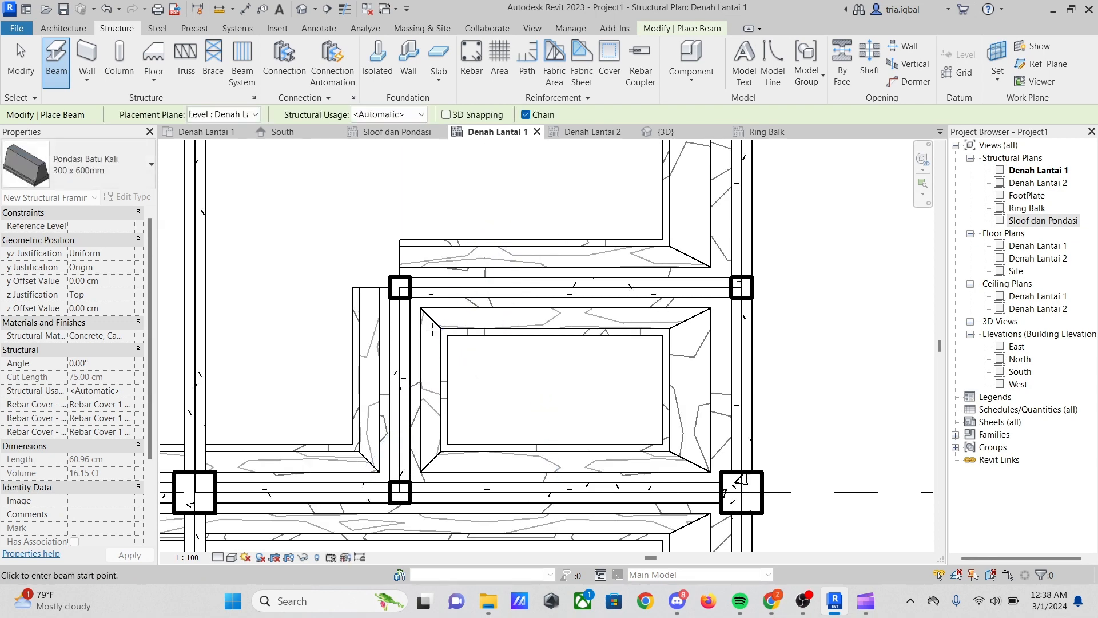
Set the z Offset Value of the two SLOOF 15 x 20 beams enclosing the small room above grid B to 5 cm
scroll(435, 329, "up", 2)
key("Escape")
scroll(486, 274, "down", 2)
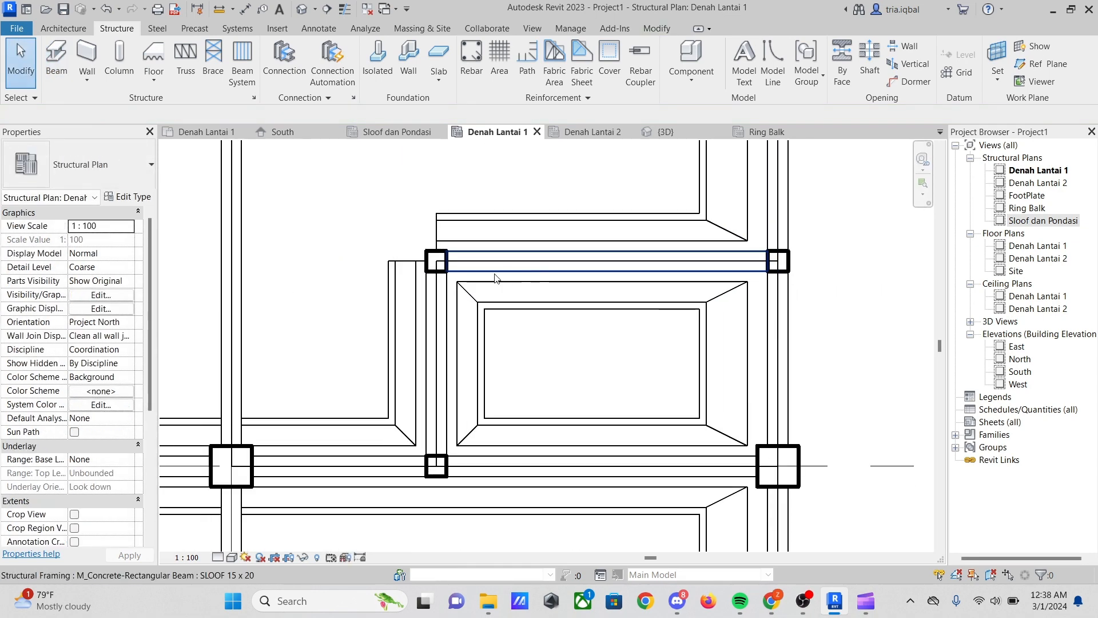
left_click(487, 274)
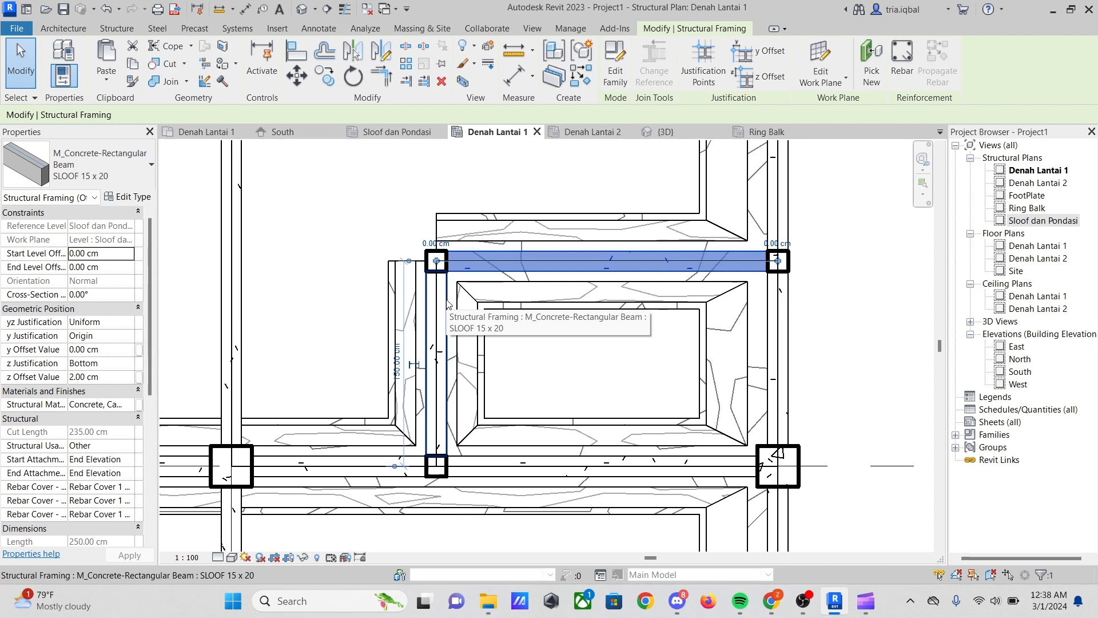
left_click(446, 299, "ctrl")
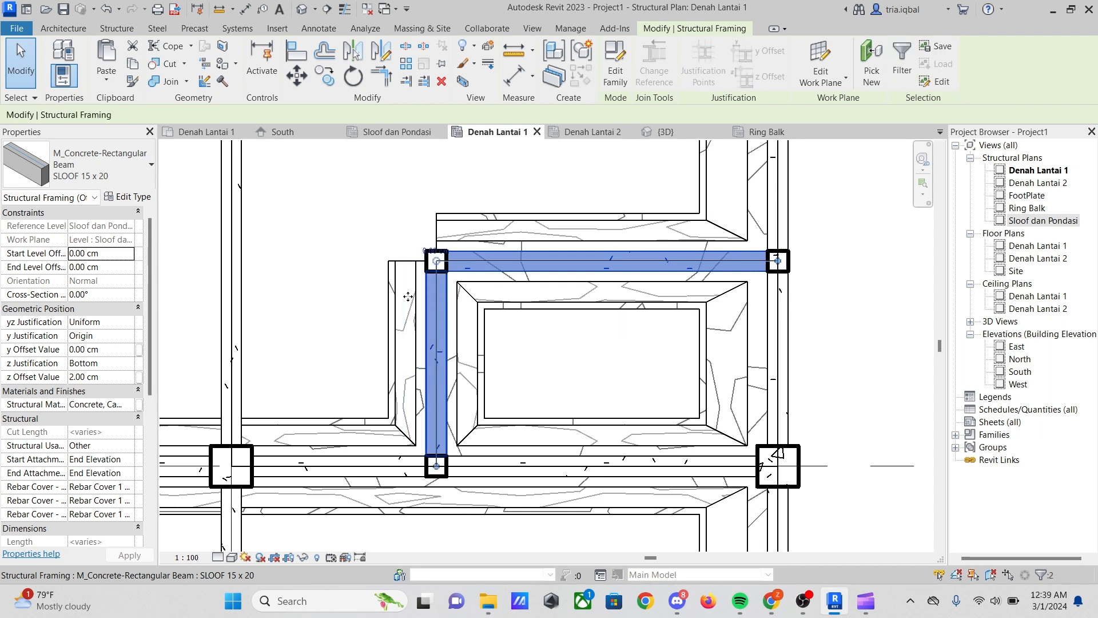
left_click(84, 377)
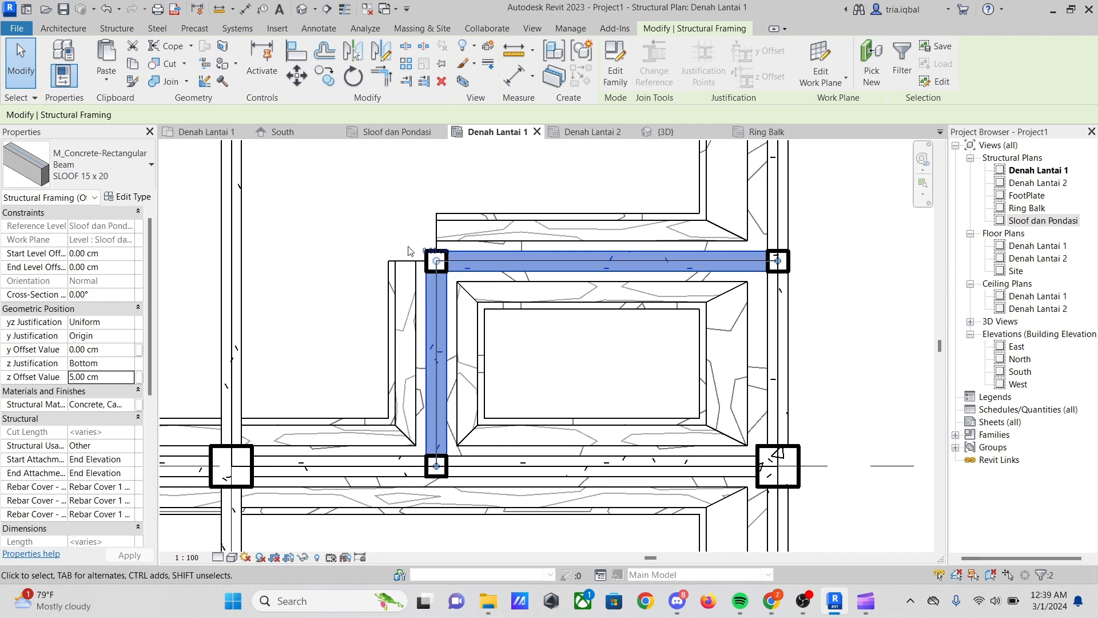
key("Escape")
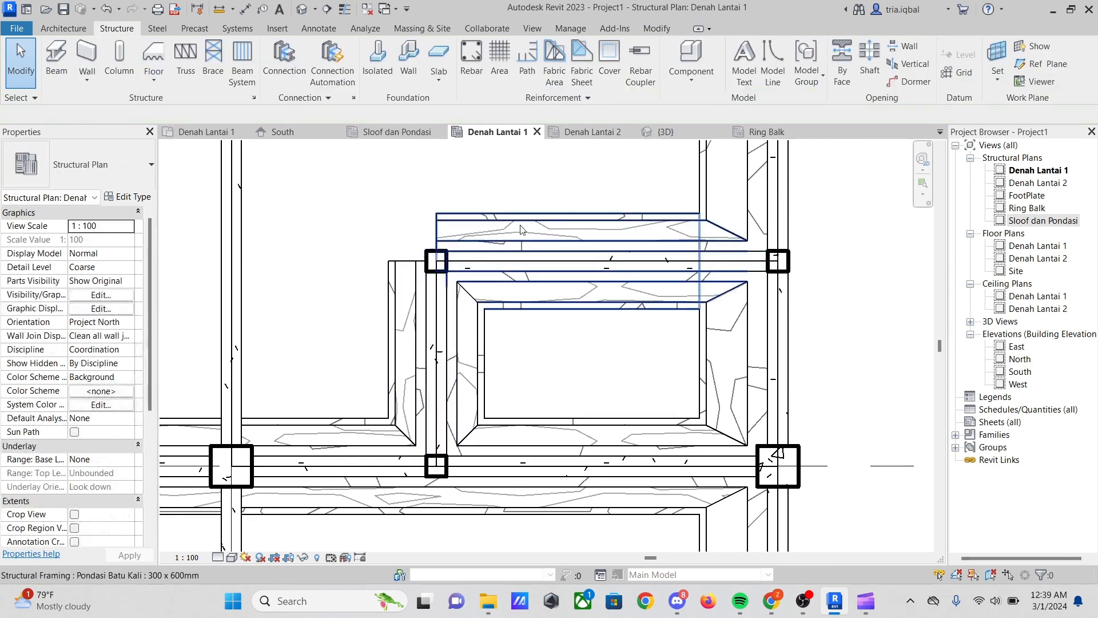
Delete the two 300 x 600 mm Pondasi Batu Kali foundations running beneath the small room's SLOOF 15 x 20 beams
left_click(525, 223)
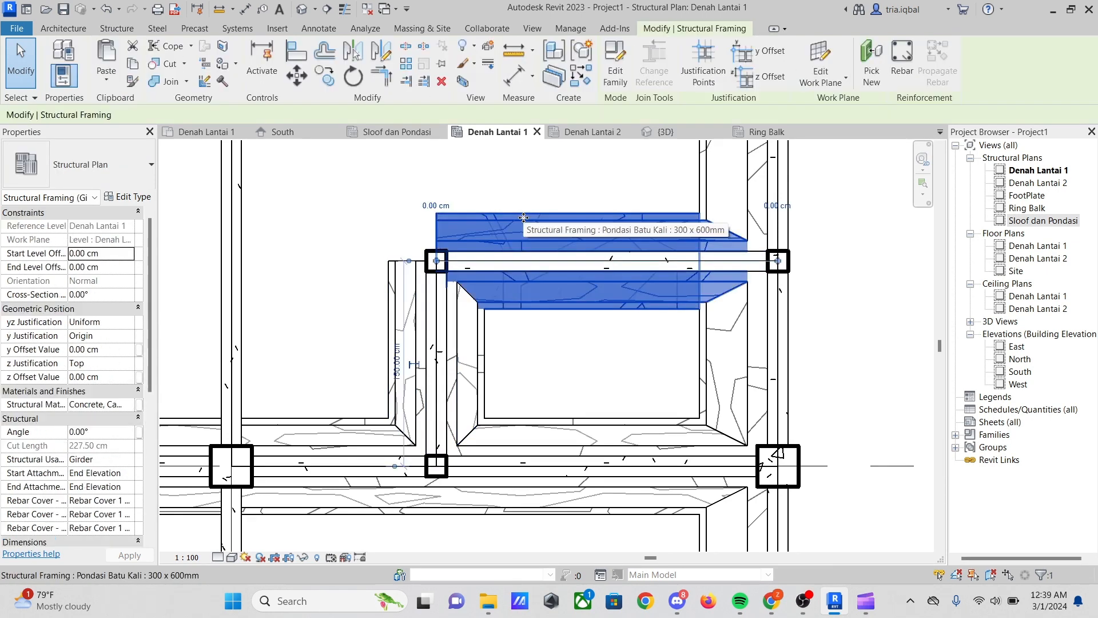
left_click(388, 277, "ctrl")
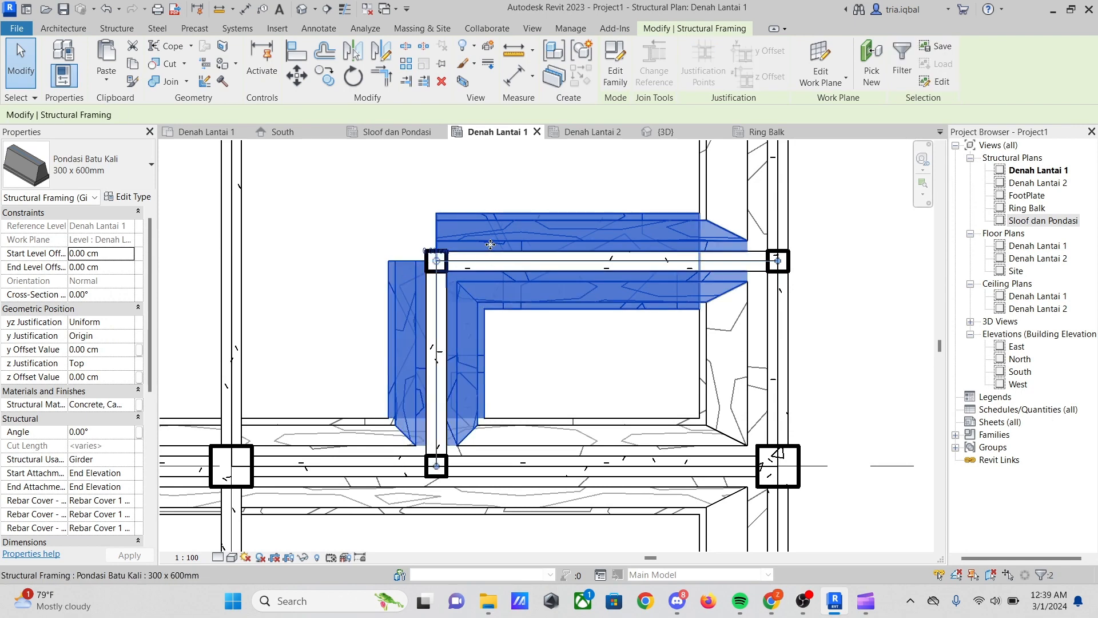
key("Escape")
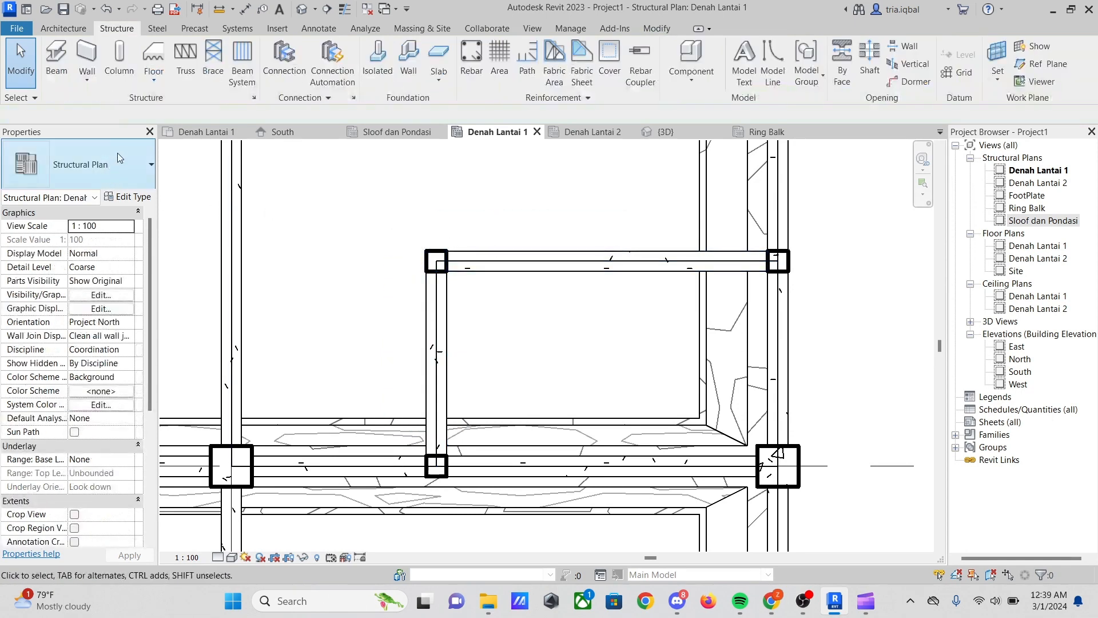
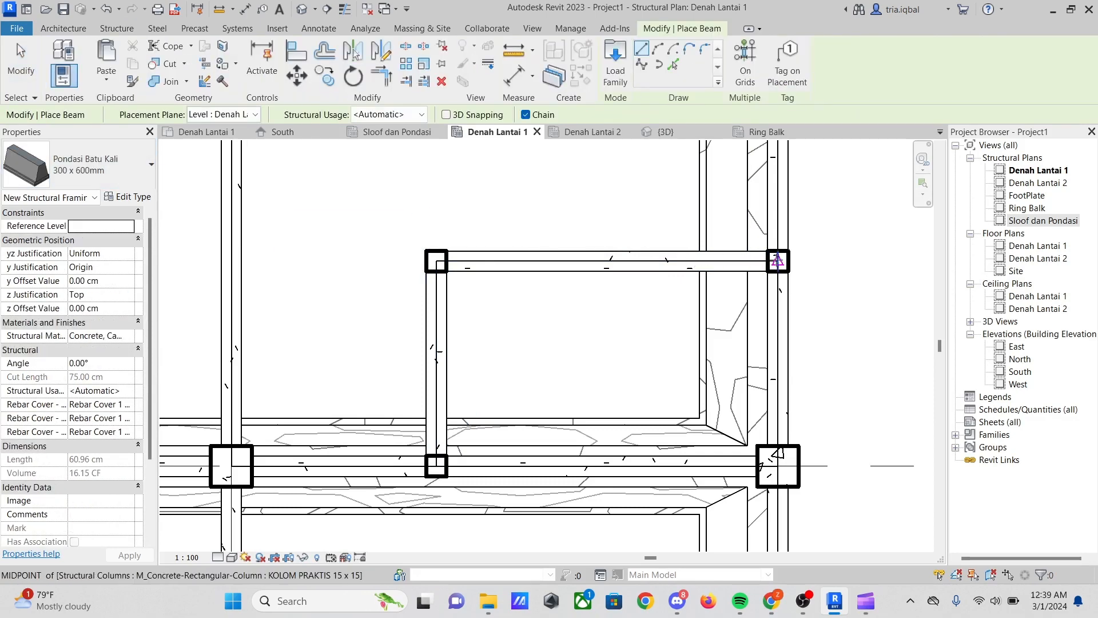
Draw chained 300 x 600 mm Pondasi Batu Kali foundations through the small room's three 15 x 15 columns, 250 cm across and 150 cm down
left_click(712, 262)
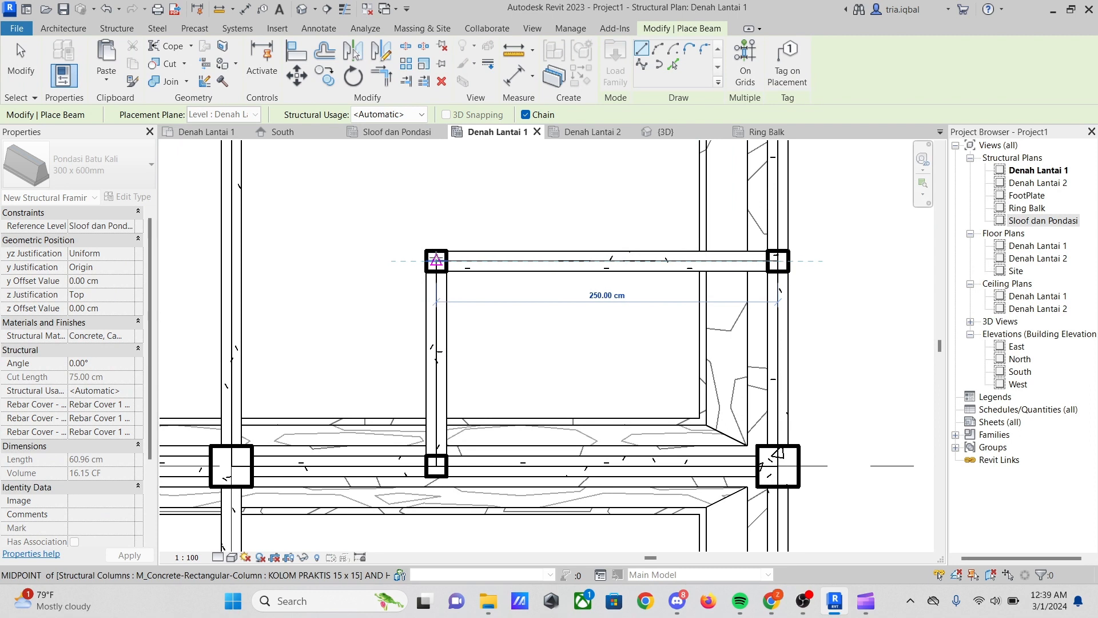
left_click(437, 261)
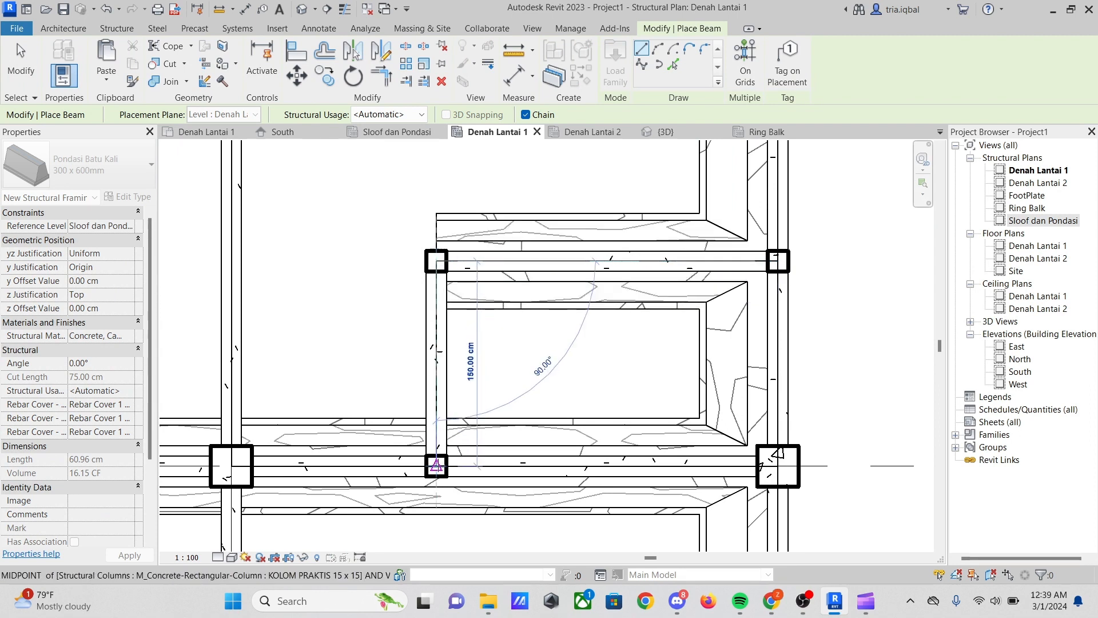
left_click(436, 465)
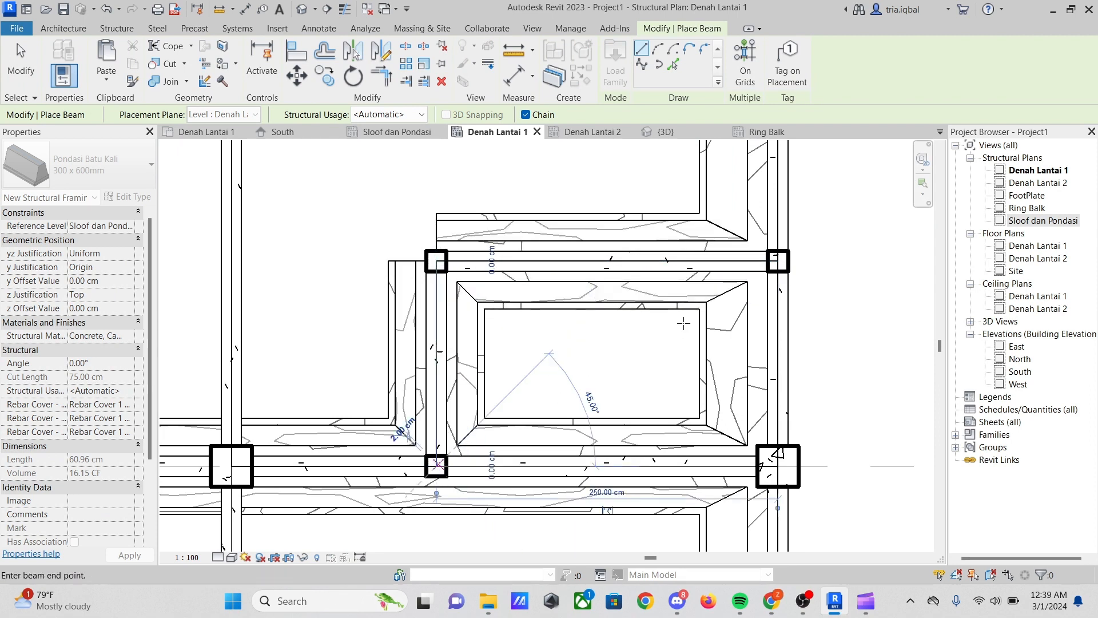
key("Escape")
key("Escape")
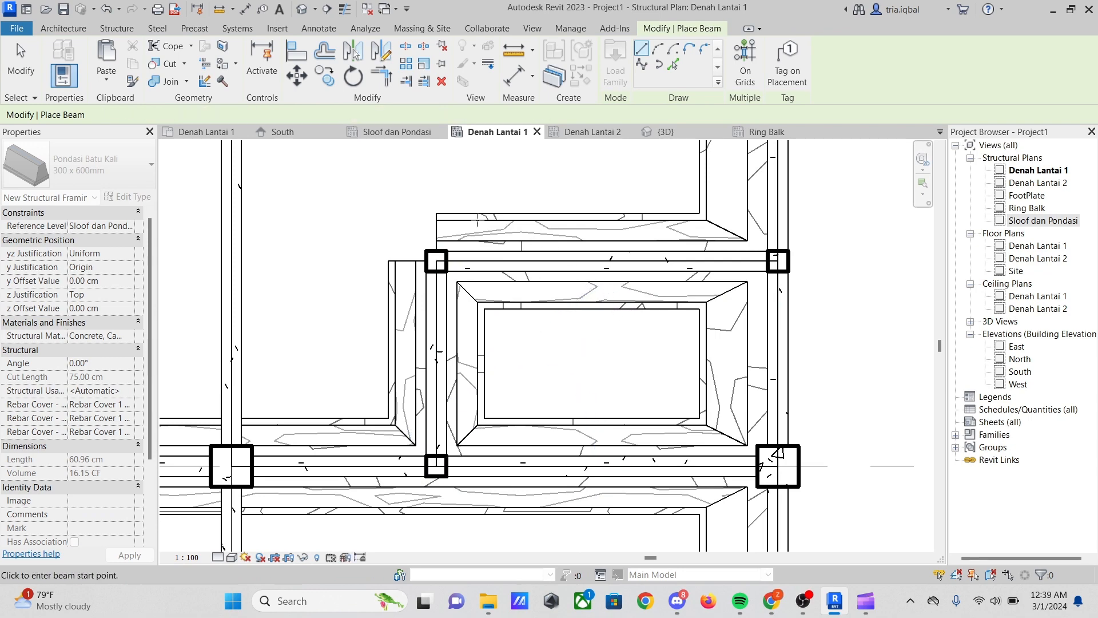
key("Escape")
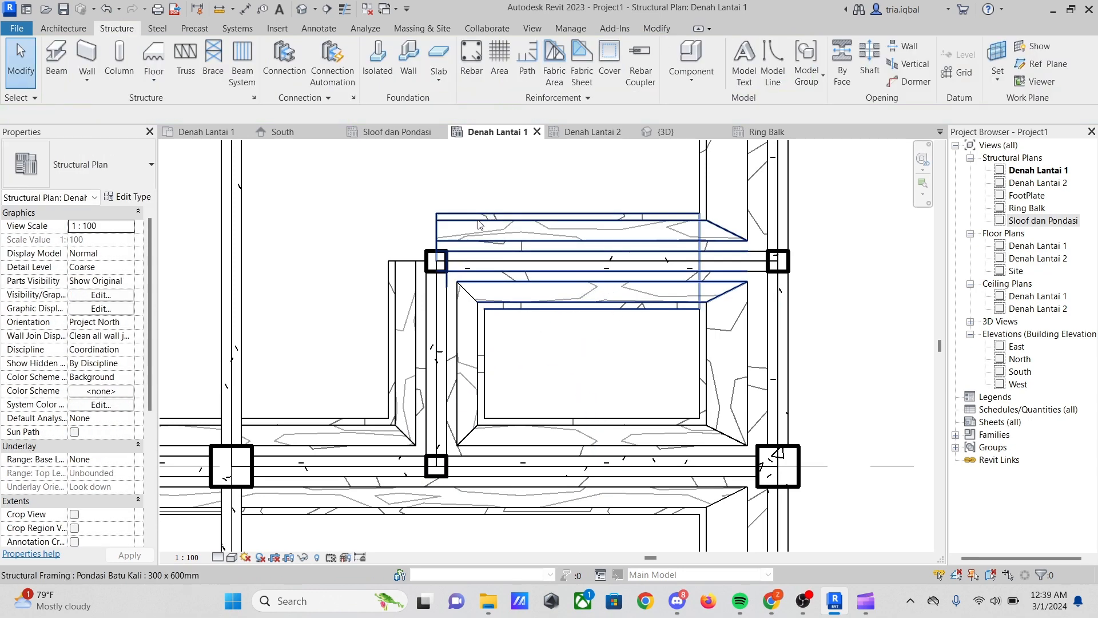
Try to join the two 300 x 600 mm stone foundations at their shared corner column by adjusting their ends
left_click(480, 224)
mouse_move(437, 261)
left_mouse_down()
mouse_move(446, 261)
mouse_move(437, 261)
left_mouse_up()
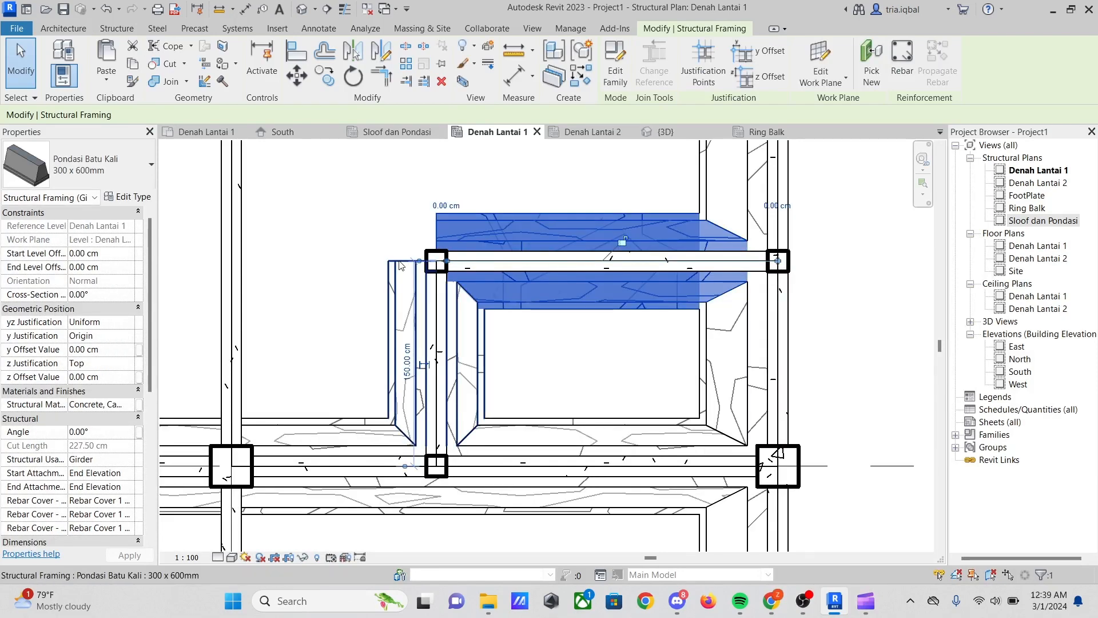
left_click_drag(437, 261, 439, 271)
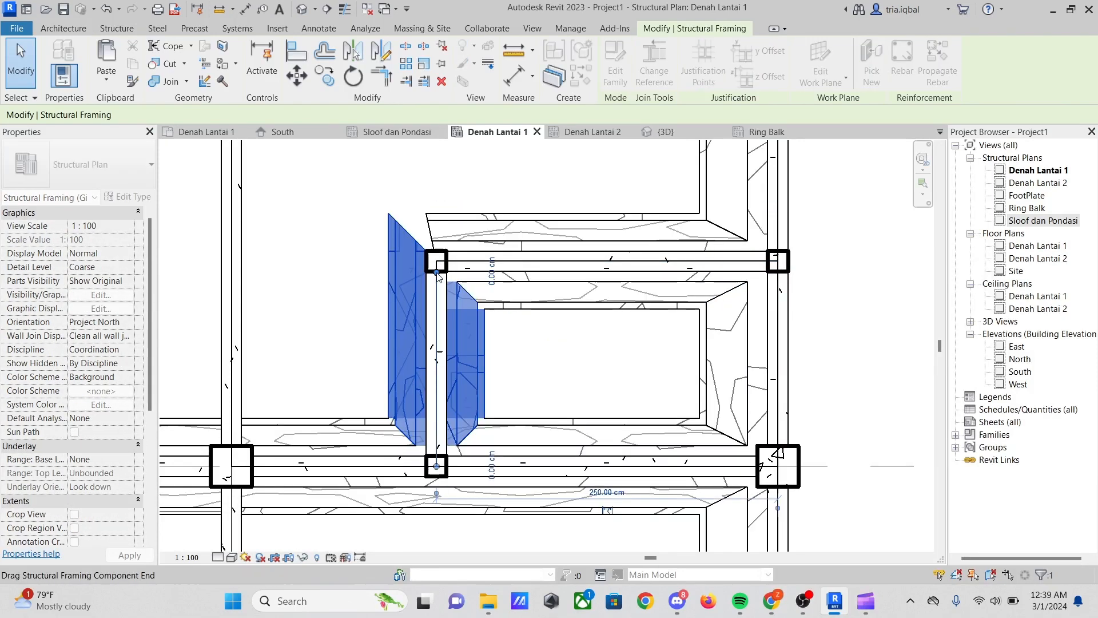
left_click(468, 223)
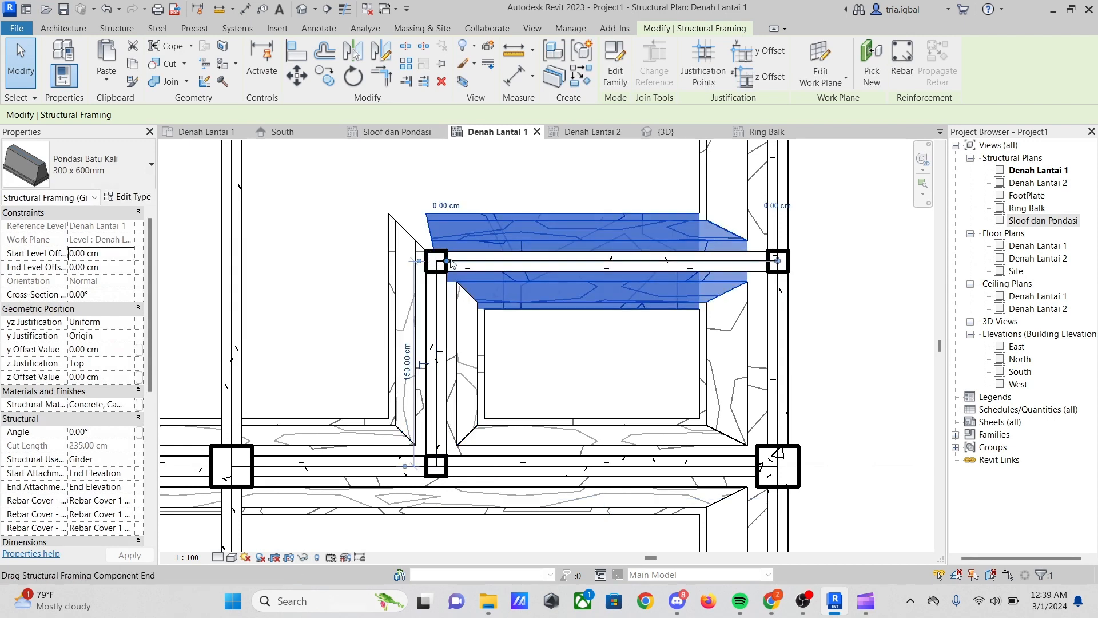
scroll(450, 262, "up", 2)
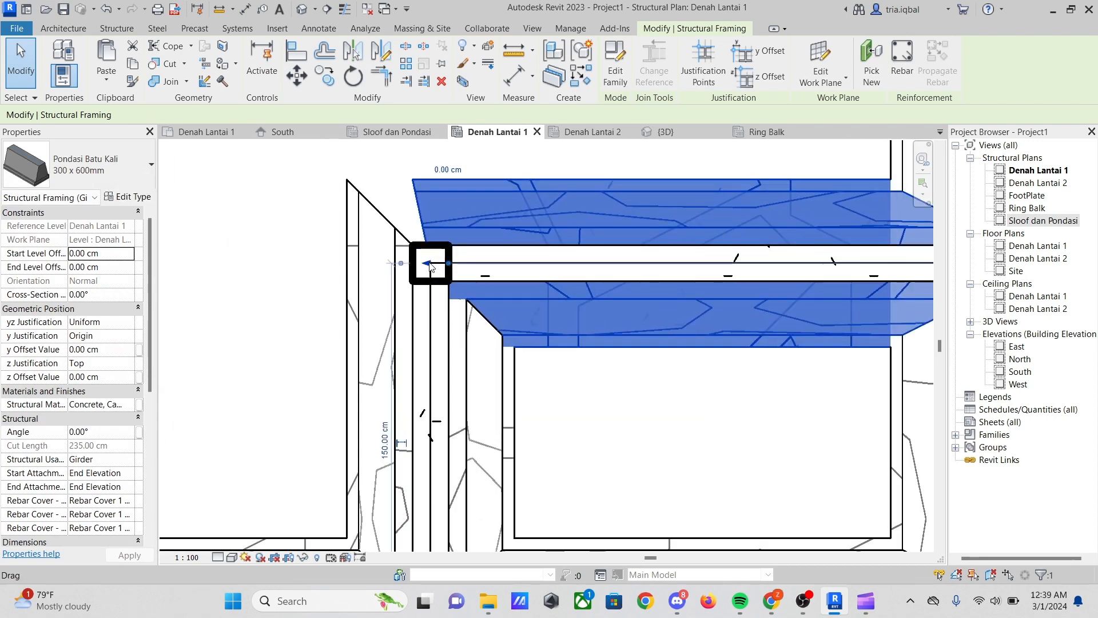
left_click_drag(430, 264, 446, 263)
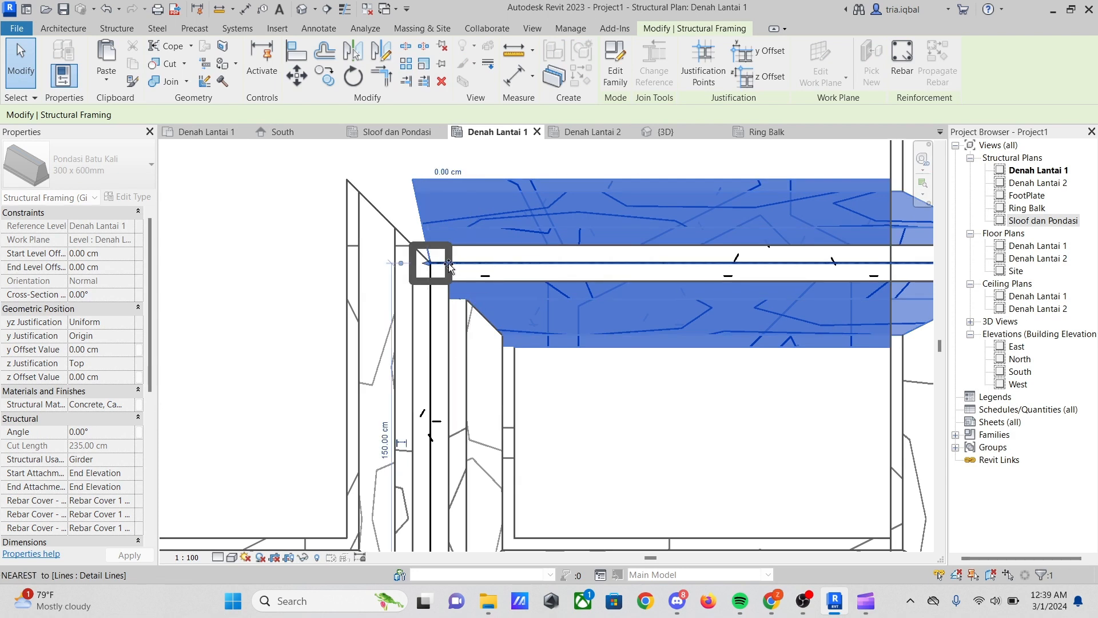
mouse_move(449, 264)
left_mouse_down()
mouse_move(430, 266)
mouse_move(449, 263)
left_mouse_up()
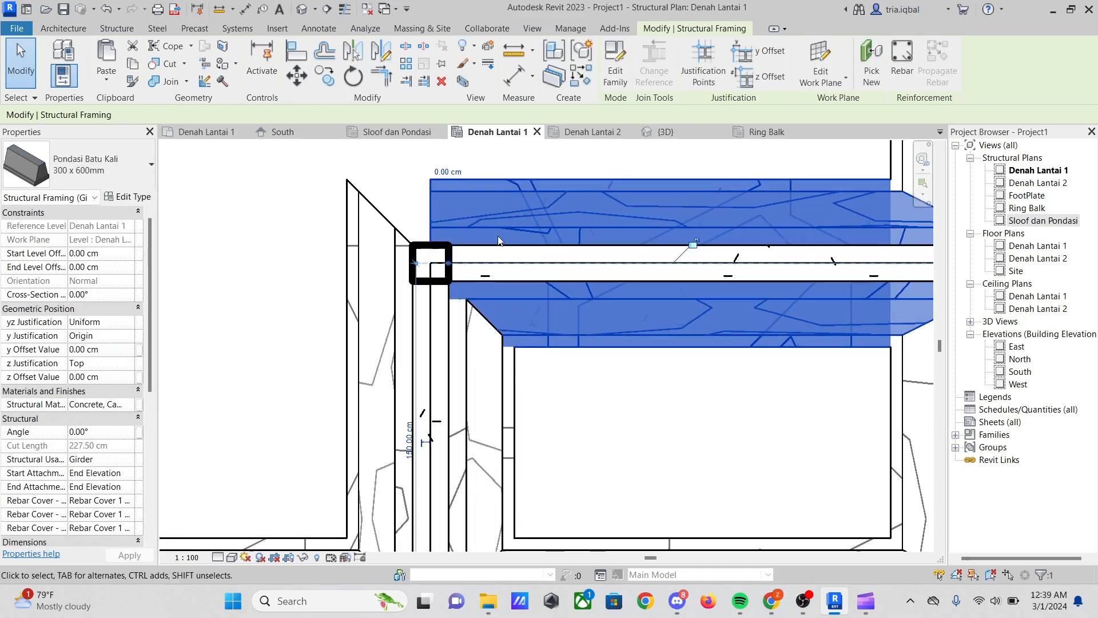
scroll(564, 218, "down", 3)
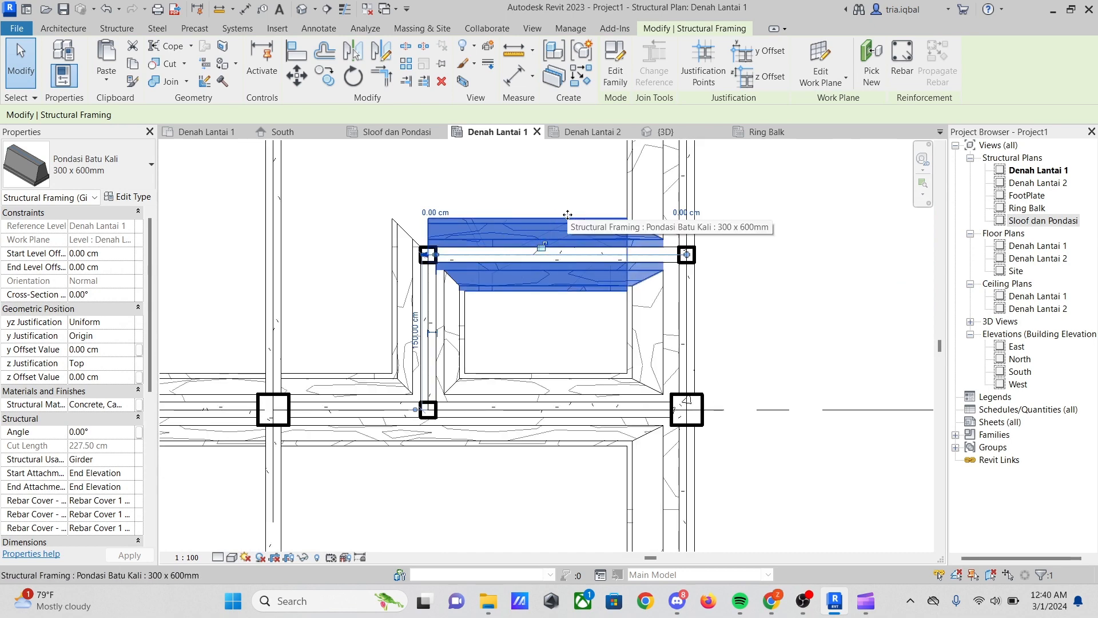
Remove the horizontal and vertical 300 x 600 mm Pondasi Batu Kali foundations that meet at the small room's corner column
key("Escape")
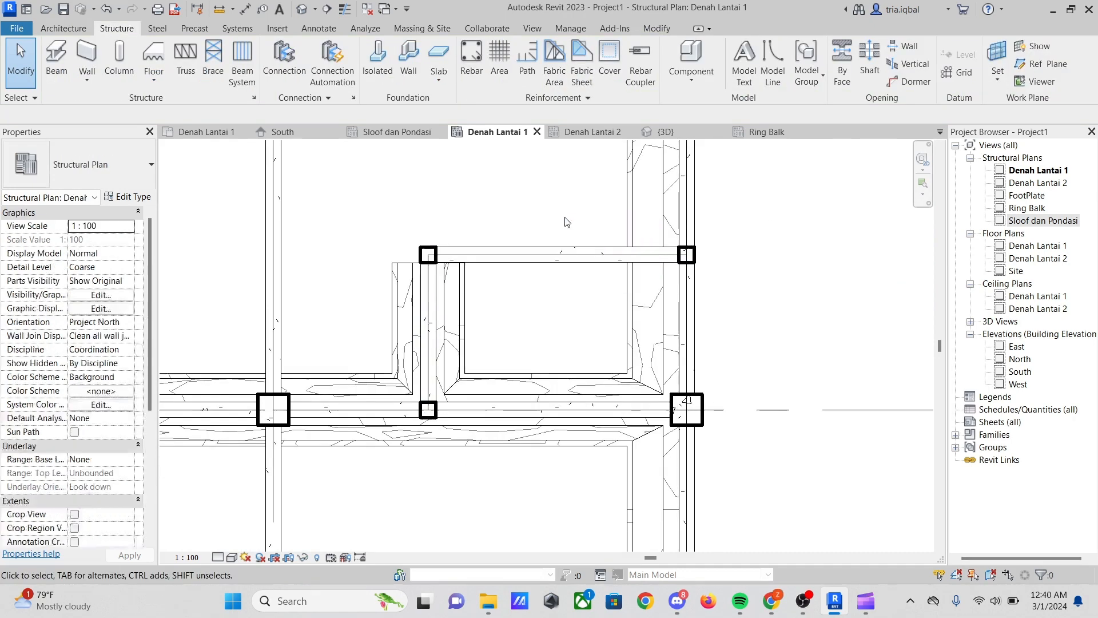
left_click(404, 277)
key("Escape")
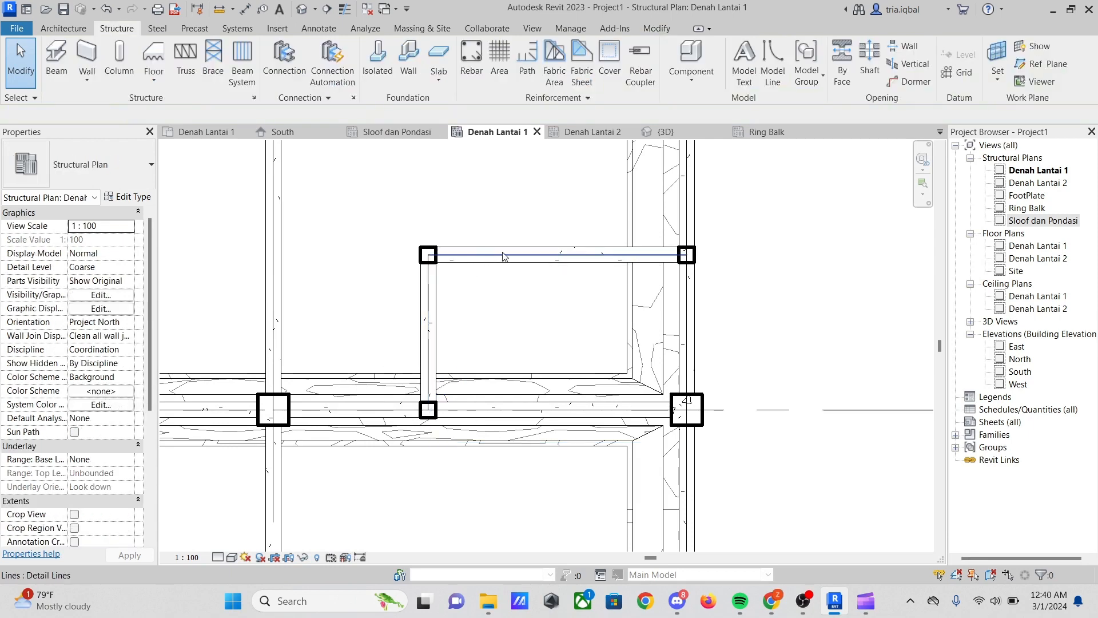
Inspect the small room's sloof beams and column bases in the 3D model from the right side
scroll(498, 263, "down", 3)
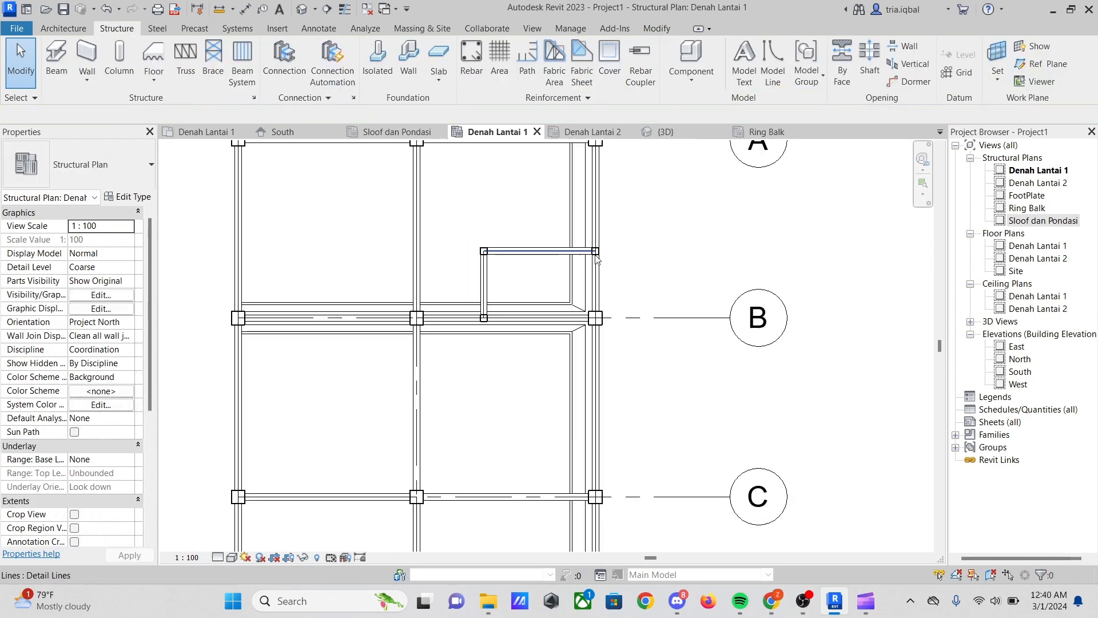
scroll(503, 270, "up", 3)
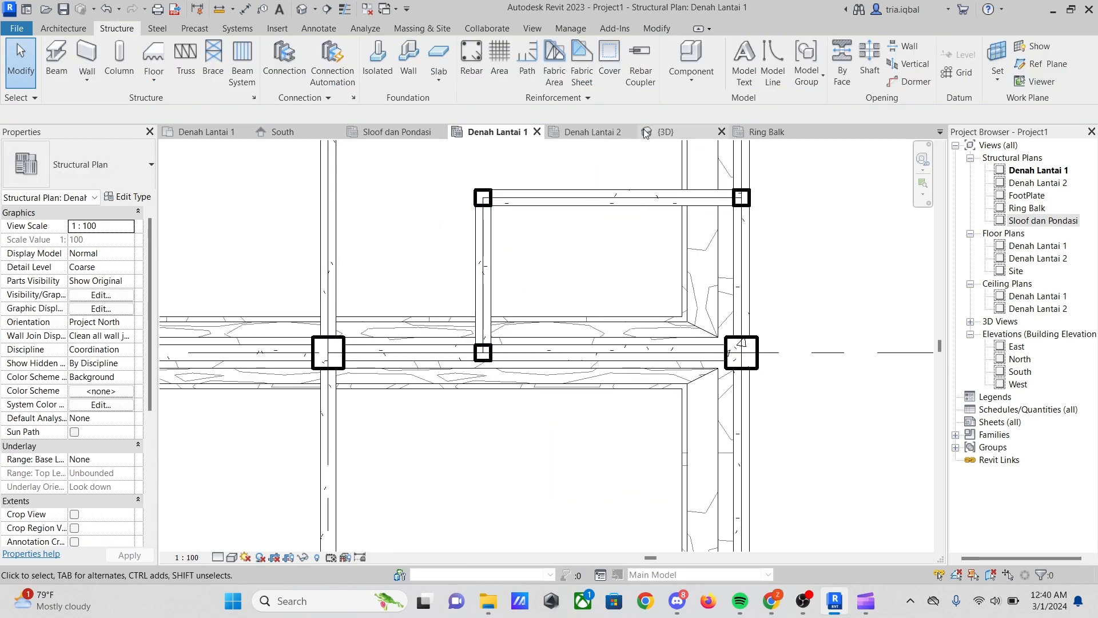
left_click(669, 133)
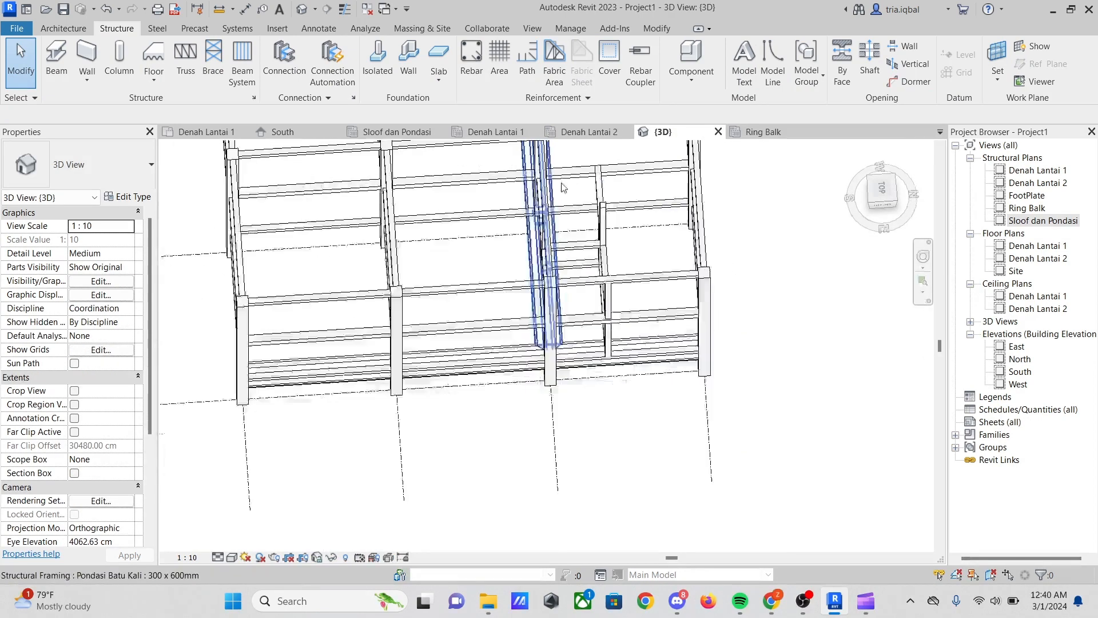
left_click(886, 207)
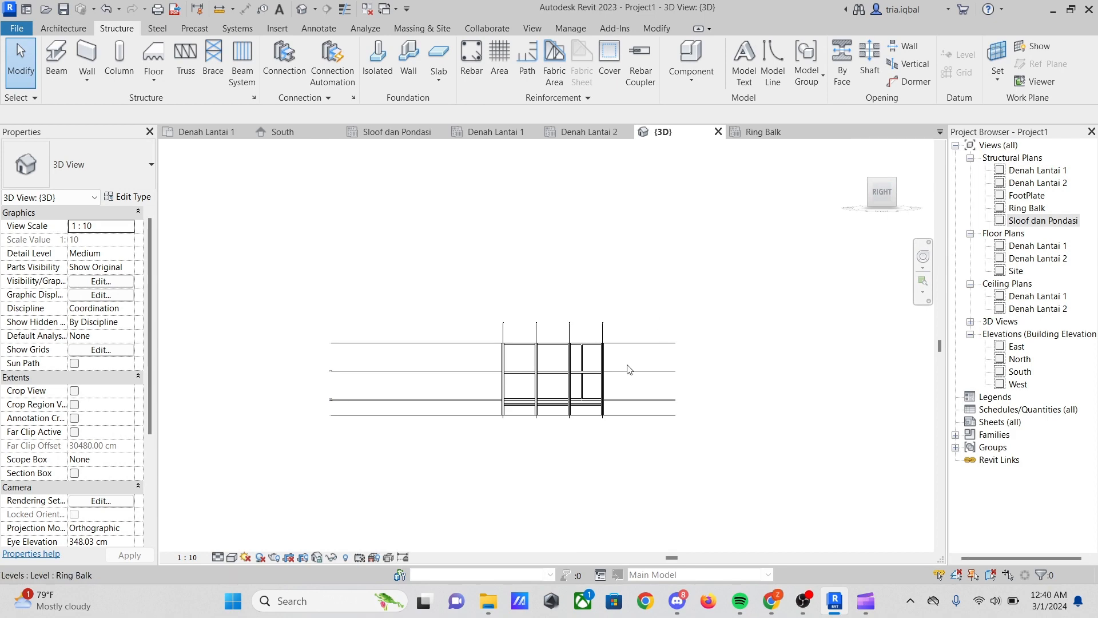
scroll(627, 369, "up", 10)
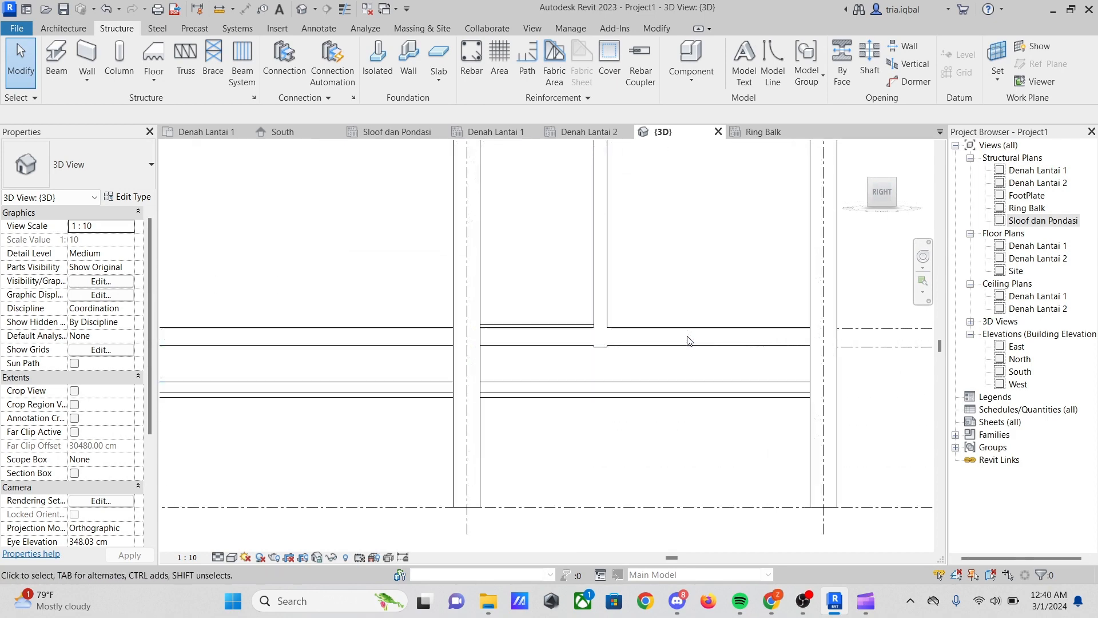
scroll(658, 334, "up", 4)
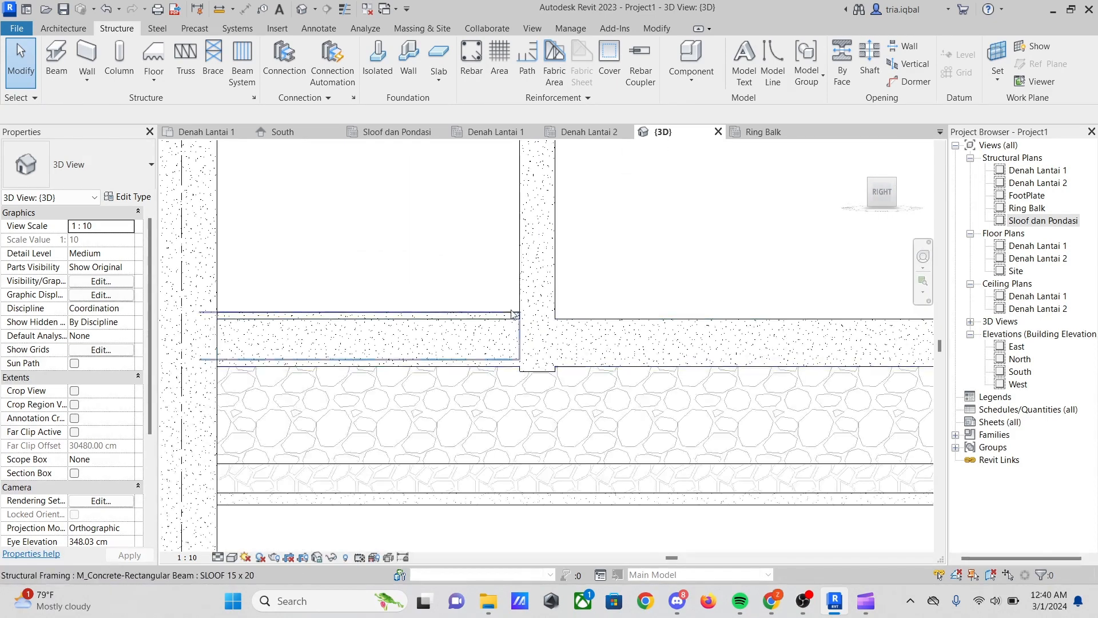
scroll(512, 310, "down", 5)
scroll(514, 342, "up", 5)
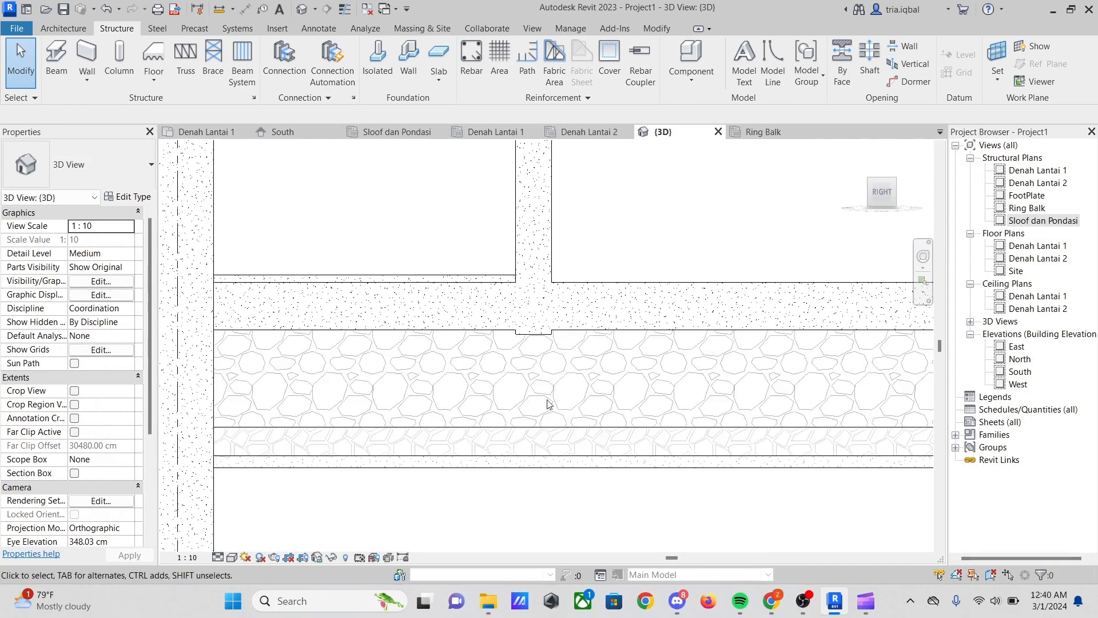
Check how the 400 x 800 mm Pondasi Batu Kali Setengah foundation lines up with the sloof above and the end column
left_click(524, 461)
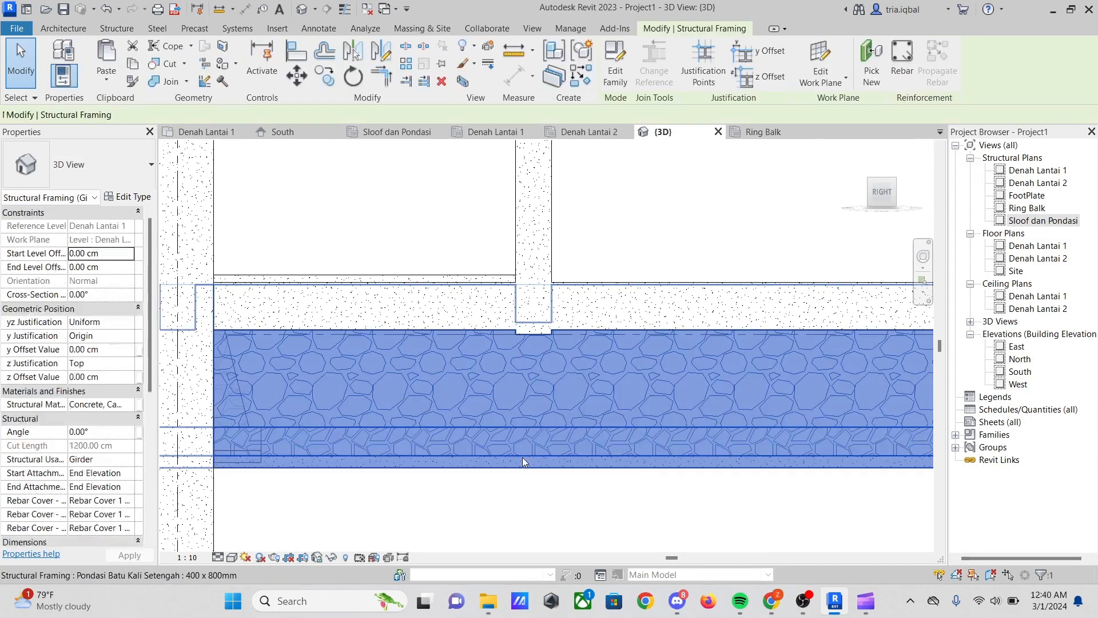
scroll(573, 299, "up", 3)
scroll(582, 373, "down", 2)
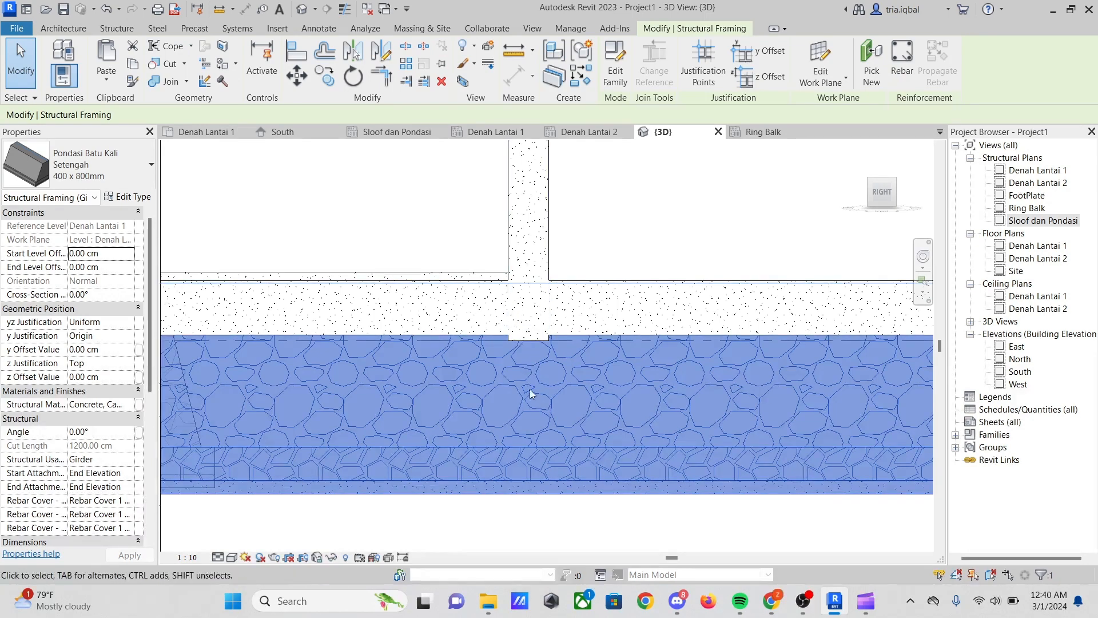
scroll(572, 319, "down", 4)
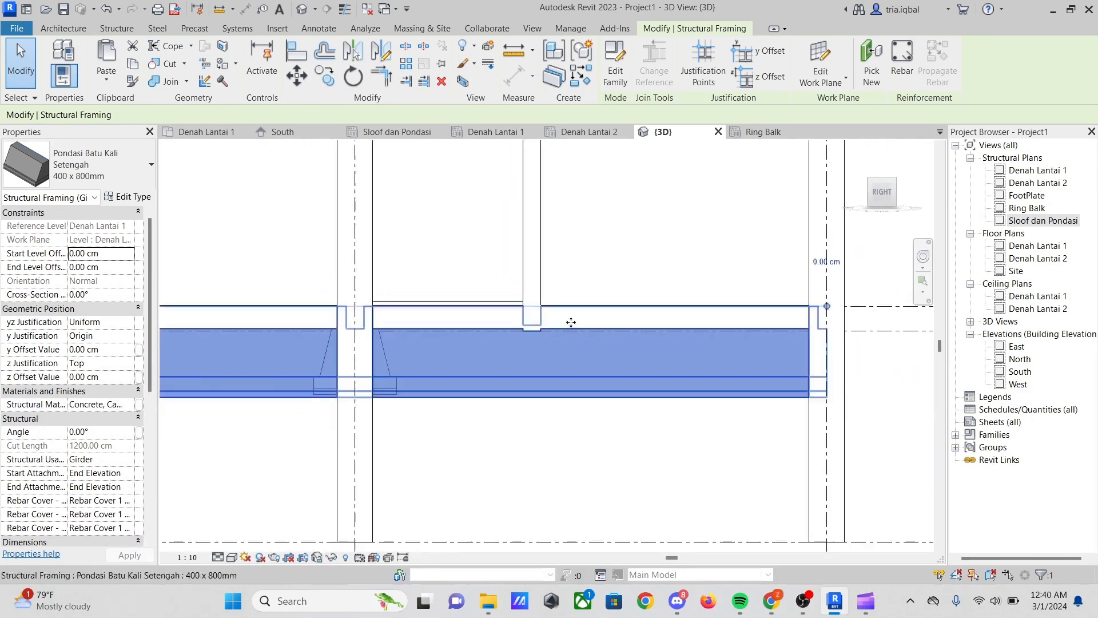
scroll(790, 323, "up", 2)
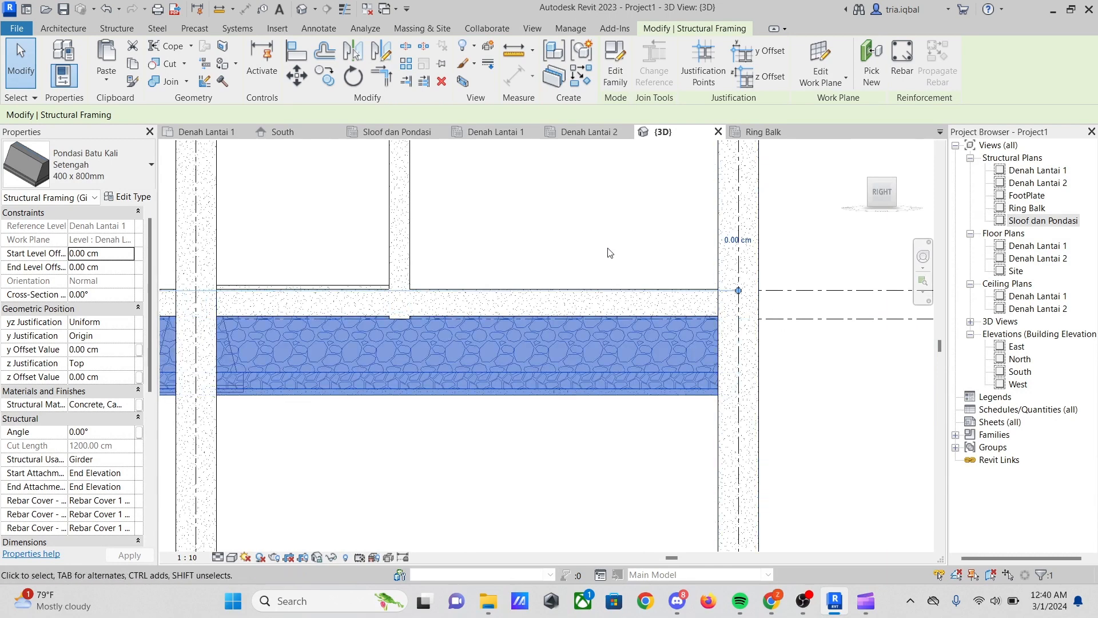
scroll(738, 274, "up", 2)
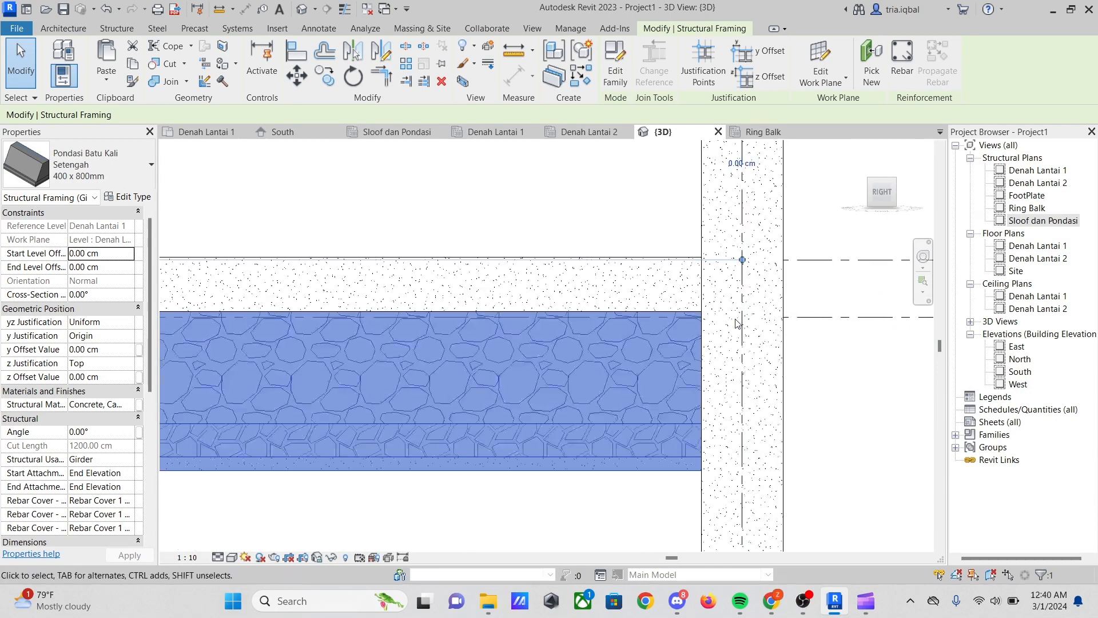
Inspect the 400 x 800 mm Pondasi Batu Kali Setengah foundation beneath the sloofs from a slightly raised right-side angle in 3D
left_click_drag(887, 199, 884, 224)
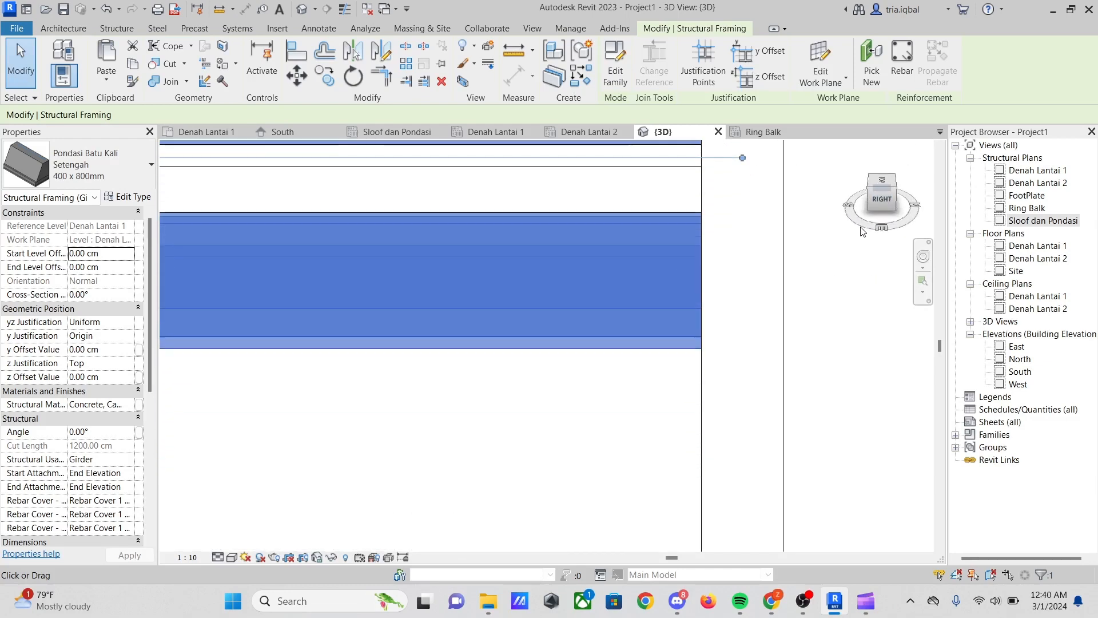
scroll(603, 281, "down", 2)
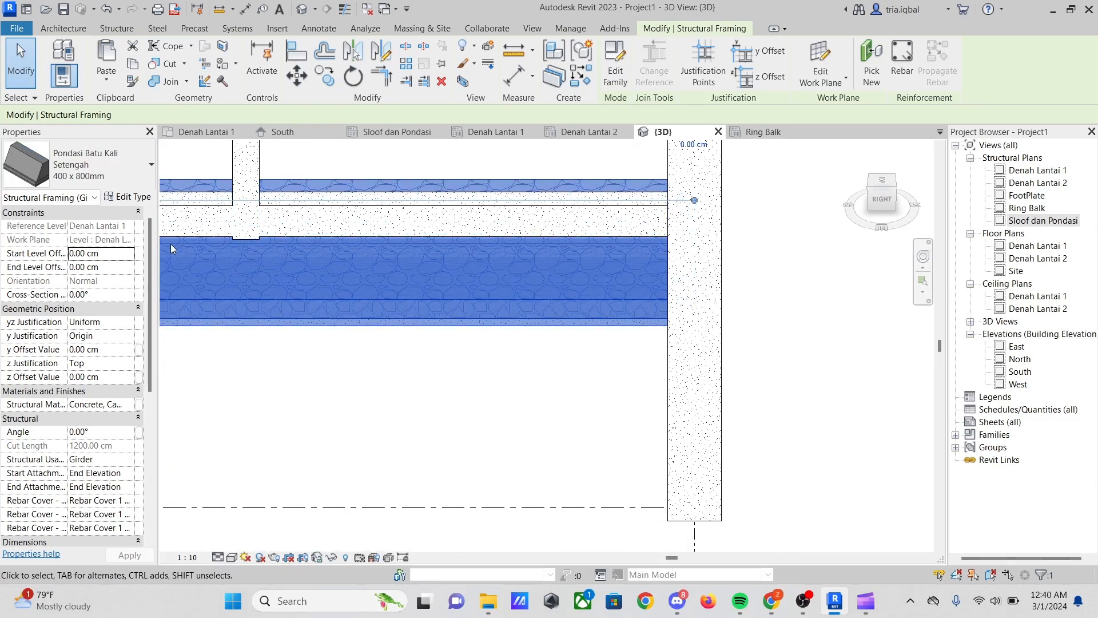
scroll(592, 205, "up", 3)
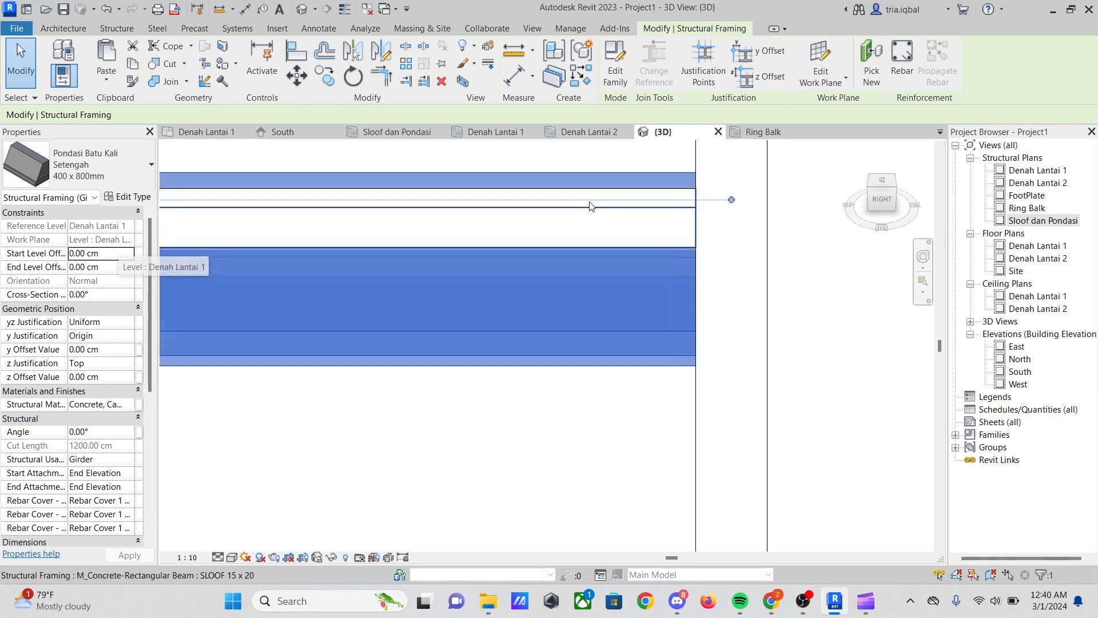
scroll(757, 220, "down", 2)
scroll(757, 224, "down", 3)
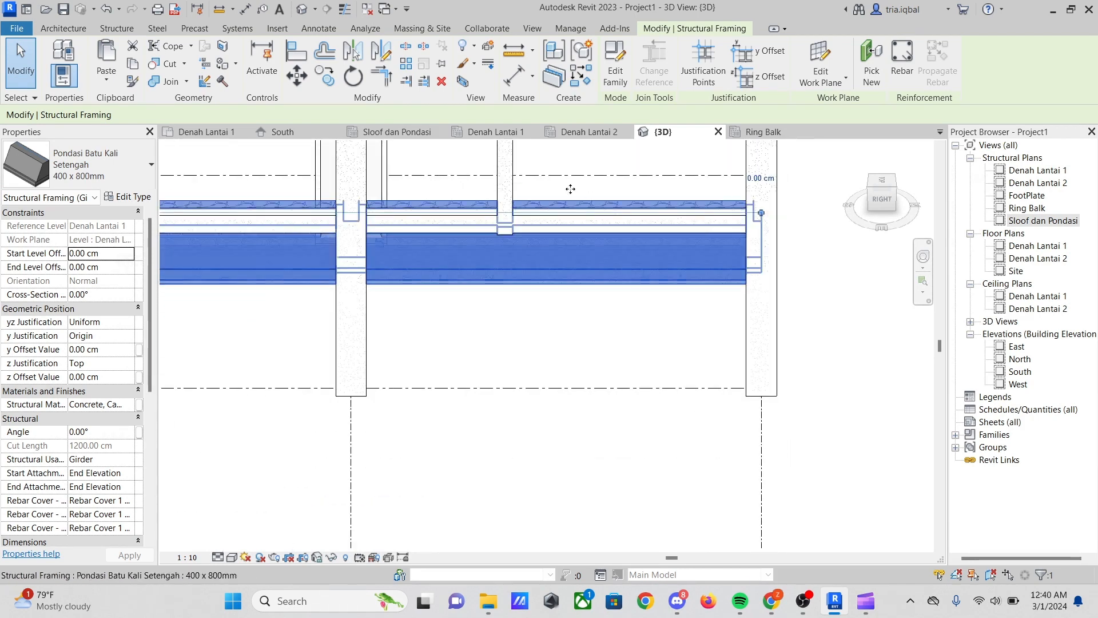
Compare the position of the half-stone foundation along grid 3 in the Denah Lantai 1 and Sloof dan Pondasi structural plans
left_click(496, 132)
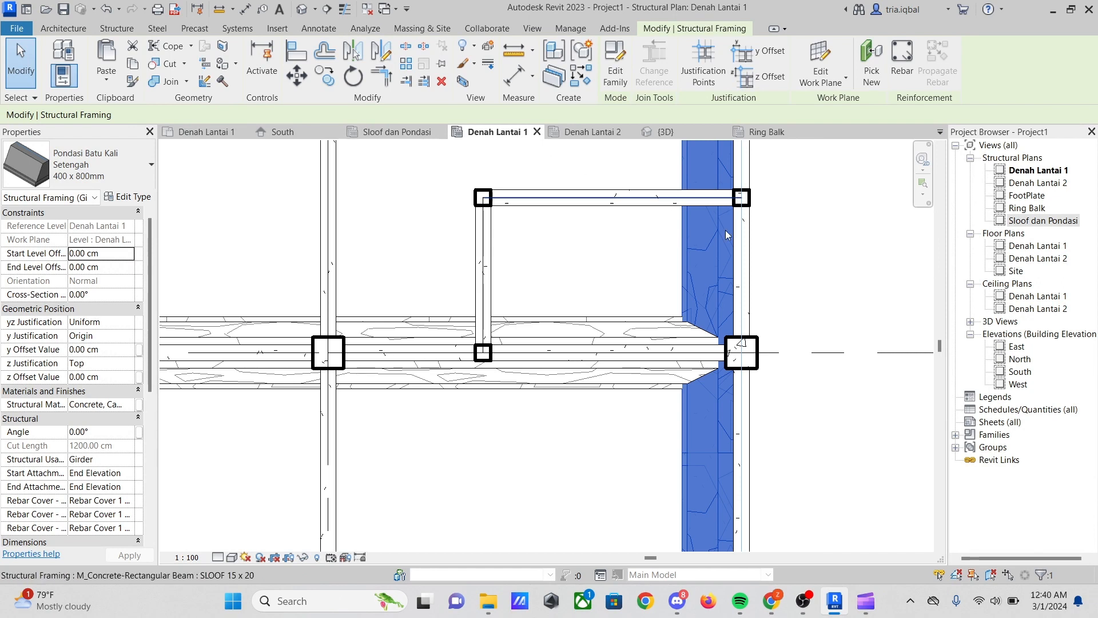
scroll(661, 283, "down", 2)
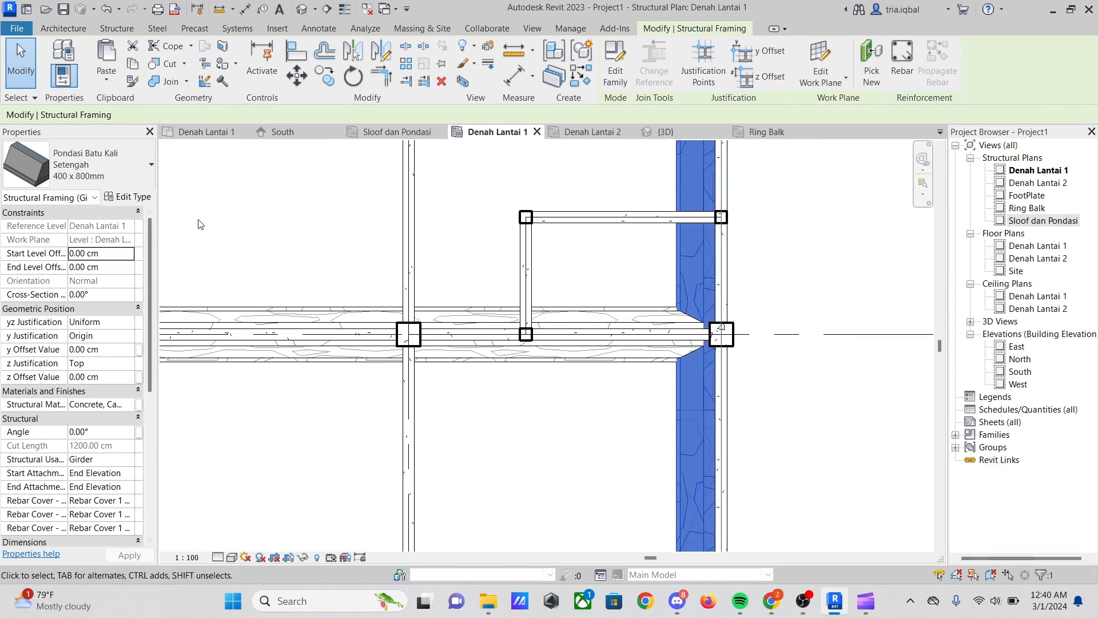
scroll(484, 307, "down", 5)
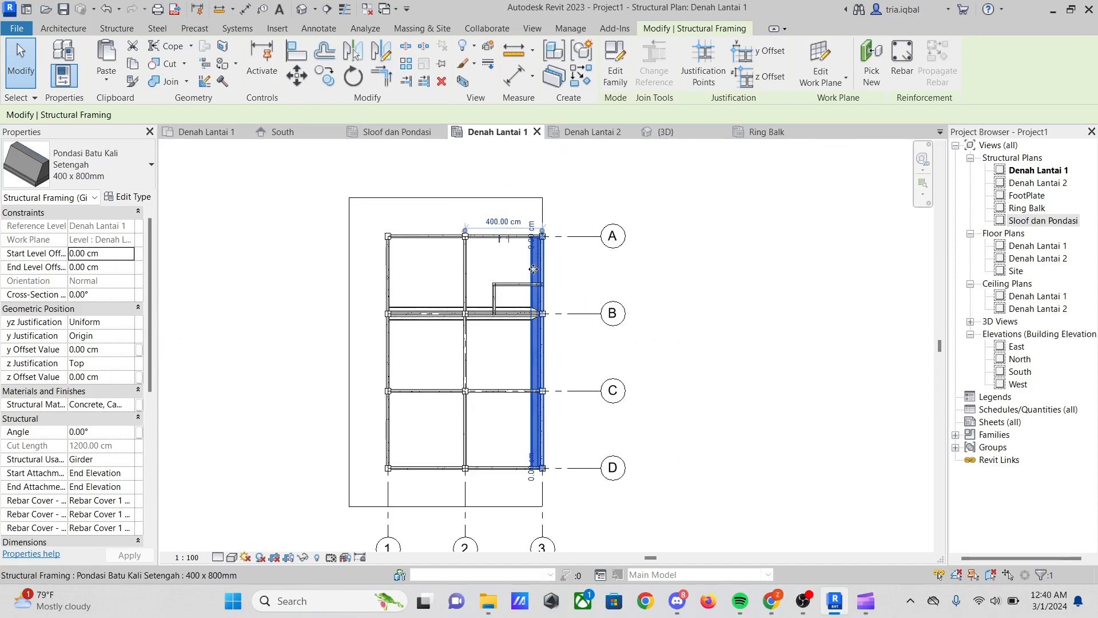
scroll(533, 268, "up", 3)
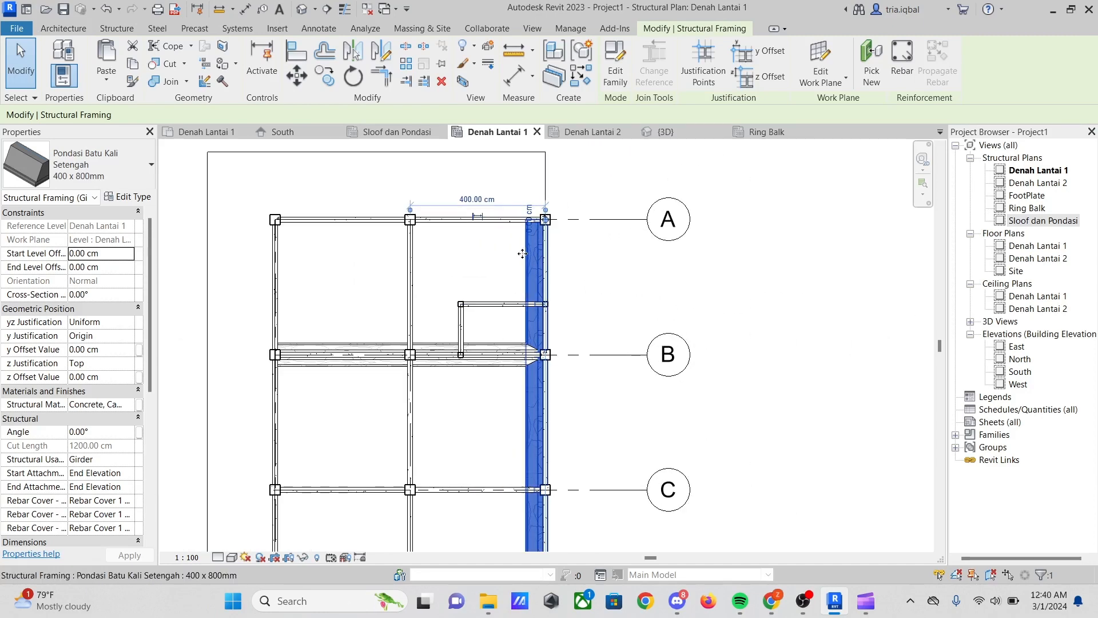
left_click(393, 133)
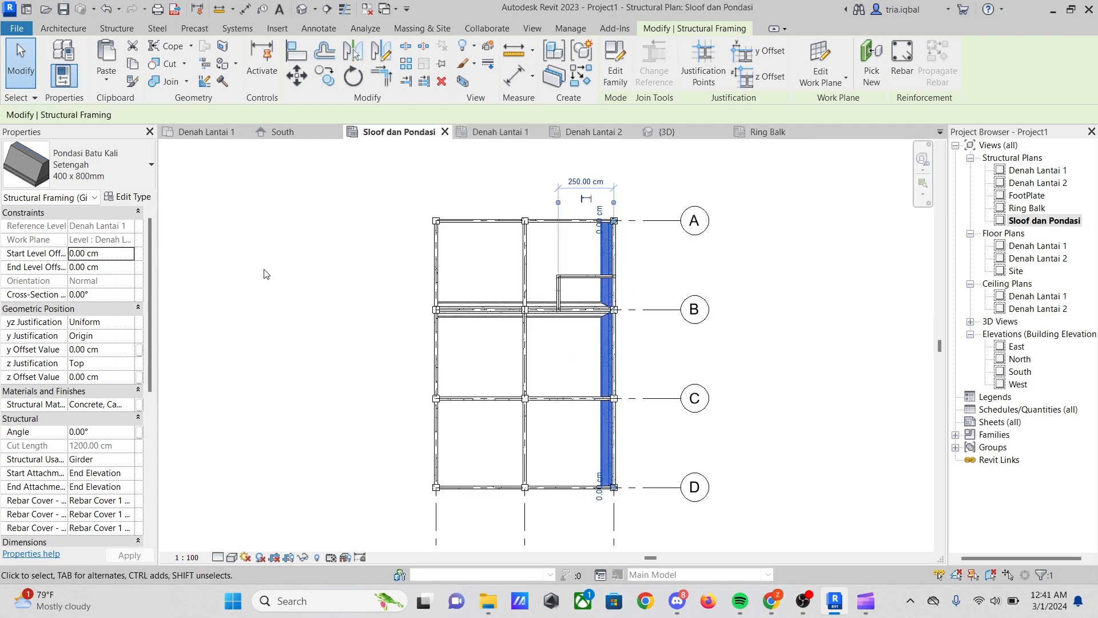
scroll(224, 274, "up", 2)
scroll(224, 275, "down", 3)
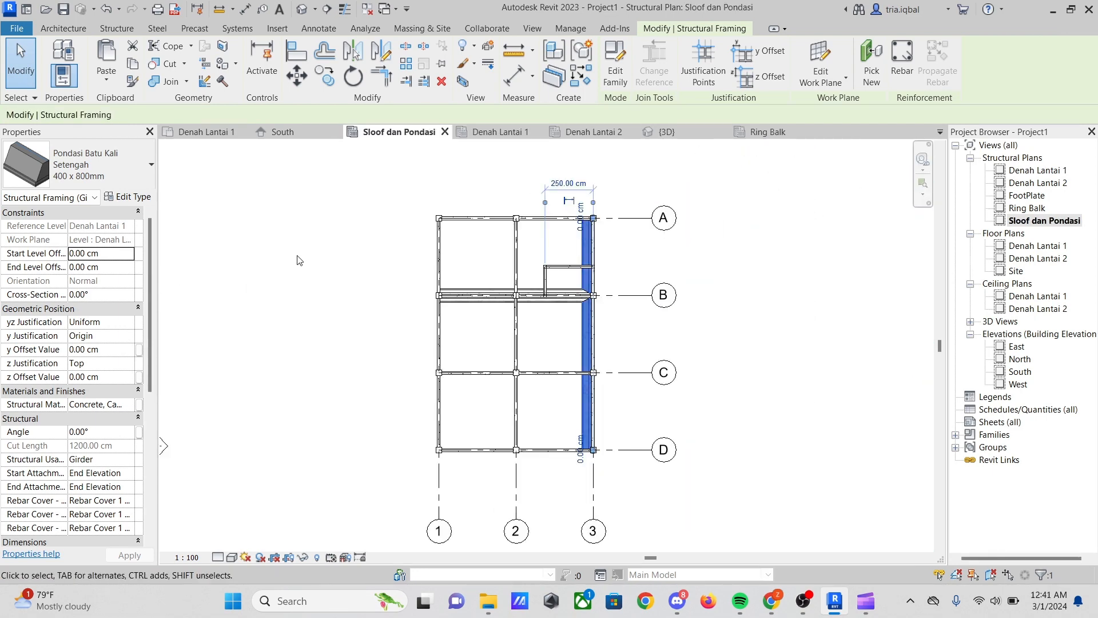
key("Escape")
scroll(576, 230, "up", 4)
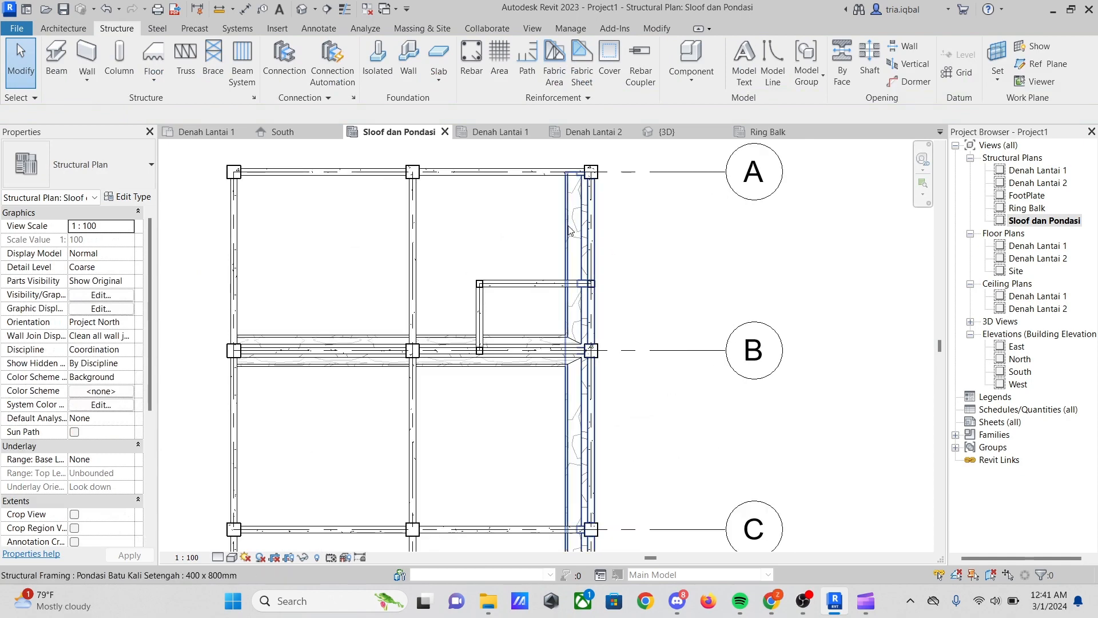
left_click(569, 230)
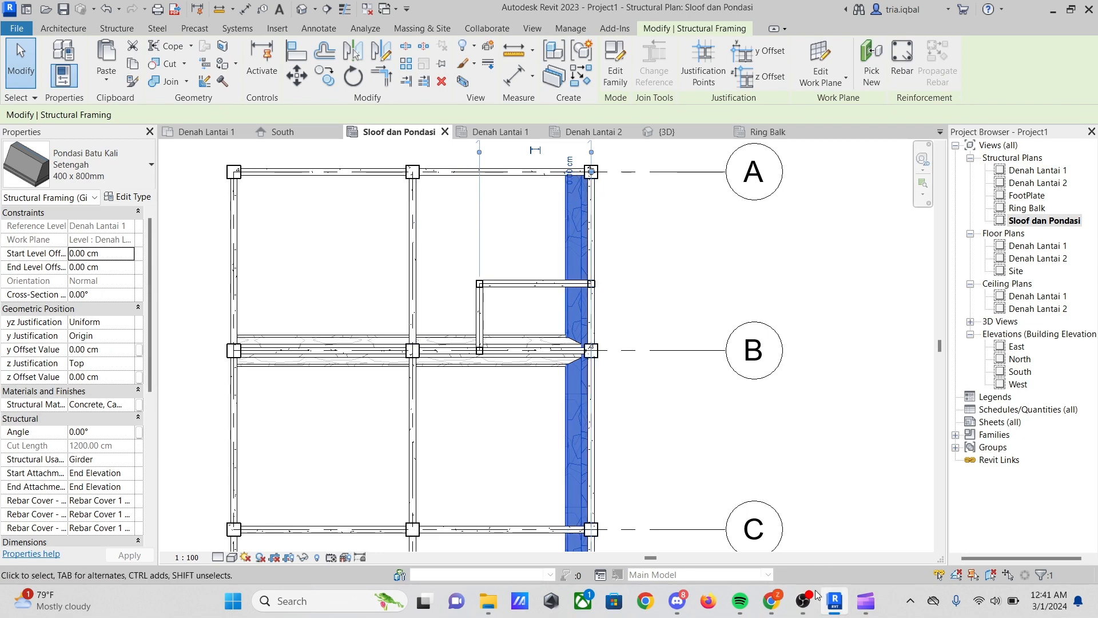
mouse_move(799, 606)
left_click(844, 538)
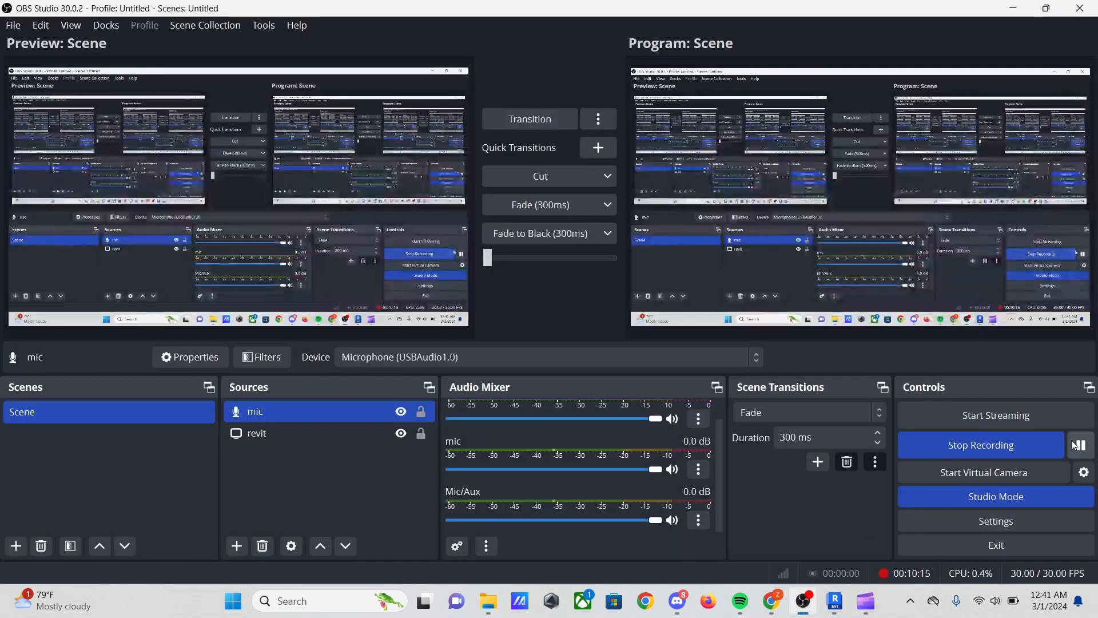
left_click(1014, 14)
Delete the 400 x 800 mm Pondasi Batu Kali Setengah along grid 3 and the 300 x 600 mm Pondasi Batu Kali along grid B
left_click(886, 194)
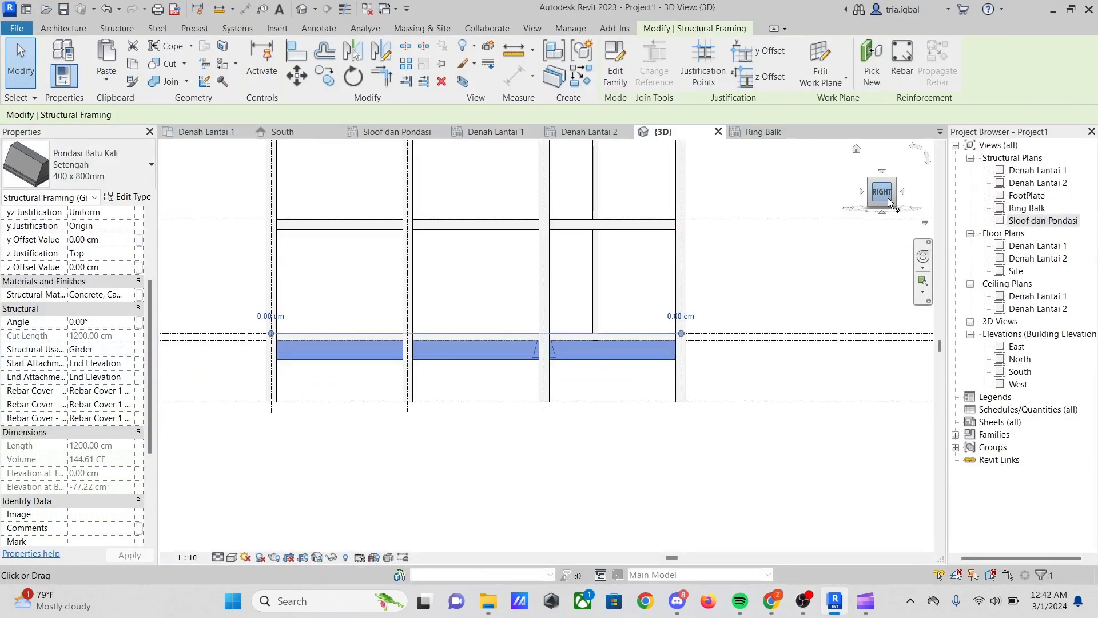
middle_click_drag(889, 197, 990, 240, "shift")
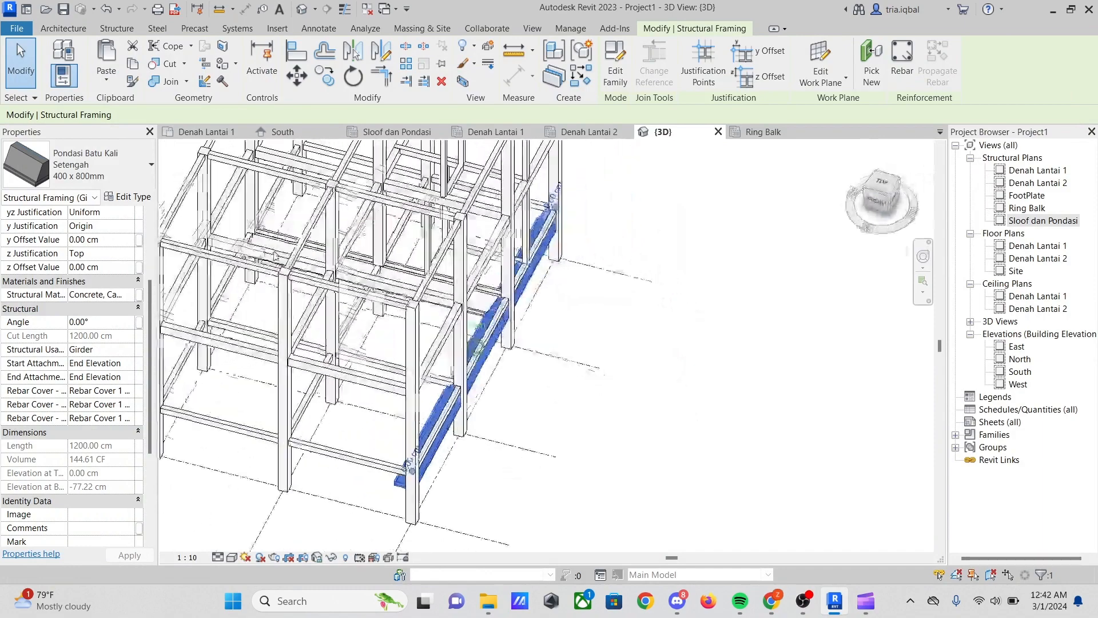
middle_click_drag(275, 255, 575, 148, "shift")
left_click(478, 132)
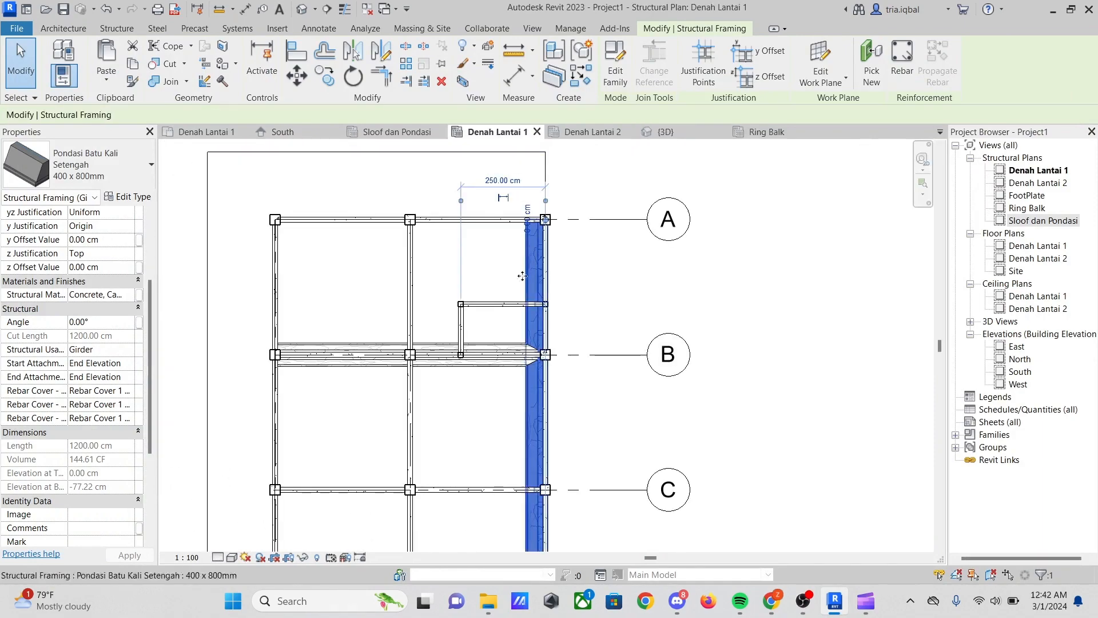
scroll(496, 282, "down", 2)
scroll(439, 330, "up", 2)
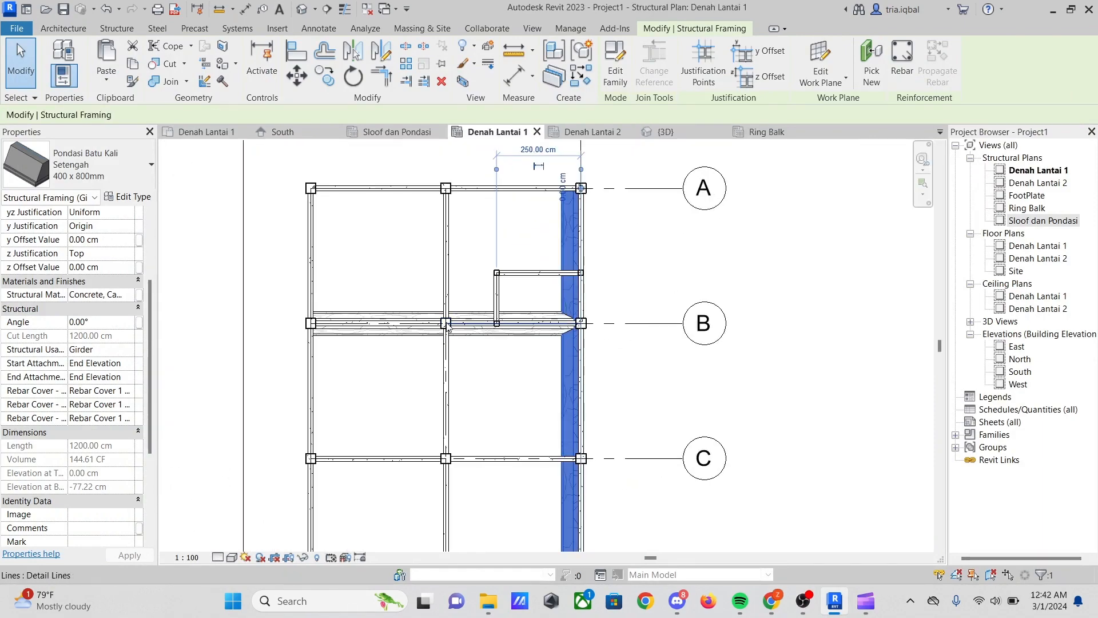
key("Escape")
scroll(479, 340, "up", 2)
left_click(480, 339)
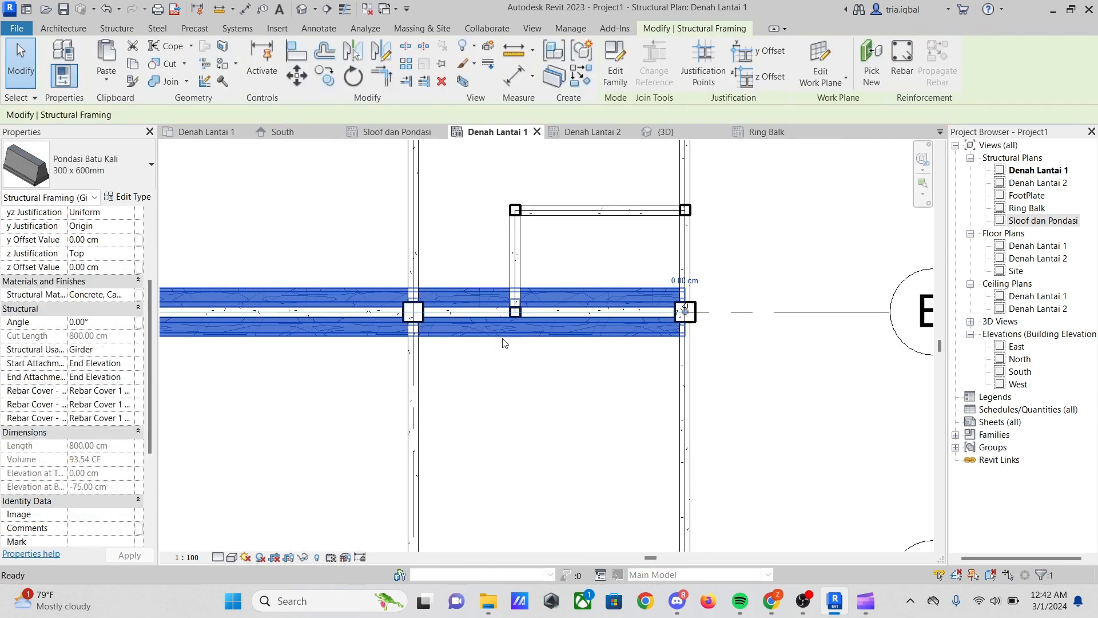
key("Escape")
scroll(553, 314, "down", 2)
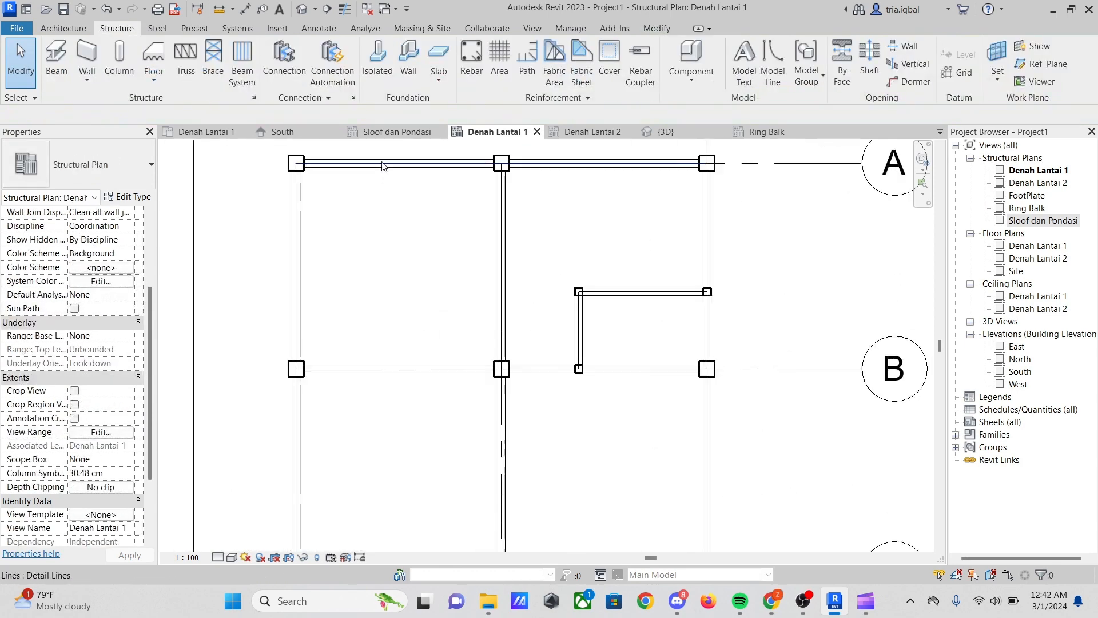
Start a beam of type Pondasi Batu Kali Setengah 400 x 800 mm in the Sloof dan Pondasi structural plan
left_click(390, 130)
scroll(458, 355, "up", 4)
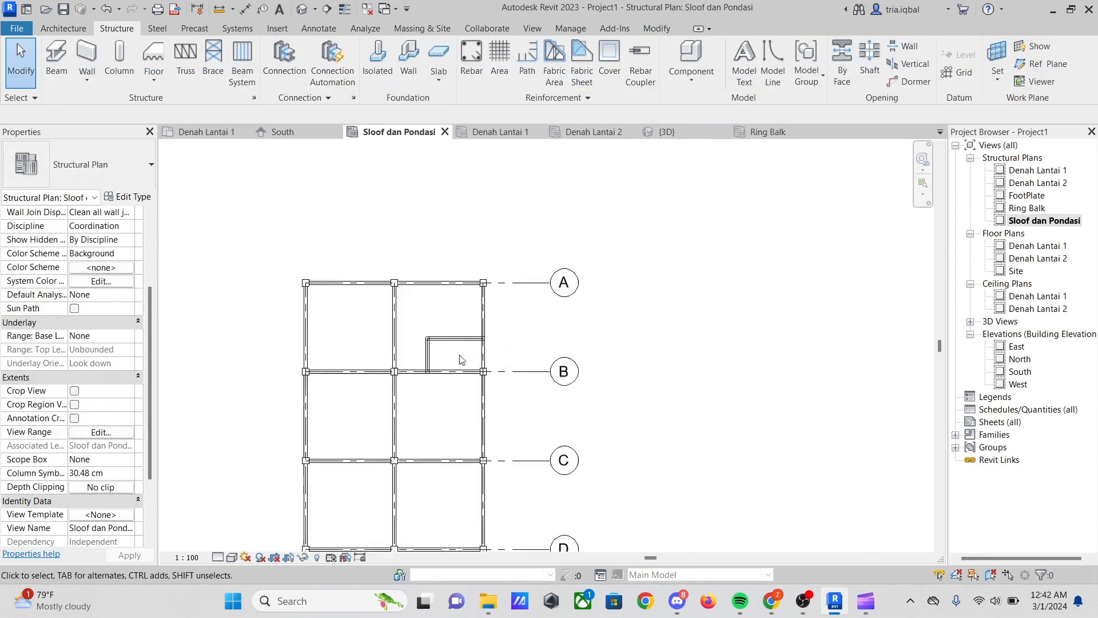
scroll(468, 334, "up", 2)
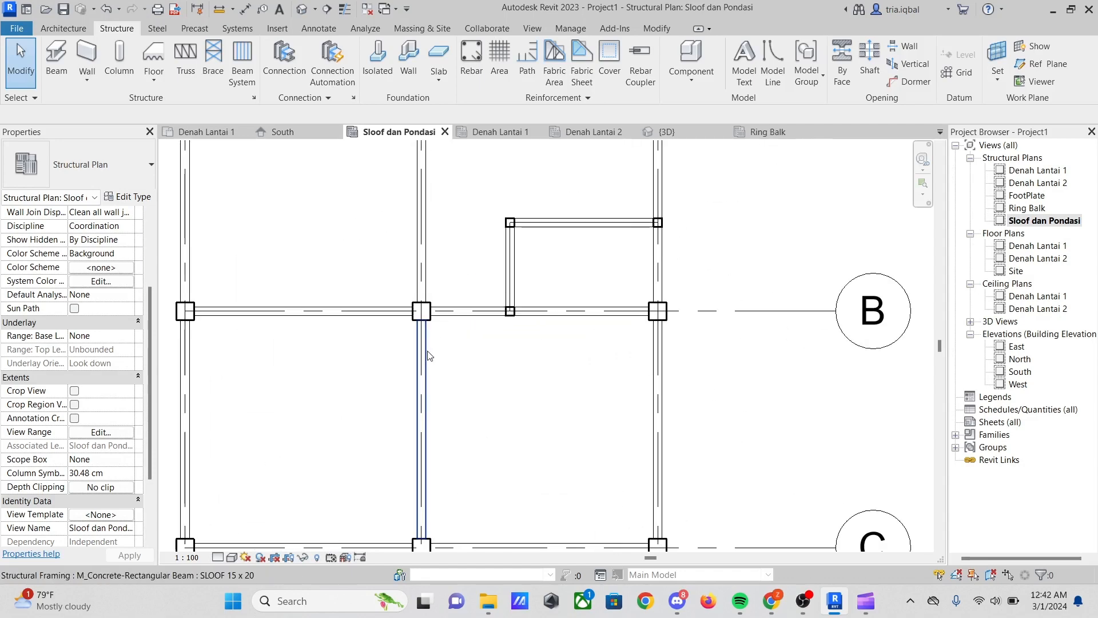
scroll(385, 318, "down", 1)
scroll(82, 241, "up", 3)
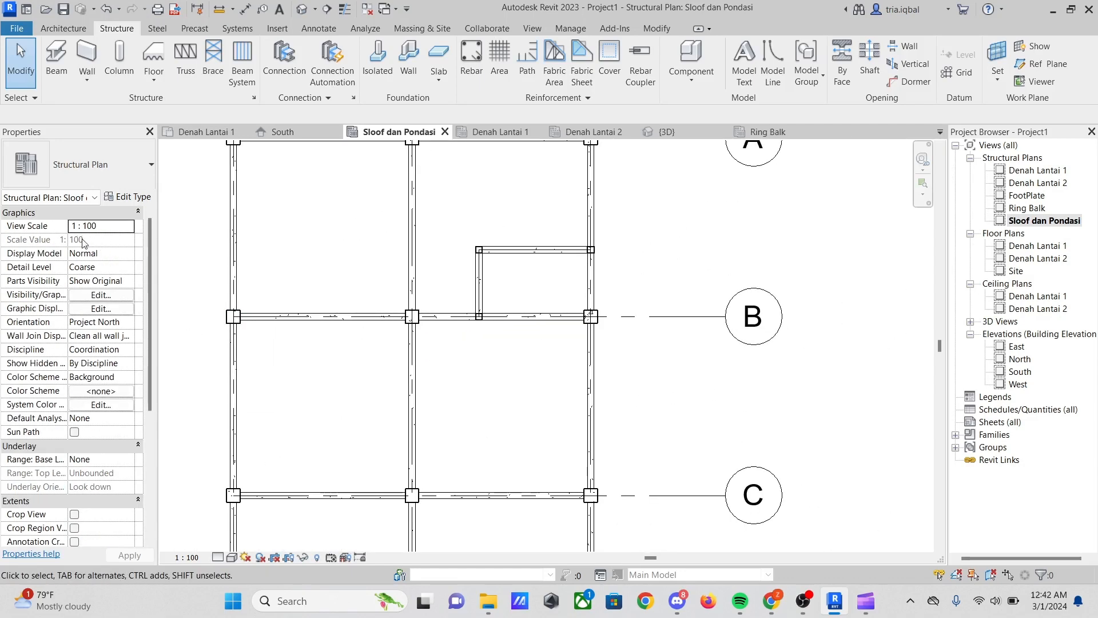
left_click(55, 64)
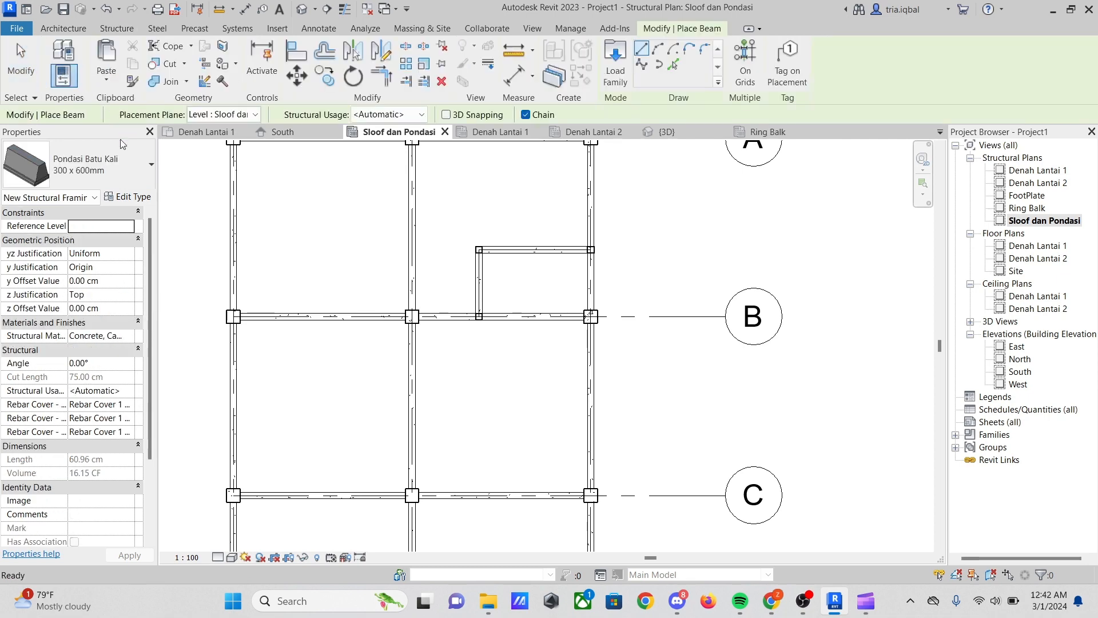
left_click(134, 171)
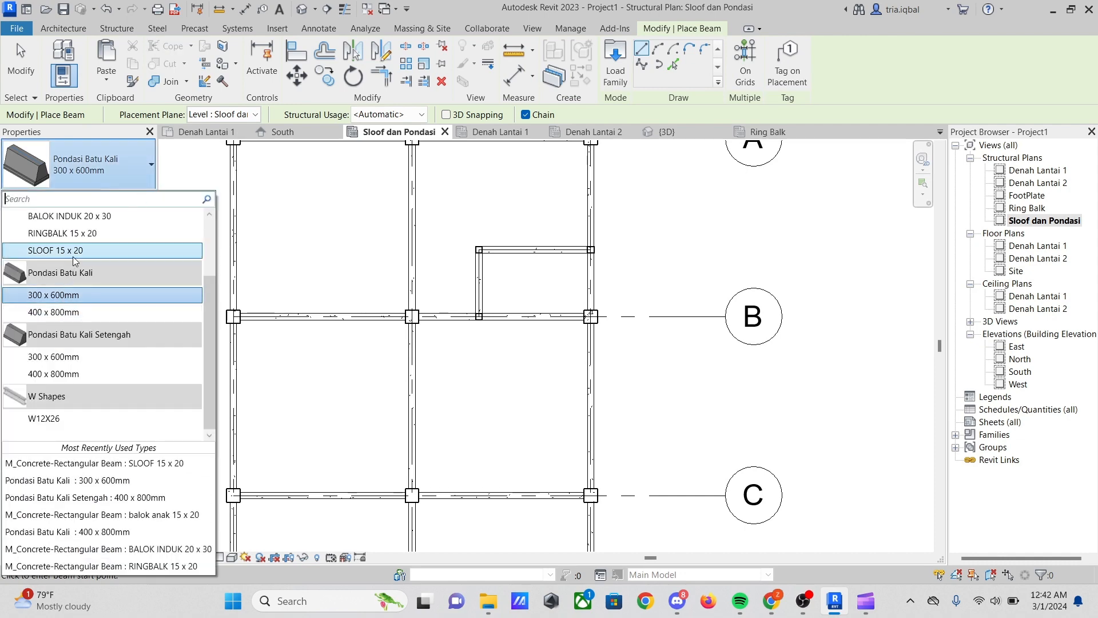
left_click(66, 379)
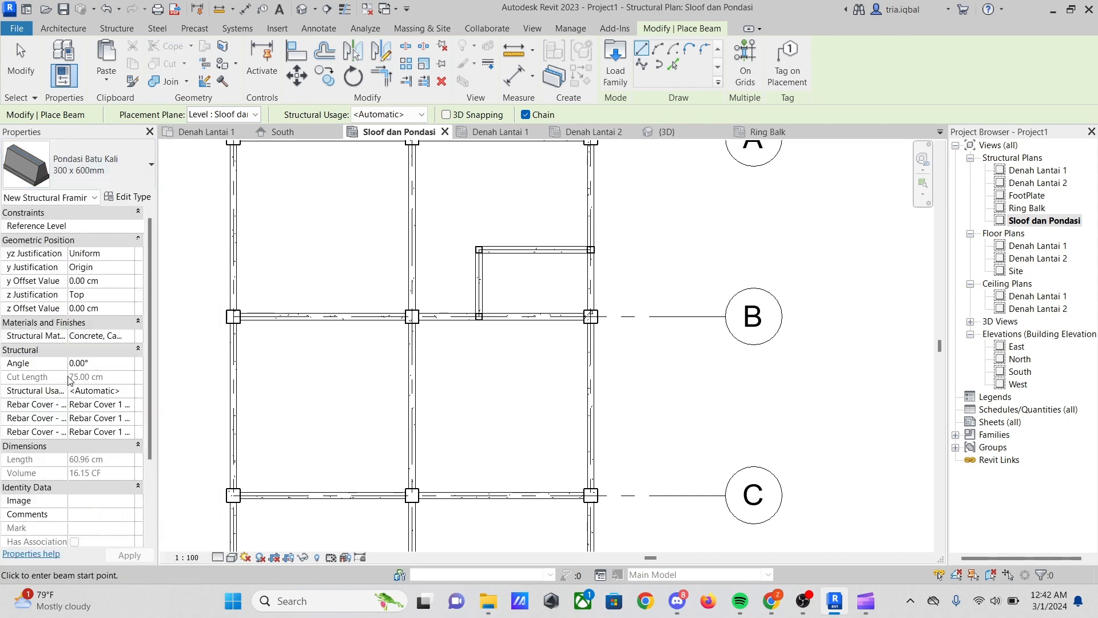
Place the half-stone foundation along grid 3, 1200 cm from the column centre at grid D to the one at grid A
scroll(424, 258, "down", 3)
scroll(424, 258, "down", 2)
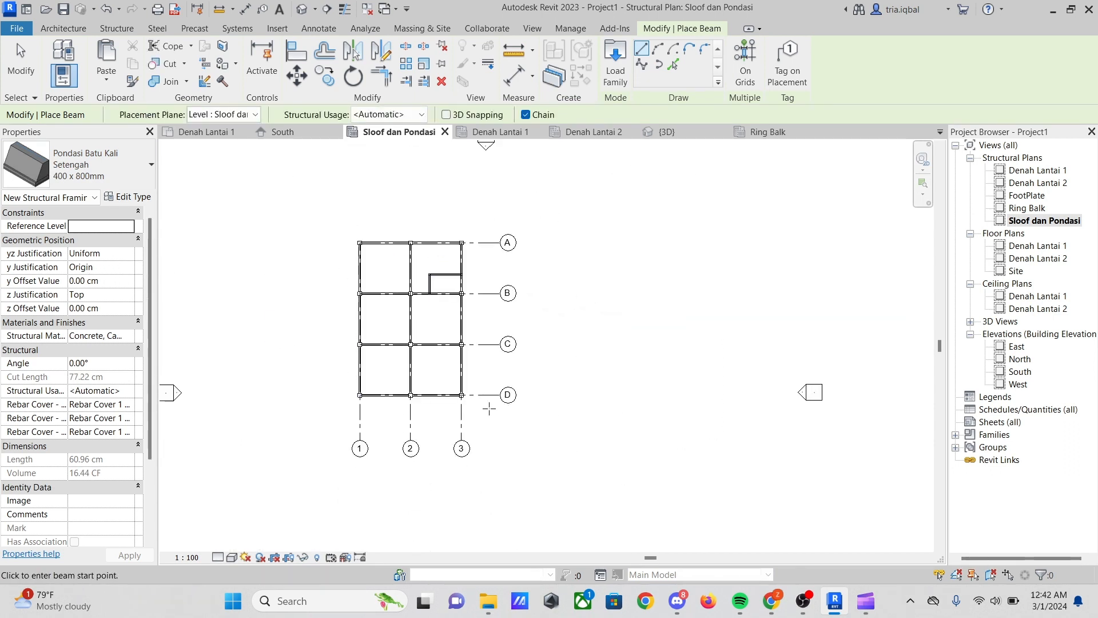
scroll(467, 381, "up", 8)
scroll(467, 380, "up", 2)
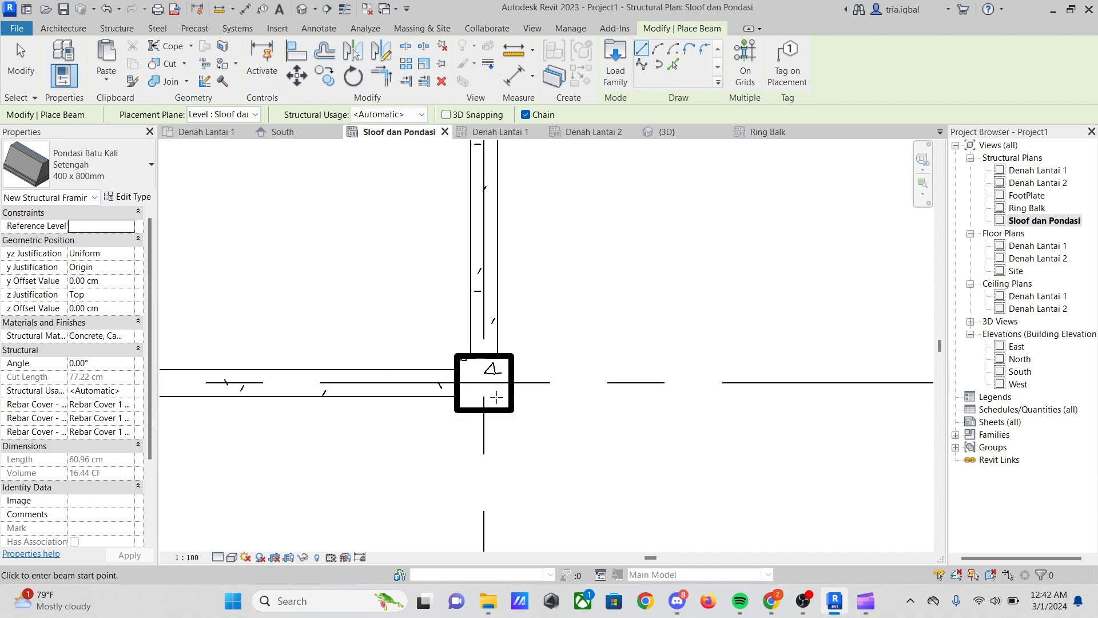
scroll(497, 397, "up", 2)
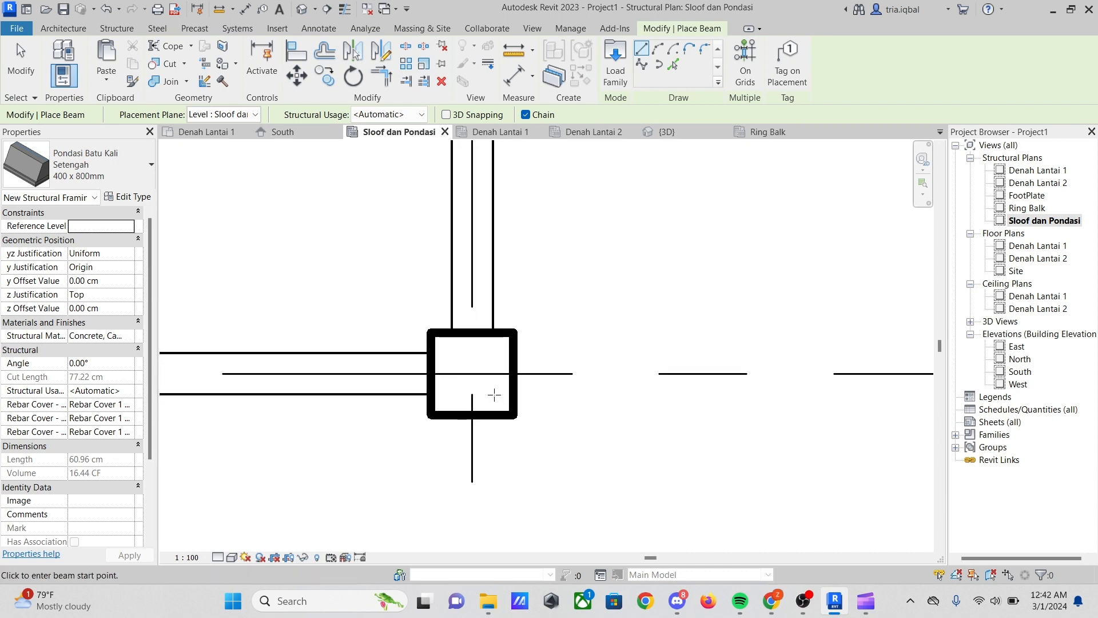
left_click(473, 373)
scroll(458, 424, "down", 6)
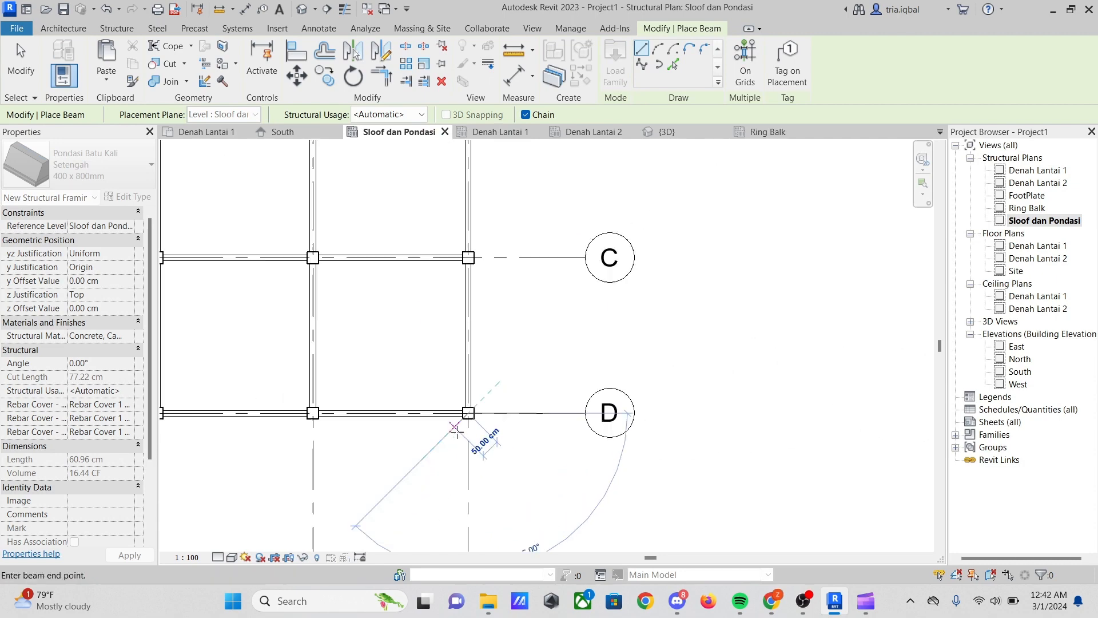
scroll(456, 428, "down", 3)
scroll(463, 215, "up", 3)
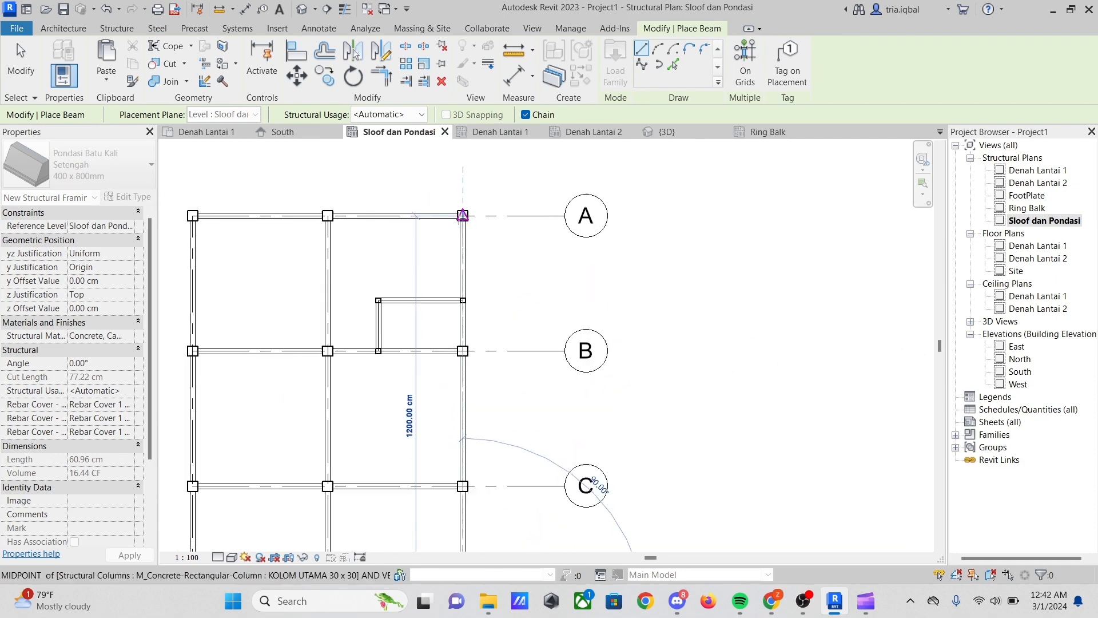
scroll(463, 215, "up", 4)
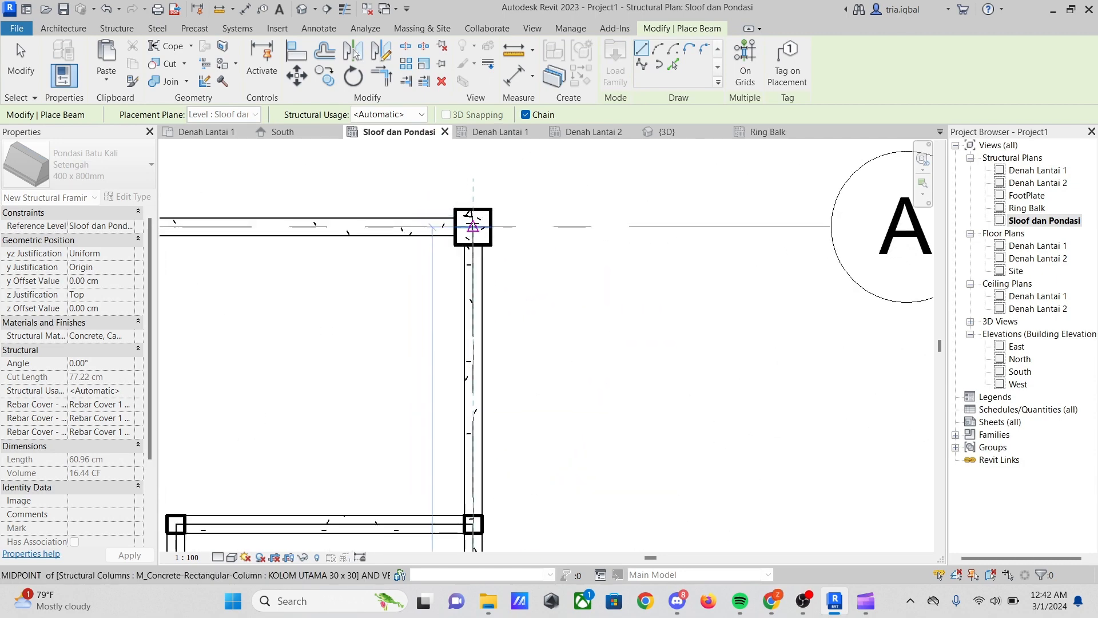
left_click(473, 225)
Continue the foundation along grid A, 800 cm from the column centre at grid 3 to the one at grid 1
scroll(736, 233, "down", 5)
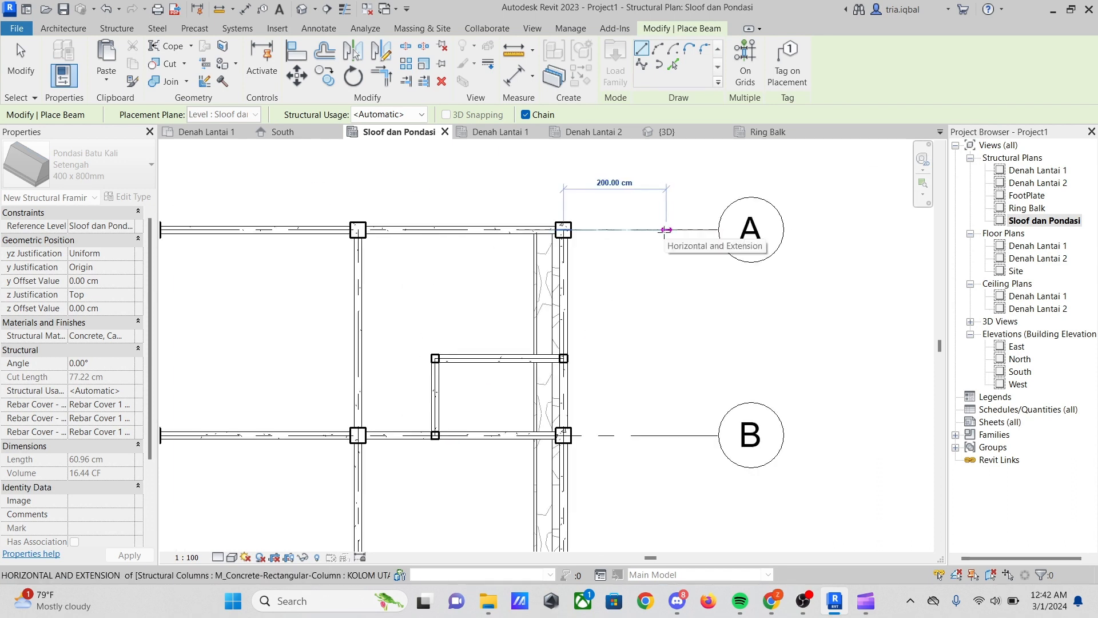
scroll(538, 231, "up", 5)
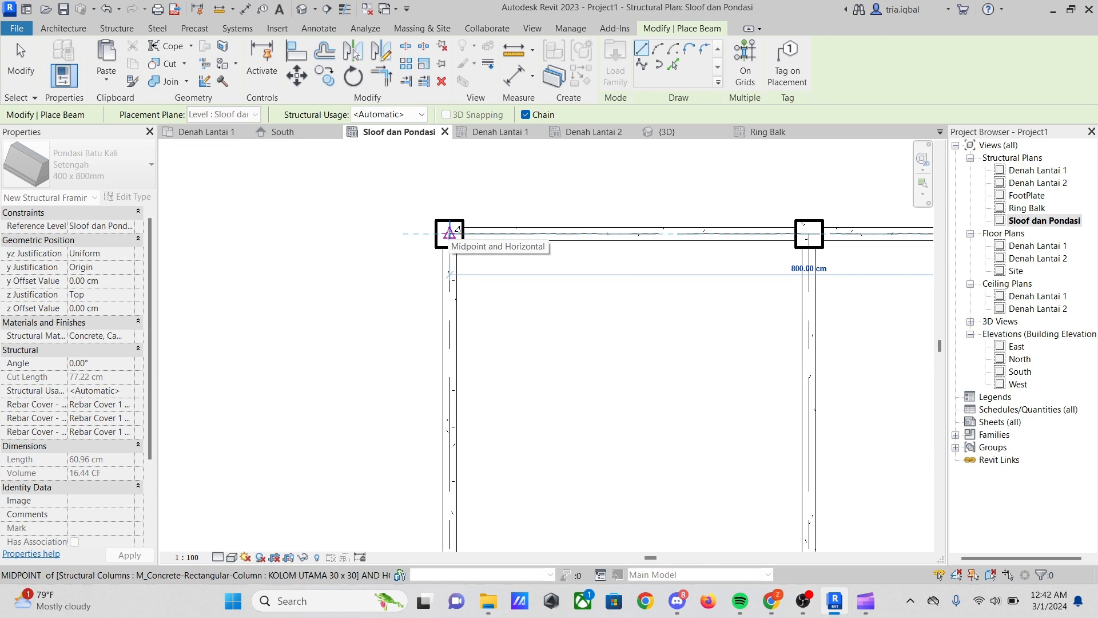
left_click(450, 233)
Continue the foundation along grid 1 from the column centre at grid A to the one at grid D and end the chain
scroll(450, 233, "down", 4)
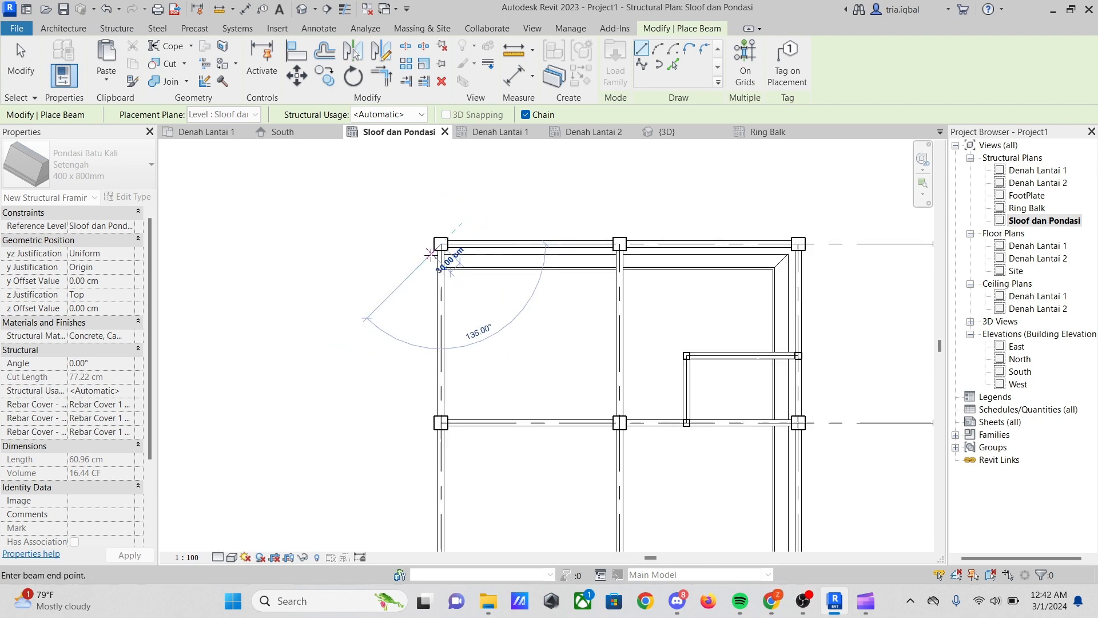
scroll(431, 437, "down", 1)
scroll(435, 400, "up", 6)
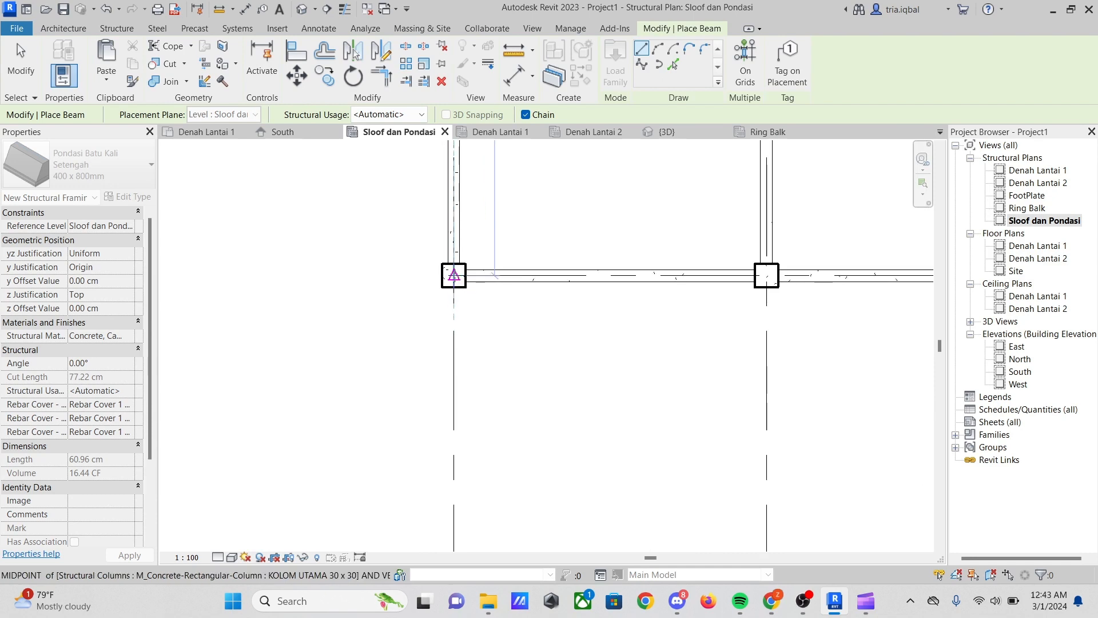
left_click(454, 275)
scroll(354, 315, "down", 2)
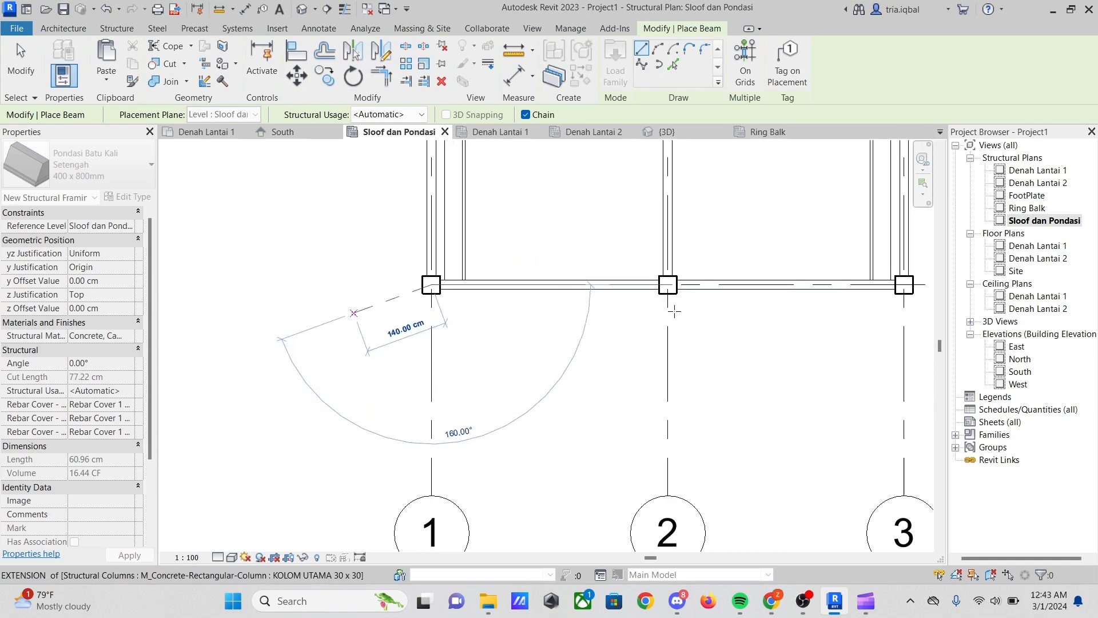
scroll(675, 309, "down", 2)
scroll(687, 295, "up", 3)
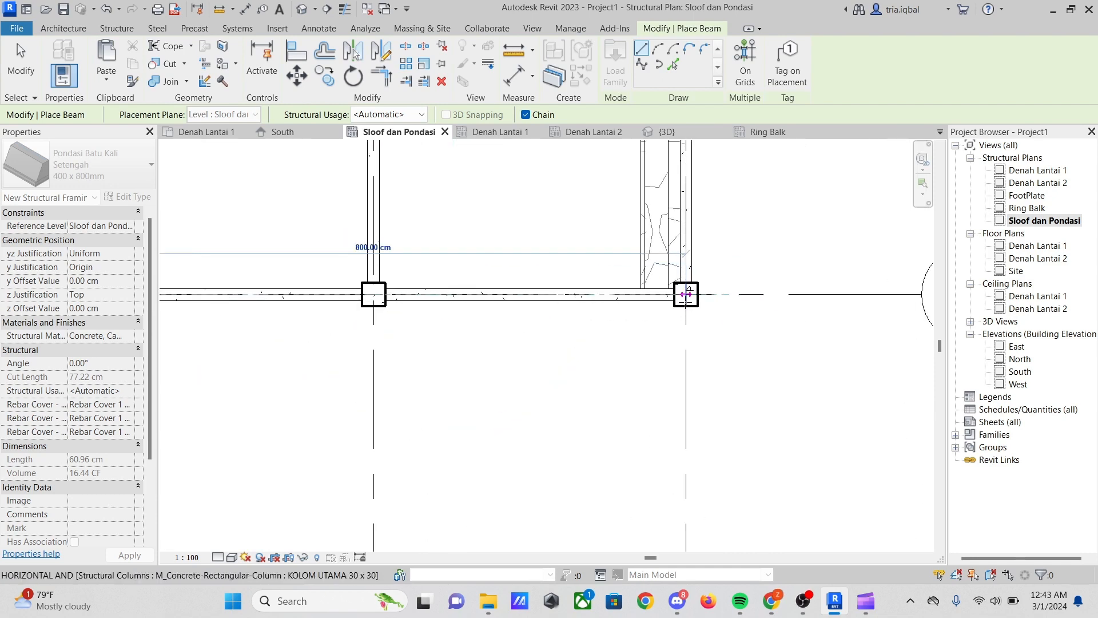
scroll(543, 326, "down", 3)
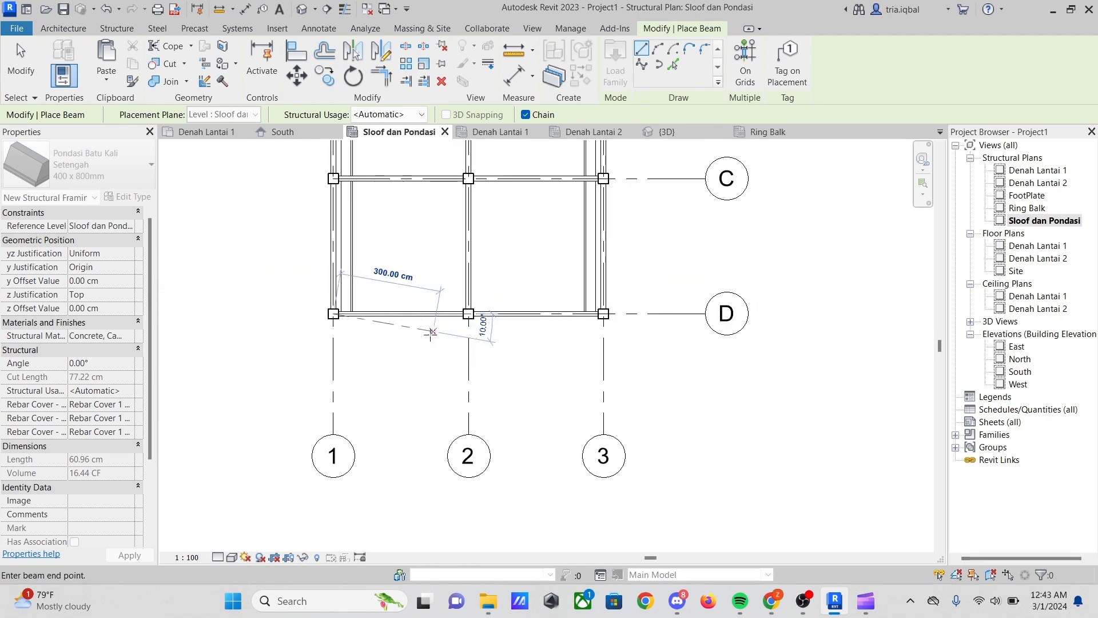
key("Escape")
Examine the half-stone foundations along grids 1, A and 3, and end beam placement
scroll(395, 360, "down", 4)
scroll(454, 197, "up", 3)
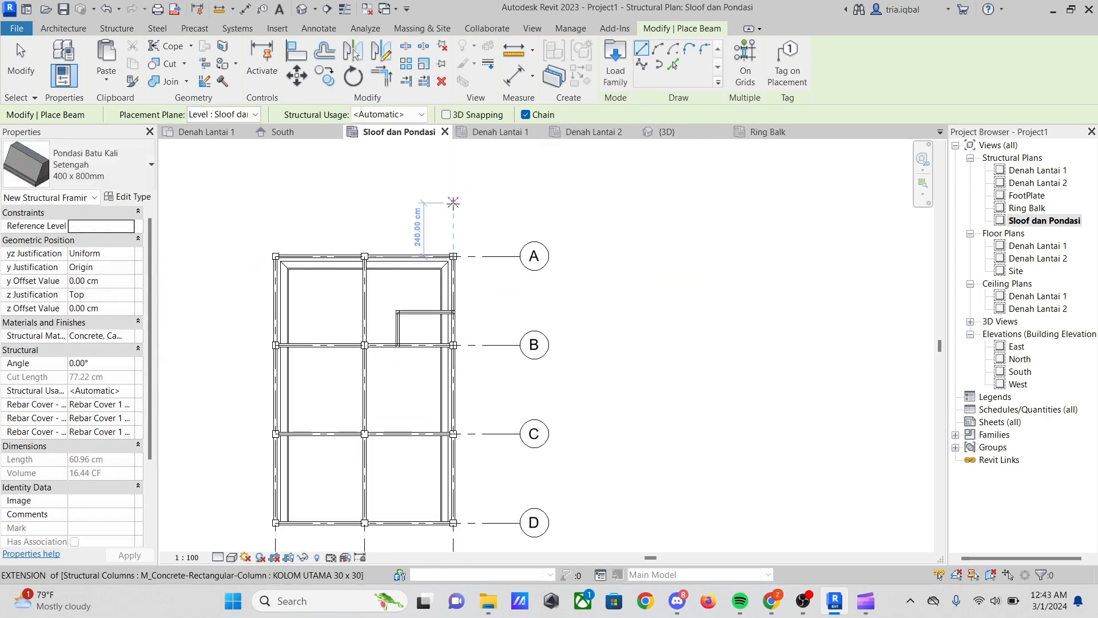
scroll(400, 307, "up", 3)
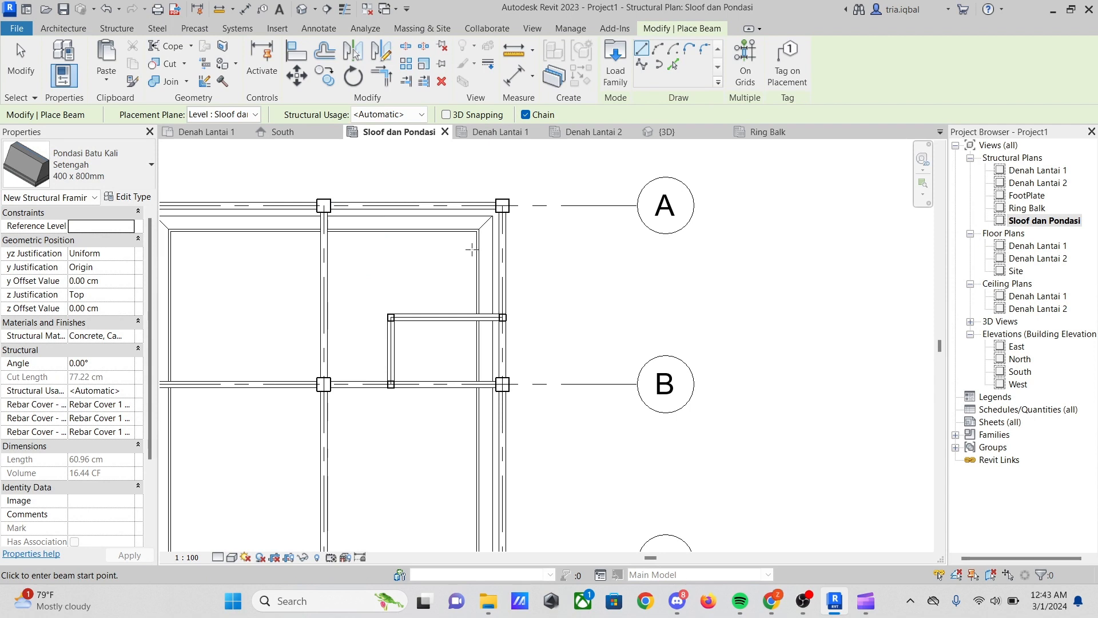
scroll(448, 238, "down", 3)
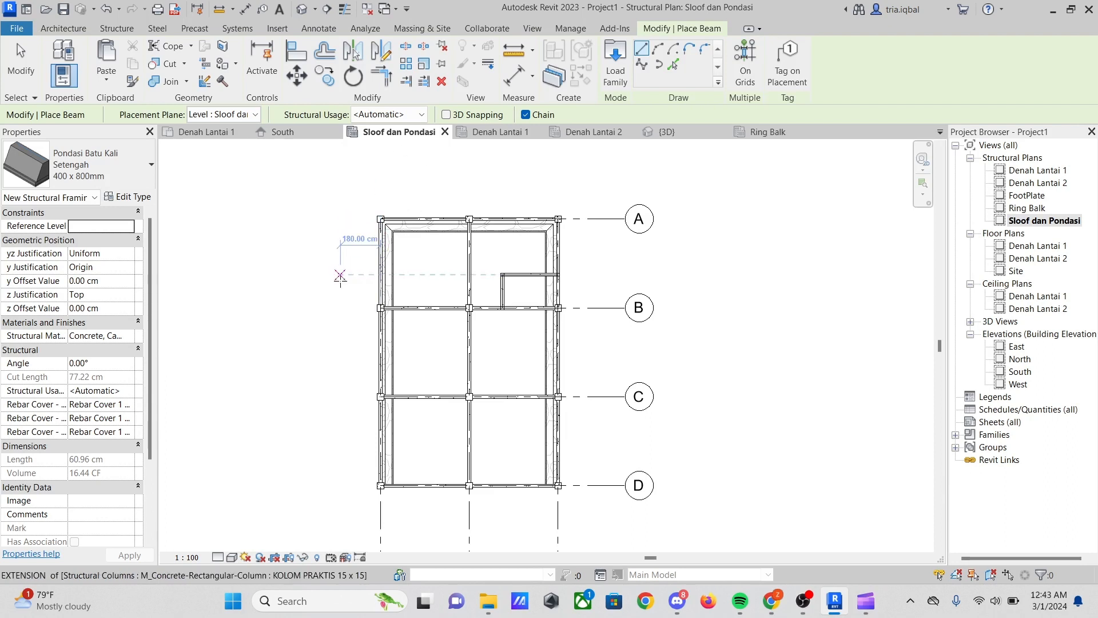
scroll(372, 257, "up", 3)
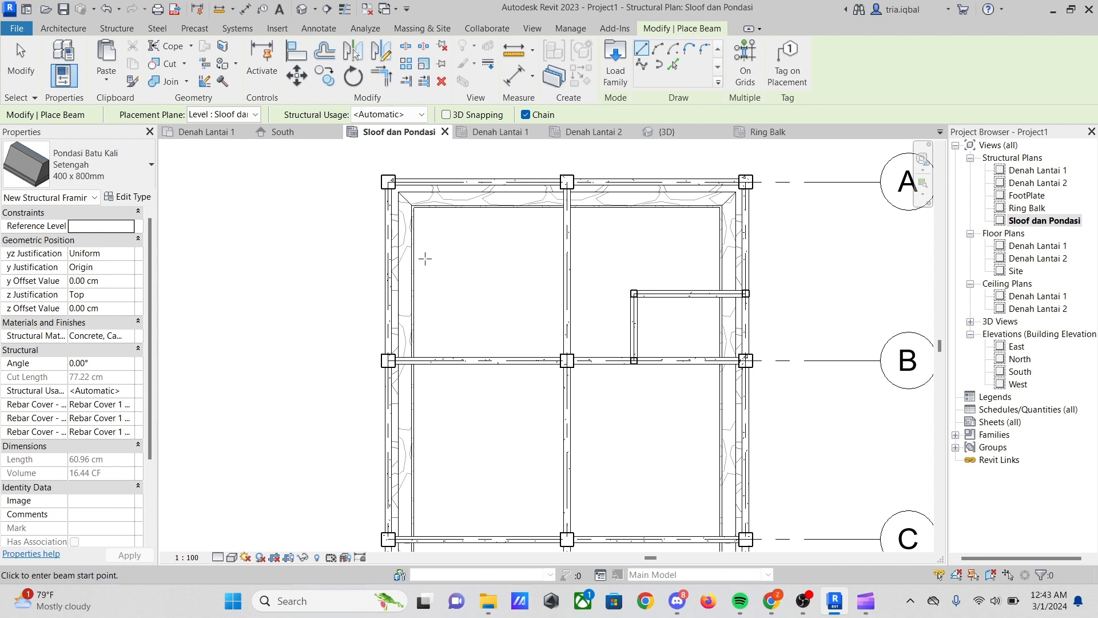
scroll(275, 292, "down", 2)
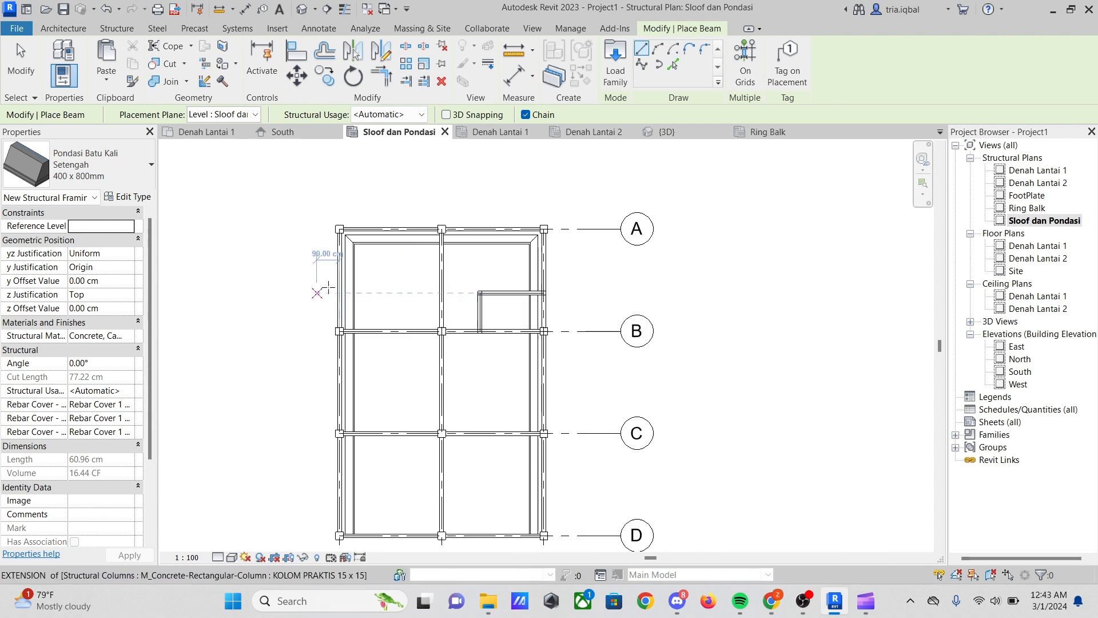
key("Escape")
key("Escape")
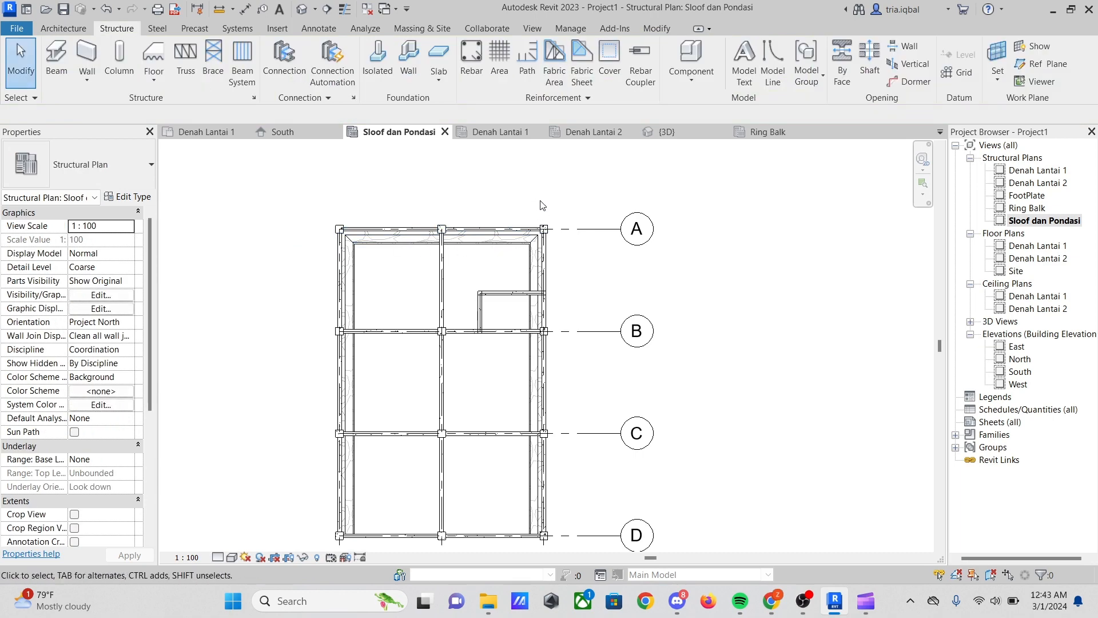
scroll(543, 204, "down", 1)
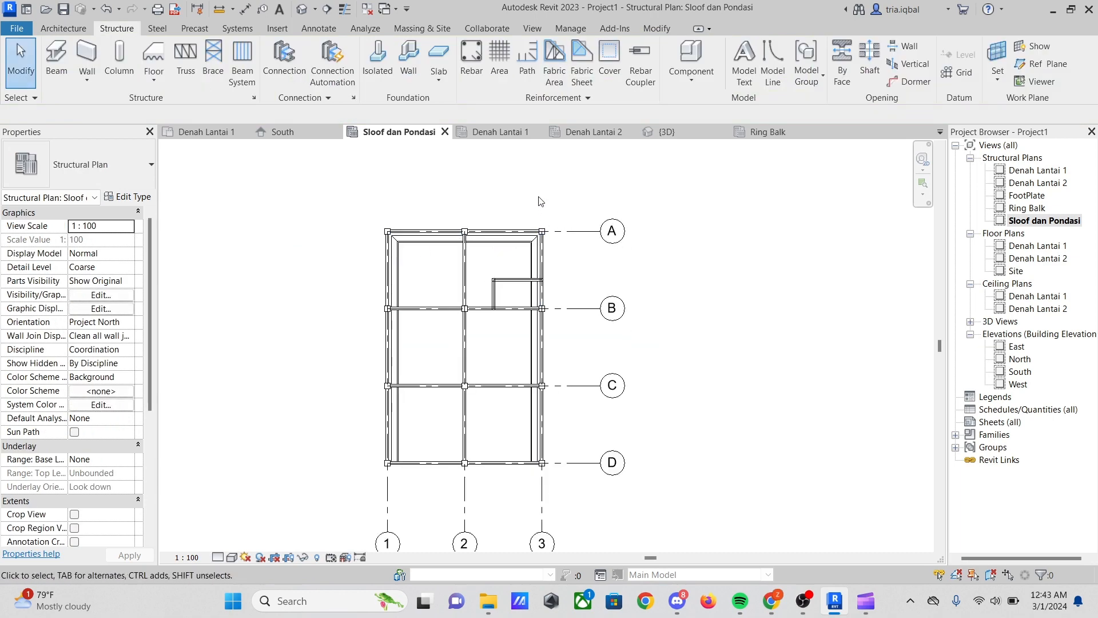
Copy the four thin detail lines forming the rectangle around the building in the Denah Lantai 1 structural plan
left_click(505, 134)
scroll(483, 258, "down", 8)
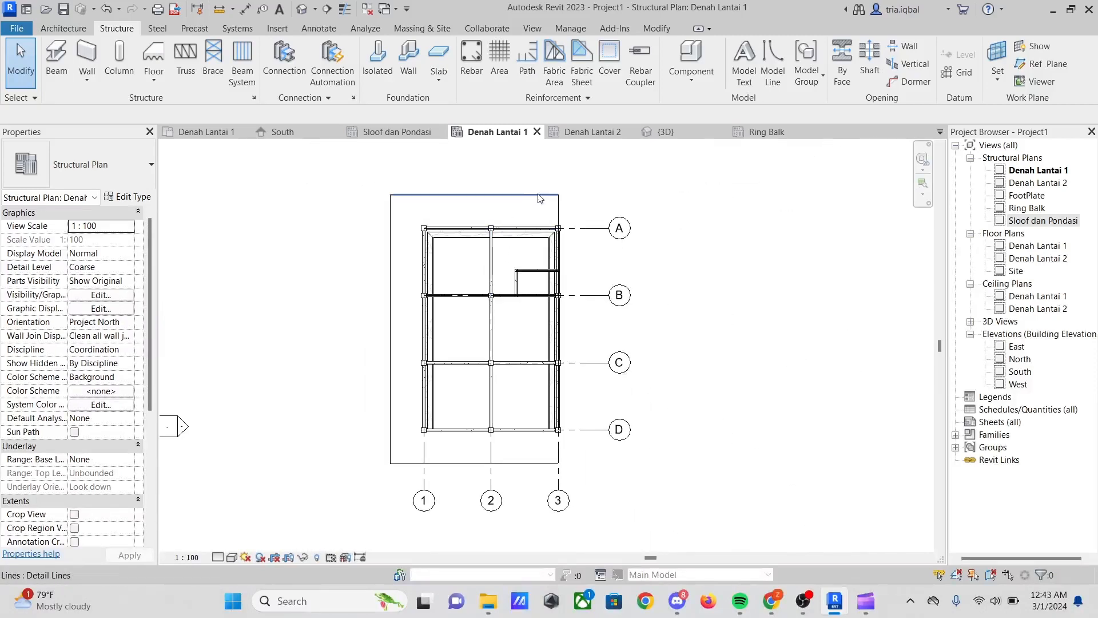
scroll(541, 198, "up", 3)
left_click_drag(604, 217, 514, 190)
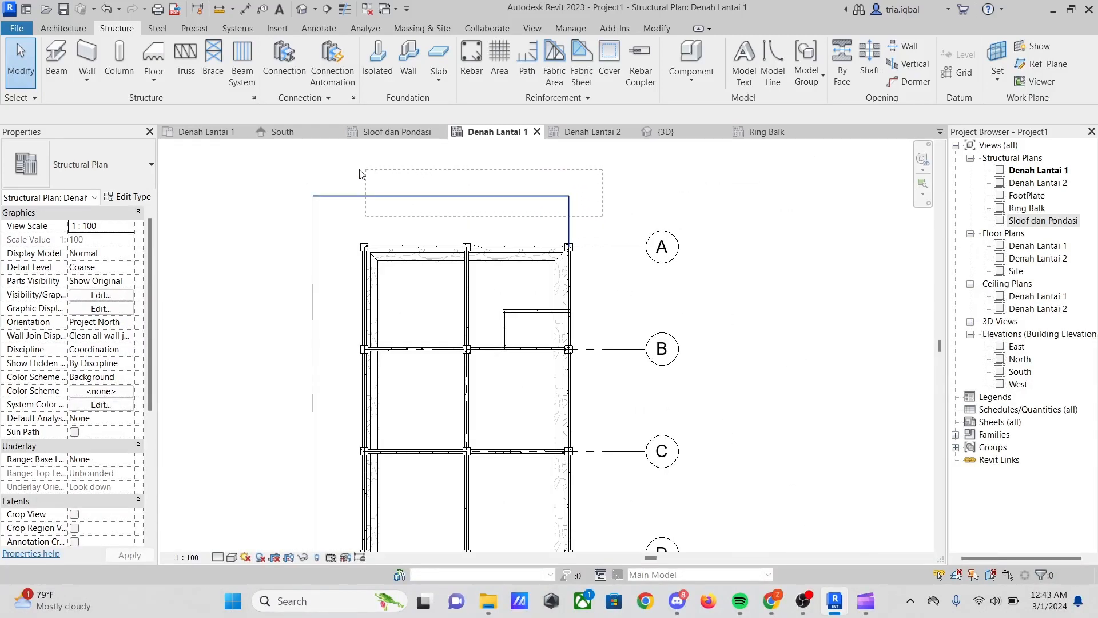
left_click_drag(286, 175, 287, 174)
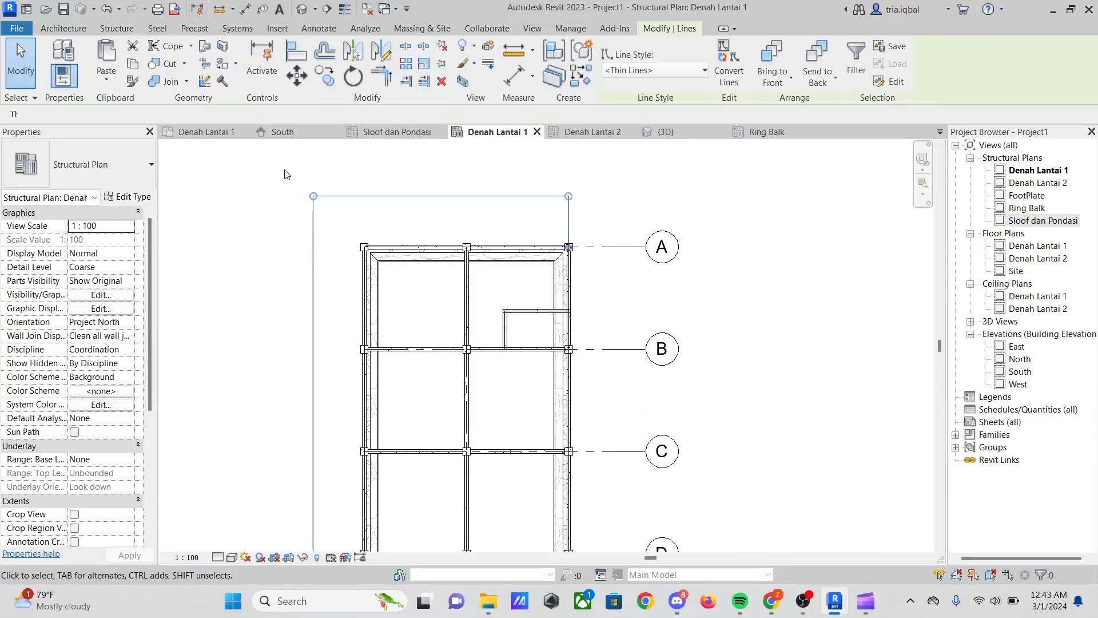
scroll(393, 214, "down", 3)
scroll(364, 412, "up", 3)
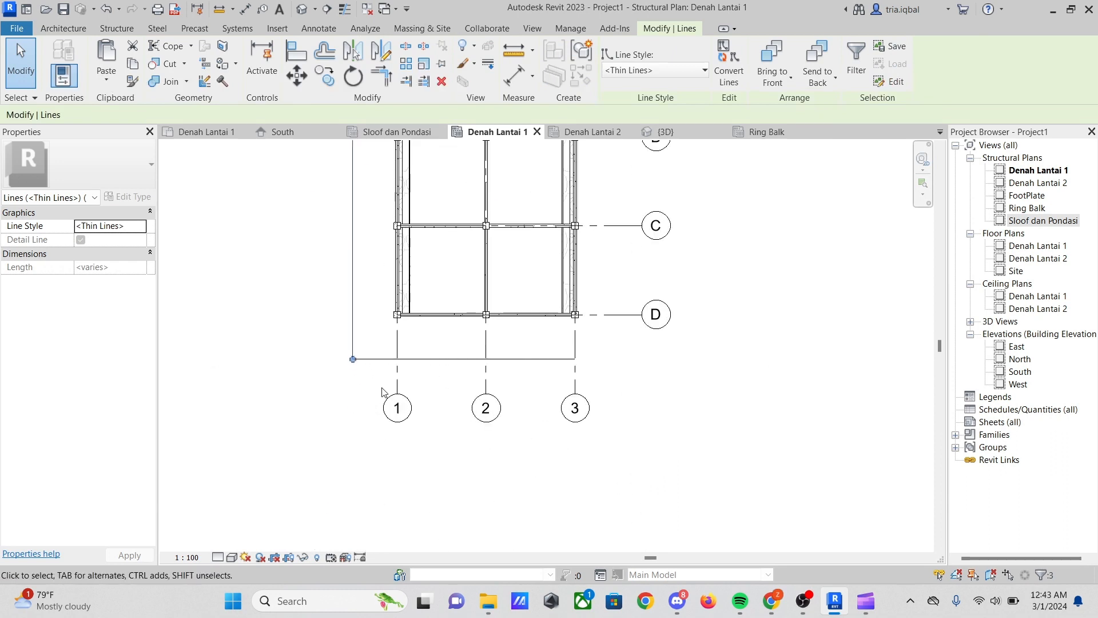
left_click(381, 364, "ctrl")
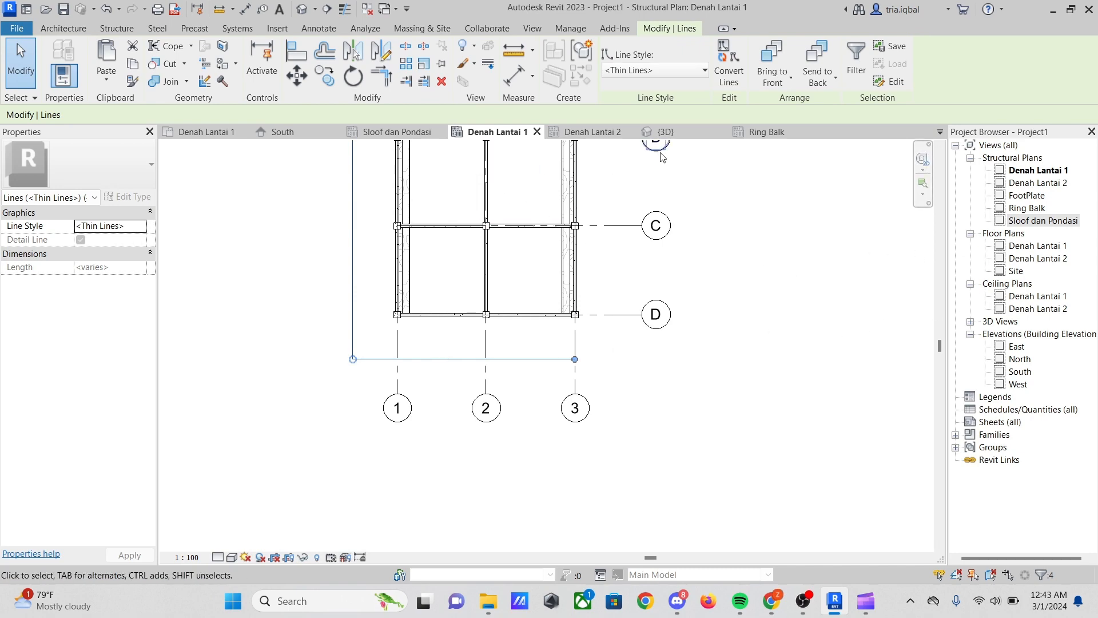
Paste the copied boundary lines into the Sloof dan Pondasi structural plan, aligned to the current view
double_click(1036, 221)
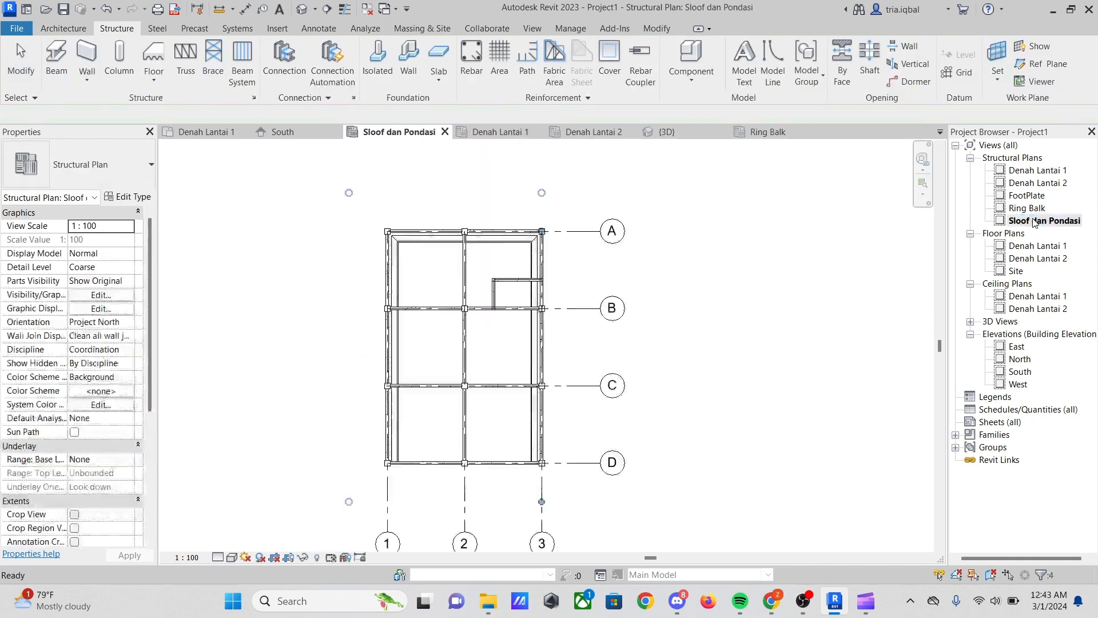
key("ctrl+v")
left_click(118, 73)
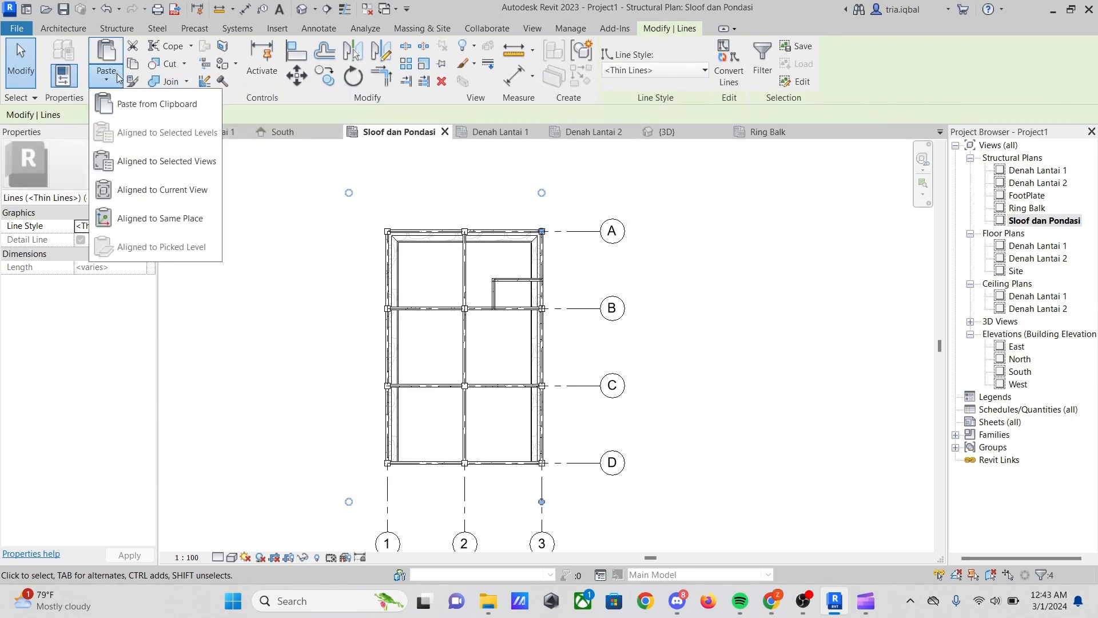
left_click(160, 192)
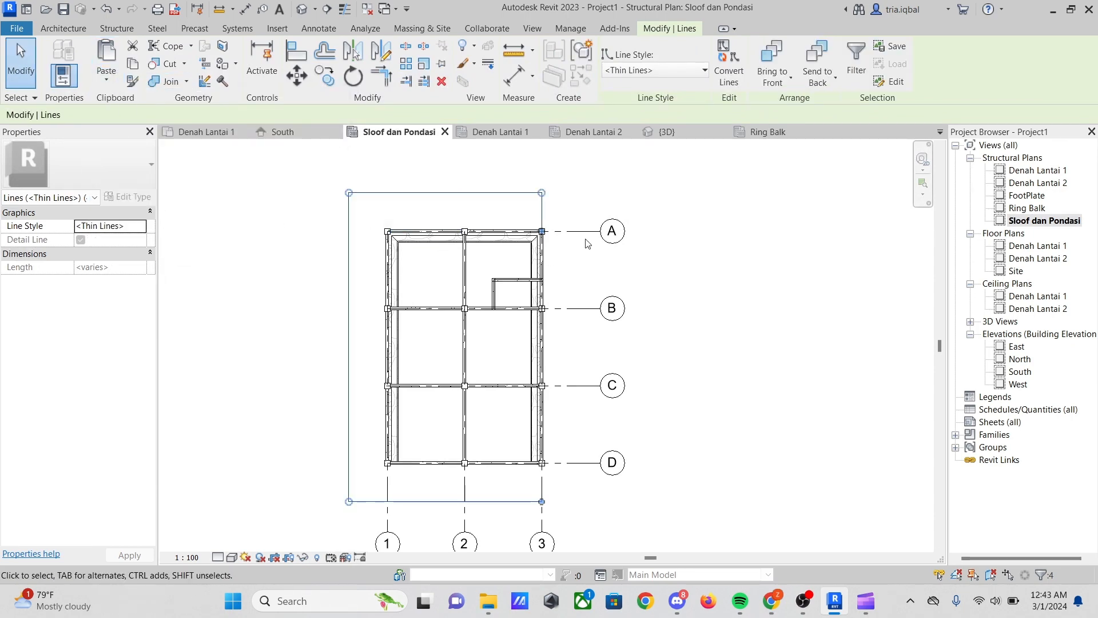
scroll(571, 222, "up", 3)
key("Escape")
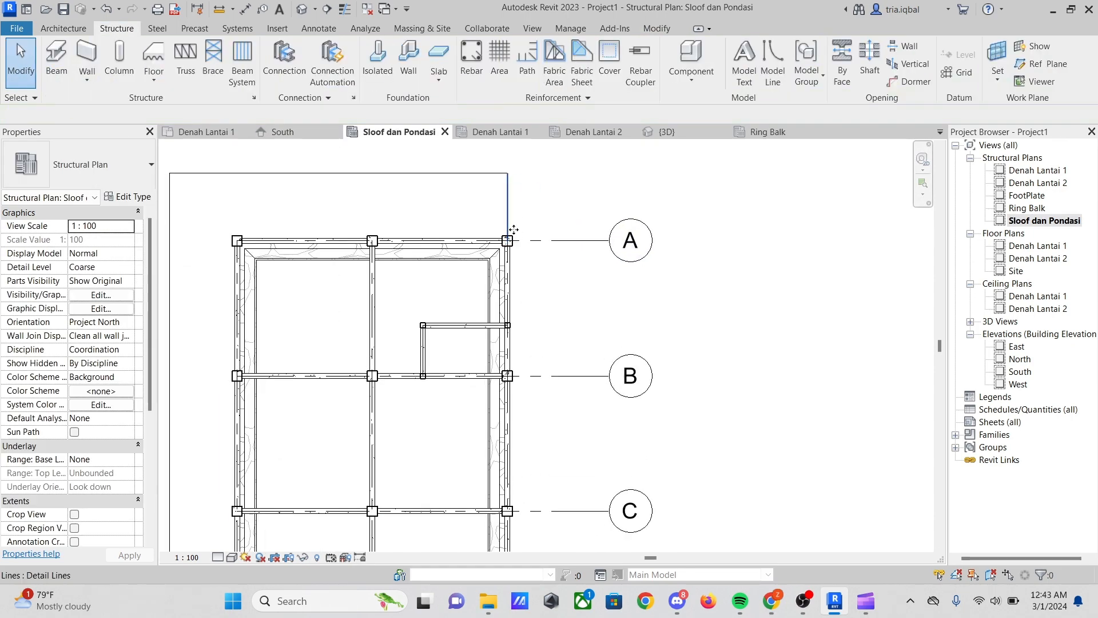
Examine where the boundary lines run relative to the perimeter columns and foundations along grids A, 1, 3 and D
scroll(509, 237, "down", 3)
scroll(466, 255, "up", 3)
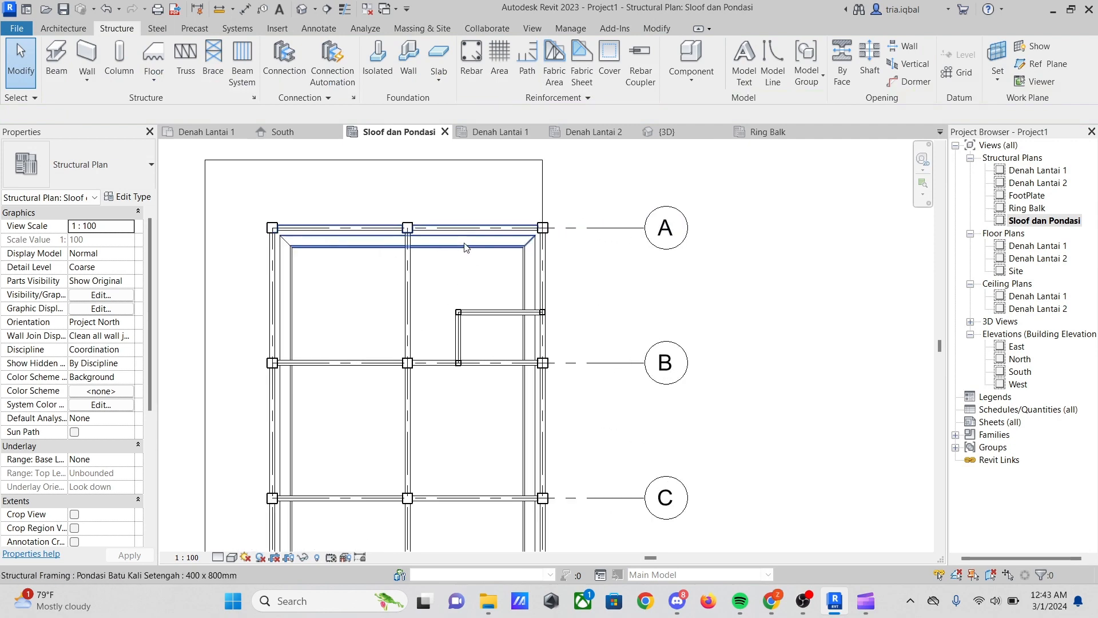
scroll(558, 213, "down", 2)
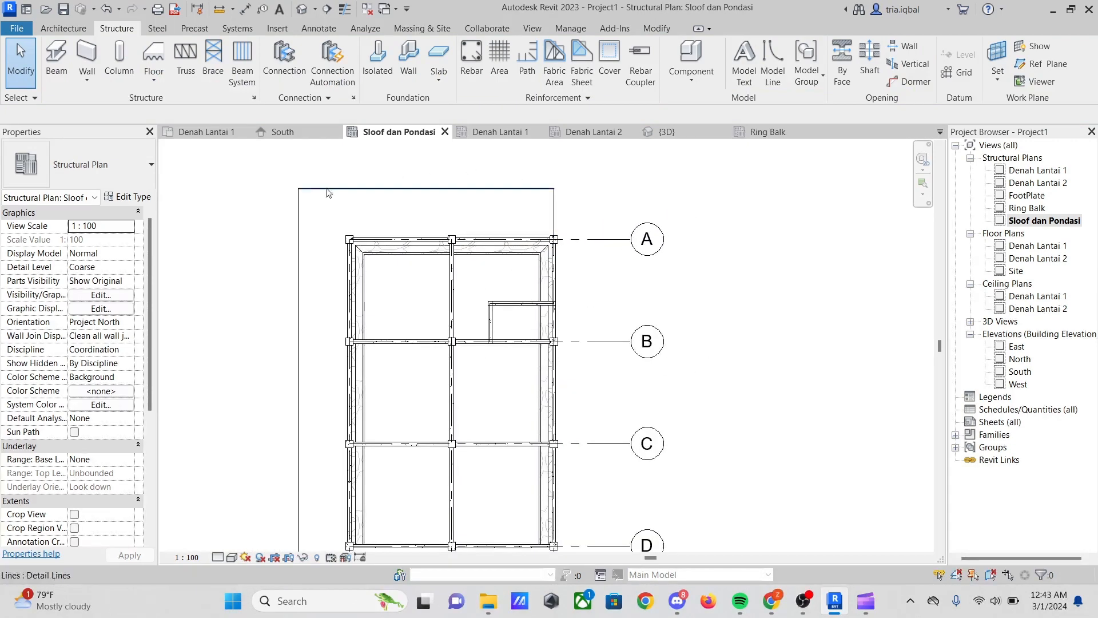
scroll(311, 326, "down", 3)
scroll(463, 326, "up", 2)
scroll(463, 325, "down", 2)
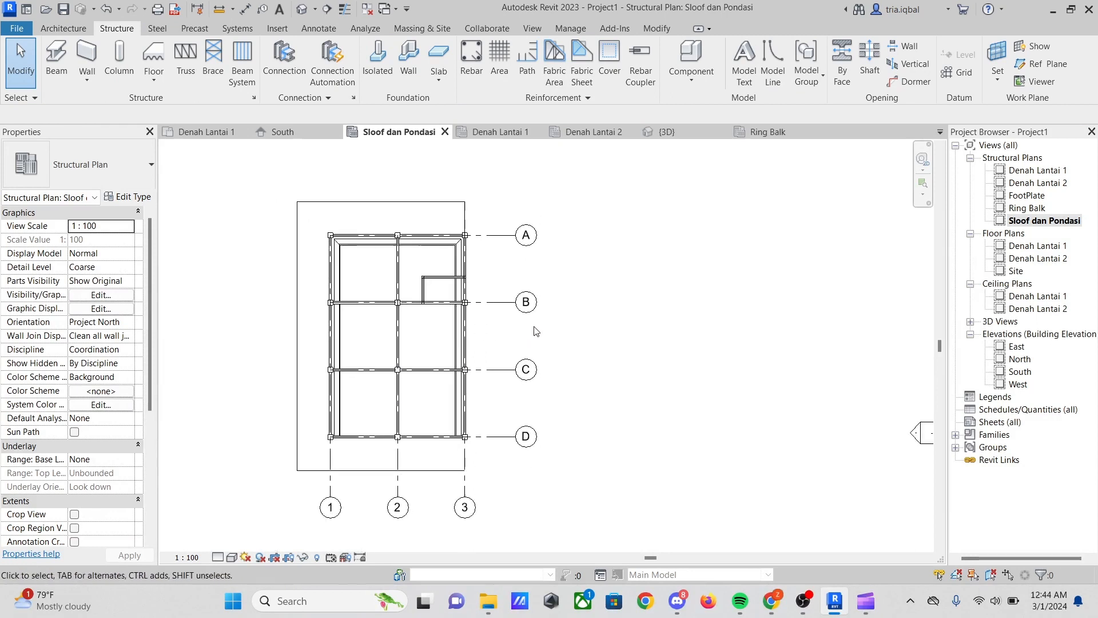
scroll(485, 326, "up", 4)
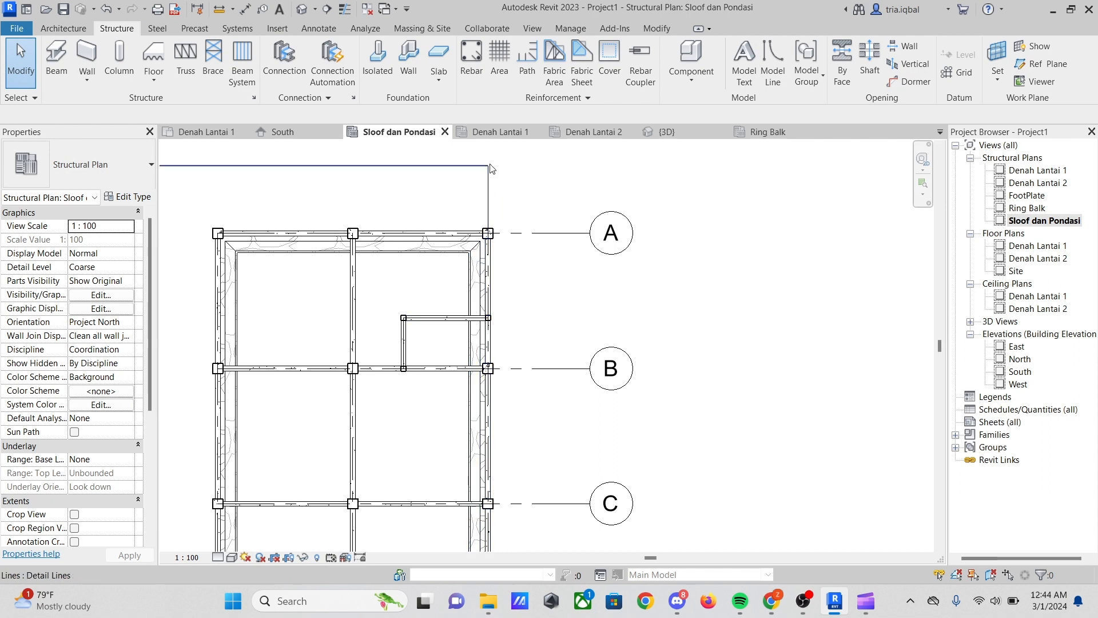
scroll(492, 169, "down", 2)
scroll(281, 269, "down", 2)
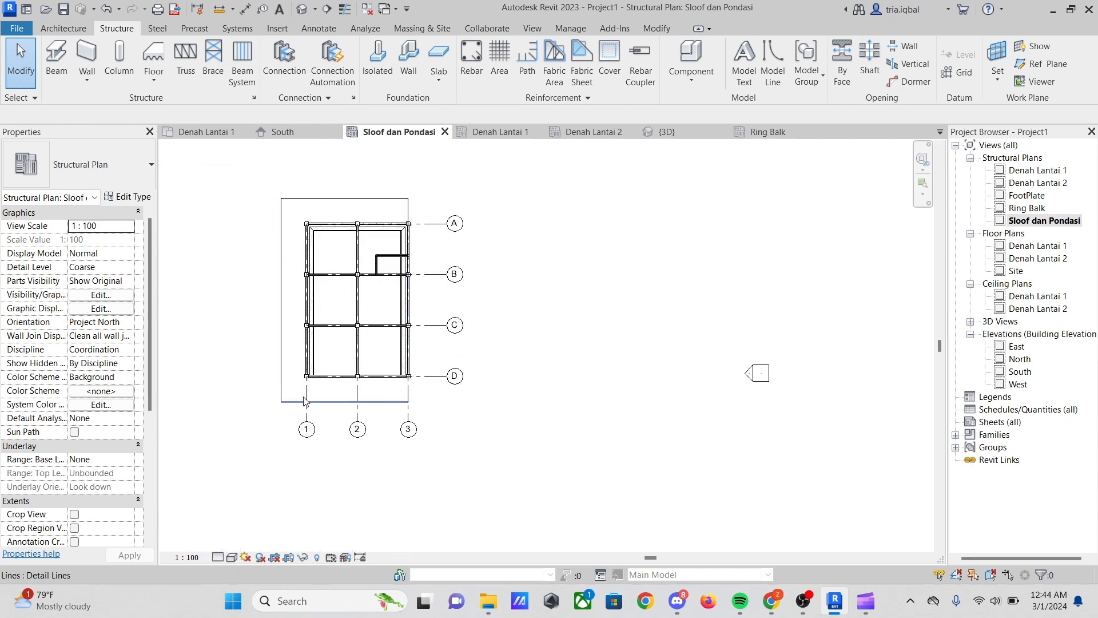
scroll(318, 203, "up", 3)
scroll(512, 258, "down", 1)
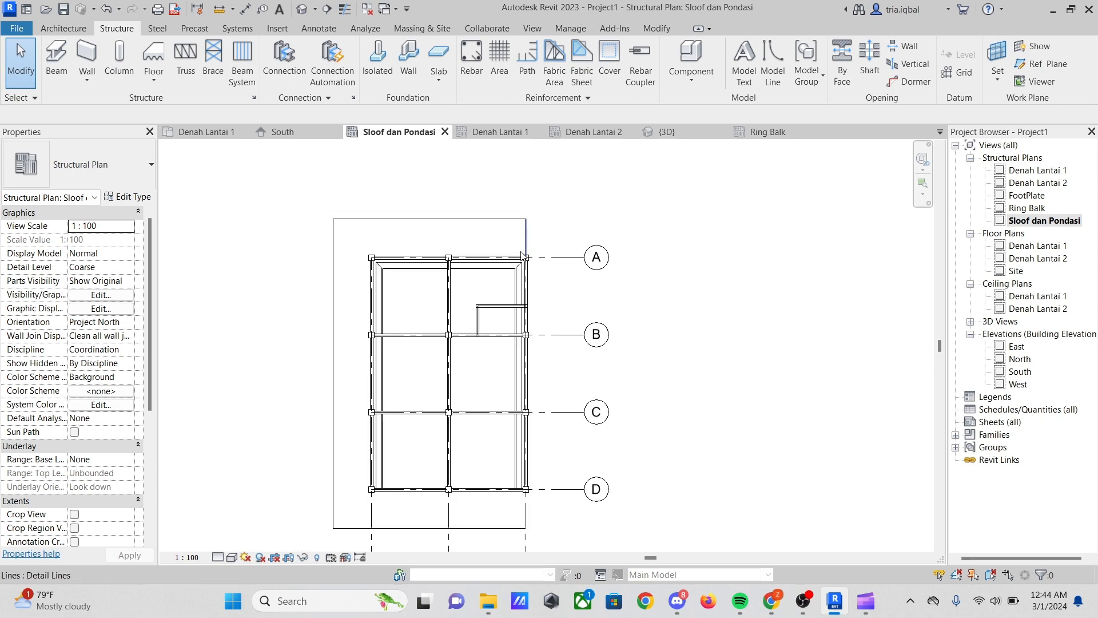
scroll(515, 259, "up", 2)
scroll(520, 262, "up", 2)
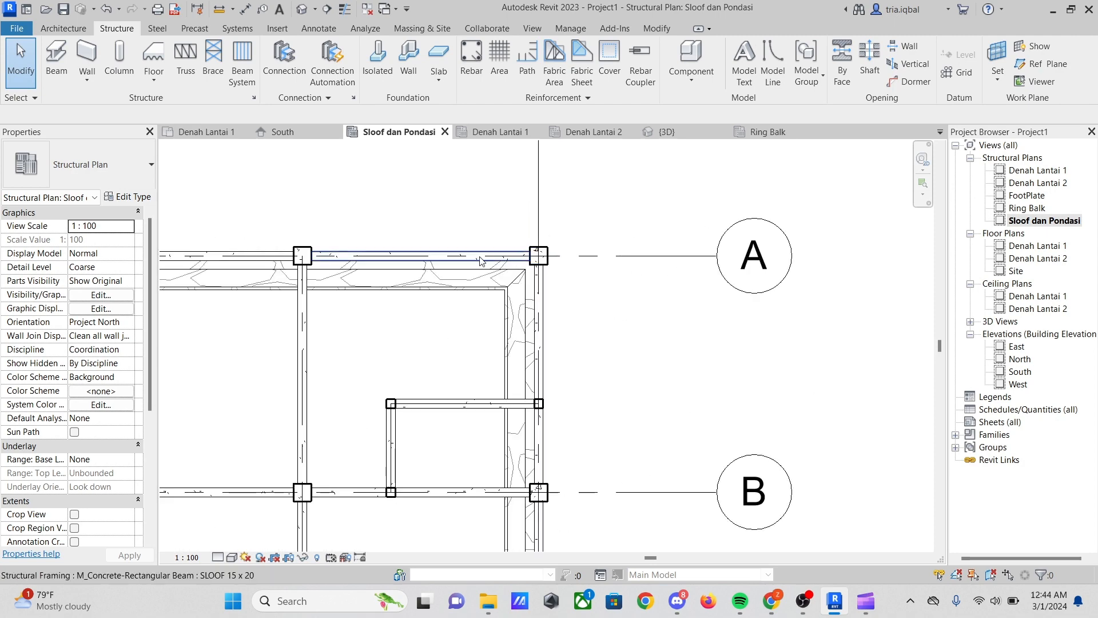
scroll(465, 251, "down", 3)
scroll(343, 269, "down", 3)
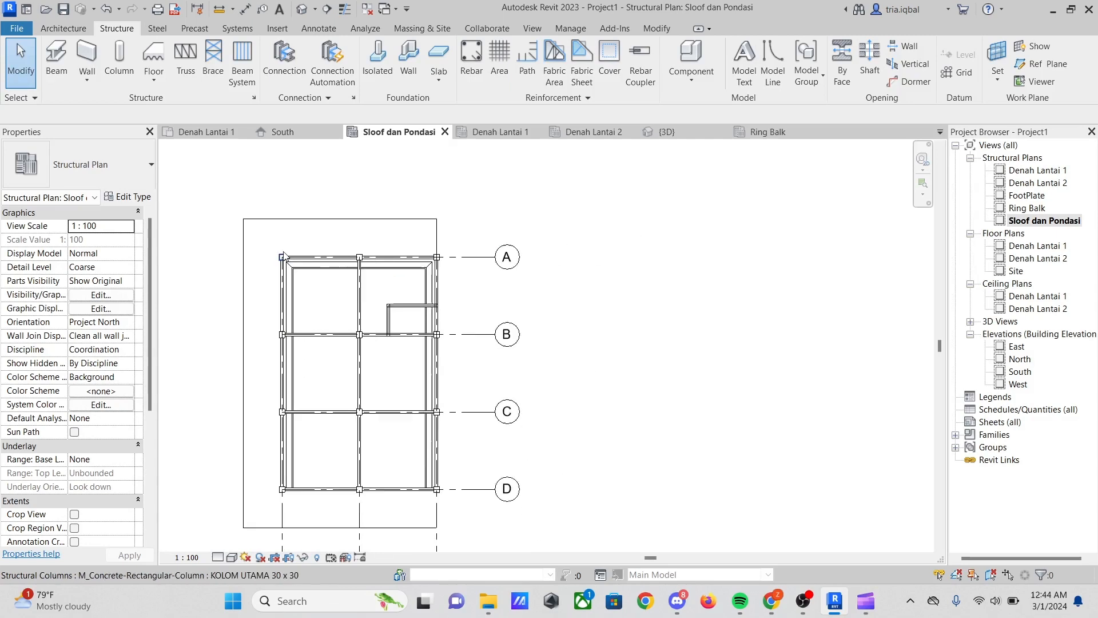
scroll(300, 401, "up", 3)
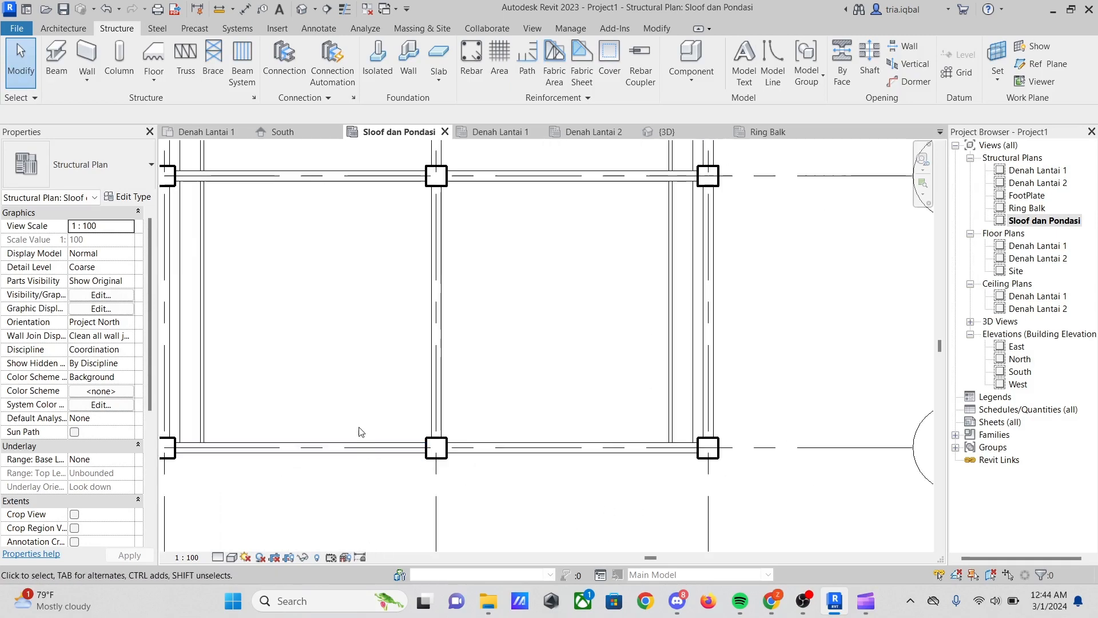
scroll(355, 423, "down", 1)
scroll(307, 294, "down", 2)
scroll(307, 294, "up", 2)
scroll(313, 312, "down", 2)
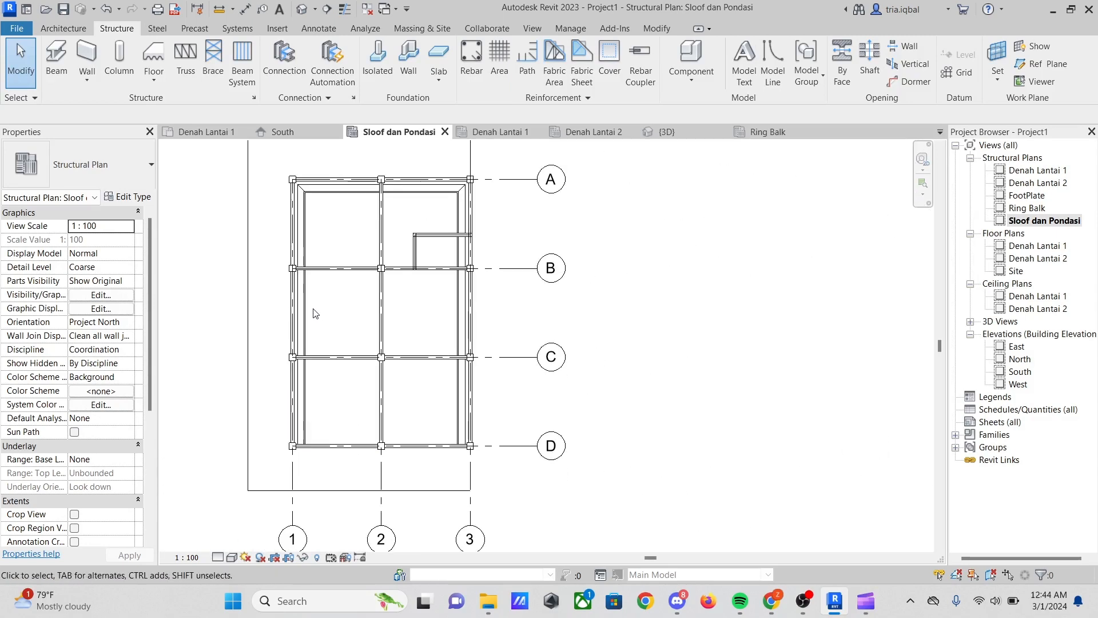
Delete the Pondasi Batu Kali Setengah 400 x 800 mm foundations along grid 1 and grid A
left_click(308, 305)
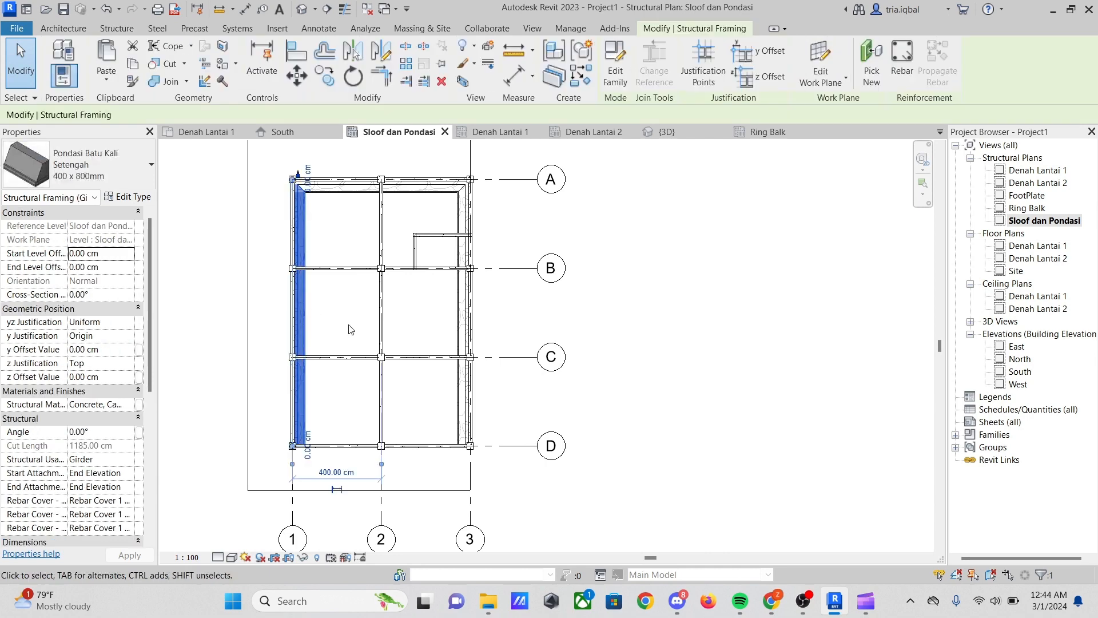
left_click(351, 329)
left_click(351, 186)
key("Escape")
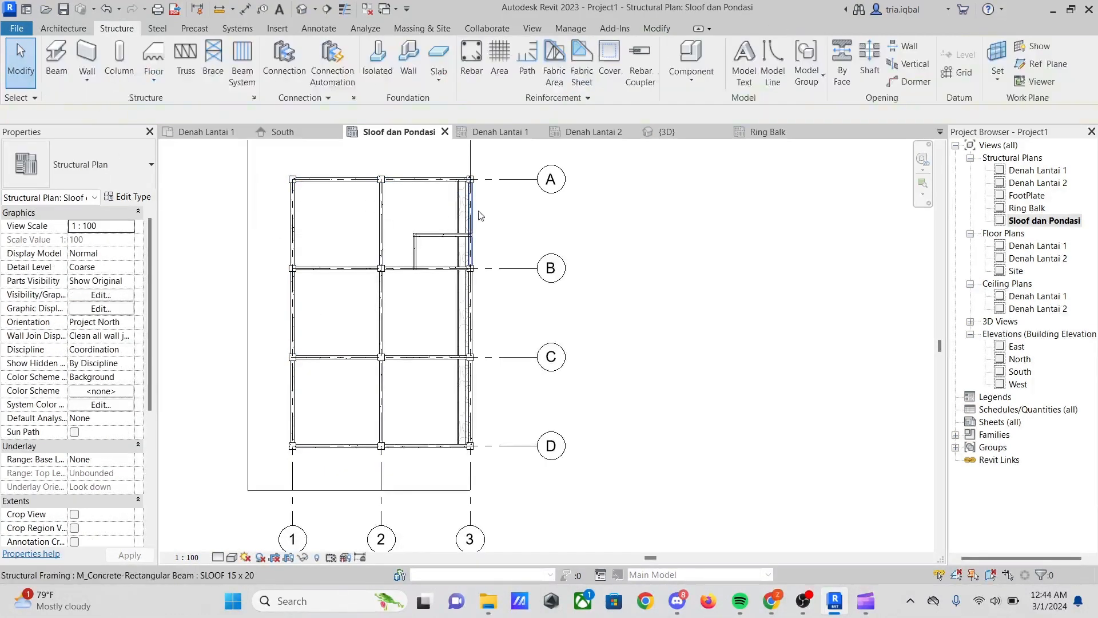
scroll(479, 215, "up", 2)
scroll(467, 236, "down", 3)
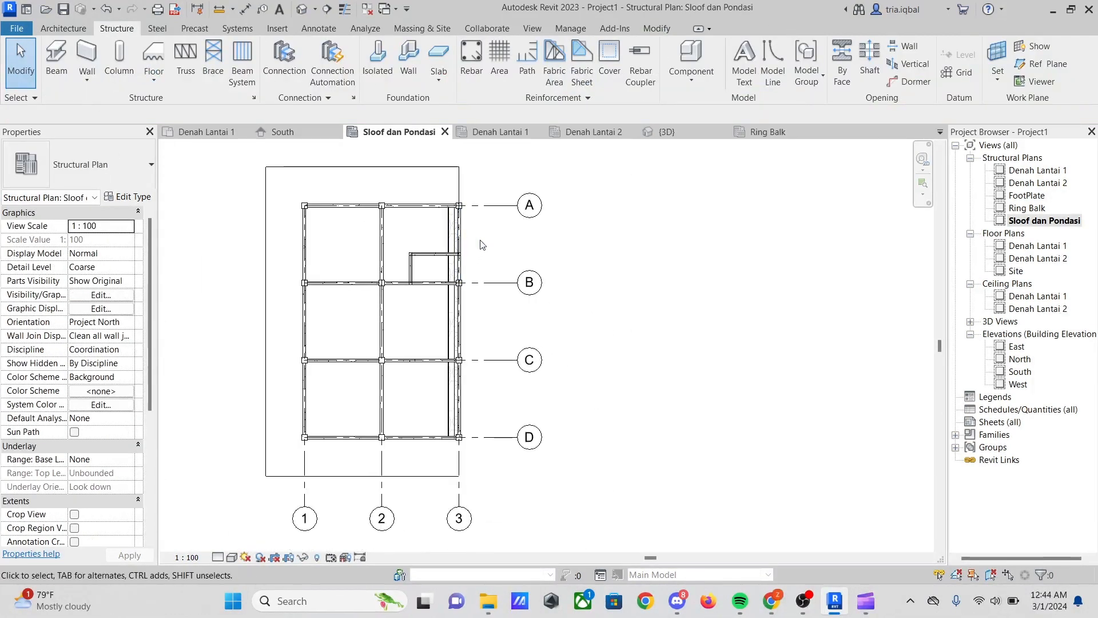
scroll(457, 249, "up", 3)
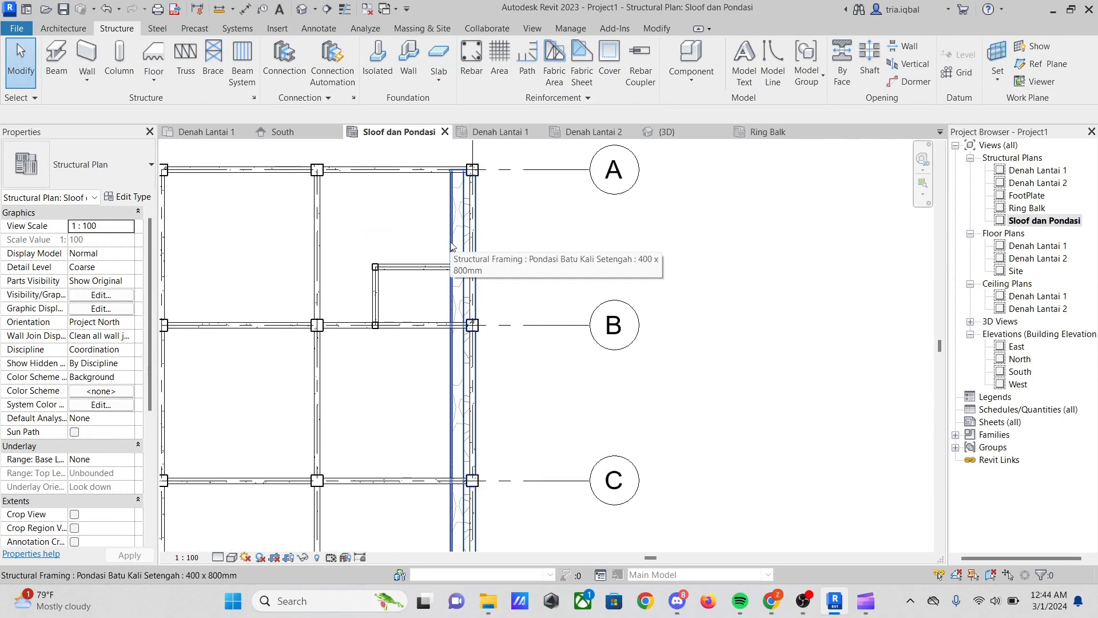
Examine how the stone foundation along grid 3 sits against the boundary line and the boundary corner beyond grid A
left_click(452, 246)
scroll(455, 226, "down", 3)
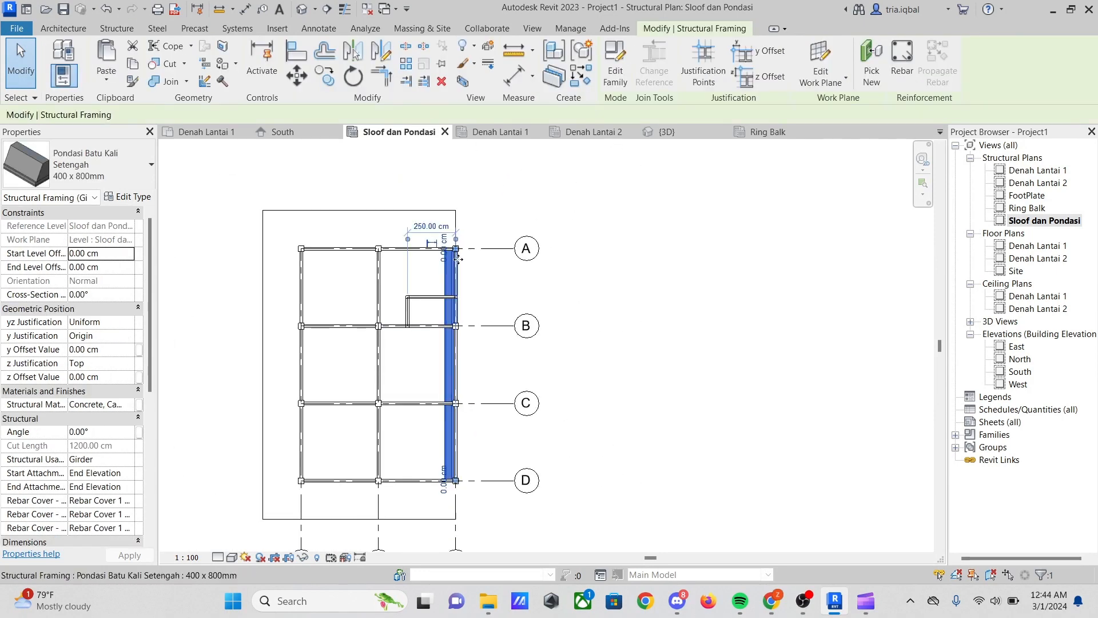
scroll(453, 215, "up", 3)
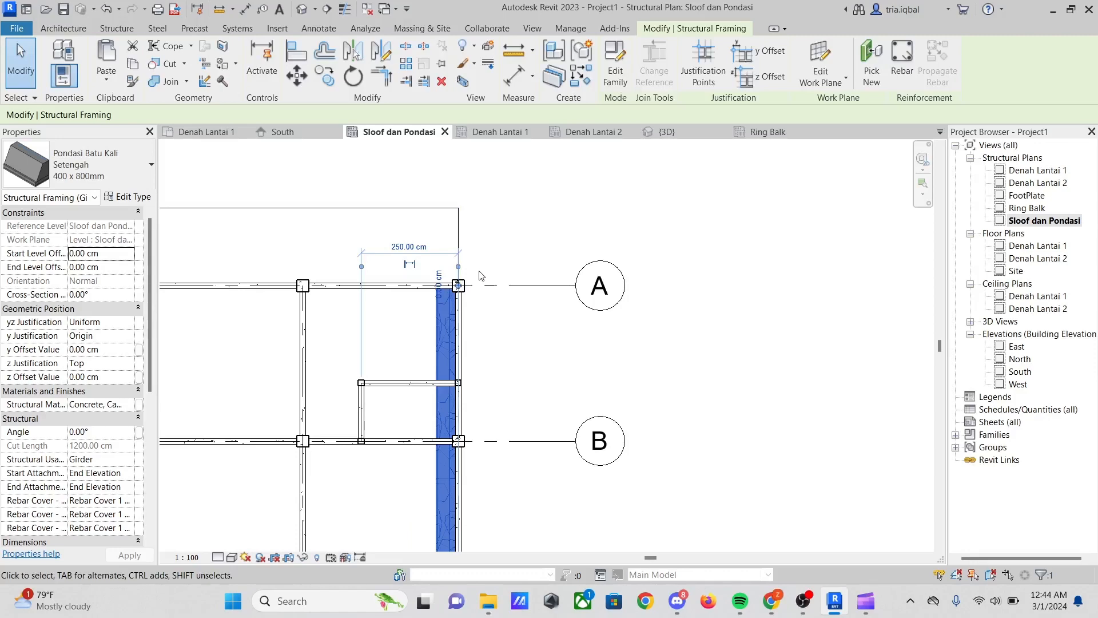
left_click(511, 266)
scroll(481, 254, "down", 3)
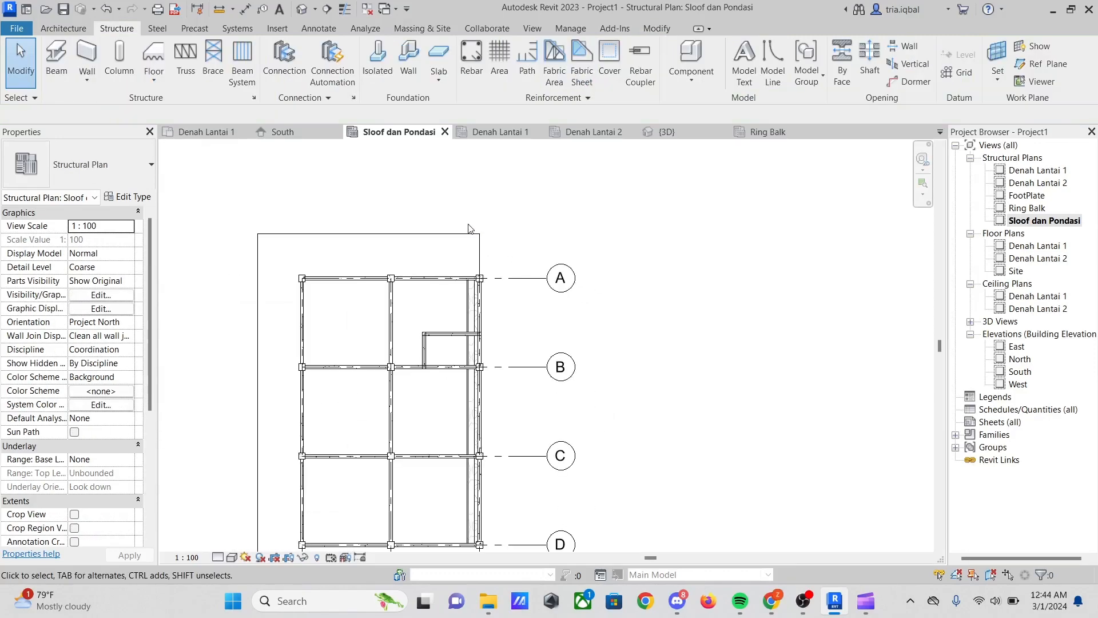
scroll(433, 218, "up", 3)
scroll(433, 218, "down", 3)
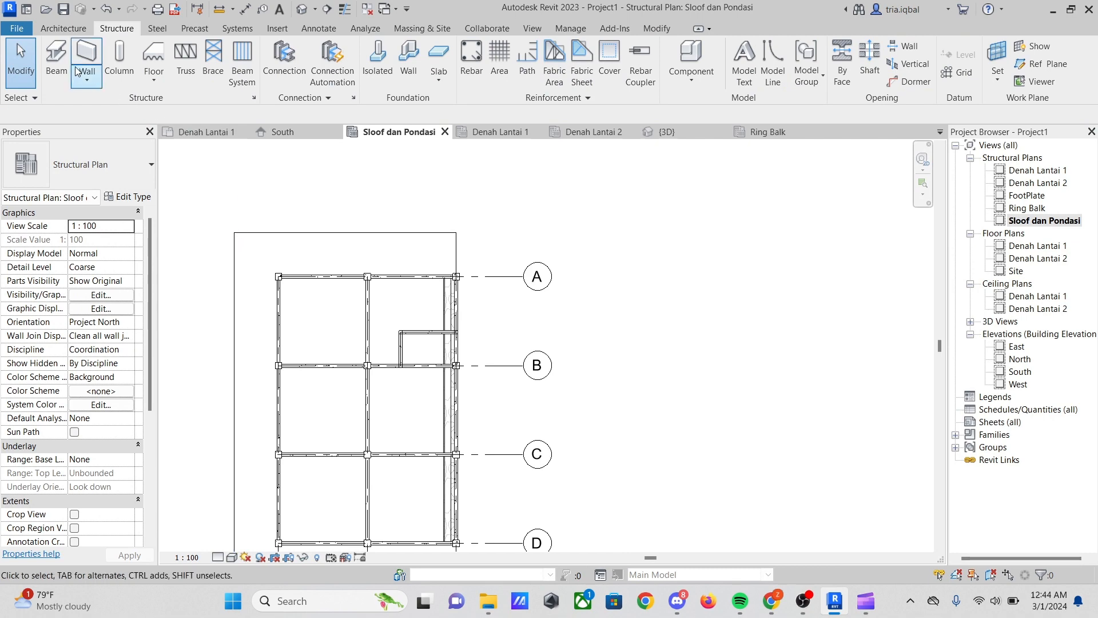
Place KOLOM PRAKTIS 15 x 15 structural columns at both corners of the boundary line beyond grid A
left_click(119, 62)
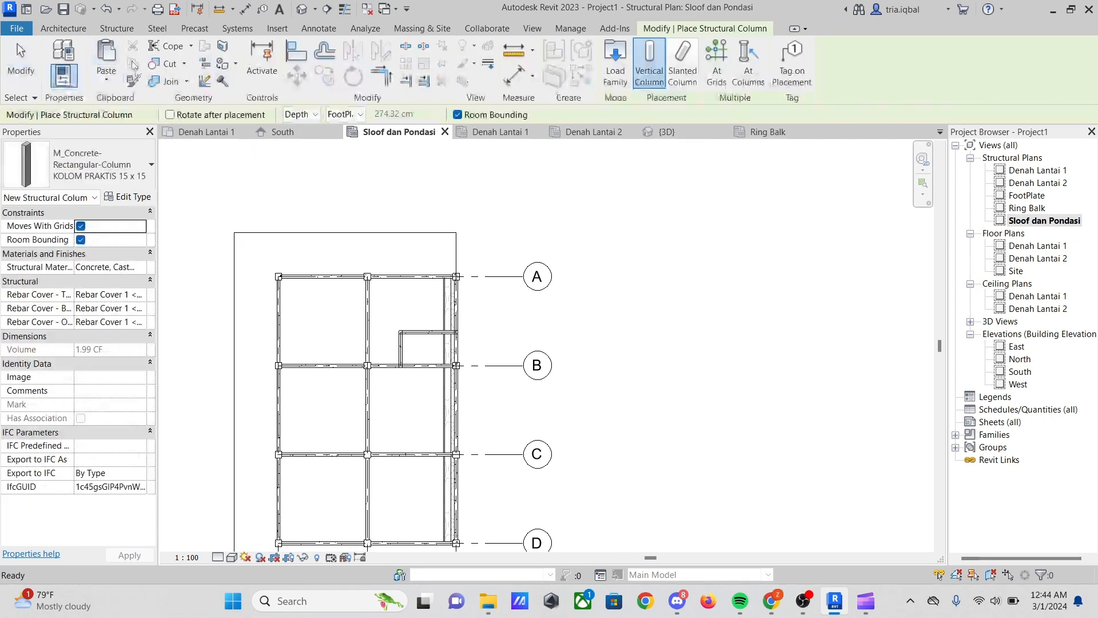
left_click(121, 153)
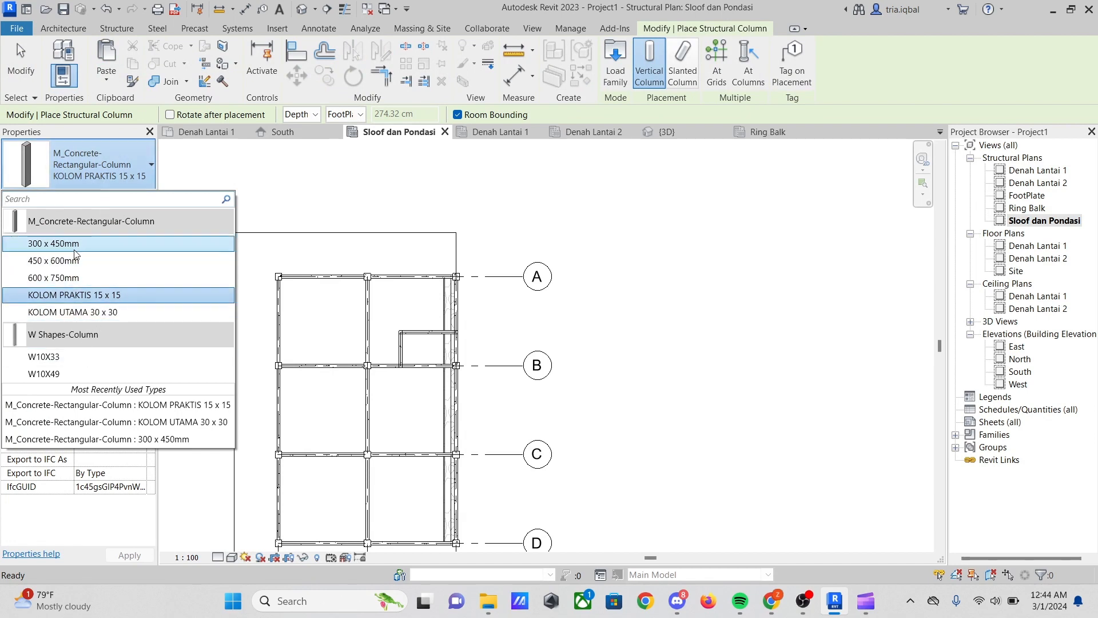
left_click(148, 296)
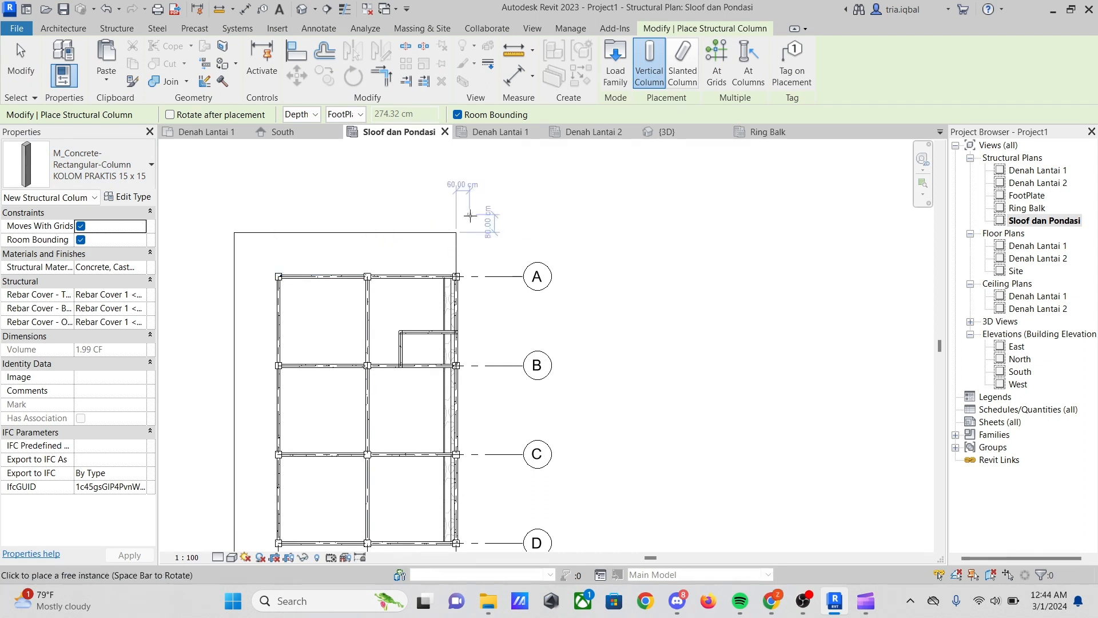
scroll(461, 229, "up", 4)
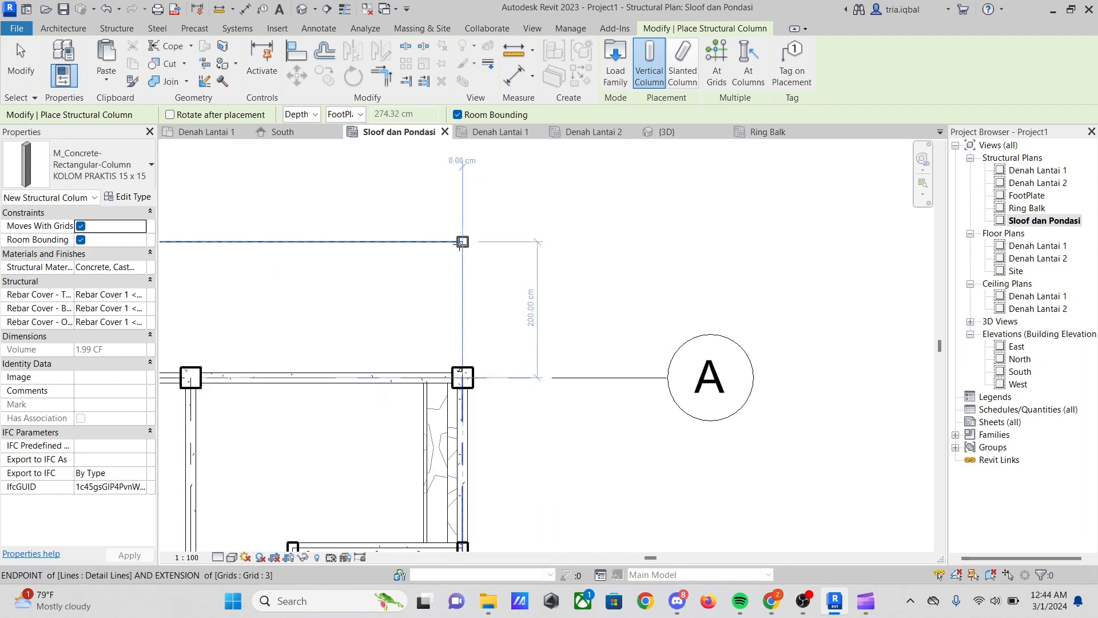
left_click(468, 241)
scroll(468, 242, "down", 3)
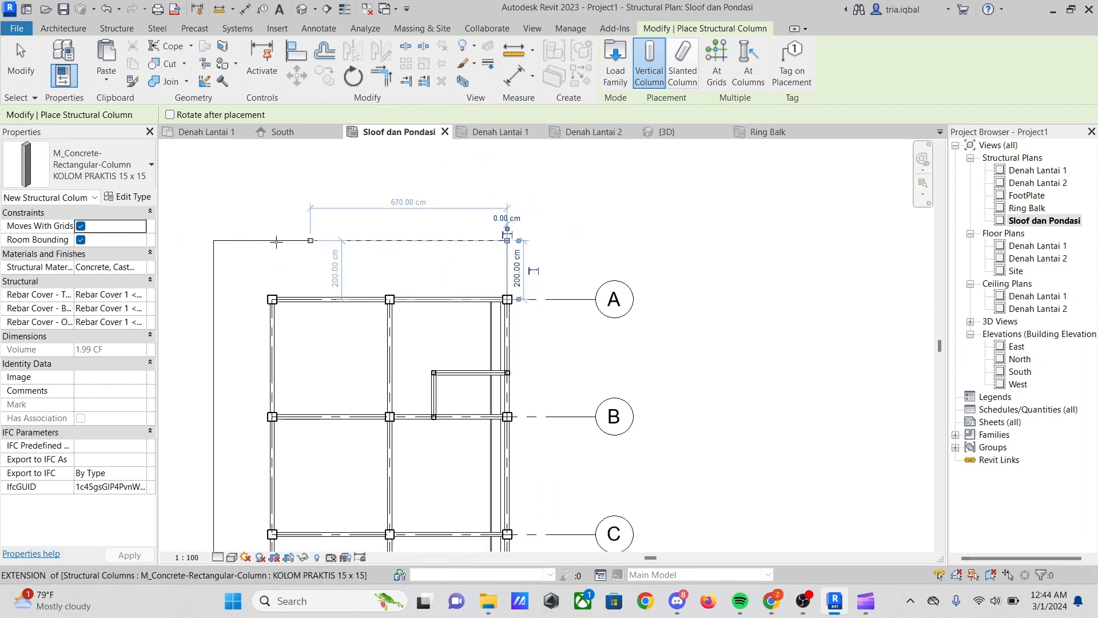
scroll(246, 234, "up", 3)
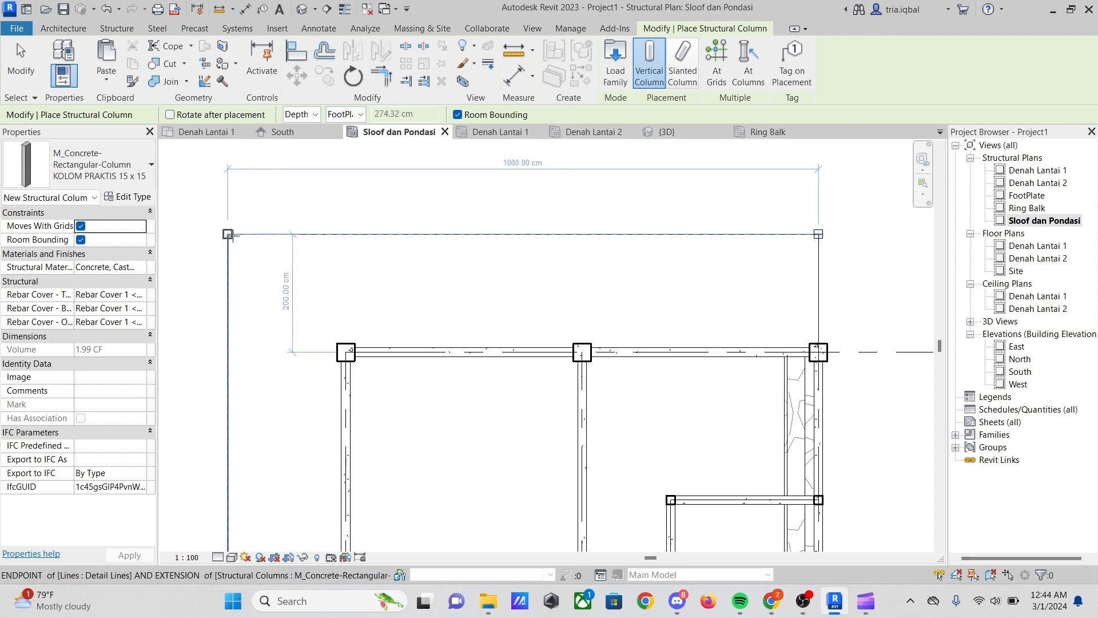
left_click(233, 235)
Place KOLOM PRAKTIS 15 x 15 columns on the boundary line beside grid 1, aligned with grids A and B
scroll(313, 200, "down", 6)
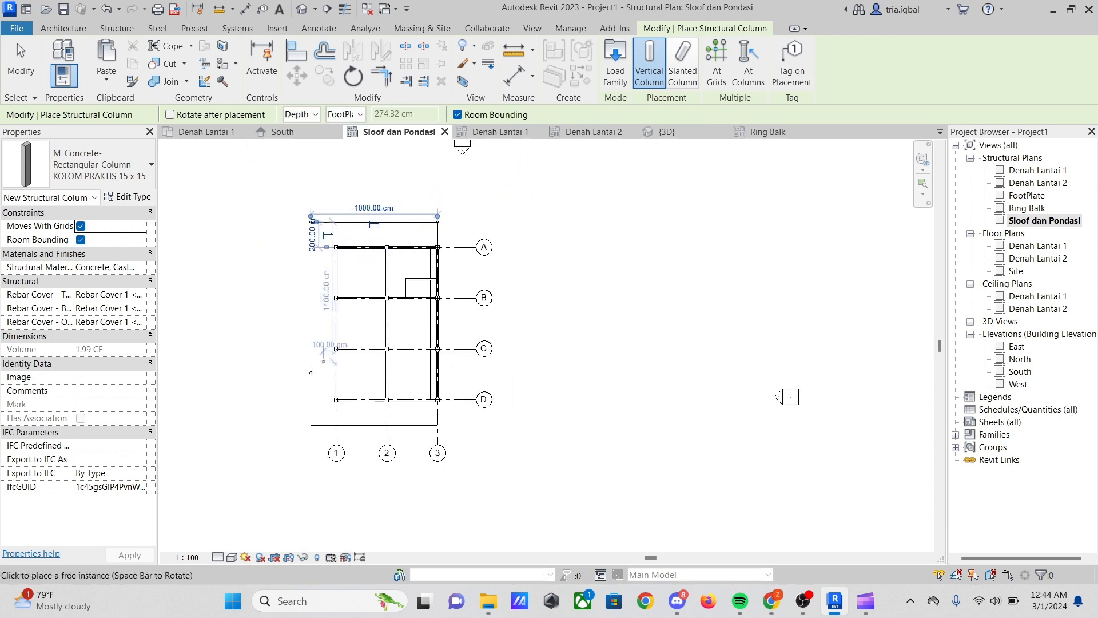
scroll(300, 391, "up", 5)
scroll(312, 364, "down", 4)
scroll(302, 212, "up", 4)
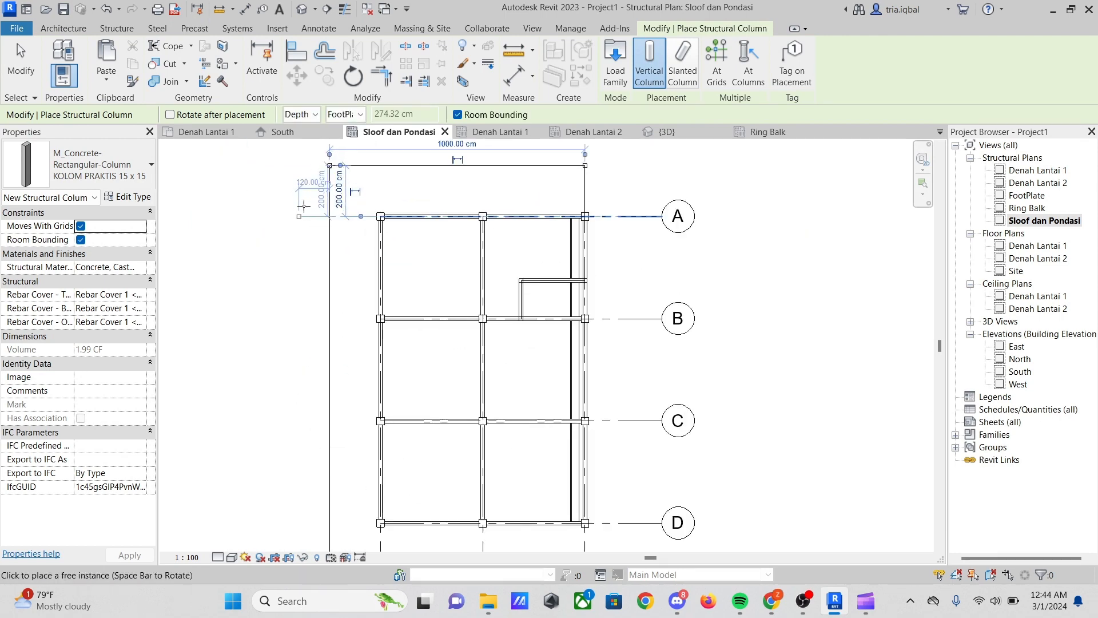
scroll(311, 205, "up", 4)
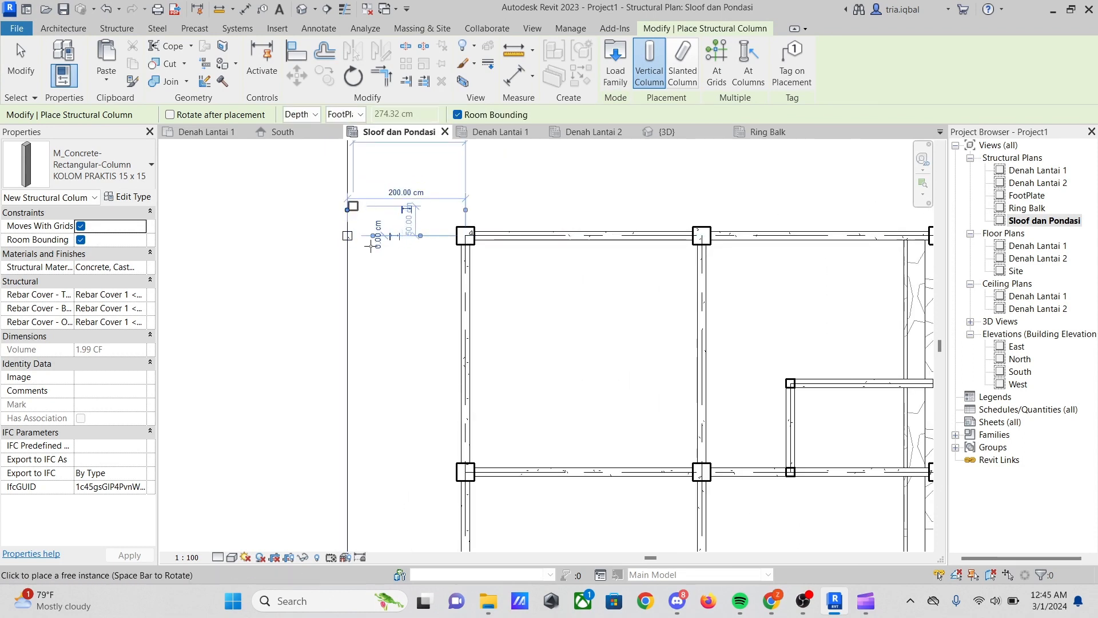
scroll(355, 412, "down", 3)
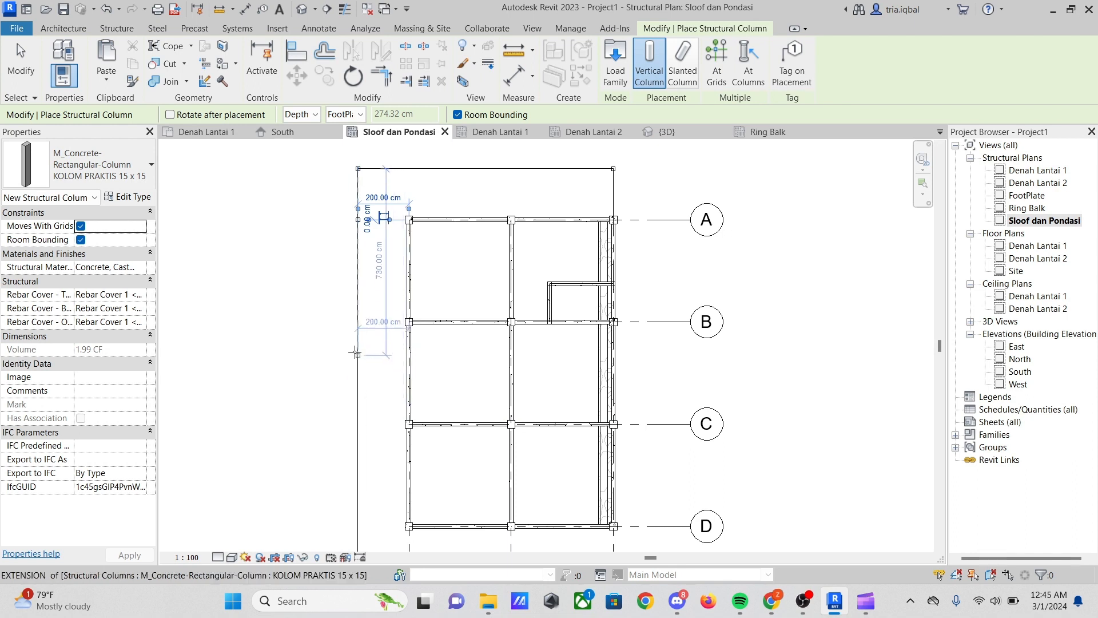
scroll(361, 318, "up", 3)
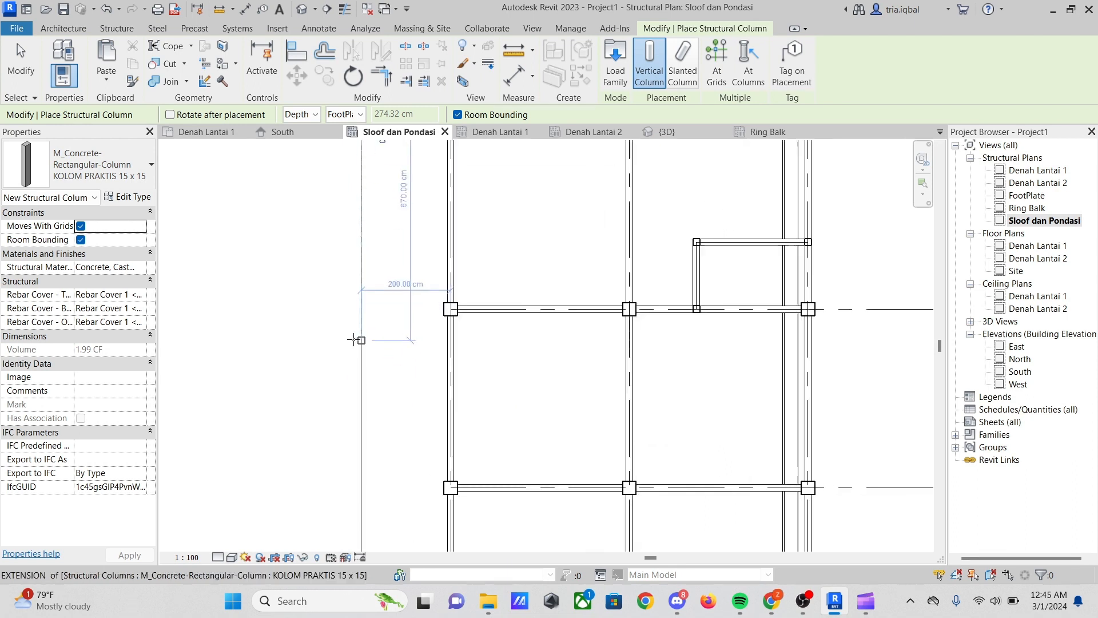
left_click(361, 312)
Place KOLOM PRAKTIS 15 x 15 columns on the boundary line beside grid 1, aligned with grids C and D
scroll(381, 415, "down", 3)
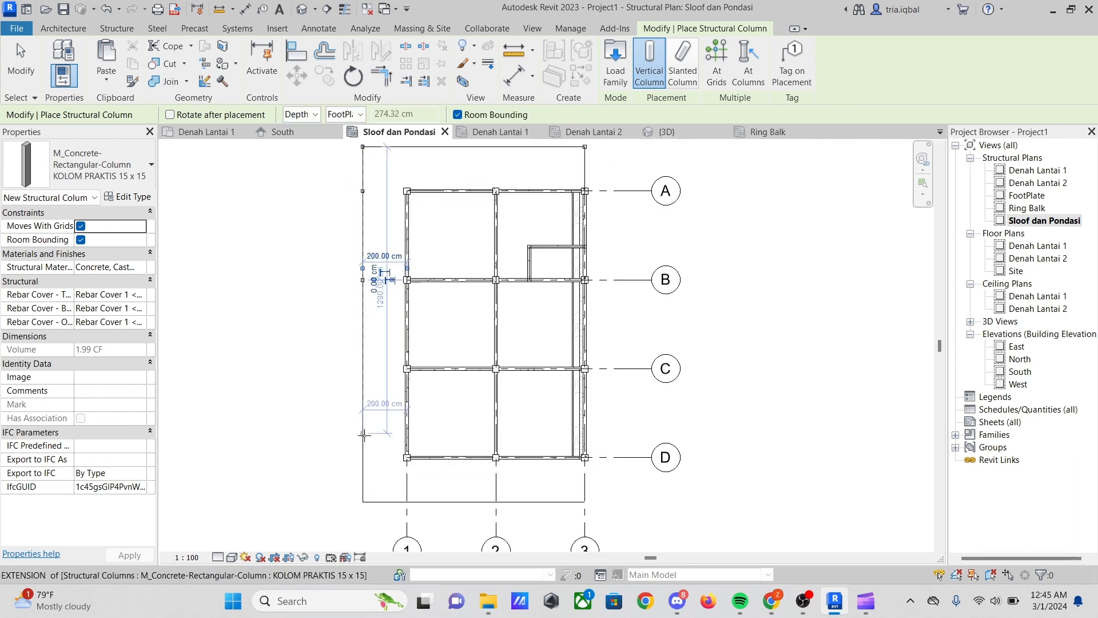
scroll(359, 320, "up", 3)
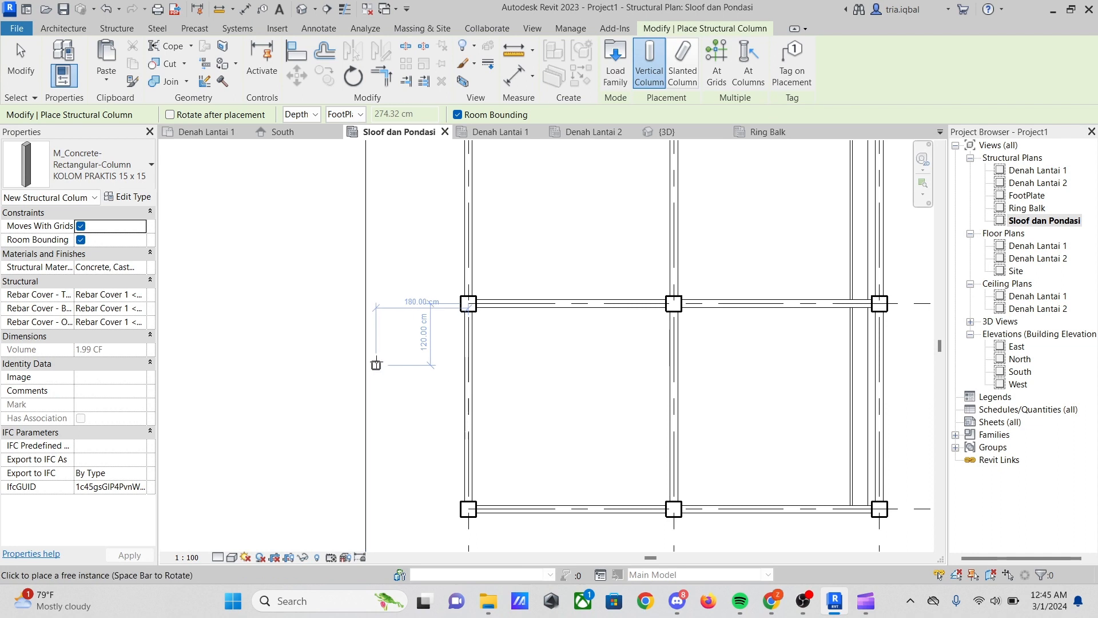
left_click(361, 307)
middle_click_drag(381, 329, 417, 149)
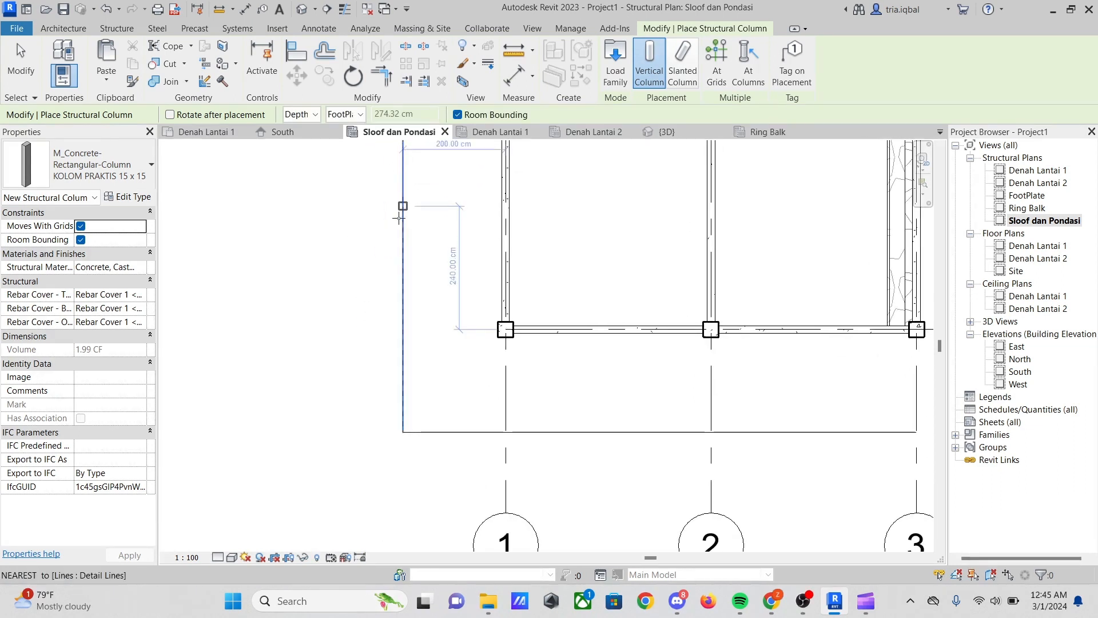
left_click(404, 330)
Place KOLOM PRAKTIS 15 x 15 columns along the boundary line beyond grid D, at its outer corner and at grids 1, 2 and 3
scroll(352, 278, "down", 3)
scroll(377, 350, "up", 3)
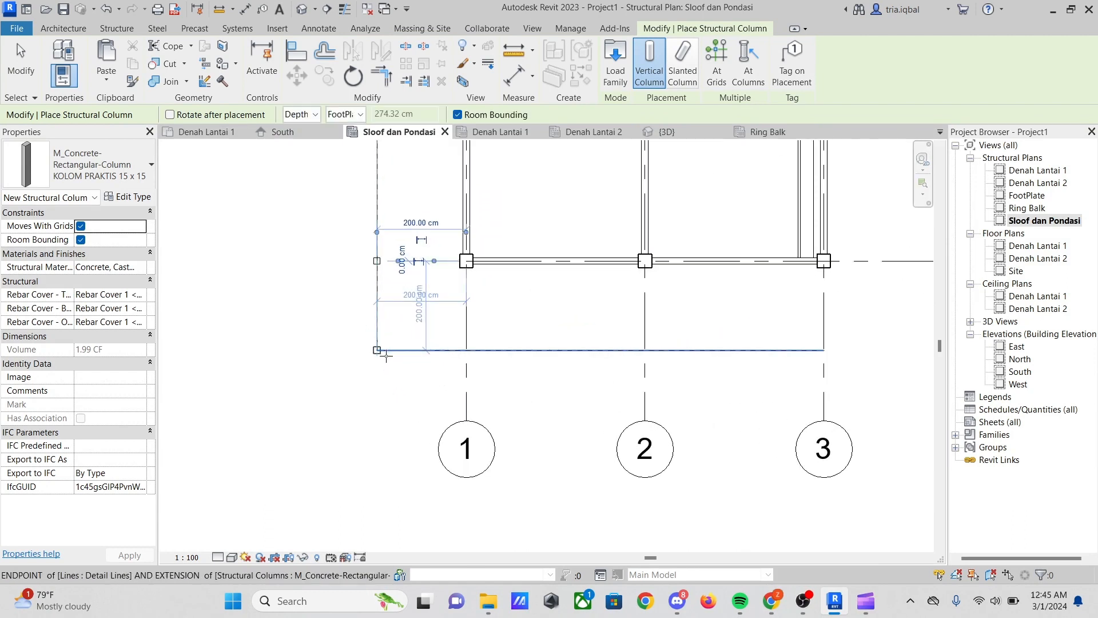
left_click(377, 350)
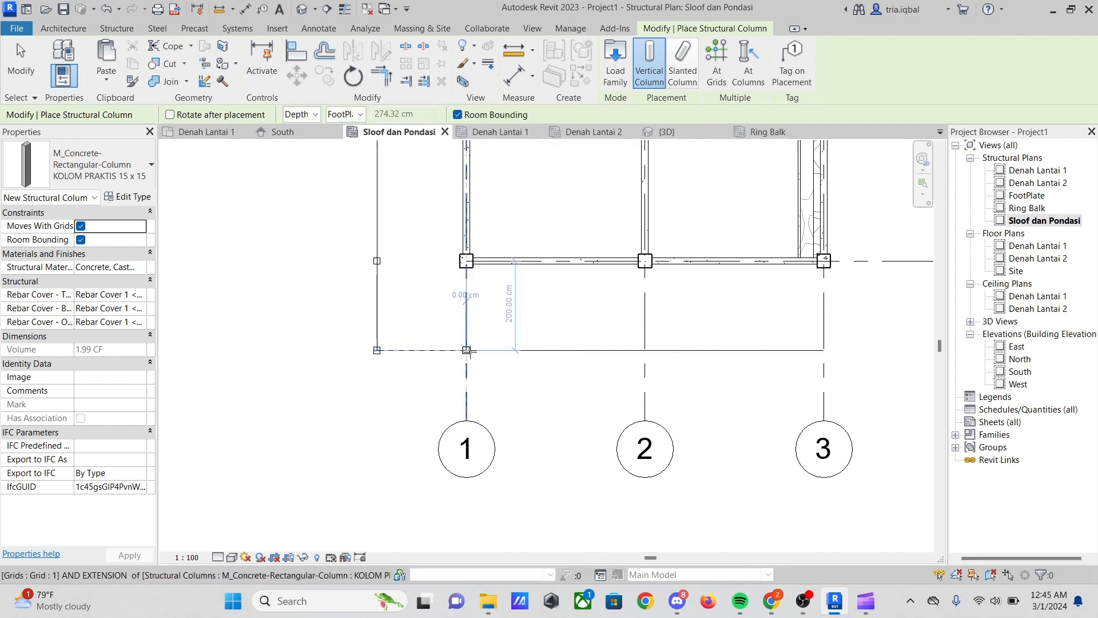
left_click(645, 350)
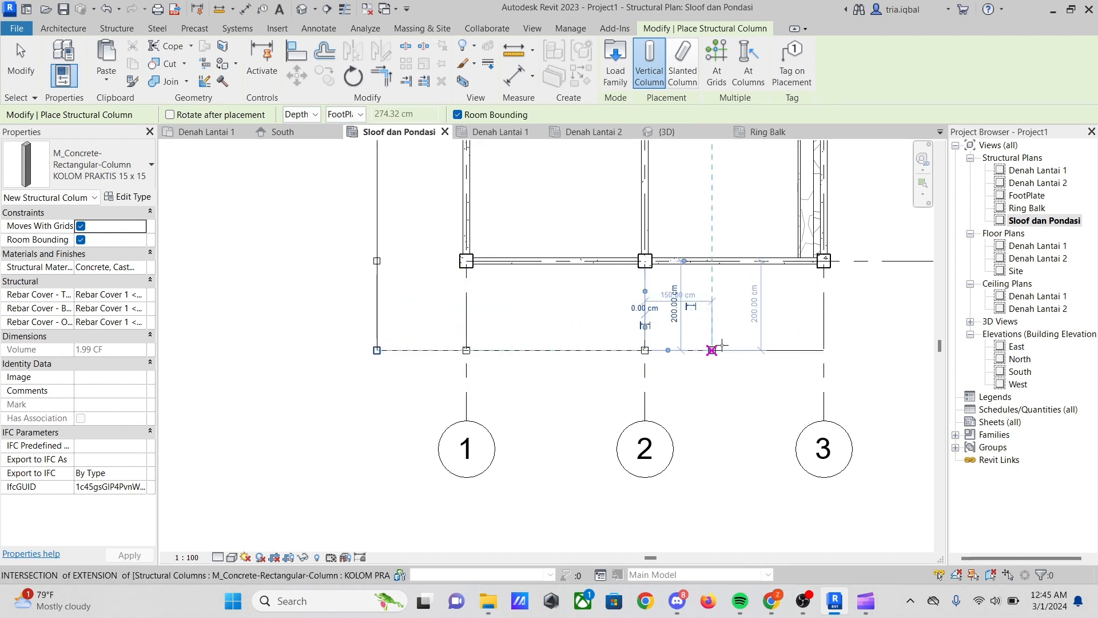
left_click(824, 349)
scroll(579, 372, "down", 5)
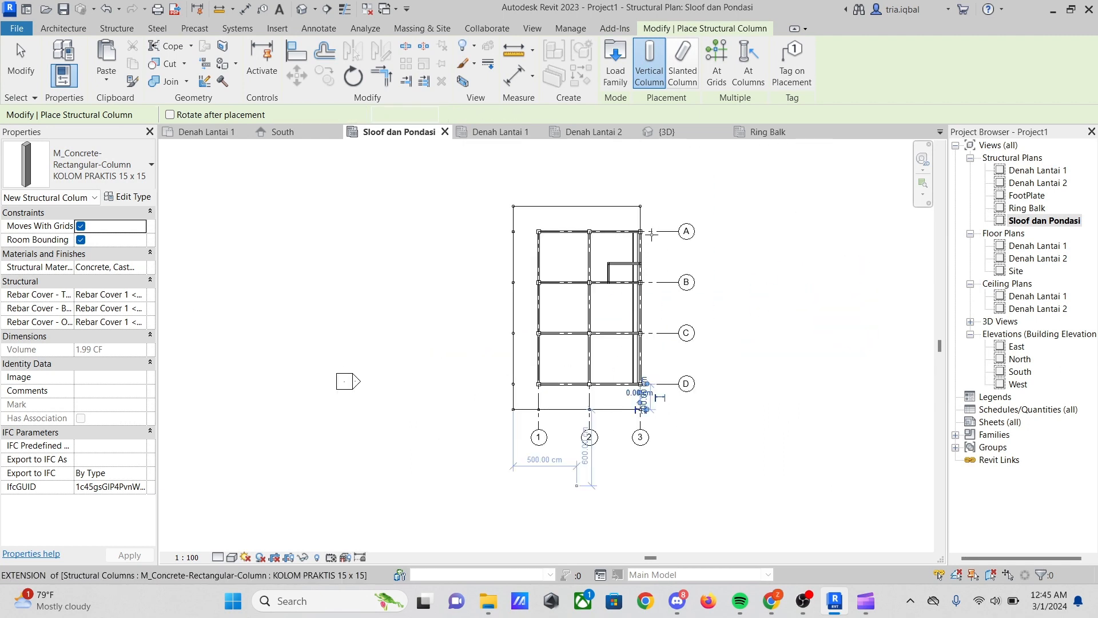
scroll(646, 211, "up", 5)
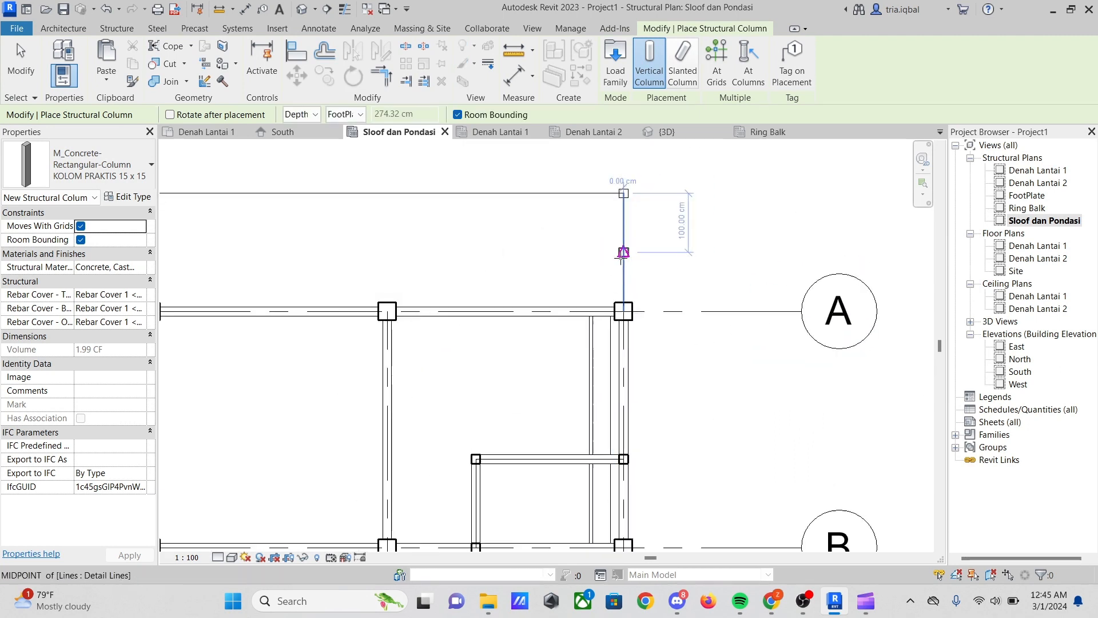
key("Escape")
Extend the Pondasi Batu Kali Setengah 400 x 800 mm foundation on grid 3 past grid A to the boundary corner column
scroll(678, 307, "down", 3)
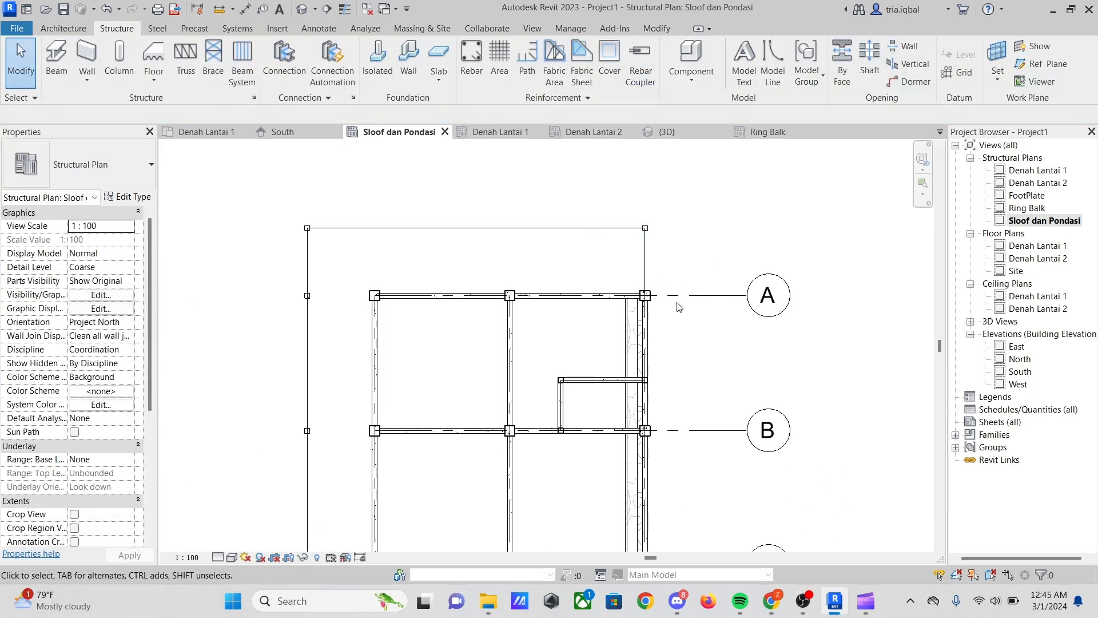
scroll(614, 324, "up", 2)
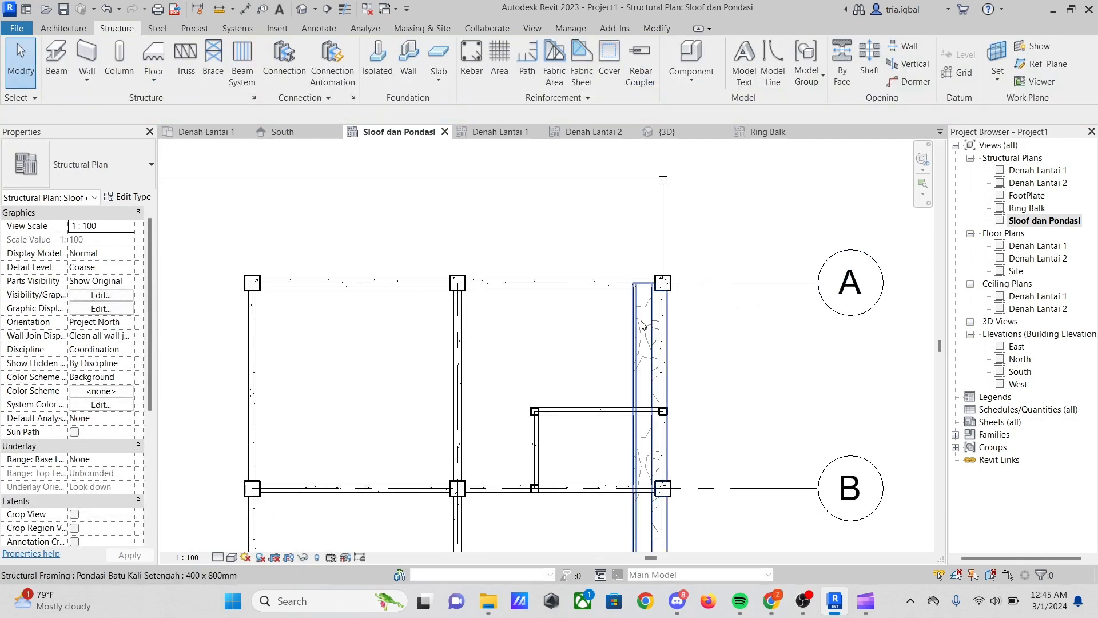
scroll(745, 279, "down", 2)
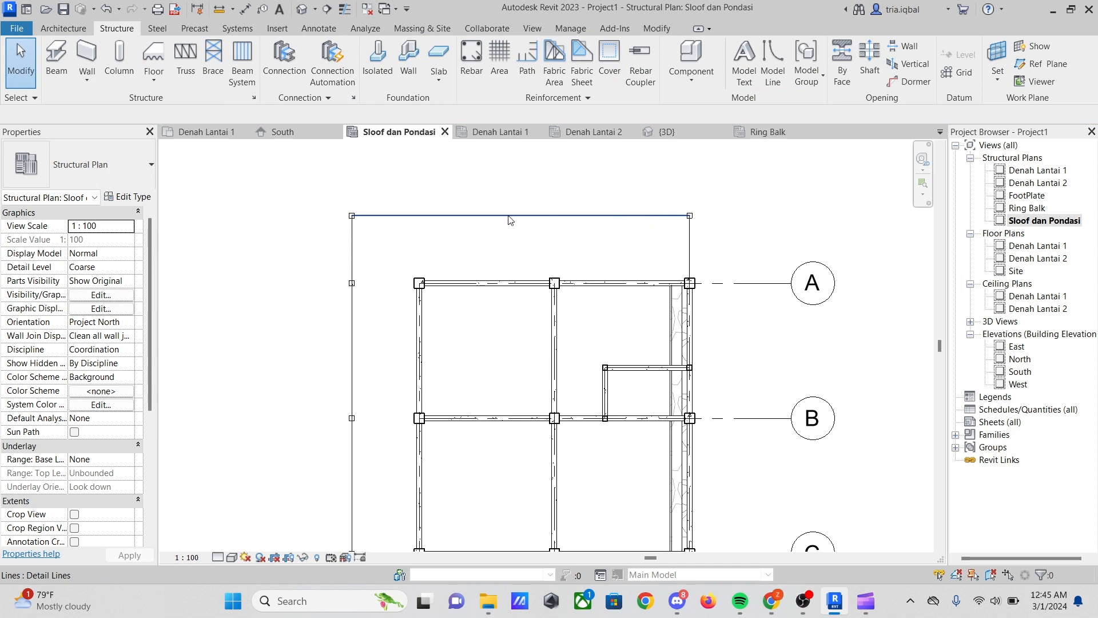
scroll(355, 217, "up", 2)
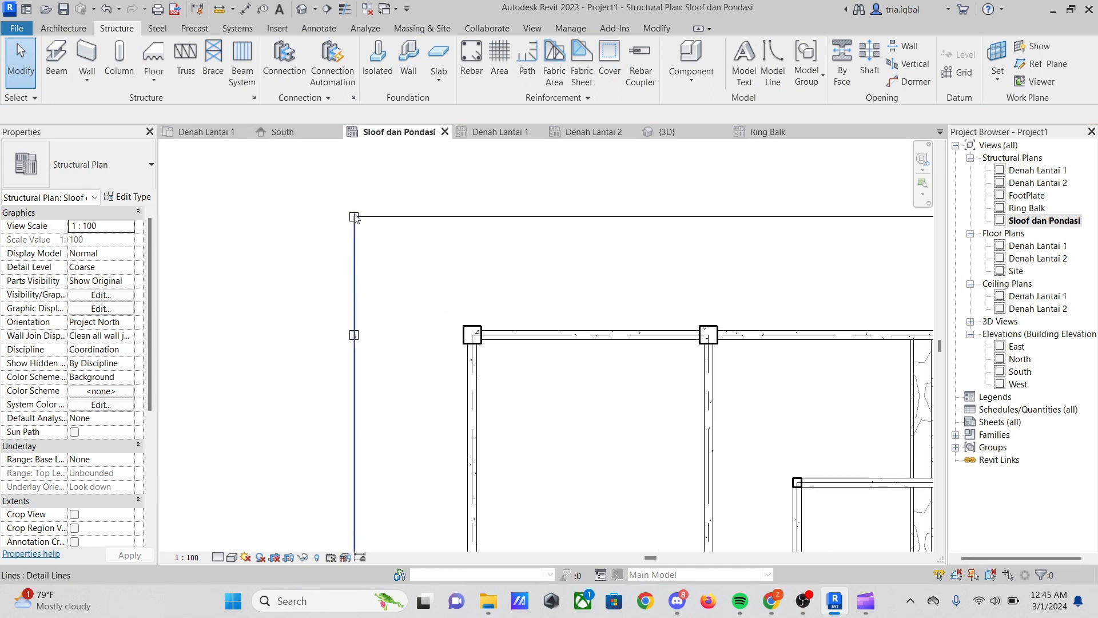
scroll(709, 217, "down", 3)
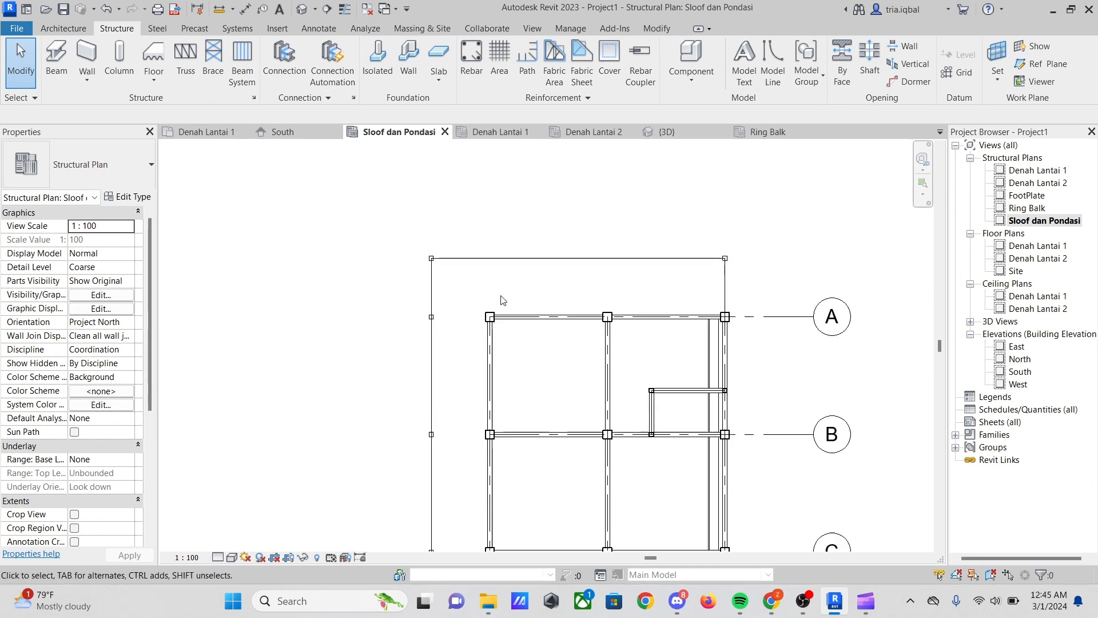
left_click(684, 341)
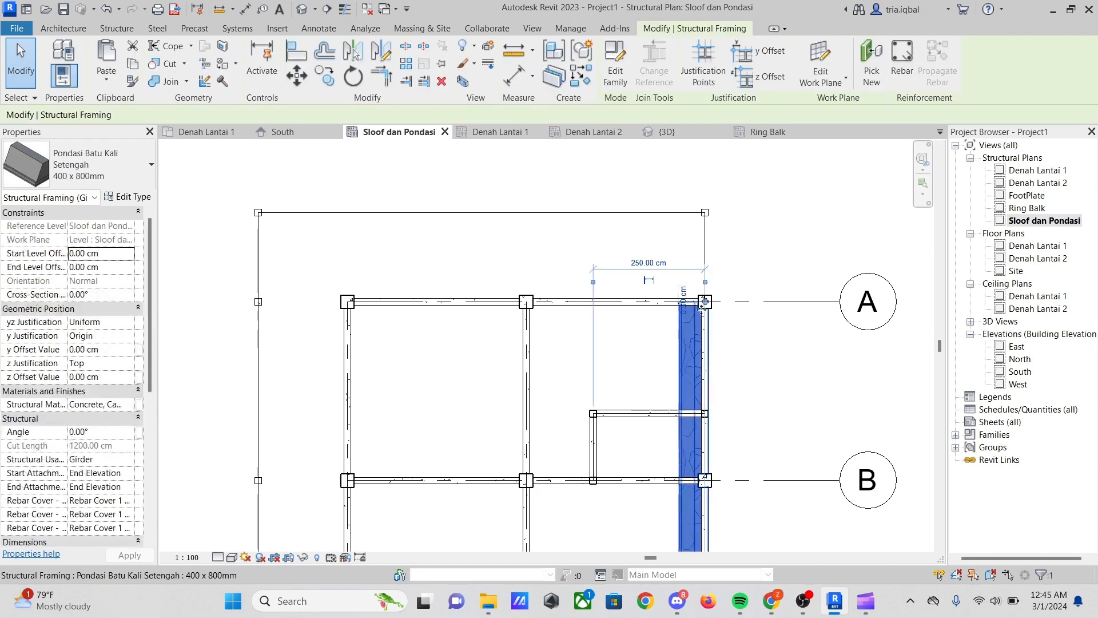
scroll(704, 301, "up", 2)
scroll(704, 318, "down", 2)
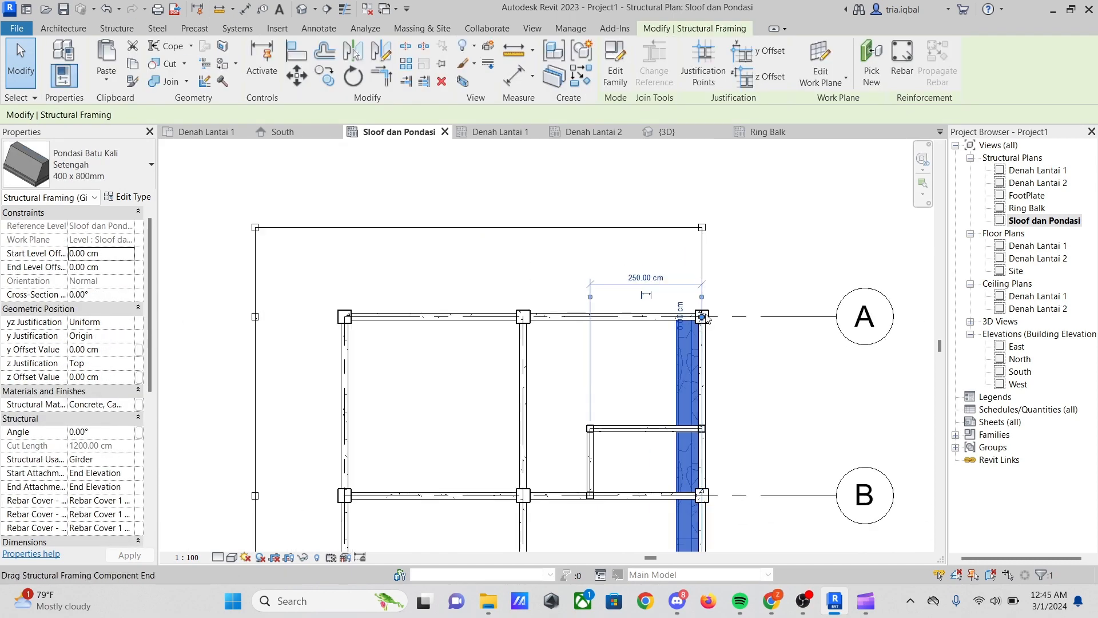
left_click_drag(703, 317, 702, 227)
scroll(616, 241, "down", 5)
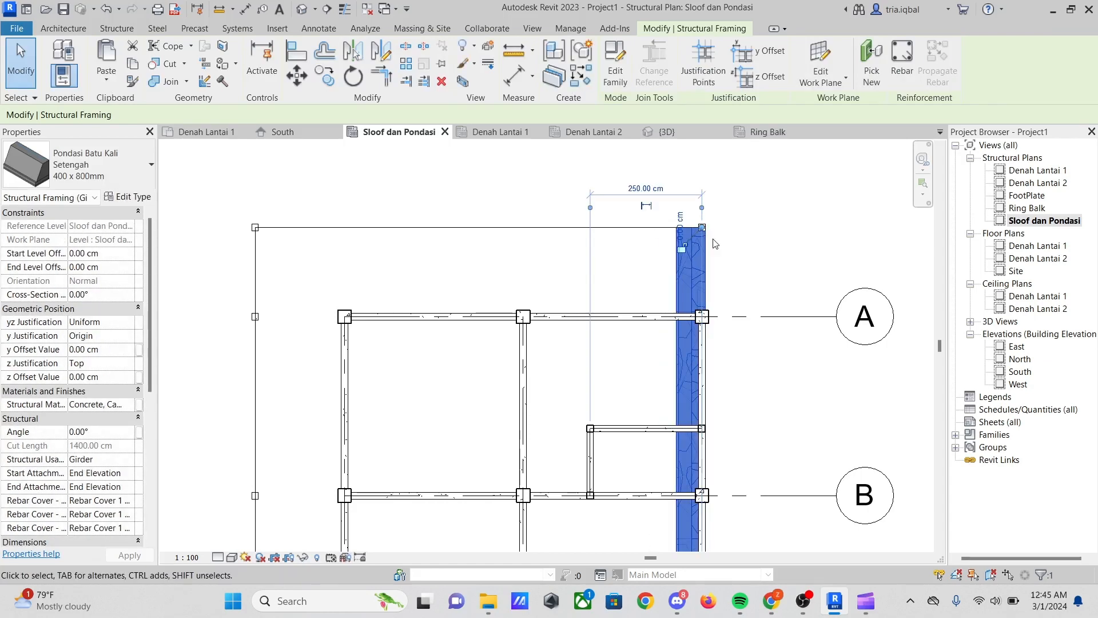
key("Escape")
Draw a Pondasi Batu Kali Setengah 400 x 800 mm foundation along the boundary beyond grid A, 1000 cm from the grid 3 corner column to the opposite corner column
scroll(567, 275, "down", 1)
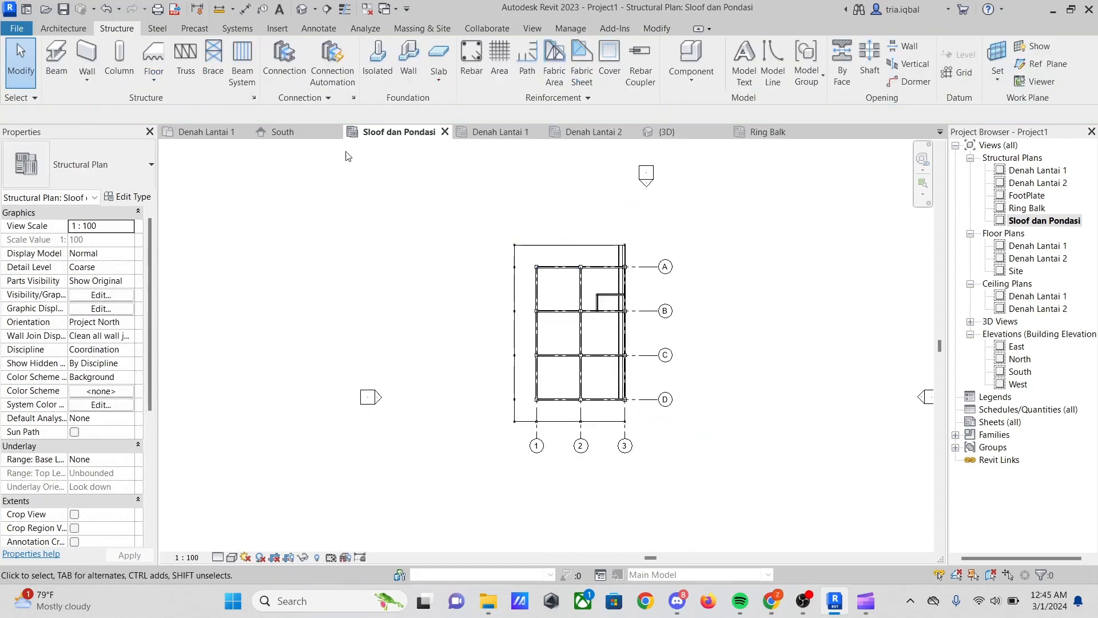
left_click(64, 60)
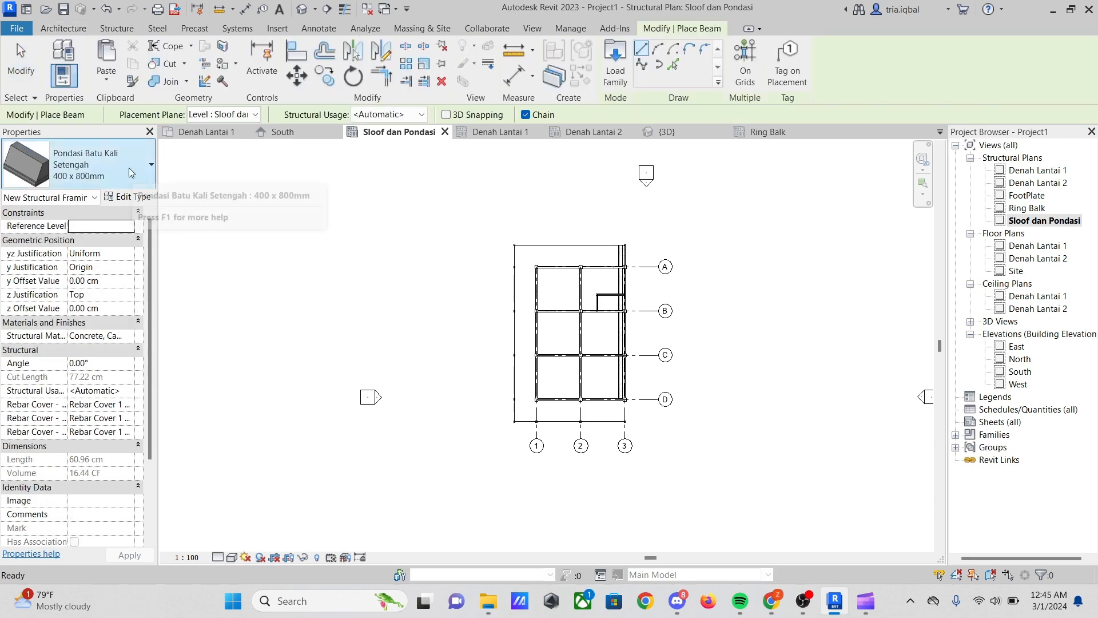
scroll(592, 232, "up", 9)
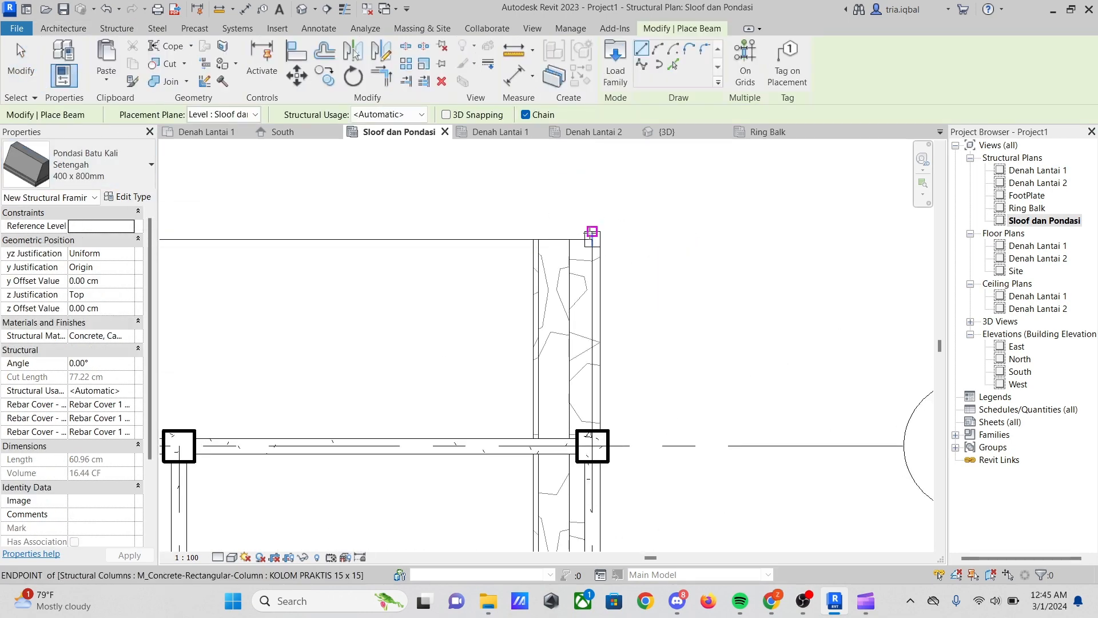
left_click(592, 237)
scroll(663, 234, "down", 5)
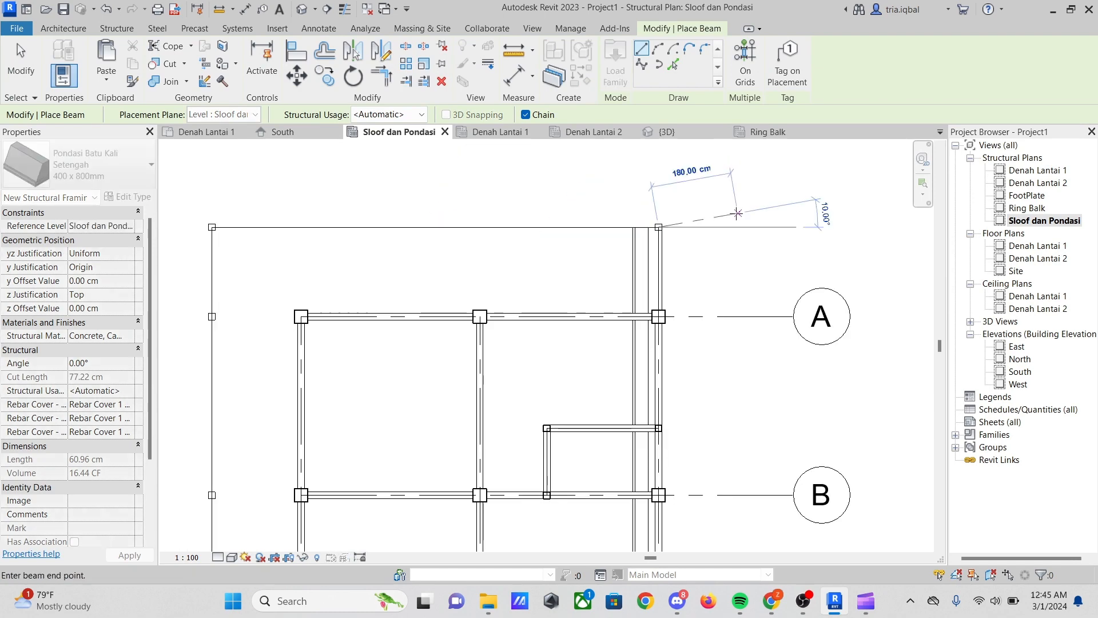
scroll(243, 250, "up", 3)
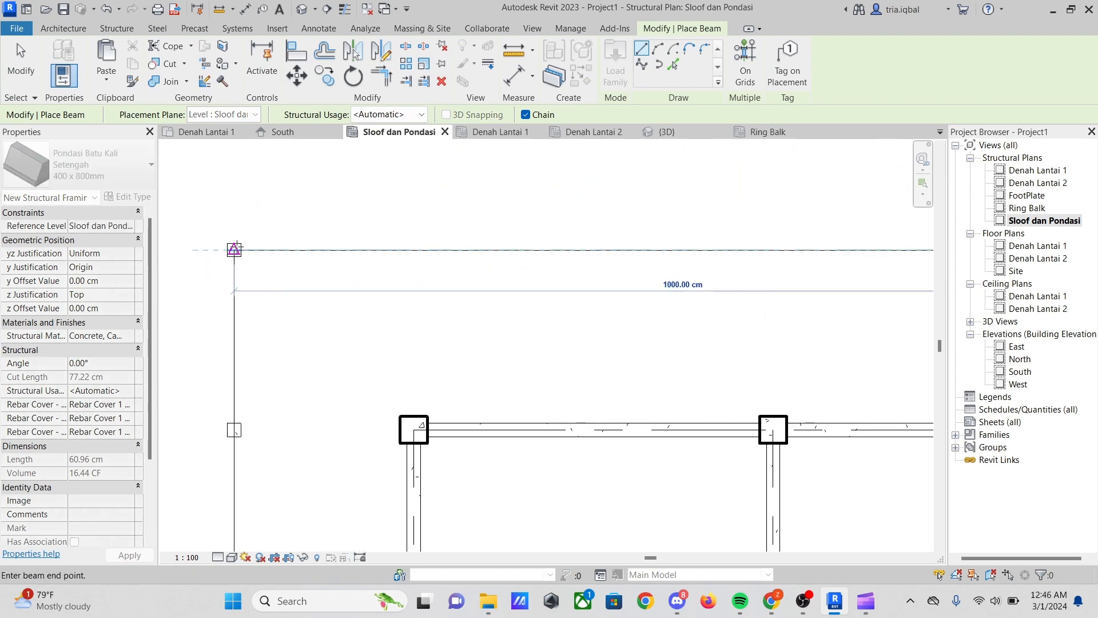
left_click(234, 249)
Continue the half-stone foundation along the boundary beside grid 1 to the corner column beyond grid D
scroll(234, 250, "down", 4)
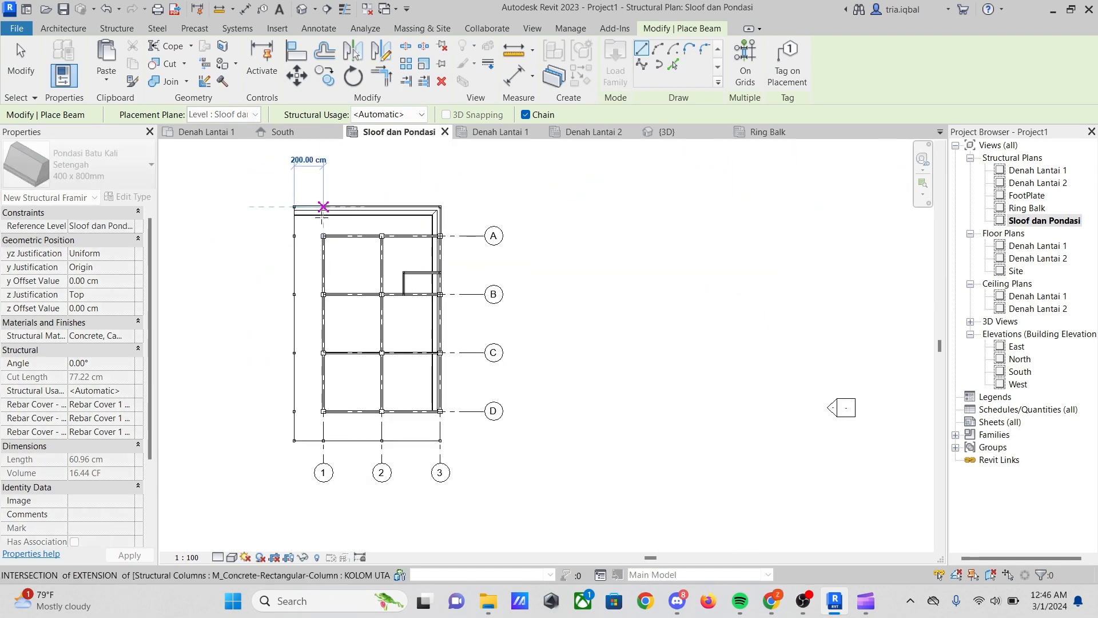
scroll(324, 428, "up", 5)
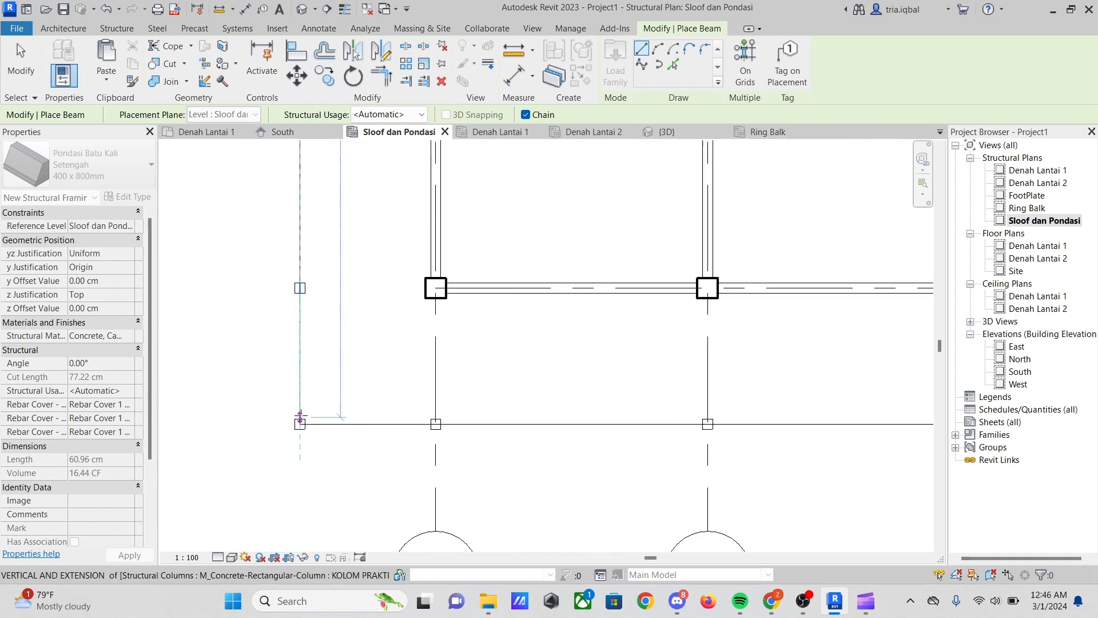
scroll(300, 421, "up", 2)
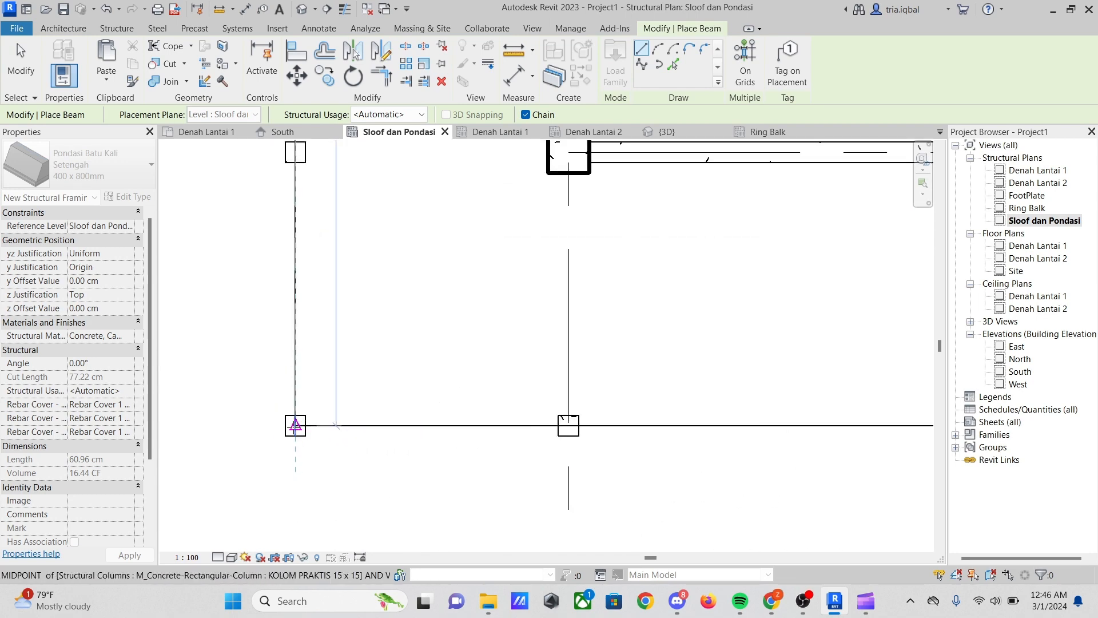
left_click(295, 424)
Continue the half-stone foundation 1000 cm along the boundary beyond grid D to the corner column on grid 3
scroll(295, 425, "down", 4)
scroll(743, 450, "up", 2)
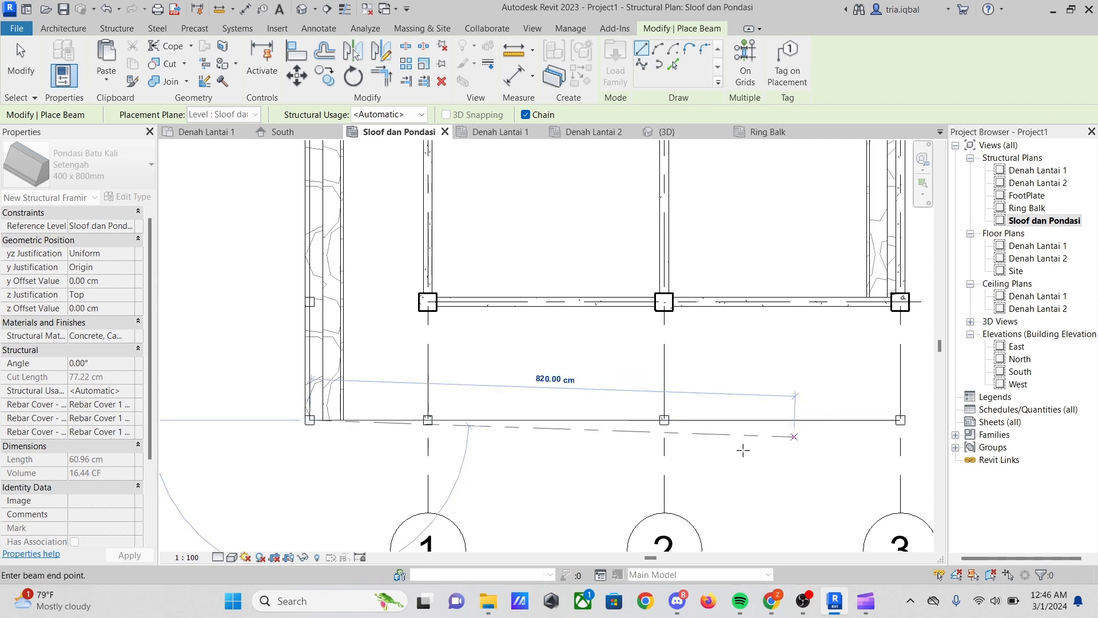
scroll(815, 438, "up", 4)
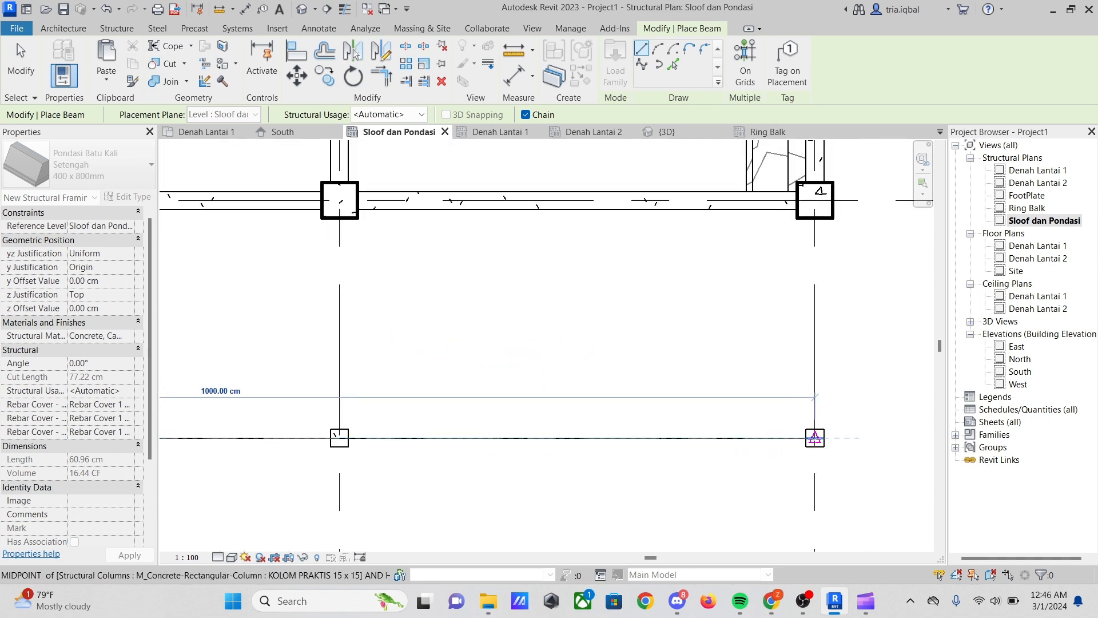
left_click(815, 437)
Close the perimeter foundation by running it 200 cm on grid 3 up to the column at grid D
scroll(801, 434, "down", 4)
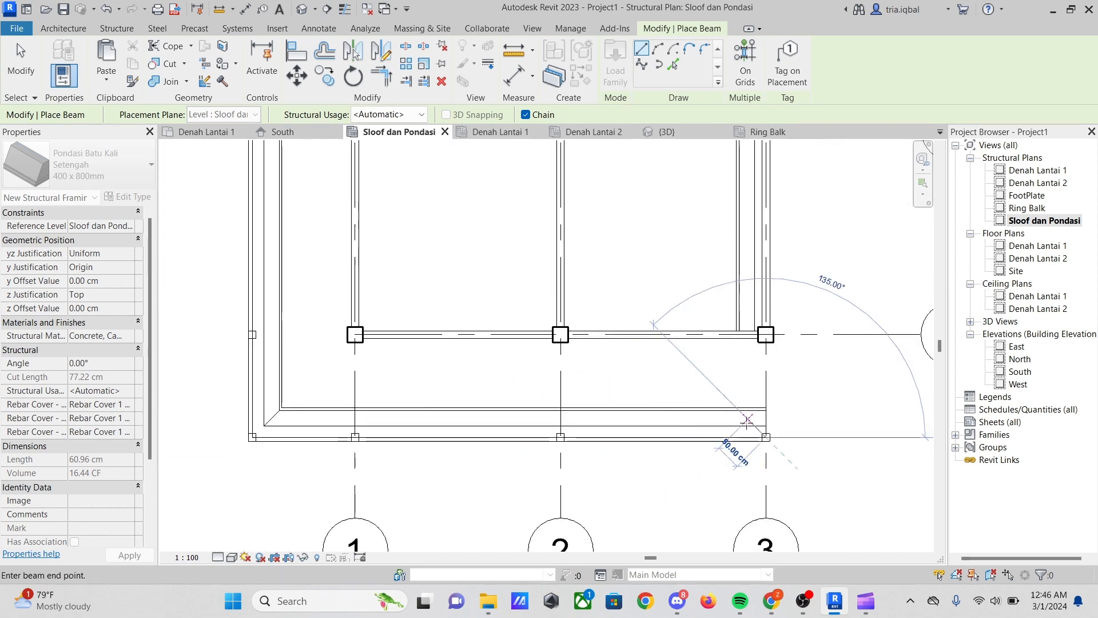
scroll(706, 380, "up", 4)
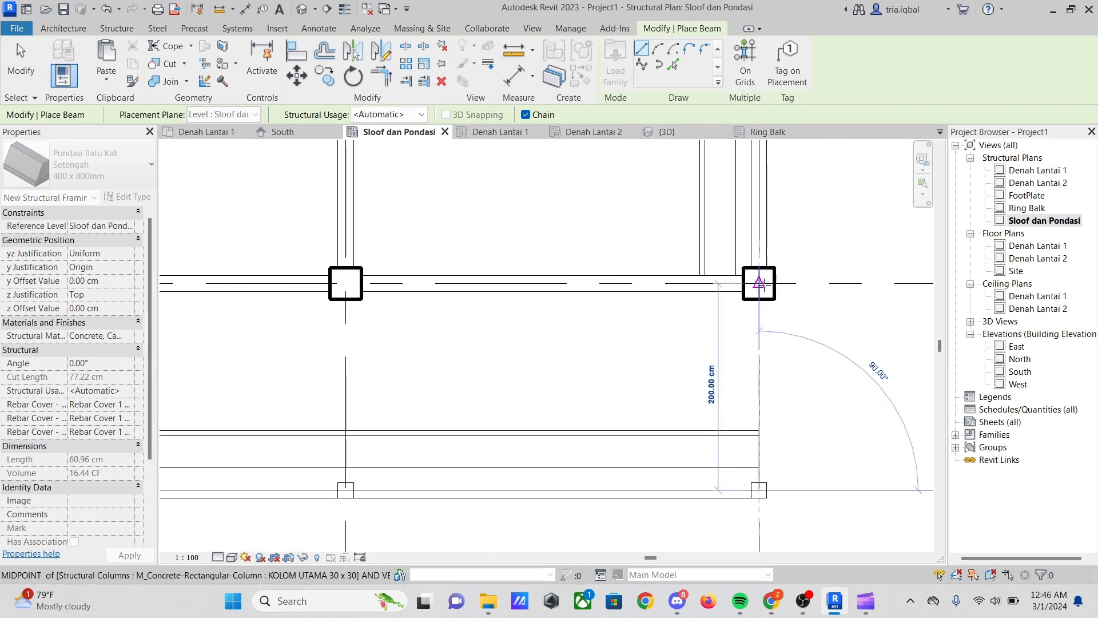
left_click(759, 282)
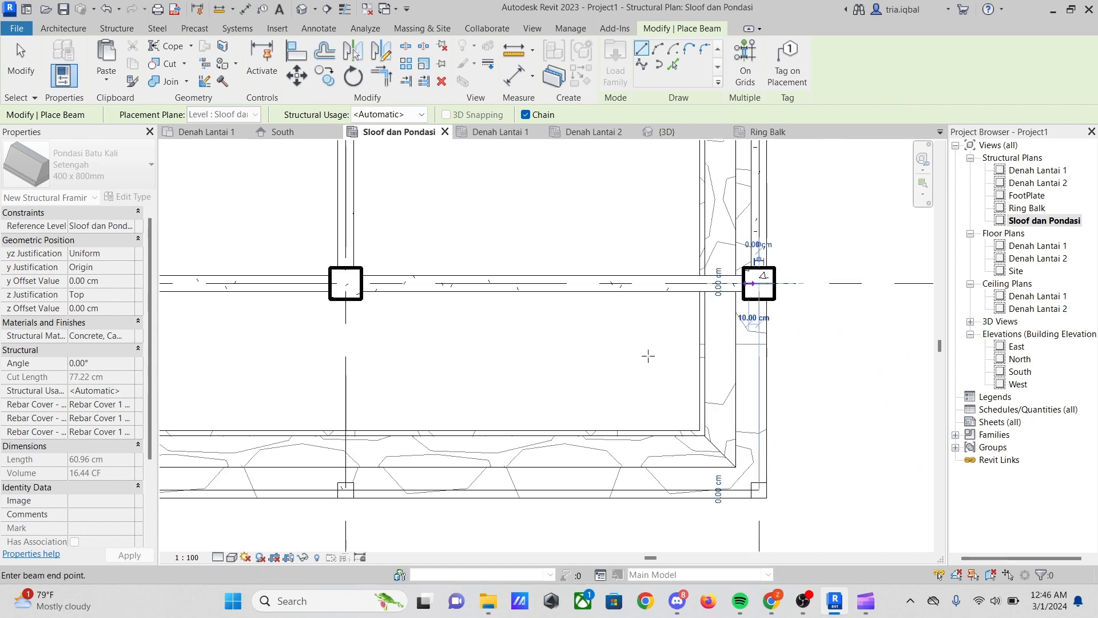
scroll(783, 354, "down", 4)
key("Escape")
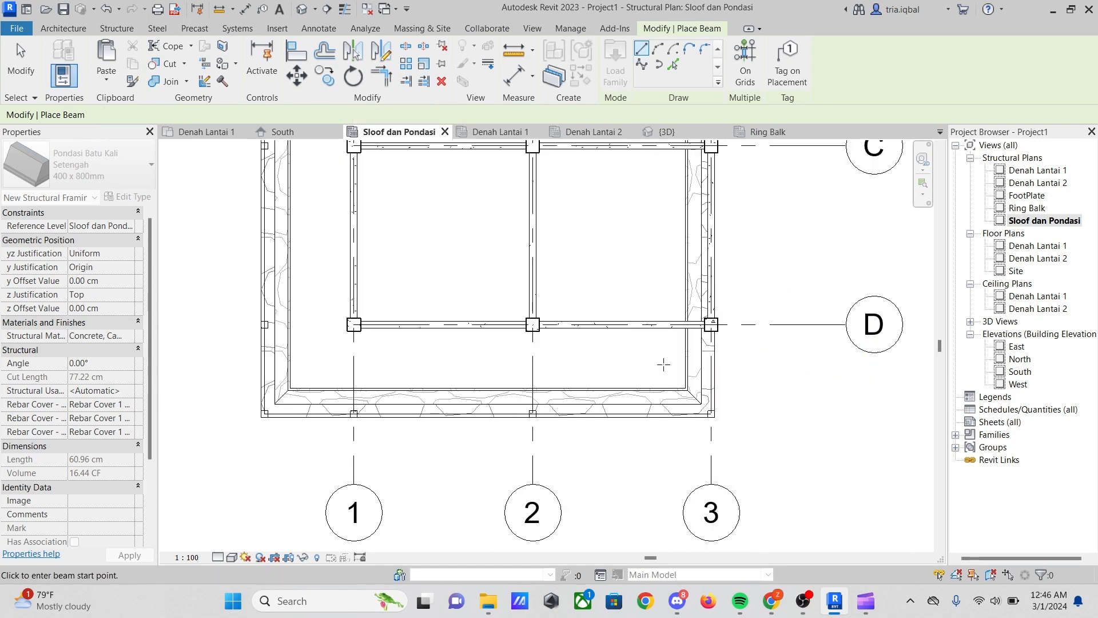
Draw a Pondasi Batu Kali 300 x 600 mm foundation on grid A, 800 cm from the grid 3 column to the grid 1 column
scroll(494, 444, "down", 5)
scroll(575, 244, "up", 3)
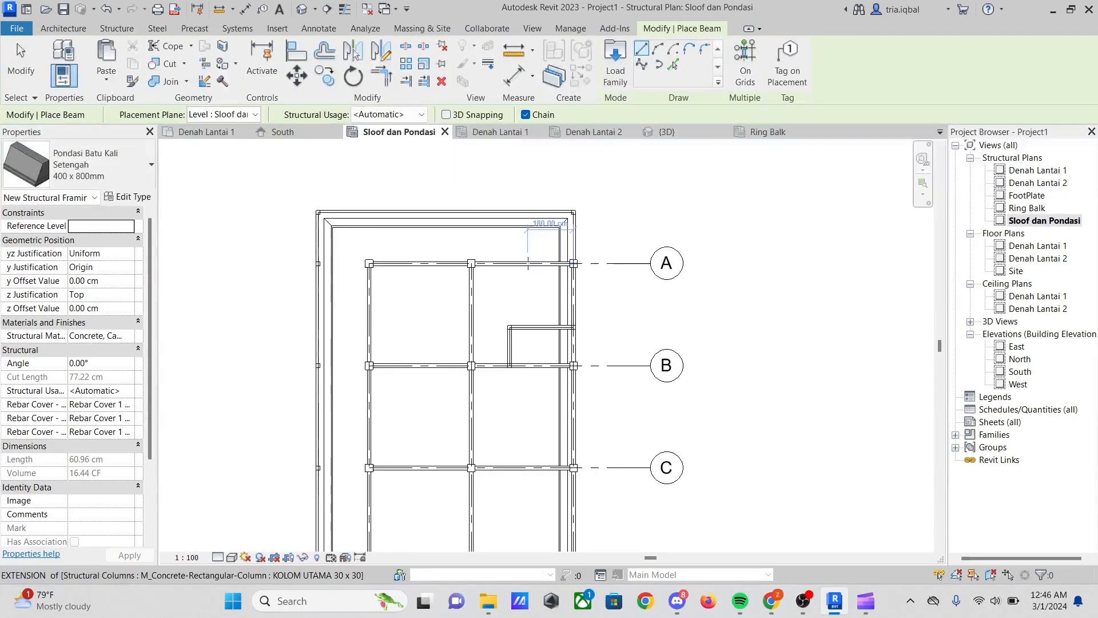
scroll(378, 298, "down", 3)
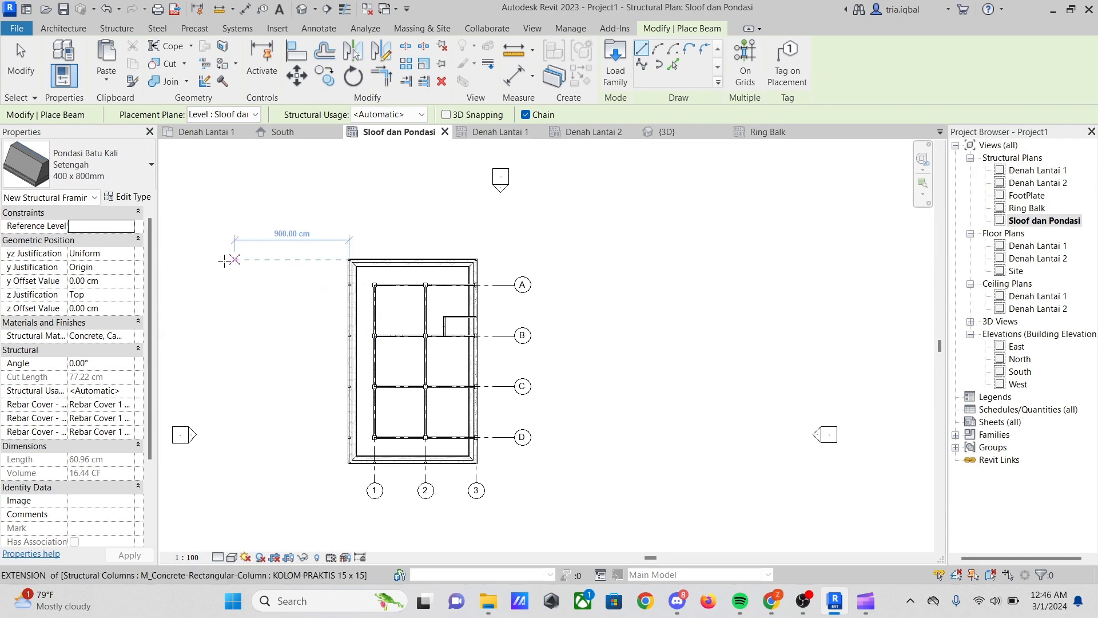
left_click(133, 172)
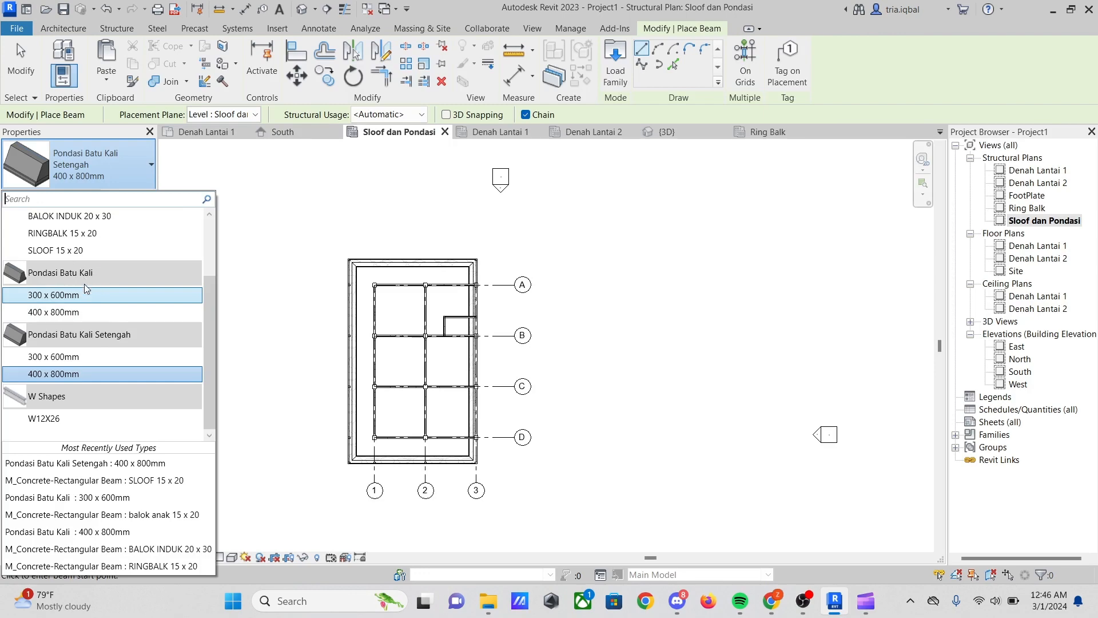
left_click(74, 294)
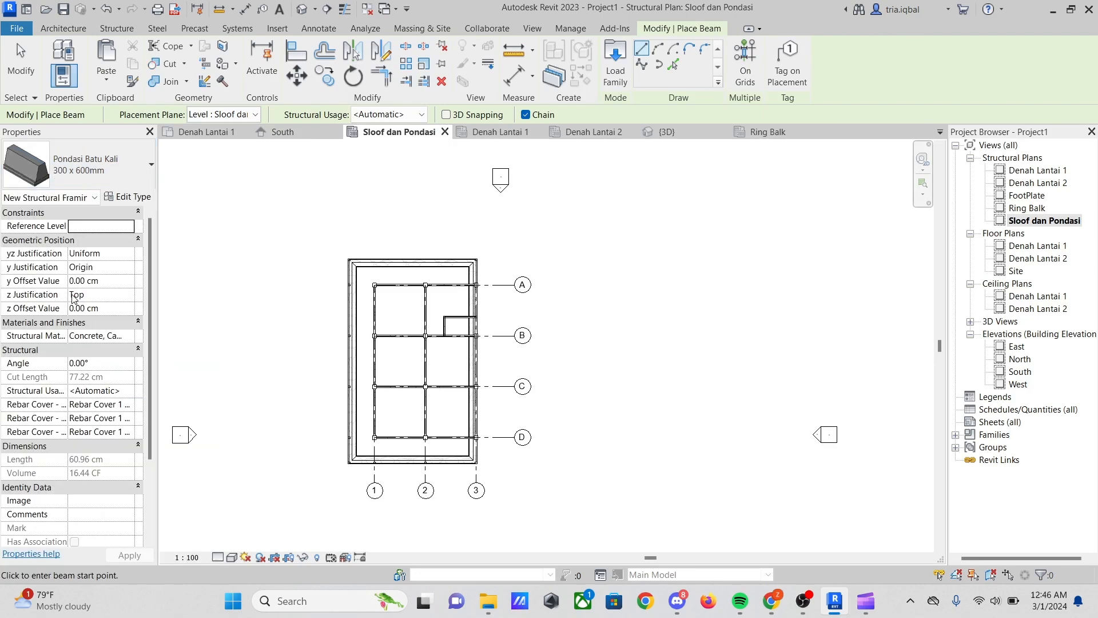
scroll(468, 250, "up", 5)
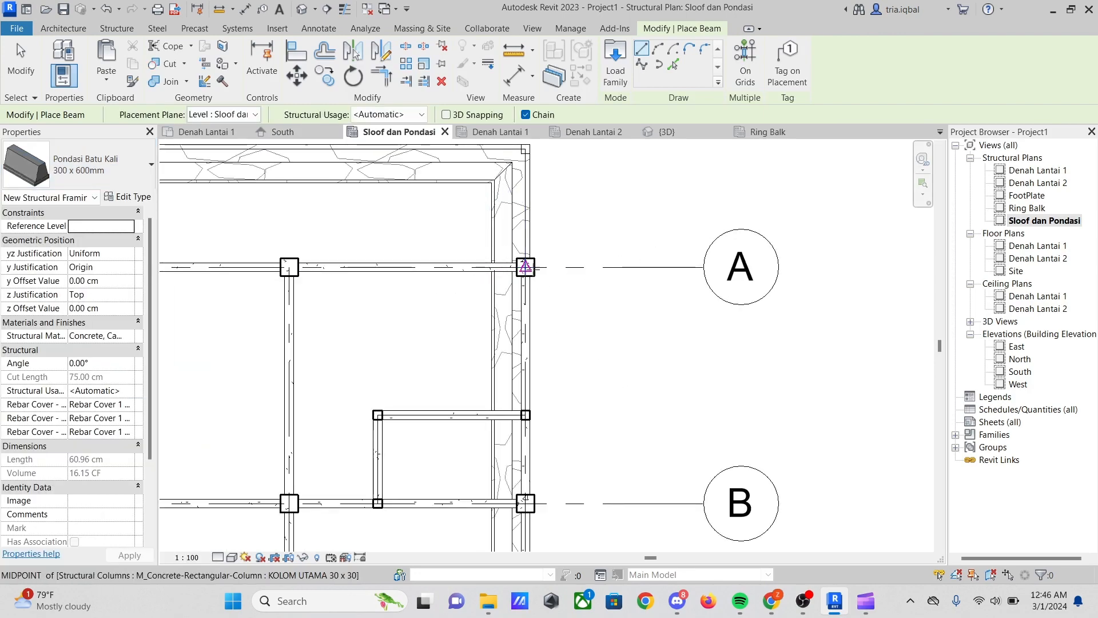
scroll(525, 267, "up", 3)
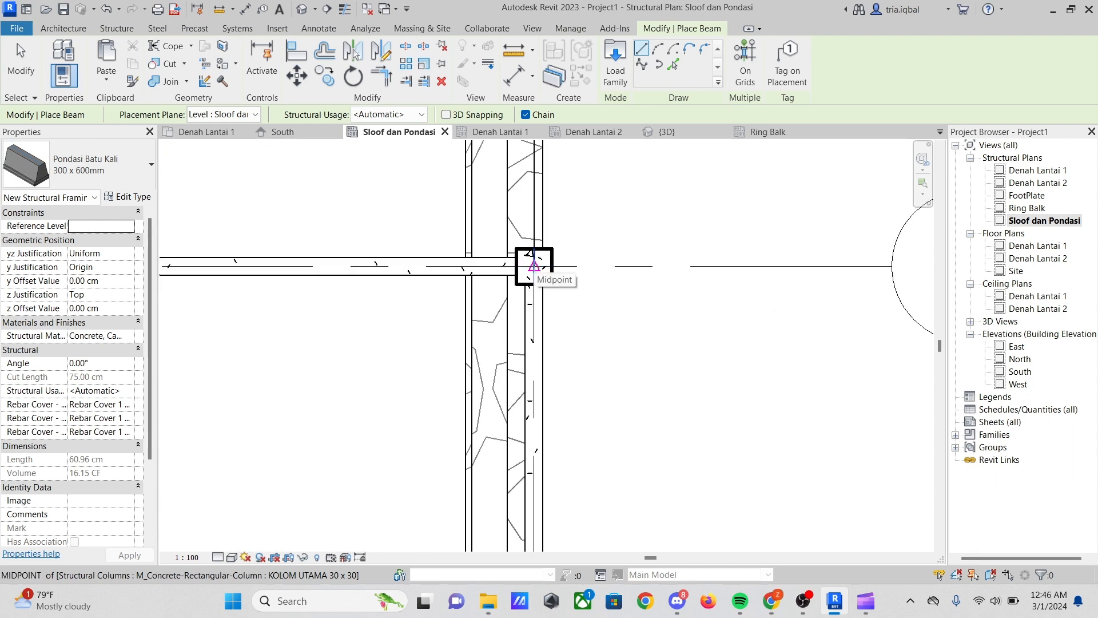
left_click(534, 266)
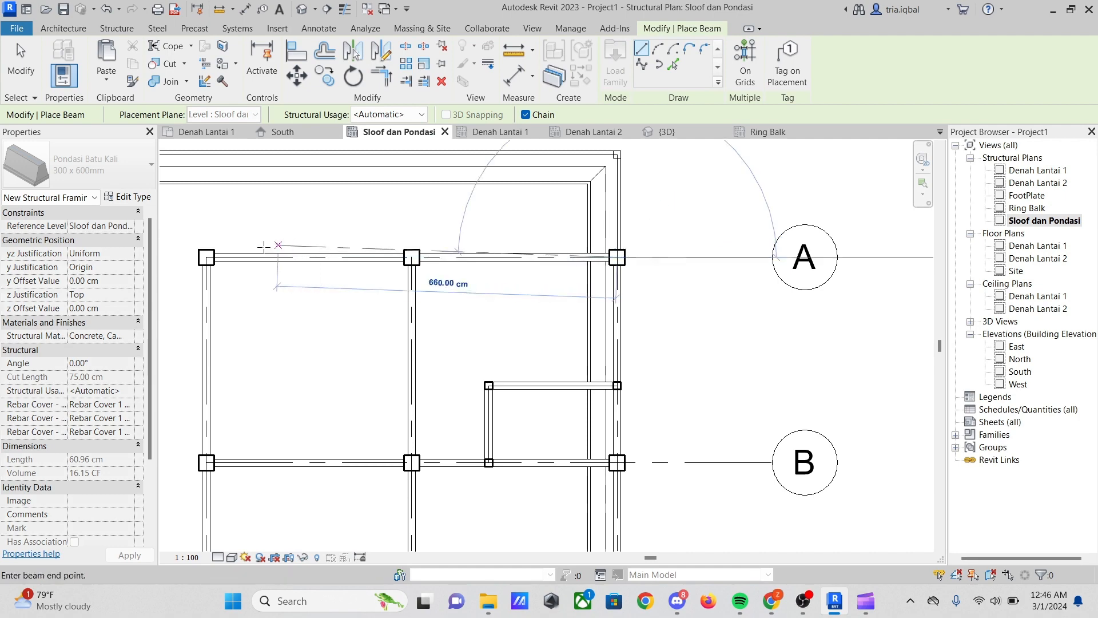
scroll(212, 257, "up", 3)
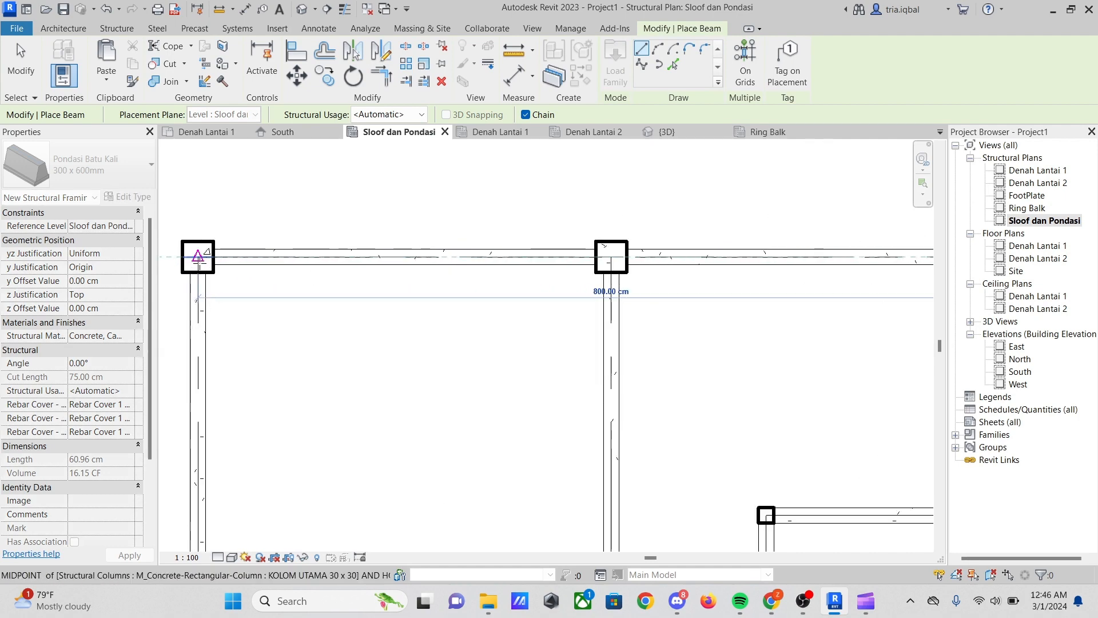
Continue the Pondasi Batu Kali 300 x 600 mm foundation 1200 cm along grid 1 from grid A to grid D
scroll(458, 183, "down", 5)
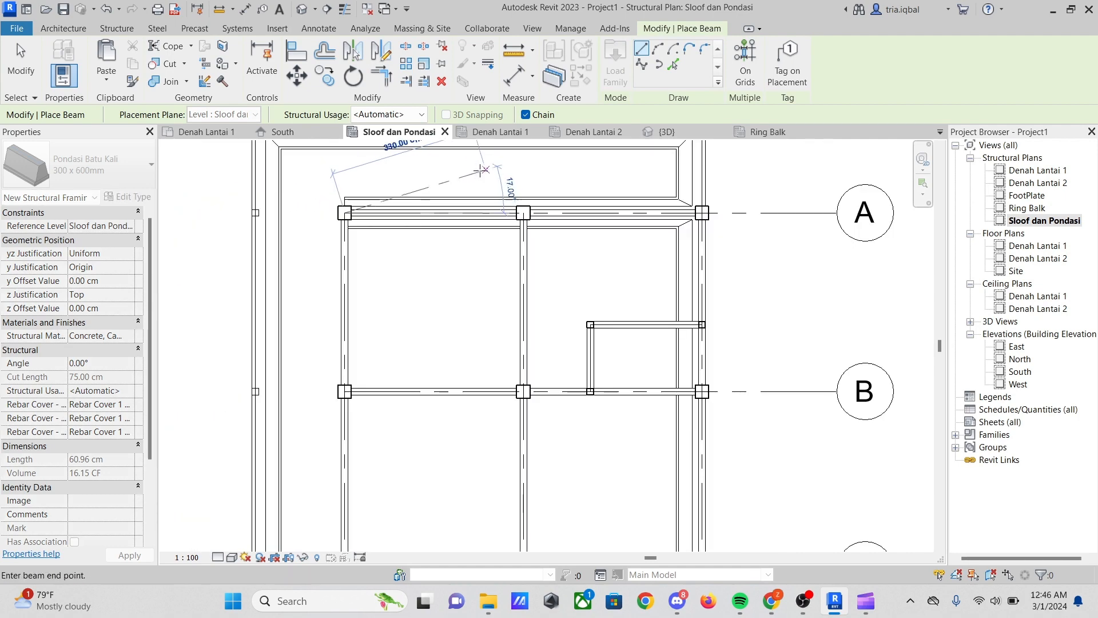
scroll(412, 458, "up", 5)
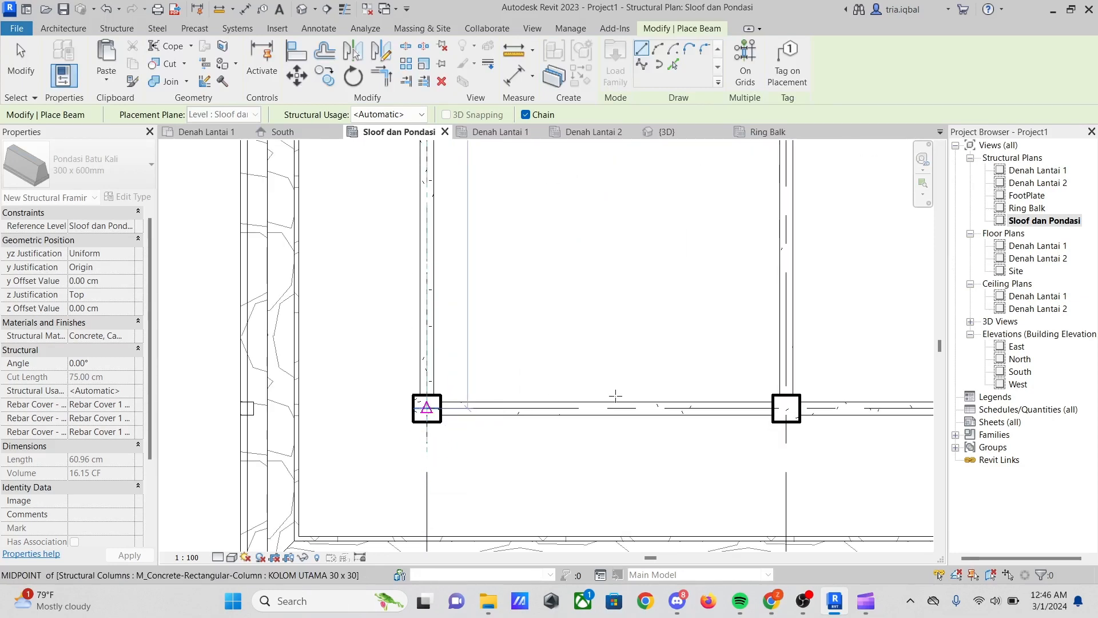
left_click(427, 408)
Continue the Pondasi Batu Kali 300 x 600 mm foundation along grid D from grid 1 to the grid 3 column and finish placement
scroll(361, 451, "down", 3)
scroll(783, 427, "up", 3)
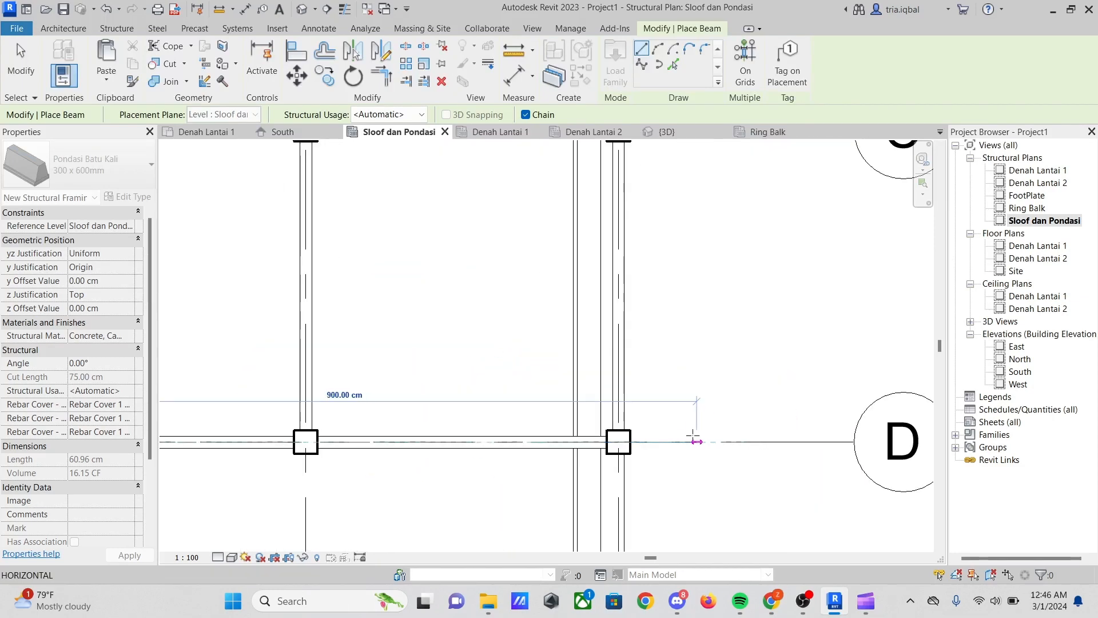
left_click(618, 441)
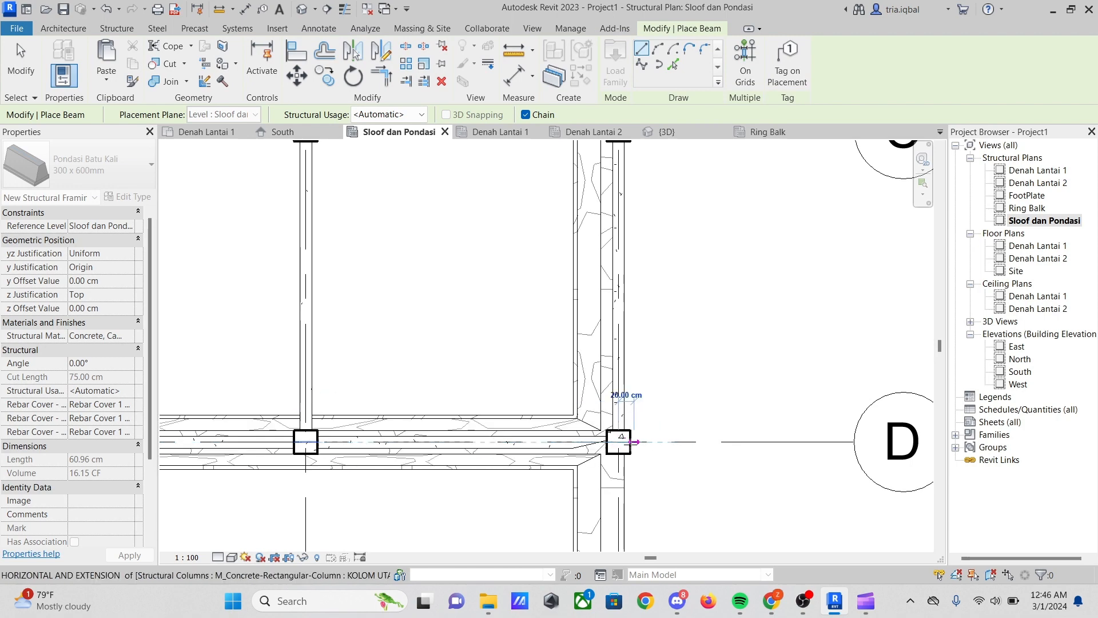
scroll(744, 366, "down", 3)
key("Escape")
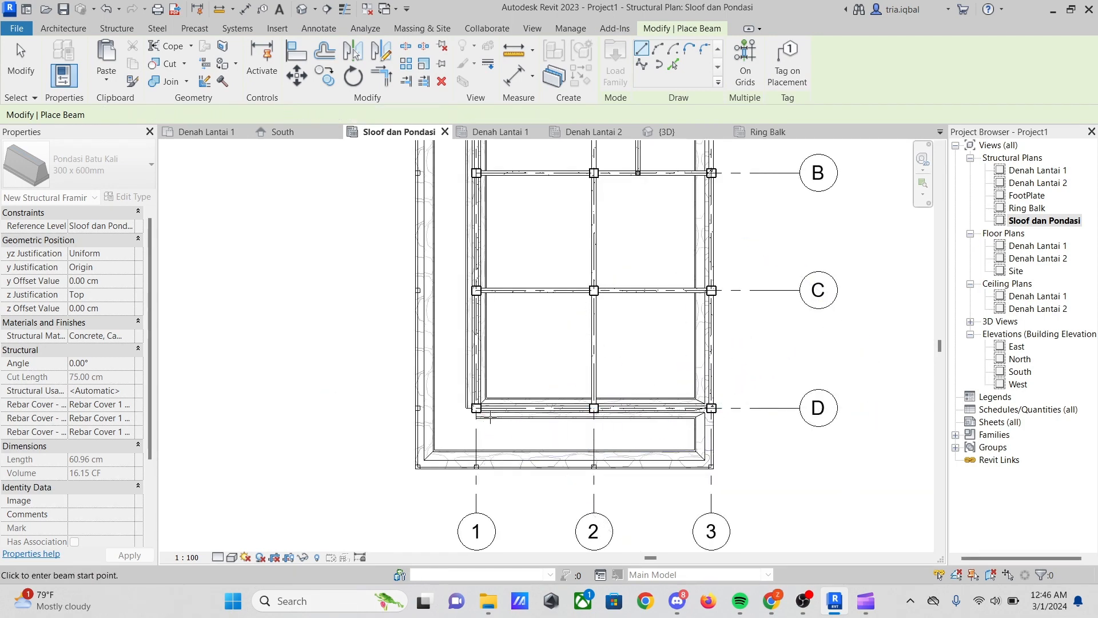
scroll(490, 430, "up", 5)
scroll(470, 458, "down", 6)
scroll(469, 412, "down", 2)
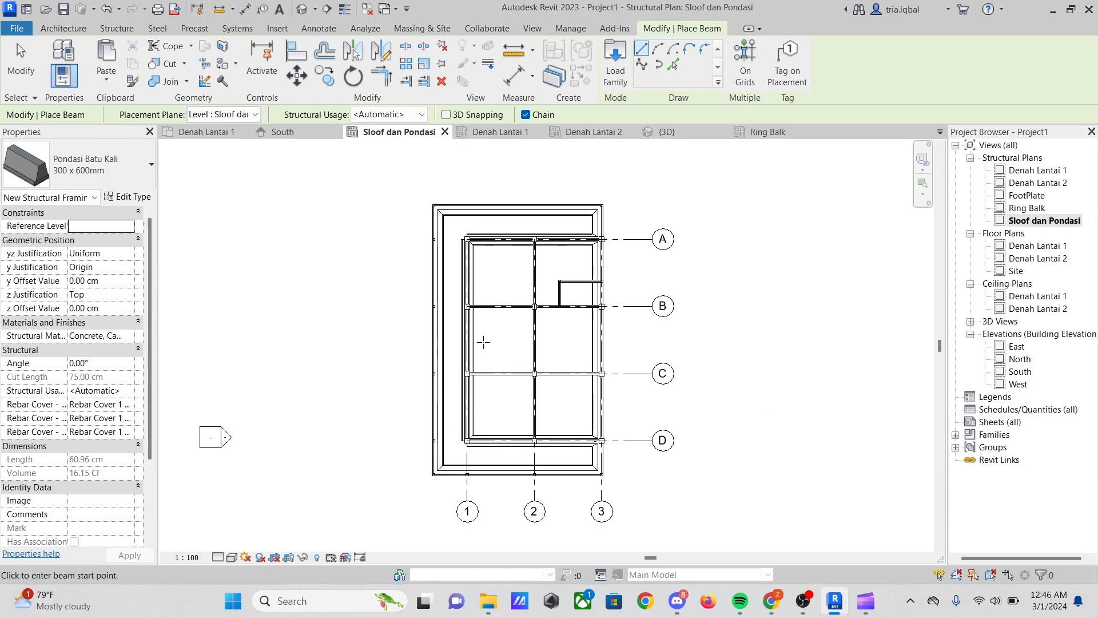
scroll(484, 246, "up", 6)
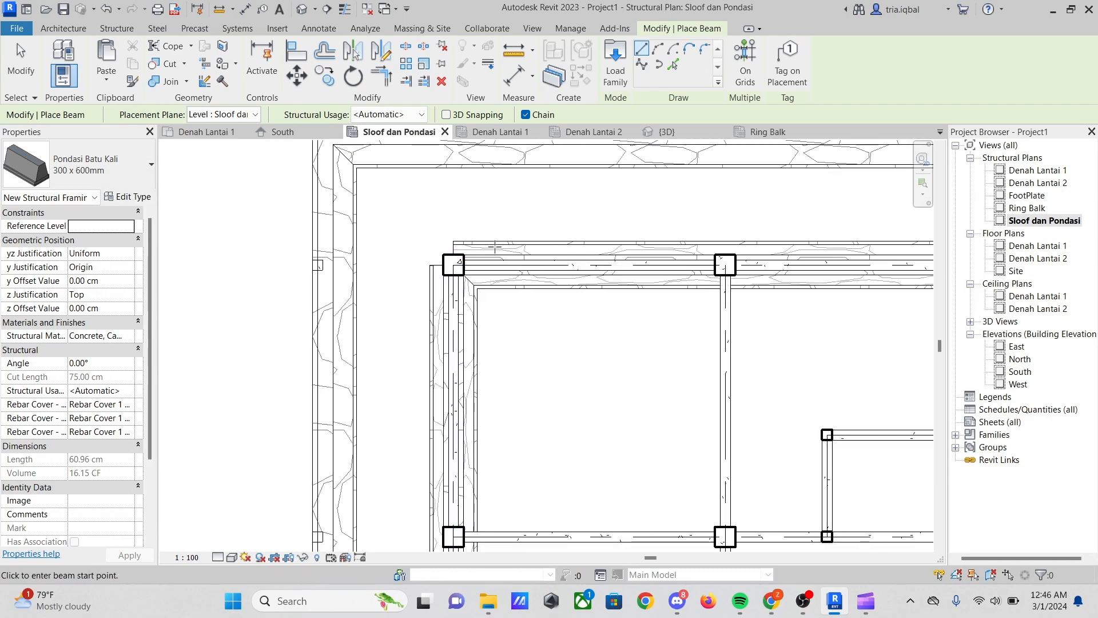
key("Escape")
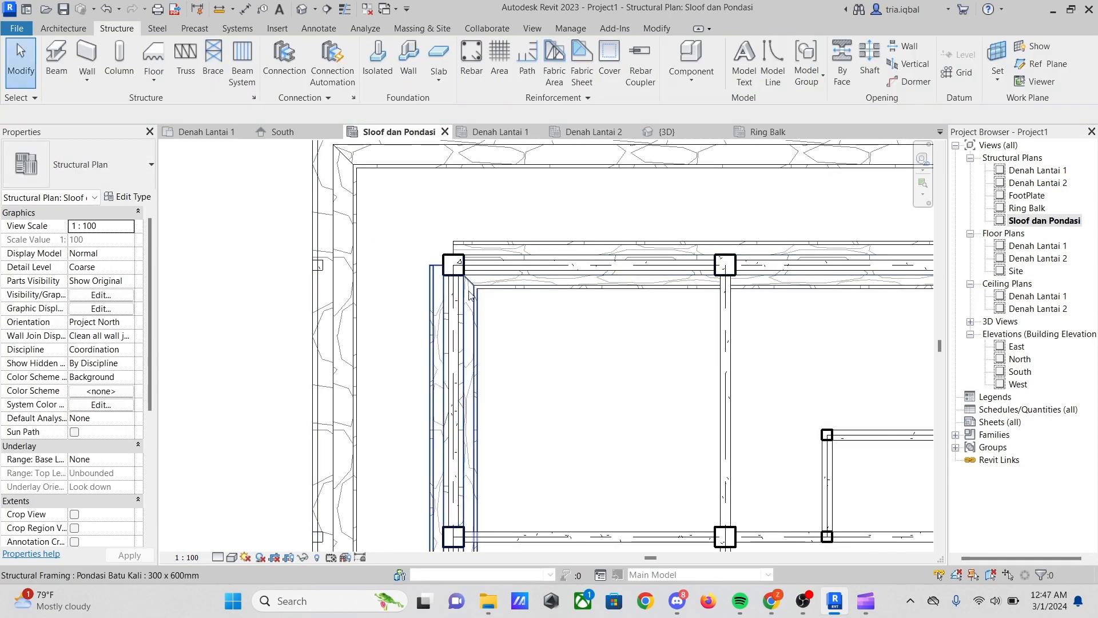
Adjust the ends of the two 300 x 600 mm foundations at the grid A/1 column to the column faces so they form a mitred corner
scroll(480, 276, "up", 3)
left_click(519, 203)
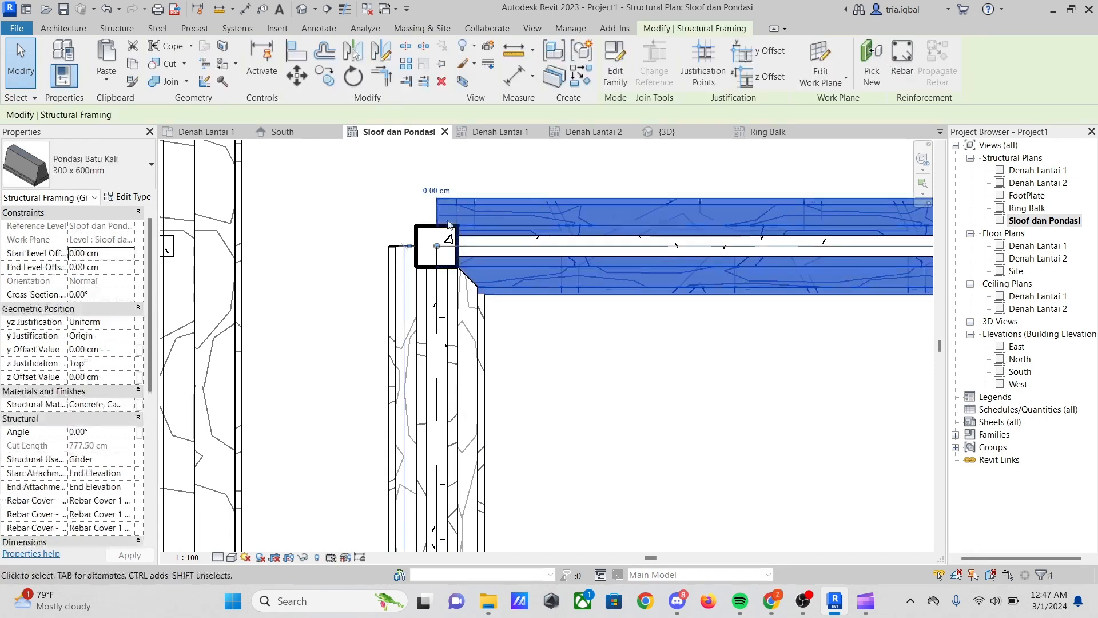
scroll(434, 248, "up", 3)
left_click_drag(442, 245, 480, 244)
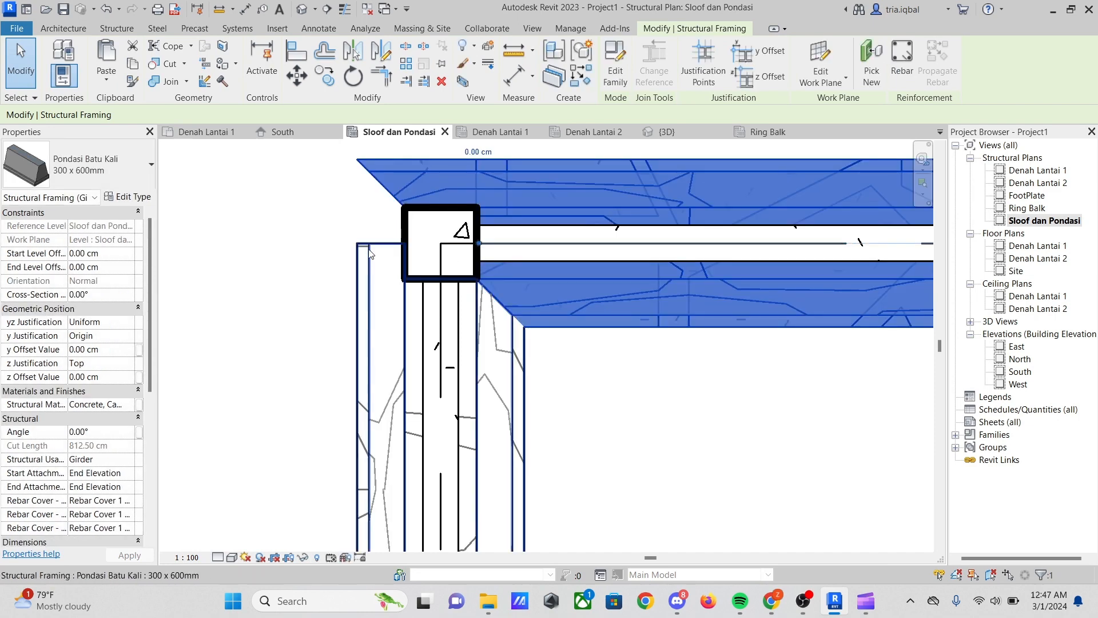
left_click(382, 266)
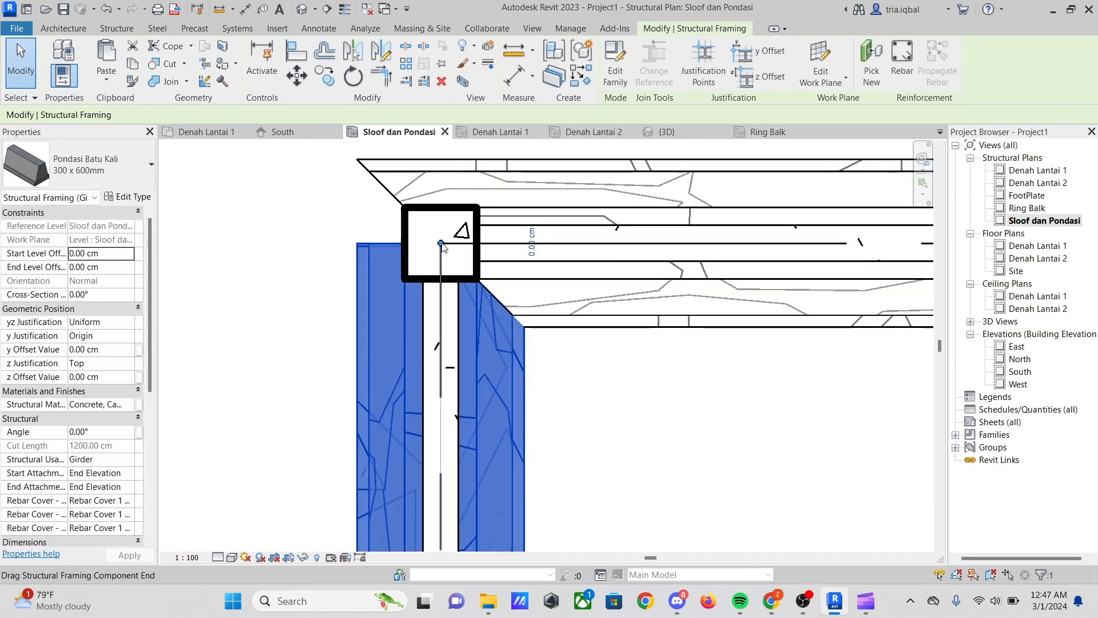
left_click_drag(441, 244, 441, 278)
scroll(493, 197, "down", 4)
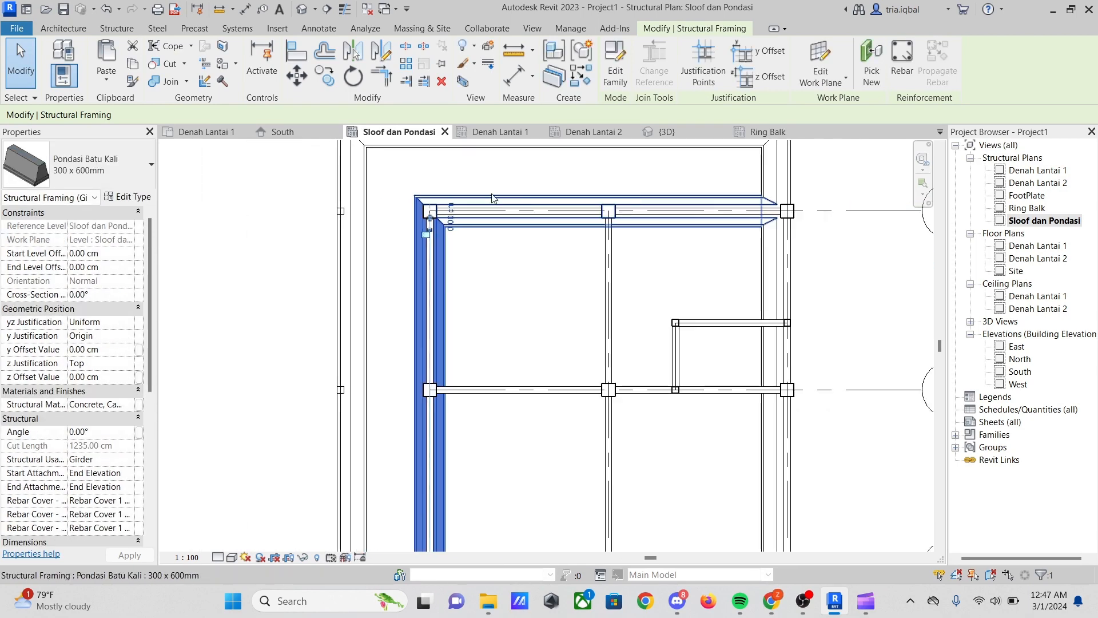
scroll(456, 250, "down", 2)
scroll(508, 321, "up", 2)
scroll(435, 395, "down", 3)
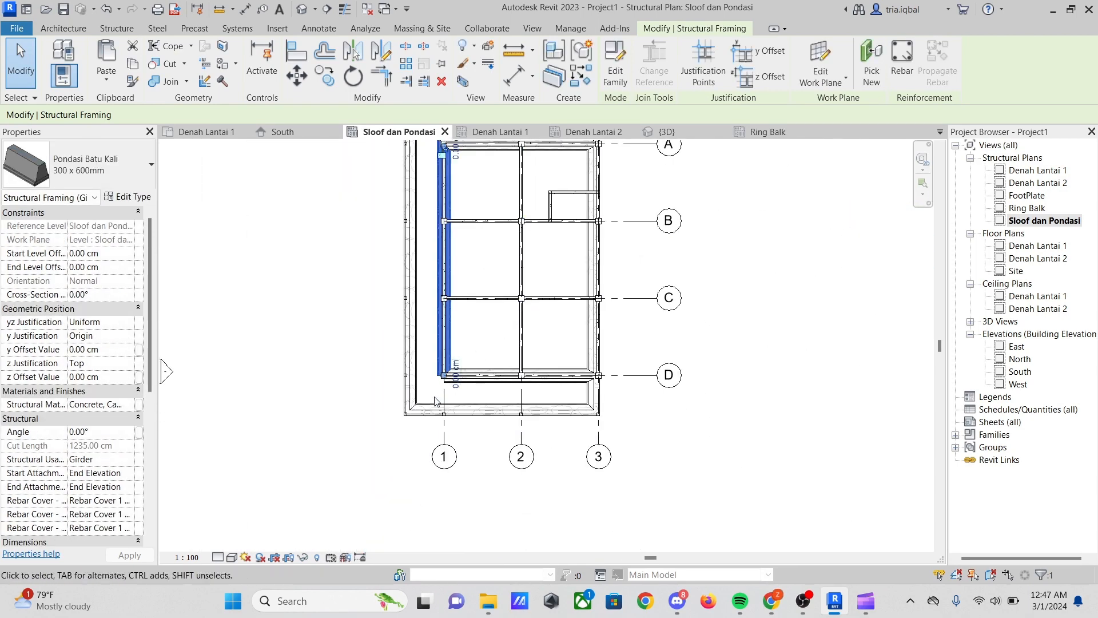
Adjust the ends of the two 300 x 600 mm foundations at the grid D/1 column to the column faces so they form a mitred corner
scroll(435, 401, "up", 8)
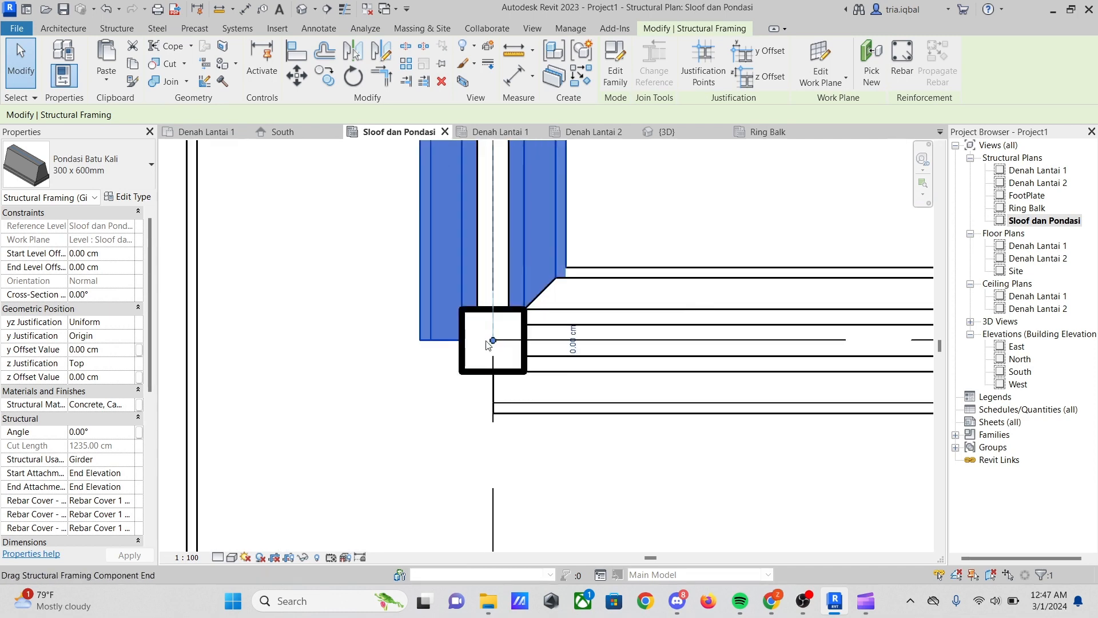
left_click_drag(494, 341, 493, 309)
left_click(626, 295)
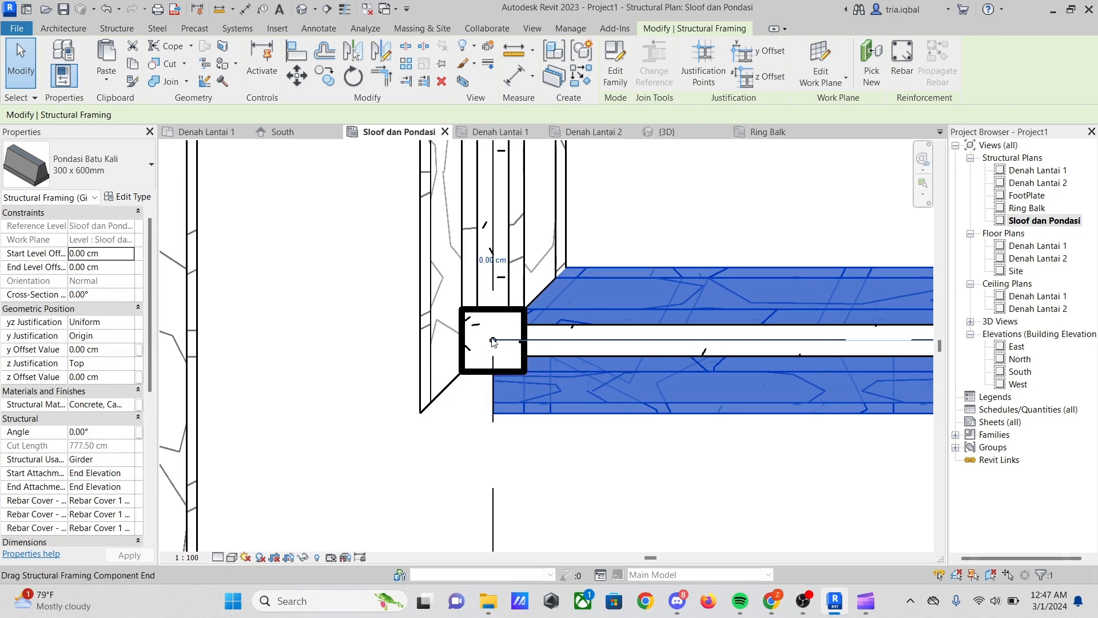
left_click_drag(493, 341, 524, 340)
scroll(401, 338, "down", 5)
left_click(629, 303)
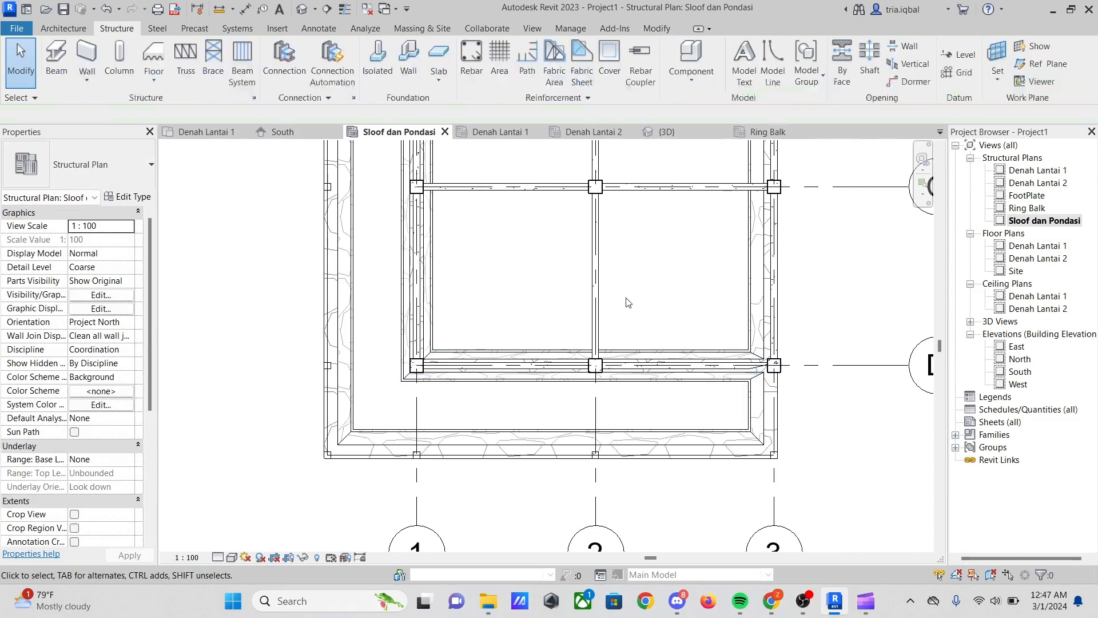
Draw a 250 cm Pondasi Batu Kali 300 x 600 mm foundation between the two 15 x 15 practical columns, starting on grid 3 between grids A and B
scroll(544, 172, "down", 3)
scroll(517, 189, "down", 2)
scroll(565, 155, "up", 2)
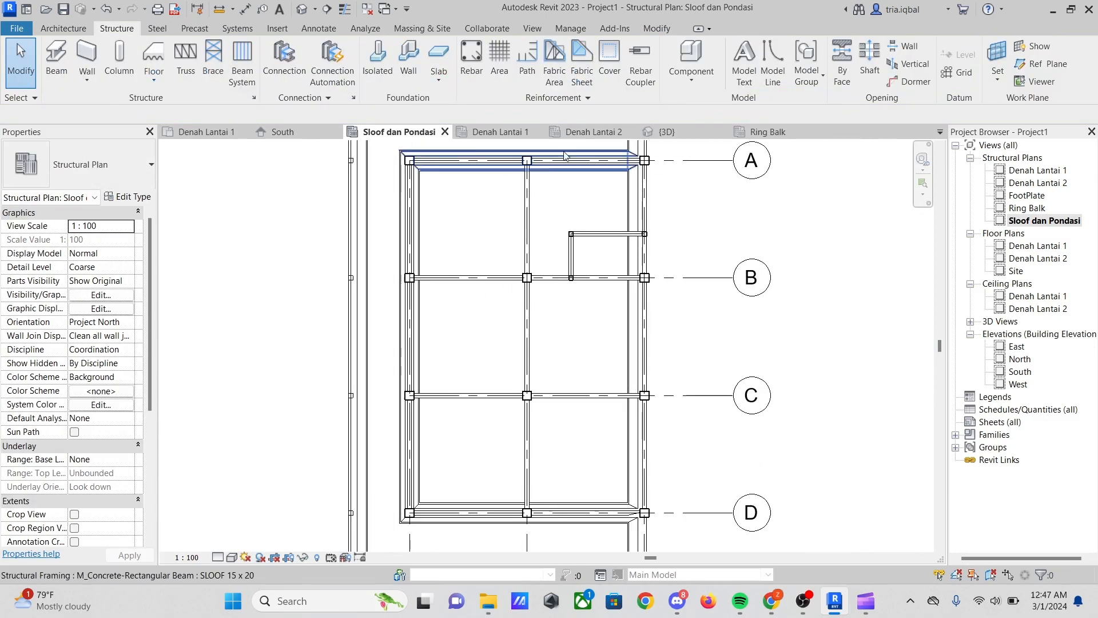
scroll(564, 156, "up", 2)
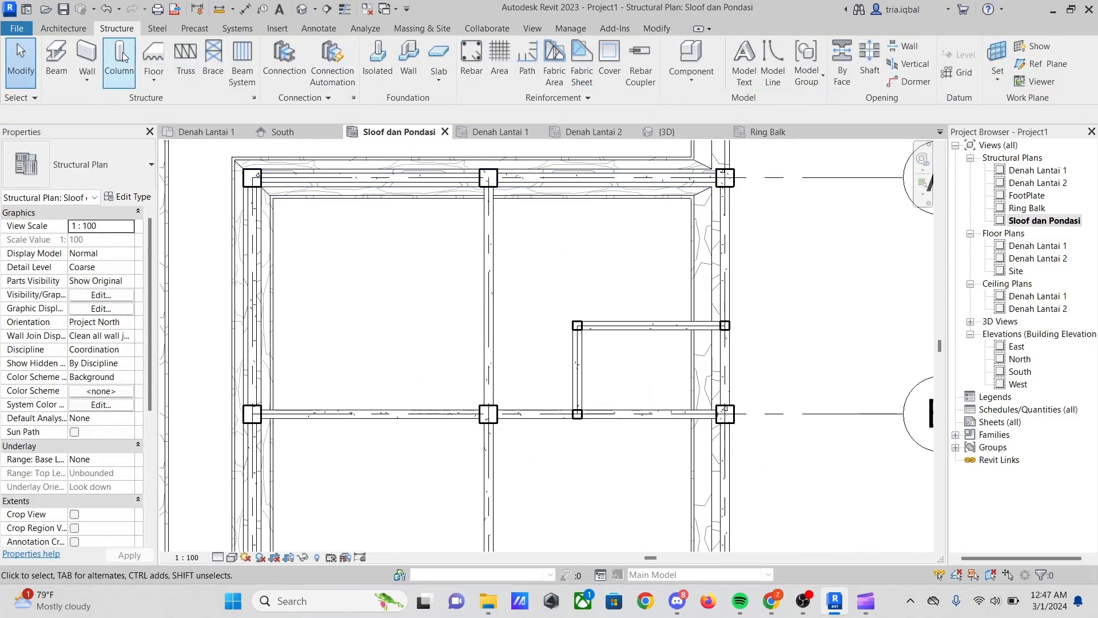
left_click(56, 57)
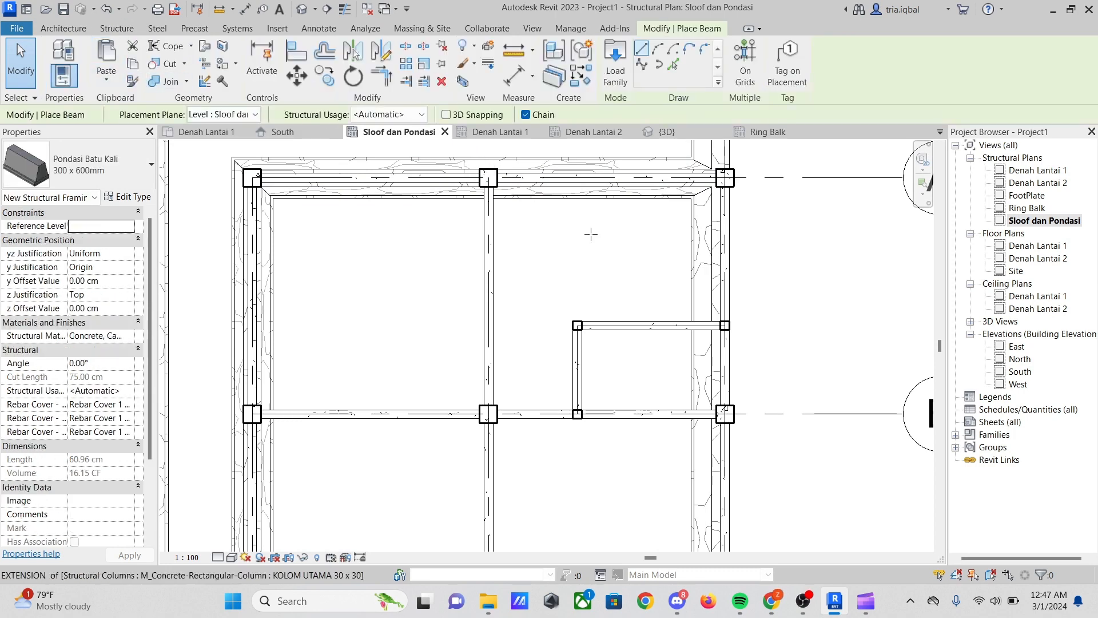
scroll(707, 327, "up", 1)
scroll(710, 328, "up", 3)
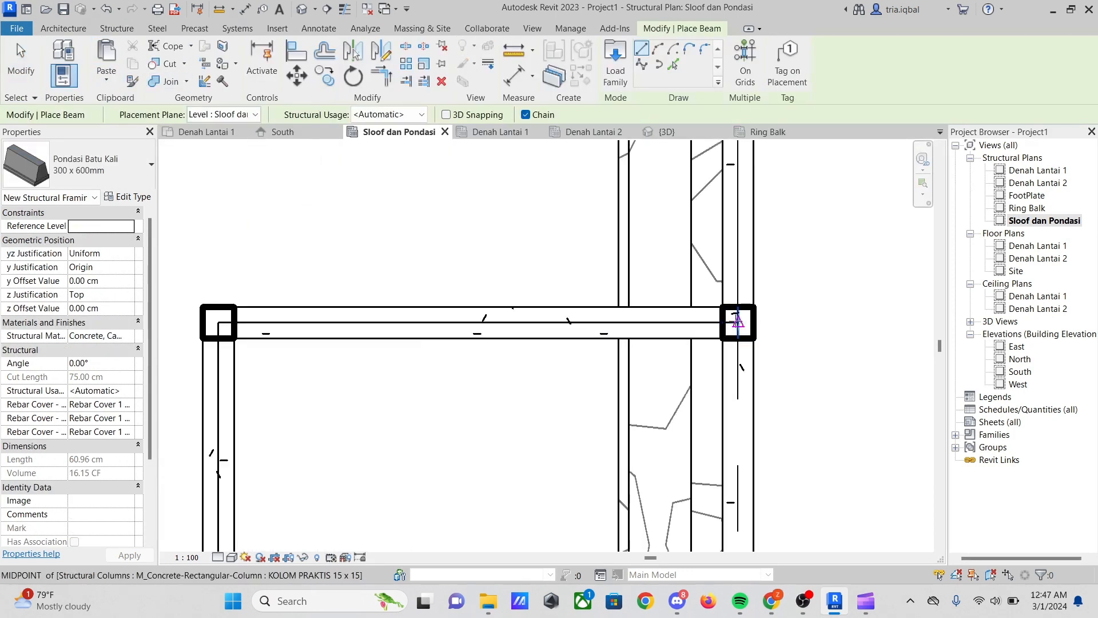
left_click(737, 321)
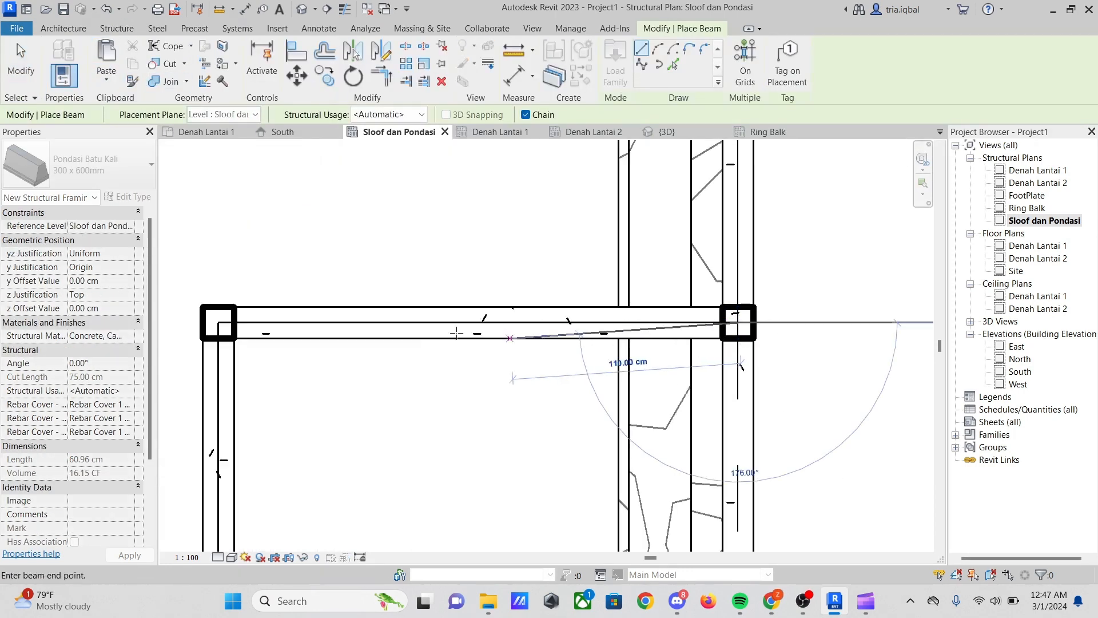
scroll(550, 314, "down", 2)
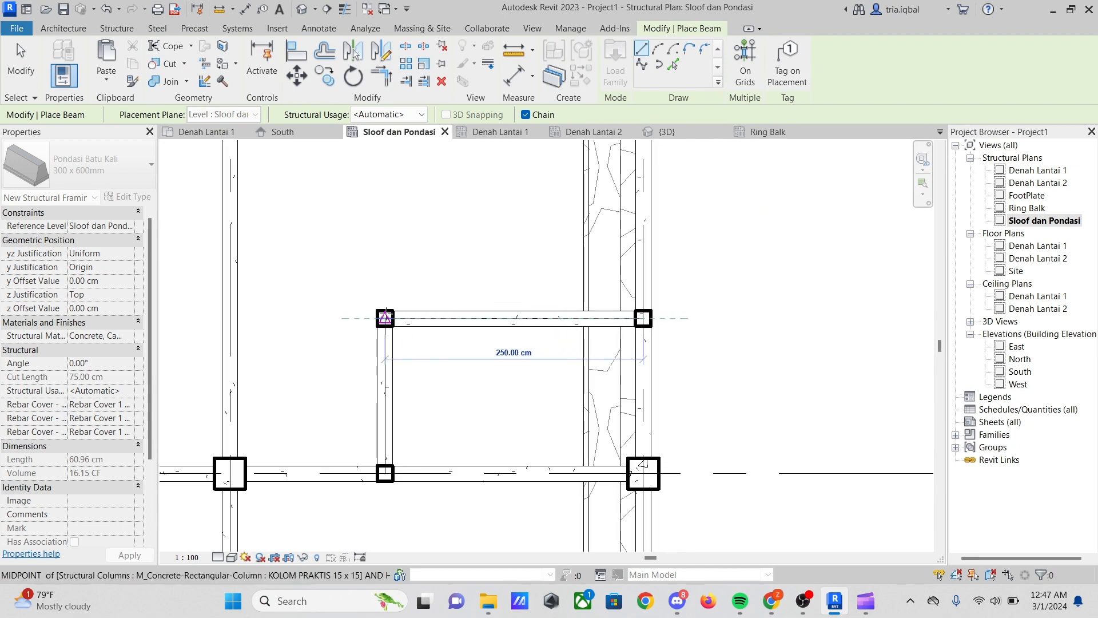
left_click(385, 317)
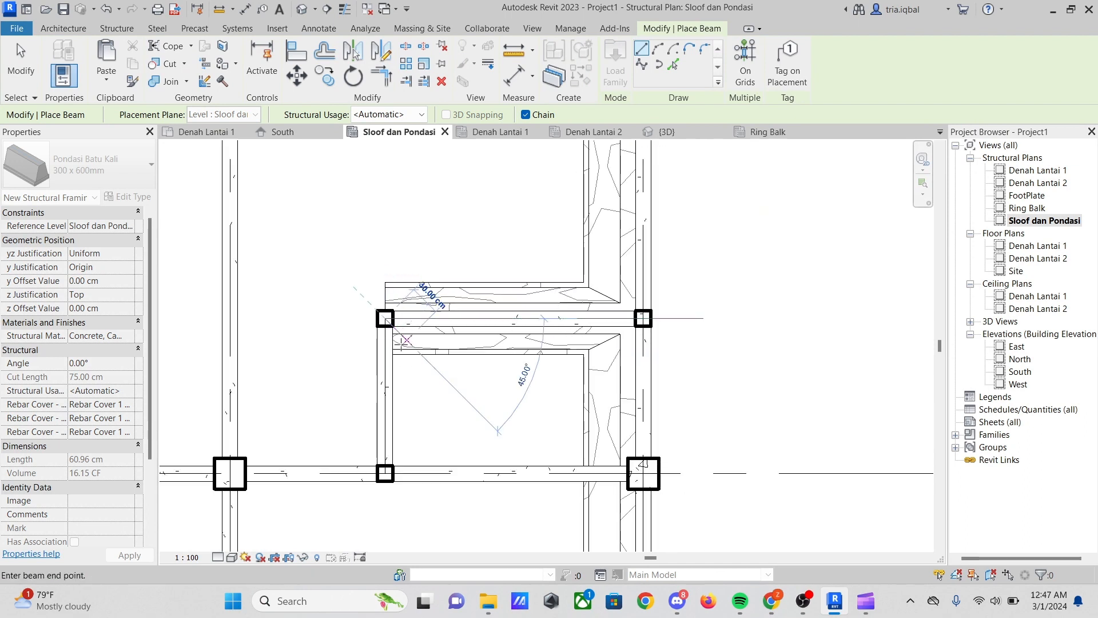
Continue the small room's Pondasi Batu Kali 300 x 600 mm foundation to the practical column on grid B and end the chain
left_click(385, 473)
scroll(616, 323, "down", 4)
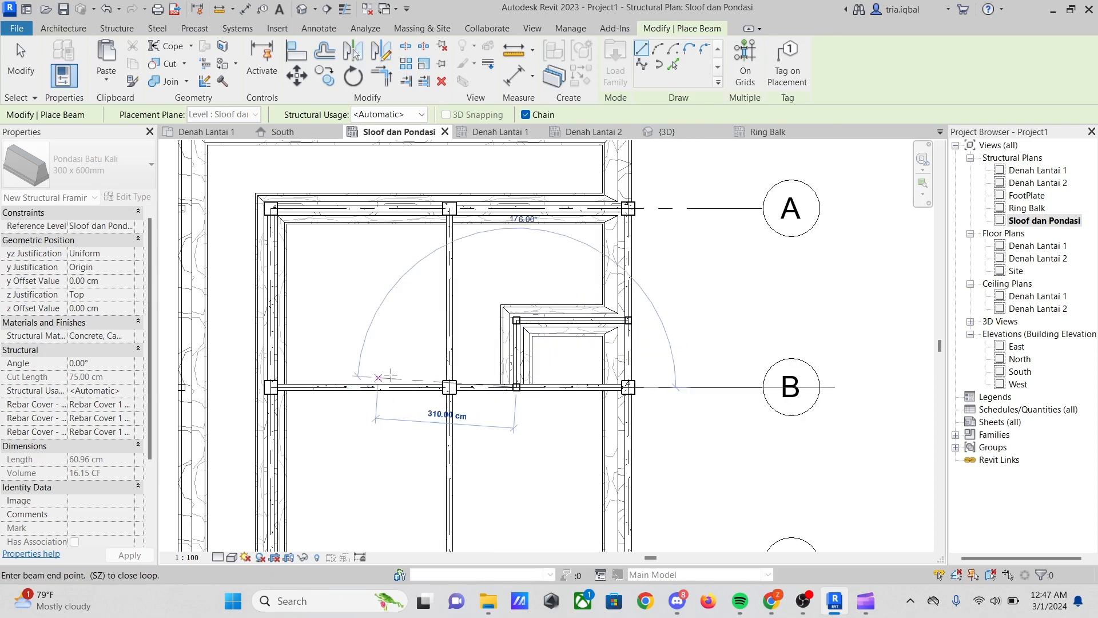
key("Escape")
Draw a Pondasi Batu Kali 300 x 600 mm foundation along grid B from the grid 3 column face to the grid 1 column face
scroll(618, 389, "up", 4)
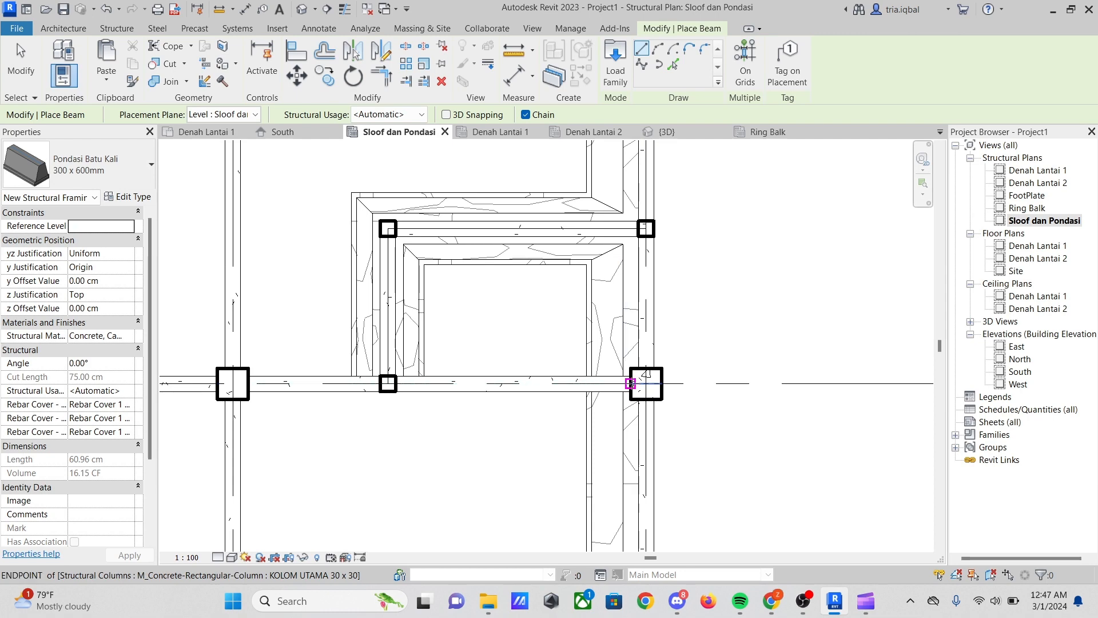
left_click(631, 383)
scroll(667, 379, "down", 4)
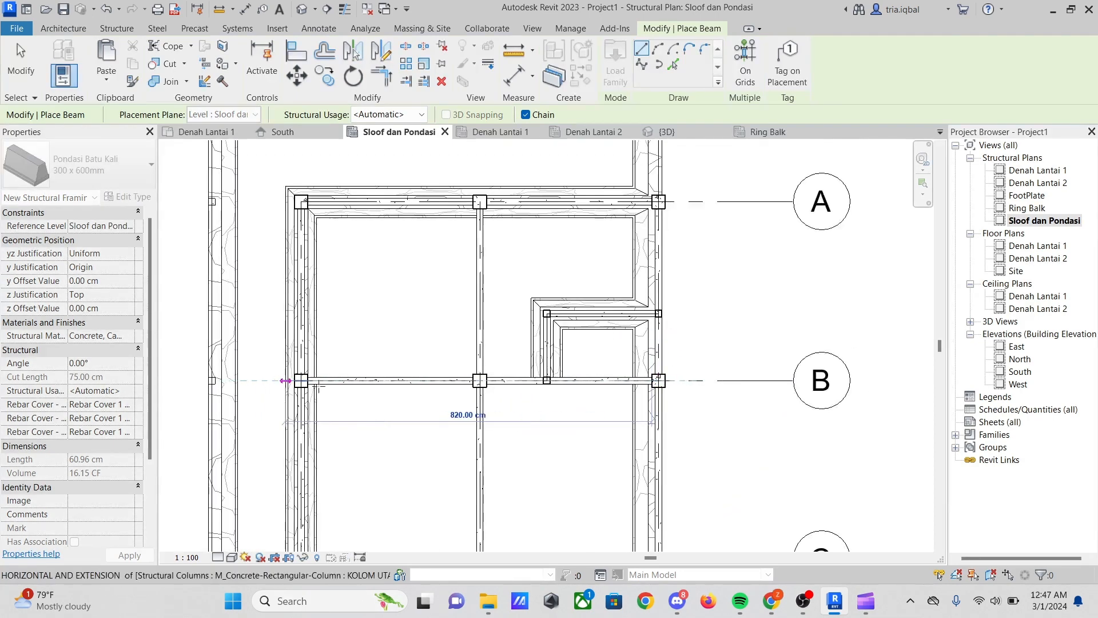
scroll(313, 380, "up", 6)
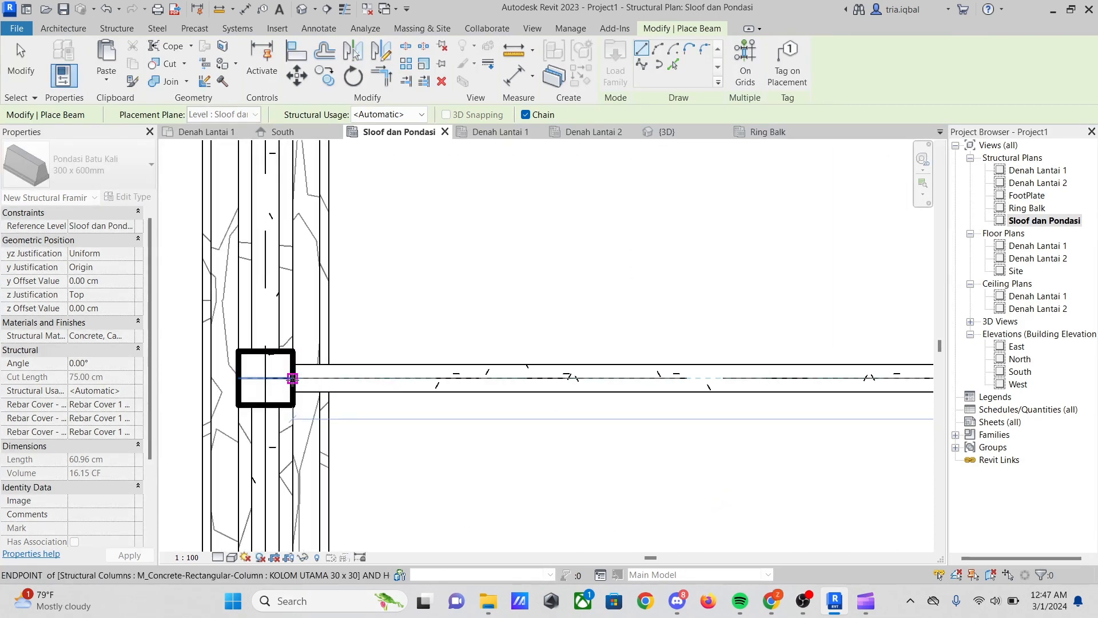
left_click(374, 375)
scroll(575, 282, "down", 5)
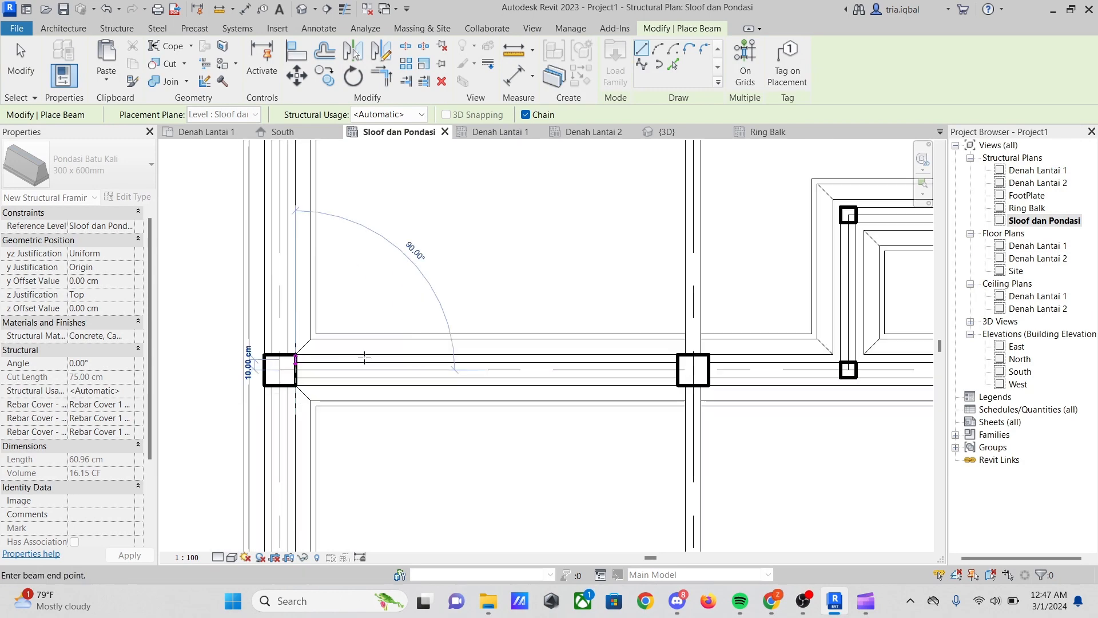
Draw a Pondasi Batu Kali 300 x 600 mm foundation along grid 2 from the grid A column to the grid D column and end the chain
scroll(539, 220, "up", 6)
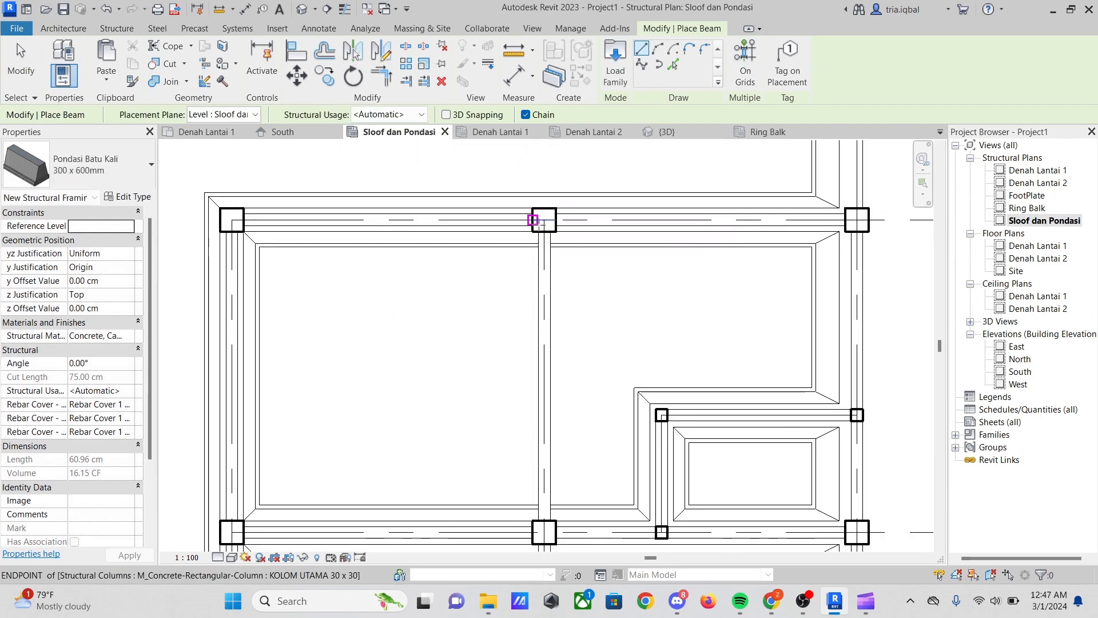
left_click(547, 236)
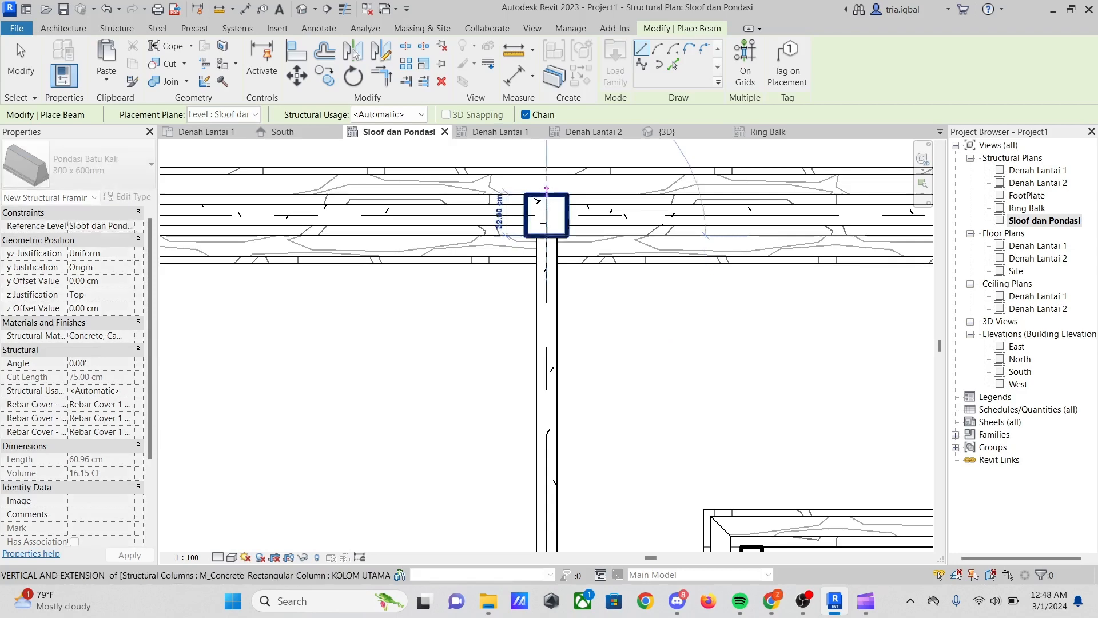
scroll(558, 232, "down", 5)
scroll(558, 232, "down", 2)
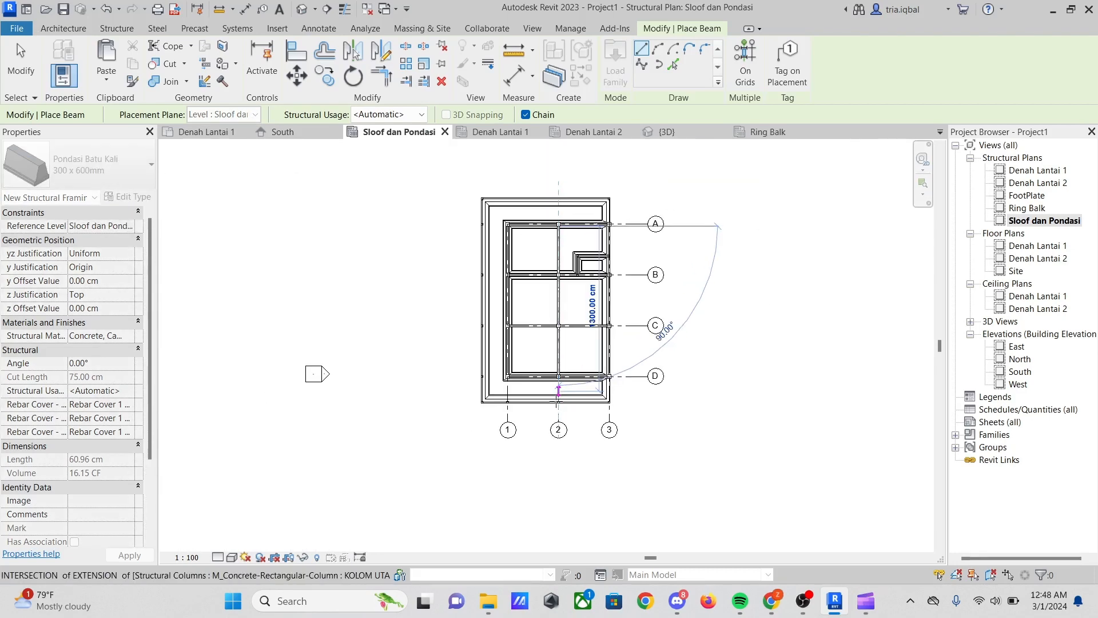
scroll(563, 329, "up", 7)
scroll(563, 328, "up", 3)
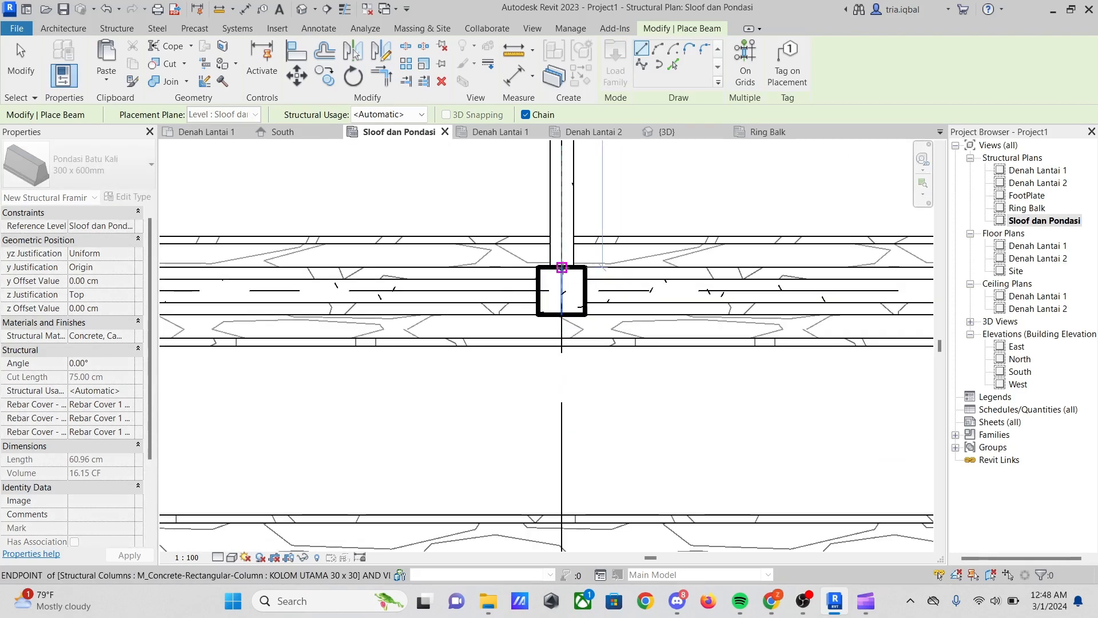
left_click(561, 267)
scroll(562, 274, "down", 5)
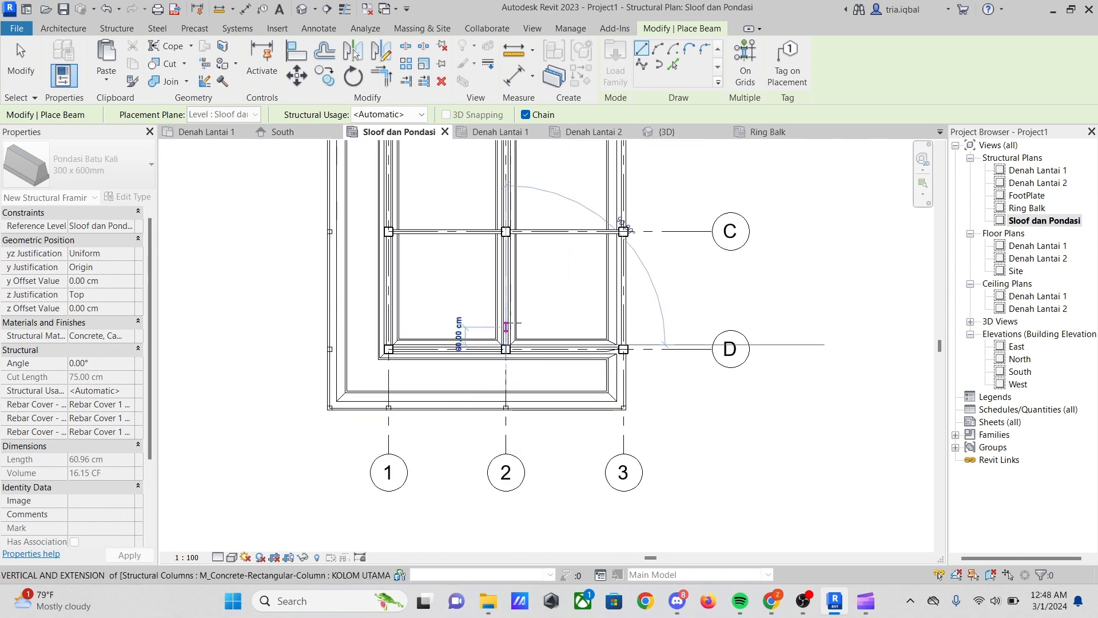
key("Escape")
Draw a 770 cm Pondasi Batu Kali 300 x 600 mm foundation along grid C between the grid 3 and grid 1 column faces and end the chain
scroll(589, 249, "up", 6)
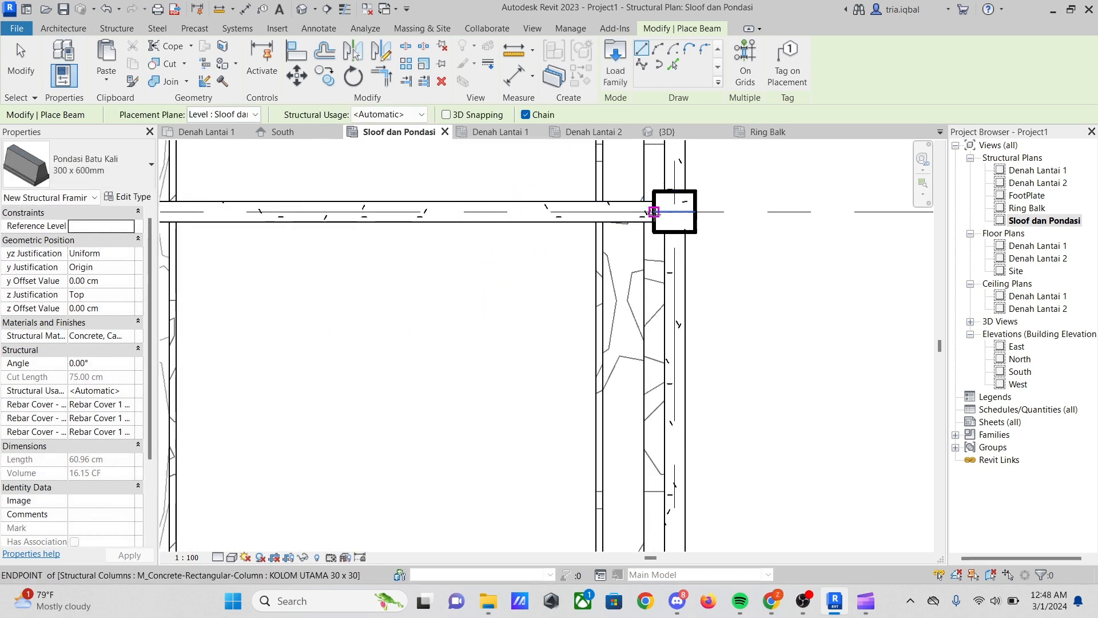
left_click(654, 211)
scroll(686, 217, "down", 5)
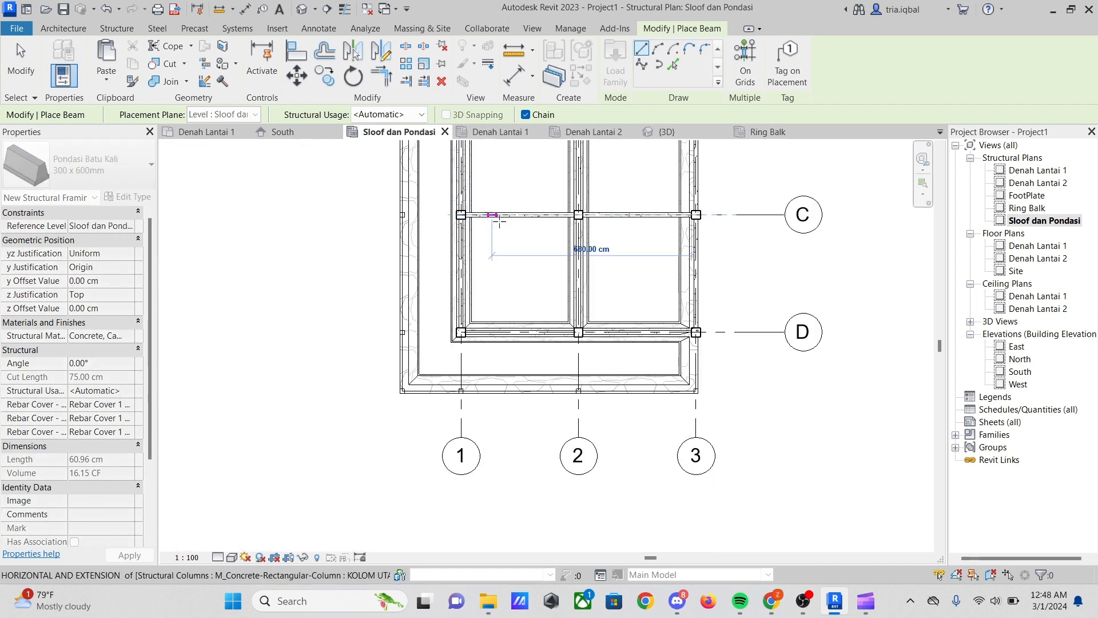
scroll(465, 216, "up", 5)
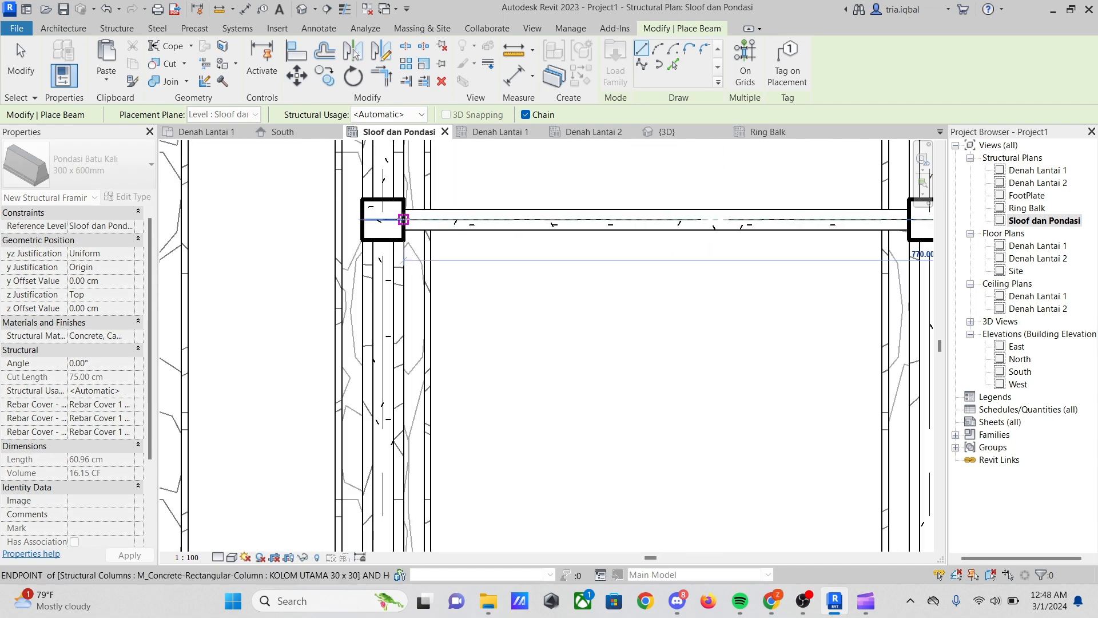
left_click(404, 219)
scroll(538, 332, "down", 5)
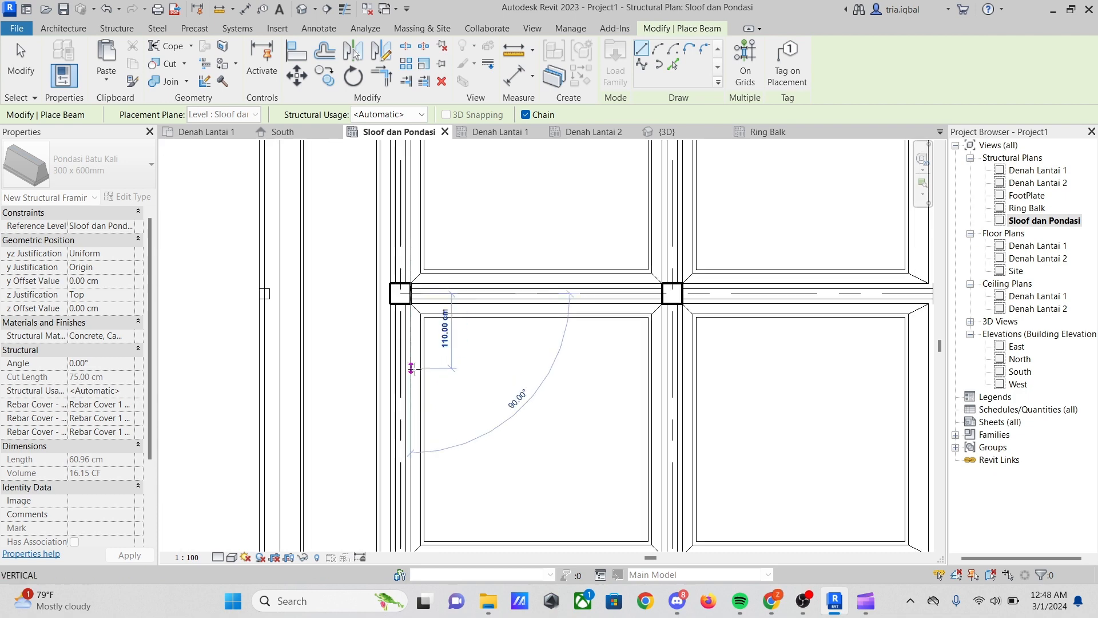
scroll(470, 358, "down", 2)
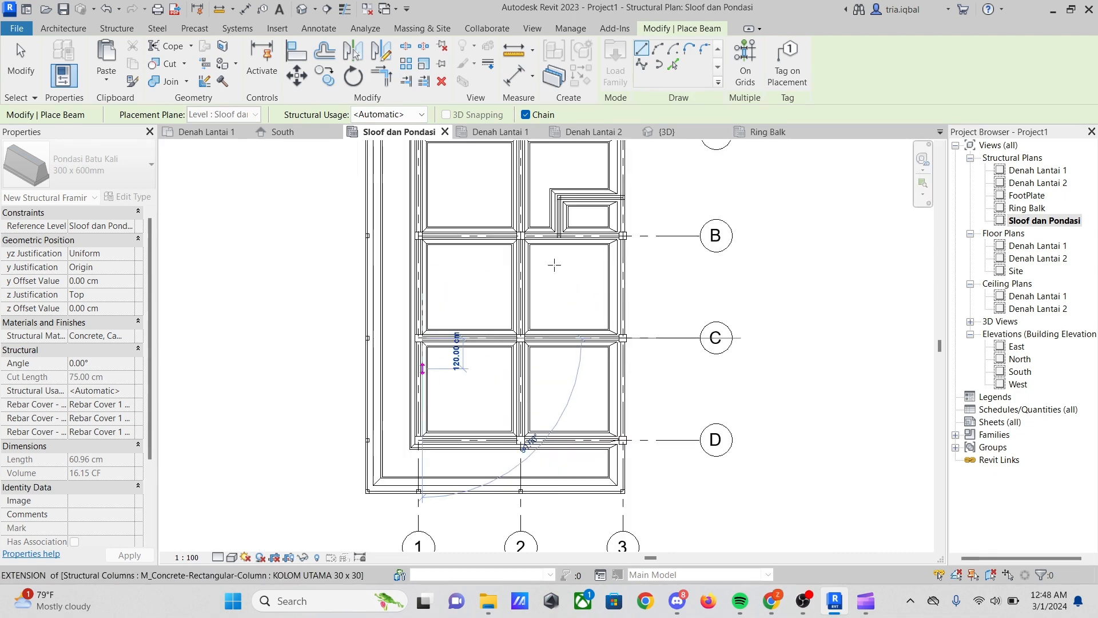
scroll(554, 265, "down", 2)
key("Escape")
Leave beam placement and examine the foundation layout from the outer boundary corner to the grid 3 columns
scroll(465, 206, "up", 2)
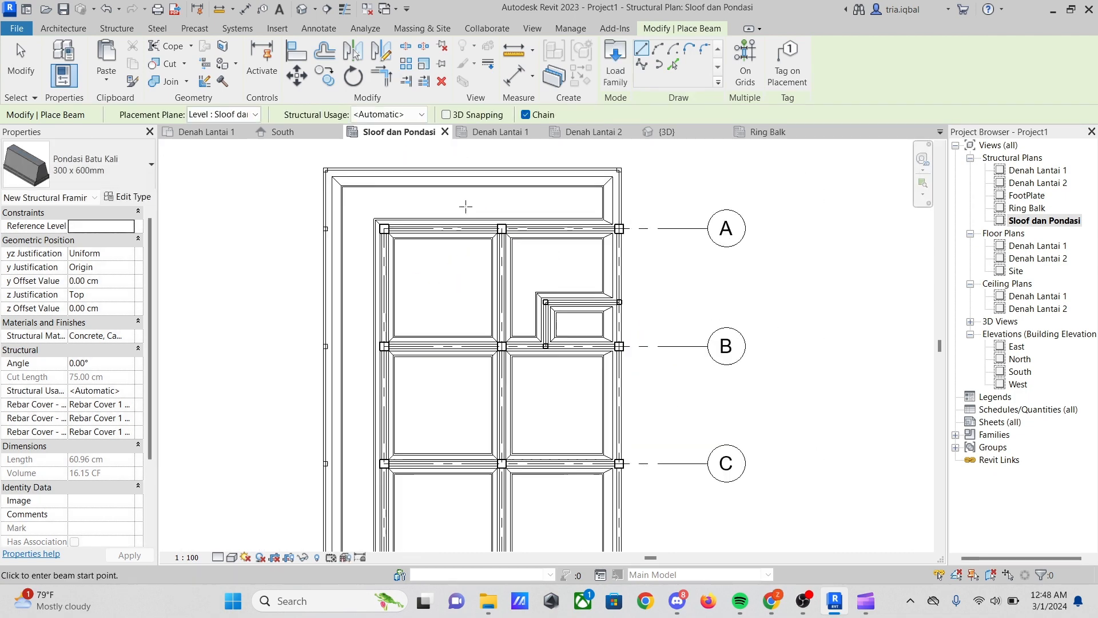
scroll(466, 207, "up", 1)
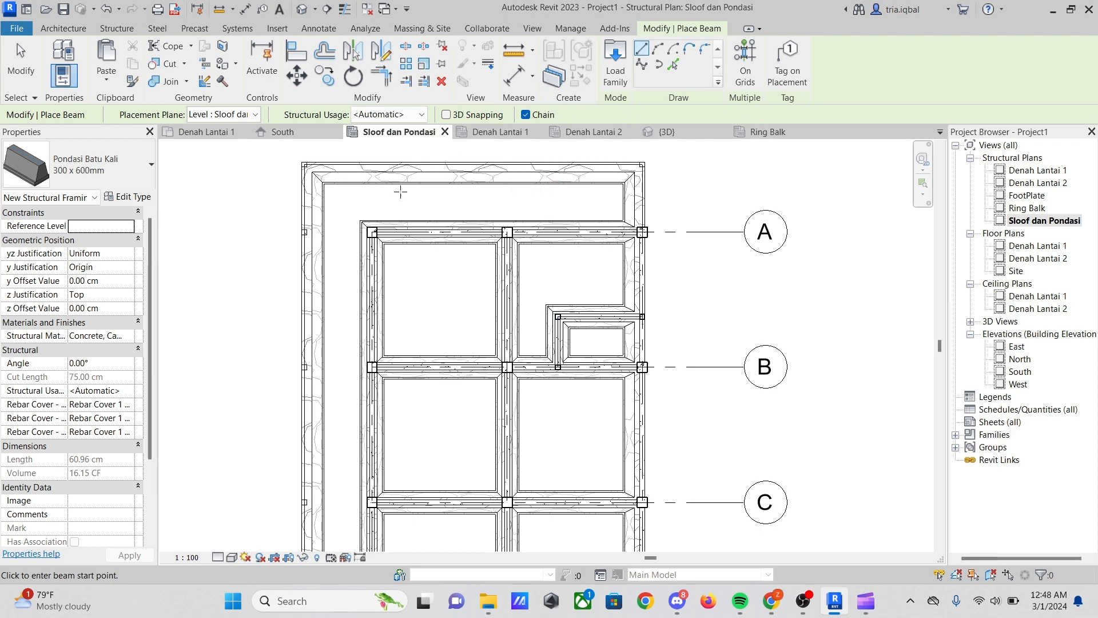
scroll(362, 191, "up", 5)
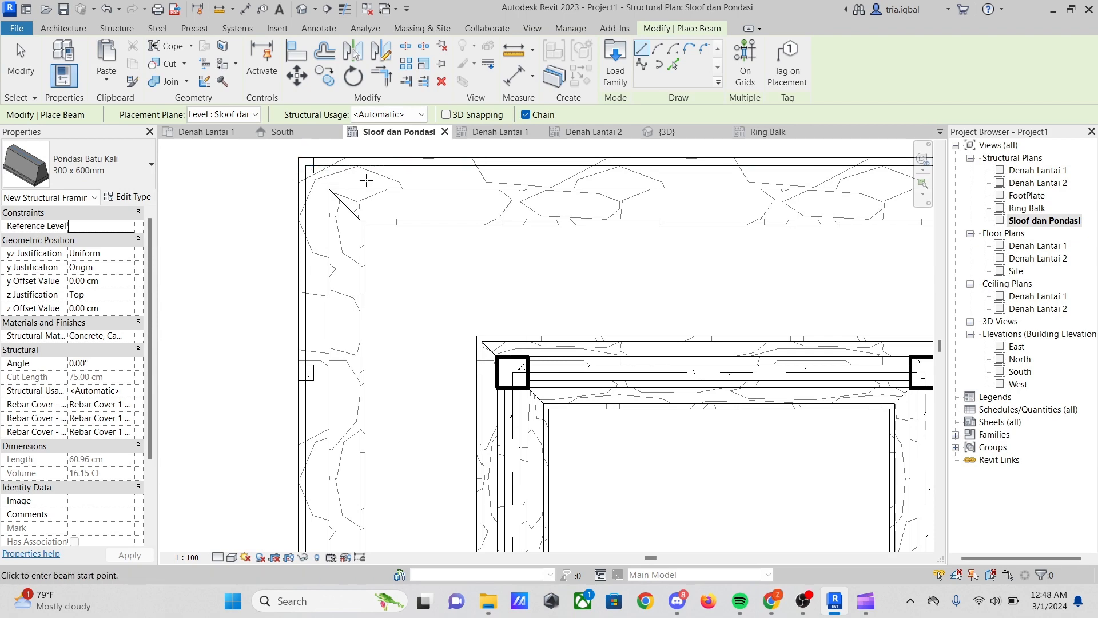
scroll(267, 223, "down", 3)
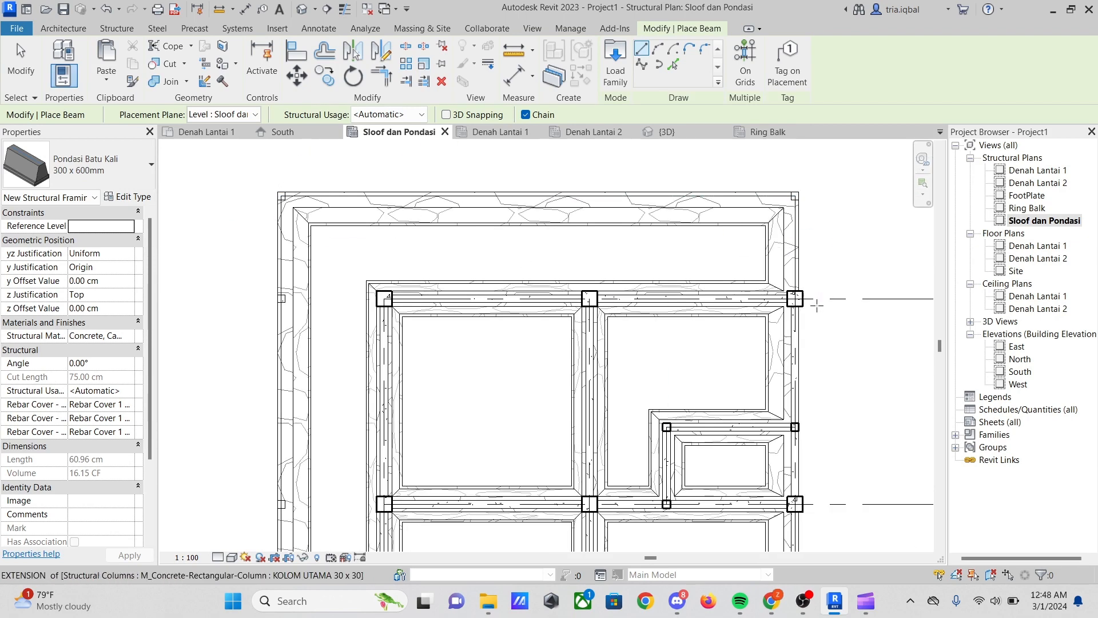
scroll(670, 274, "down", 2)
key("Escape")
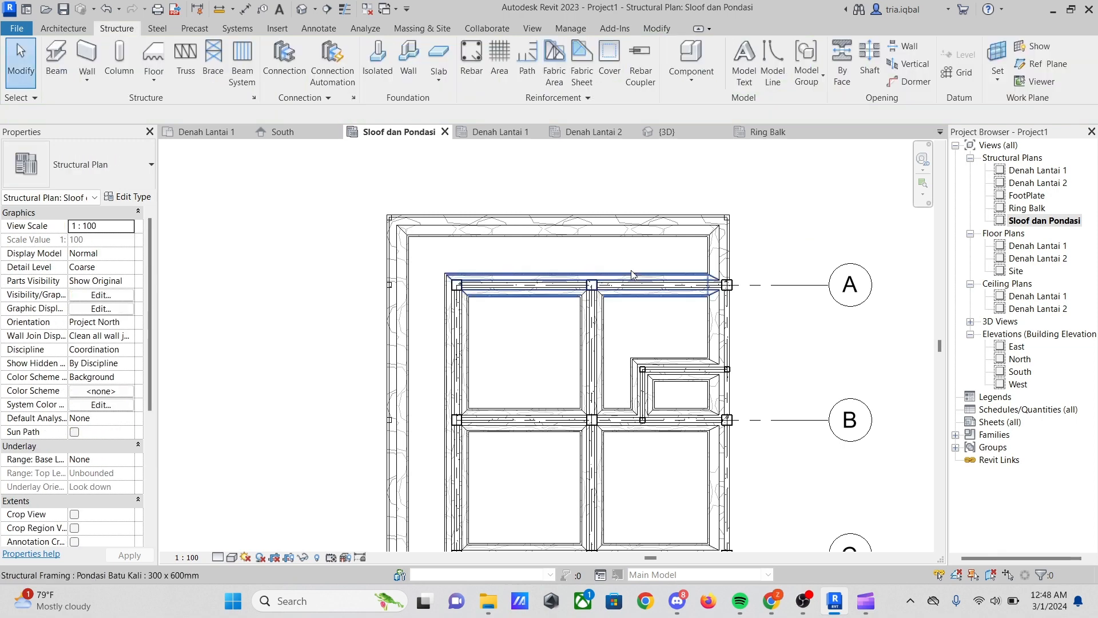
scroll(435, 260, "down", 2)
scroll(622, 273, "up", 3)
scroll(553, 276, "up", 2)
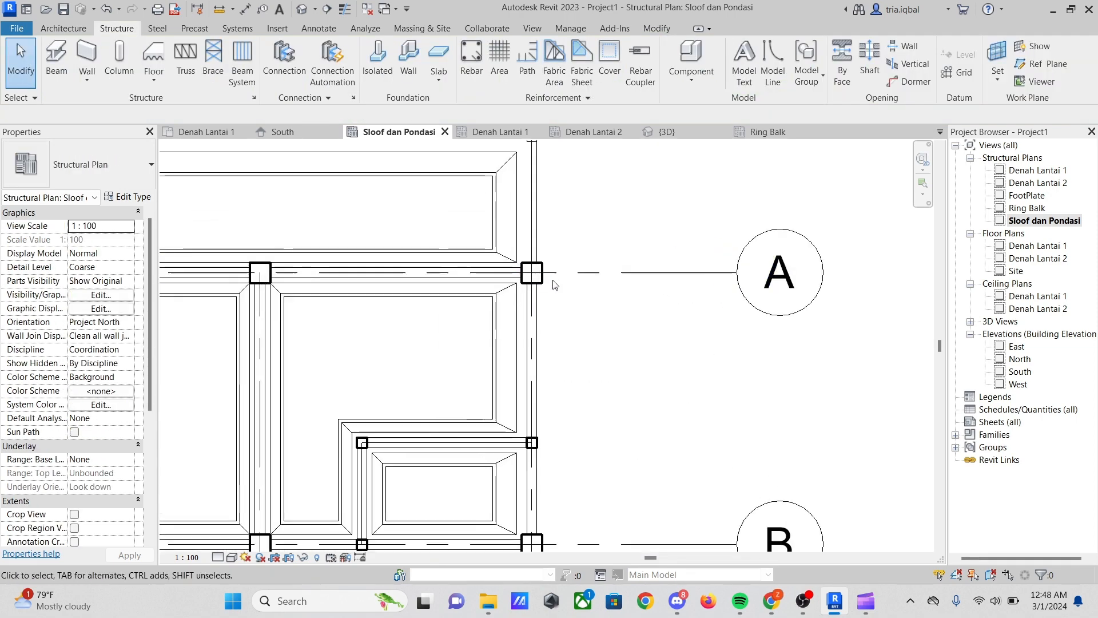
Move the four KOLOM UTAMA 30 x 30 columns on grid 3, at grids A to D, 7.5 cm inward to the foundation's outer edge
scroll(558, 278, "up", 5)
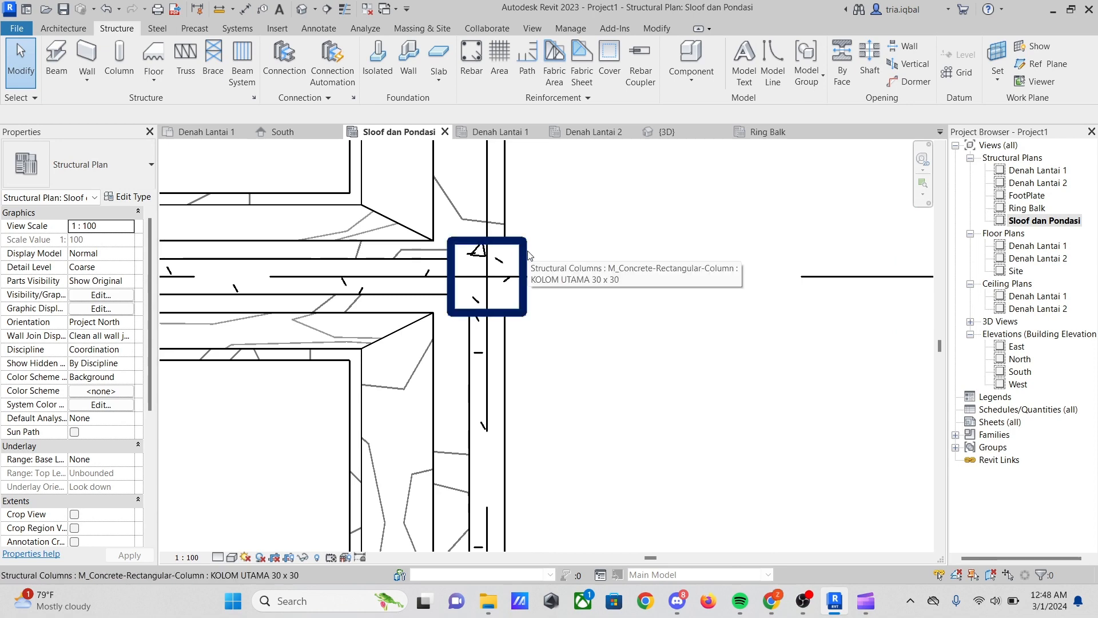
left_click(527, 256)
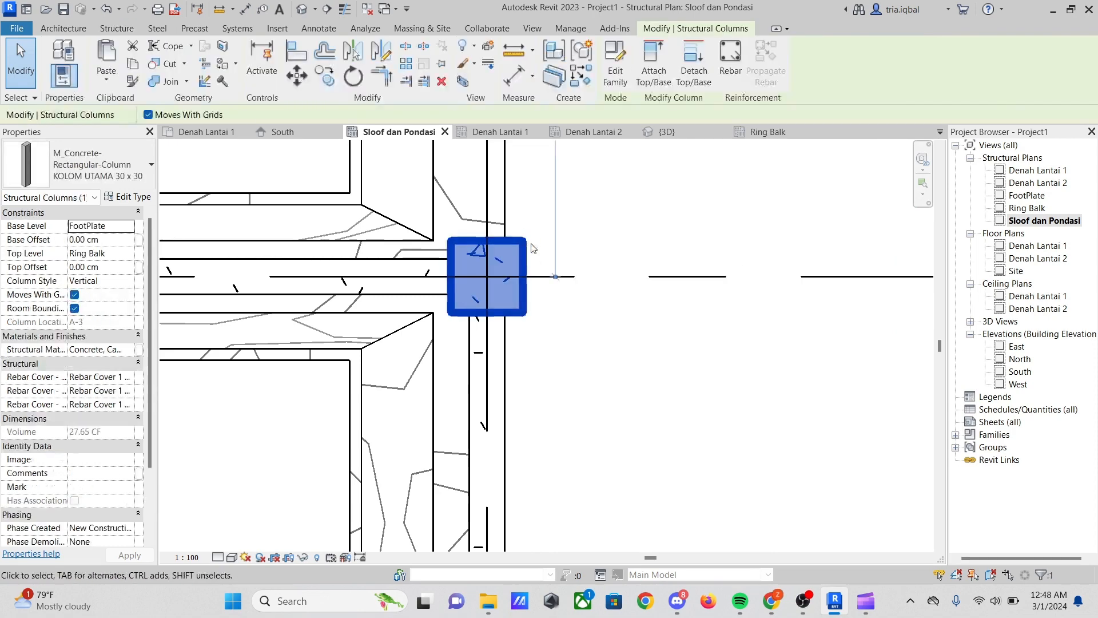
scroll(528, 256, "down", 5)
scroll(517, 480, "up", 3)
scroll(518, 480, "up", 1)
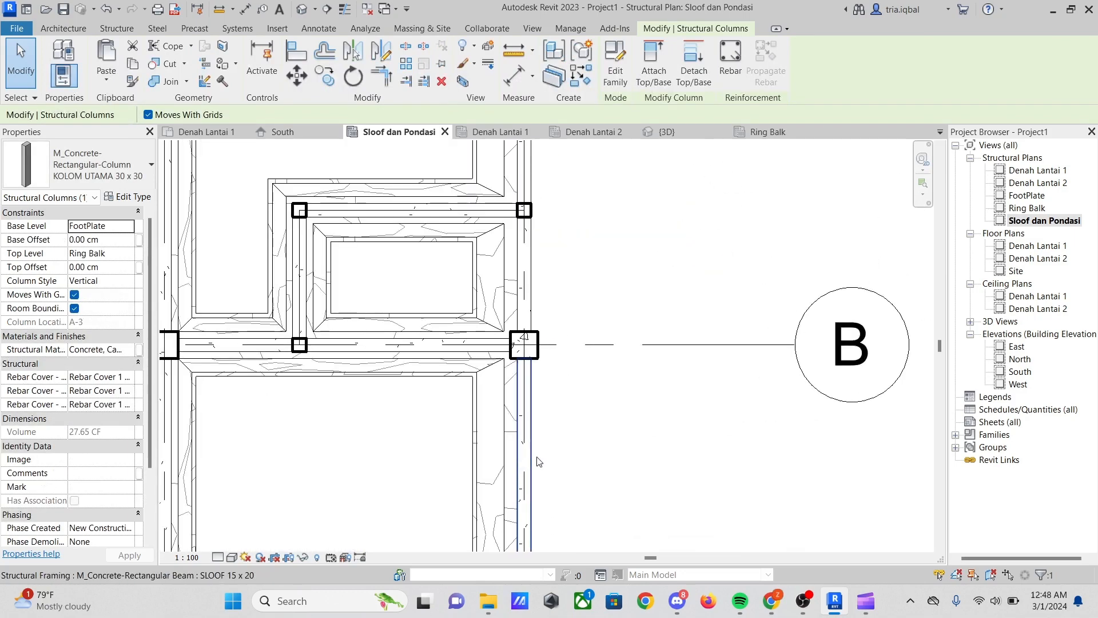
scroll(544, 395, "up", 2)
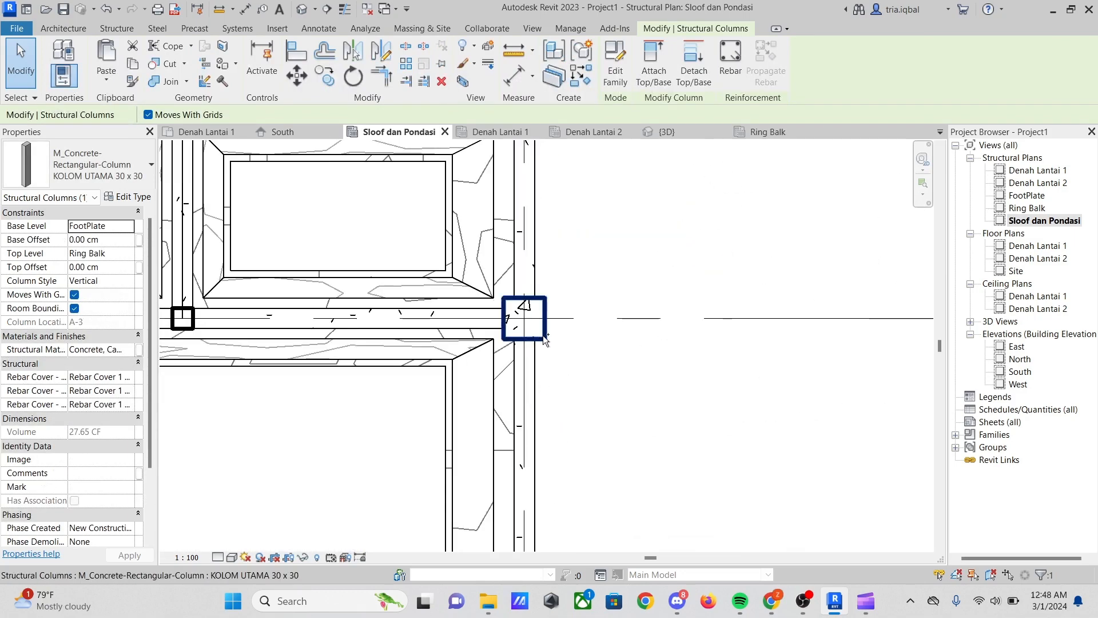
left_click(525, 318, "ctrl")
scroll(538, 344, "down", 5)
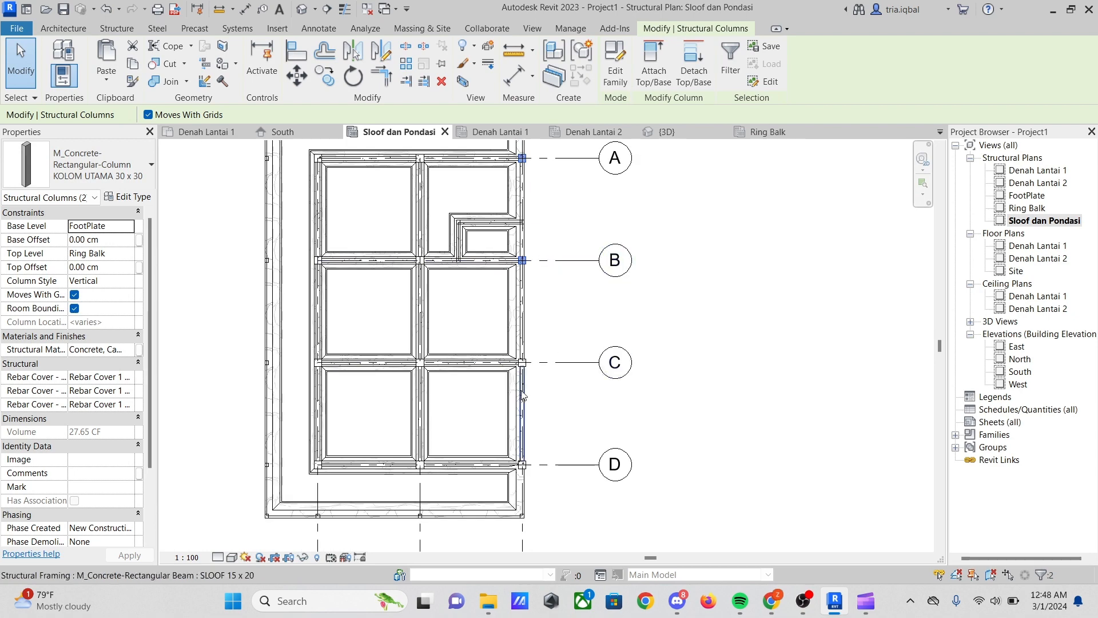
scroll(524, 393, "up", 3)
left_click(538, 335, "ctrl")
scroll(539, 343, "down", 3)
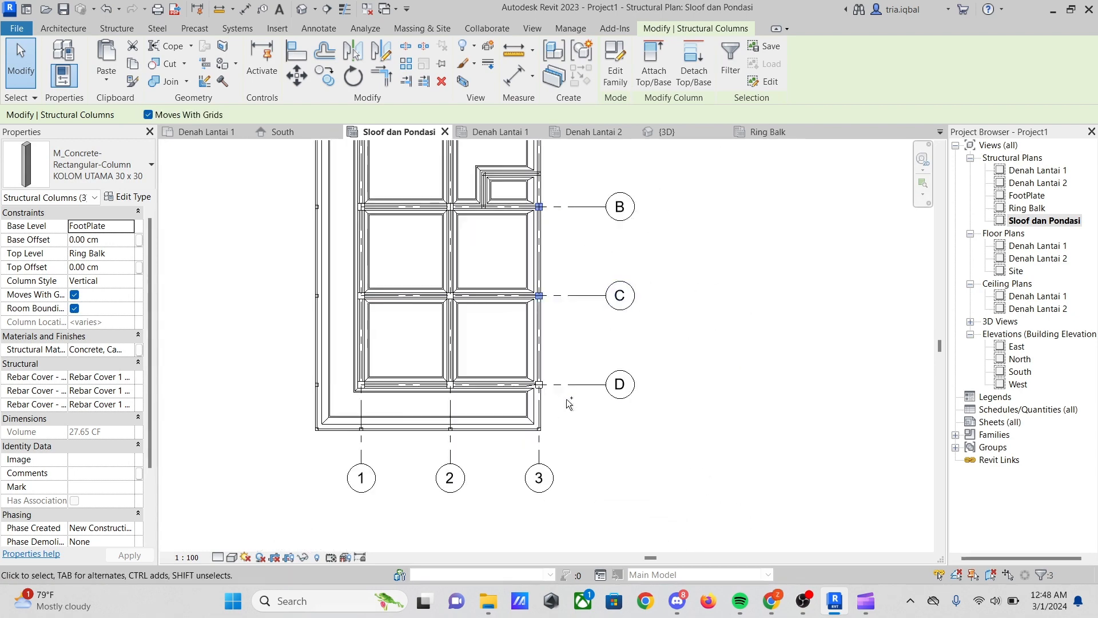
scroll(544, 389, "up", 2)
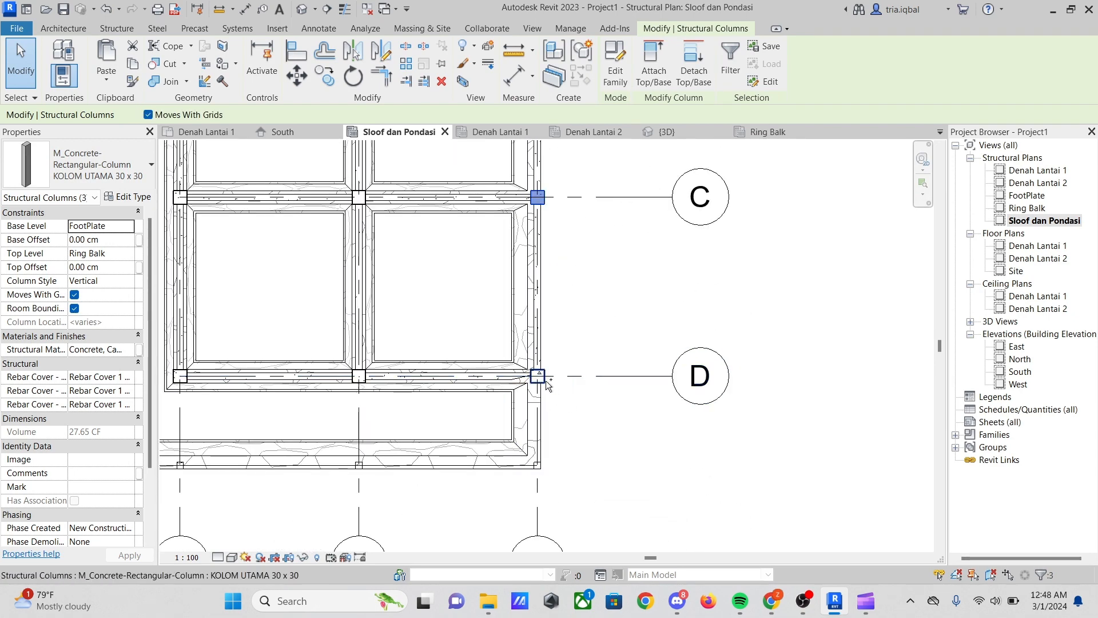
scroll(568, 346, "up", 3)
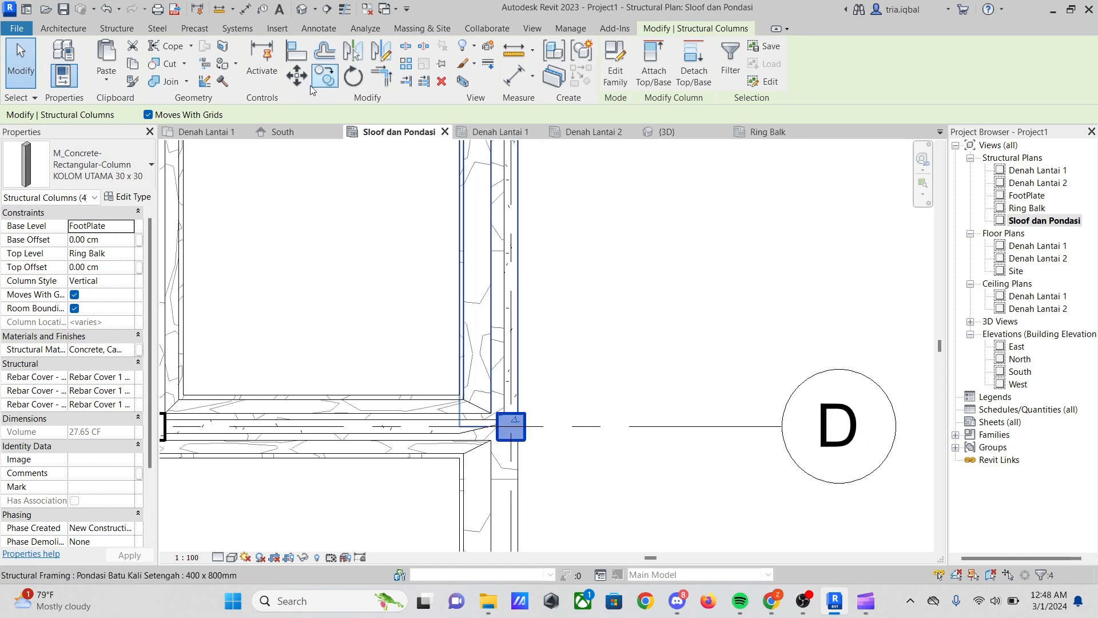
left_click(298, 77)
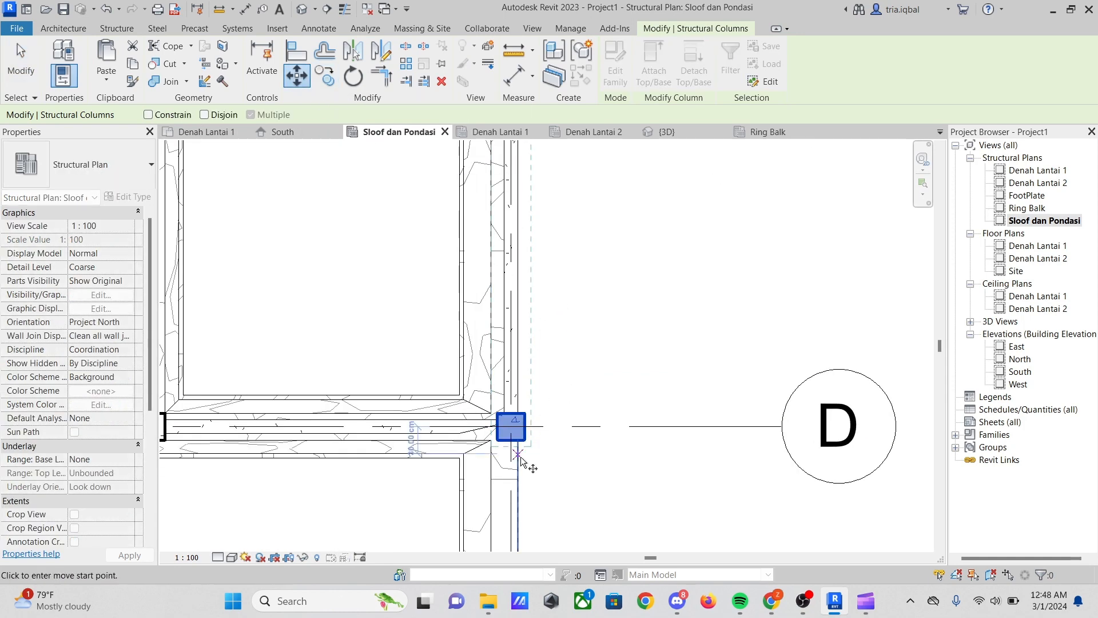
scroll(521, 457, "up", 5)
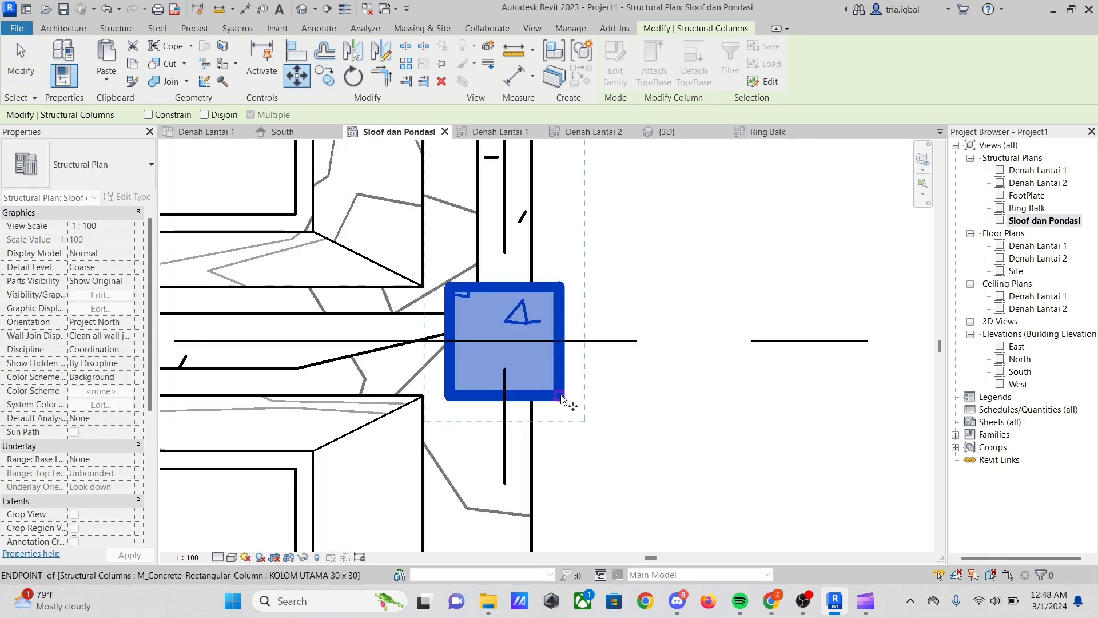
left_click(561, 393)
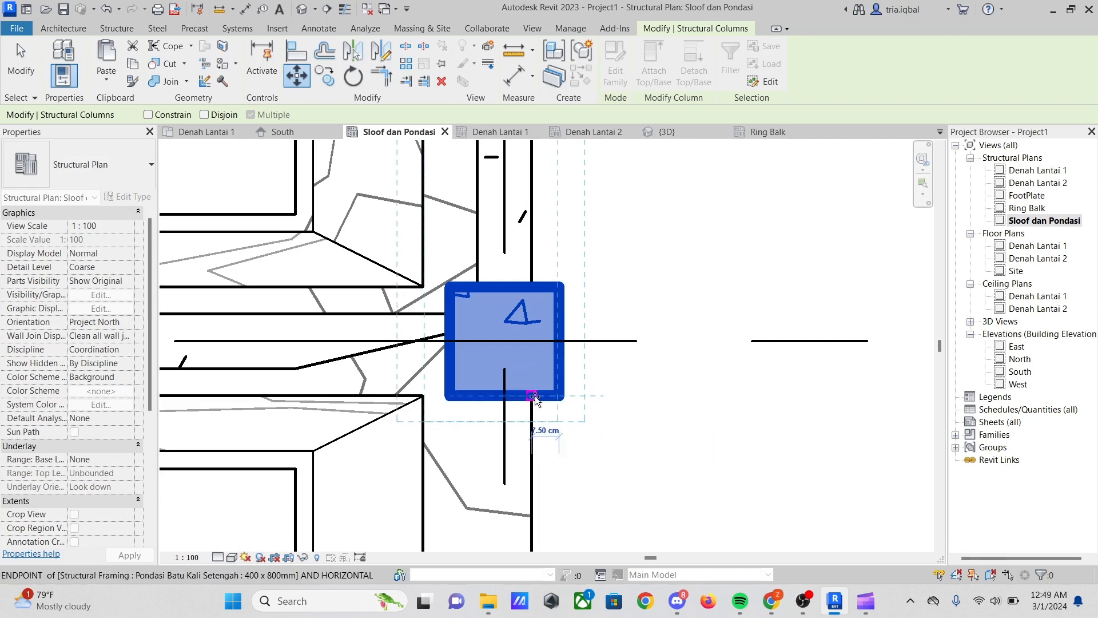
left_click(534, 396)
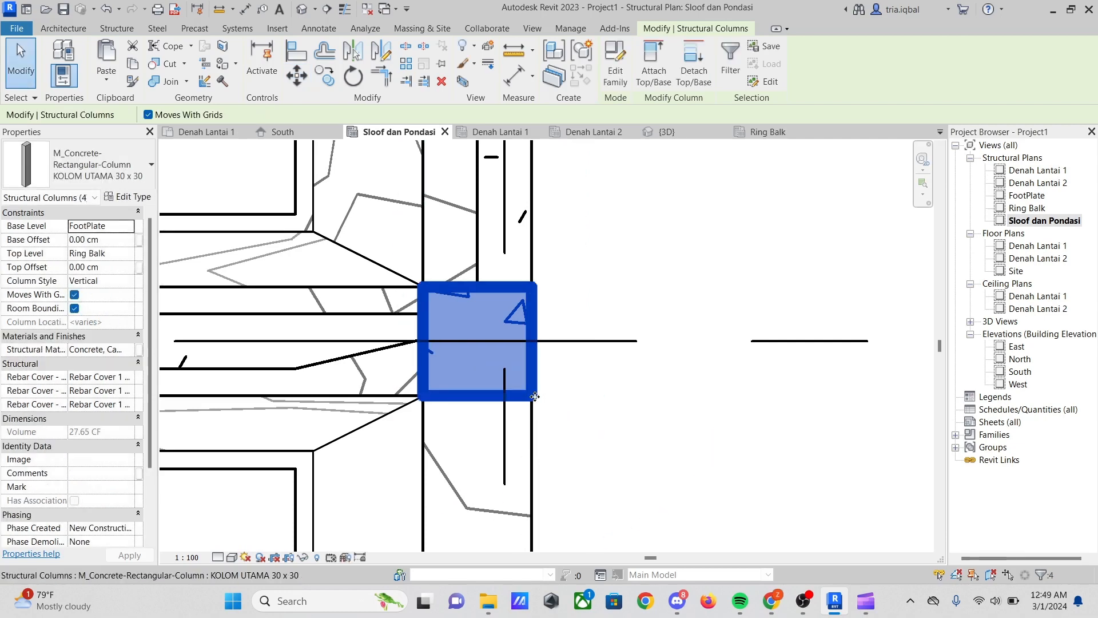
Examine the fit of the grid 3 columns against the foundations and the overall layout around grids A to D, and clear the selection
scroll(557, 443, "down", 5)
scroll(563, 443, "down", 8)
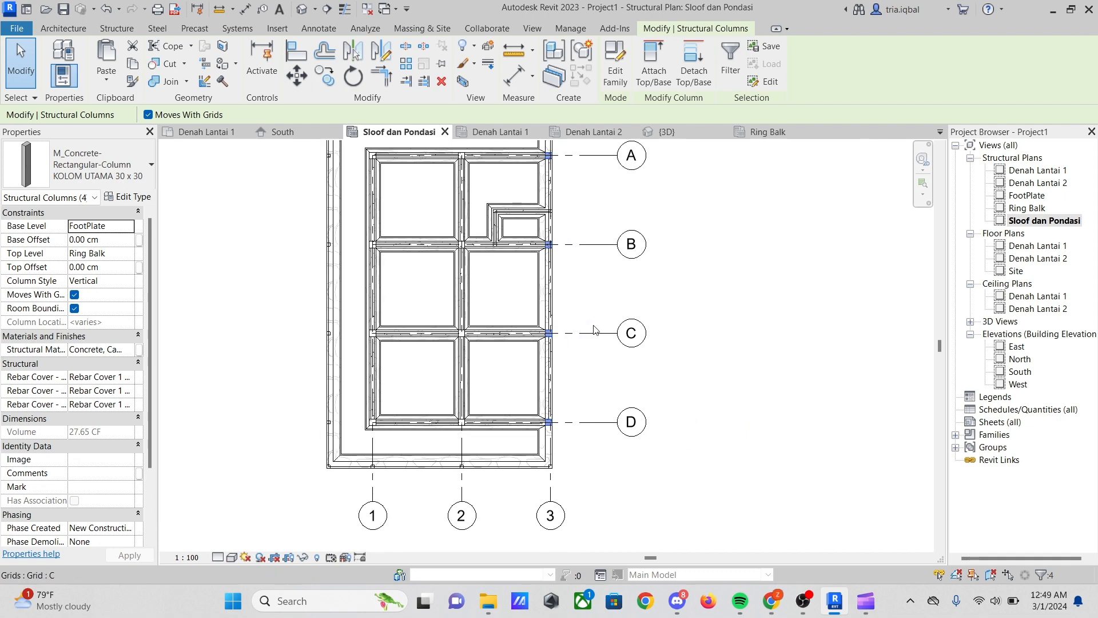
scroll(544, 182, "up", 10)
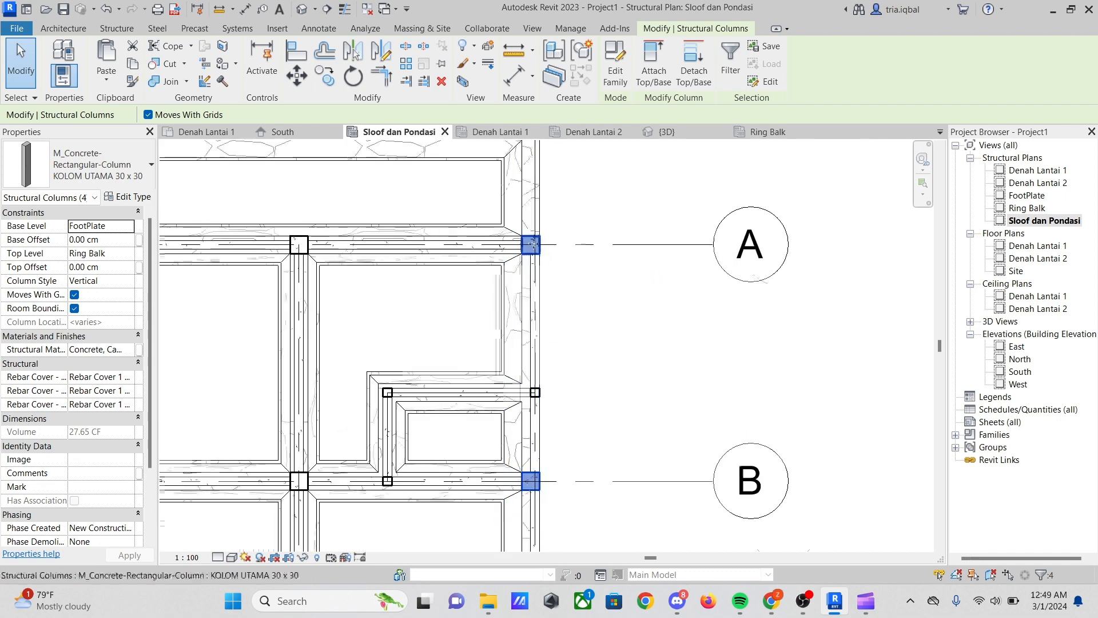
scroll(532, 232, "down", 10)
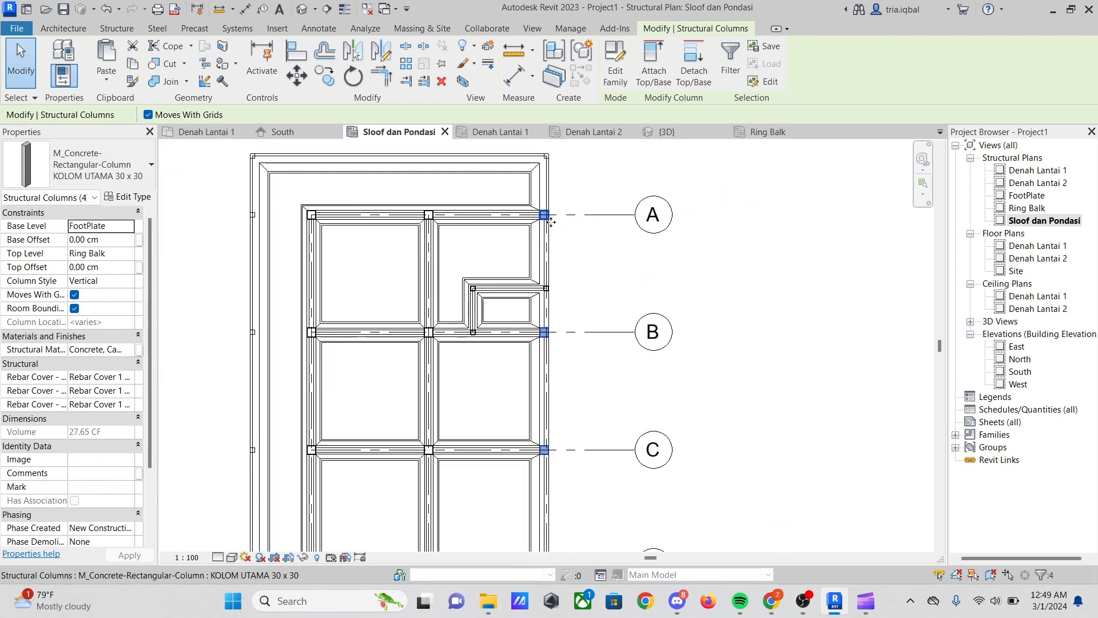
scroll(422, 218, "up", 5)
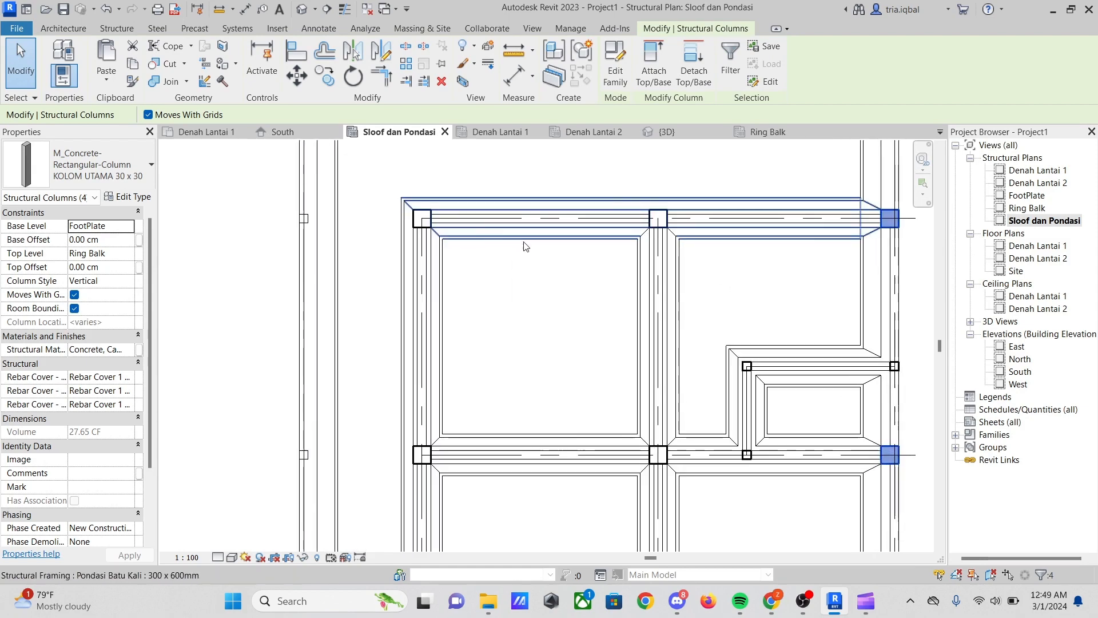
scroll(750, 207, "down", 2)
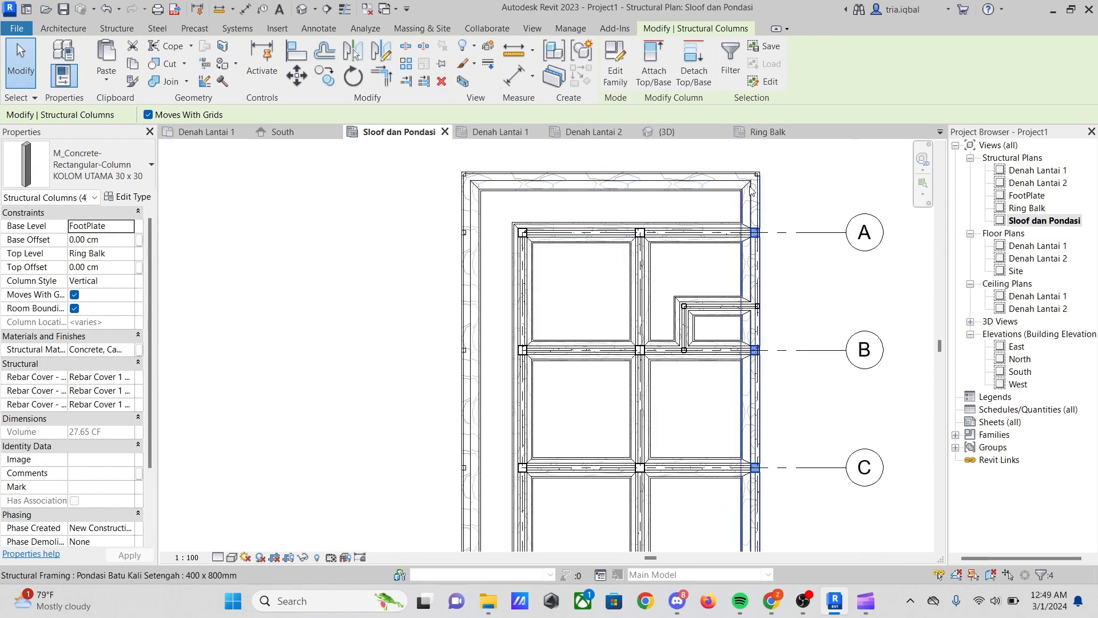
scroll(767, 201, "up", 3)
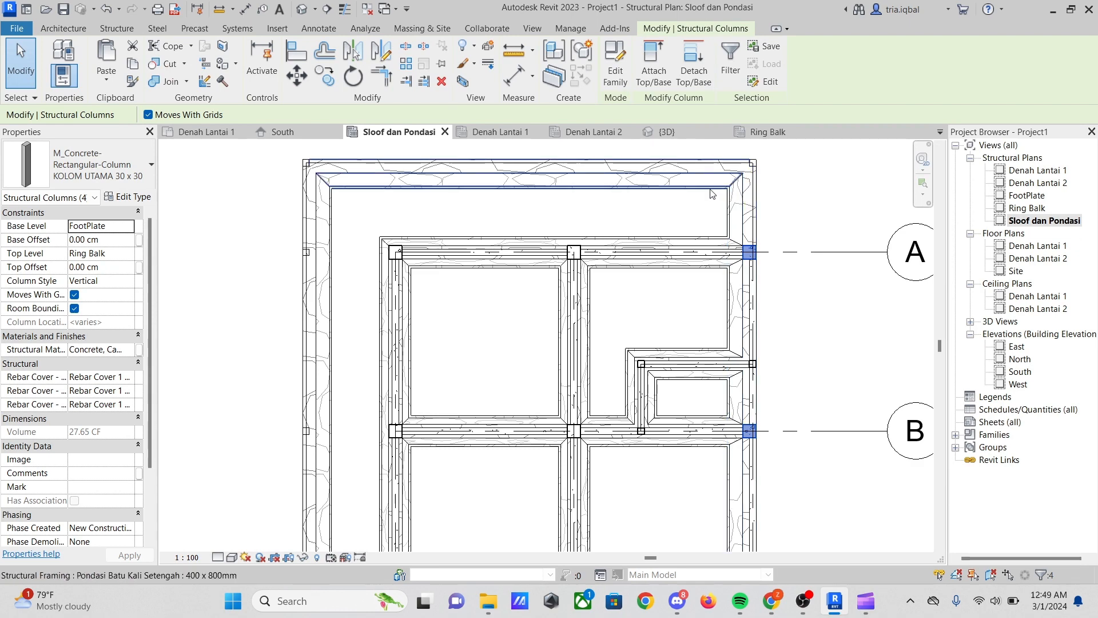
scroll(652, 182, "down", 3)
scroll(452, 176, "up", 5)
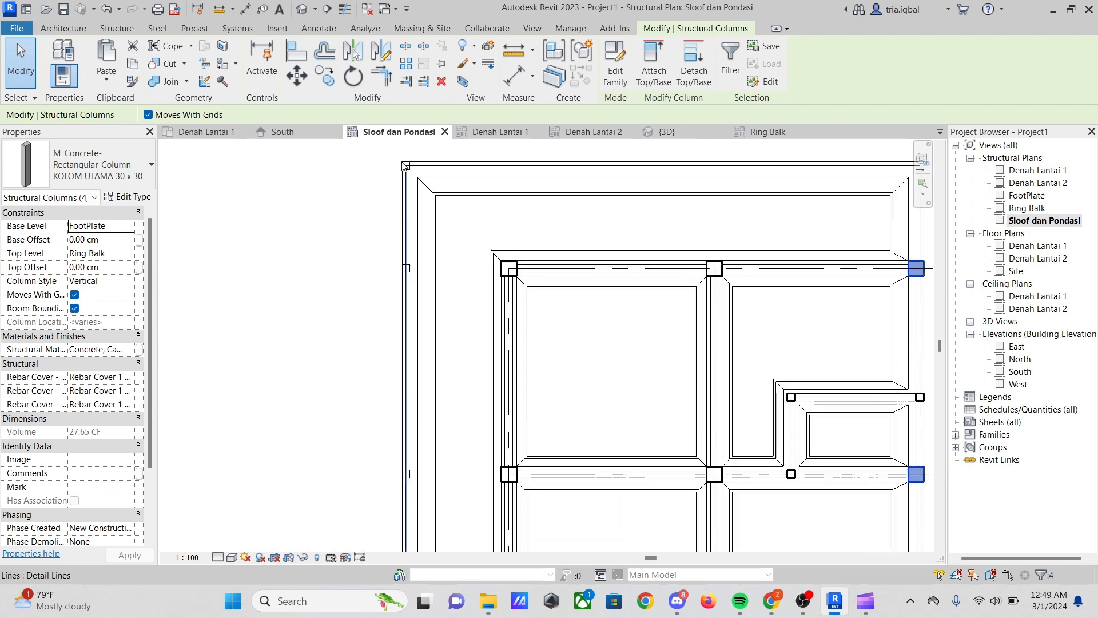
scroll(452, 177, "down", 3)
scroll(888, 253, "up", 5)
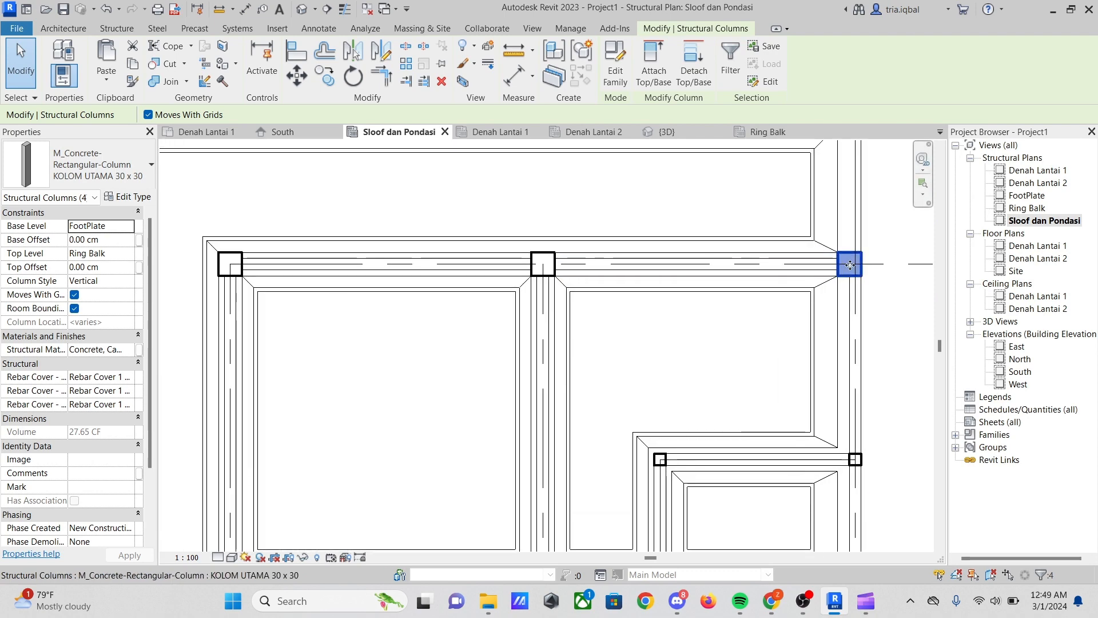
scroll(888, 254, "up", 3)
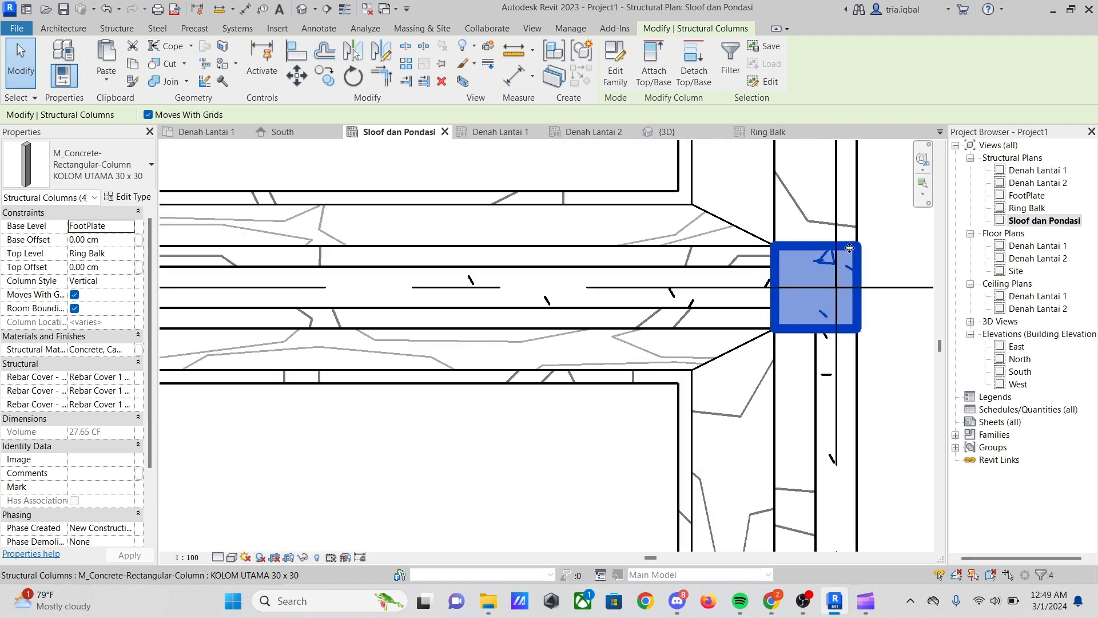
scroll(824, 284, "down", 5)
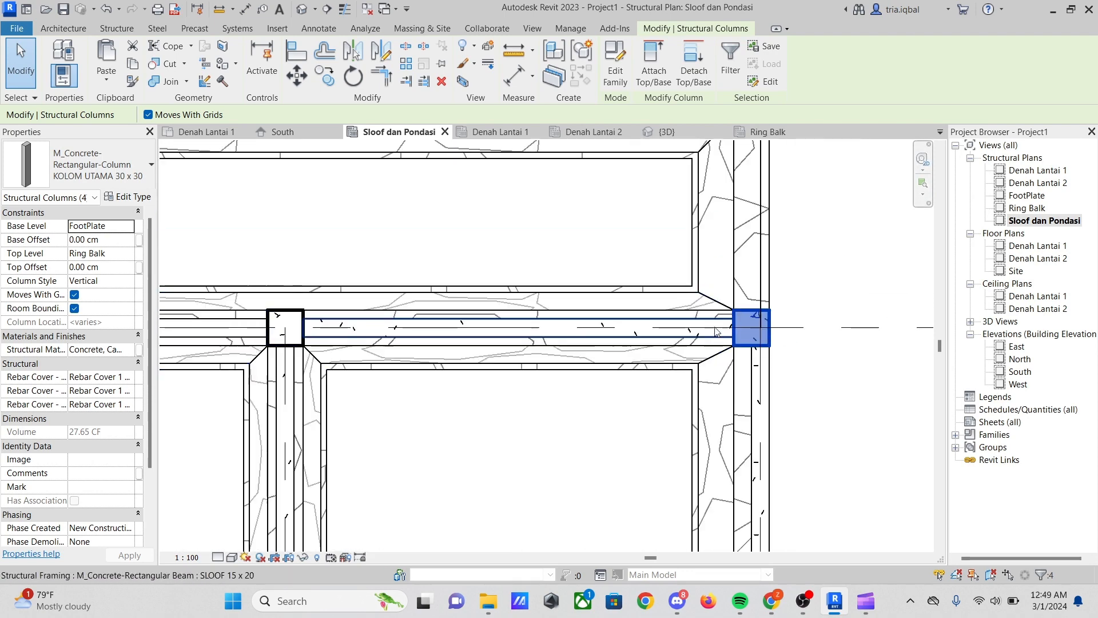
scroll(622, 274, "down", 6)
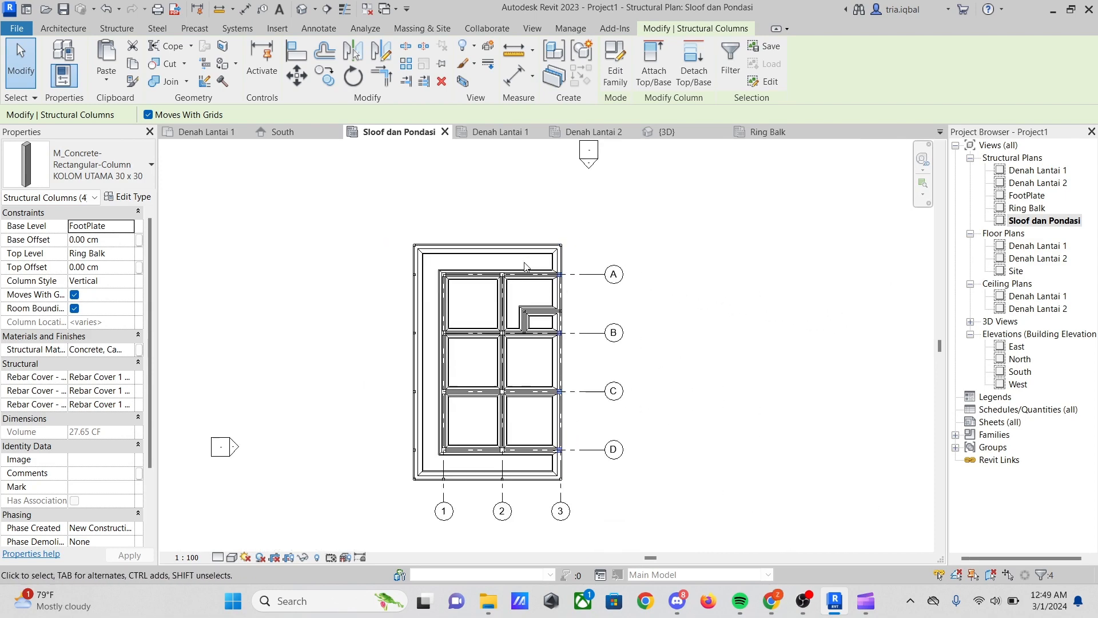
scroll(547, 319, "up", 2)
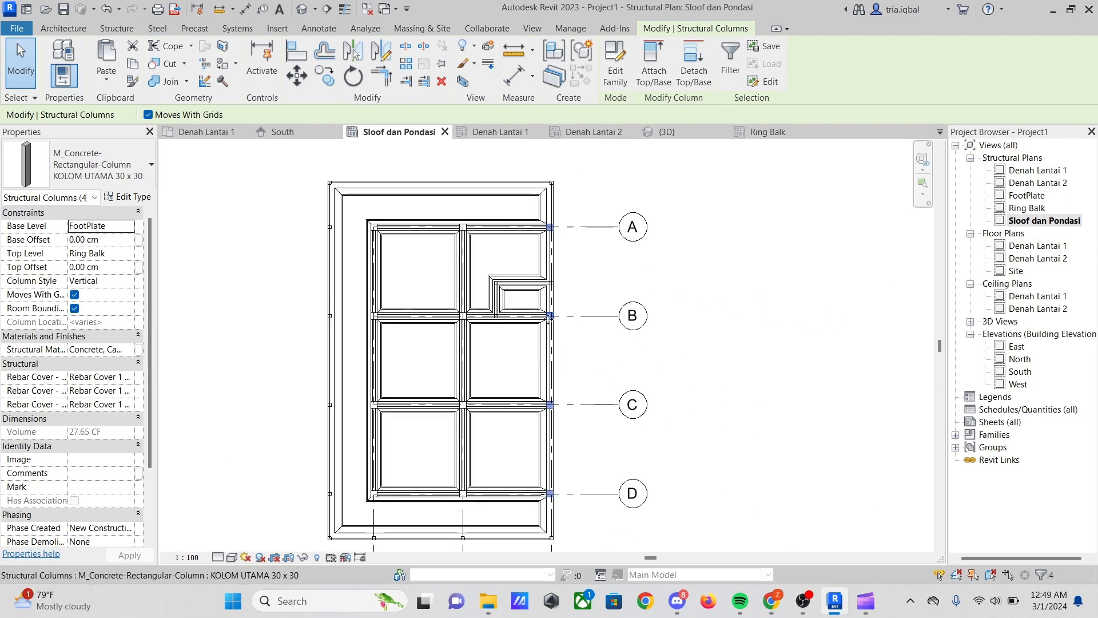
scroll(580, 228, "up", 2)
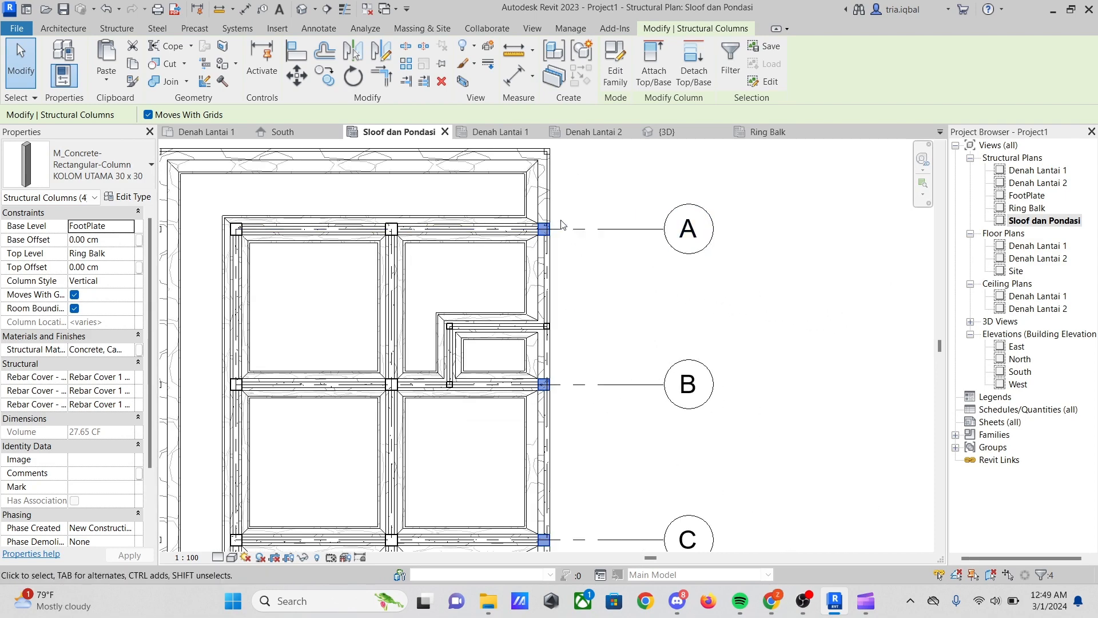
scroll(474, 290, "down", 2)
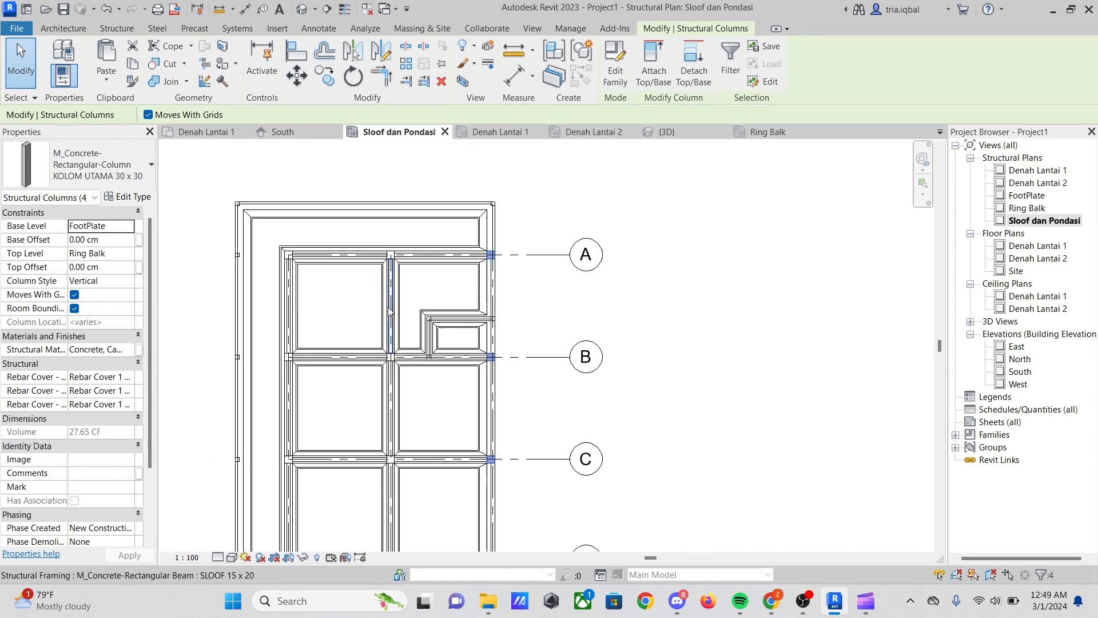
left_click(502, 299)
In the 3D view, set the two KOLOM PRAKTIS 15 x 15 corner columns beyond grid A to base level Sloof dan Pondasi and top level Denah Lantai 1
left_click(658, 132)
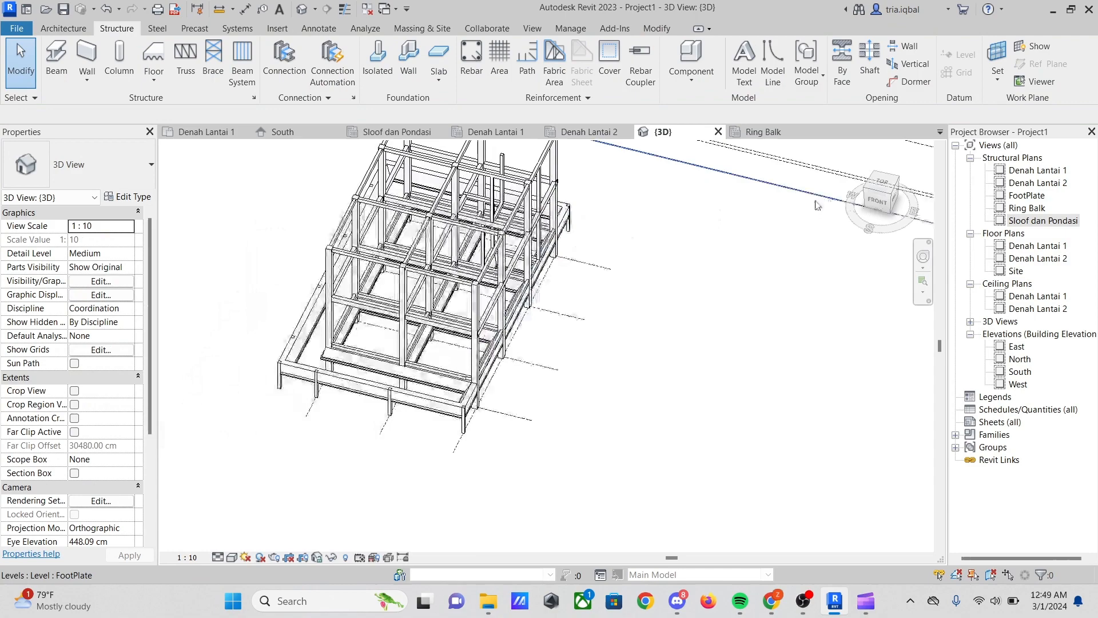
left_click(893, 200)
middle_click_drag(771, 150, 689, 182, "shift")
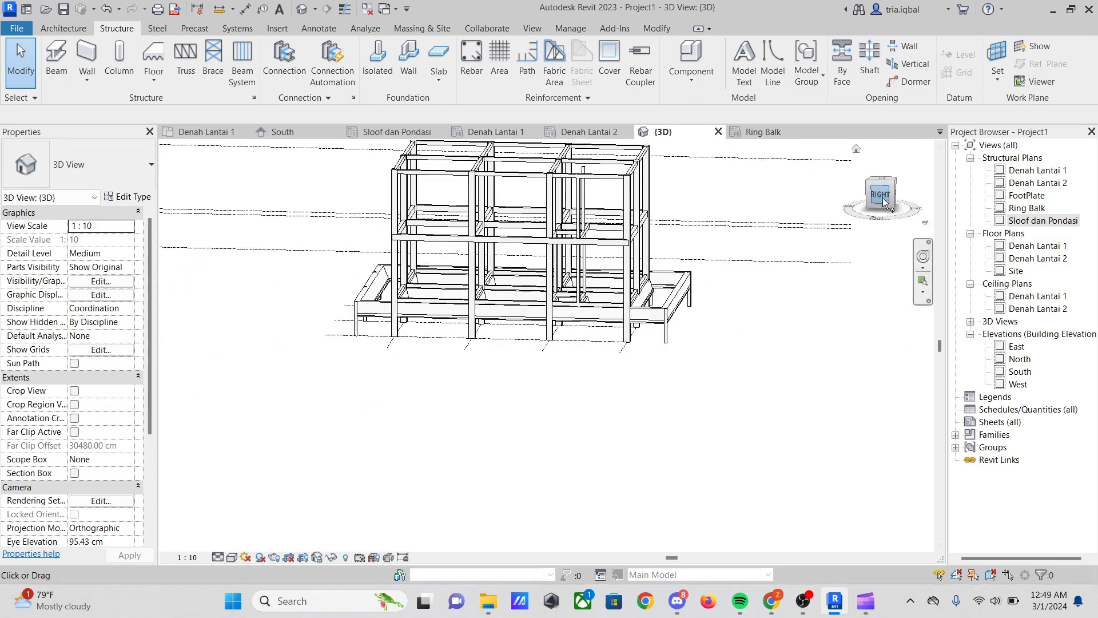
scroll(865, 209, "up", 4)
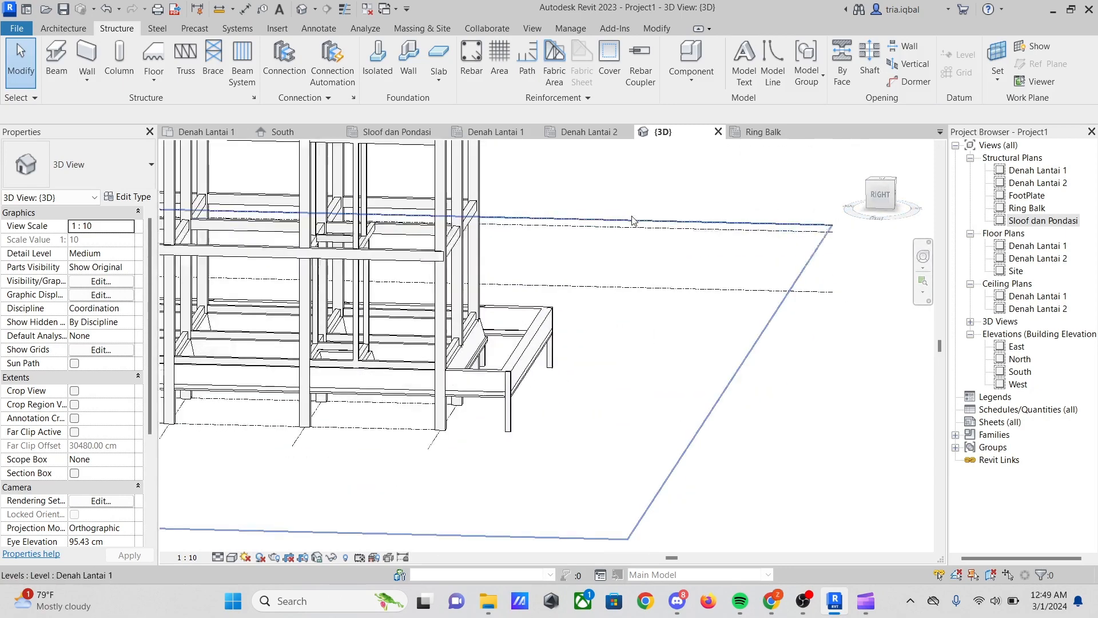
scroll(537, 382, "up", 3)
left_click(571, 338)
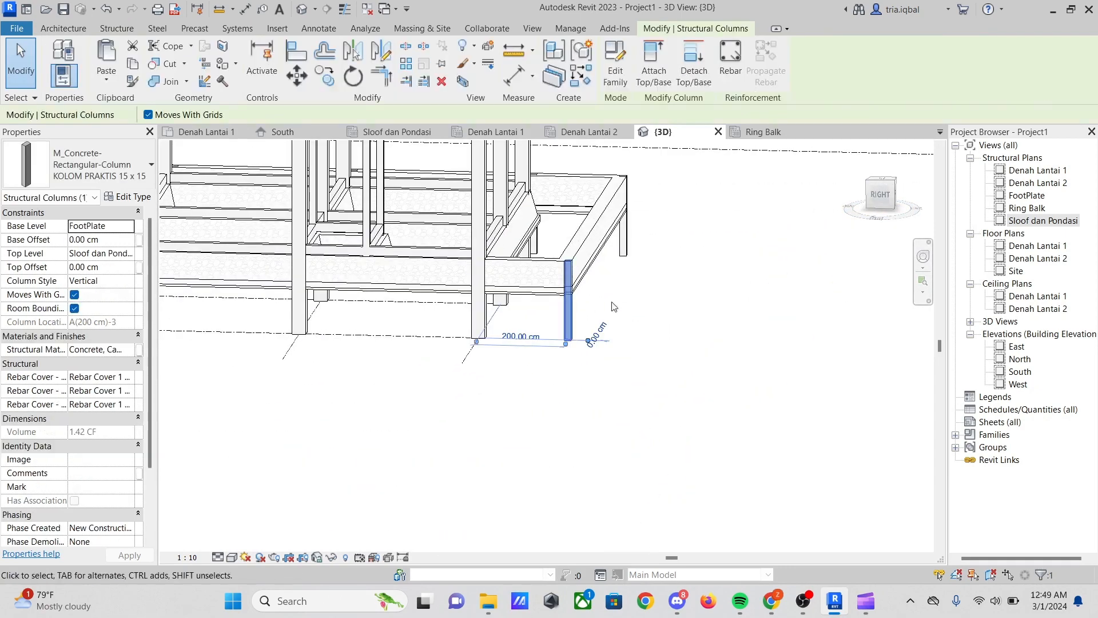
left_click(624, 250, "ctrl")
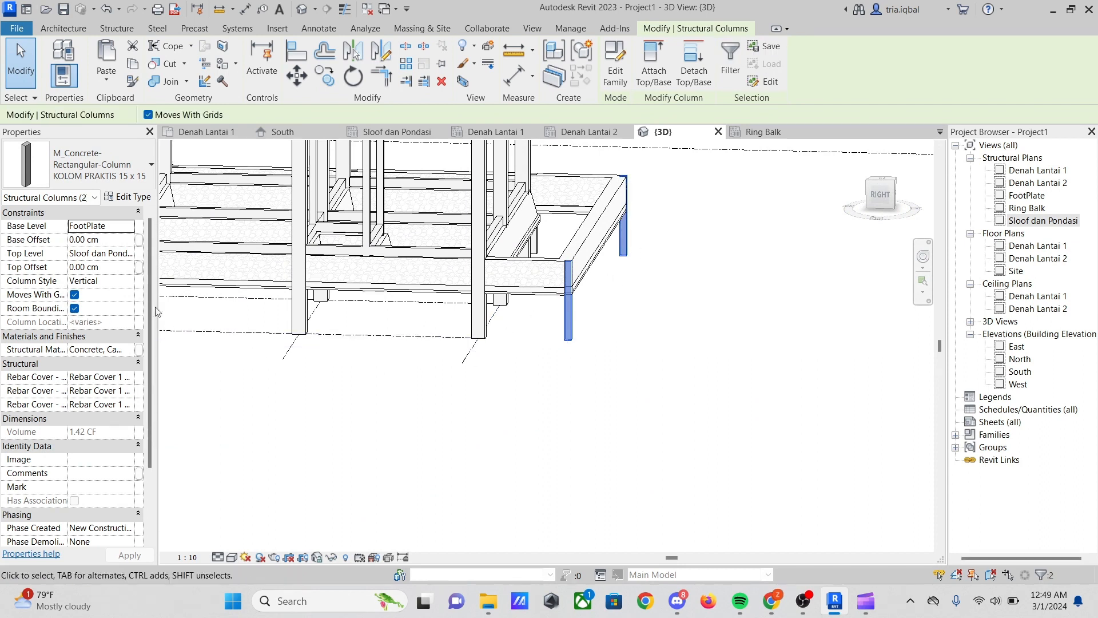
left_click(129, 228)
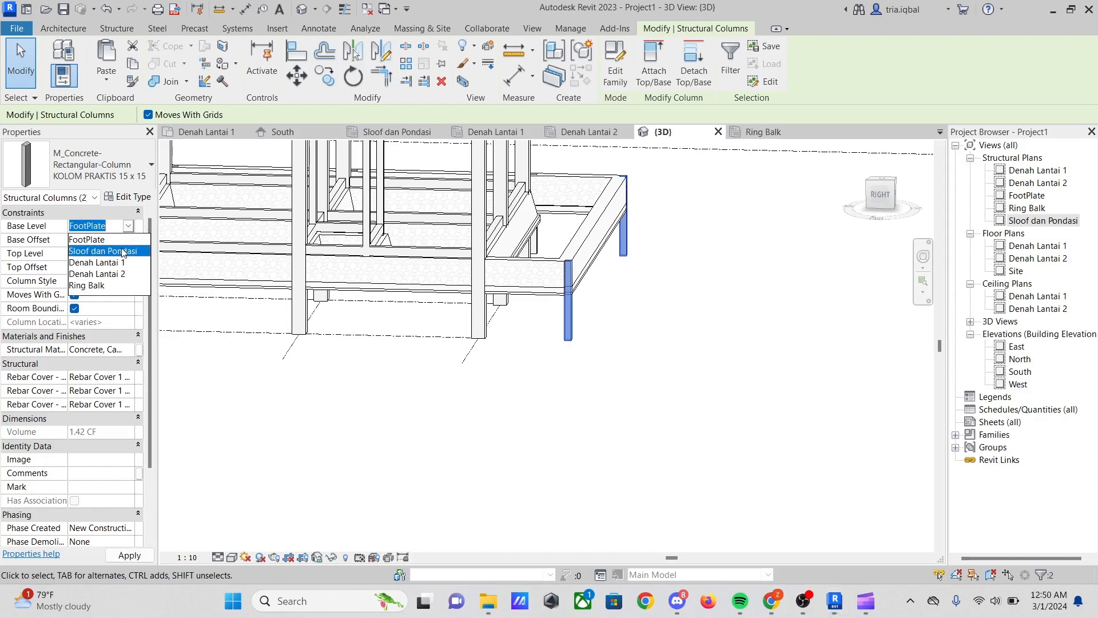
left_click(123, 252)
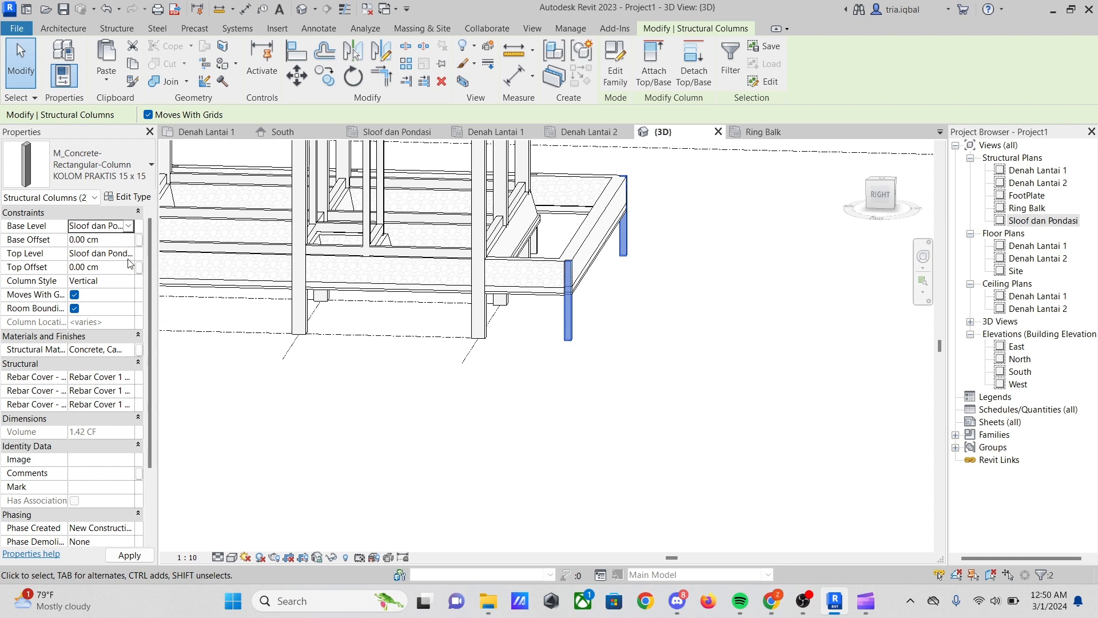
left_click(130, 254)
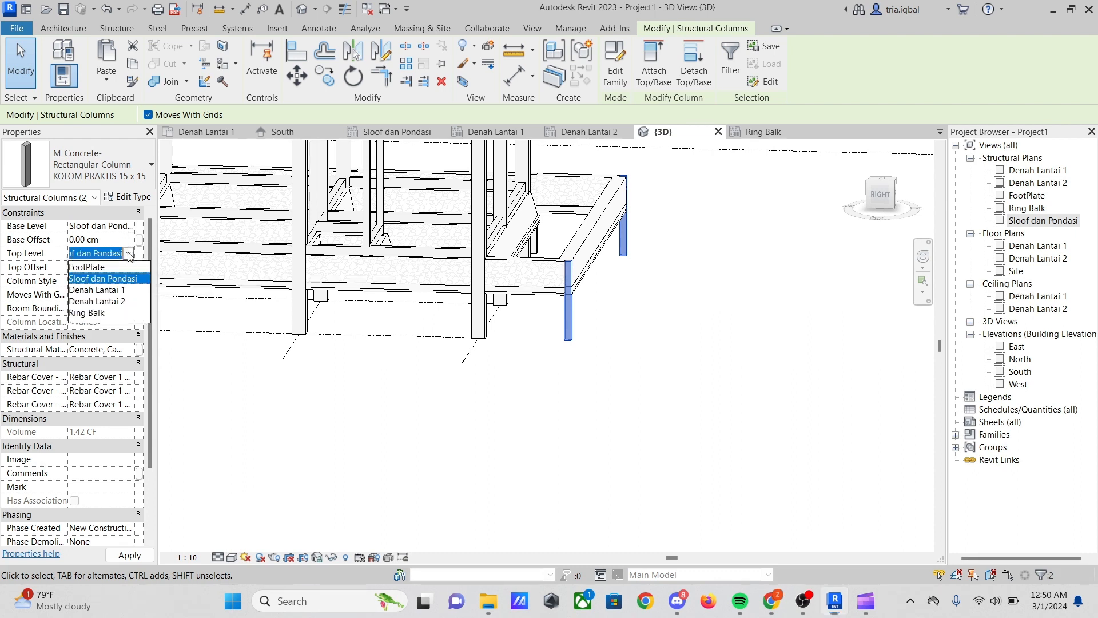
left_click(124, 289)
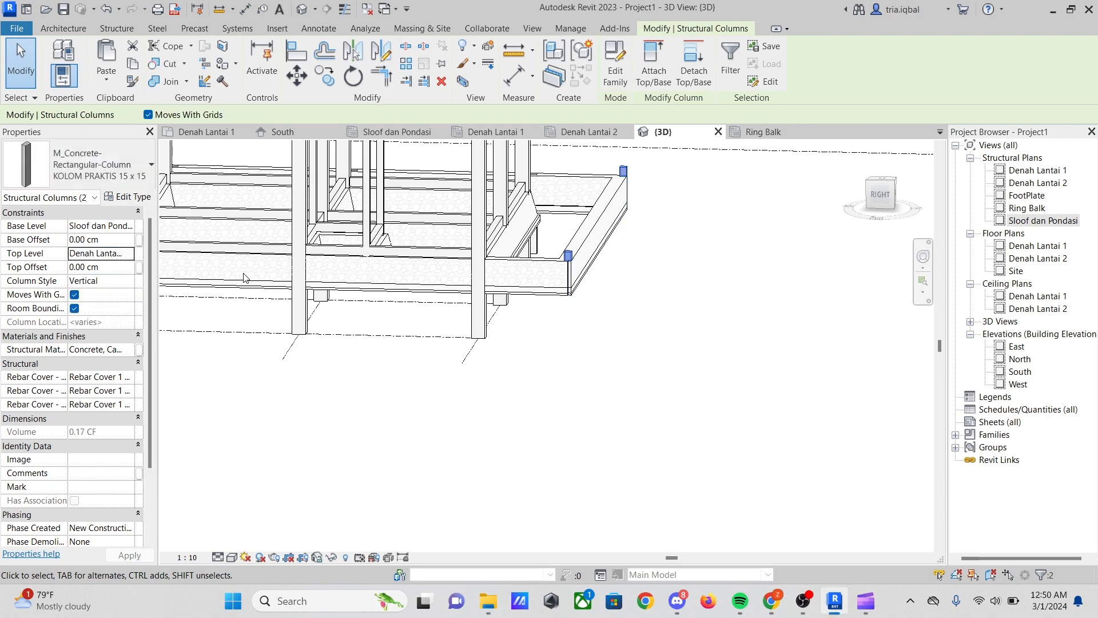
Set the top level of the two selected KOLOM PRAKTIS 15 x 15 corner columns to Denah Lantai 2 and clear the selection
left_click(132, 254)
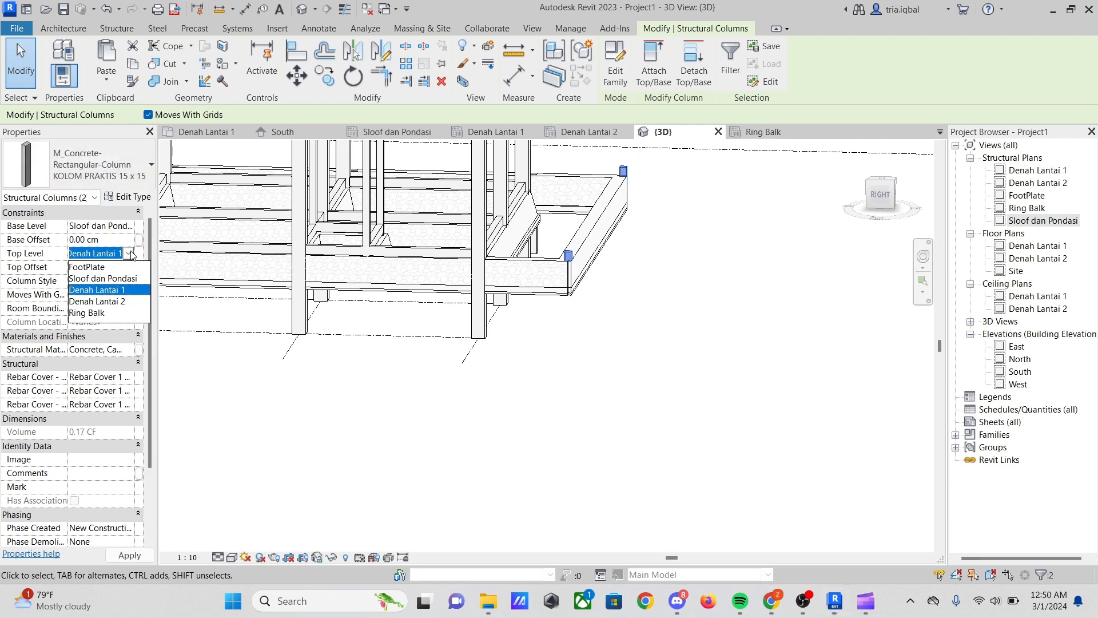
left_click(125, 302)
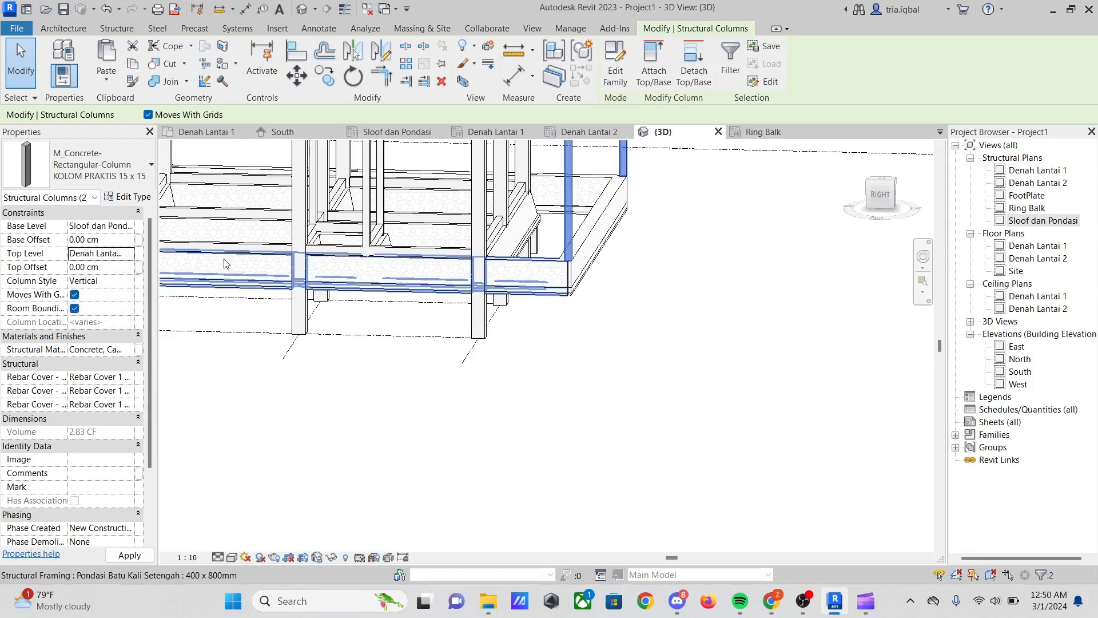
scroll(404, 327, "down", 2)
scroll(455, 289, "up", 1)
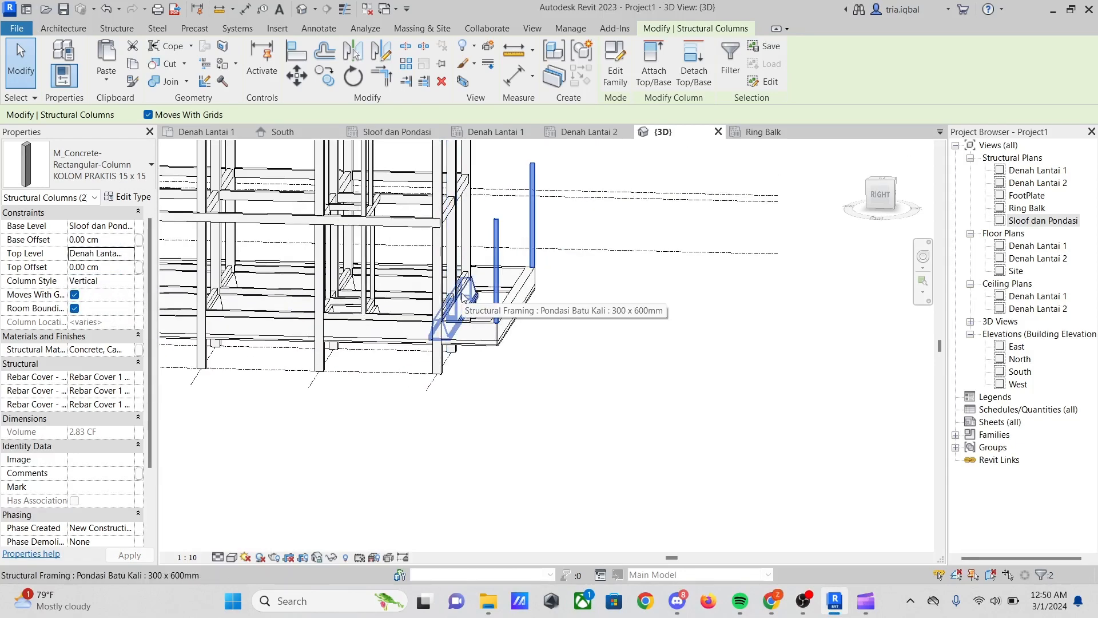
key("Escape")
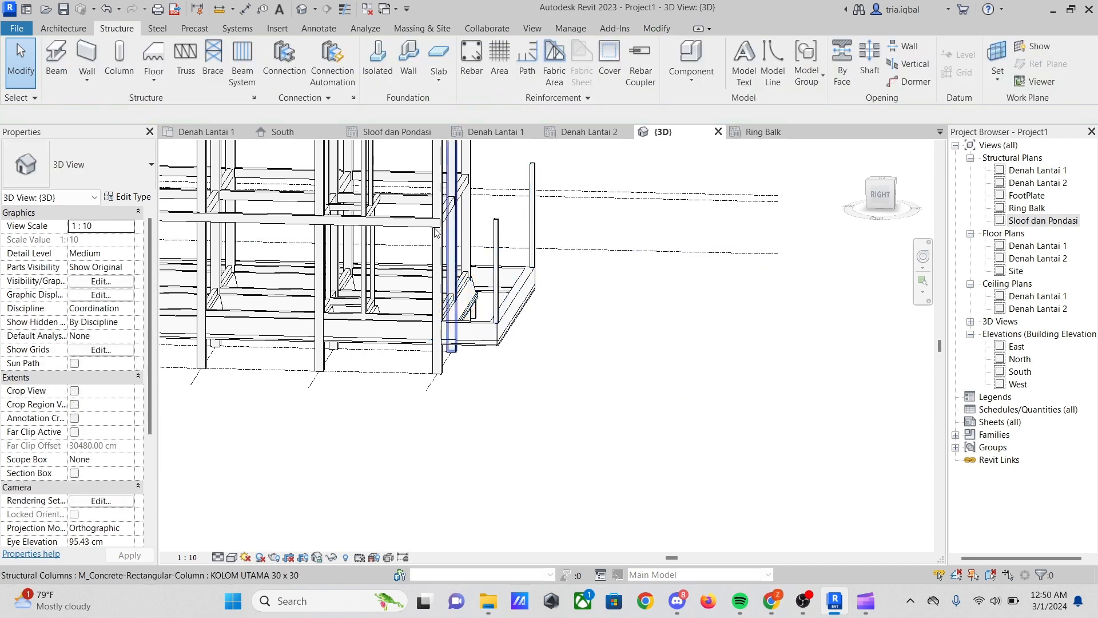
Examine in 3D how the KOLOM PRAKTIS columns meet the RINGBALK 15 x 20 beams at the top of the frame
scroll(490, 262, "down", 3)
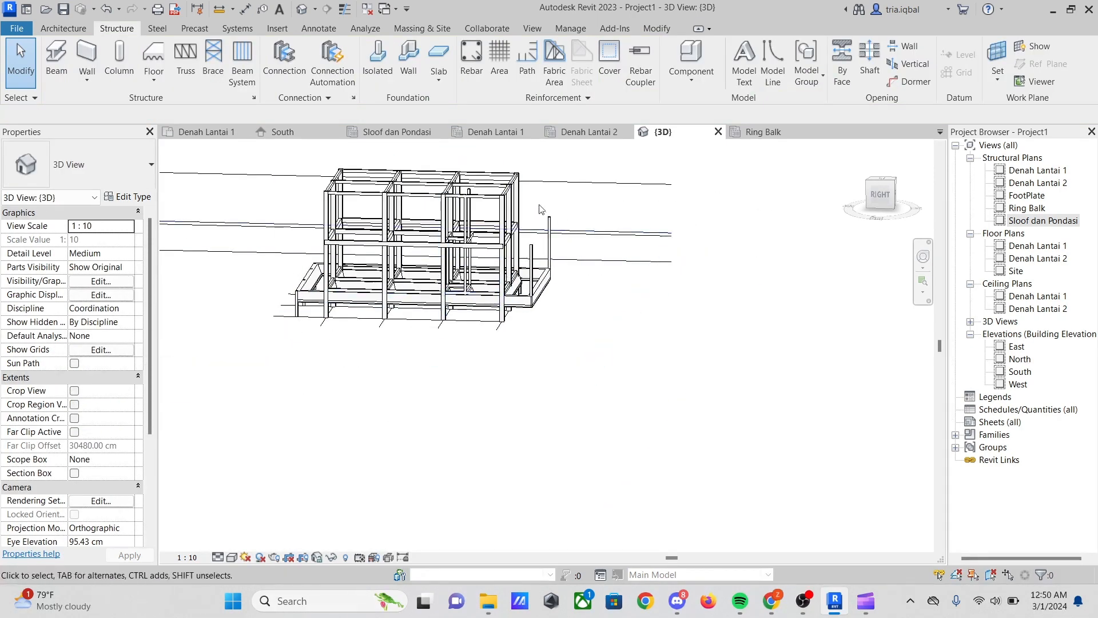
scroll(518, 199, "up", 3)
scroll(423, 203, "up", 5)
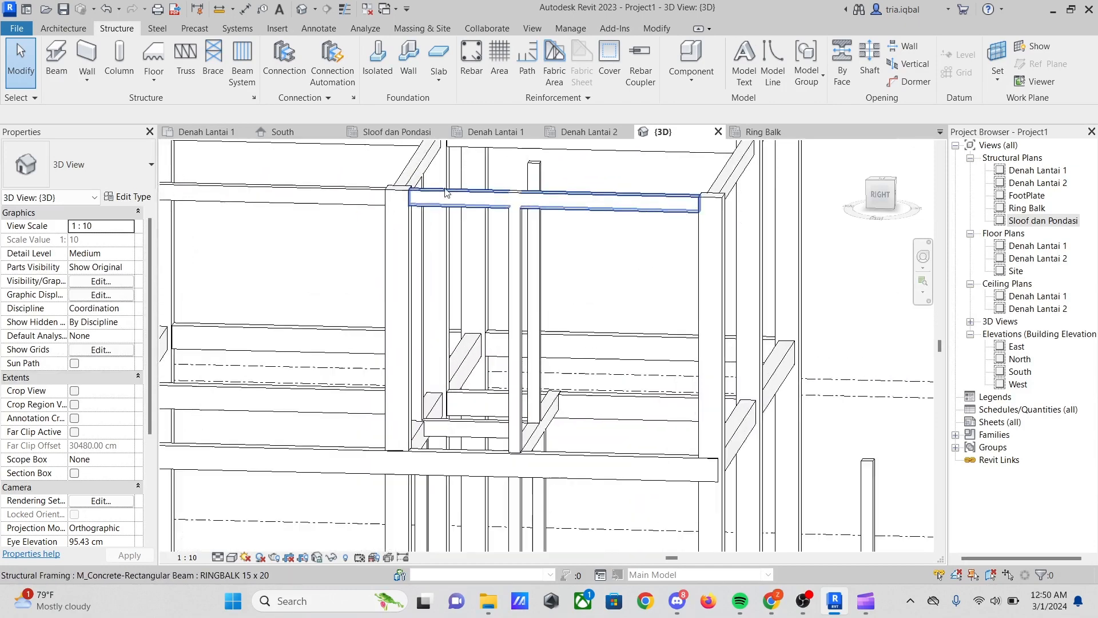
scroll(526, 261, "down", 4)
scroll(532, 207, "up", 6)
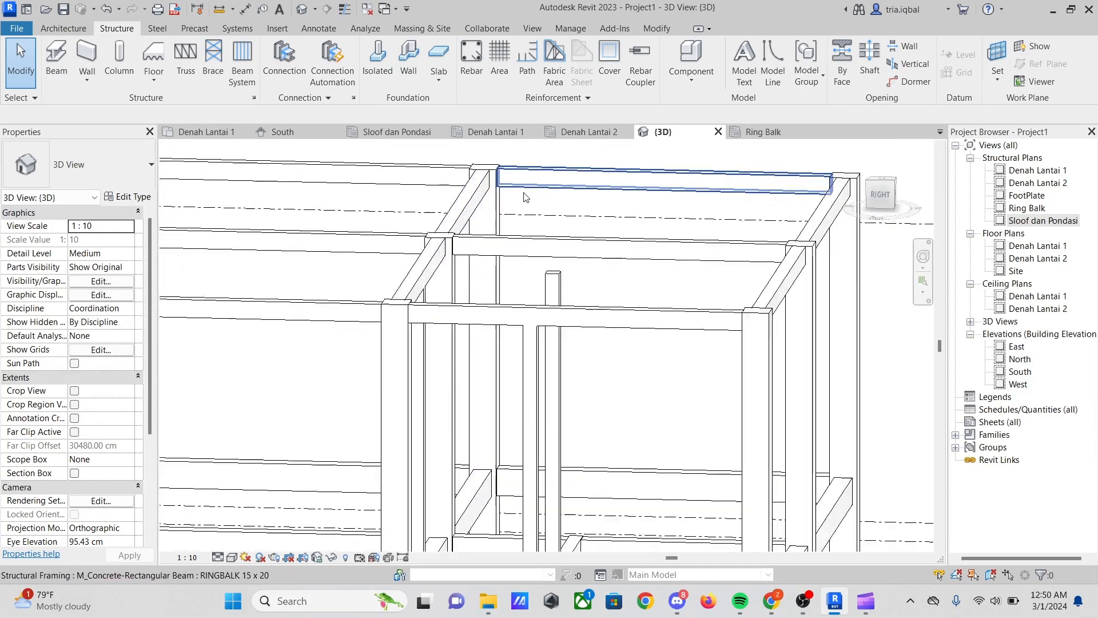
scroll(532, 207, "down", 3)
scroll(558, 212, "up", 3)
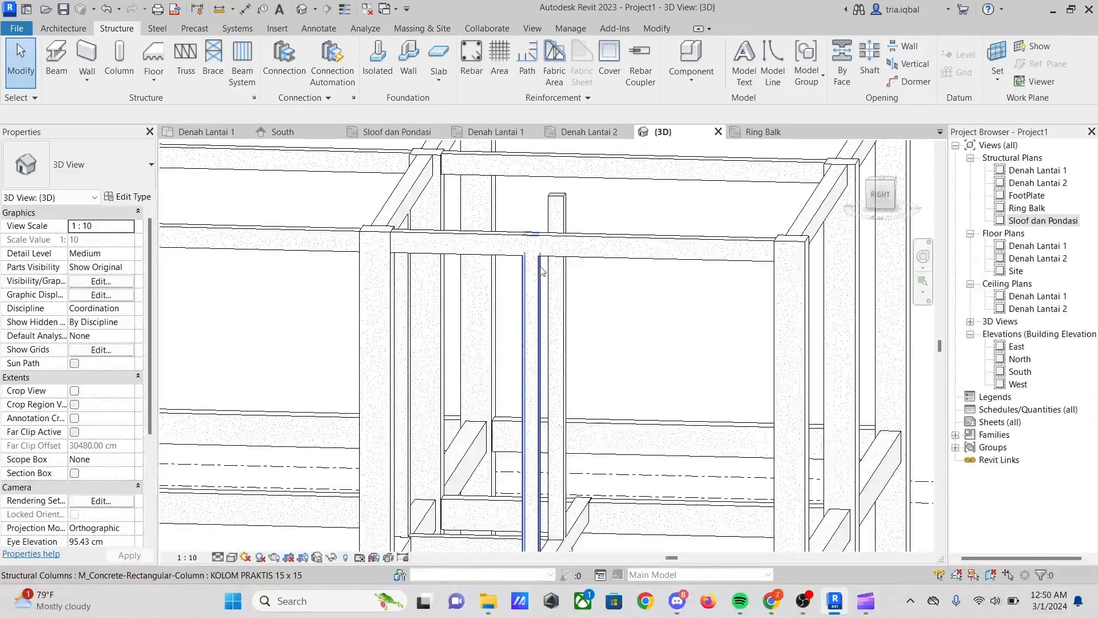
scroll(543, 290, "down", 2)
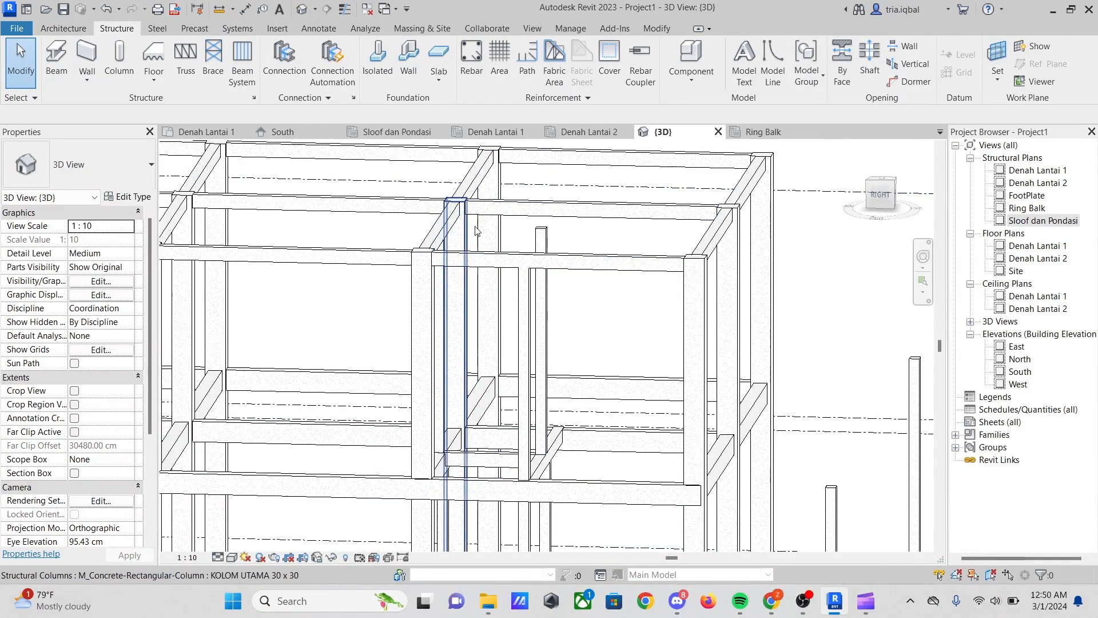
scroll(484, 284, "down", 3)
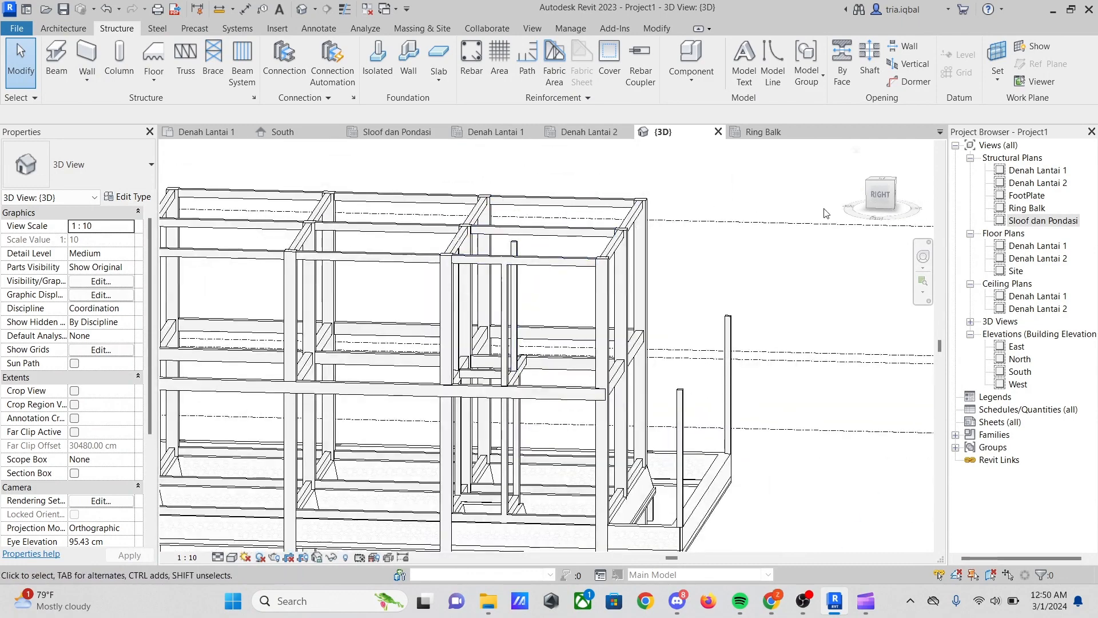
Examine the column bases along the stone foundation and the overall structural frame in 3D
scroll(658, 276, "down", 4)
scroll(478, 444, "up", 5)
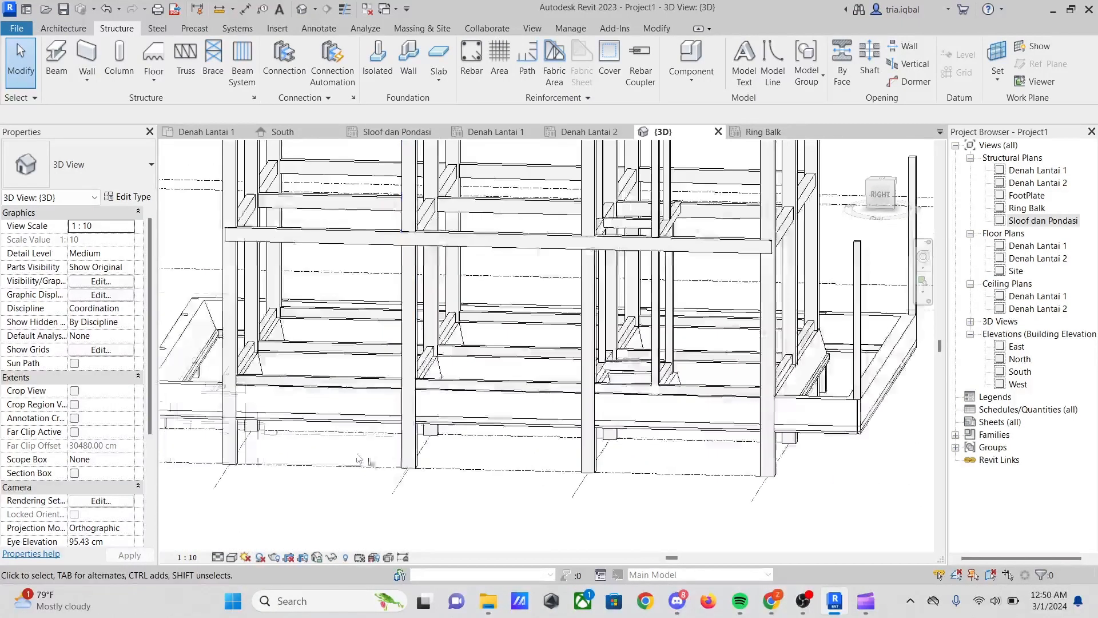
scroll(452, 428, "down", 2)
scroll(469, 423, "down", 2)
scroll(250, 444, "up", 3)
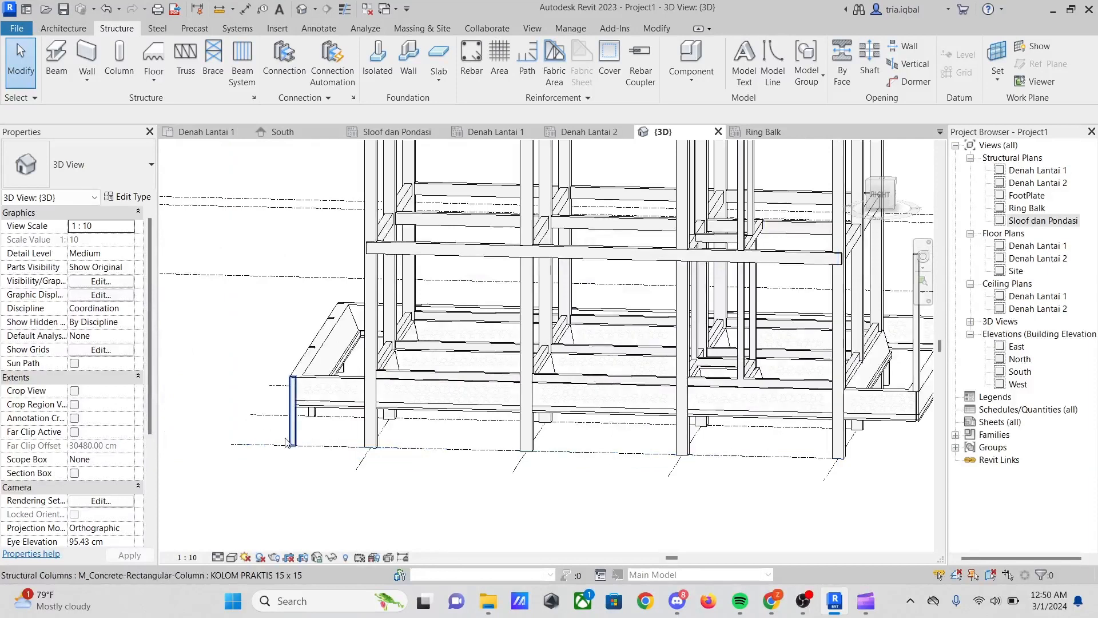
scroll(403, 466, "down", 3)
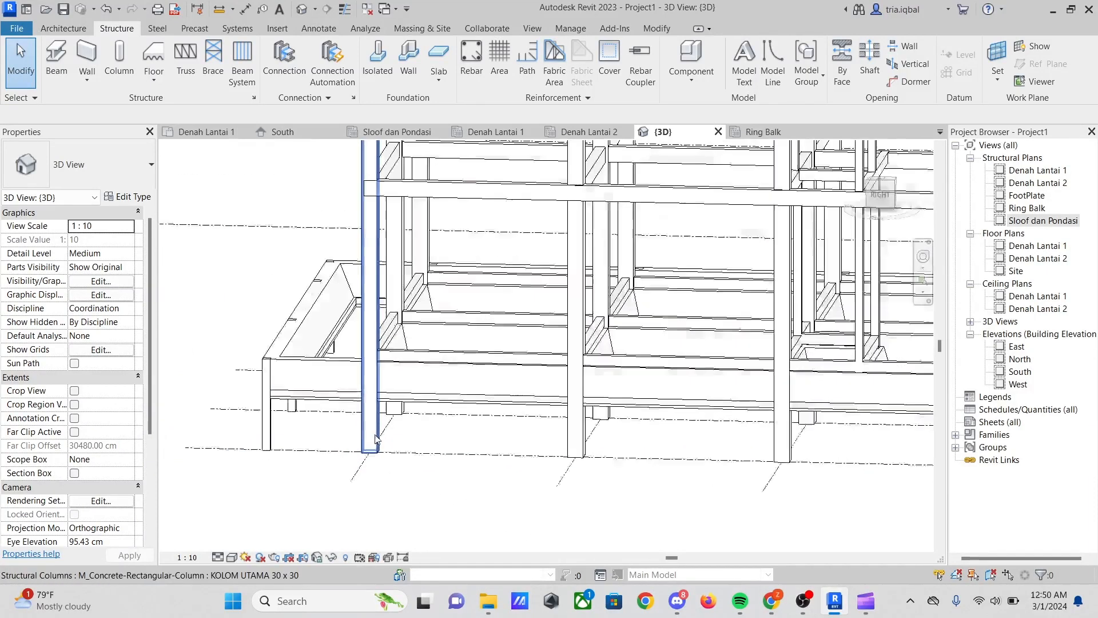
scroll(508, 424, "down", 2)
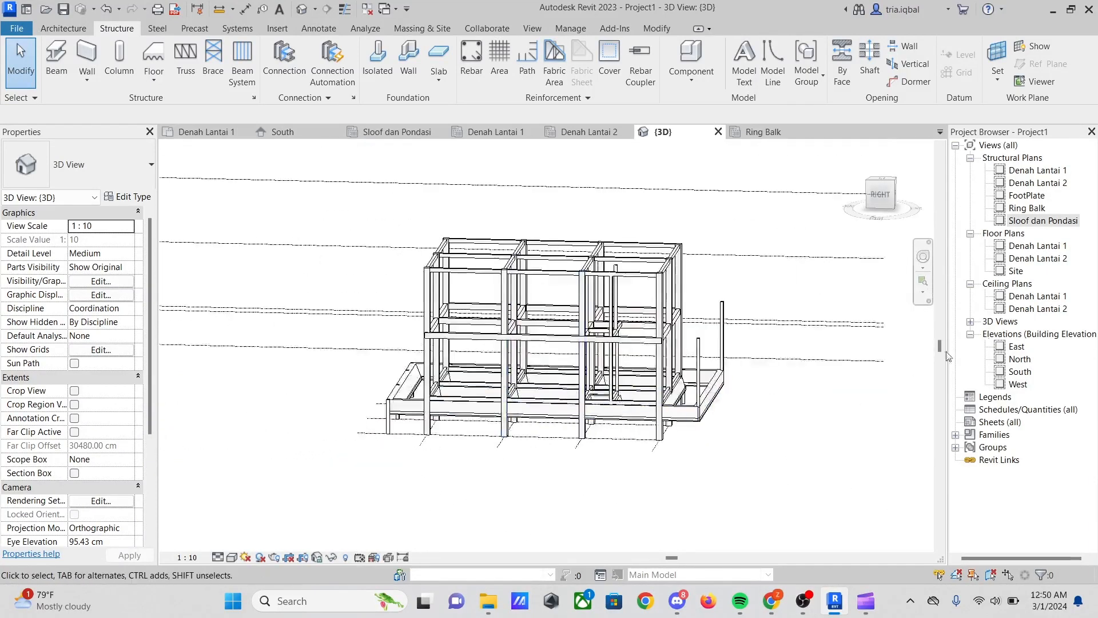
Open the FootPlate structural plan and view the columns around grids A to D
double_click(1028, 216)
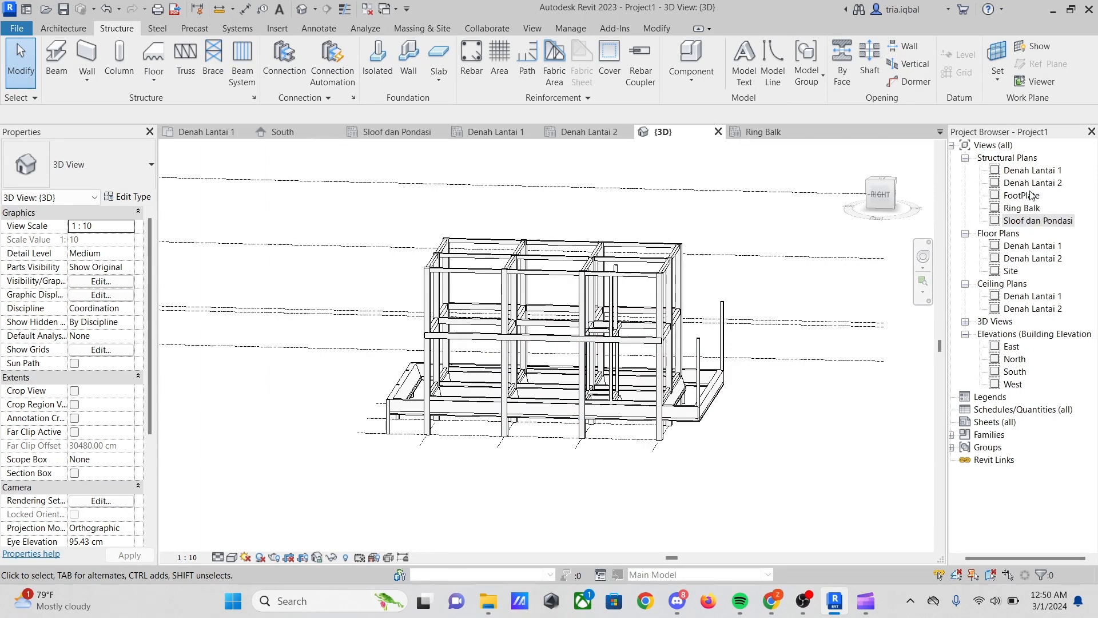
double_click(1030, 195)
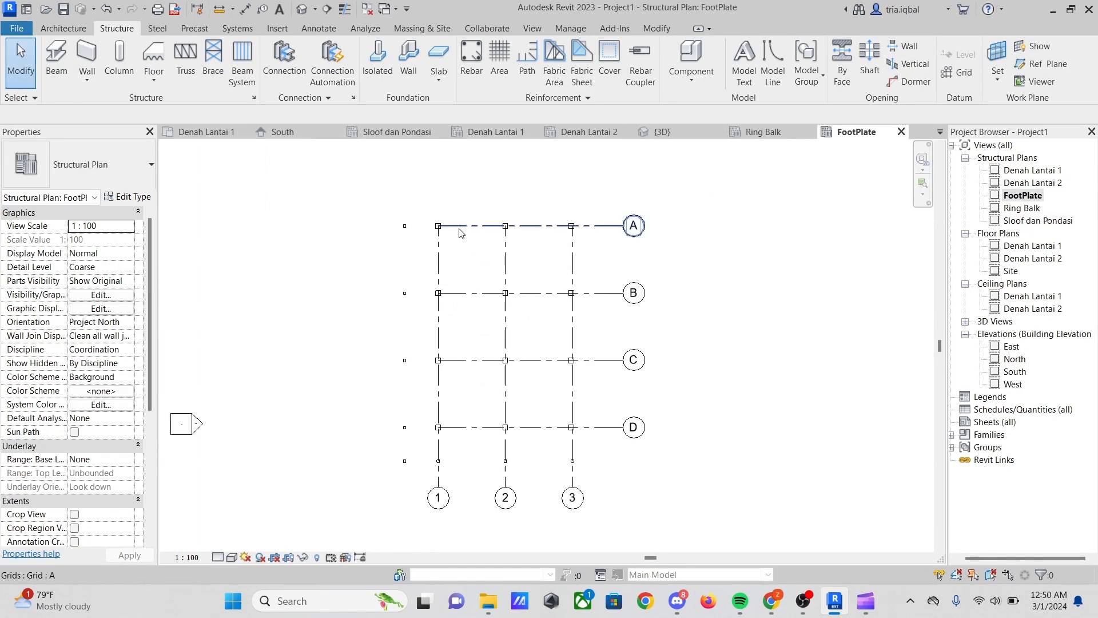
scroll(461, 231, "up", 4)
scroll(486, 232, "down", 3)
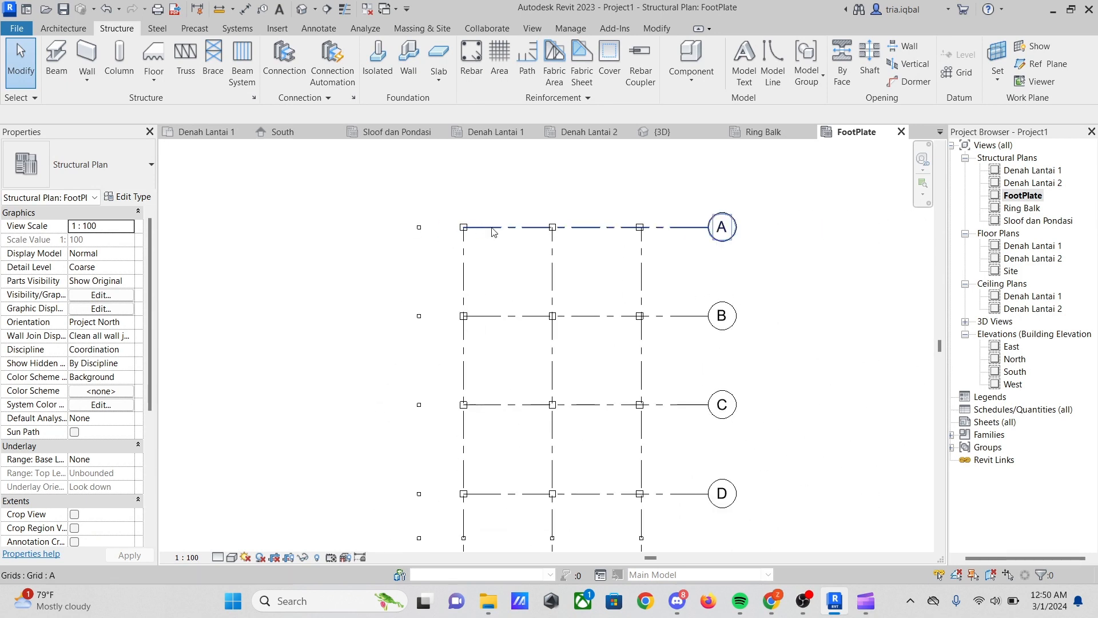
scroll(626, 244, "up", 2)
scroll(683, 214, "down", 2)
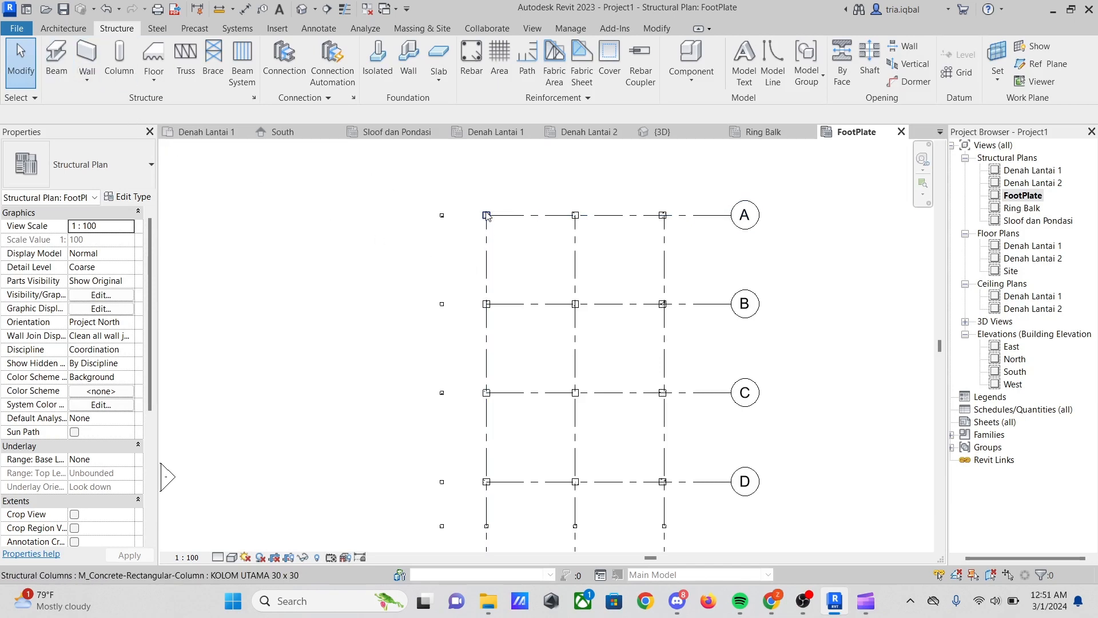
scroll(493, 207, "up", 2)
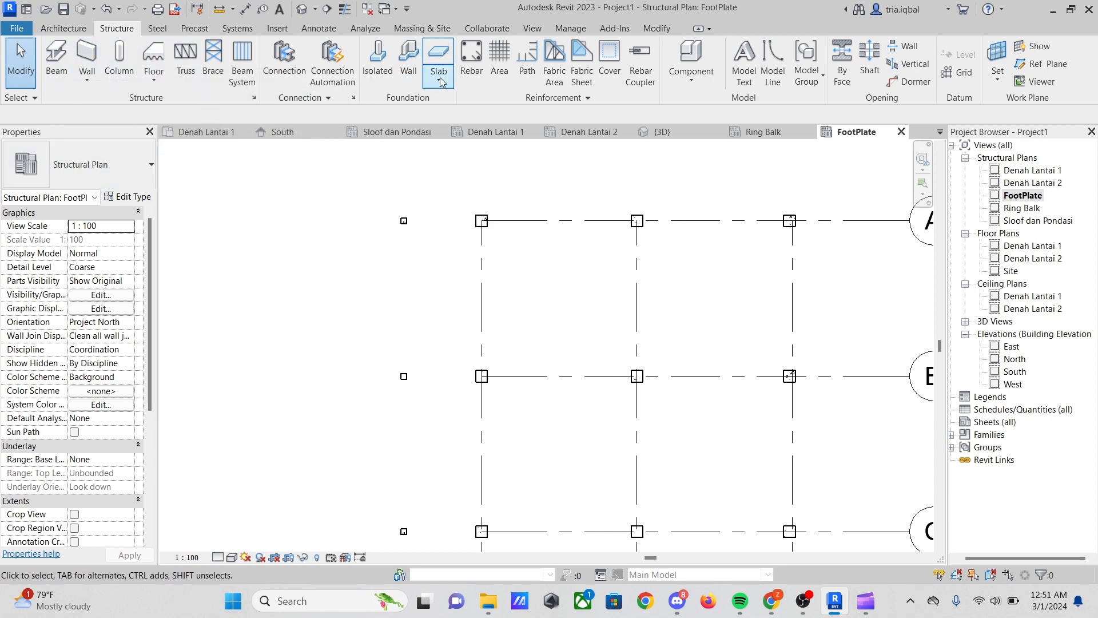
Start an isolated foundation and load the M_Footing-Rectangular family from the Structural Foundations folder under REVIT 2023\US on drive D
left_click(382, 75)
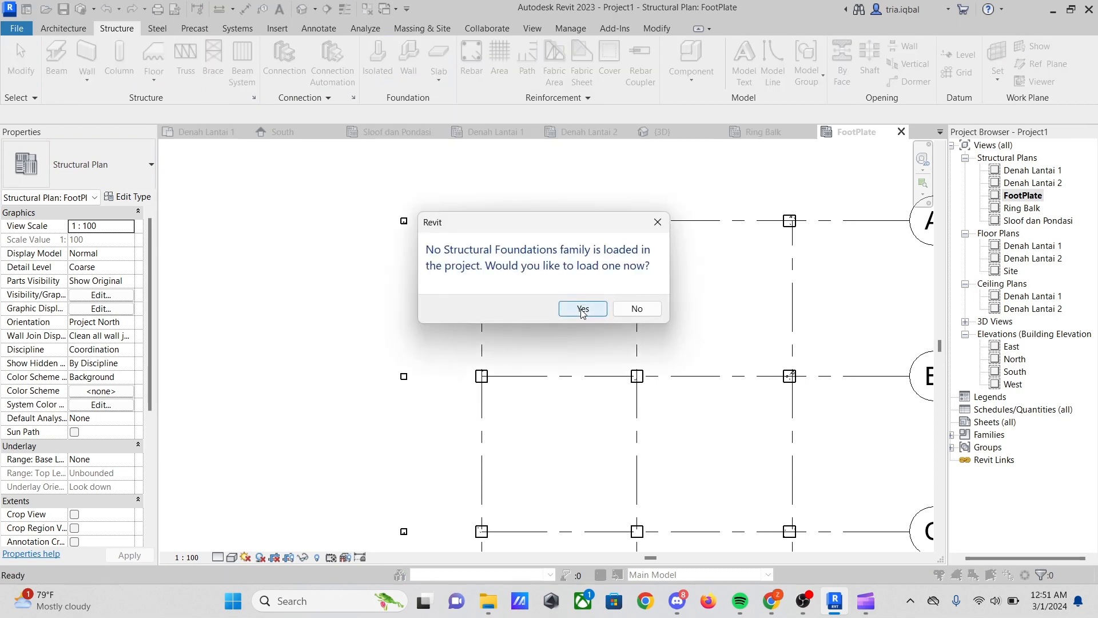
left_click(582, 309)
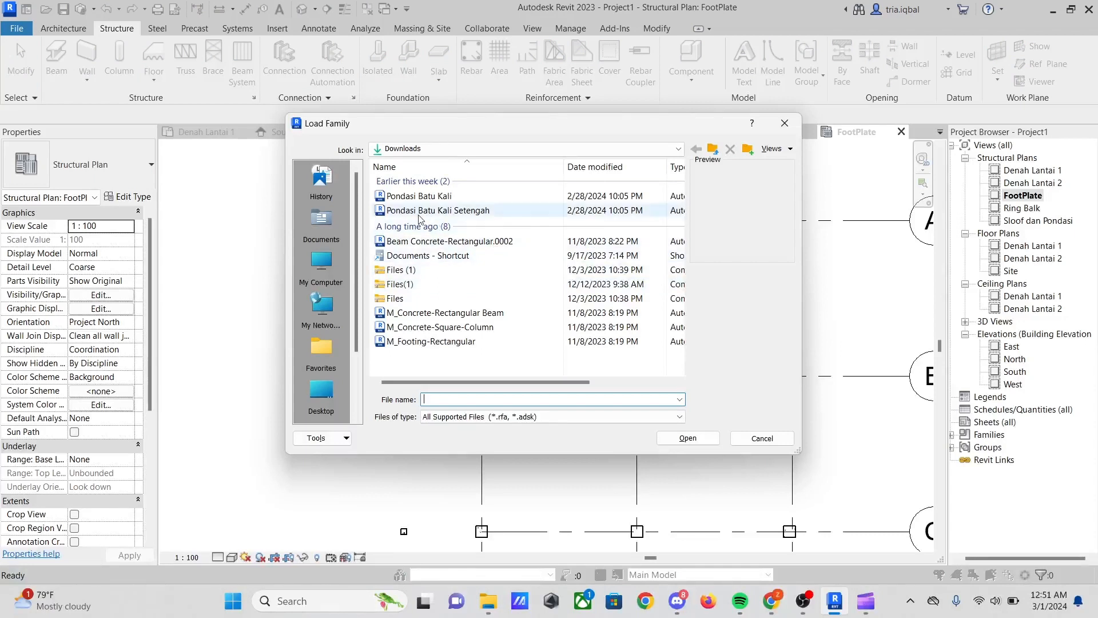
left_click(439, 150)
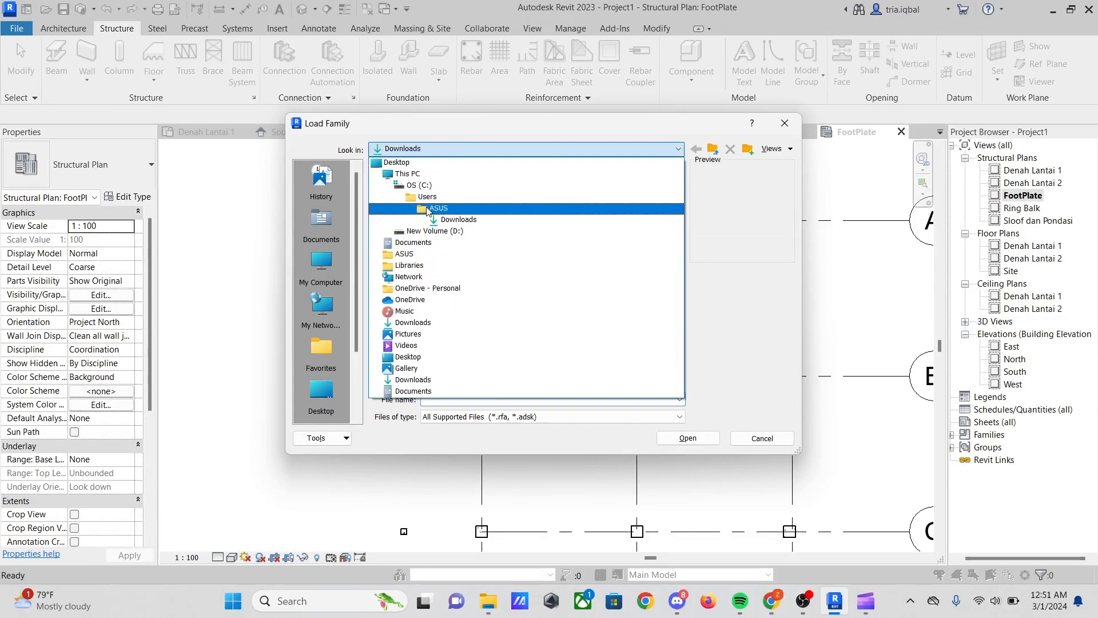
left_click(436, 231)
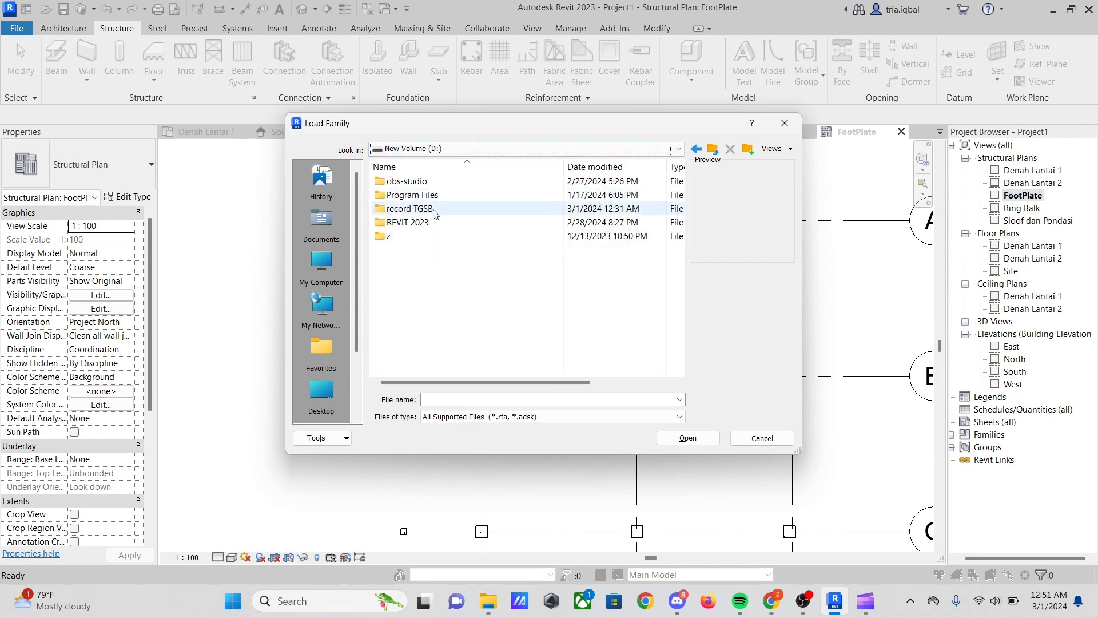
double_click(430, 223)
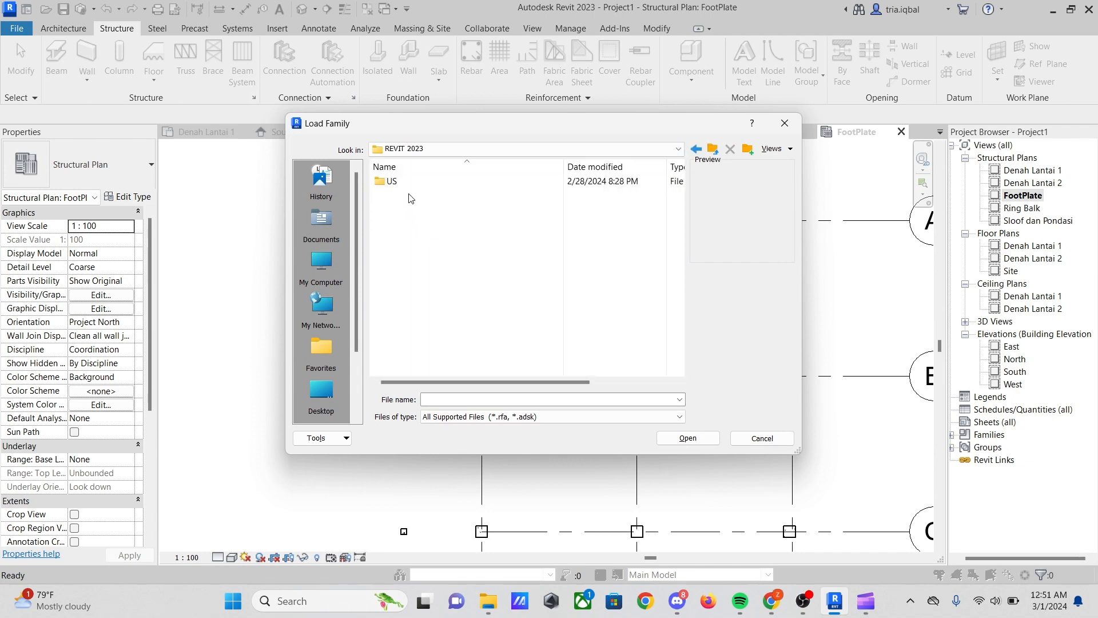
double_click(413, 181)
scroll(415, 248, "down", 3)
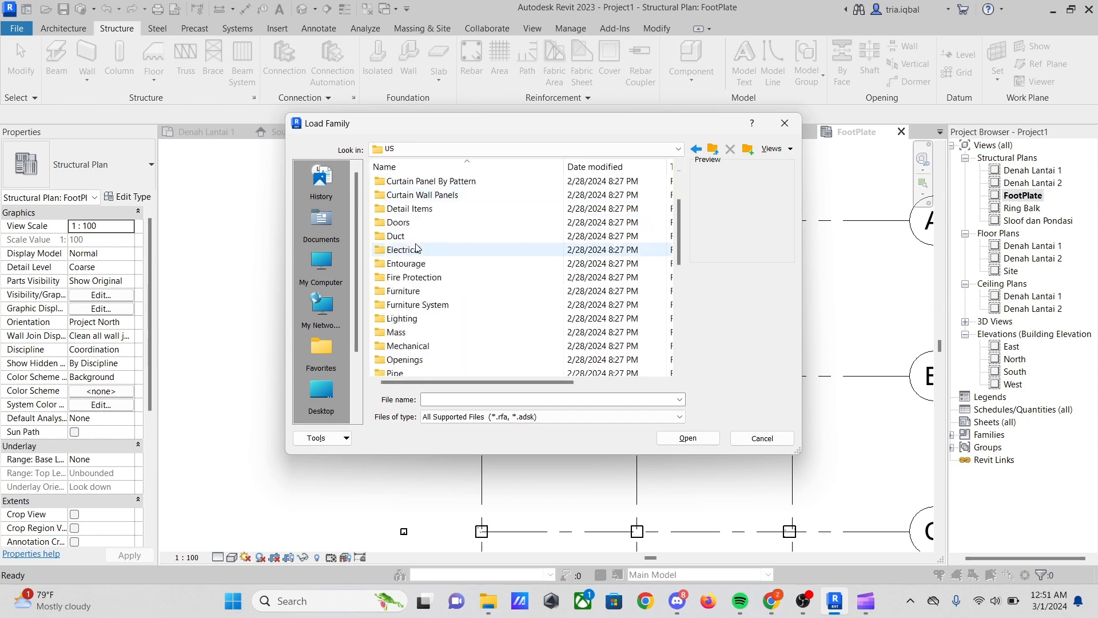
scroll(429, 275, "down", 7)
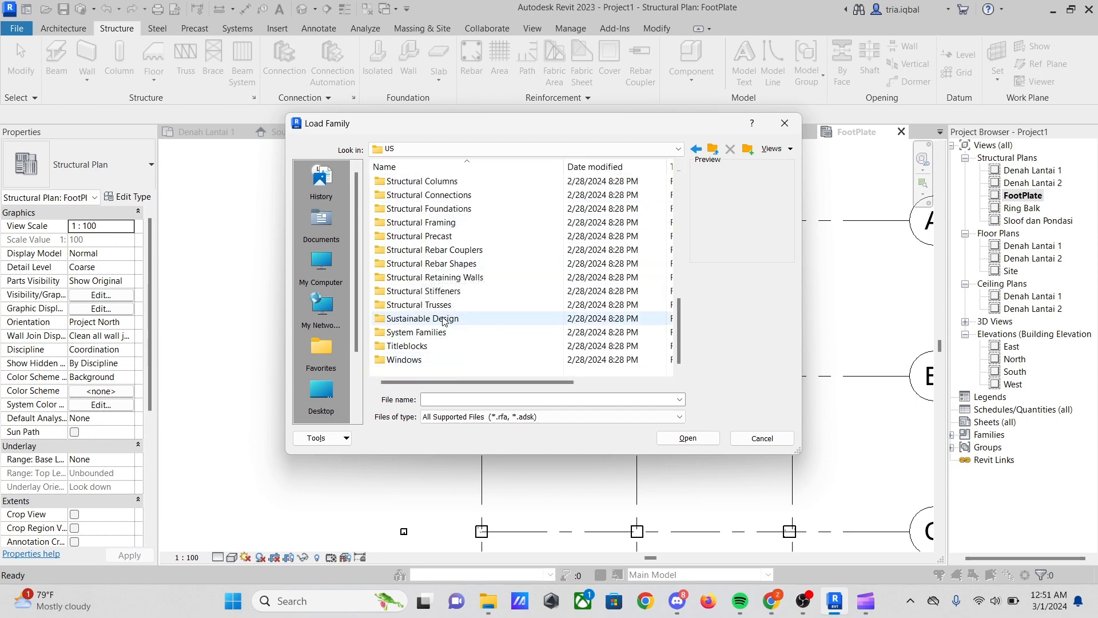
double_click(473, 210)
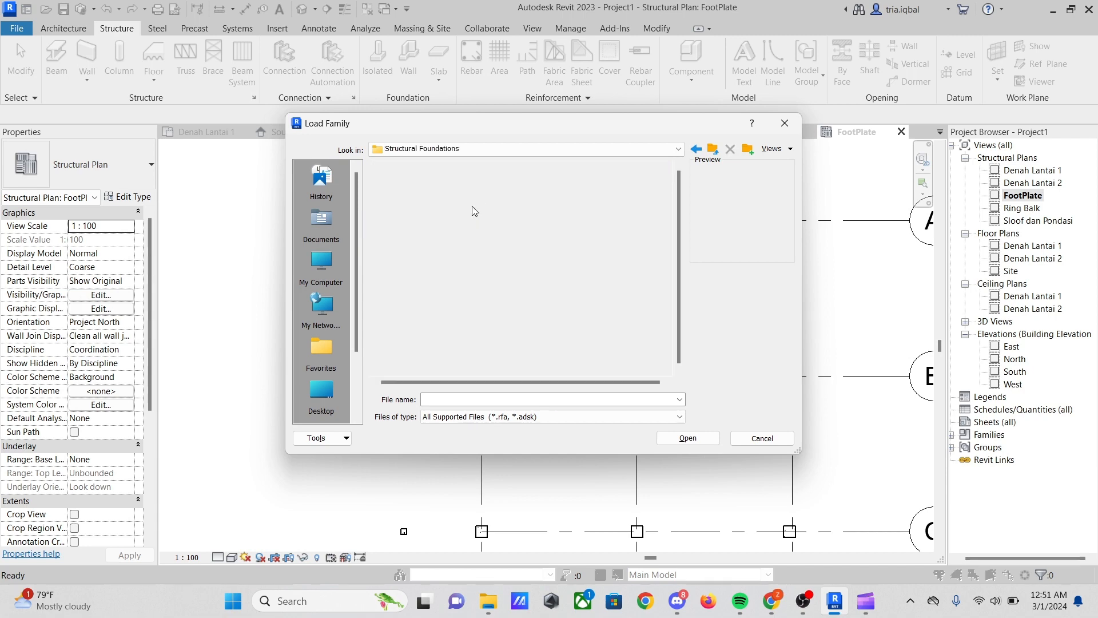
left_click(462, 186)
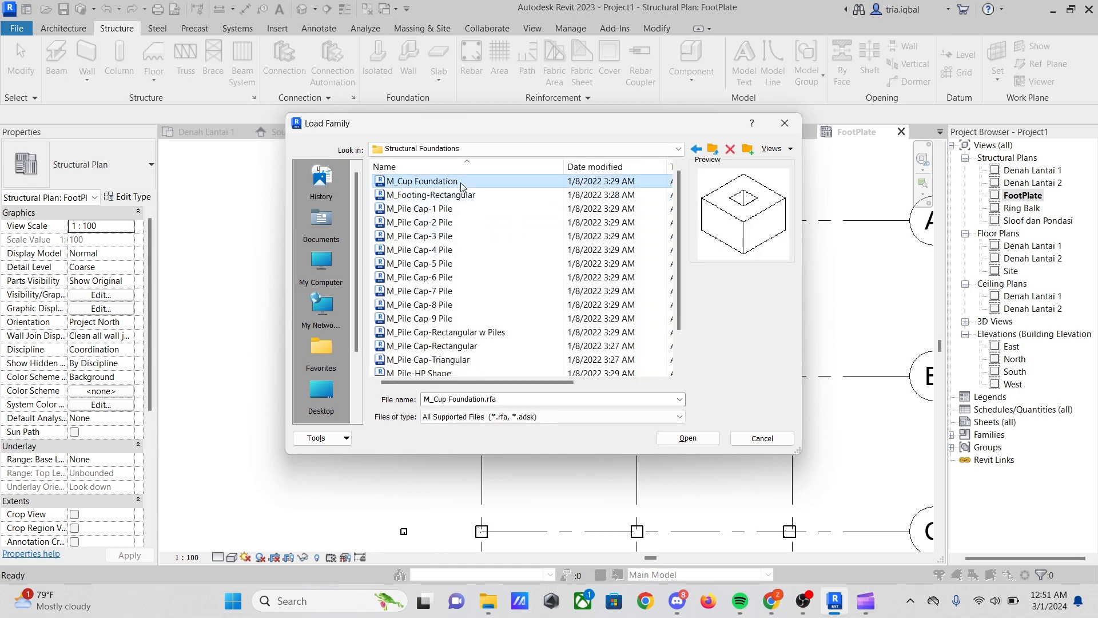
left_click(462, 195)
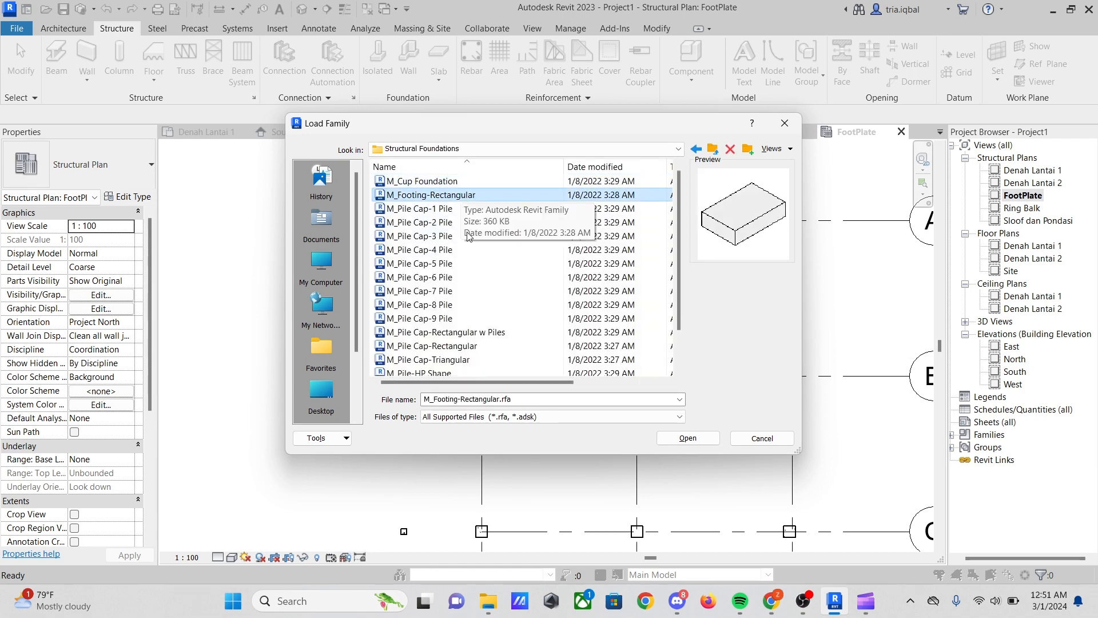
left_click(688, 438)
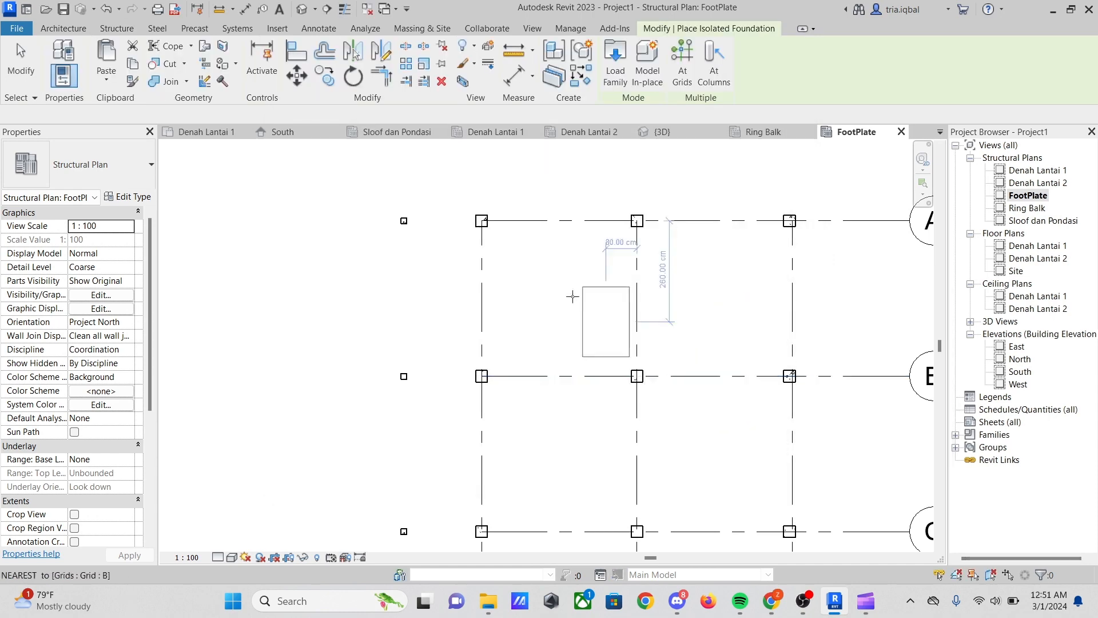
Duplicate the rectangular footing type as FOOT PLATE 80 X 80 X 45 and set its width and length to 80 cm
left_click(127, 196)
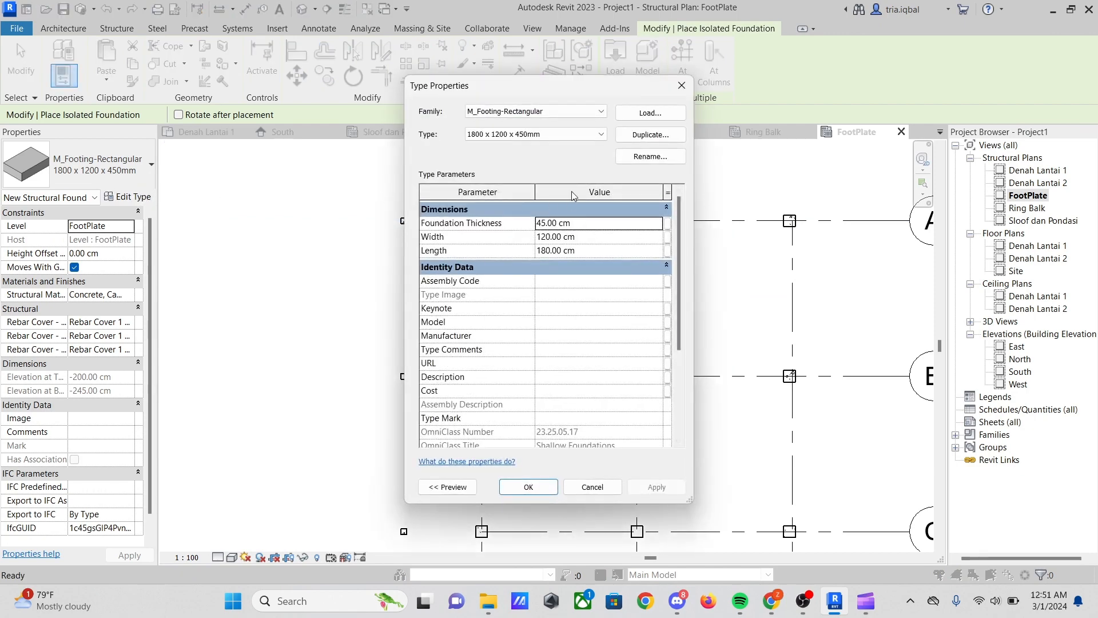
left_click(651, 137)
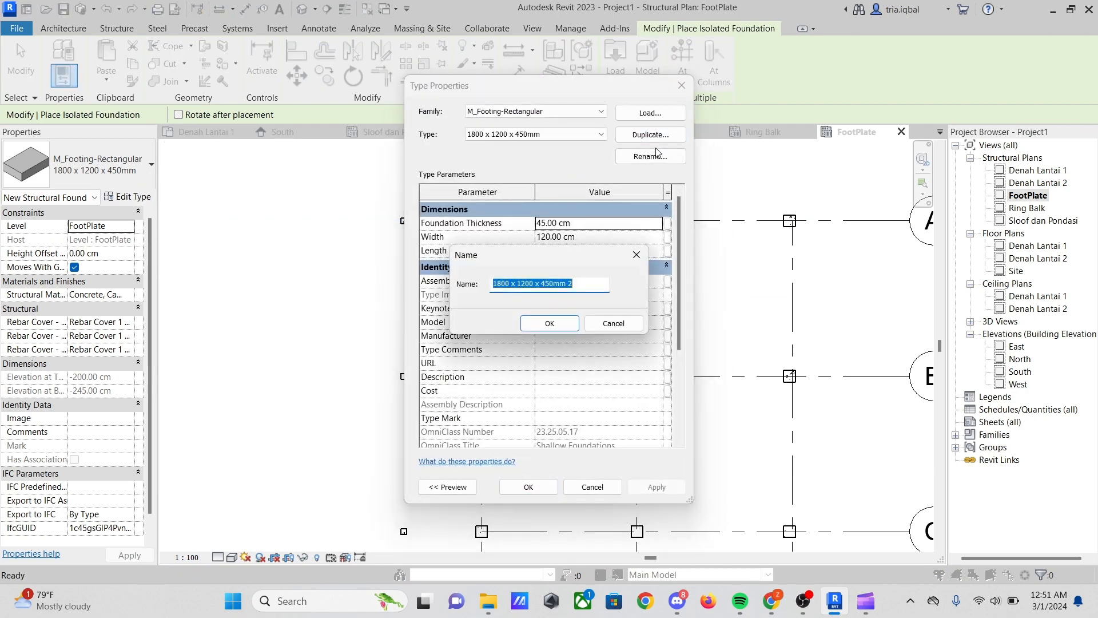
type("FOOT PLATE 80 X 80 X 45")
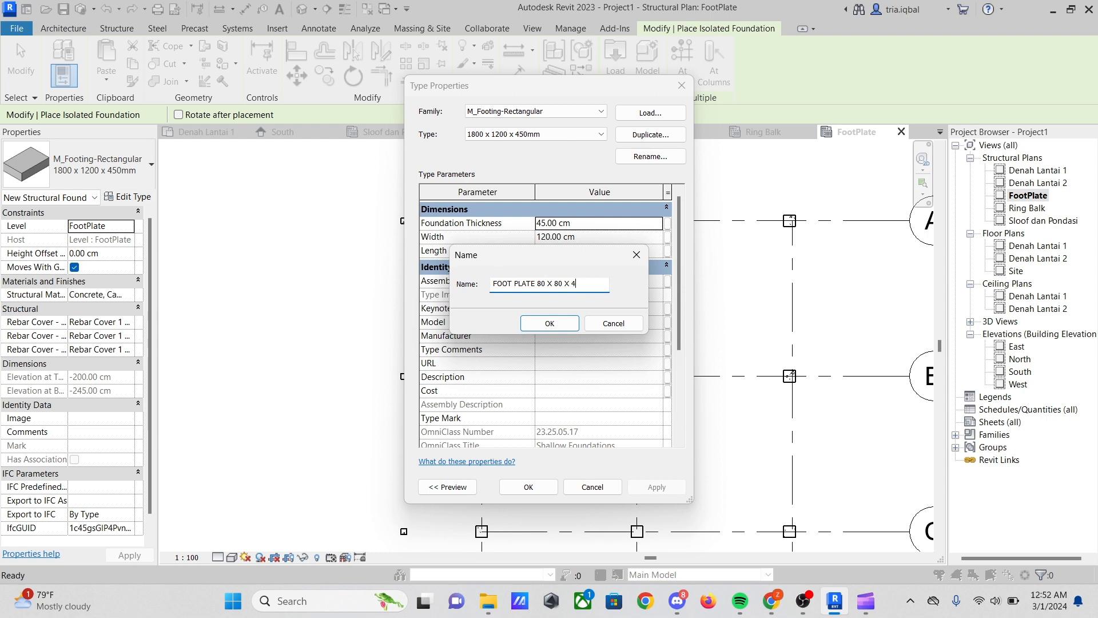
key("Return")
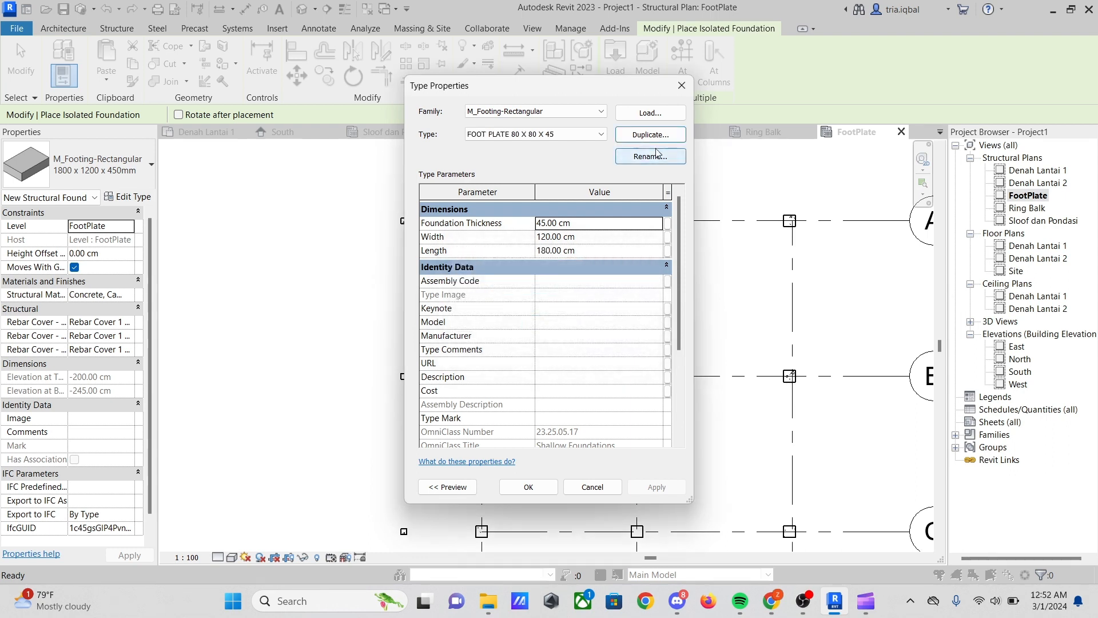
left_click(548, 236)
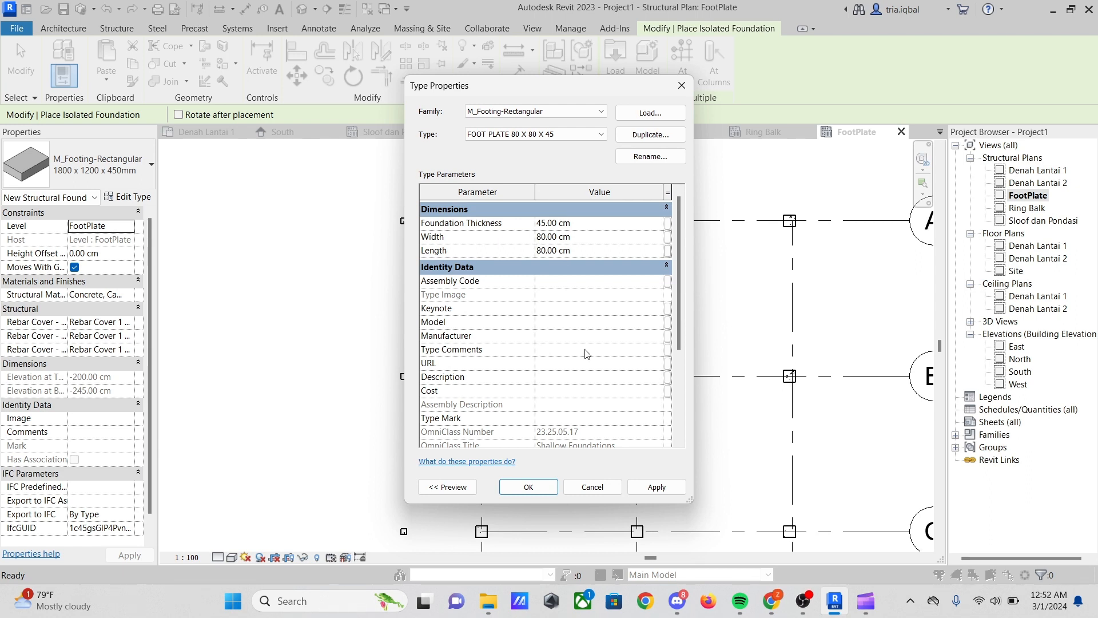
left_click(529, 486)
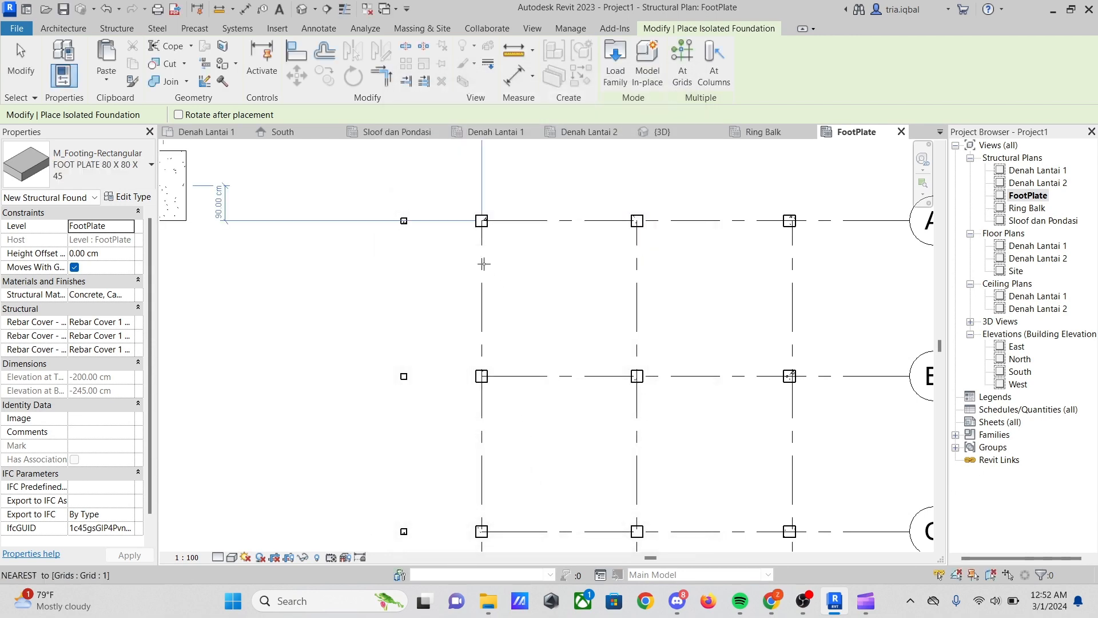
Place FOOT PLATE 80 X 80 X 45 footings at all intersections of grids A to D with grids 1 to 3
scroll(474, 219, "up", 5)
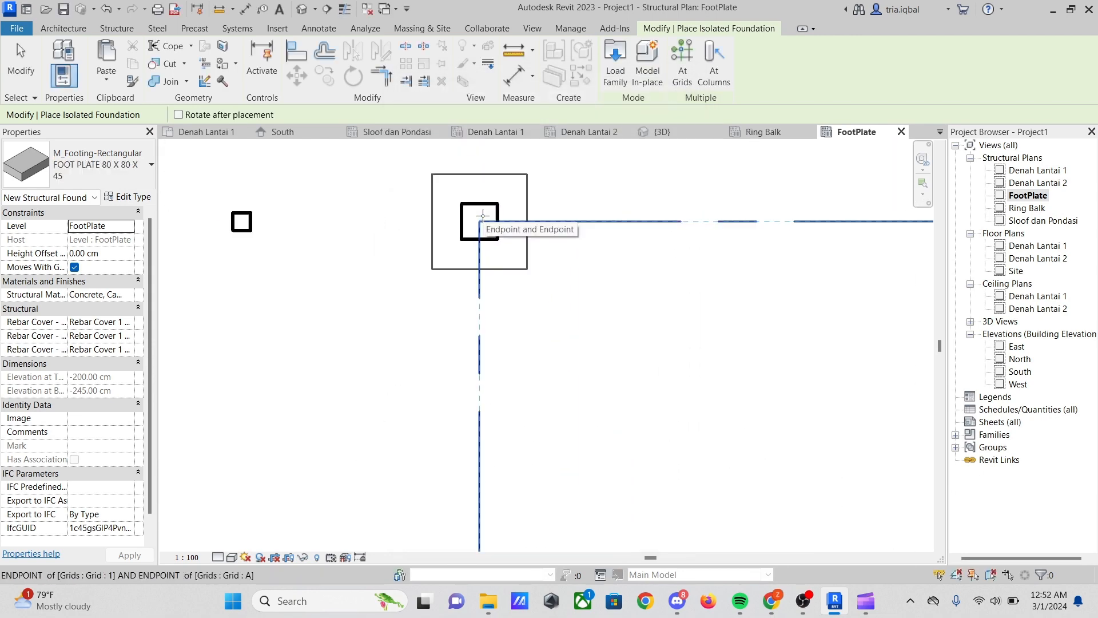
scroll(420, 203, "down", 4)
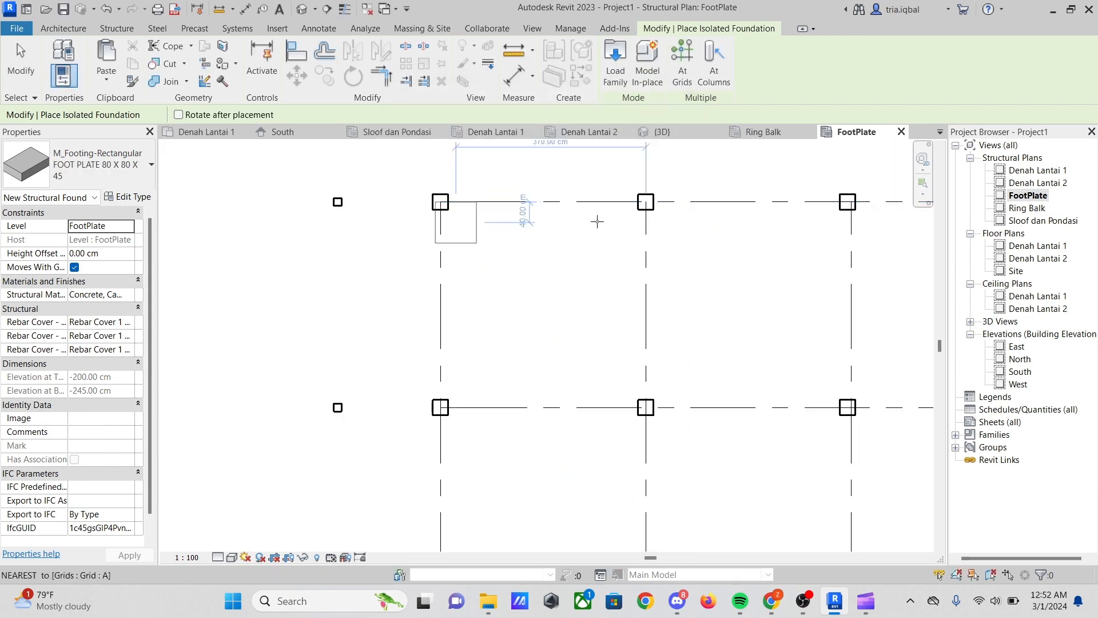
scroll(534, 309, "down", 5)
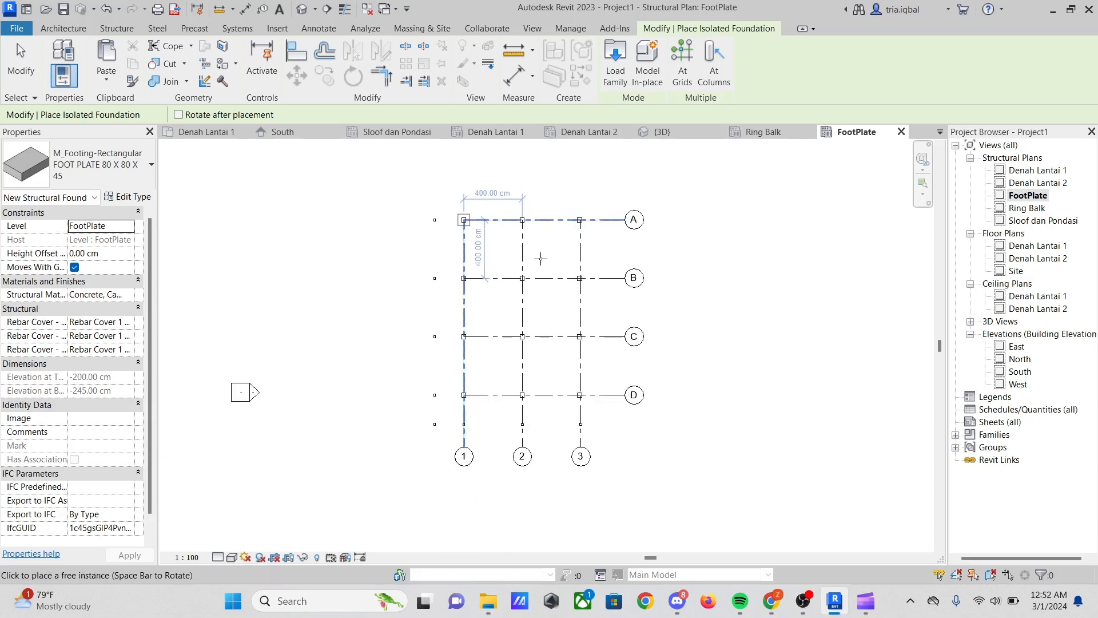
left_click(682, 66)
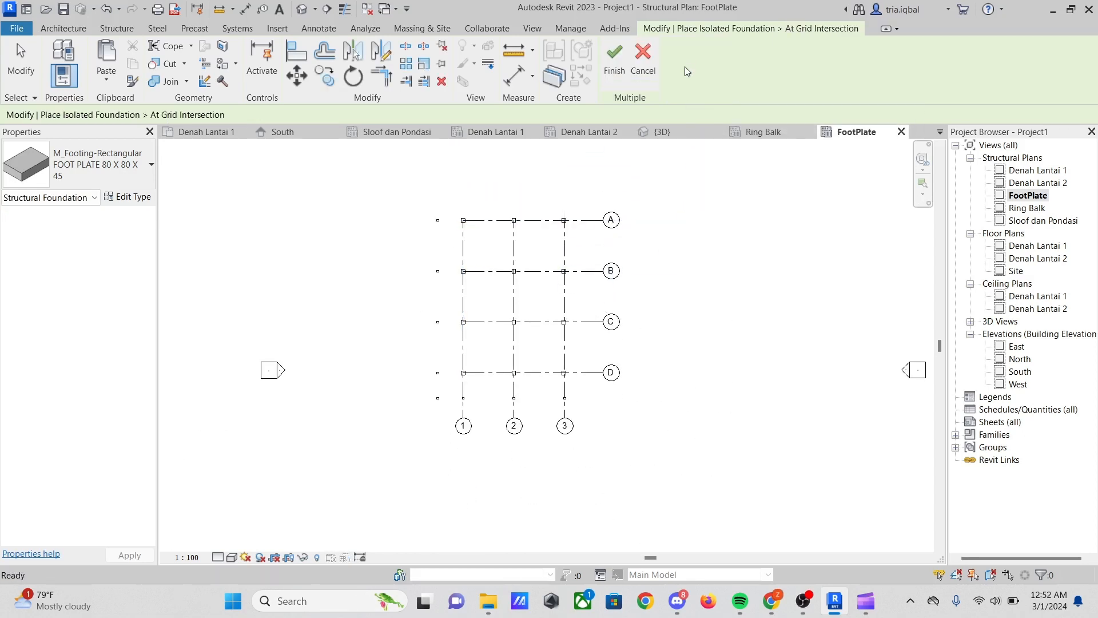
scroll(556, 412, "up", 4)
scroll(567, 395, "down", 3)
scroll(570, 372, "up", 2)
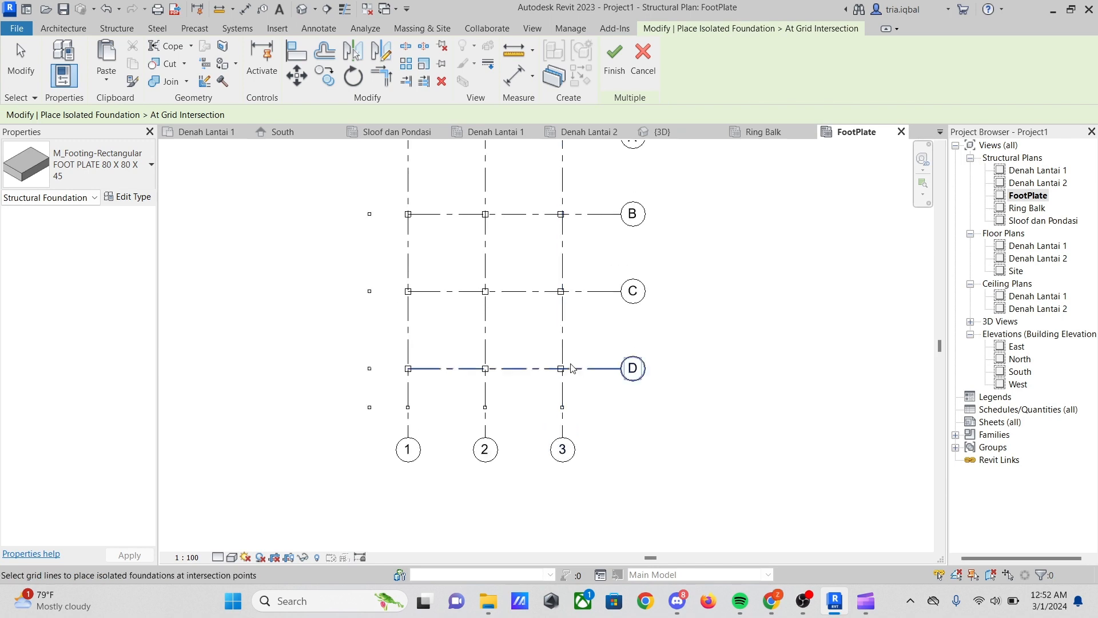
scroll(576, 380, "down", 2)
left_click_drag(587, 389, 410, 173)
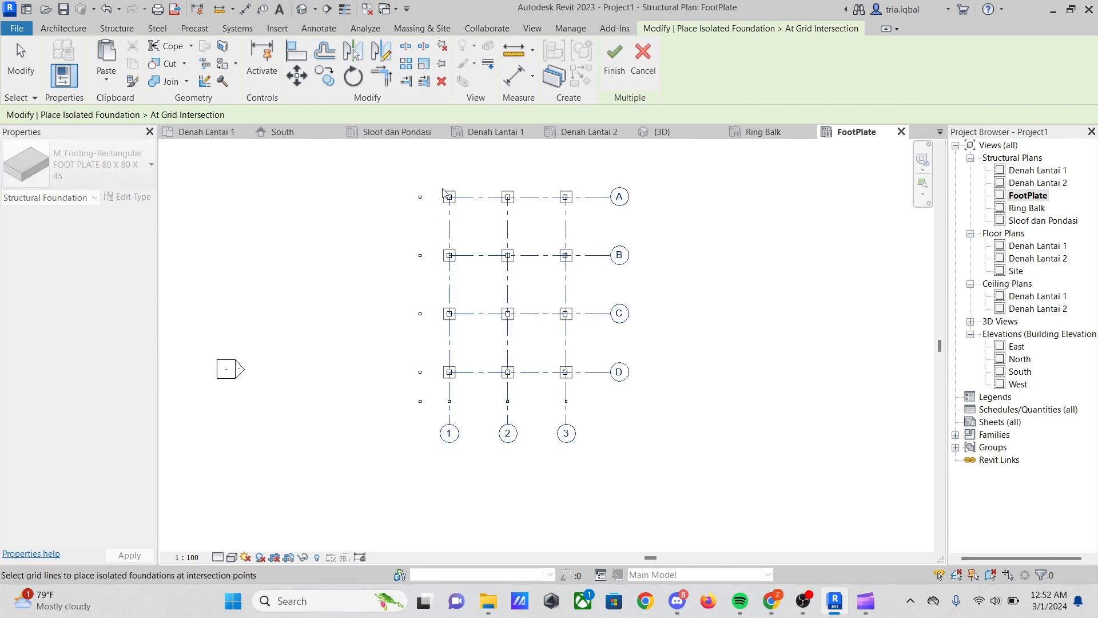
scroll(578, 189, "up", 3)
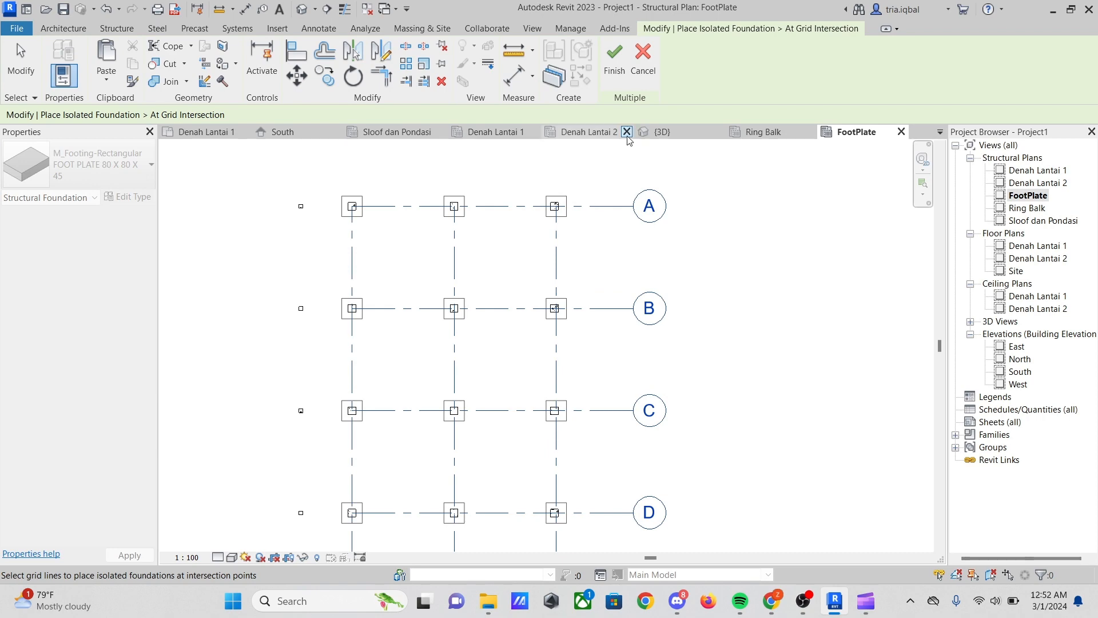
left_click(615, 58)
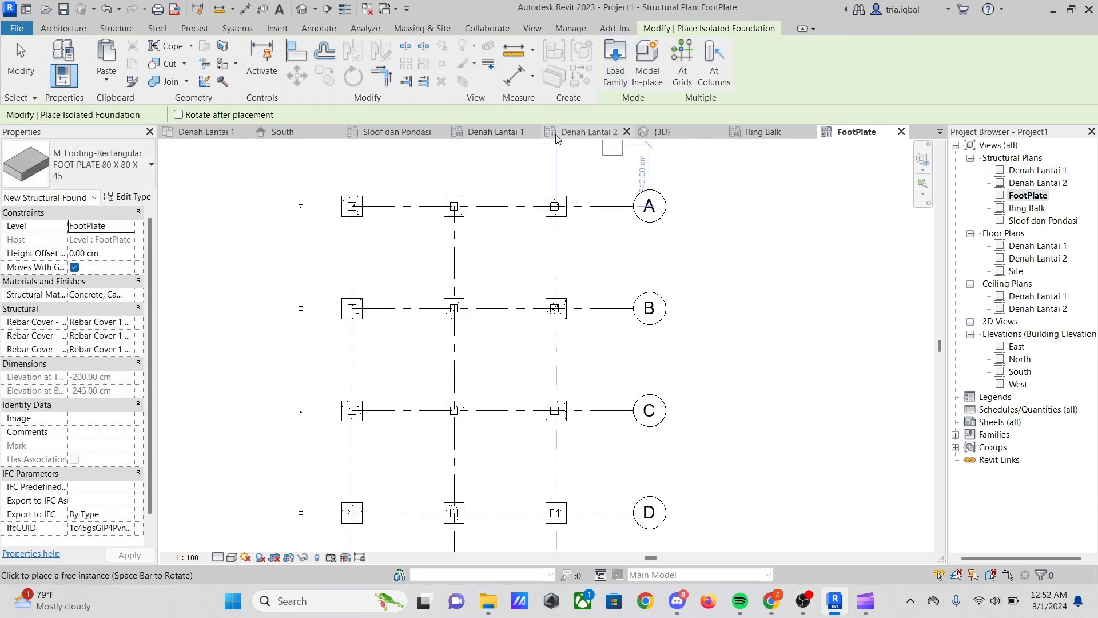
key("Escape")
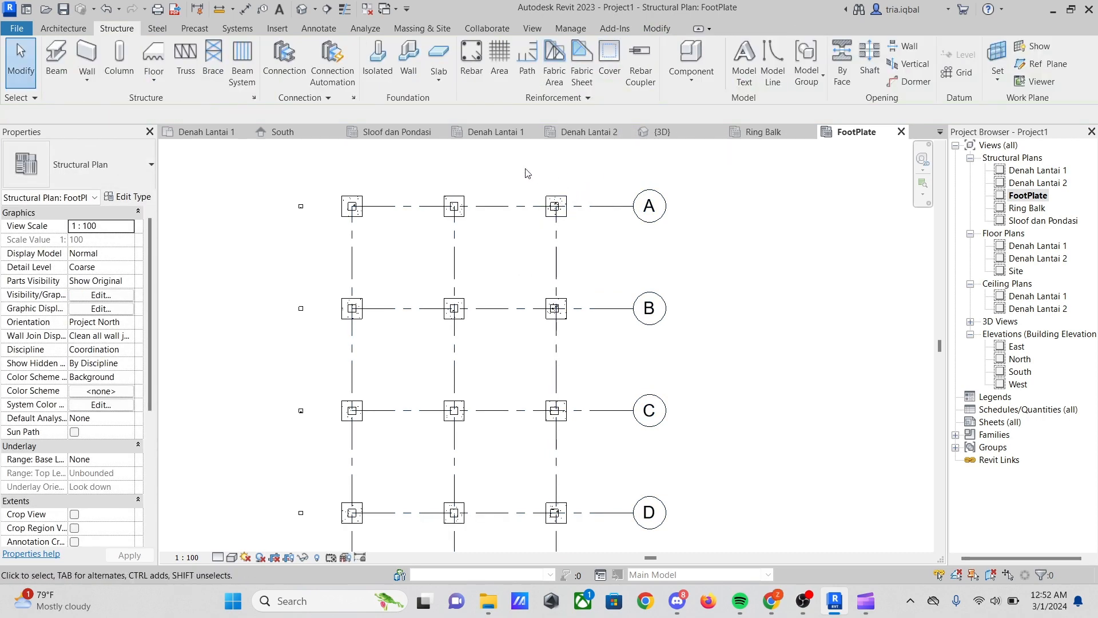
Examine how the placed footings sit around the columns, especially along grid 3
scroll(518, 172, "down", 3)
scroll(527, 245, "up", 2)
scroll(592, 240, "down", 1)
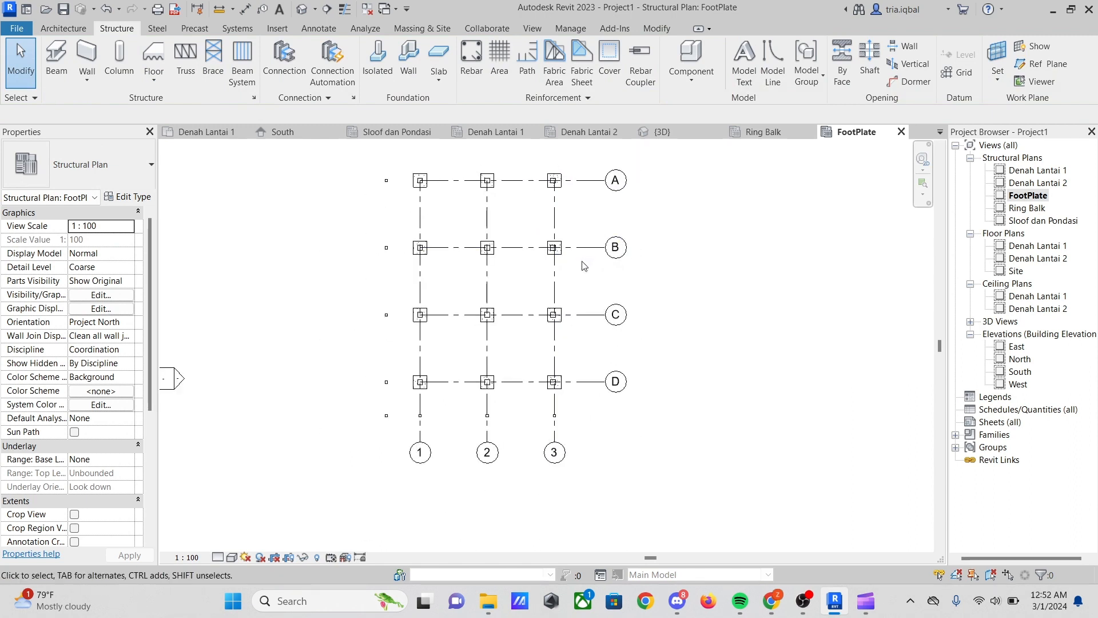
scroll(572, 246, "up", 5)
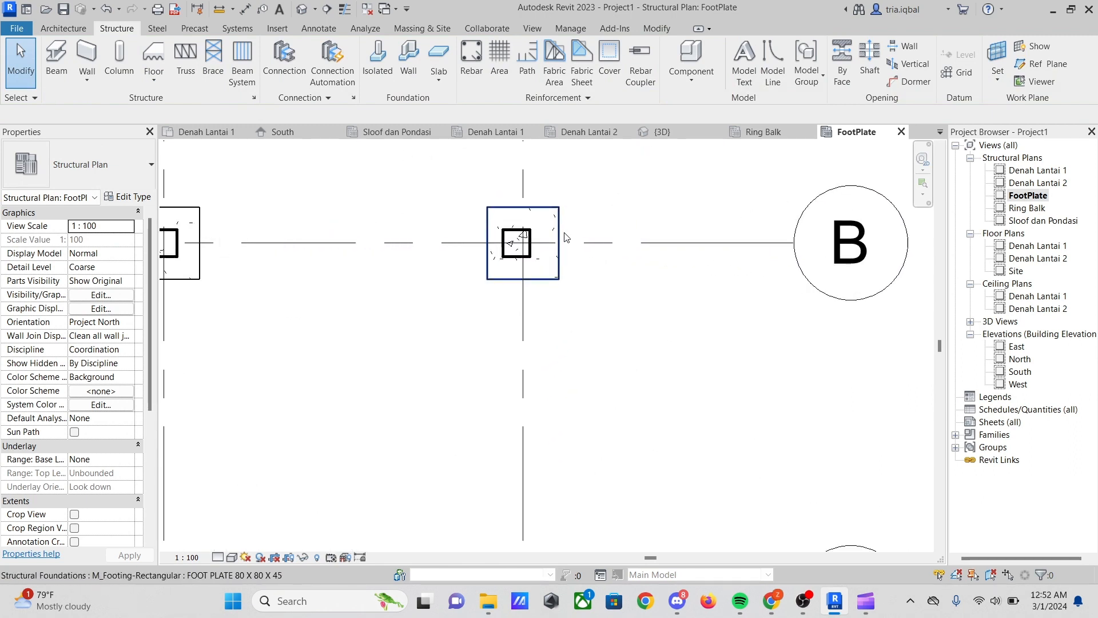
scroll(572, 226, "down", 5)
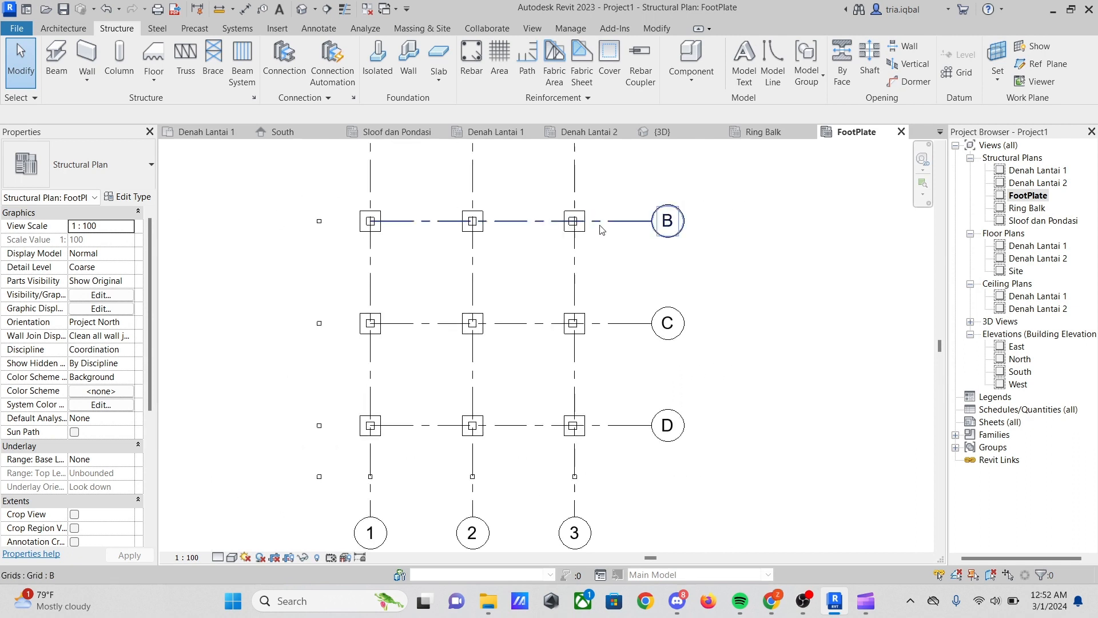
scroll(592, 223, "down", 1)
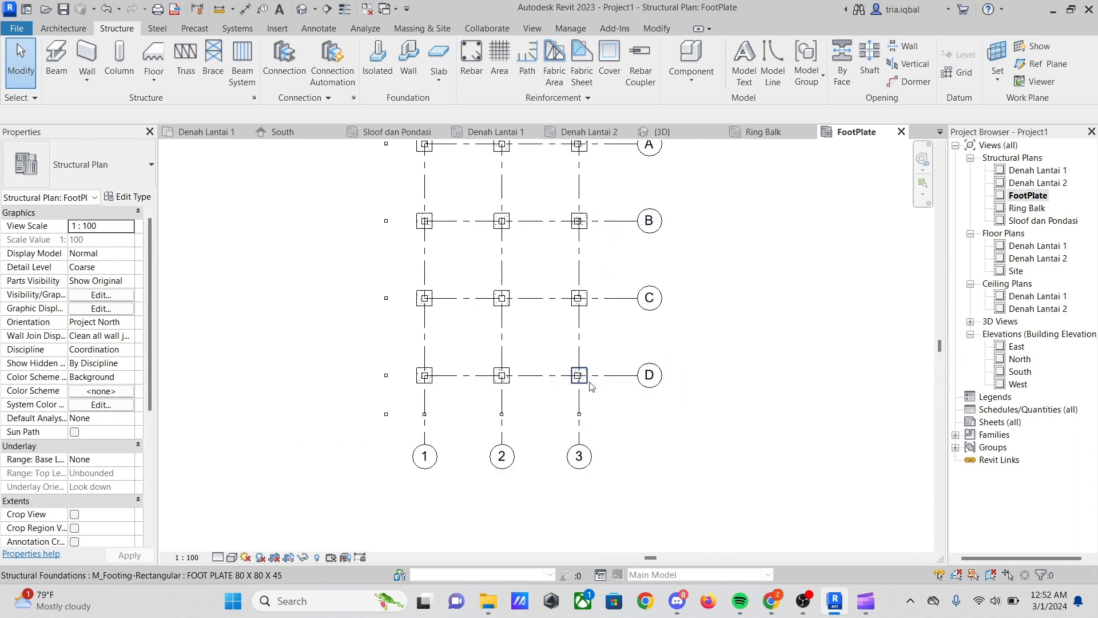
scroll(589, 388, "down", 2)
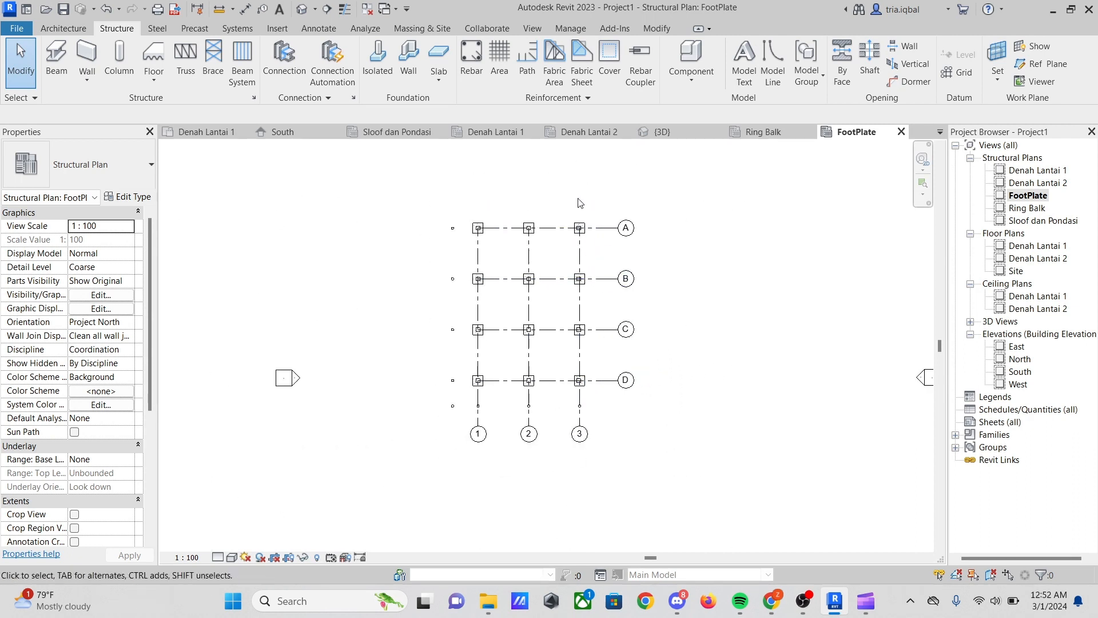
Filter the grid 3 selection to Structural Foundations and move those footings inward until their outer edges align with the columns' outer faces
scroll(601, 285, "up", 2)
left_click_drag(547, 161, 610, 436)
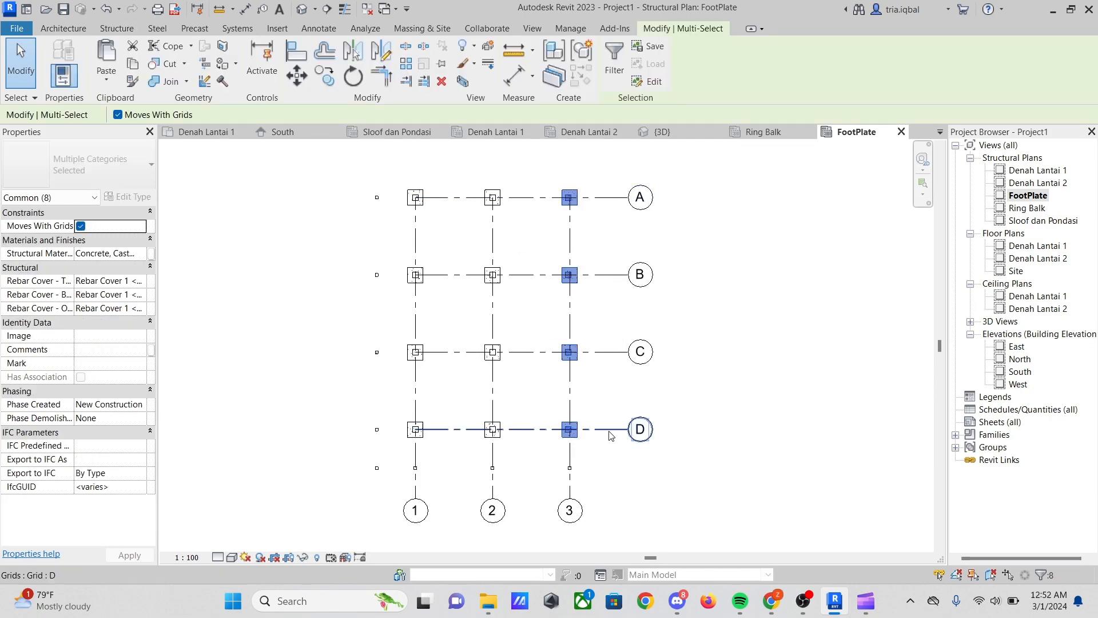
left_click(614, 67)
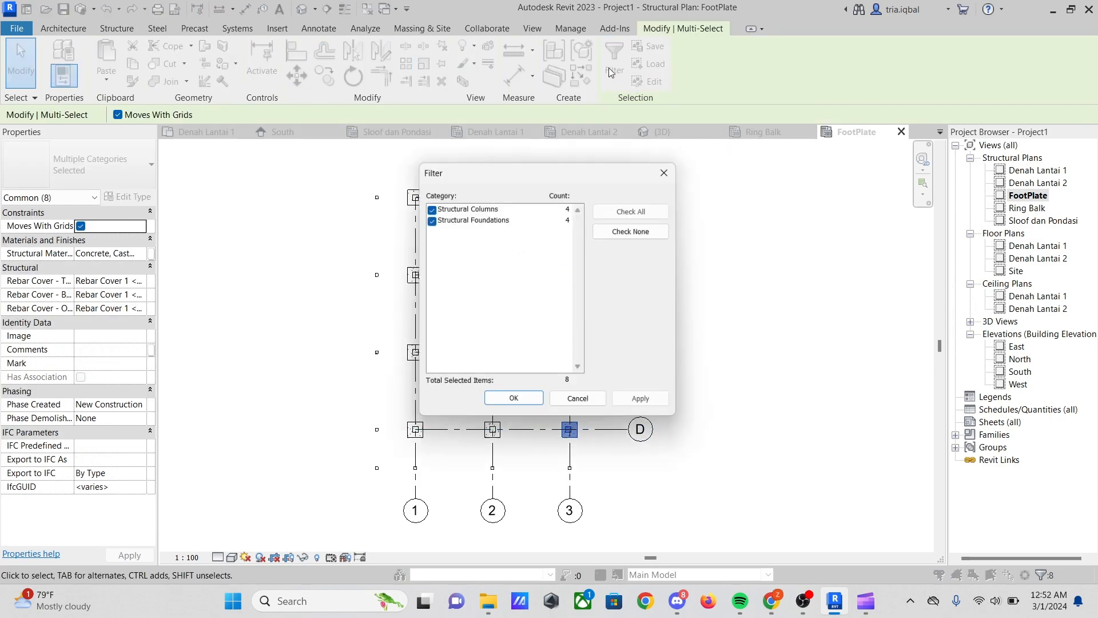
left_click(635, 230)
left_click(430, 220)
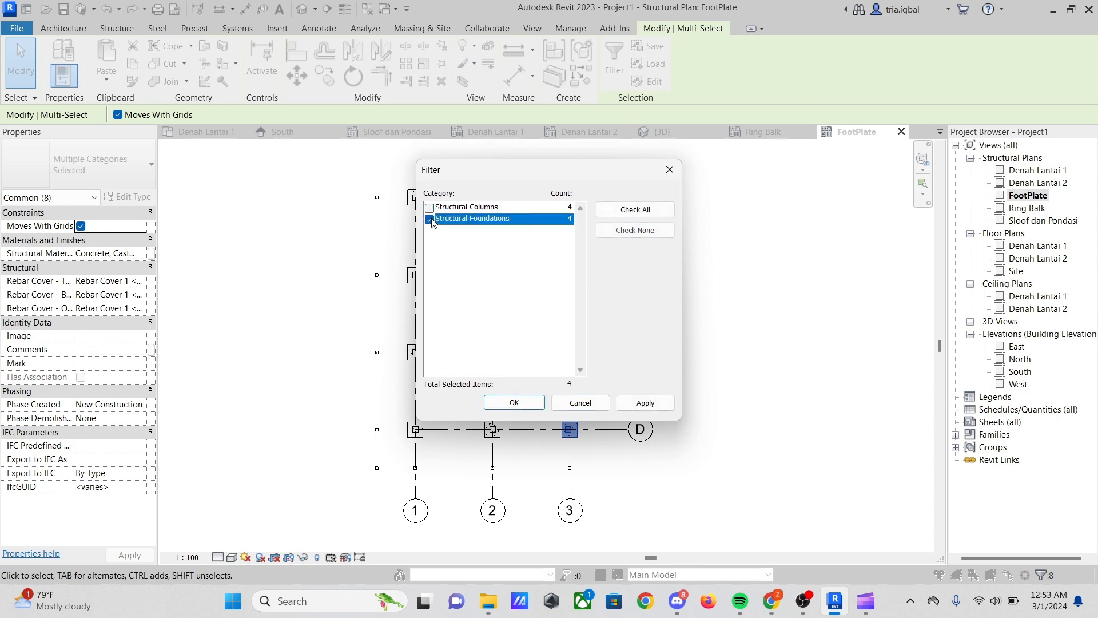
left_click(514, 403)
scroll(593, 191, "up", 4)
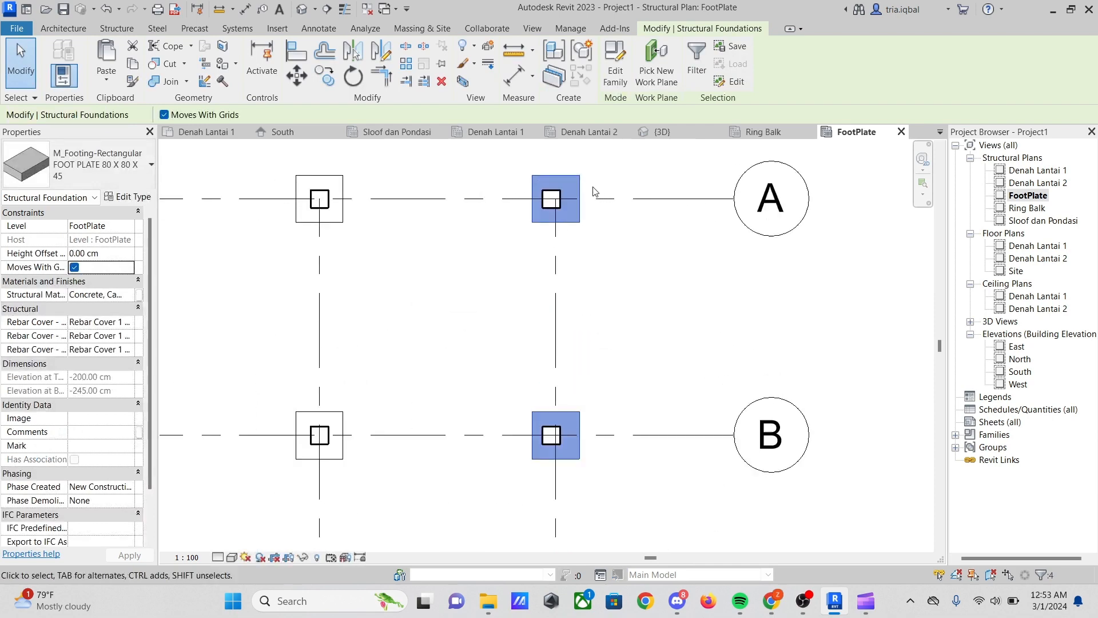
scroll(594, 191, "up", 3)
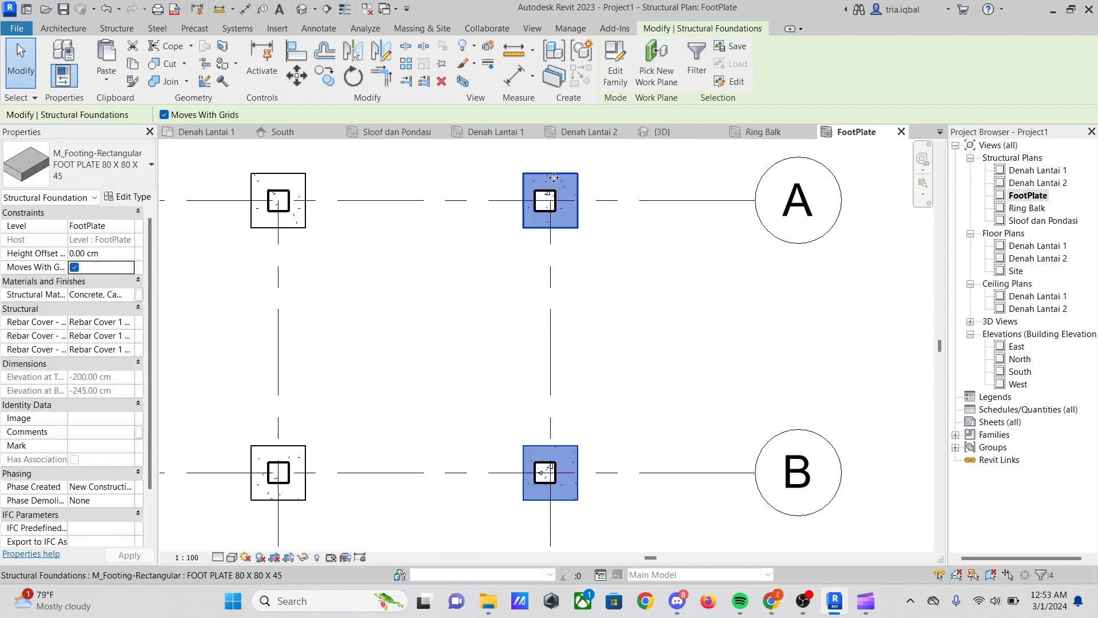
left_click(297, 76)
scroll(630, 213, "up", 4)
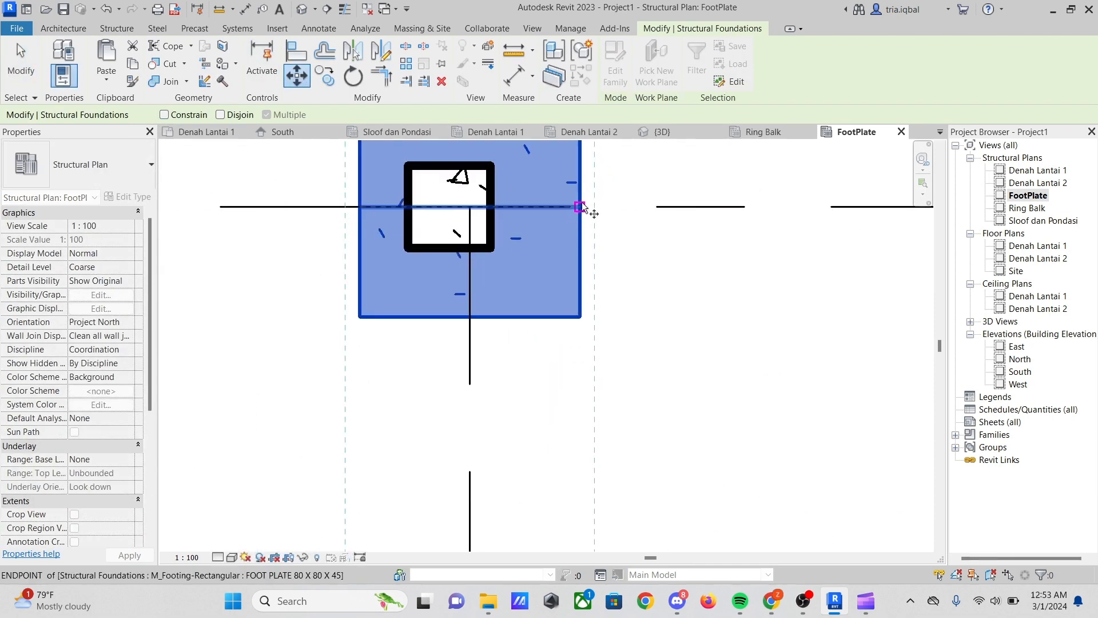
left_click(580, 207)
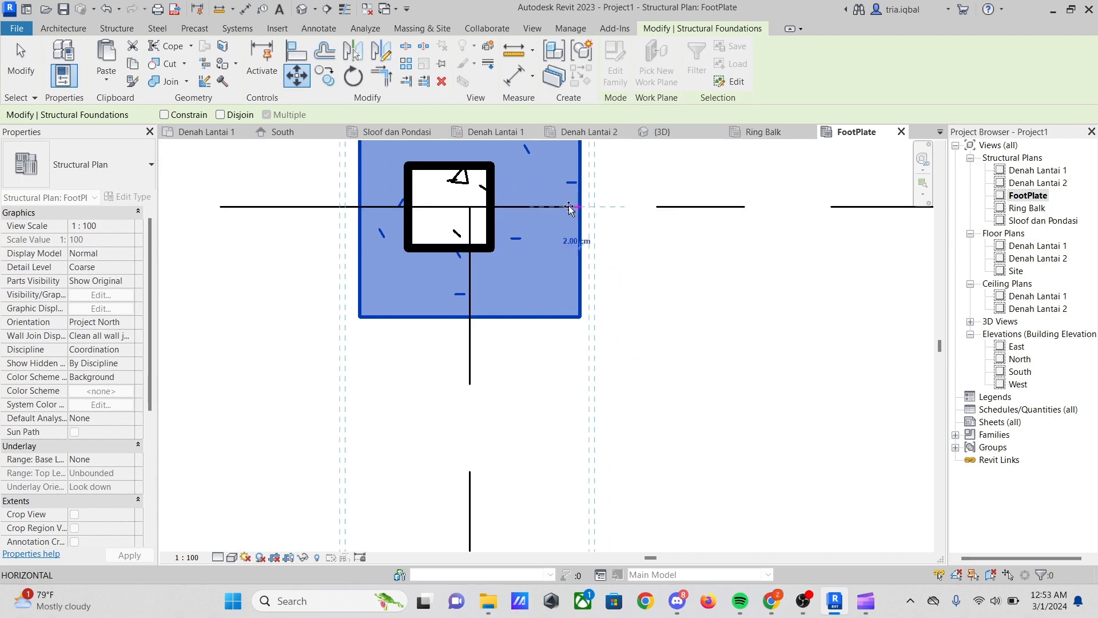
left_click(492, 210)
scroll(584, 245, "down", 5)
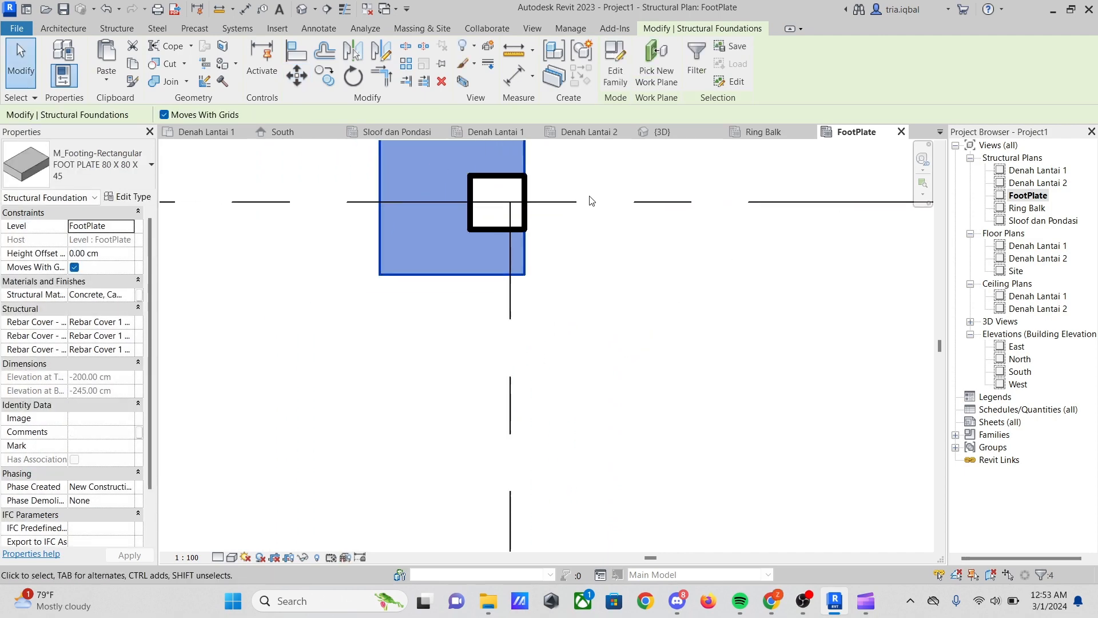
scroll(583, 245, "down", 3)
key("Escape")
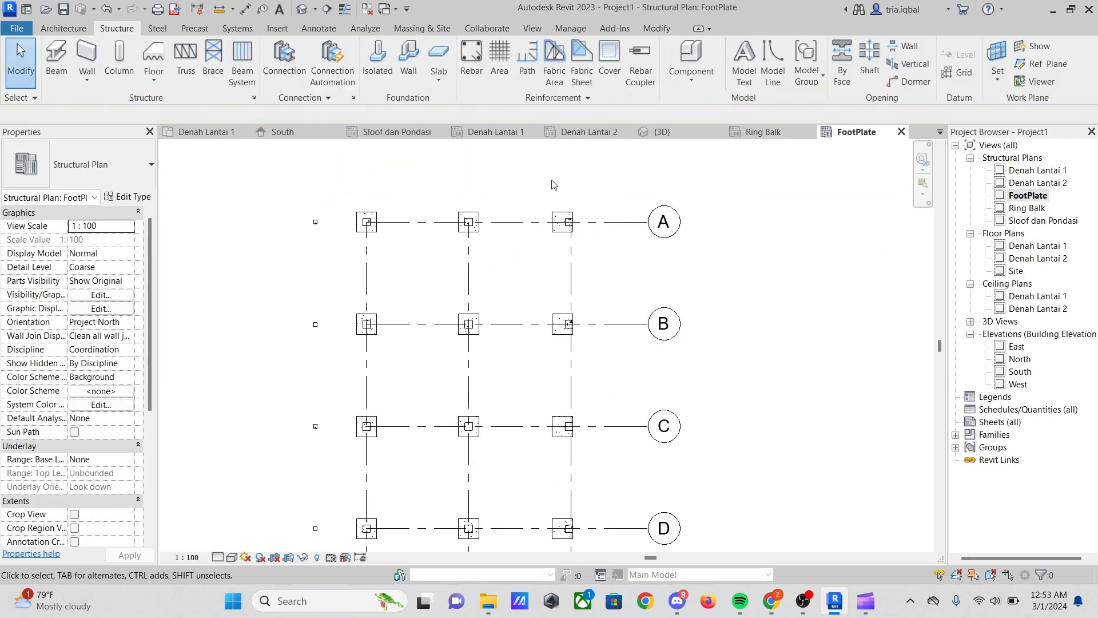
Examine the moved footings beneath the columns in 3D, from the back and at an angle
left_click(661, 132)
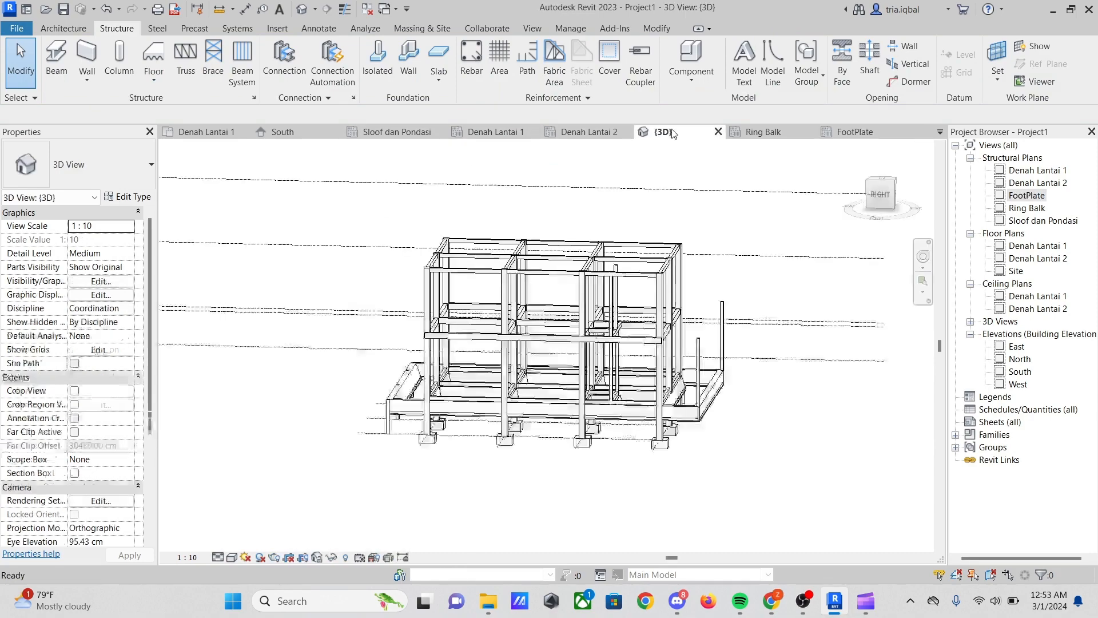
left_click_drag(882, 201, 805, 220)
left_click(886, 198)
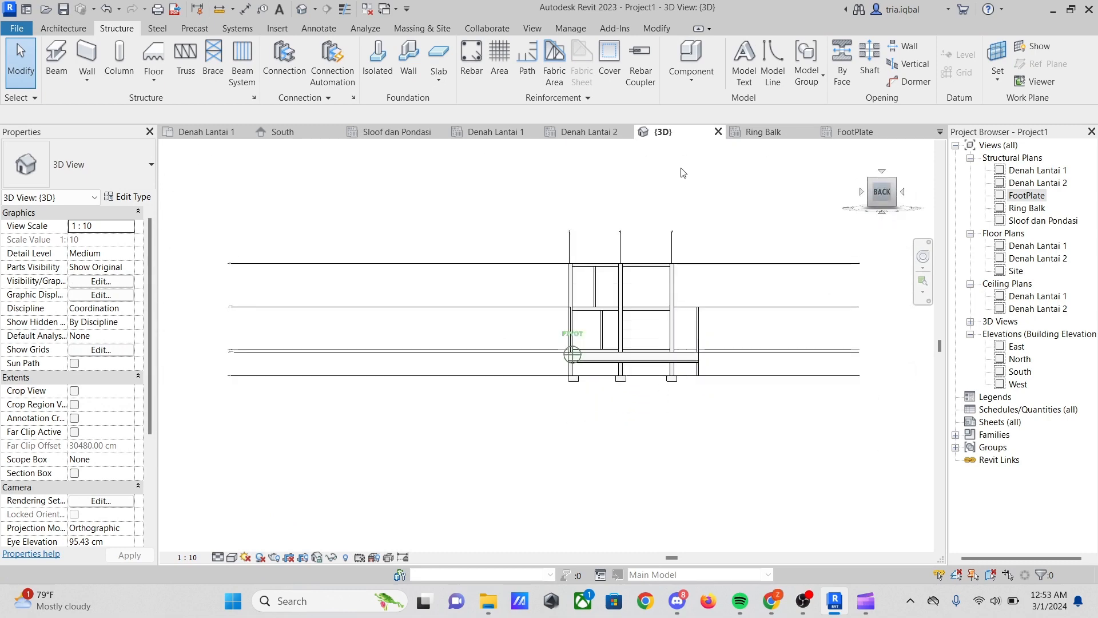
scroll(646, 363, "up", 4)
scroll(646, 362, "up", 1)
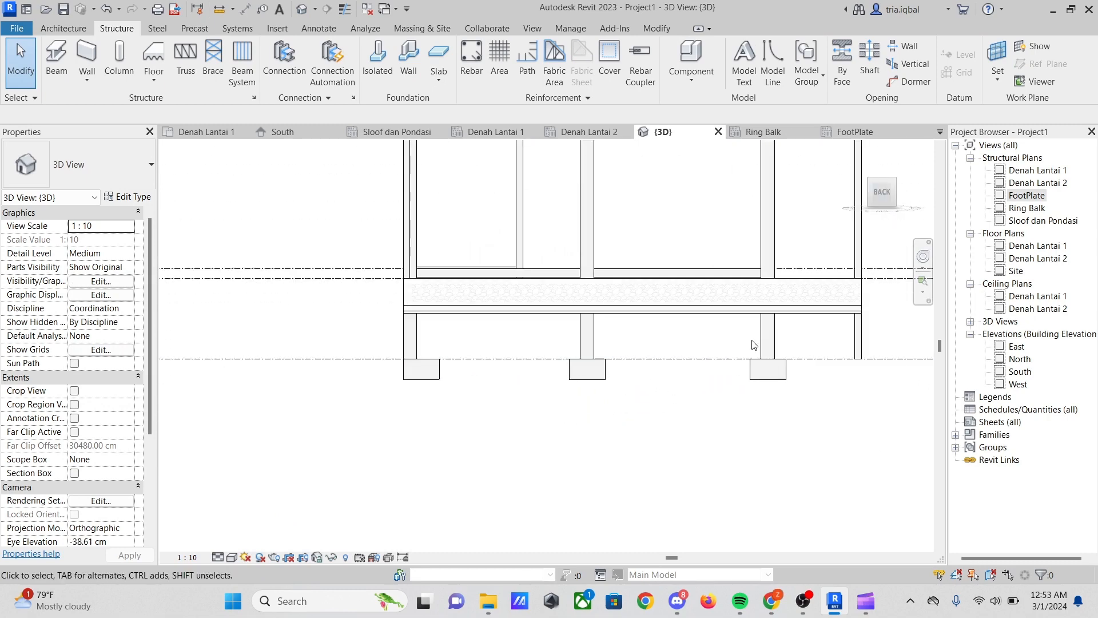
scroll(628, 357, "up", 4)
scroll(472, 360, "down", 4)
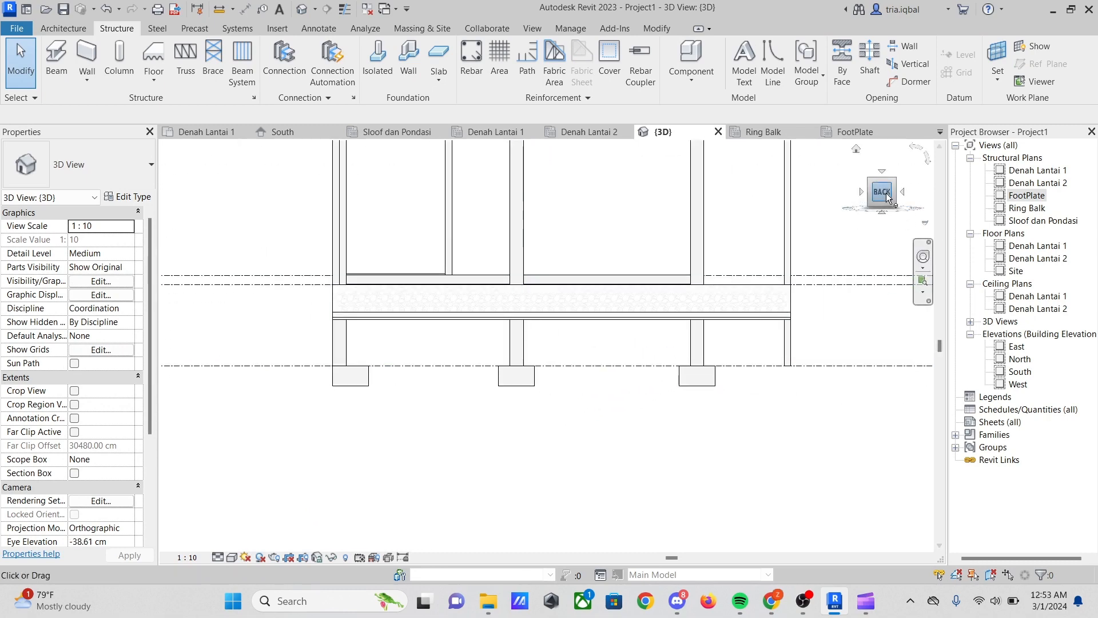
left_click_drag(889, 197, 846, 227)
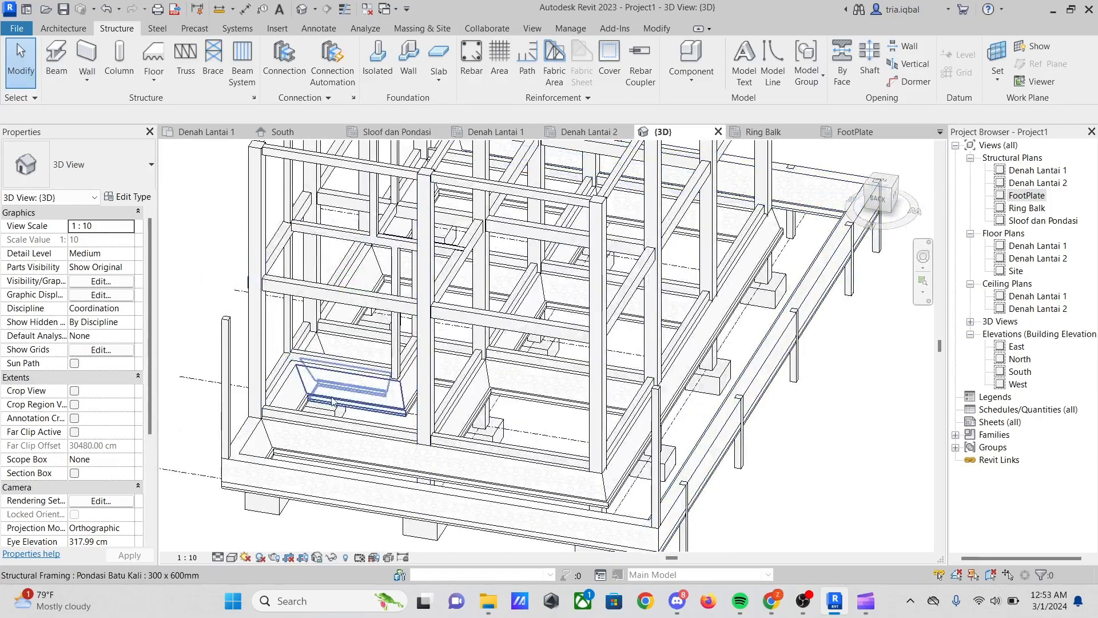
In the Sloof dan Pondasi plan, select all SLOOF 15 x 20 beam instances visible in the view
left_click(394, 132)
scroll(257, 269, "up", 4)
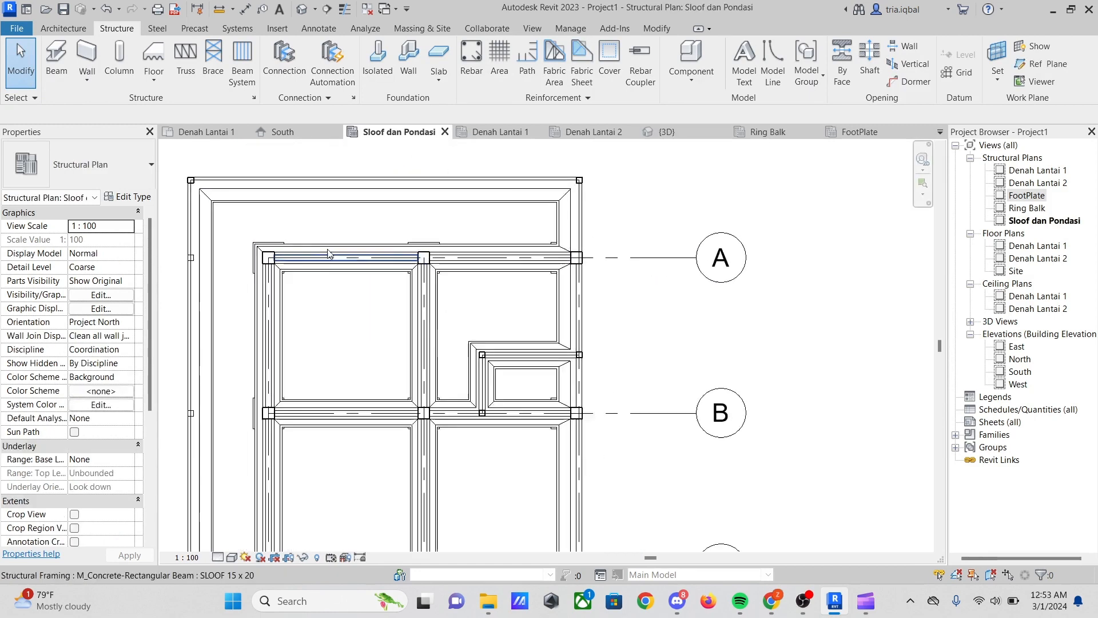
scroll(257, 269, "up", 2)
scroll(343, 236, "down", 5)
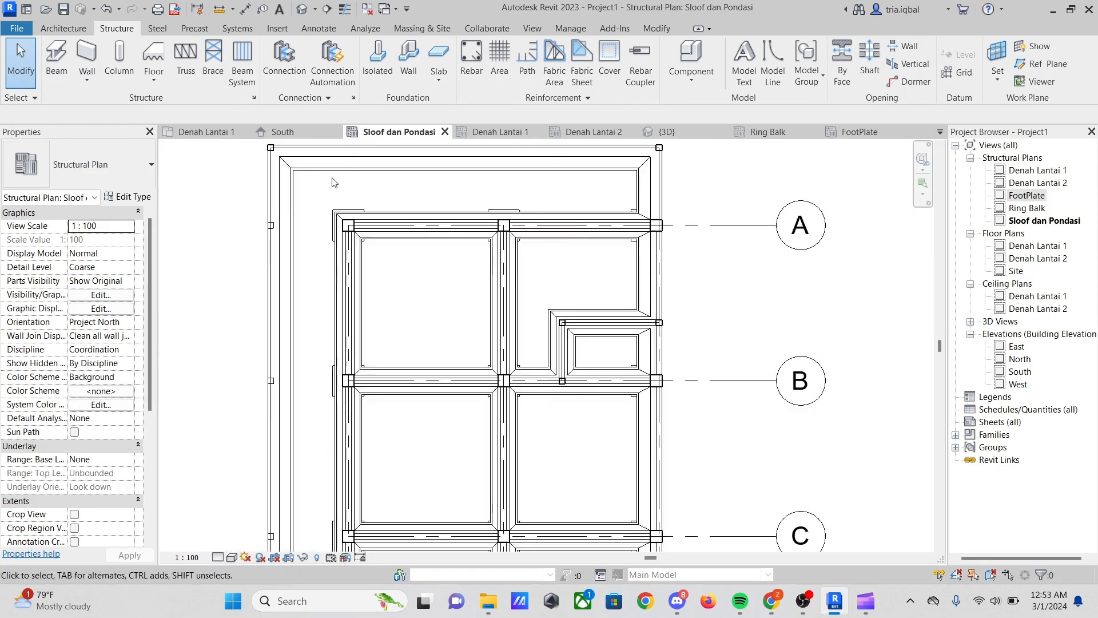
scroll(342, 236, "up", 2)
scroll(349, 224, "down", 2)
scroll(355, 197, "up", 3)
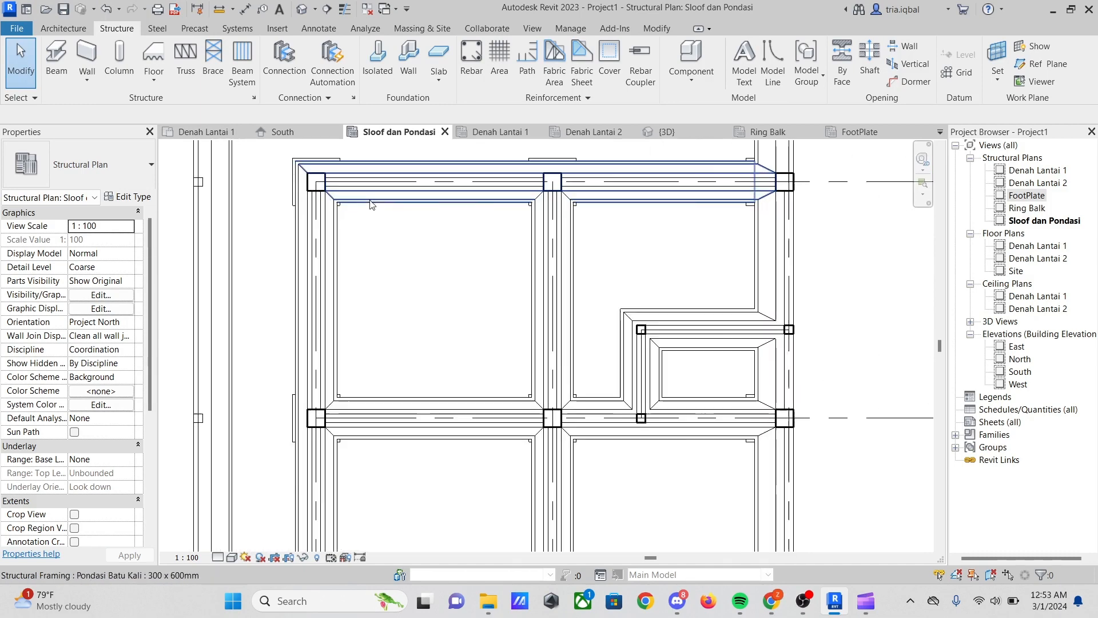
left_click(388, 182)
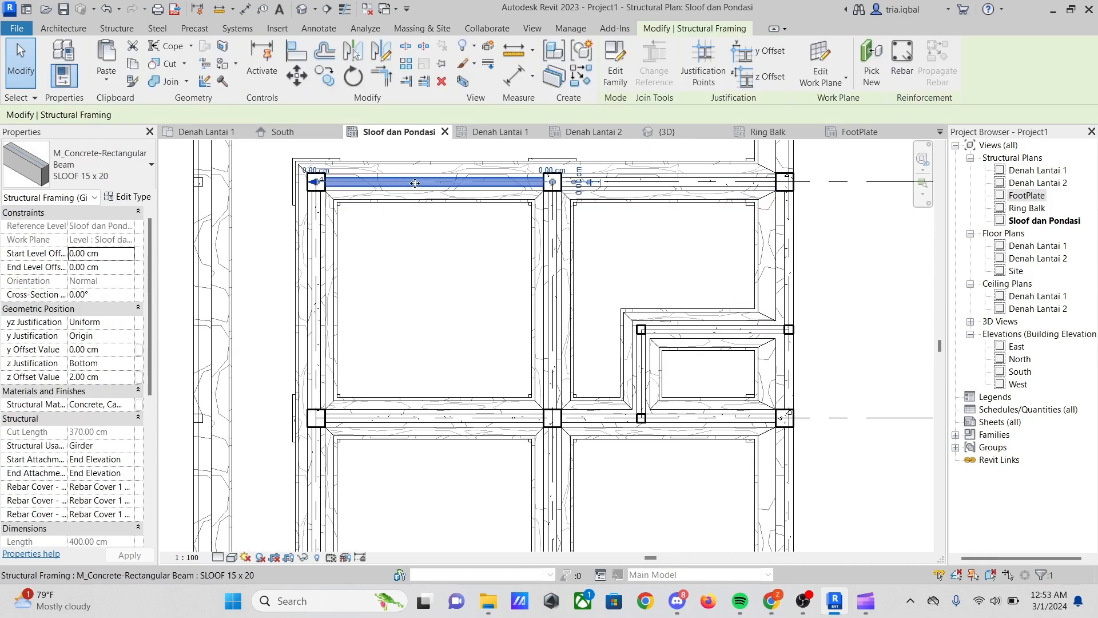
right_click(415, 183)
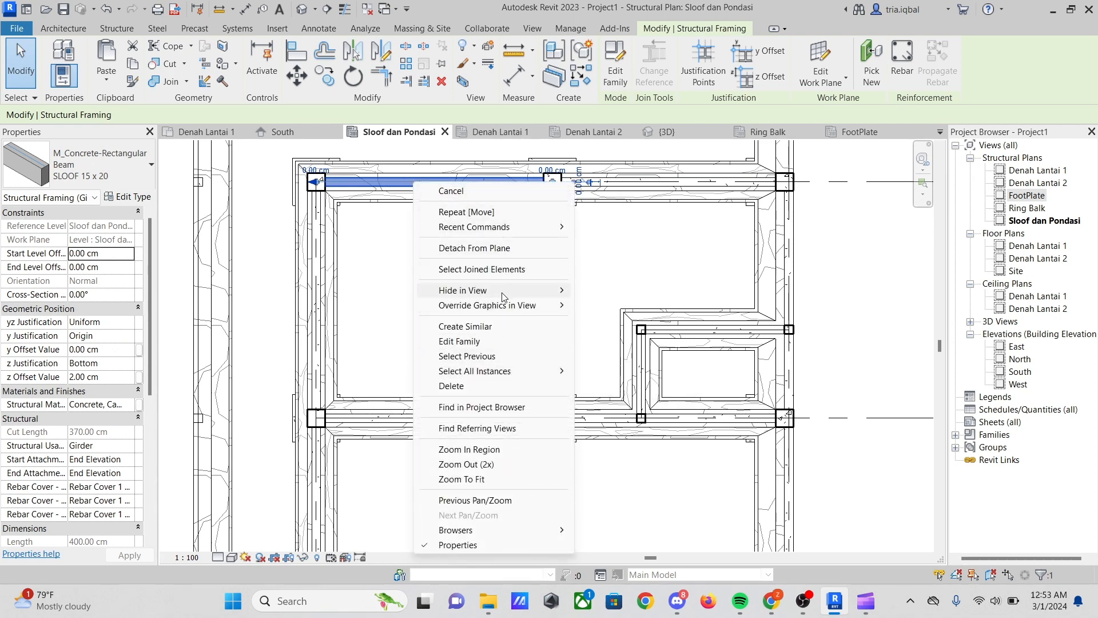
mouse_move(499, 373)
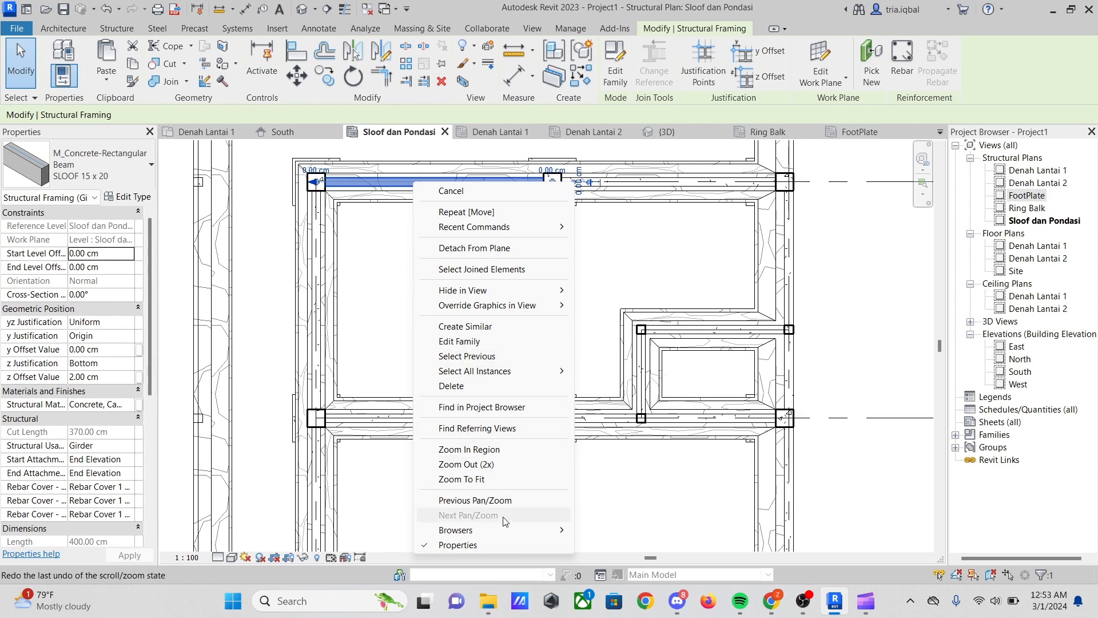
mouse_move(506, 532)
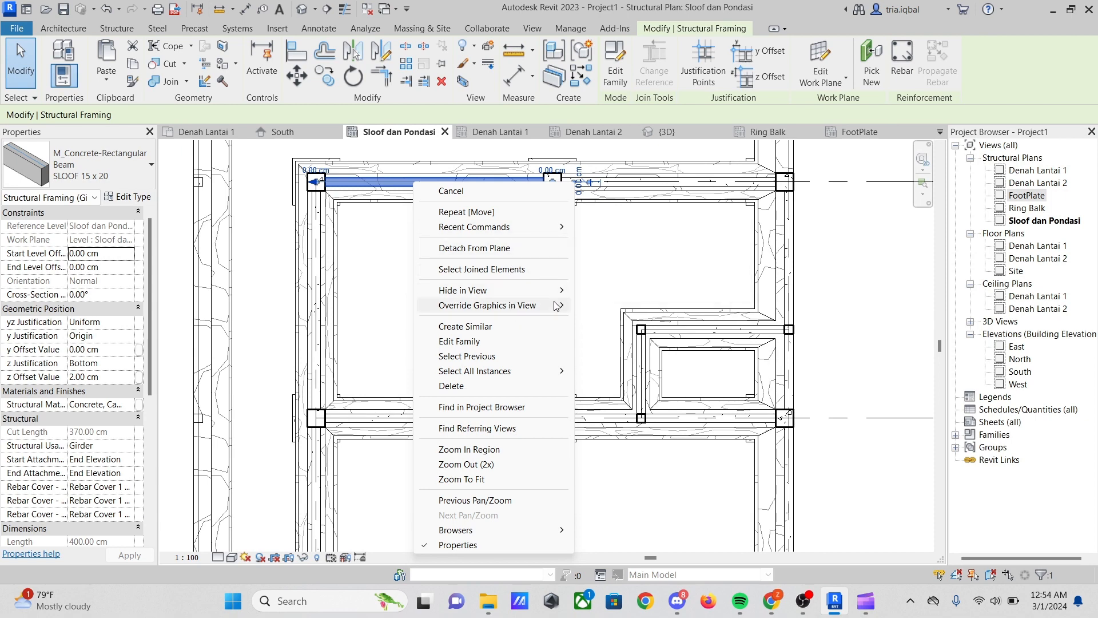
mouse_move(556, 306)
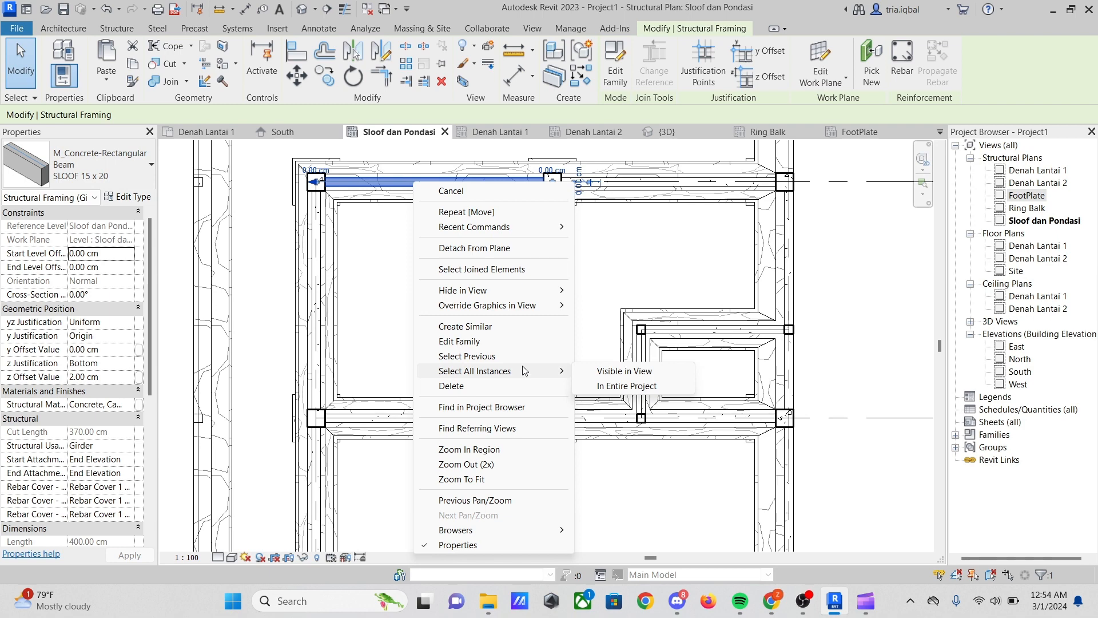
left_click(615, 372)
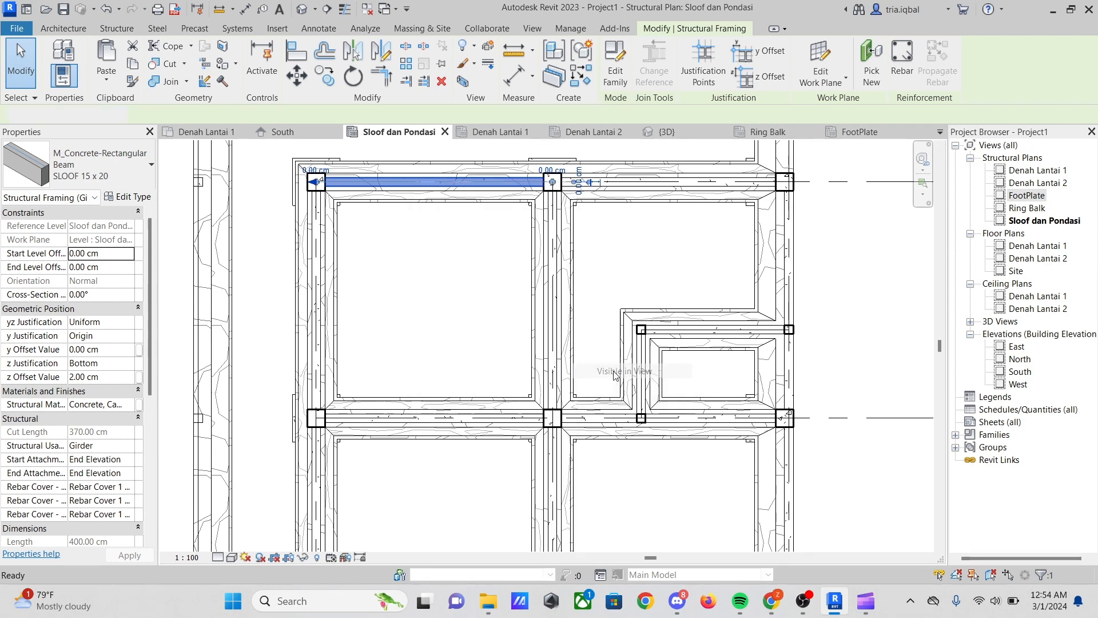
Set the z Offset Value of the selected SLOOF 15 x 20 beams to 0 cm and clear the selection
scroll(446, 298, "down", 6)
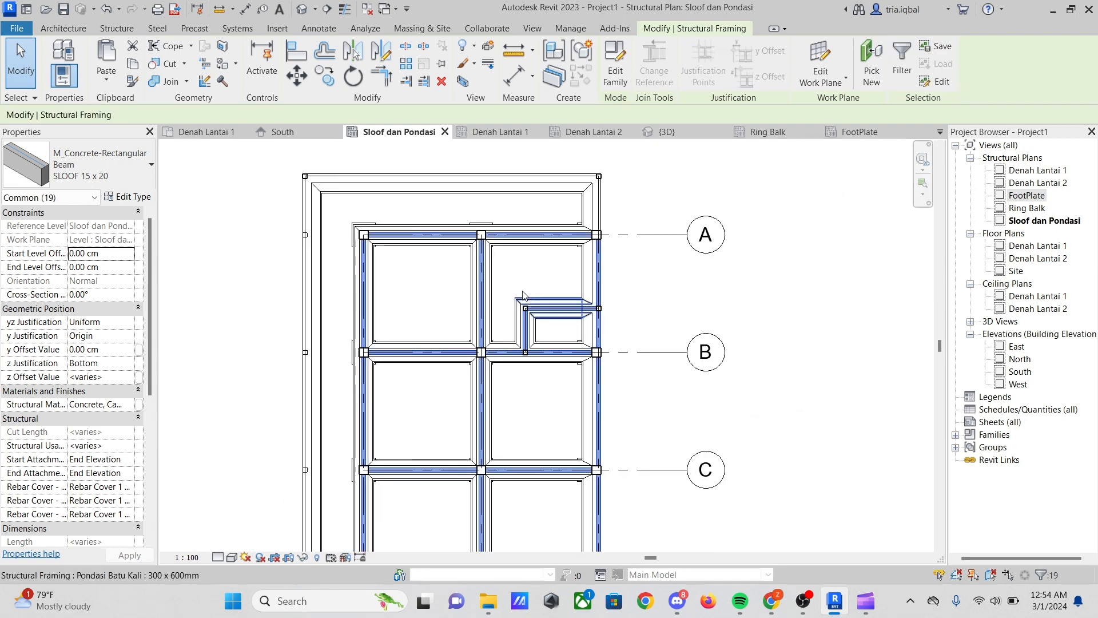
scroll(536, 398, "up", 3)
scroll(537, 398, "up", 1)
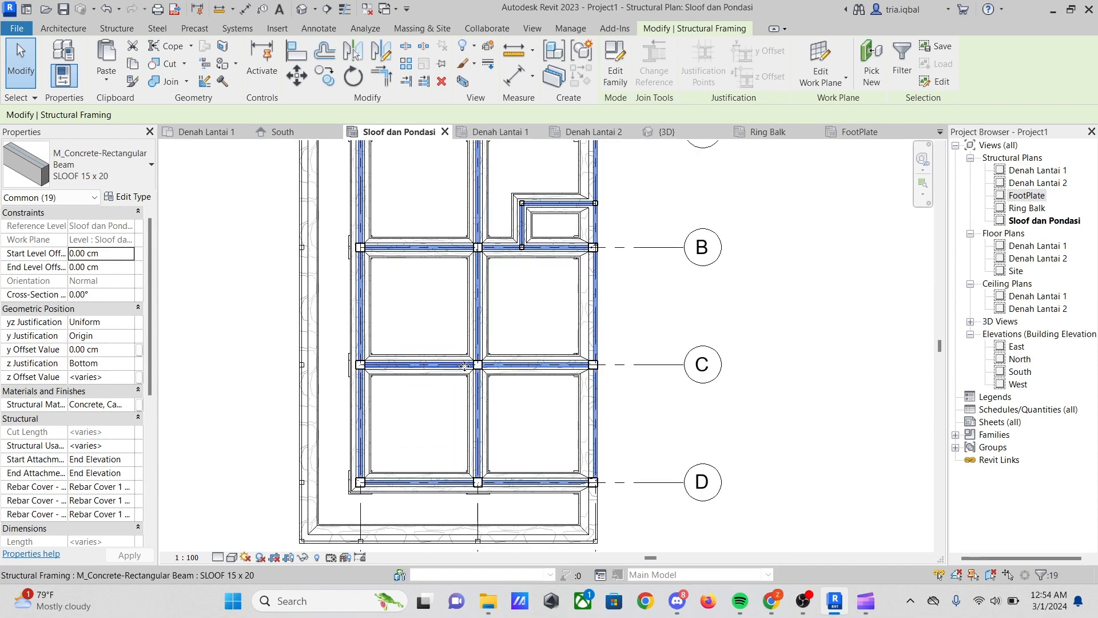
scroll(450, 473, "down", 3)
scroll(403, 294, "up", 6)
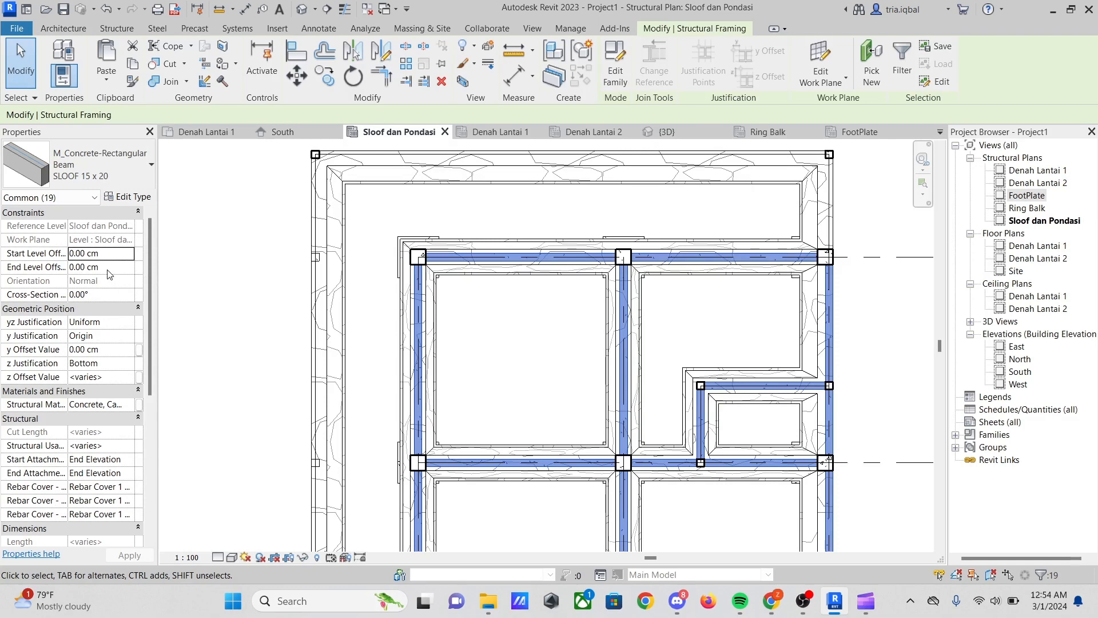
scroll(110, 275, "down", 7)
scroll(104, 332, "up", 6)
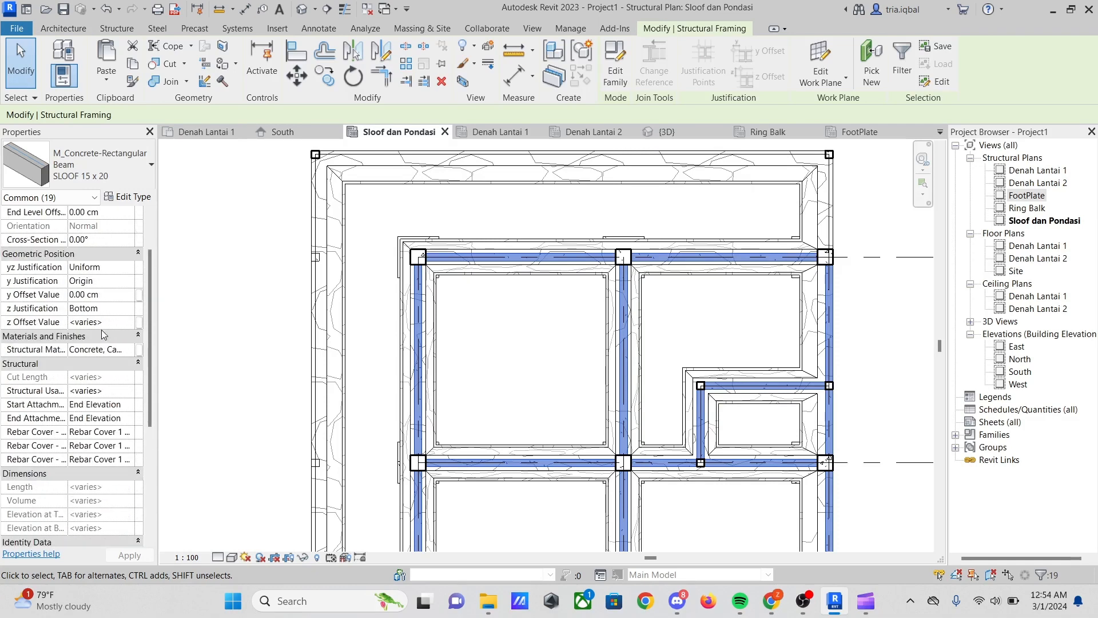
scroll(102, 334, "up", 4)
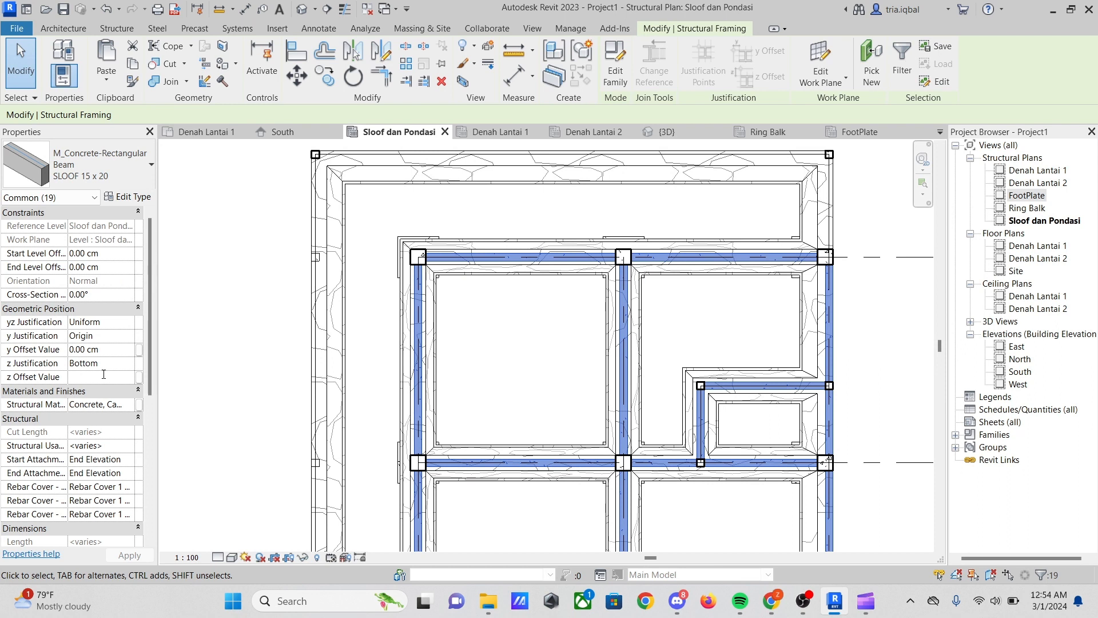
key("Return")
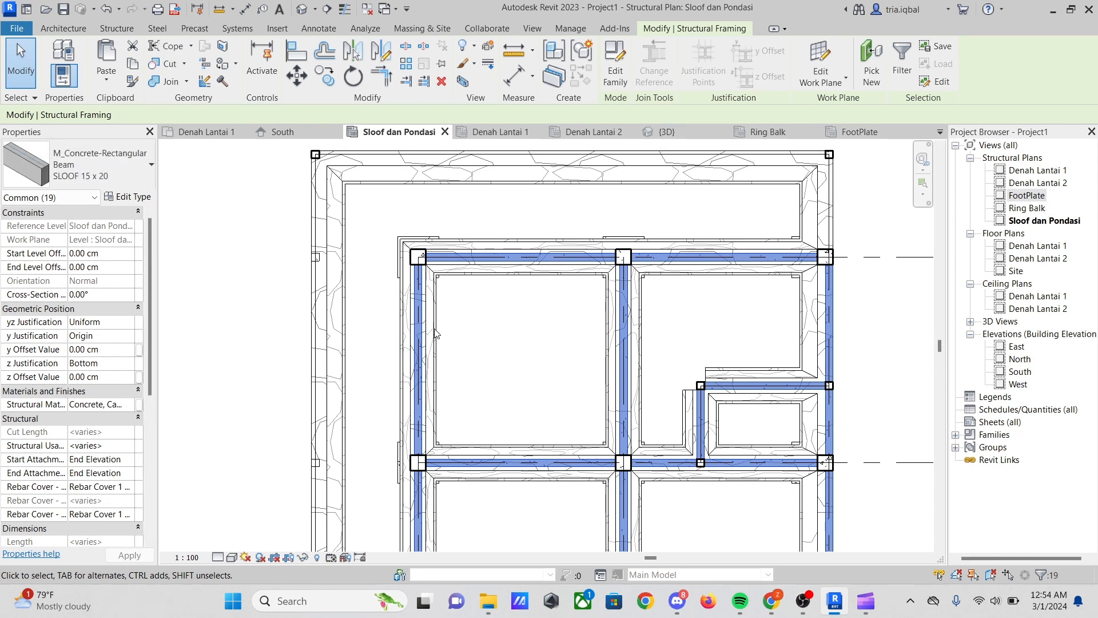
scroll(613, 261, "up", 5)
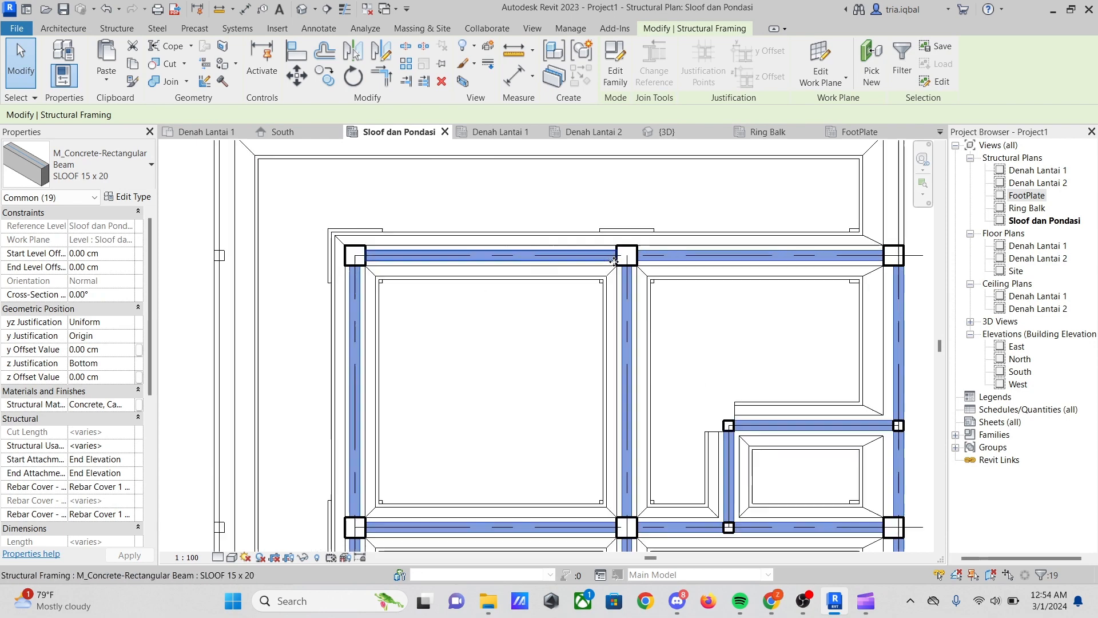
scroll(446, 341, "down", 2)
left_click(469, 336)
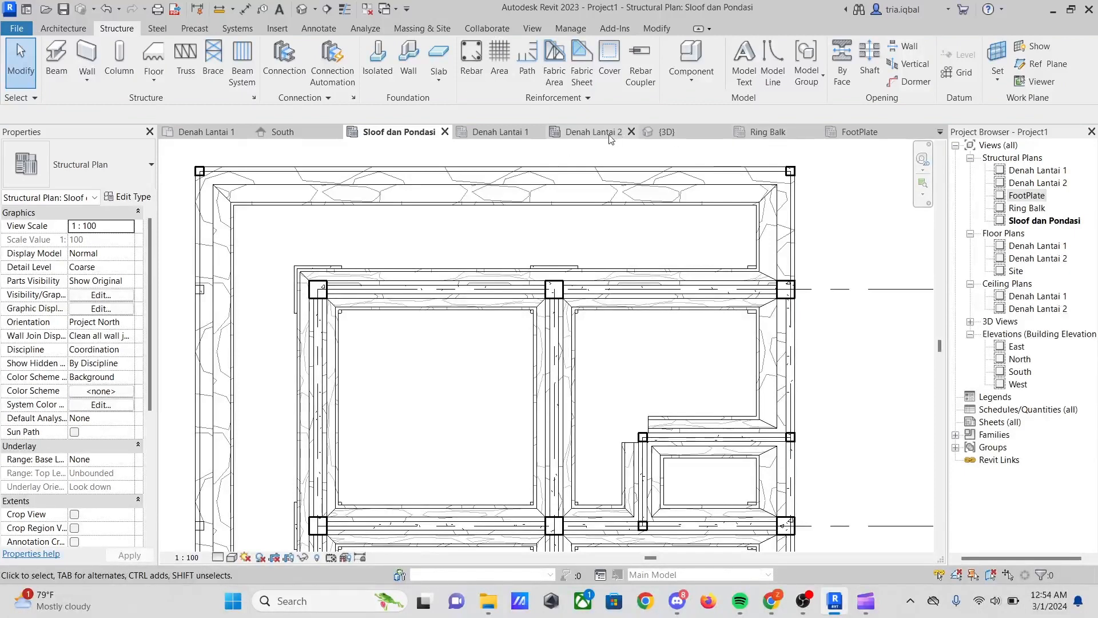
Examine the height of the SLOOF 15 x 20 beams above the stone foundations in 3D, from the back and at an angle
left_click(665, 133)
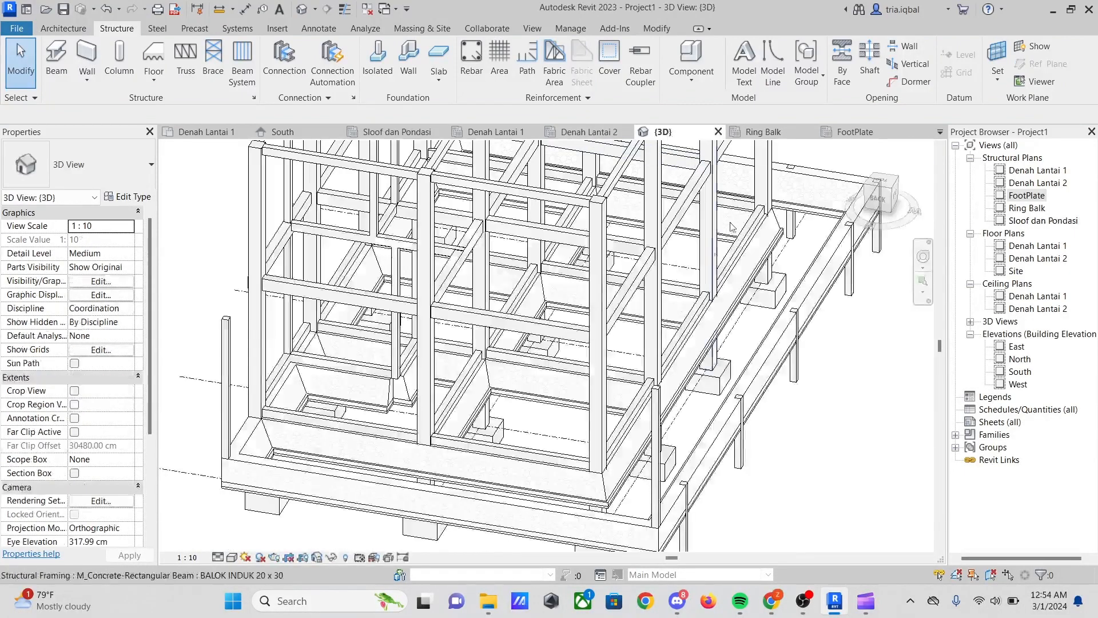
left_click(884, 200)
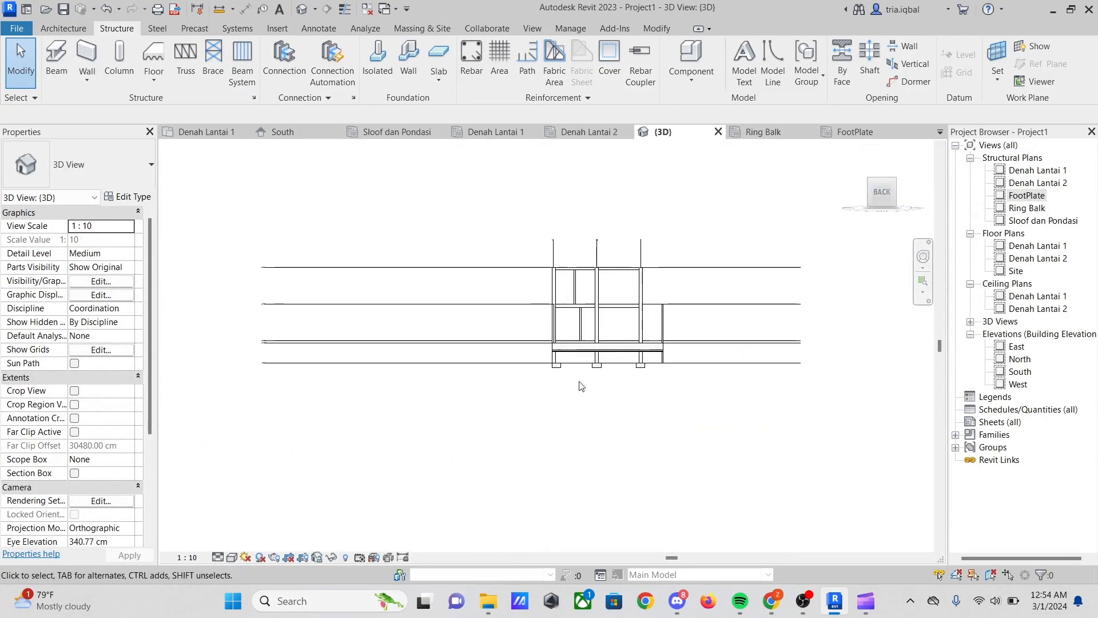
scroll(599, 324, "up", 8)
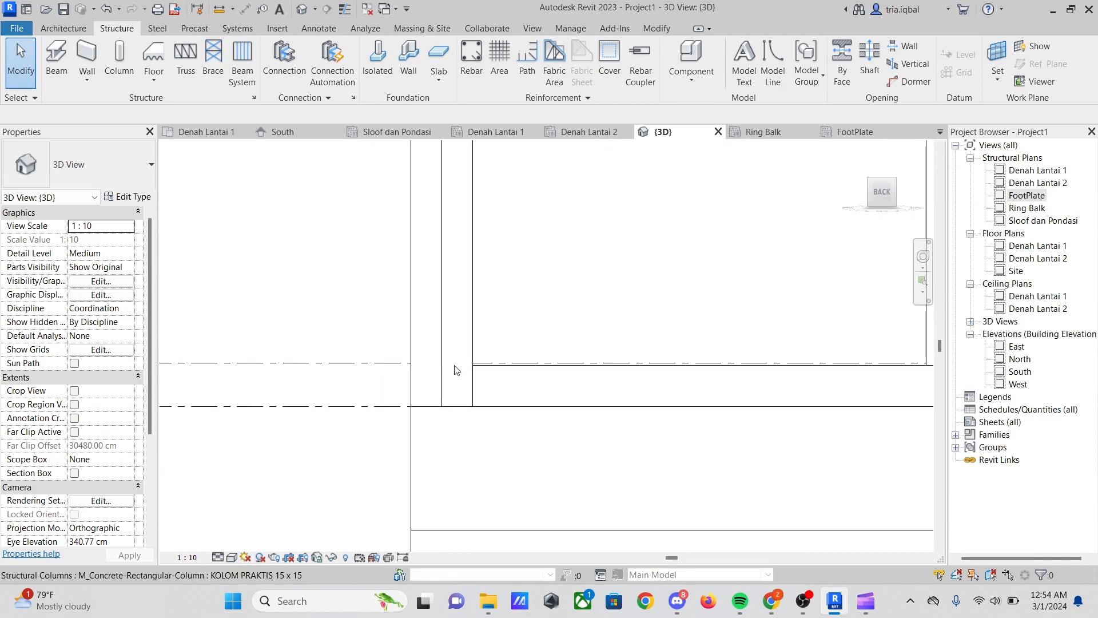
left_click(532, 368)
scroll(457, 367, "down", 5)
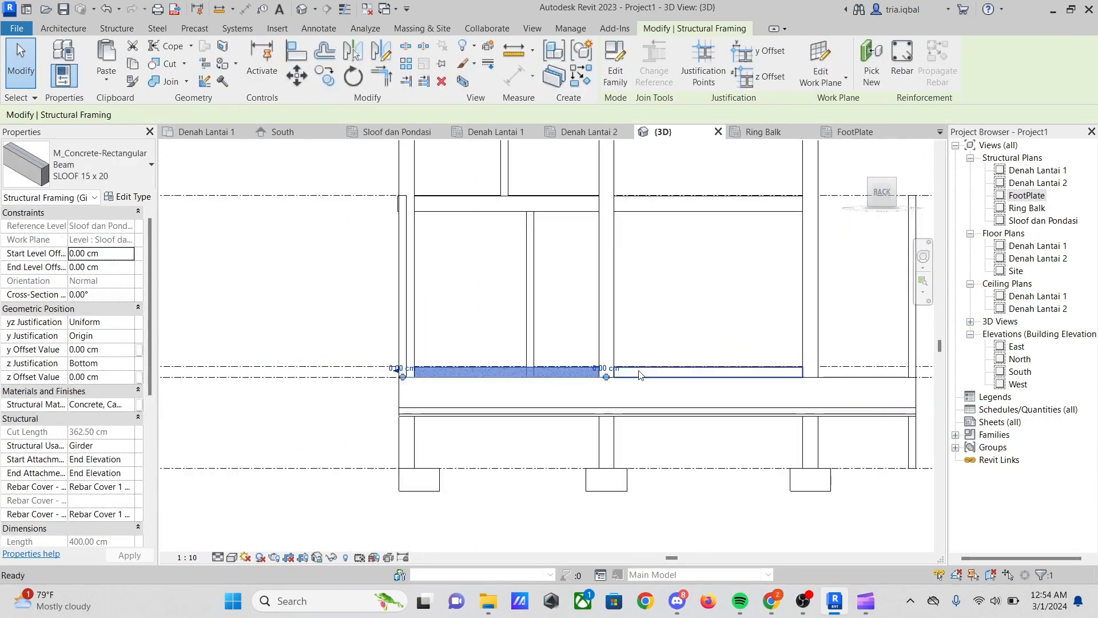
key("Escape")
scroll(640, 374, "down", 3)
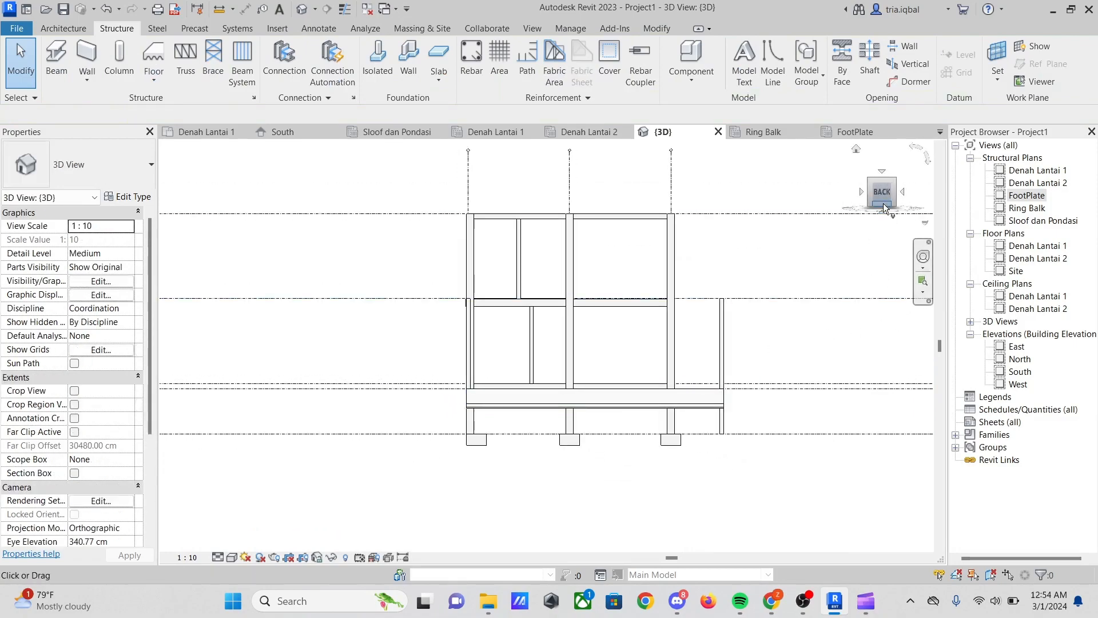
left_click(885, 207)
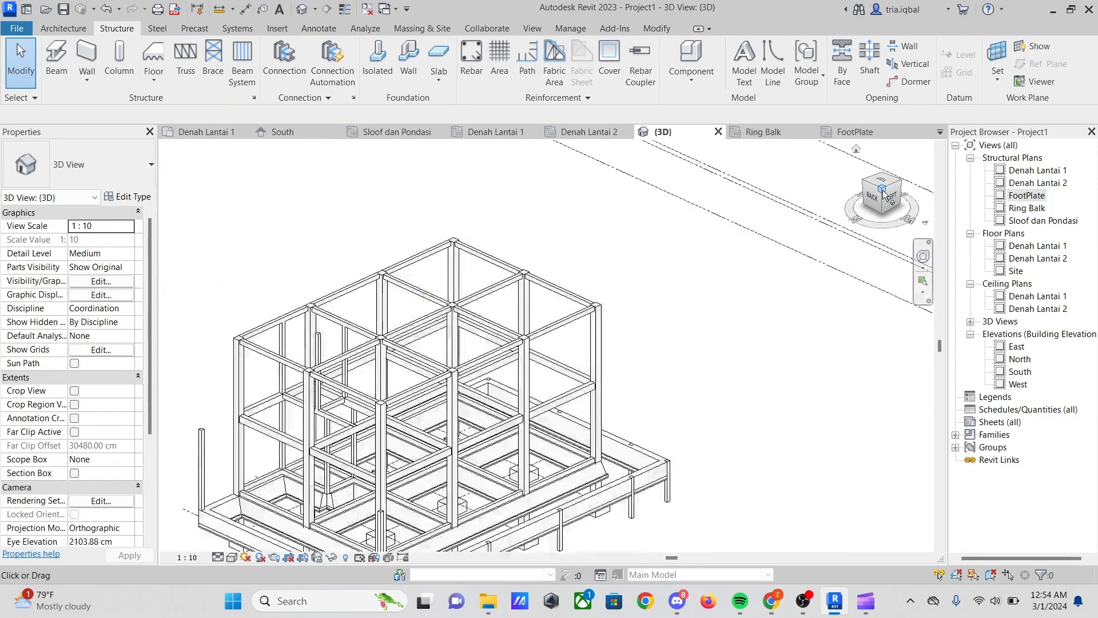